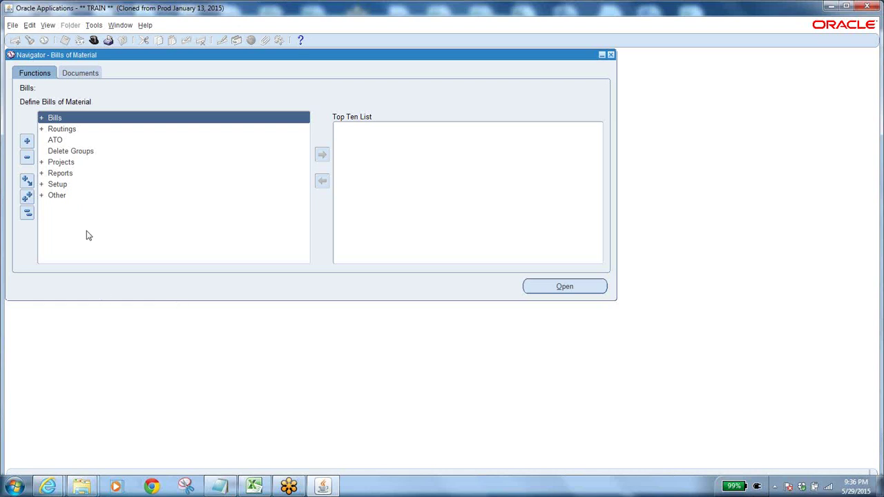
# Switch the active responsibility to SEA Purchasing Super User.
pyautogui.click(94, 39)
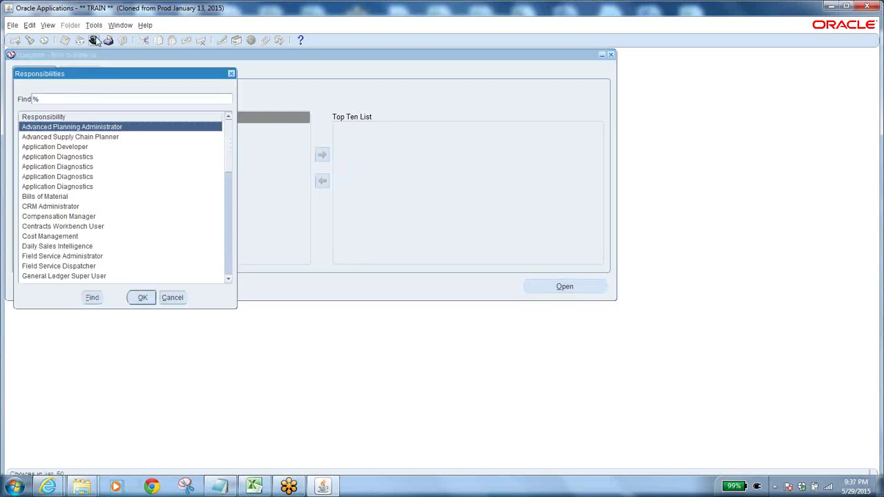
pyautogui.write('s')
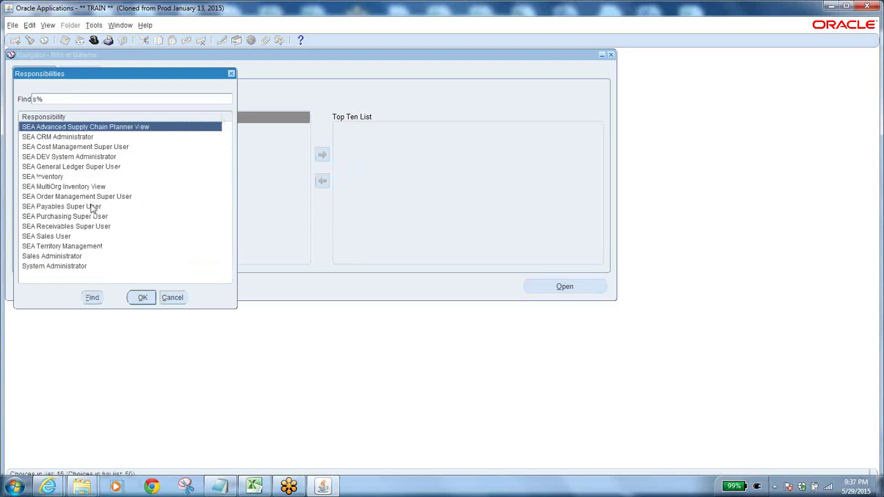
pyautogui.click(77, 216)
pyautogui.click(153, 297)
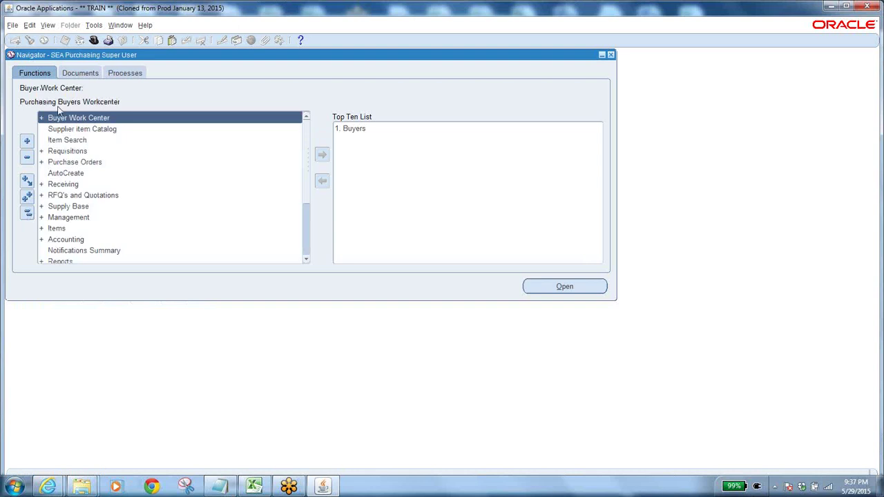
# Open a new purchase requisition and enter Test PR as its description.
pyautogui.click(81, 152)
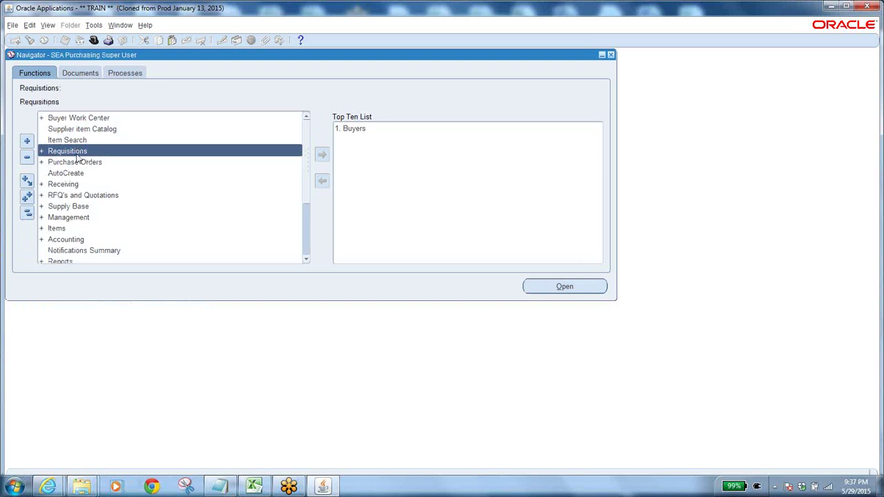
pyautogui.click(83, 162)
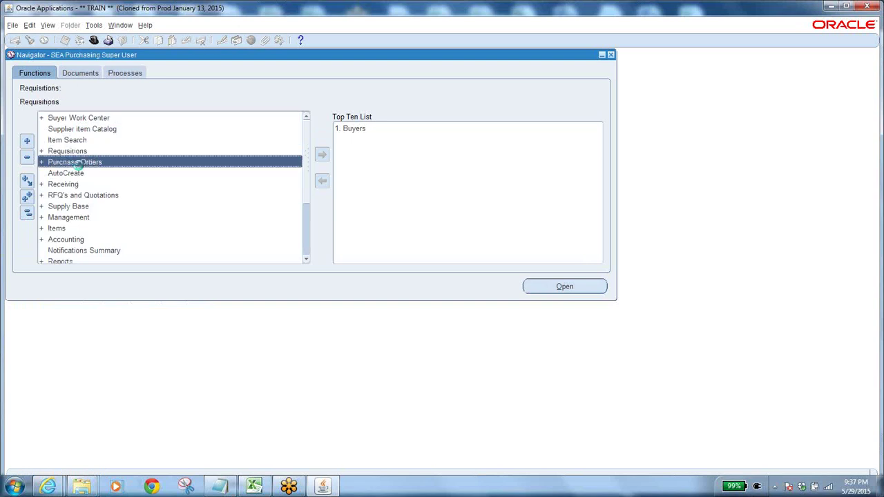
pyautogui.click(90, 163)
pyautogui.doubleClick(95, 173)
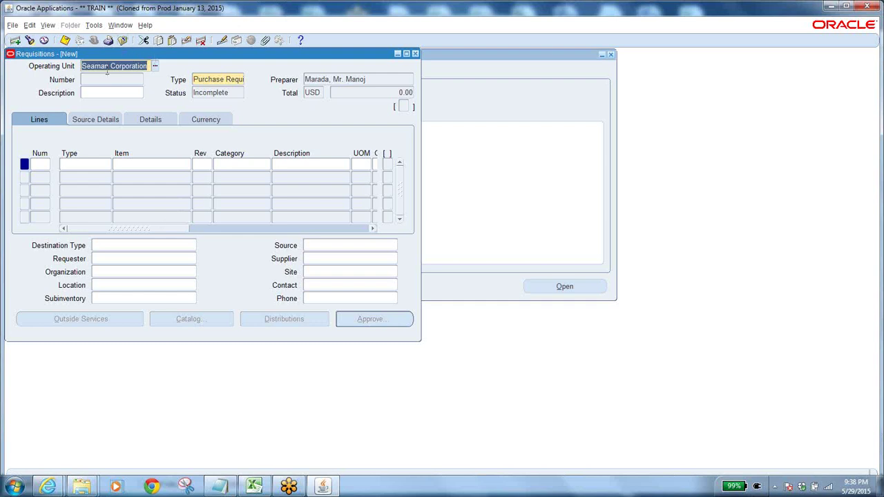
pyautogui.click(112, 96)
pyautogui.write('Test')
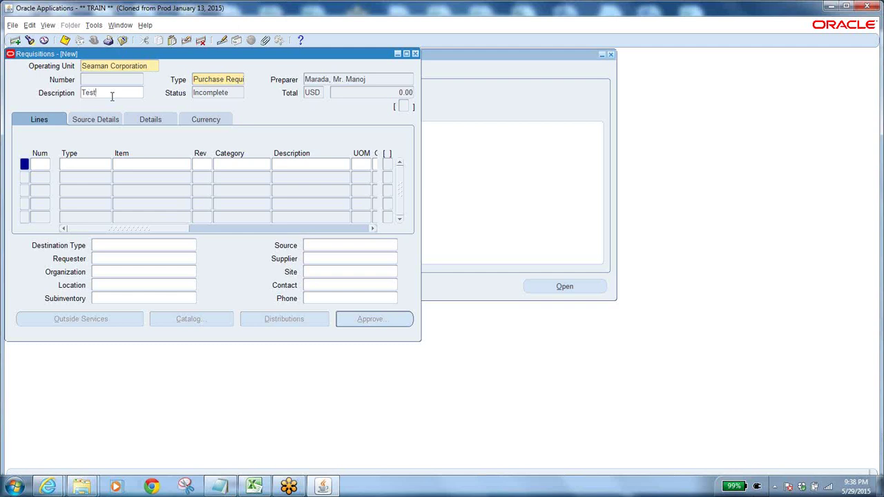
pyautogui.write(' PR')
# Look up 4'x10 in the system items and put item 101 on requisition line 1.
pyautogui.click(173, 165)
pyautogui.click(188, 165)
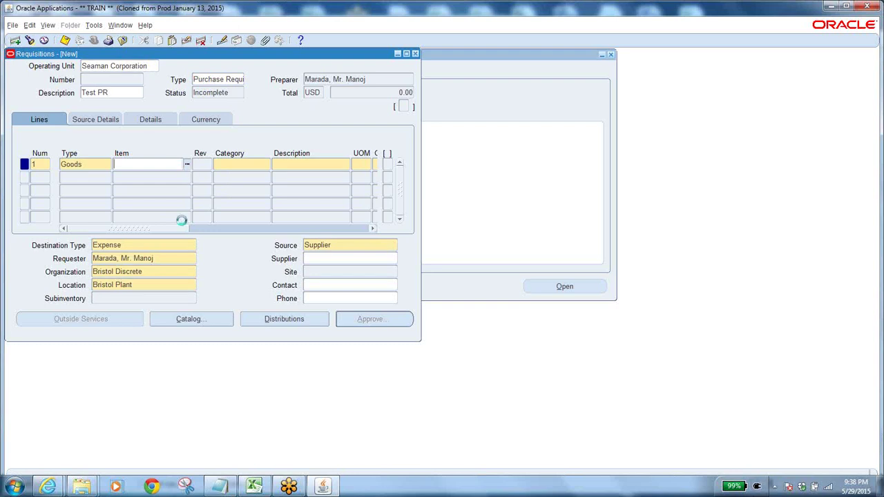
pyautogui.write('%')
pyautogui.press('Return')
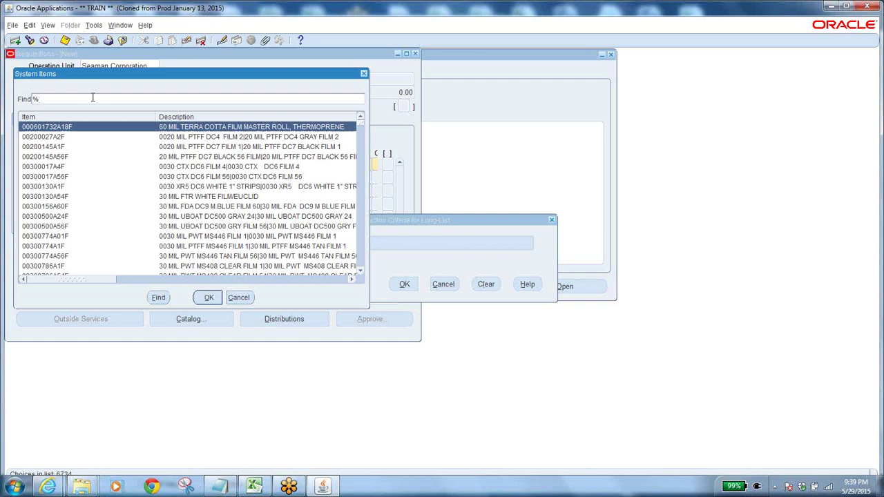
pyautogui.write("4'x10")
pyautogui.click(207, 297)
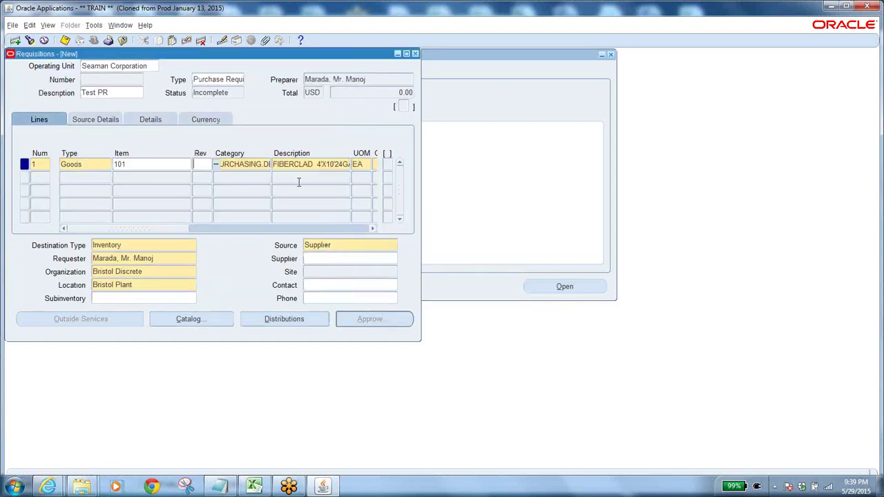
# Set the quantity of line 1 to 10000 and its price to 5.
pyautogui.click(162, 163)
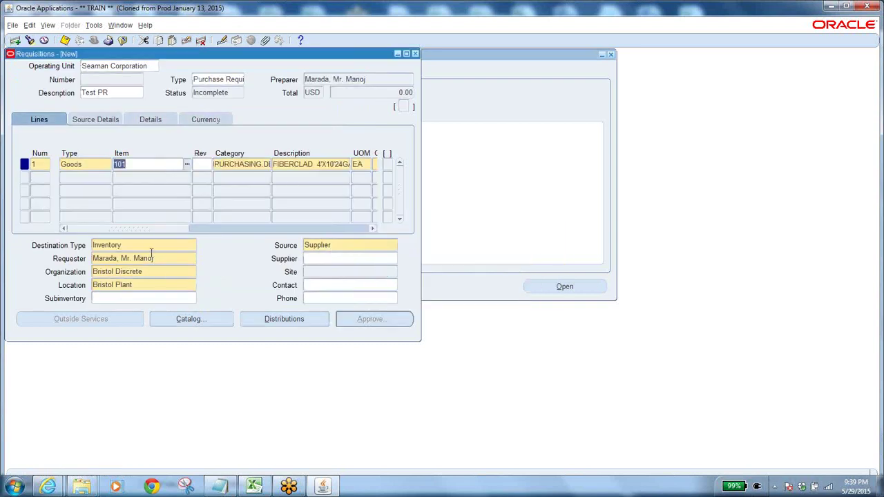
pyautogui.moveTo(169, 232); pyautogui.dragTo(204, 232)
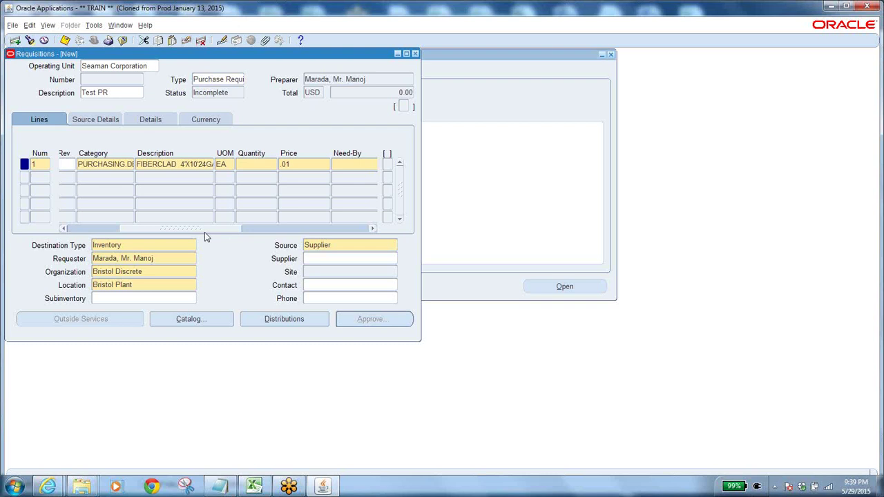
pyautogui.click(109, 164)
pyautogui.click(174, 164)
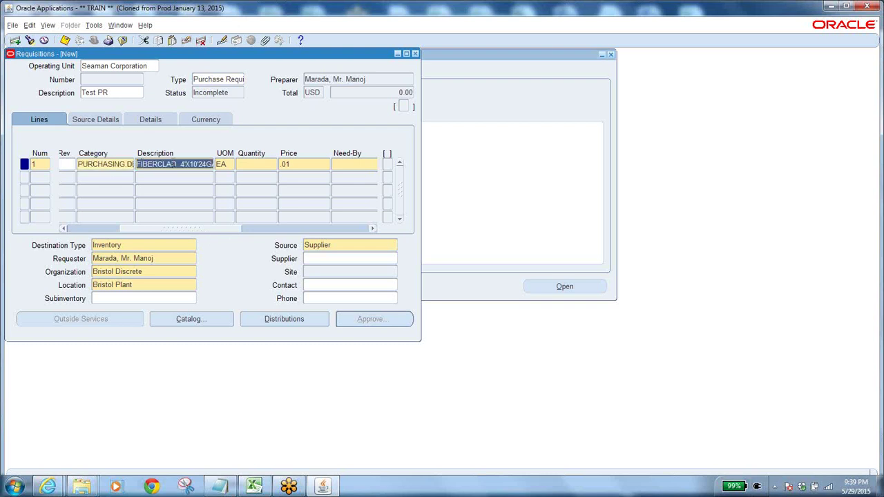
pyautogui.click(256, 163)
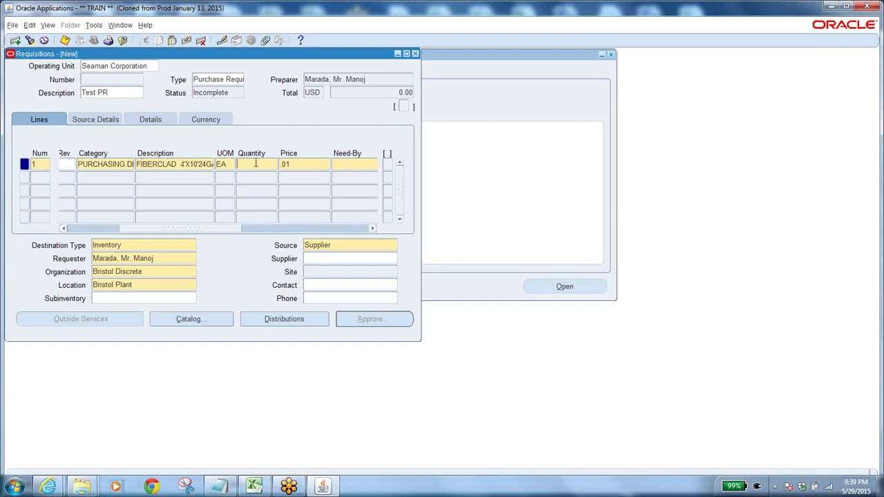
pyautogui.write('10000')
pyautogui.press('Tab')
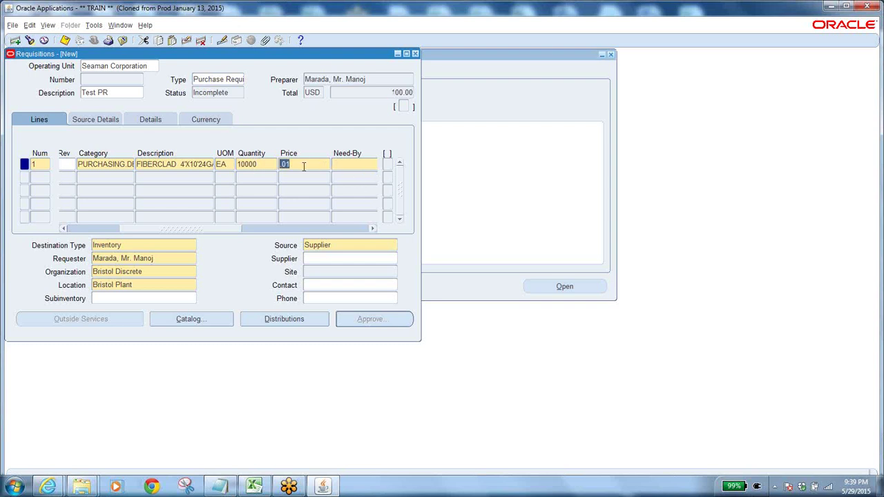
pyautogui.write('5')
pyautogui.press('Tab')
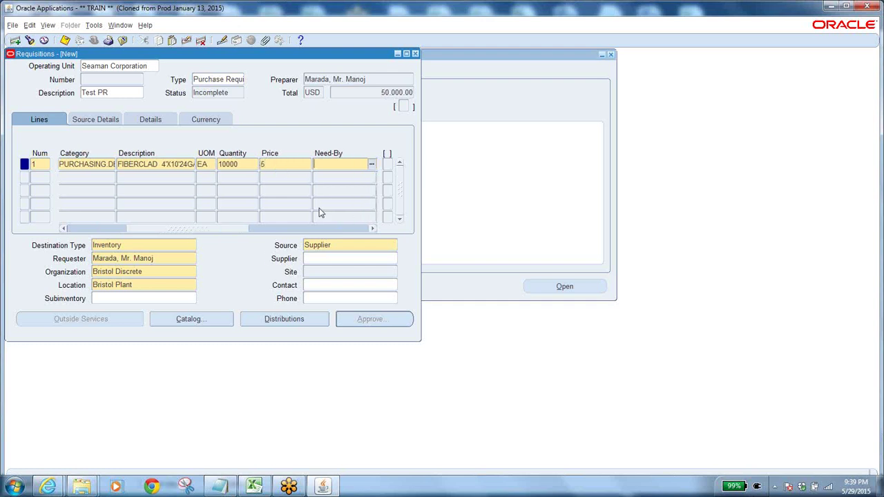
# Set the line's need-by date to 31-MAY-2015 and save the requisition.
pyautogui.click(371, 163)
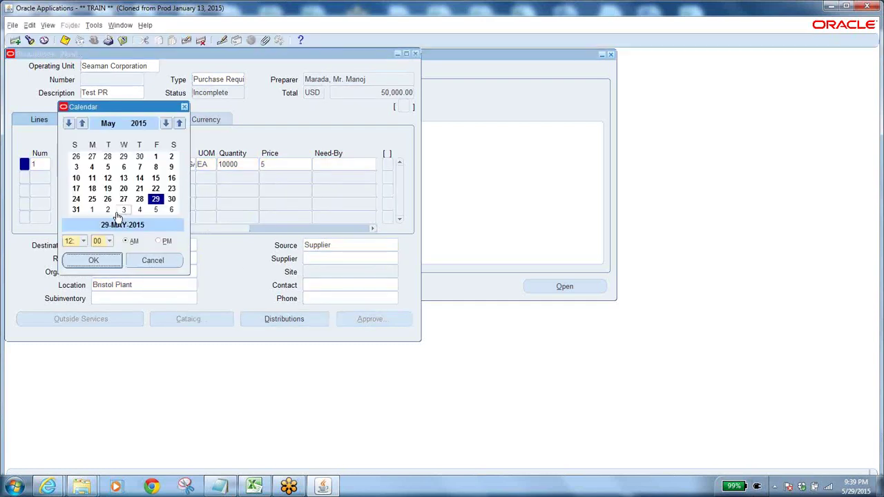
pyautogui.click(76, 209)
pyautogui.click(92, 260)
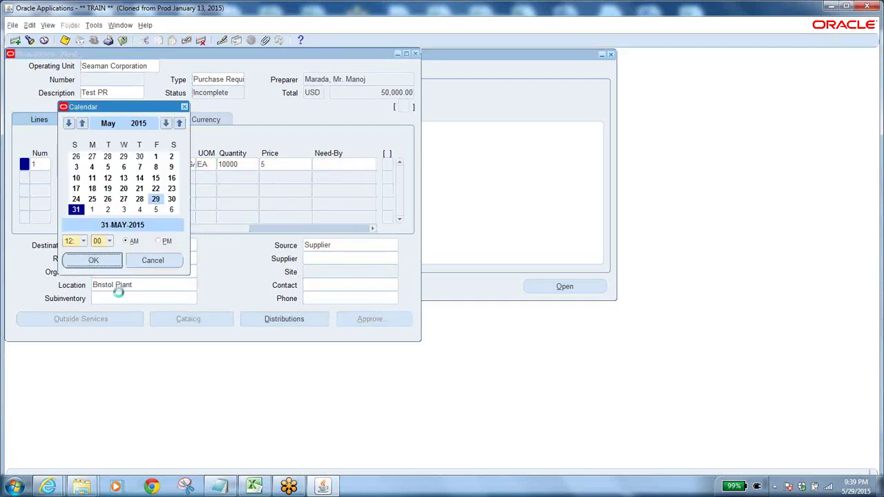
pyautogui.click(50, 121)
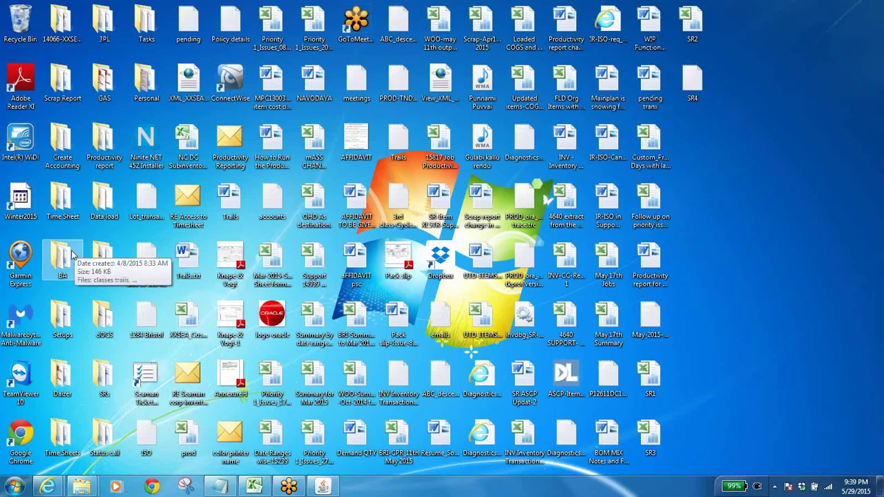
# Open the classes trails text file from the BA folder on the desktop and add a new line after BA CYCL CNT.
pyautogui.doubleClick(71, 256)
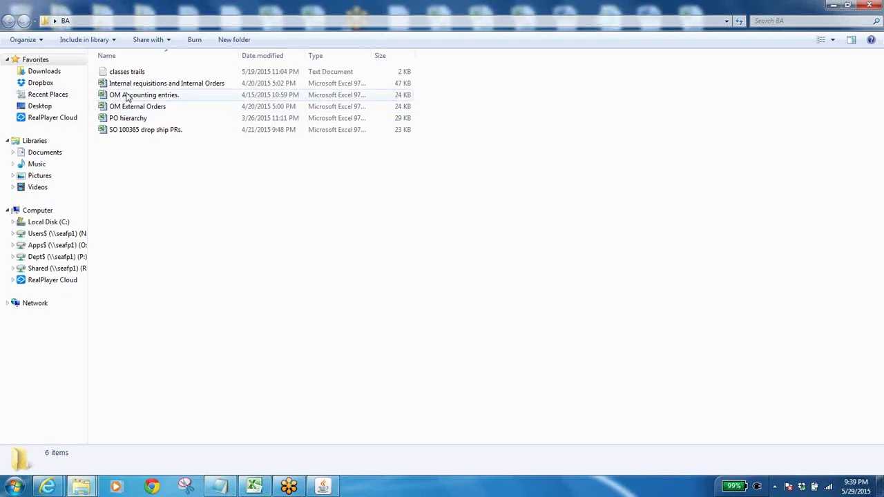
pyautogui.doubleClick(132, 71)
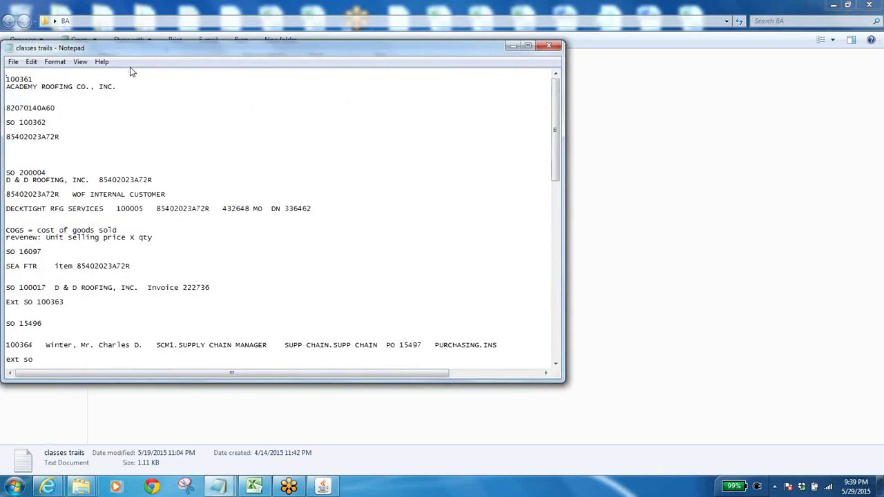
pyautogui.click(527, 46)
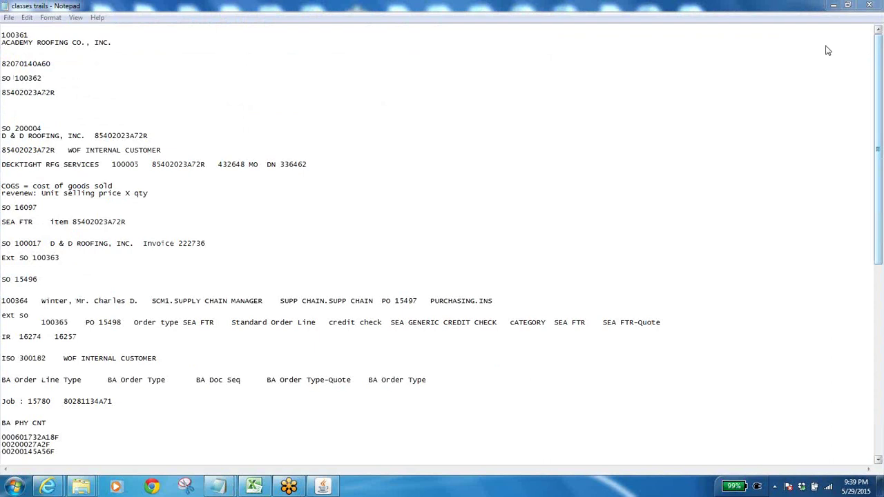
pyautogui.scroll(-15, 868, 283)
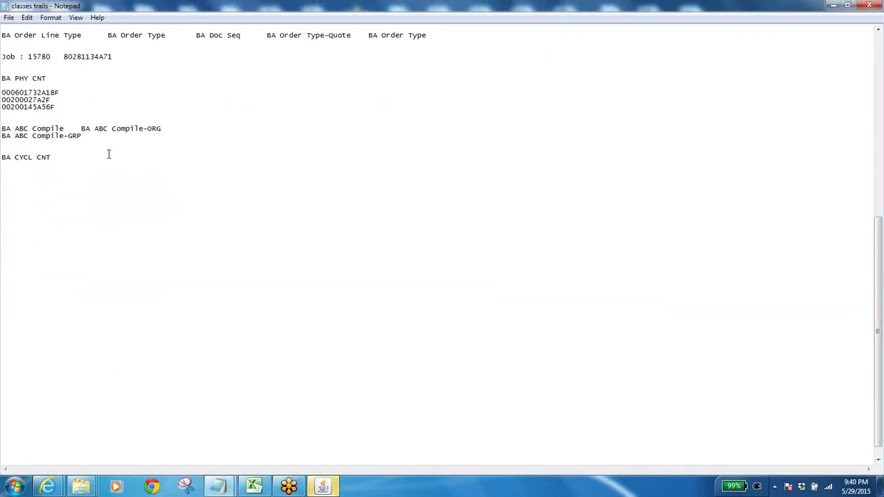
pyautogui.click(94, 158)
pyautogui.press('Return')
pyautogui.hotkey('alt', 'Tab')
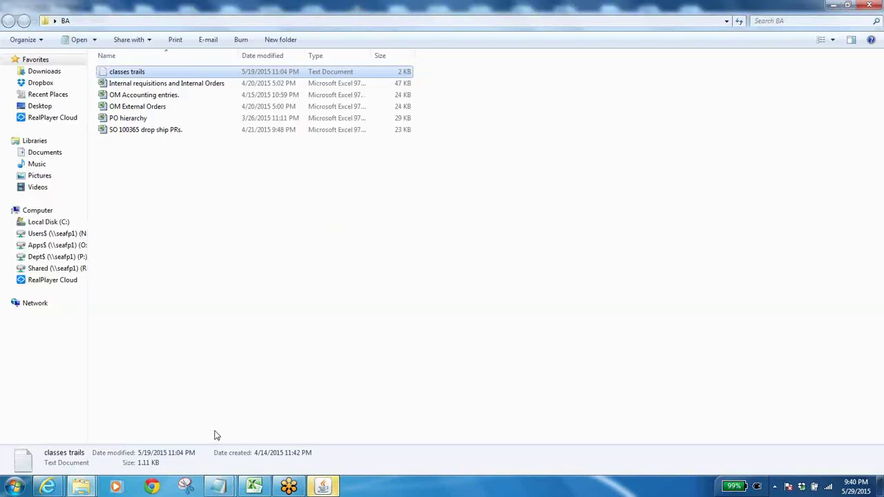
pyautogui.hotkey('alt', 'Tab')
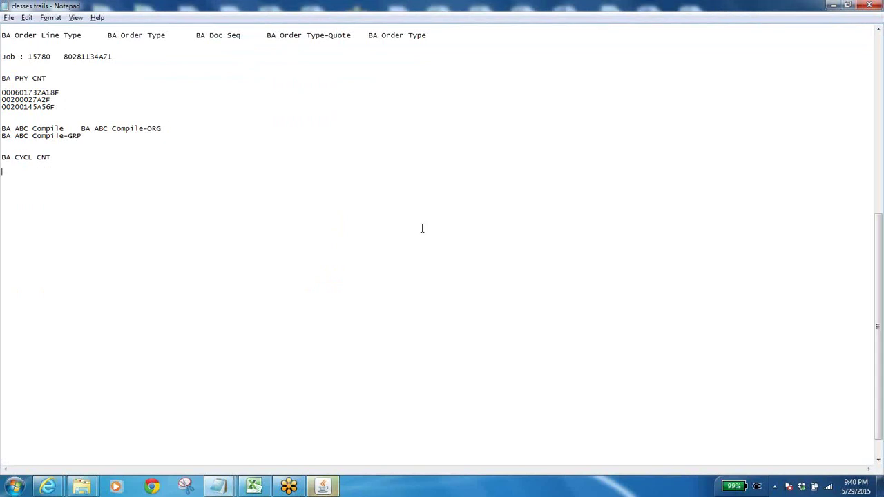
# Return to Oracle Applications and copy the number of the saved requisition.
pyautogui.click(323, 487)
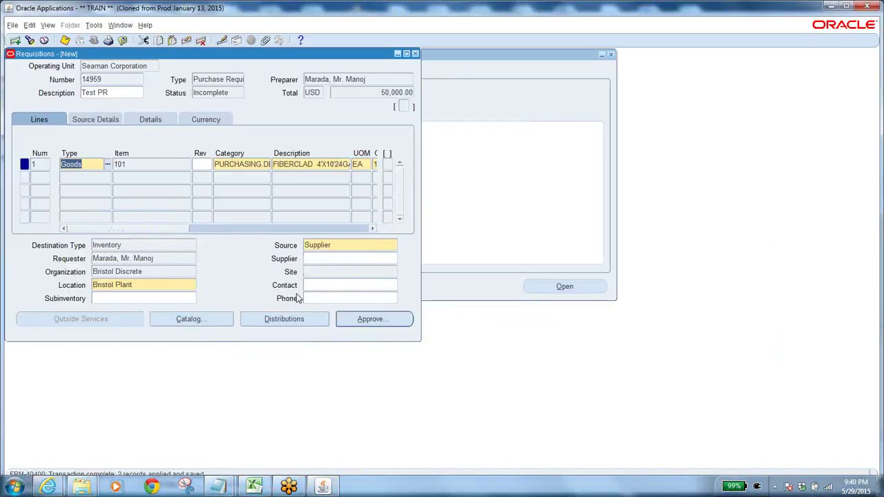
pyautogui.click(115, 83)
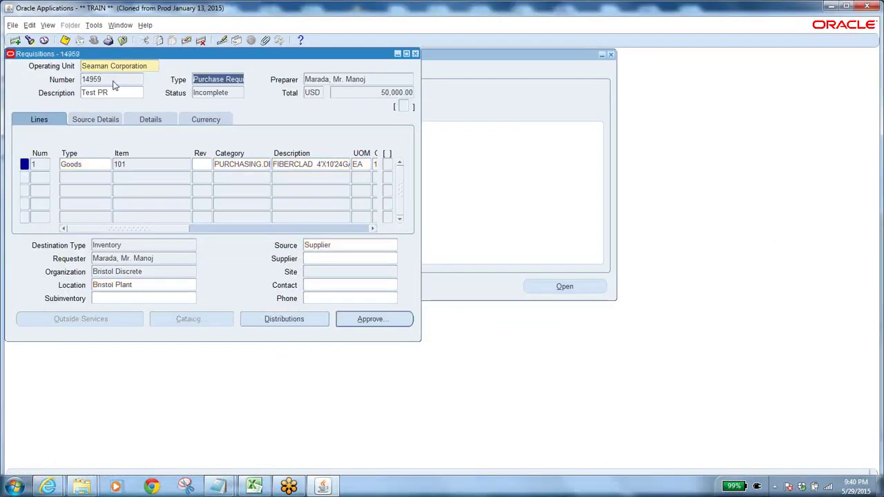
pyautogui.click(119, 83)
pyautogui.click(235, 94)
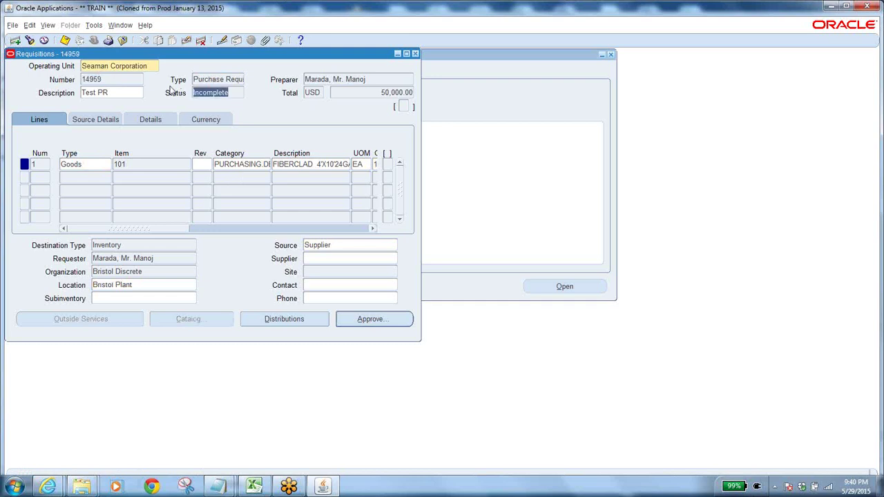
pyautogui.click(113, 81)
pyautogui.hotkey('ctrl', 'c')
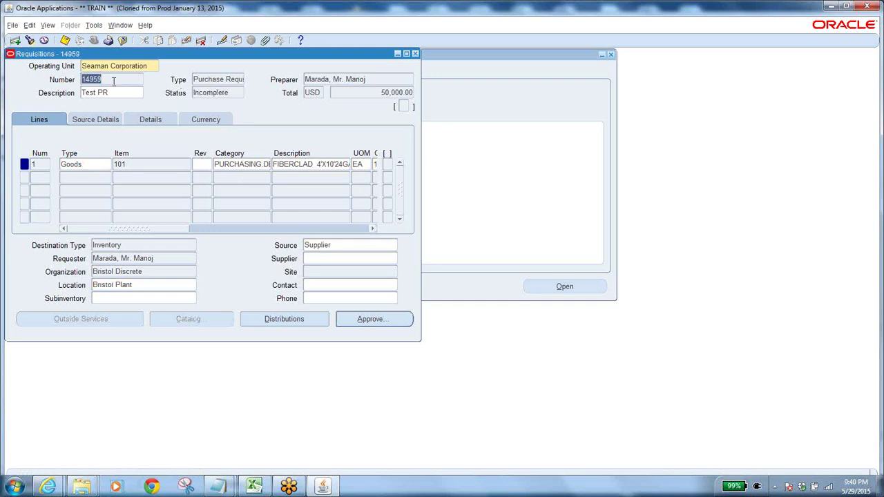
# Record PR followed by the copied requisition number below BA CYCL CNT in the classes trails notes, and return to Oracle Applications.
pyautogui.hotkey('alt', 'Tab')
pyautogui.click(59, 158)
pyautogui.press('Return')
pyautogui.press('Return')
pyautogui.write('PR')
pyautogui.hotkey('ctrl', 'v')
pyautogui.hotkey('alt', 'Tab')
# Check the requisition's status and review the charge account in its line distributions.
pyautogui.doubleClick(228, 94)
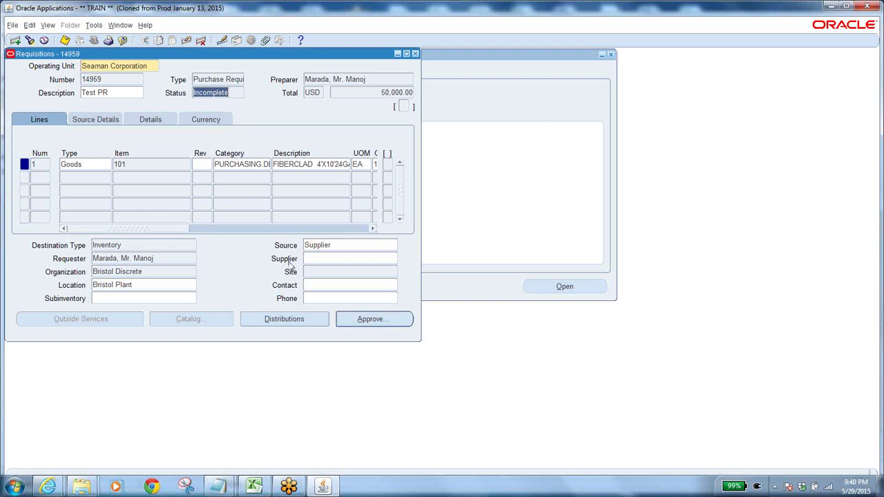
pyautogui.click(293, 318)
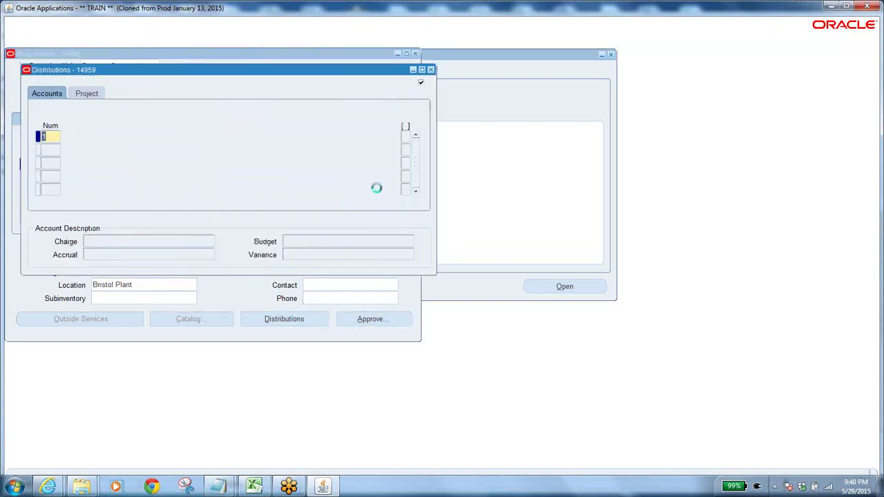
pyautogui.doubleClick(207, 136)
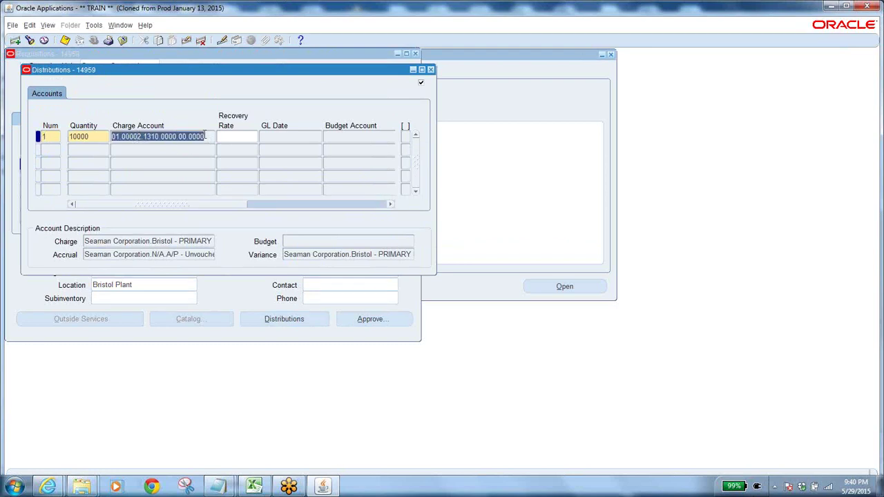
pyautogui.moveTo(203, 70); pyautogui.dragTo(307, 115)
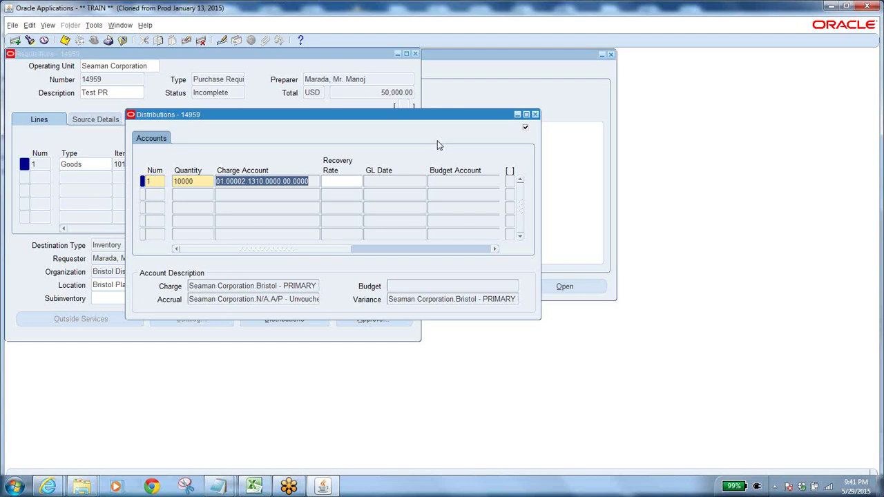
pyautogui.click(536, 115)
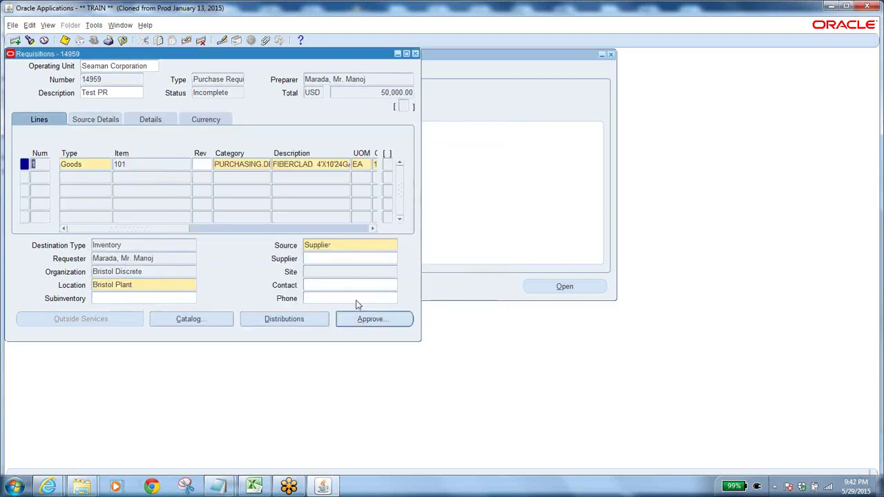
# Submit the purchase requisition for approval with the Submit for Approval option.
pyautogui.click(364, 320)
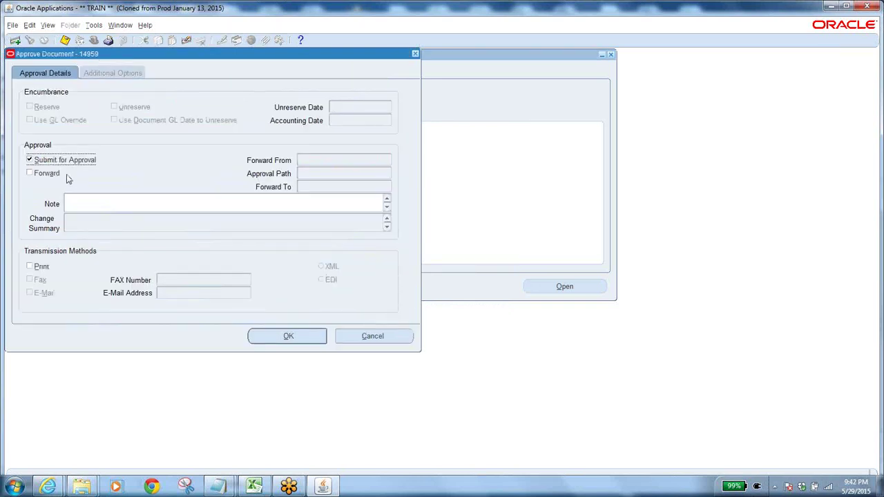
pyautogui.click(286, 335)
# Copy the requisition number from the PR line of the classes trails notes and return to Oracle Applications.
pyautogui.moveTo(218, 486)
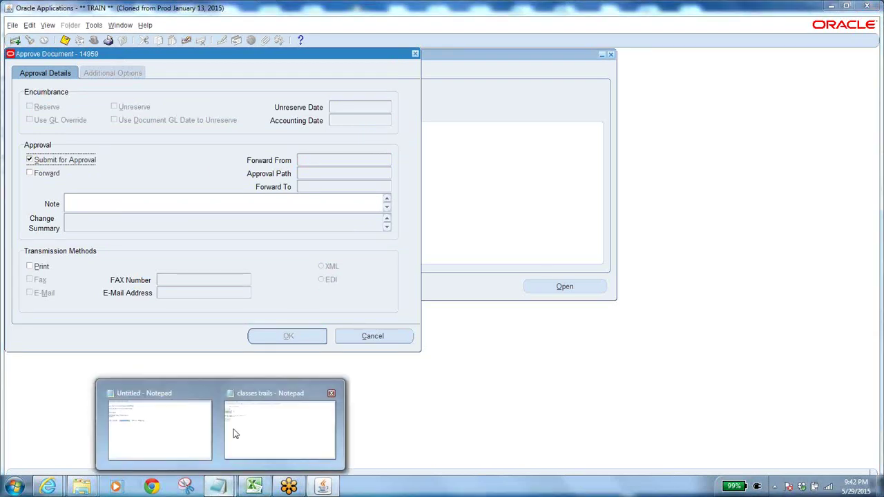
pyautogui.click(269, 426)
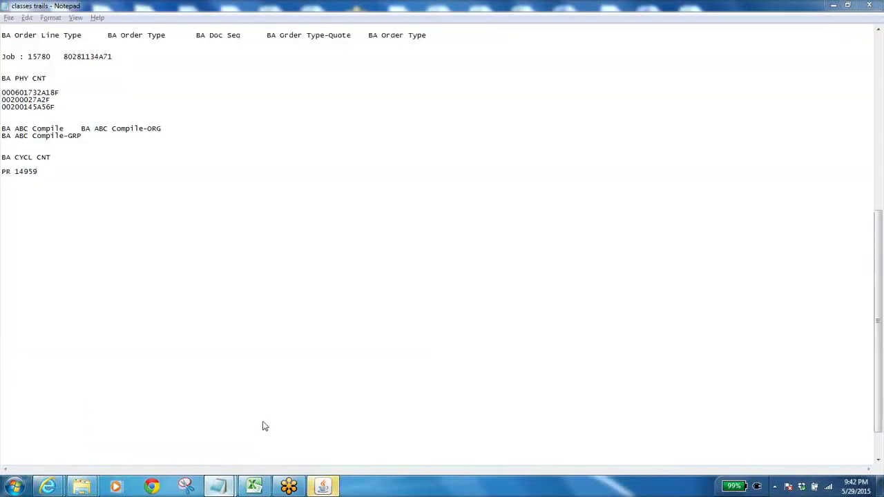
pyautogui.moveTo(15, 171); pyautogui.dragTo(38, 171)
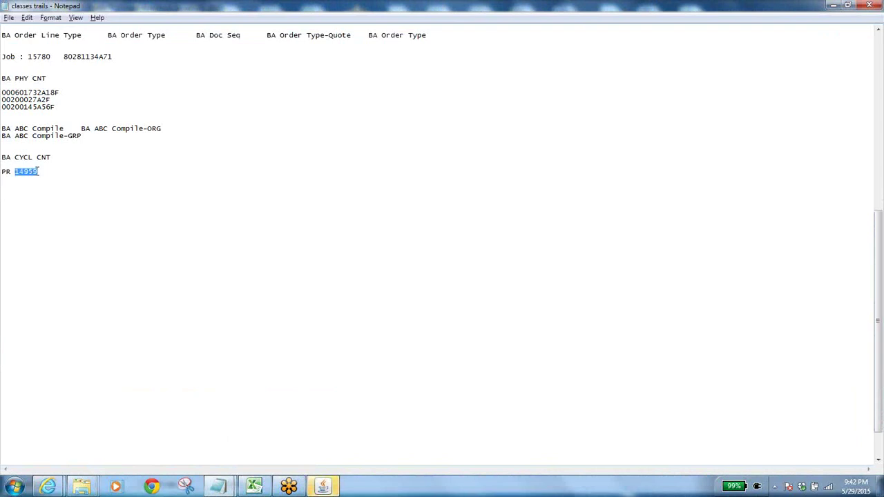
pyautogui.click(338, 488)
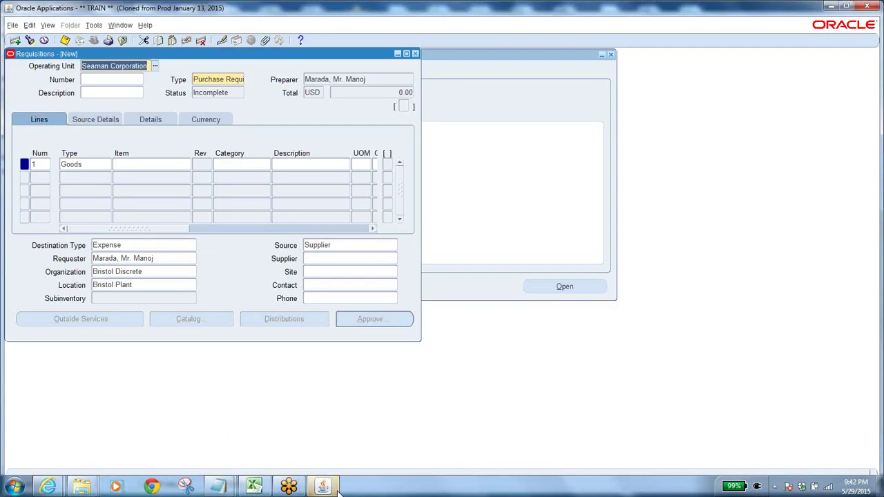
# Close the blank requisition form, find the copied requisition number in Requisition Summary with cleared criteria, check its approval status, and close the results.
pyautogui.click(123, 40)
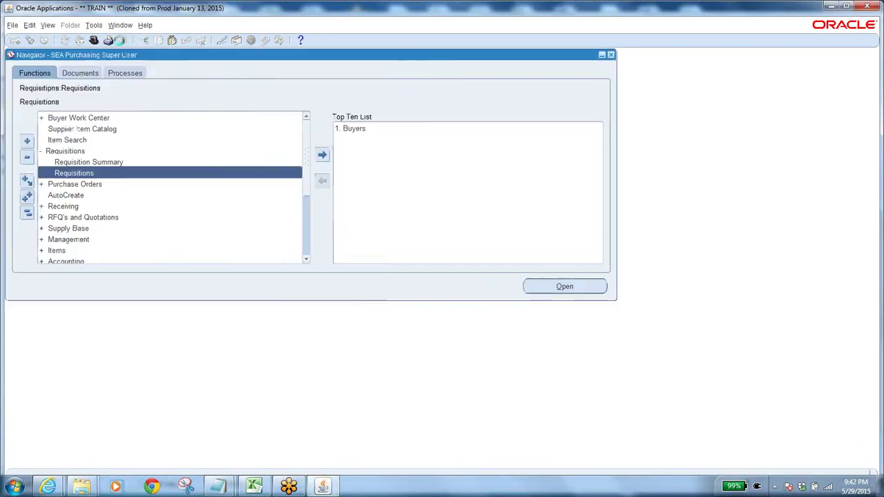
pyautogui.doubleClick(78, 163)
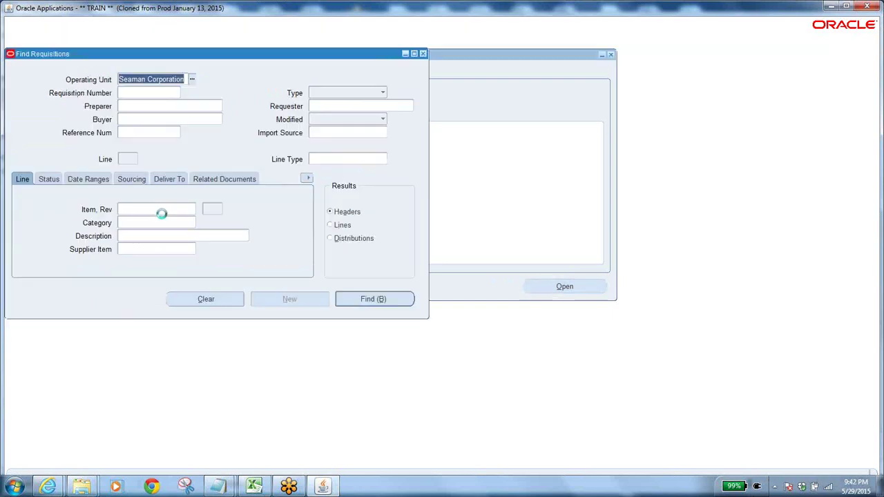
pyautogui.moveTo(234, 59); pyautogui.dragTo(397, 88)
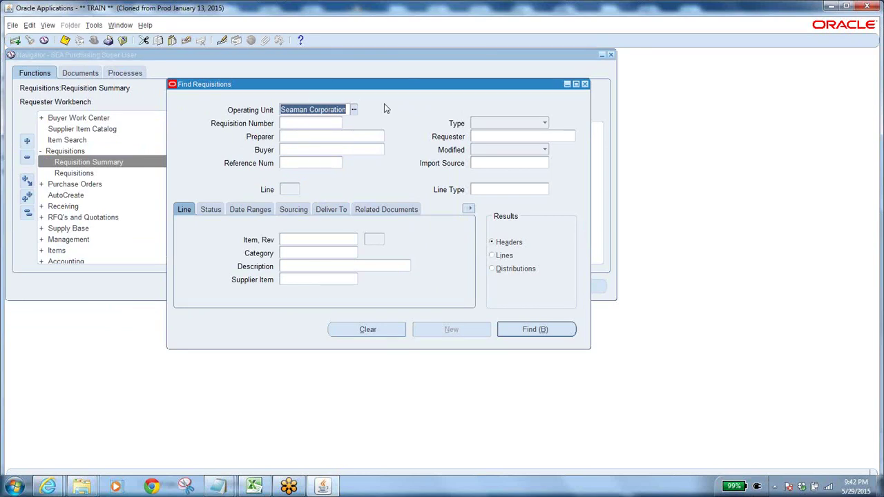
pyautogui.click(359, 330)
pyautogui.click(300, 124)
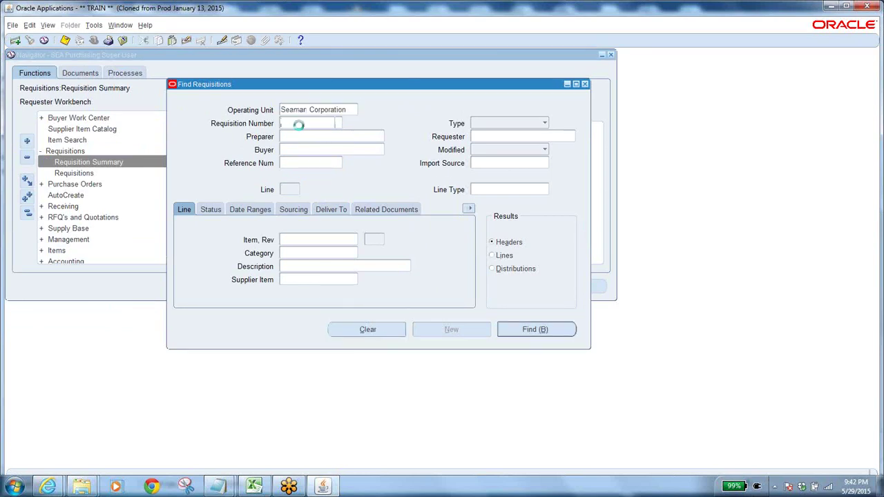
pyautogui.write('14959')
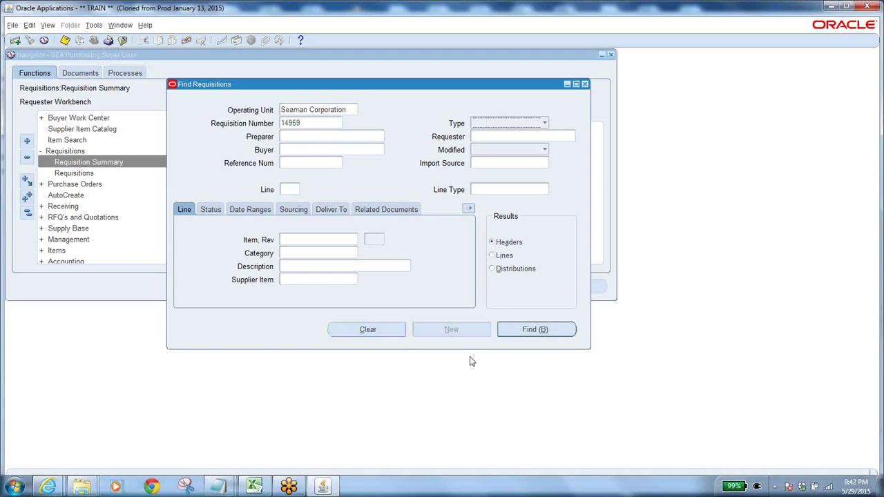
pyautogui.click(551, 331)
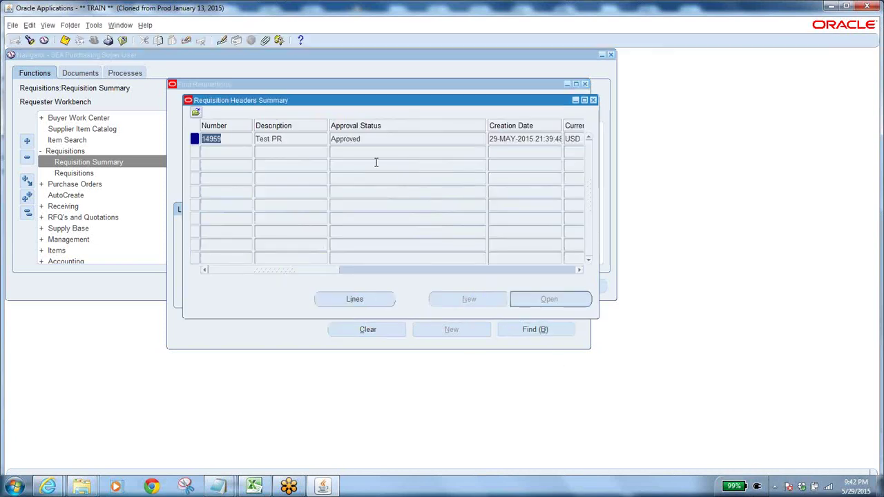
pyautogui.click(379, 139)
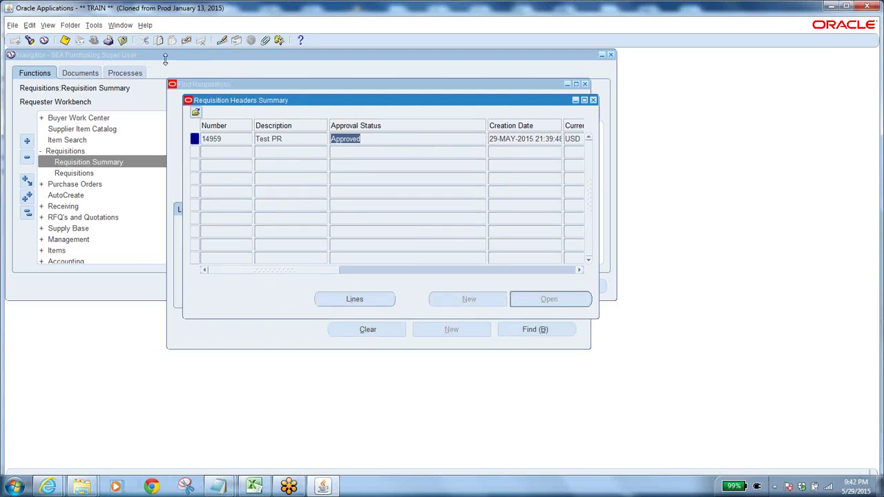
pyautogui.click(123, 40)
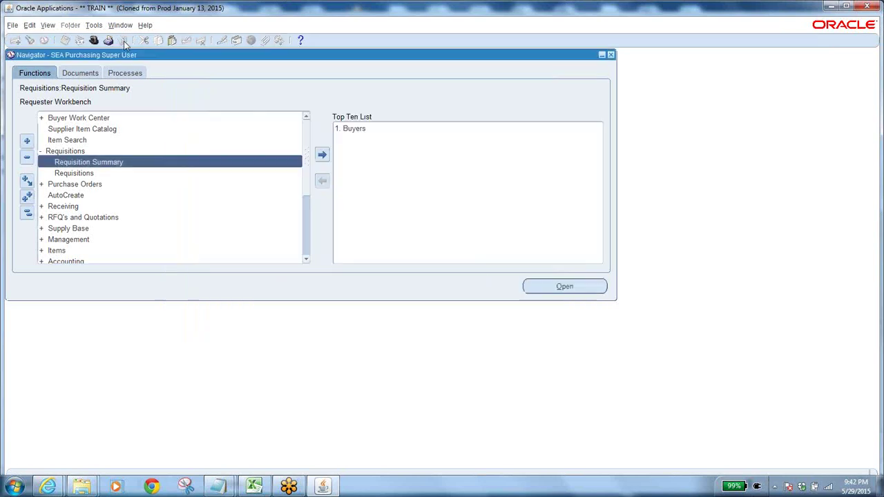
# View the blank RFQs entry form under RFQ's and Quotations, close it, and collapse the function list.
pyautogui.click(27, 214)
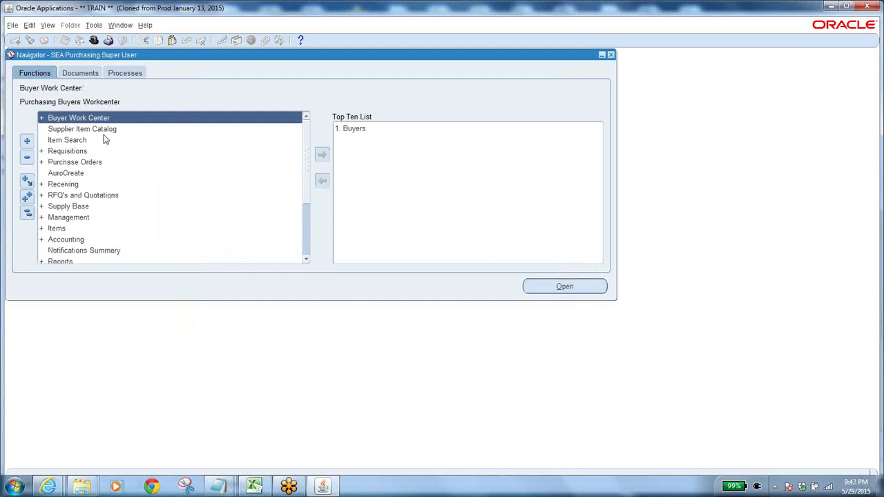
pyautogui.doubleClick(85, 197)
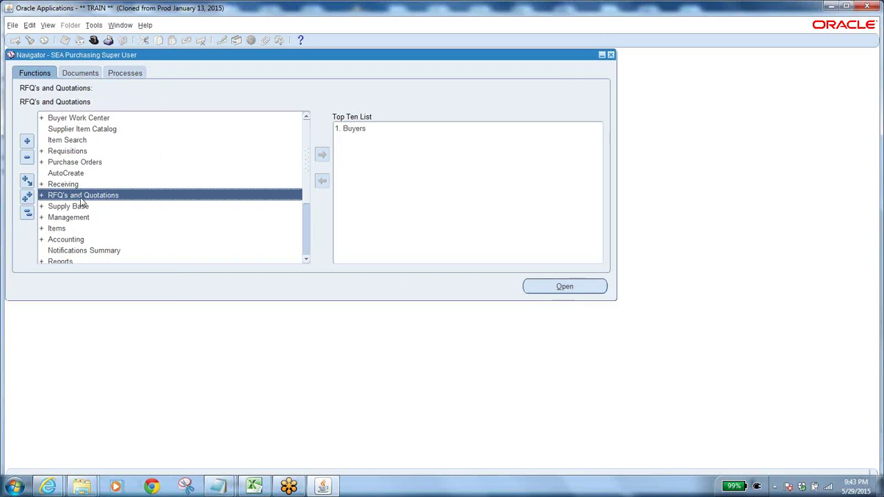
pyautogui.doubleClick(73, 205)
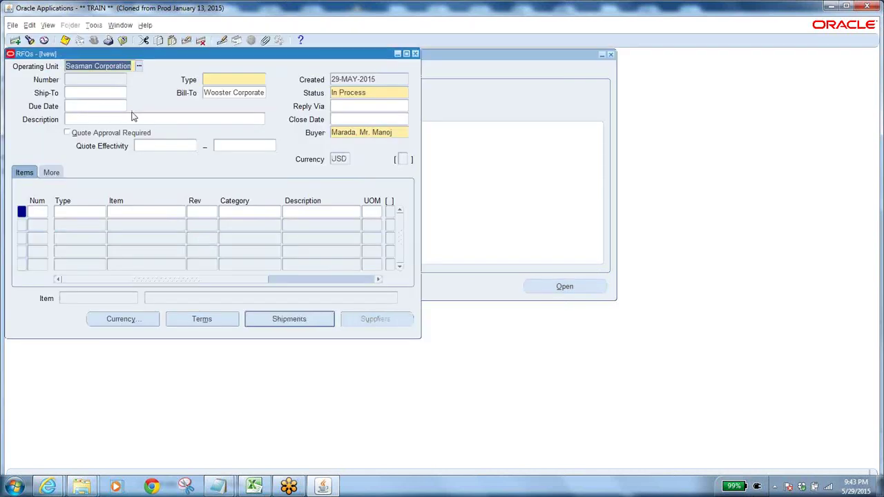
pyautogui.moveTo(163, 55); pyautogui.dragTo(328, 122)
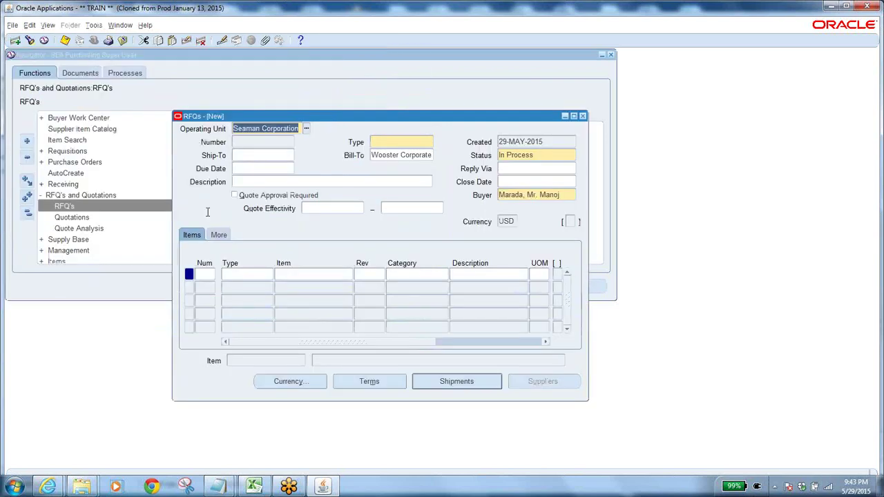
pyautogui.click(583, 117)
pyautogui.click(26, 213)
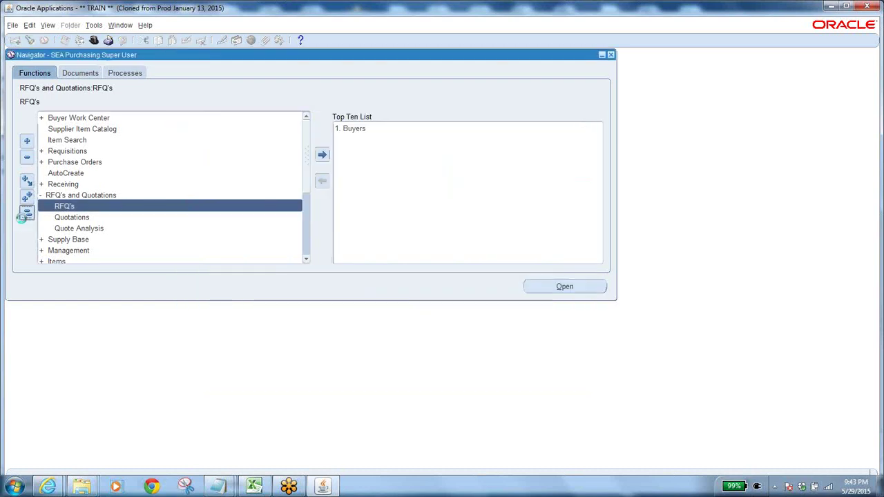
# Open AutoCreate, clear the default search criteria, and find the approved lines of the copied requisition number.
pyautogui.click(83, 174)
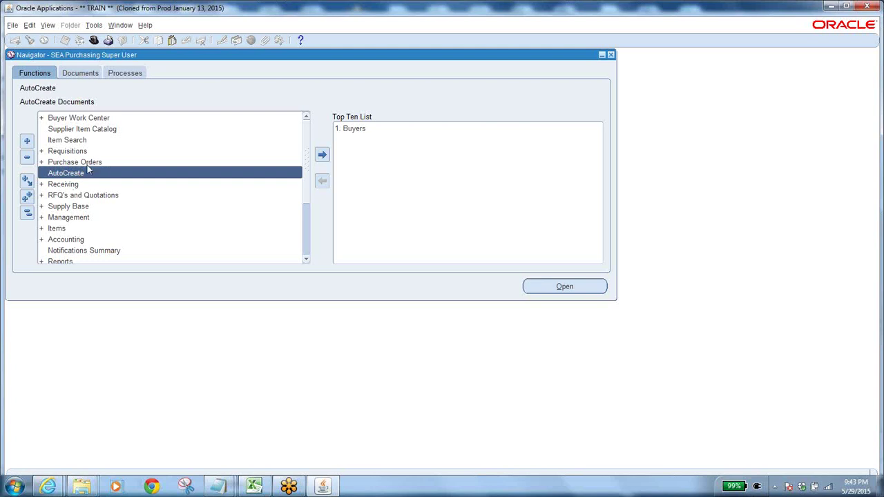
pyautogui.doubleClick(66, 173)
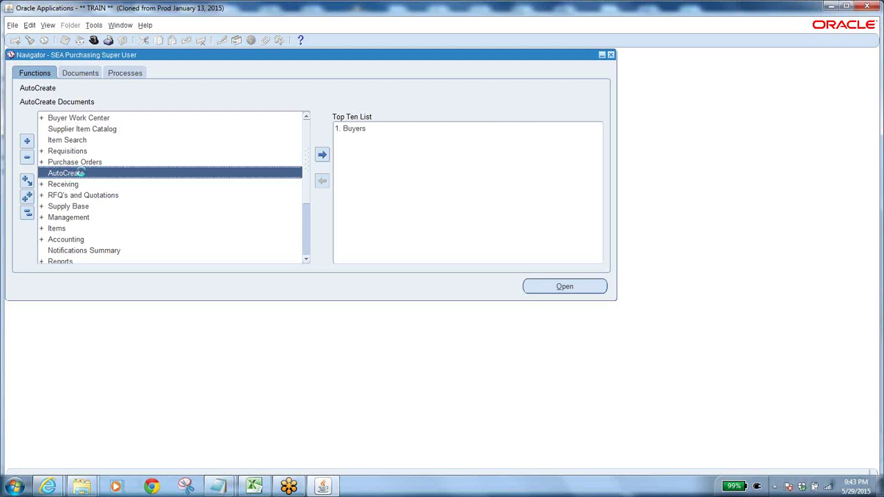
pyautogui.click(224, 325)
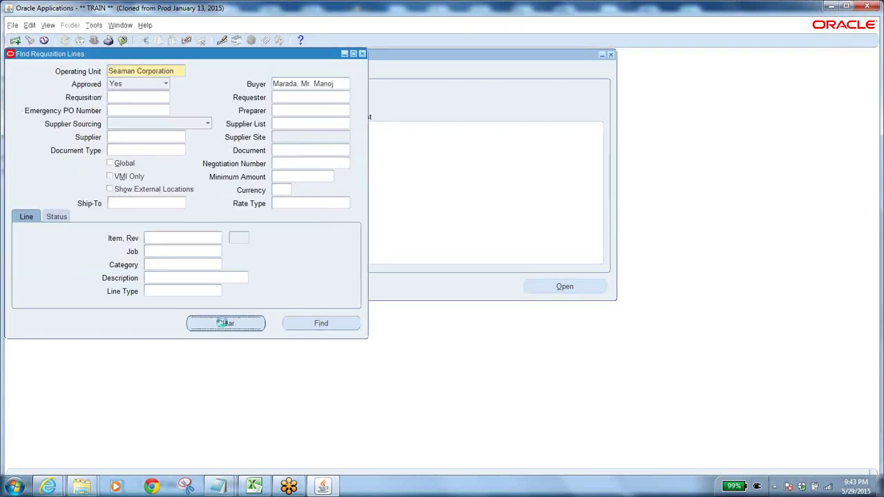
pyautogui.click(131, 97)
pyautogui.write('14959')
pyautogui.click(321, 322)
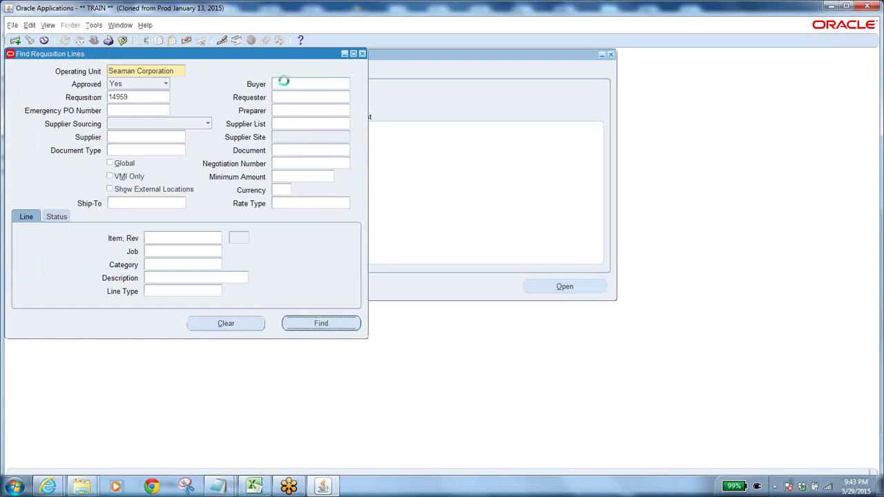
# Arrange the AutoCreate Documents and Find Requisition Lines windows apart from each other, with AutoCreate Documents in front.
pyautogui.moveTo(206, 81); pyautogui.dragTo(394, 185)
pyautogui.click(261, 59)
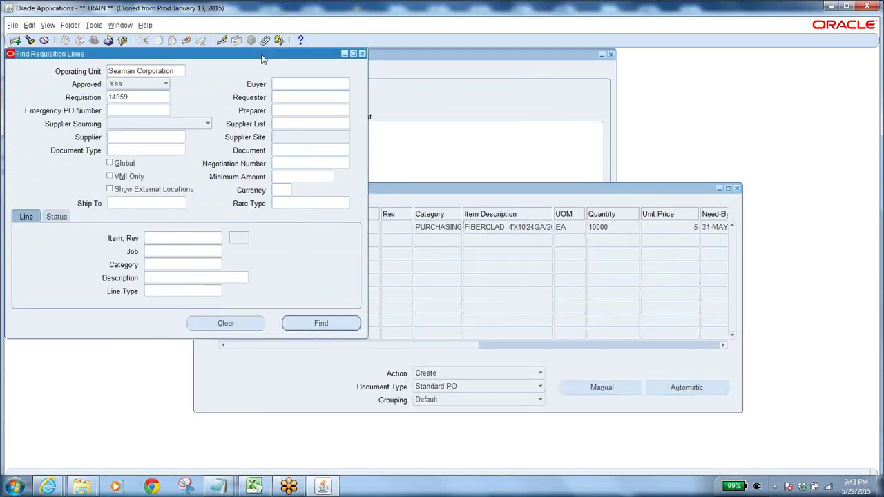
pyautogui.doubleClick(261, 55)
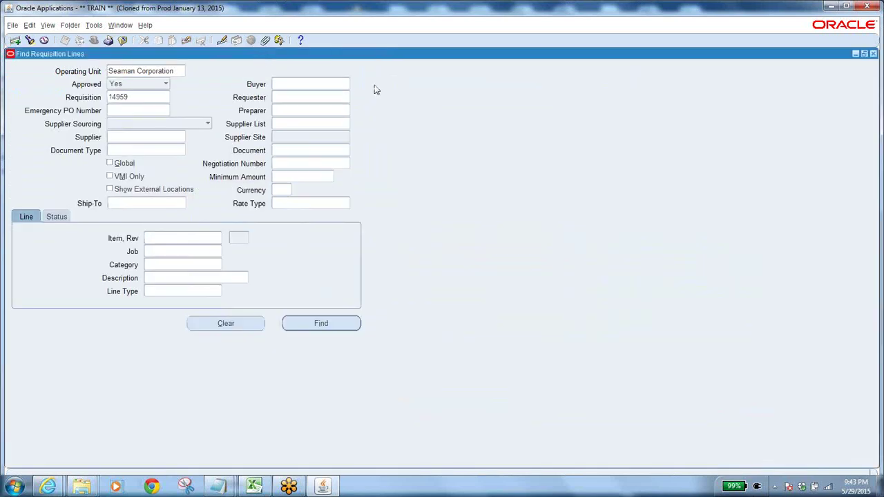
pyautogui.doubleClick(299, 57)
pyautogui.moveTo(297, 57); pyautogui.dragTo(407, 84)
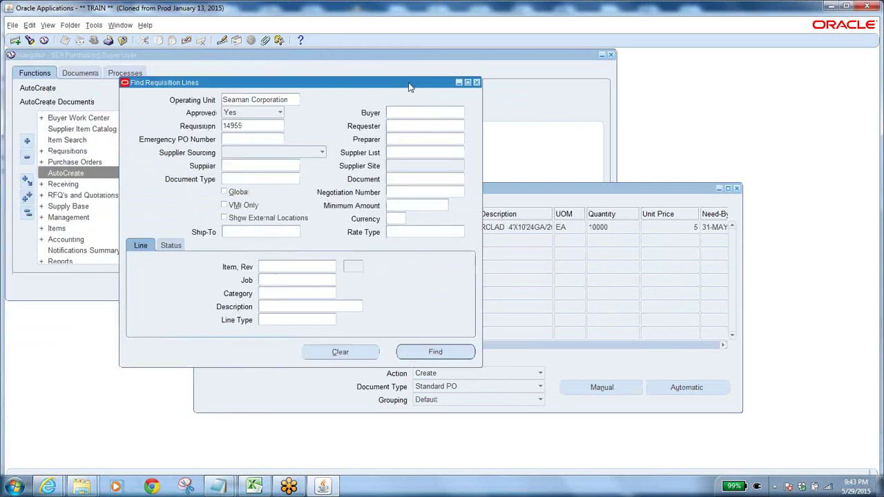
pyautogui.click(577, 185)
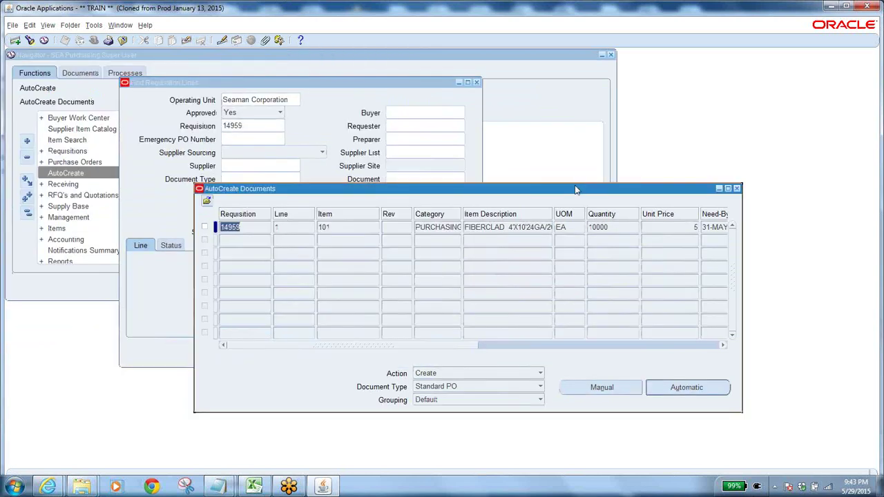
# Select the item 101 requisition line and automatically create an RFQ from it, with action Create and RFQ type Standard RFQ.
pyautogui.click(205, 227)
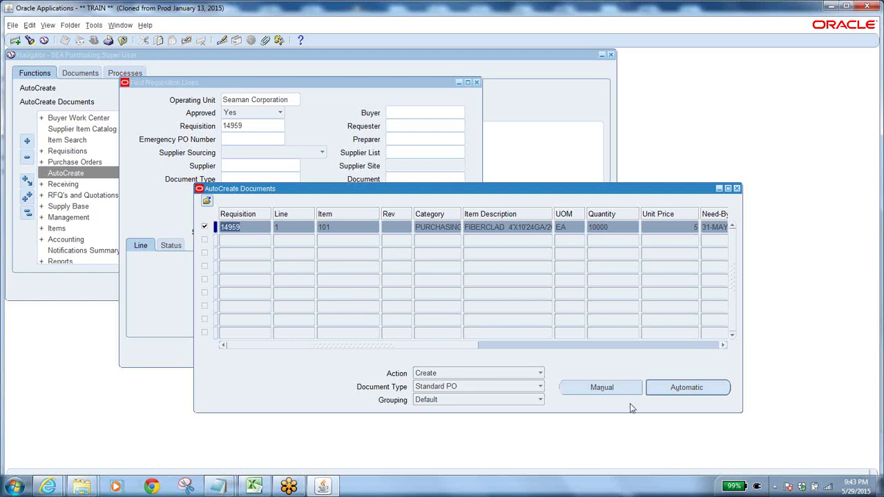
pyautogui.click(446, 375)
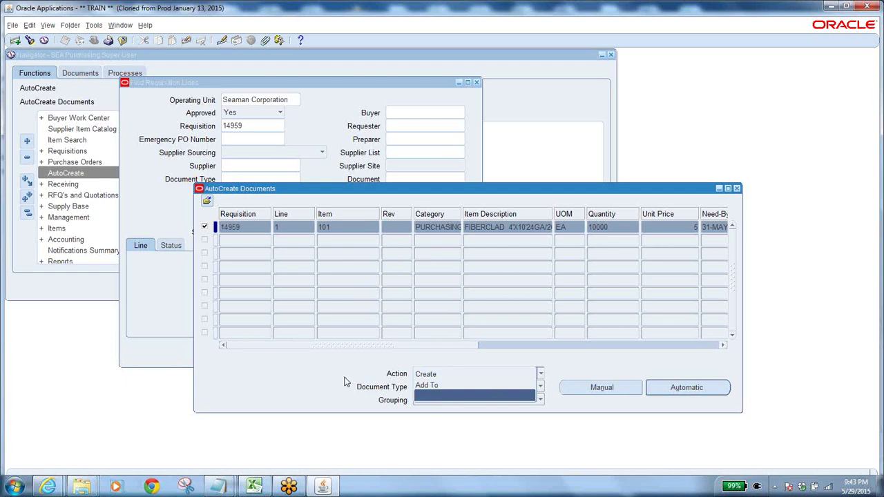
pyautogui.click(345, 379)
pyautogui.click(453, 387)
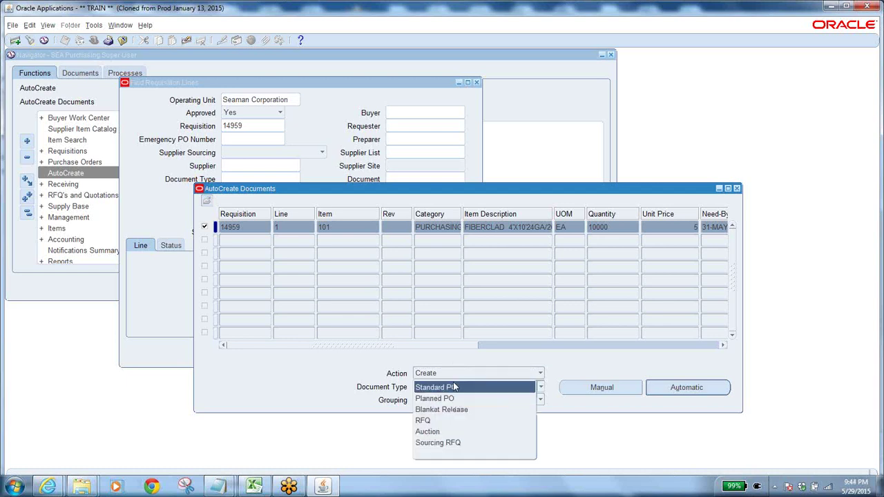
pyautogui.click(424, 421)
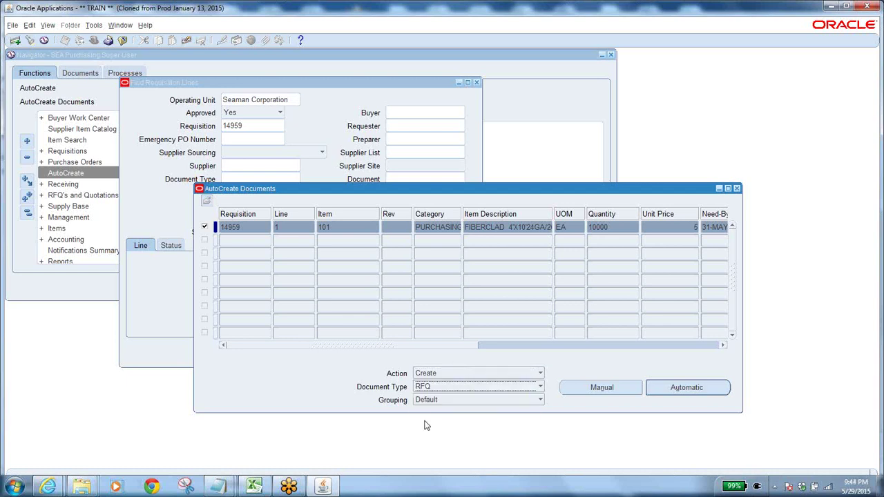
pyautogui.click(680, 388)
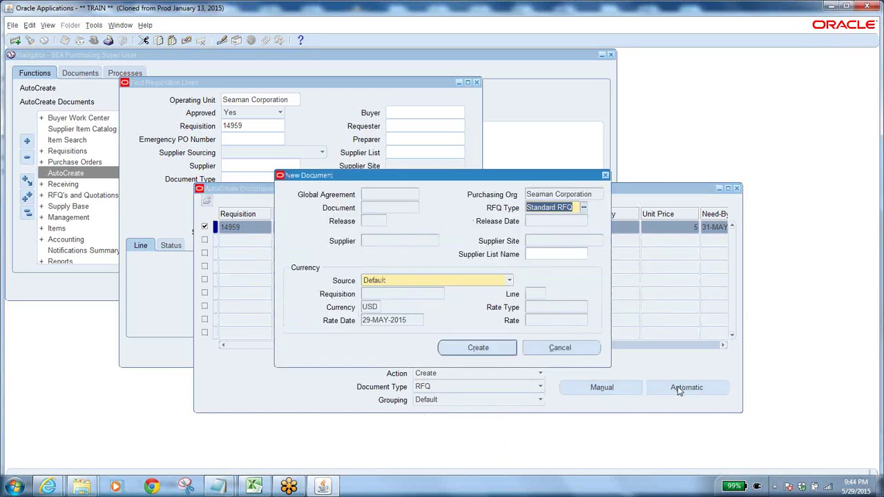
pyautogui.click(479, 349)
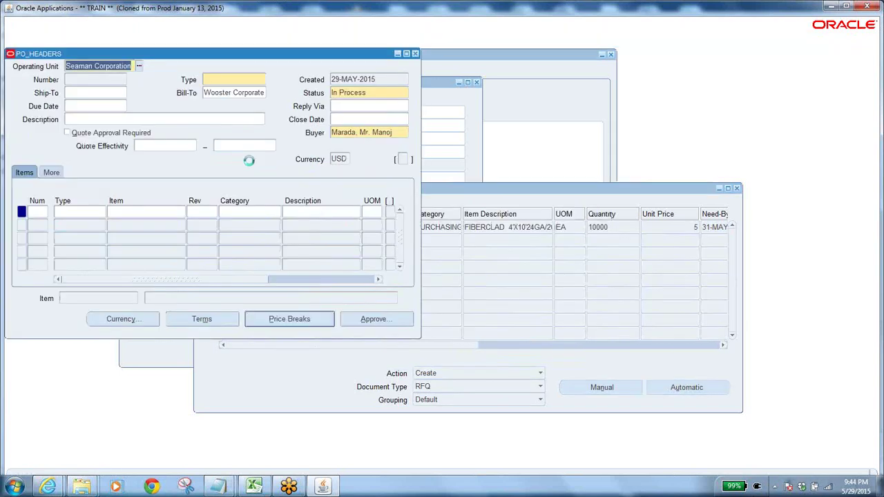
# Copy the new RFQ's number, record it after RFQ on the PR line of the classes trails notes, and return to Oracle Applications.
pyautogui.click(88, 76)
pyautogui.hotkey('ctrl', 'c')
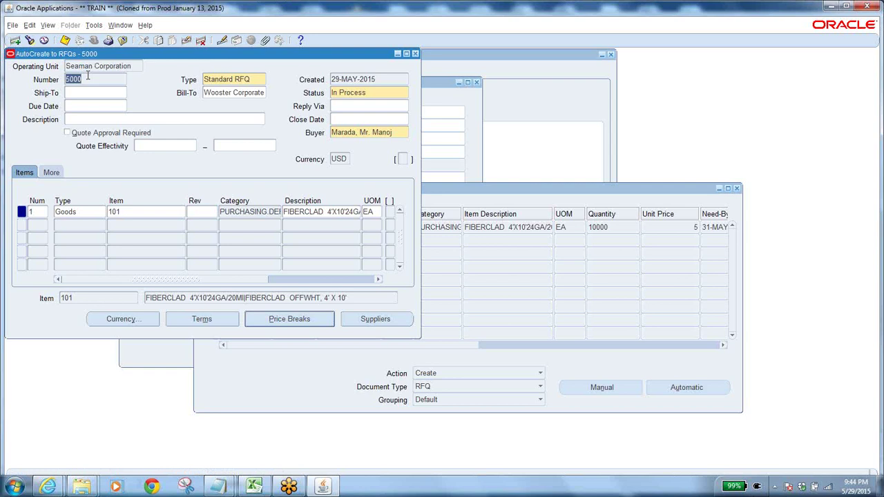
pyautogui.click(218, 486)
pyautogui.click(272, 432)
pyautogui.click(62, 175)
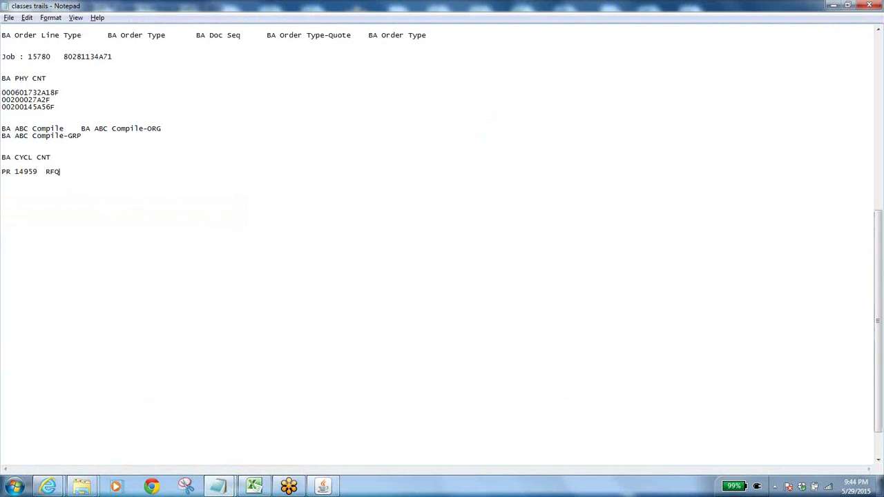
pyautogui.hotkey('ctrl', 'v')
pyautogui.hotkey('alt', 'Tab')
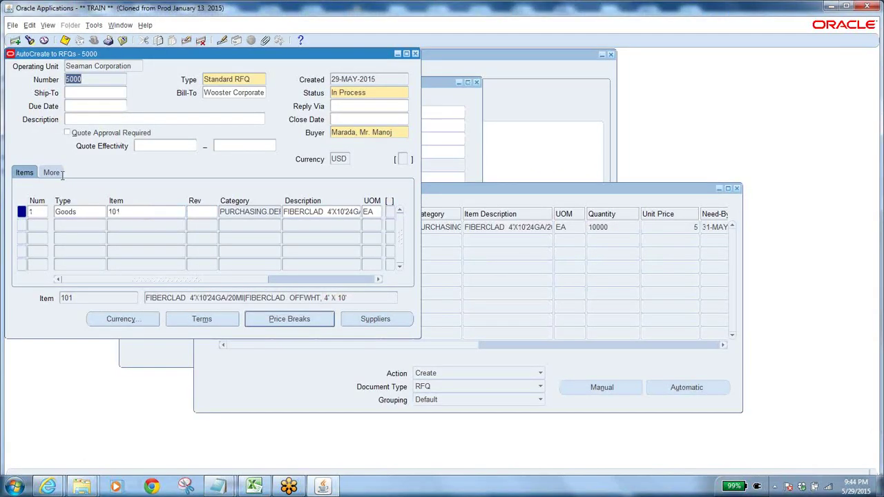
# Set the status of the new RFQ to Active.
pyautogui.click(381, 93)
pyautogui.write('Active')
pyautogui.press('Tab')
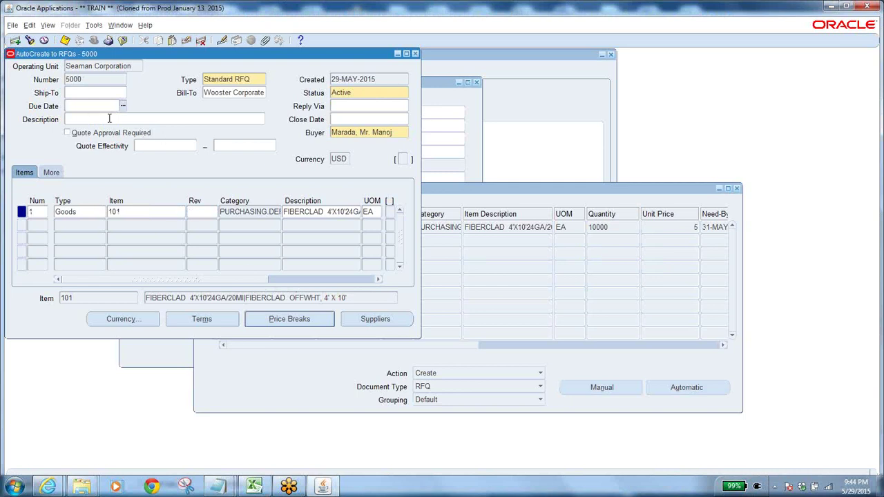
# Set the target price of the item 101 line on the RFQ to 3.
pyautogui.click(133, 208)
pyautogui.moveTo(174, 280); pyautogui.dragTo(237, 279)
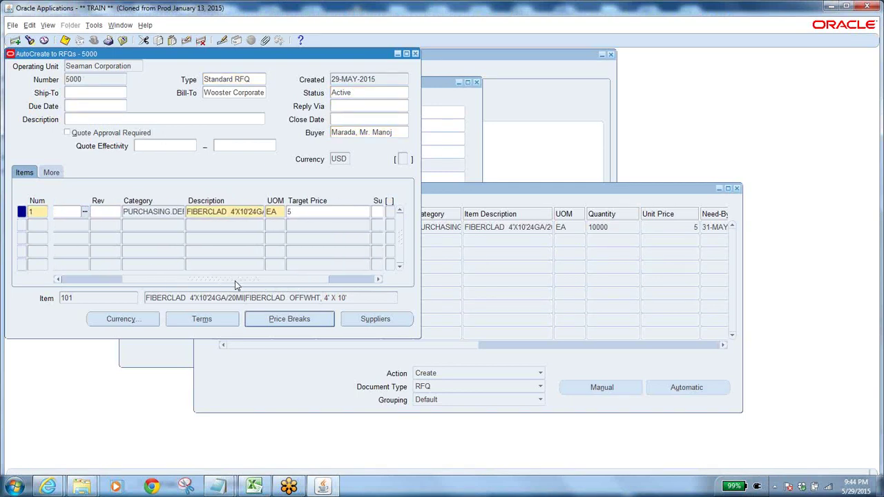
pyautogui.click(316, 210)
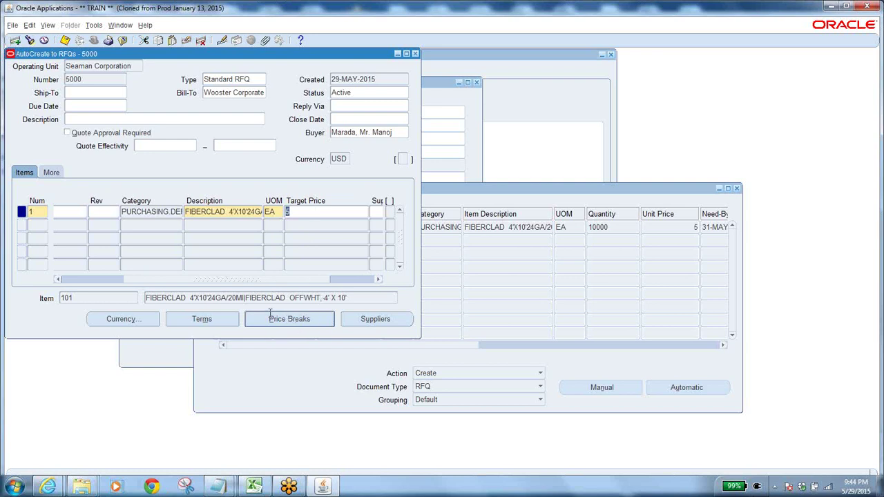
pyautogui.click(293, 212)
pyautogui.doubleClick(311, 216)
pyautogui.press('Delete')
pyautogui.write('3')
pyautogui.press('Tab')
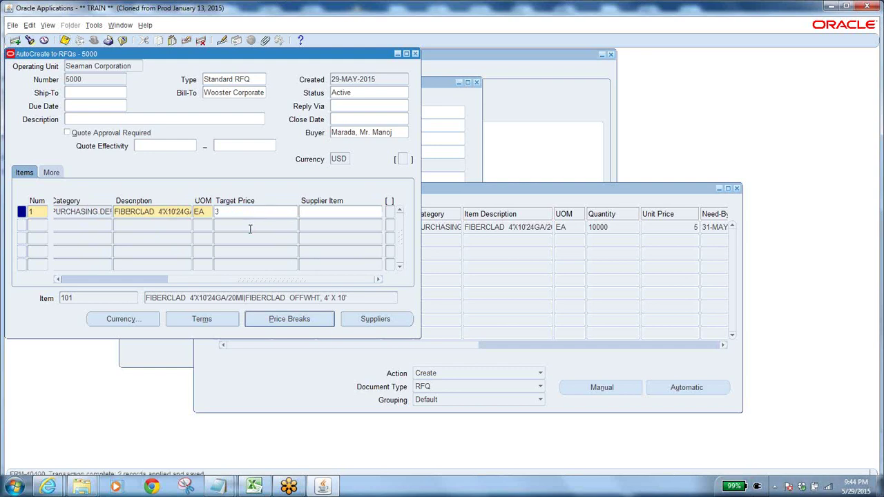
# Open the price breaks of the item 101 line and give the 10000-quantity break a 50% discount.
pyautogui.click(307, 325)
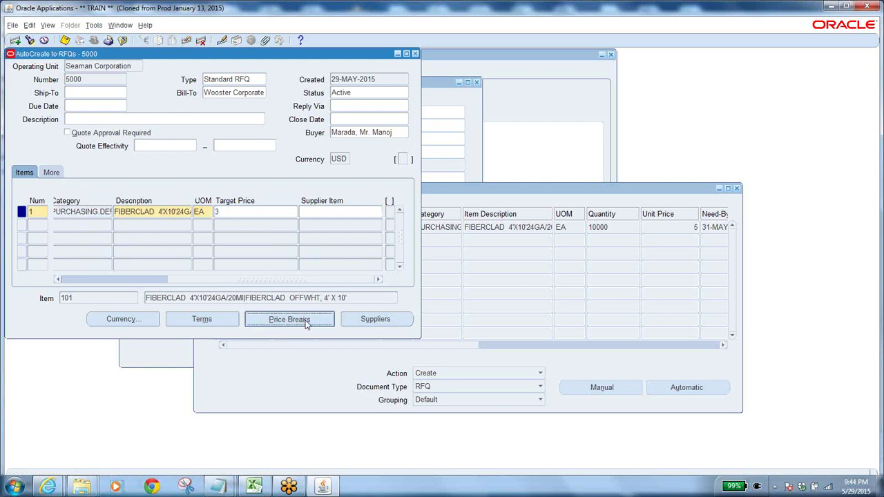
pyautogui.click(142, 140)
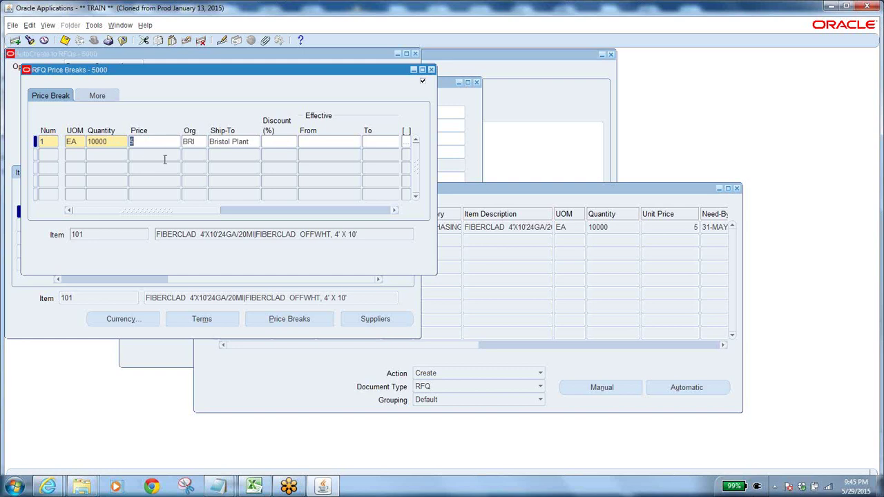
pyautogui.click(137, 138)
pyautogui.doubleClick(109, 141)
pyautogui.moveTo(109, 141); pyautogui.dragTo(88, 141)
pyautogui.doubleClick(146, 141)
pyautogui.click(280, 141)
pyautogui.write('50')
pyautogui.press('Tab')
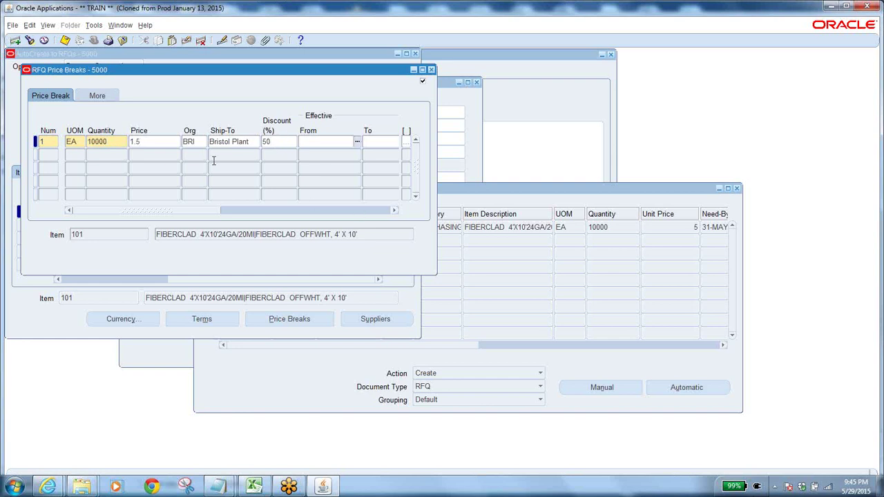
pyautogui.click(157, 142)
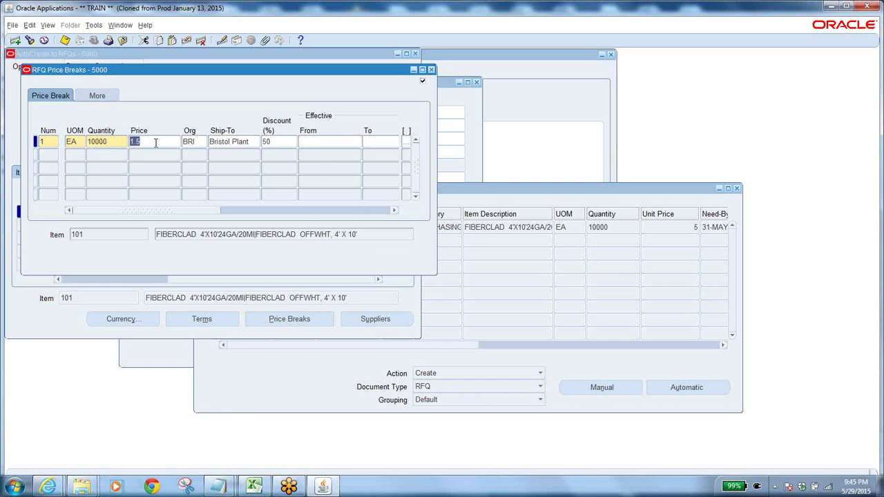
# Add a second price break for a quantity of 1000 with a 25% discount.
pyautogui.click(109, 157)
pyautogui.click(106, 156)
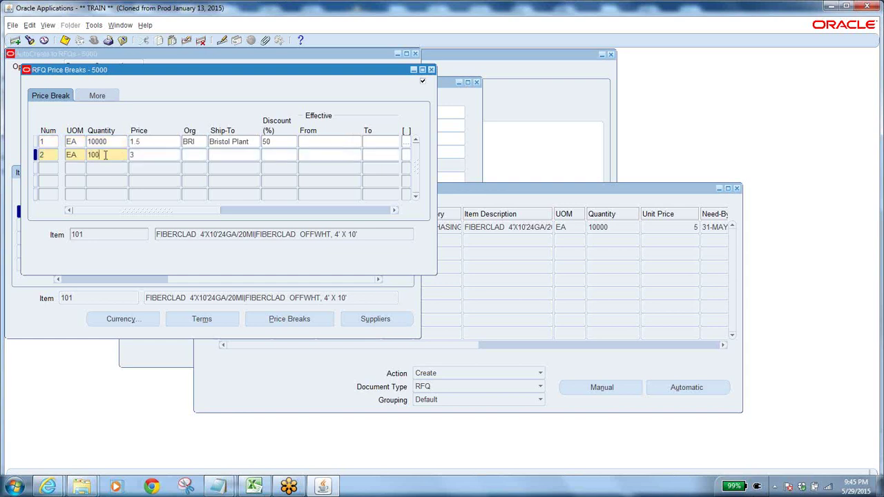
pyautogui.write('1000')
pyautogui.click(141, 154)
pyautogui.click(267, 153)
pyautogui.click(152, 154)
pyautogui.click(267, 155)
pyautogui.press('Tab')
# Add a third price break for quantity 1, entering price 10 and a 0% discount, and save the price breaks.
pyautogui.click(103, 169)
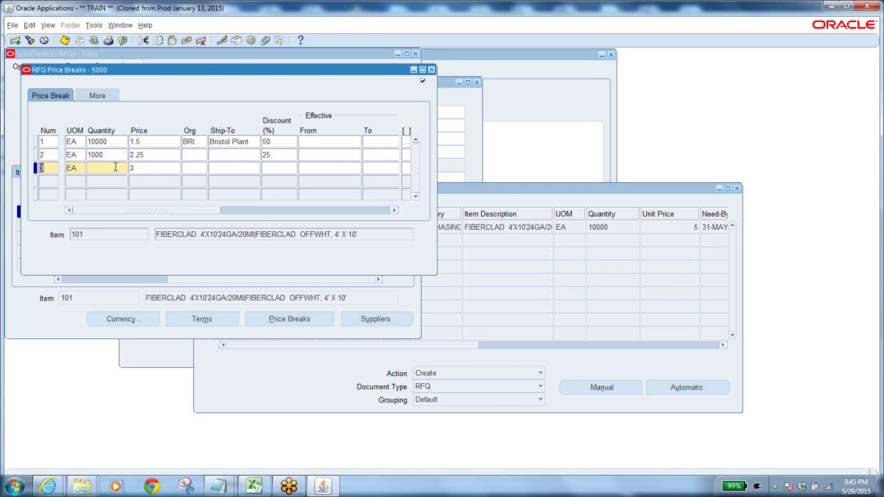
pyautogui.click(124, 168)
pyautogui.press('Tab')
pyautogui.write('10-')
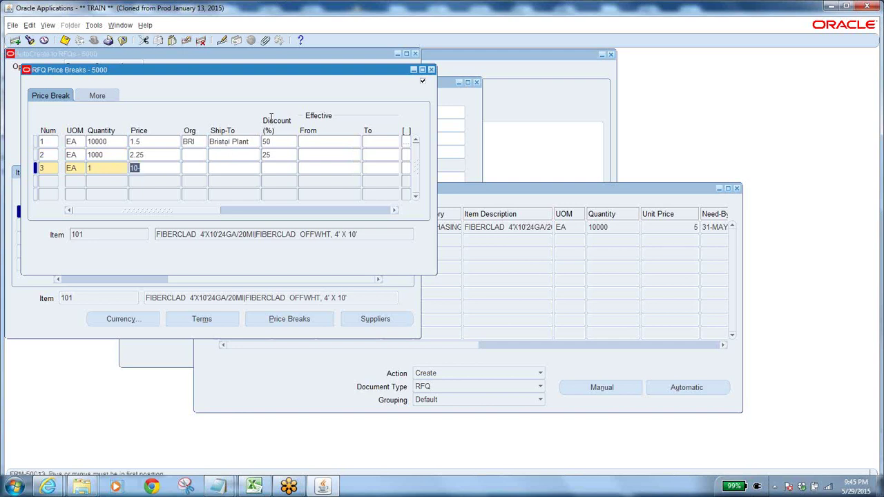
pyautogui.write('10')
pyautogui.press('Tab')
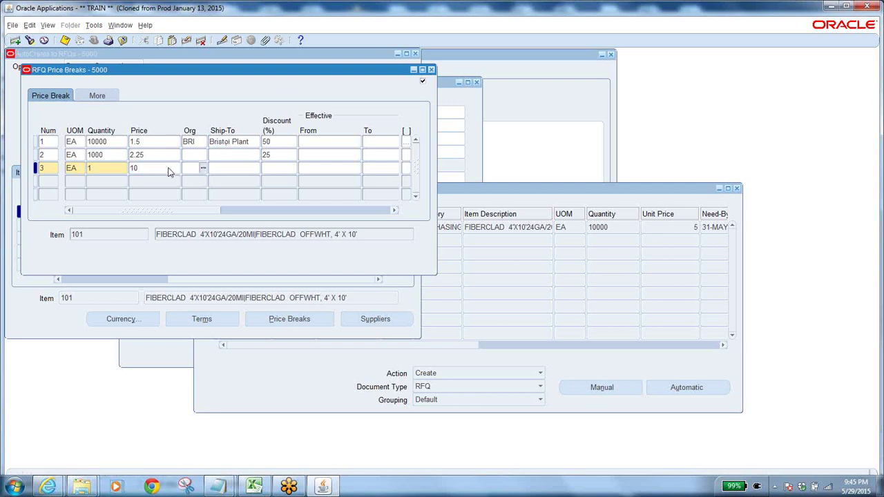
pyautogui.click(274, 168)
pyautogui.write('0')
pyautogui.click(65, 40)
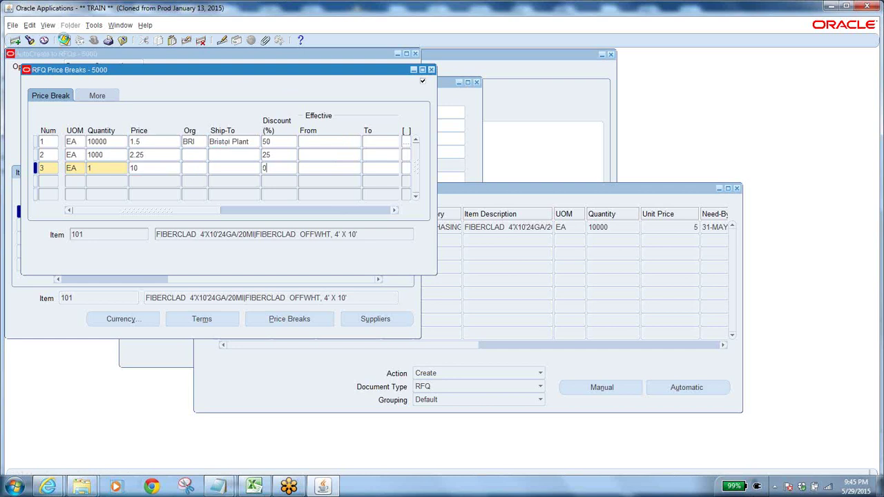
# Place the RFQ Price Breaks window clear of the RFQ, review and save the three breaks, and close it.
pyautogui.doubleClick(139, 168)
pyautogui.moveTo(191, 77); pyautogui.dragTo(433, 215)
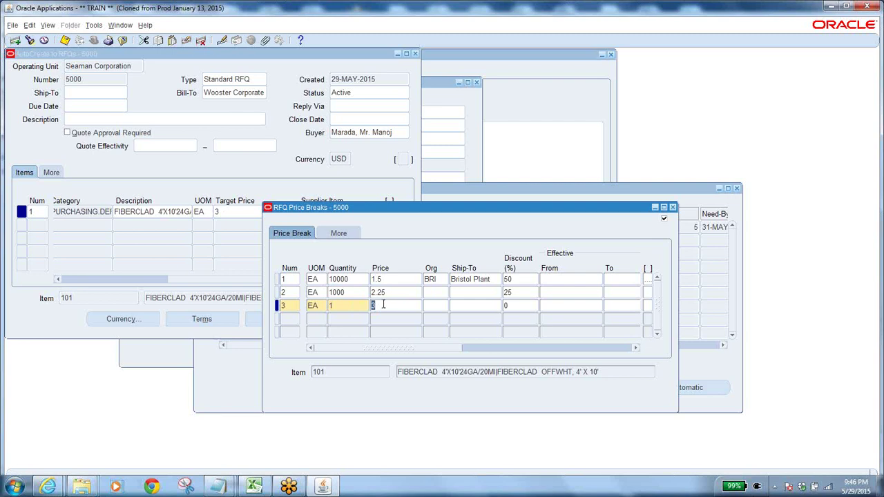
pyautogui.click(533, 304)
pyautogui.click(340, 304)
pyautogui.click(376, 303)
pyautogui.click(64, 41)
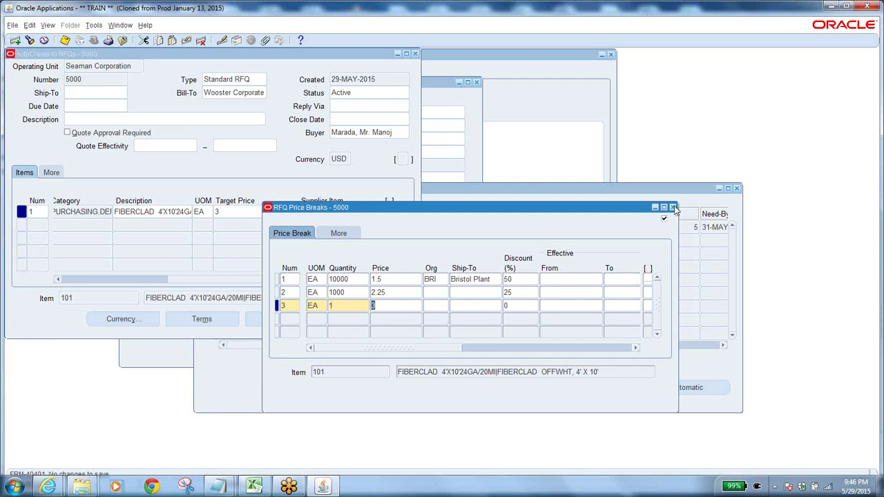
pyautogui.click(437, 292)
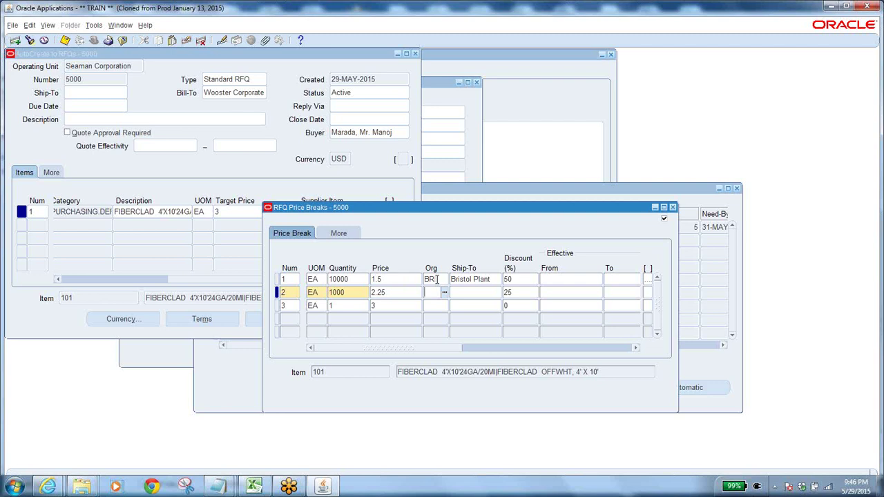
pyautogui.click(673, 207)
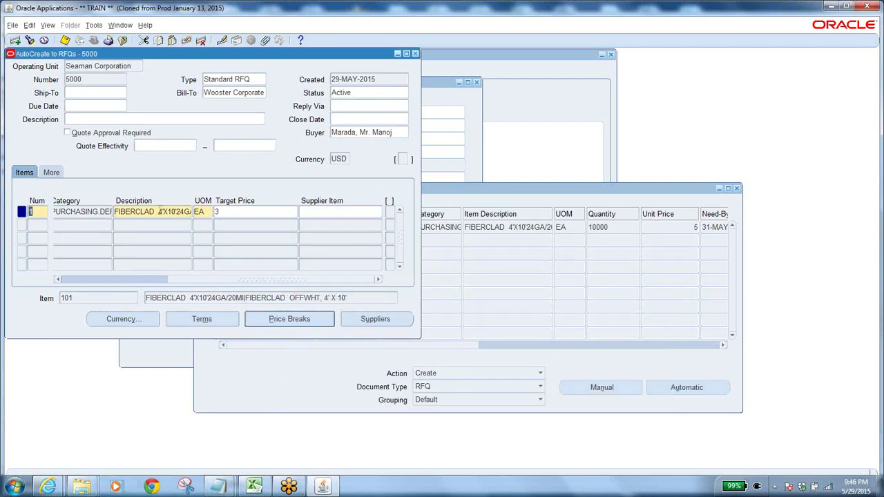
# Open the RFQ's suppliers and add 068 HAJOCA KINGSPORT as the first supplier.
pyautogui.click(87, 79)
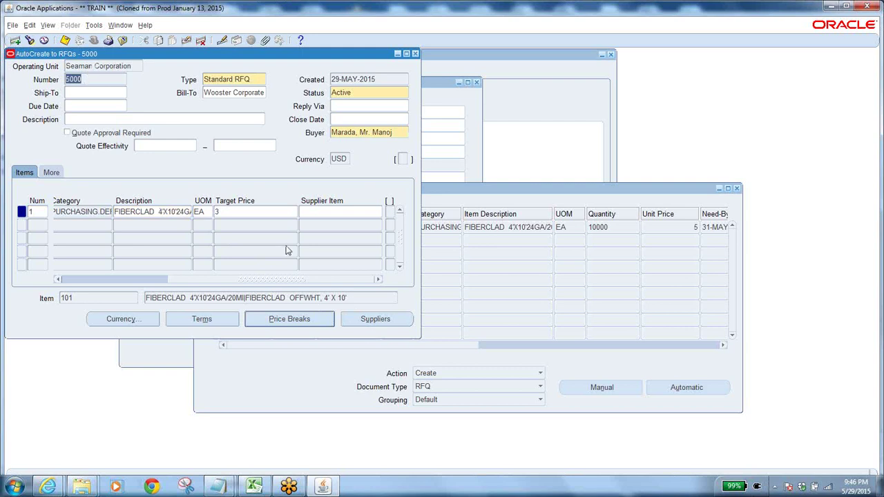
pyautogui.click(375, 322)
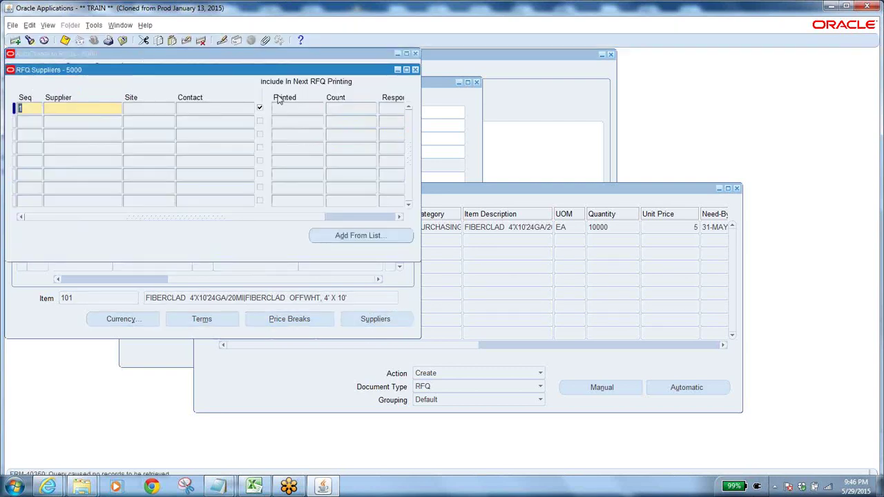
pyautogui.moveTo(243, 70); pyautogui.dragTo(550, 218)
pyautogui.click(391, 258)
pyautogui.click(425, 258)
pyautogui.write('%')
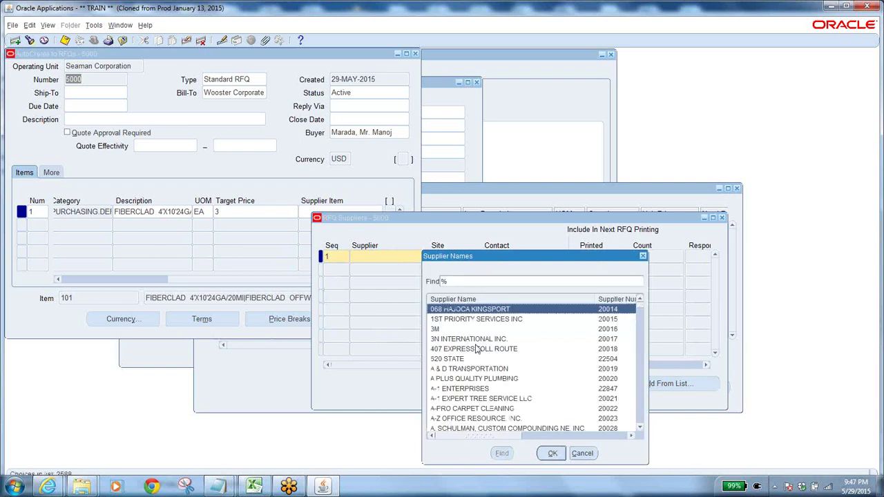
pyautogui.click(552, 454)
# Add 1ST PRIORITY SERVICES INC as the second supplier on the RFQ.
pyautogui.click(389, 269)
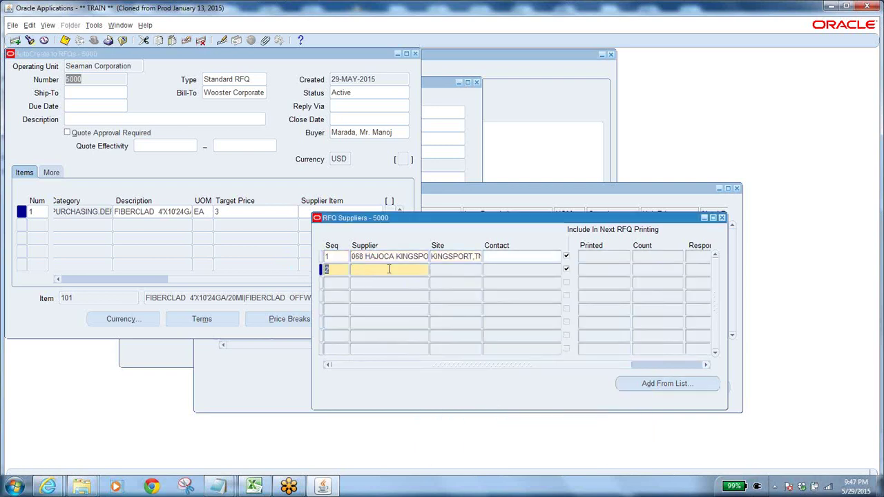
pyautogui.click(423, 270)
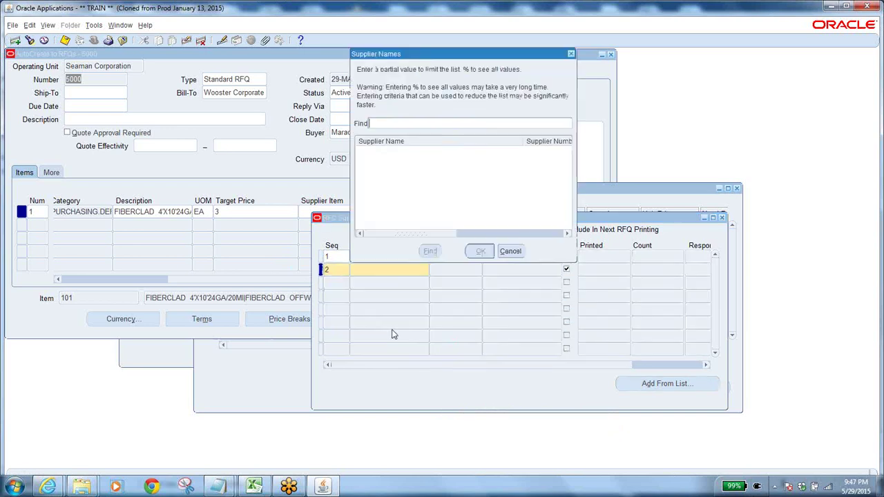
pyautogui.write('%')
pyautogui.press('Return')
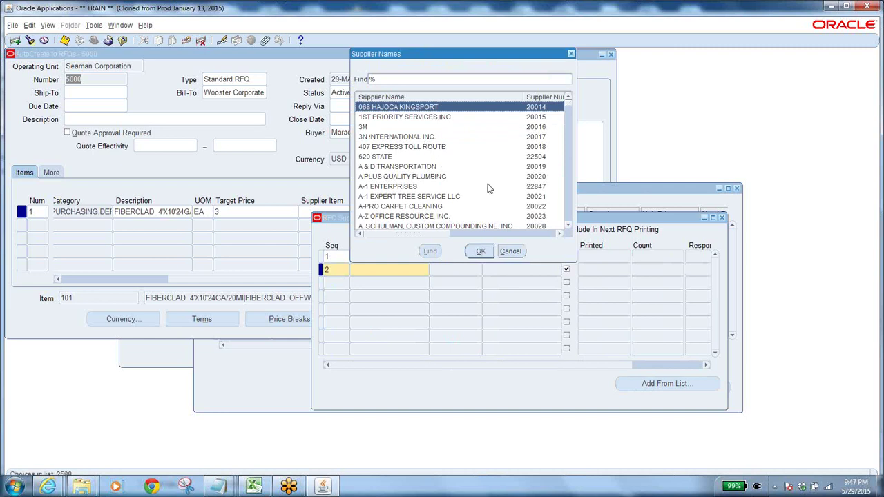
pyautogui.click(442, 117)
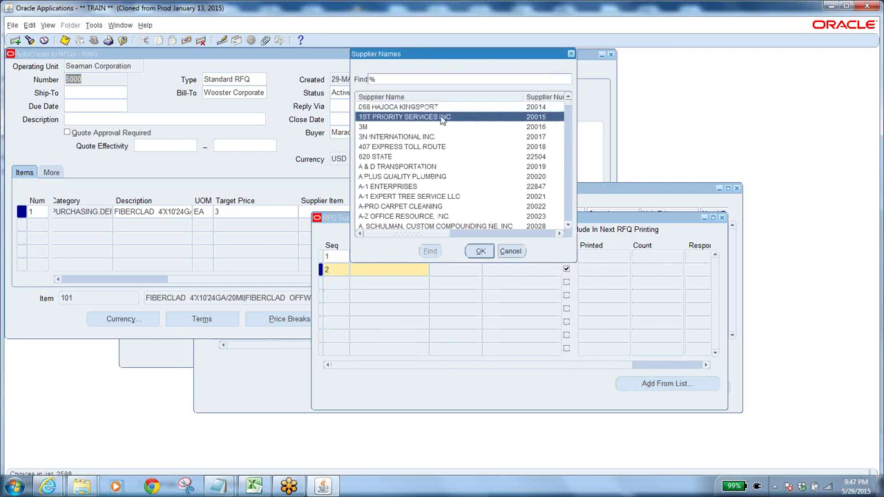
pyautogui.click(478, 251)
# Add A & D TRANSPORTATION as the third supplier, then save and close the RFQ supplier list.
pyautogui.click(393, 283)
pyautogui.doubleClick(414, 283)
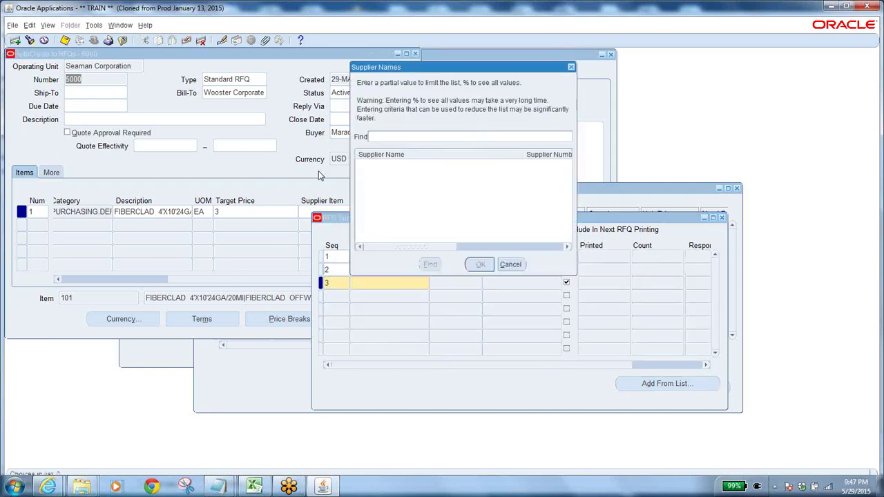
pyautogui.write('%')
pyautogui.press('Return')
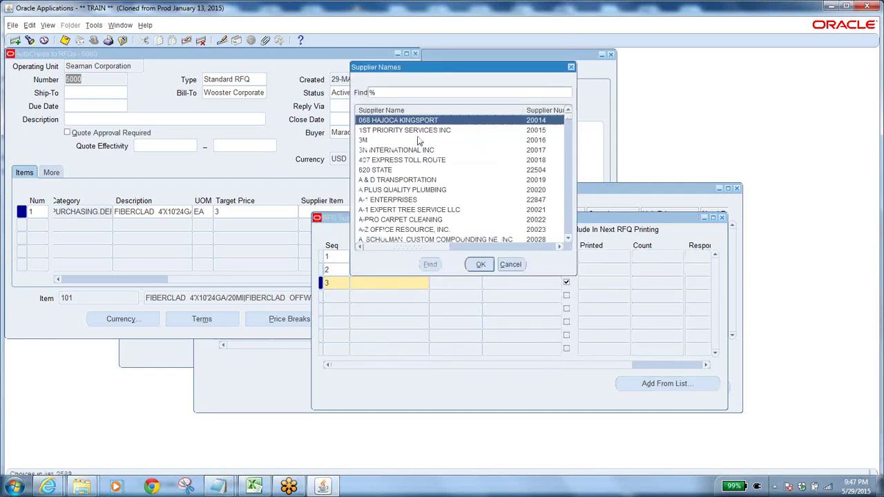
pyautogui.click(423, 182)
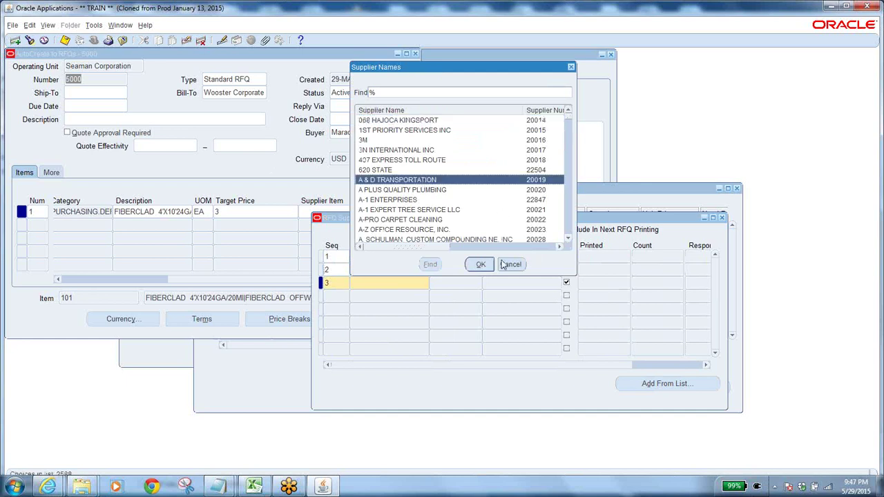
pyautogui.click(480, 265)
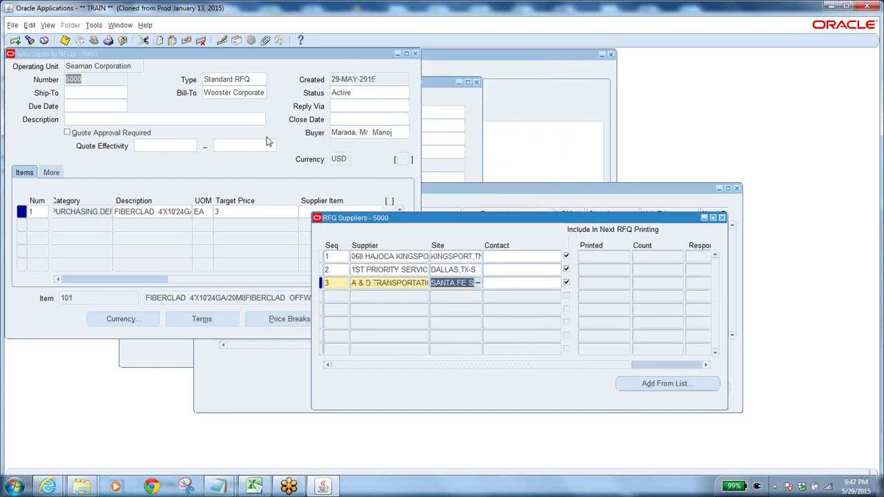
pyautogui.click(65, 40)
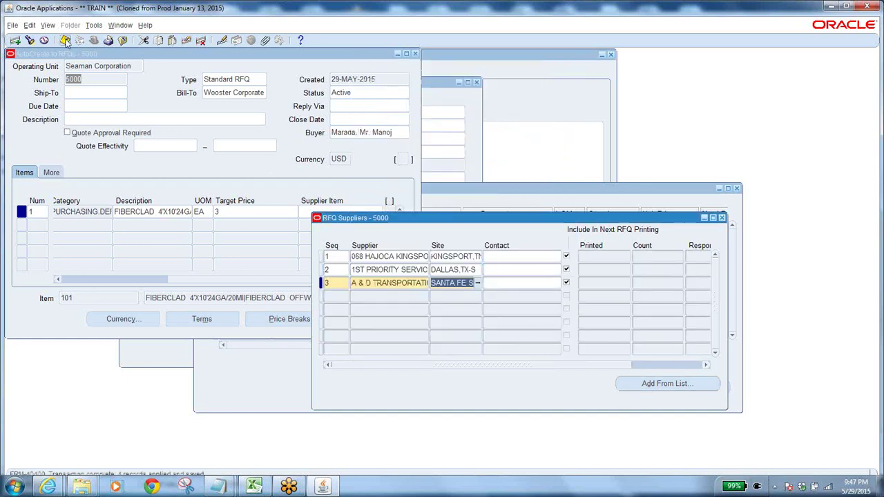
pyautogui.click(809, 45)
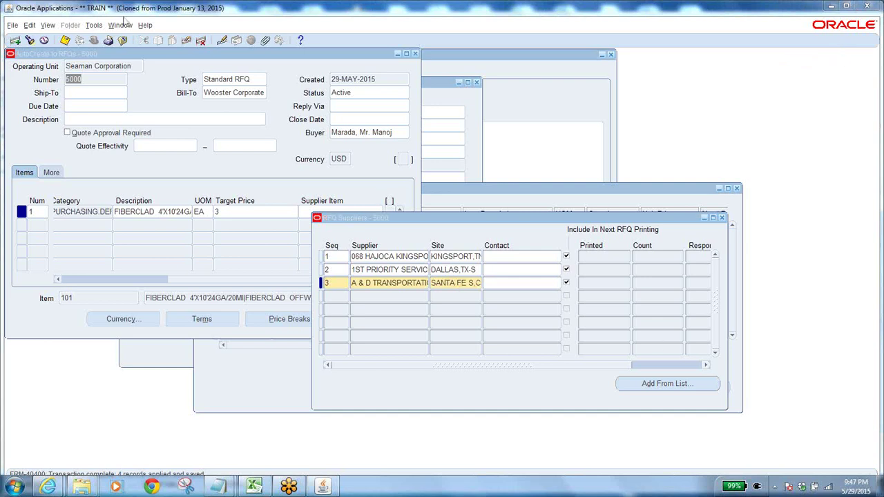
pyautogui.click(722, 219)
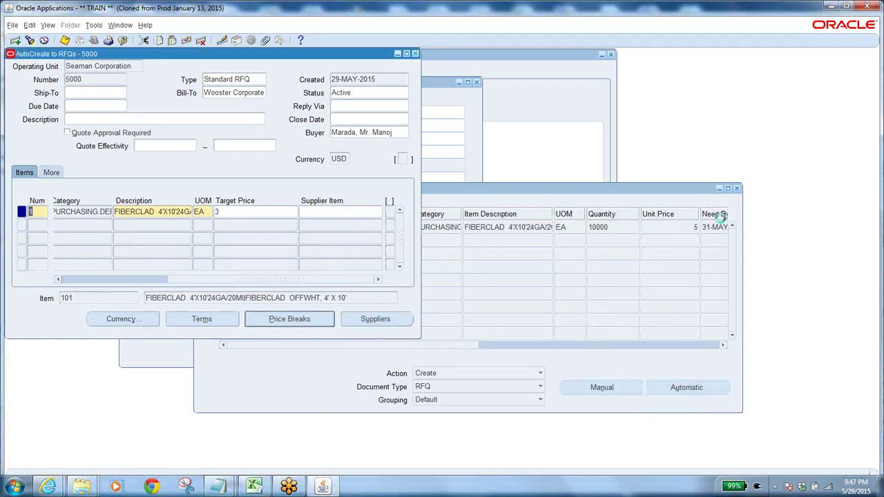
# Start submitting a new single concurrent request from the RFQ.
pyautogui.click(88, 79)
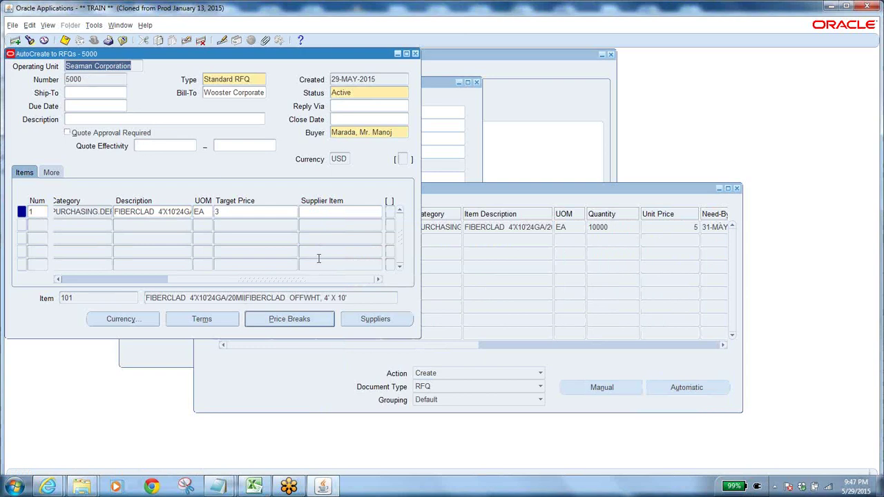
pyautogui.doubleClick(86, 80)
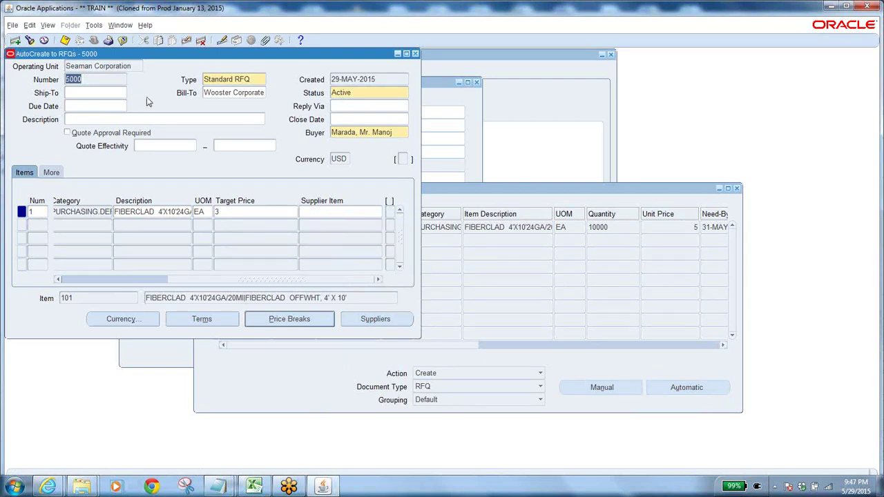
pyautogui.click(114, 26)
pyautogui.click(100, 38)
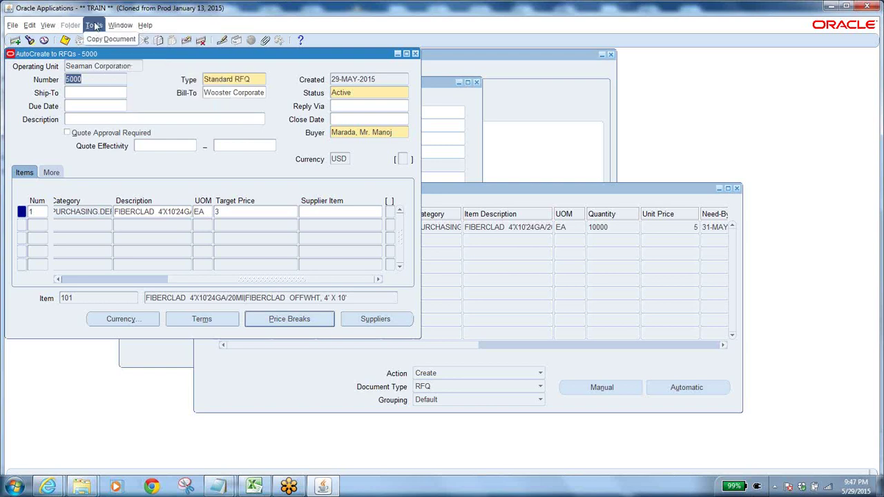
pyautogui.click(46, 26)
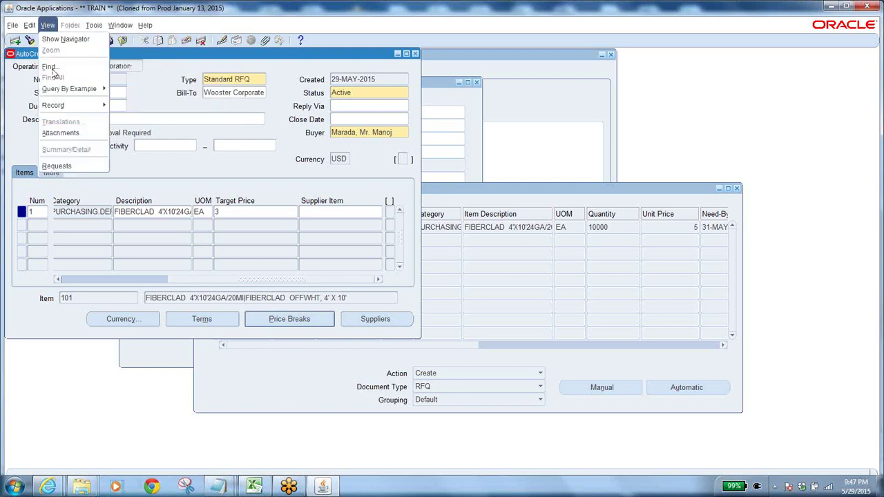
pyautogui.click(55, 165)
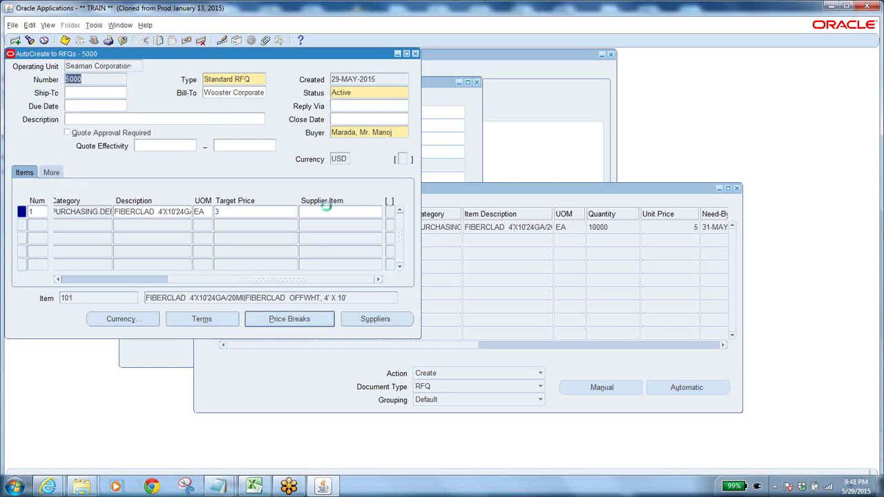
pyautogui.click(127, 291)
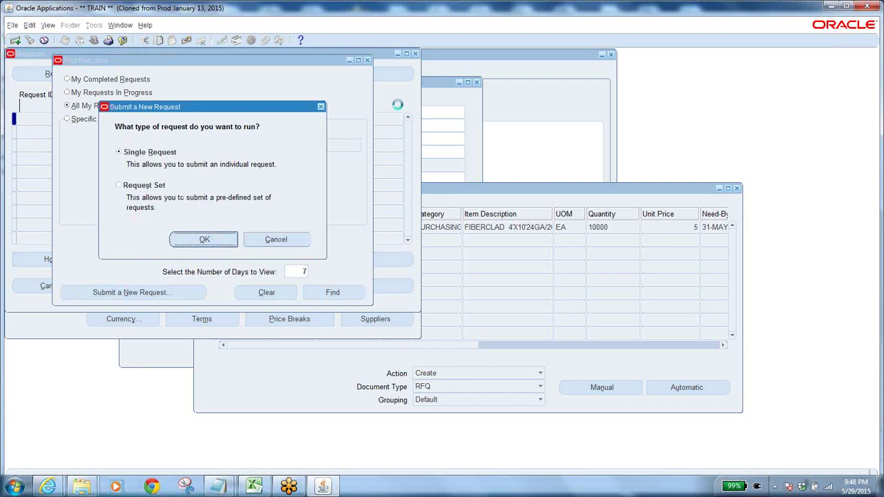
pyautogui.press('Return')
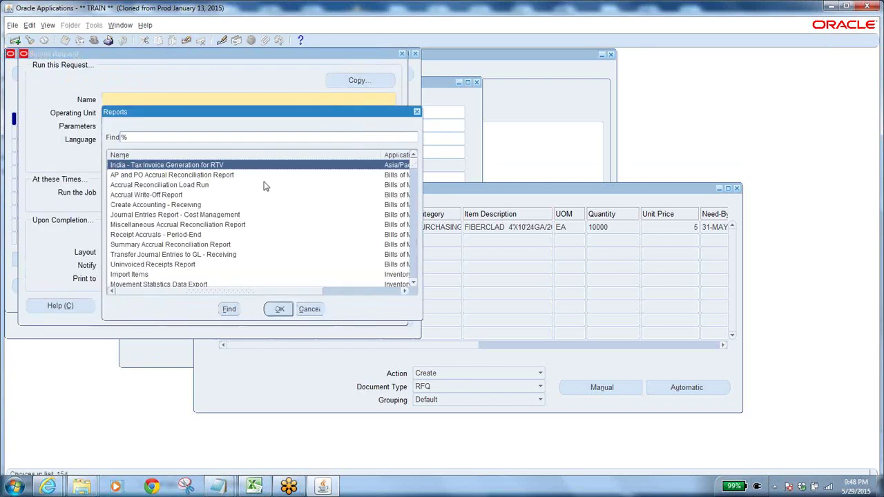
# Search the available reports for rfq and choose Printed RFQ Report (XML) for the request.
pyautogui.write('rfq%')
pyautogui.press('Return')
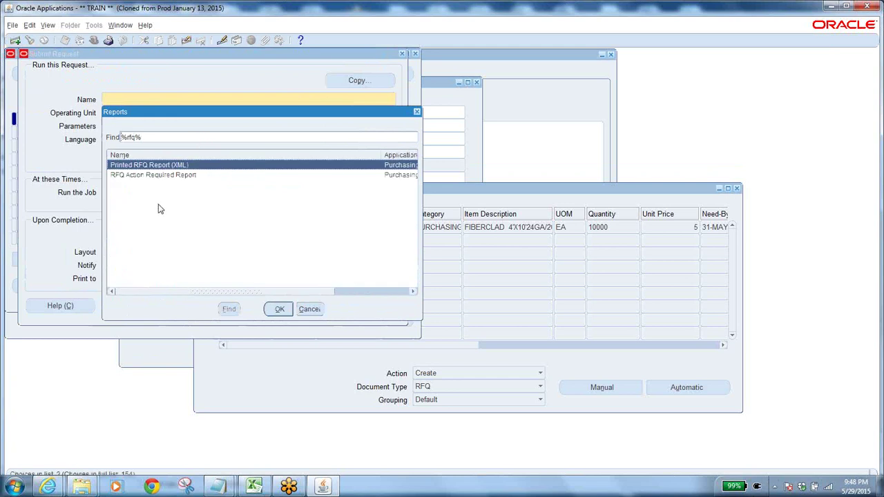
pyautogui.click(277, 310)
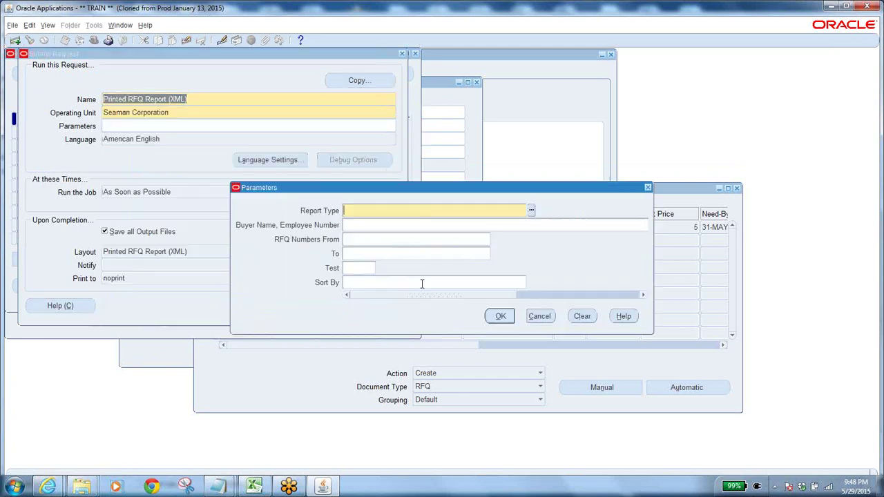
# Set the report parameters to report type New and RFQ numbers from 5000 to 5000.
pyautogui.click(532, 210)
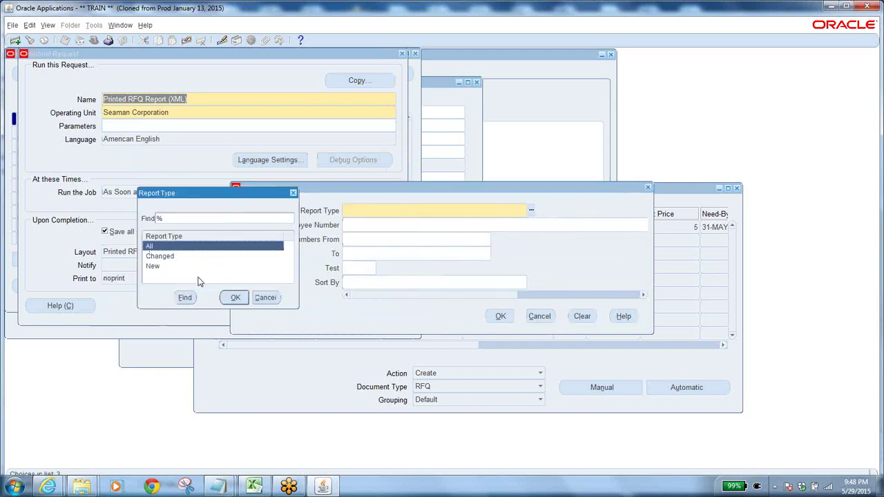
pyautogui.click(161, 268)
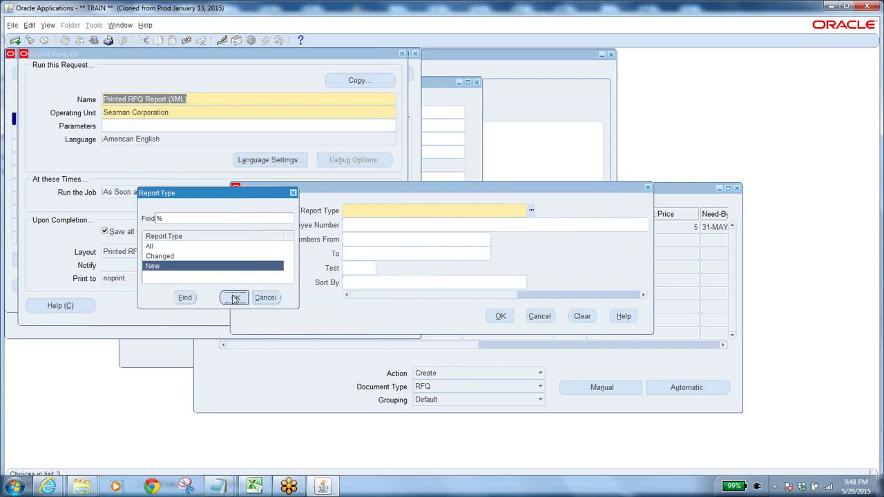
pyautogui.click(235, 297)
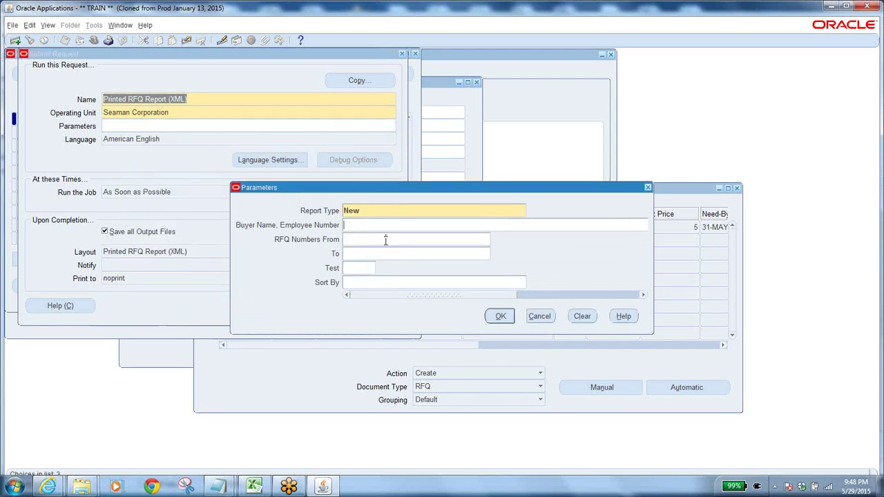
pyautogui.click(435, 239)
pyautogui.write('5000')
pyautogui.press('Tab')
pyautogui.write('5000')
pyautogui.press('Tab')
pyautogui.click(500, 315)
# Submit the RFQ report request and refresh the request data until the report has finished running.
pyautogui.click(277, 305)
pyautogui.click(472, 288)
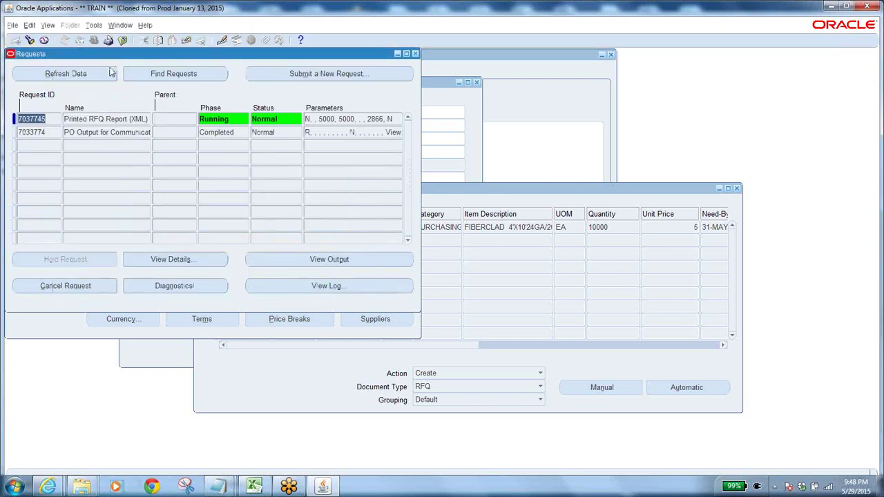
pyautogui.click(98, 74)
pyautogui.click(98, 74)
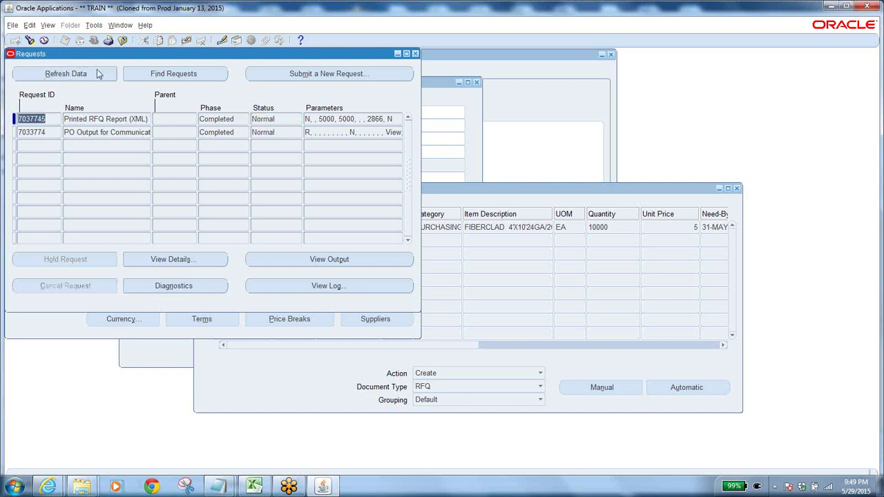
# View the report's output, save Printed_RFQ_Report__XML__290515.rtf, and open the downloaded file in Word.
pyautogui.click(305, 258)
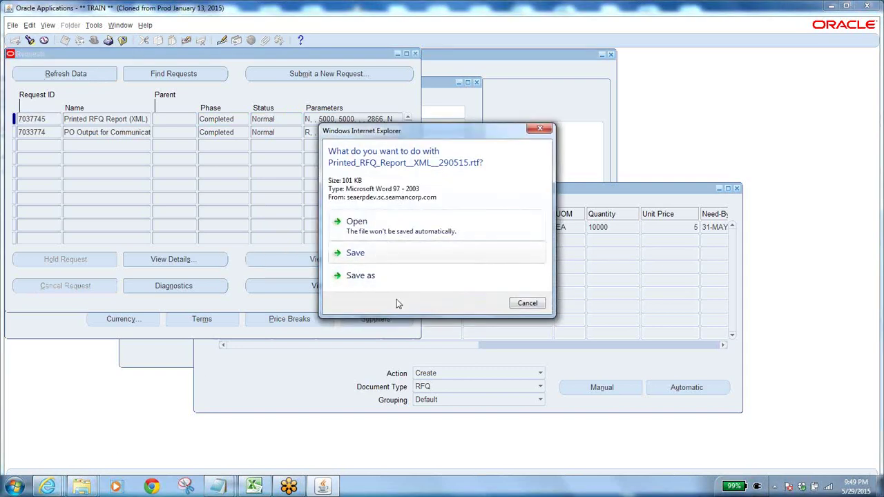
pyautogui.click(389, 261)
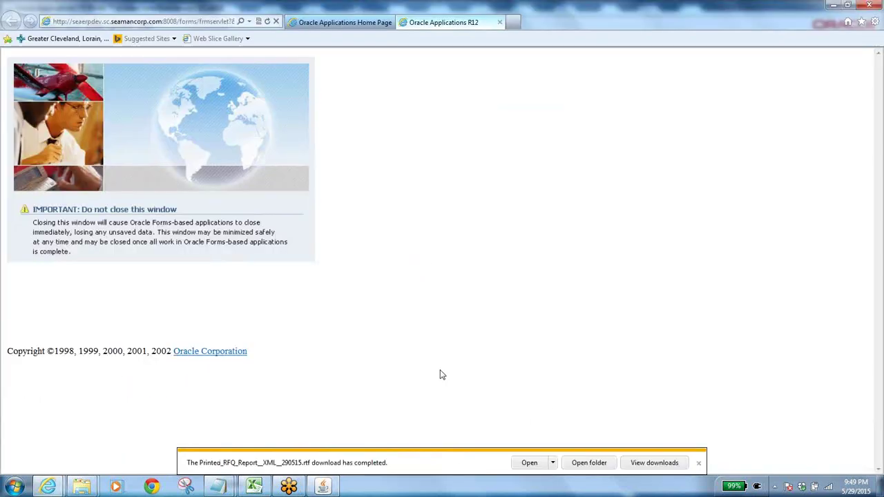
pyautogui.click(519, 463)
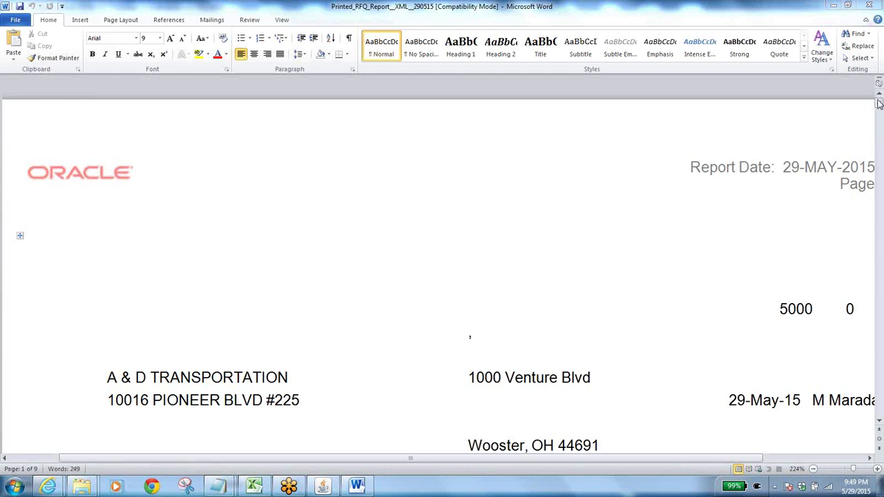
# Look through the printed RFQ report as far as the freight terms, close it, and switch back to Oracle Applications.
pyautogui.moveTo(879, 102); pyautogui.dragTo(880, 285)
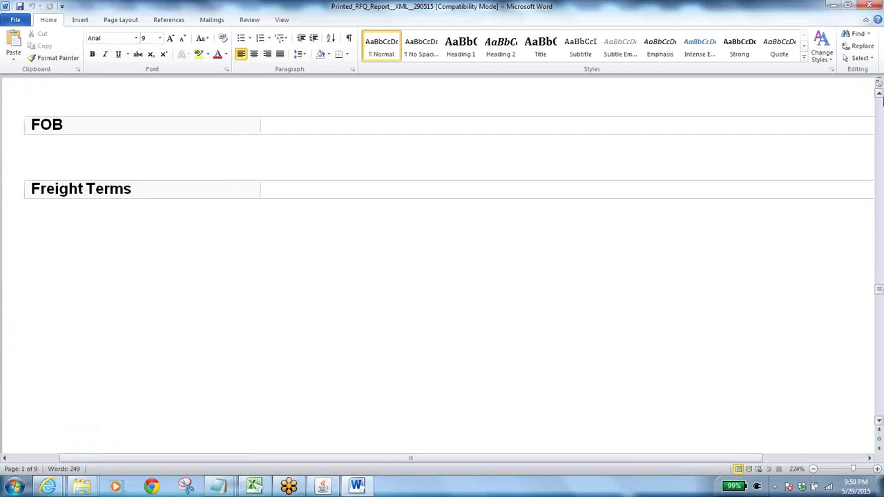
pyautogui.click(871, 7)
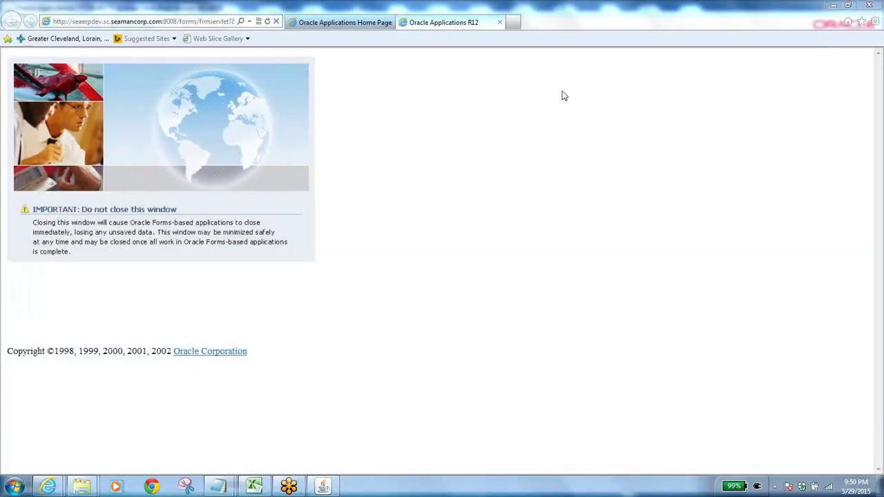
pyautogui.click(316, 487)
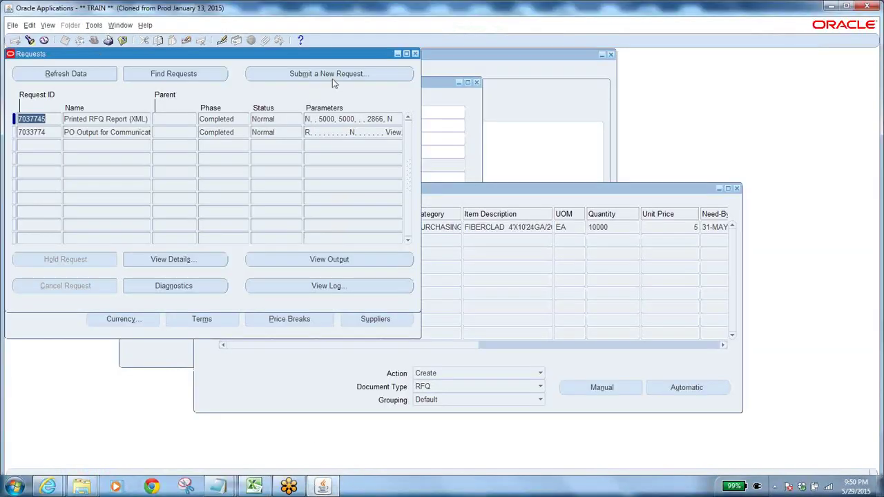
# Close the request list, the RFQ, and the autocreate windows to return to the Navigator.
pyautogui.click(416, 53)
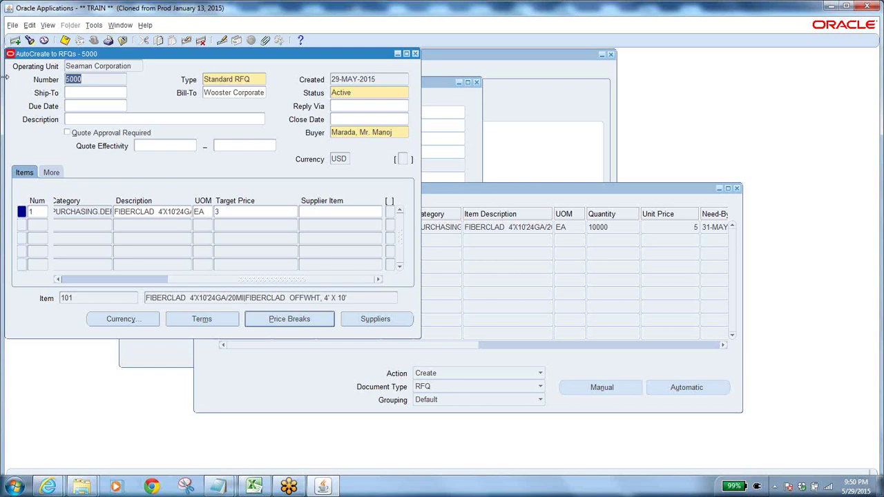
pyautogui.click(122, 40)
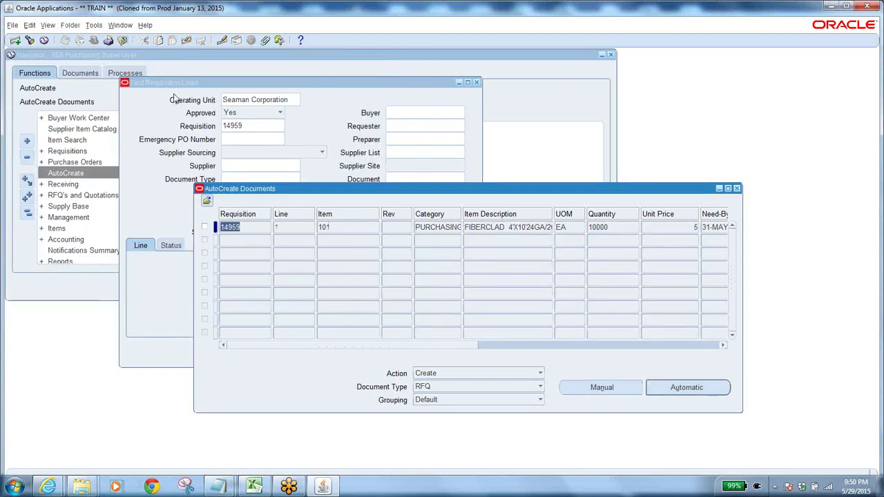
pyautogui.click(122, 40)
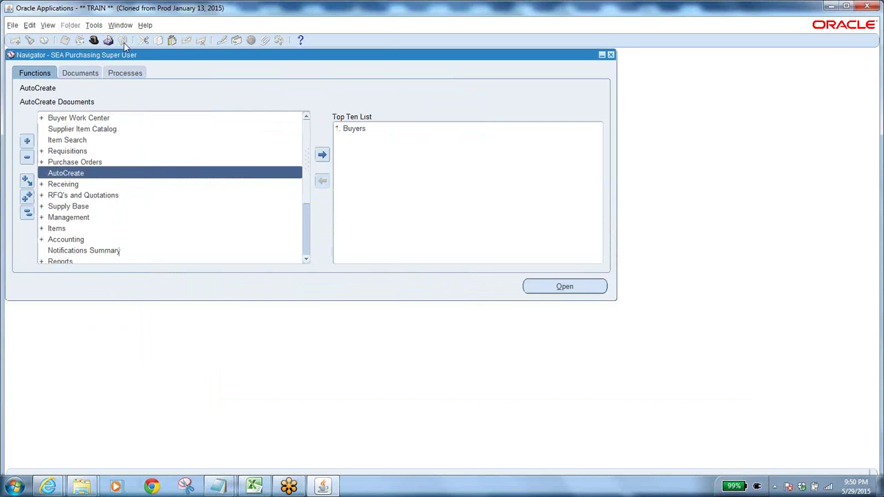
# Collapse the Navigator functions and expand RFQ's and Quotations.
pyautogui.click(28, 215)
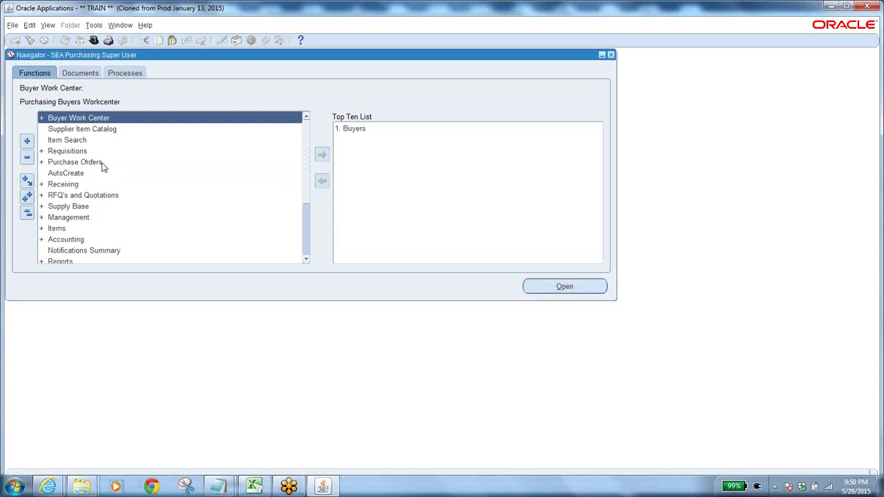
pyautogui.click(83, 197)
pyautogui.doubleClick(83, 196)
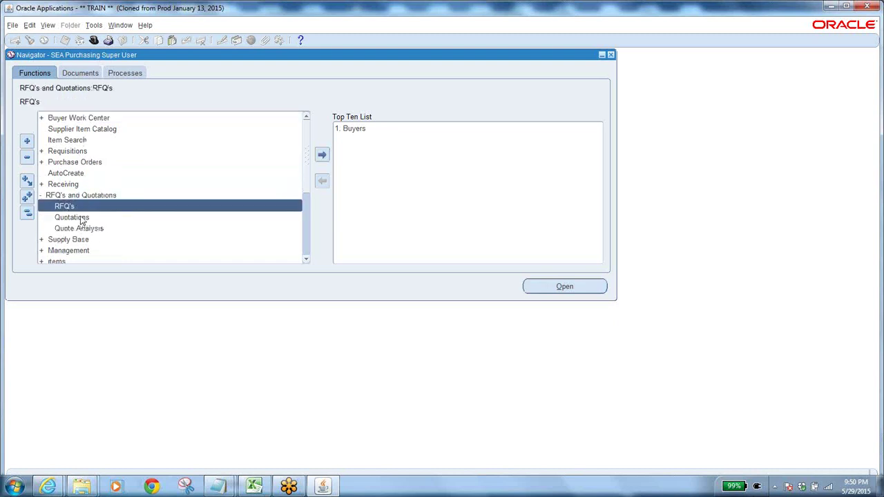
pyautogui.click(80, 218)
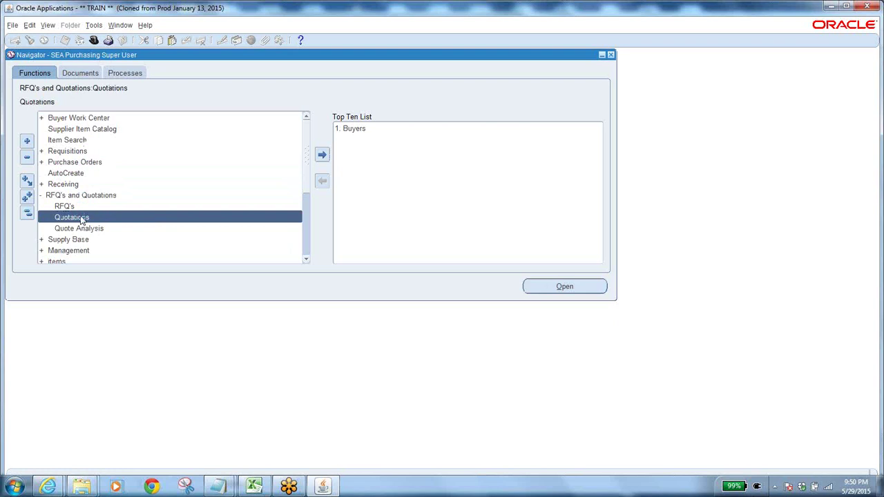
pyautogui.doubleClick(80, 218)
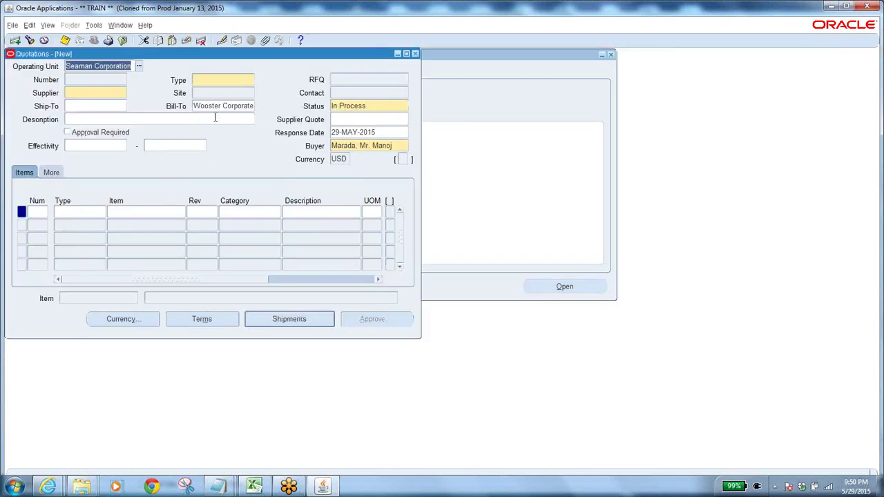
pyautogui.click(123, 41)
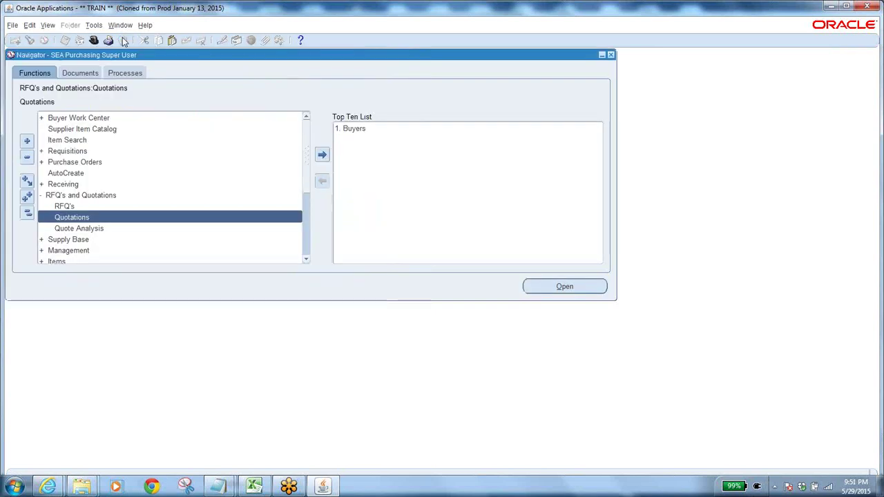
# Open the RFQ's form, move it clear of the Navigator, and query RFQ number 5000.
pyautogui.doubleClick(64, 205)
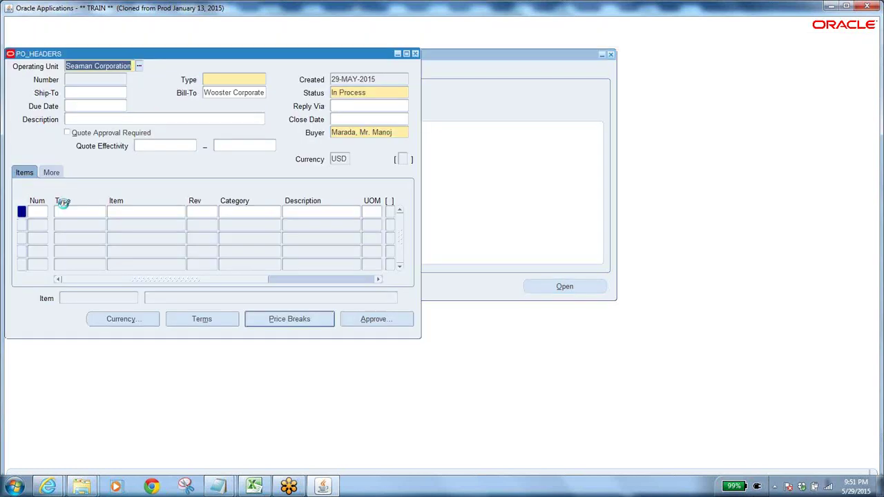
pyautogui.moveTo(261, 58); pyautogui.dragTo(406, 113)
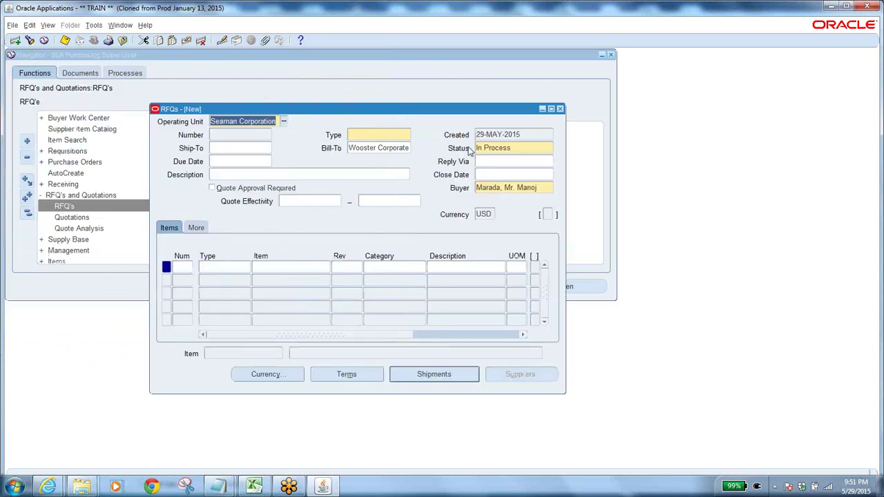
pyautogui.press('F11')
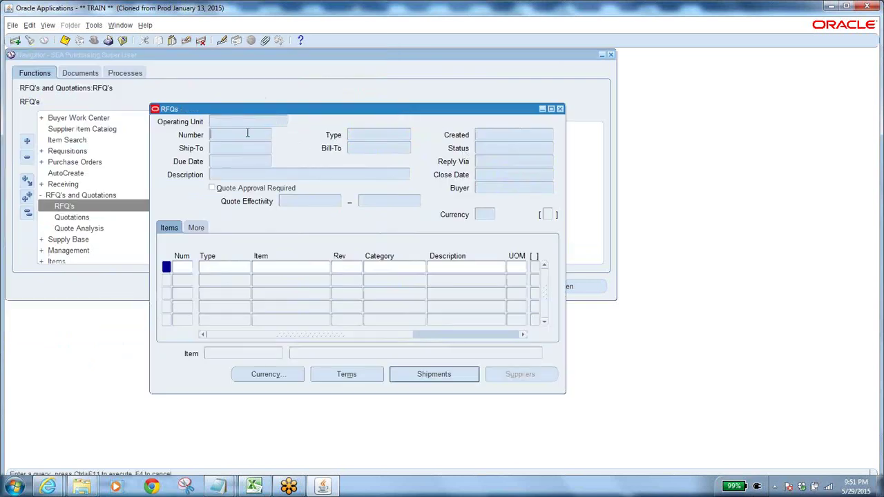
pyautogui.write('5000')
pyautogui.hotkey('ctrl', 'F11')
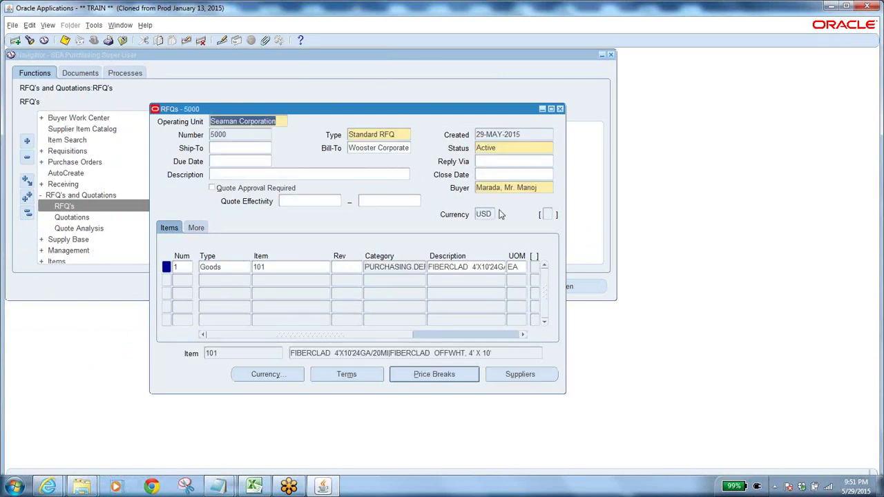
# Start copying the RFQ to a quotation, with Entire RFQ as the action and Standard Quotation as the type.
pyautogui.click(94, 26)
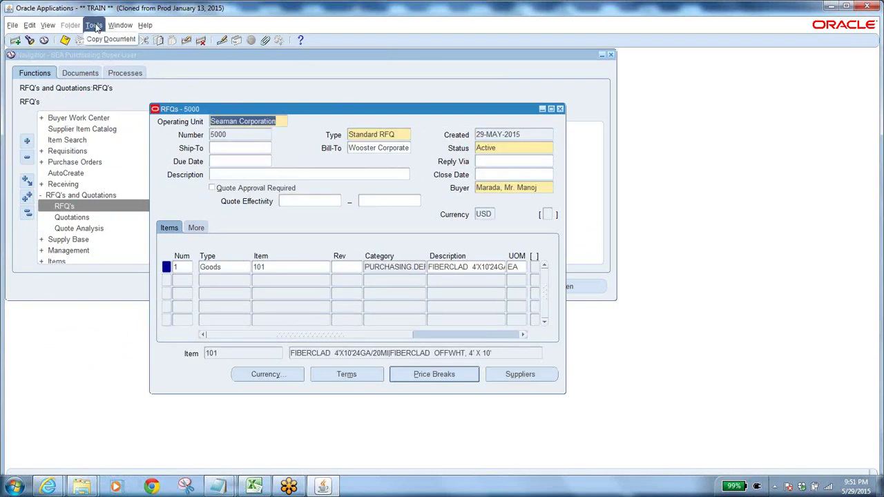
pyautogui.click(107, 37)
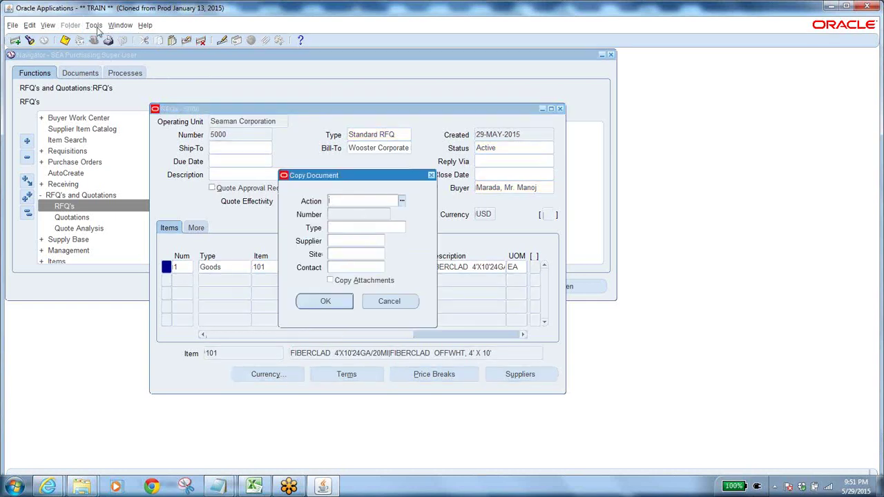
pyautogui.click(402, 200)
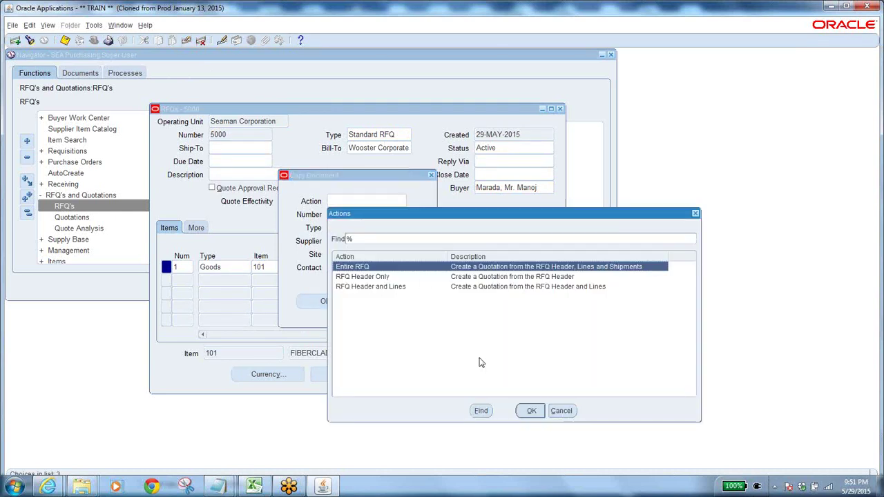
pyautogui.click(527, 411)
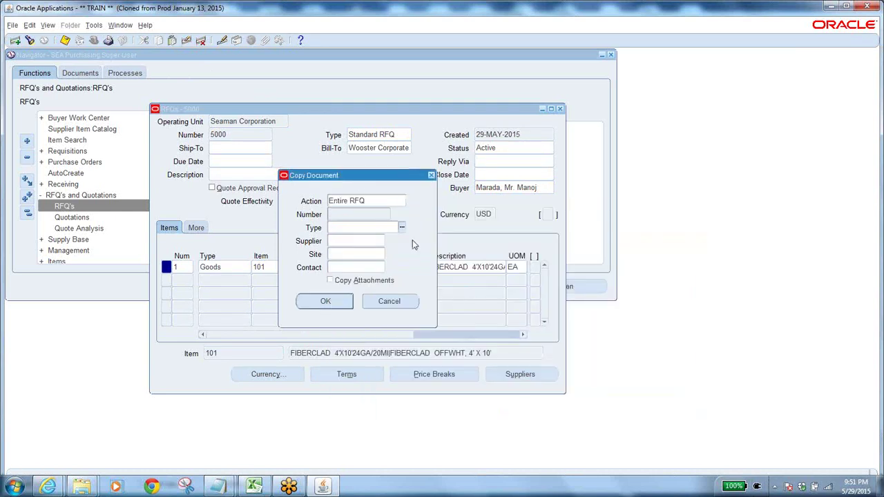
pyautogui.click(403, 228)
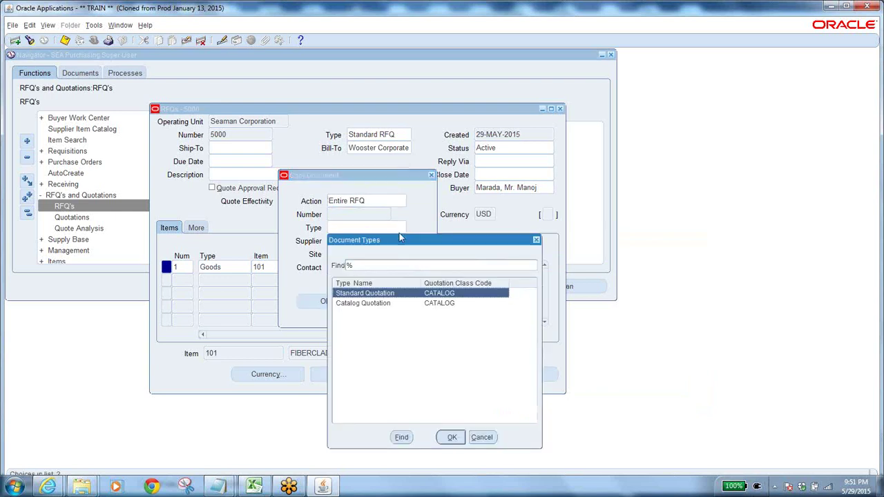
pyautogui.click(452, 437)
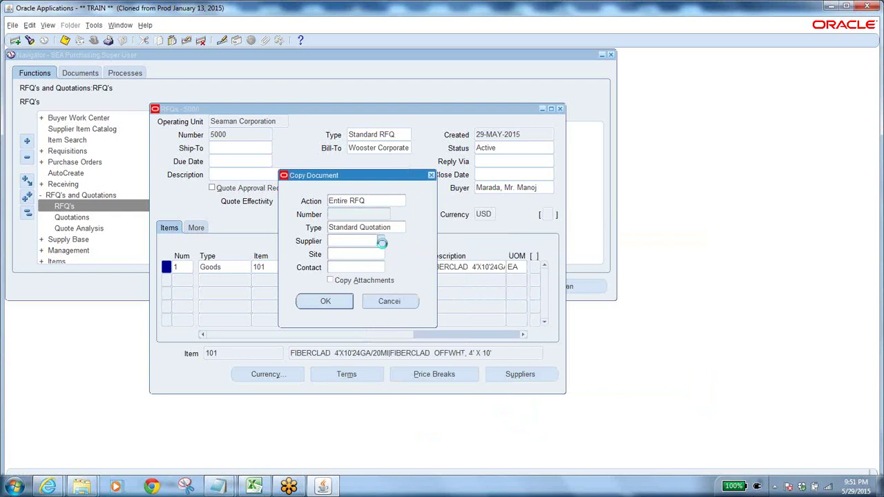
# Choose supplier 068 HAJOCA KINGSPORT with its Kingsport site and complete the copy into a quotation.
pyautogui.click(382, 241)
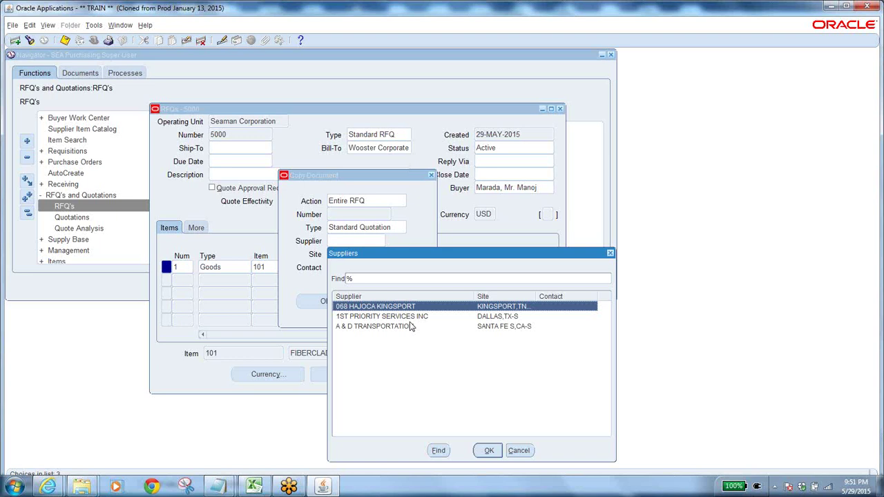
pyautogui.click(489, 450)
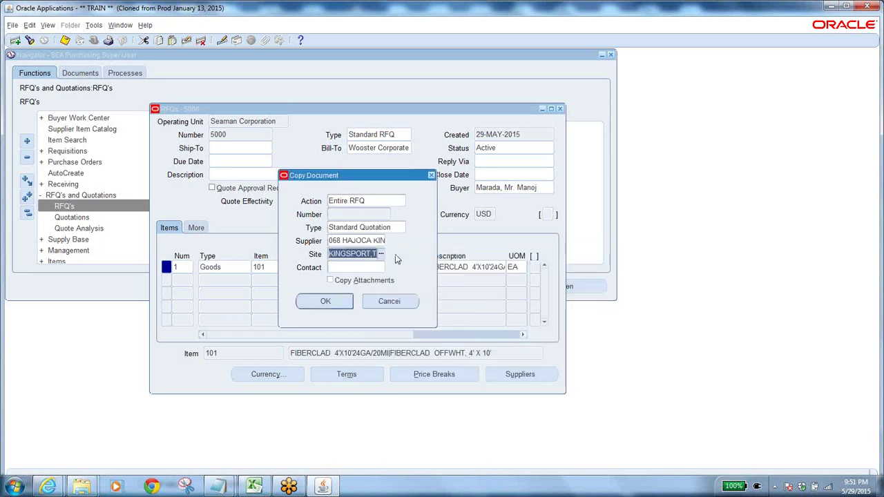
pyautogui.click(324, 301)
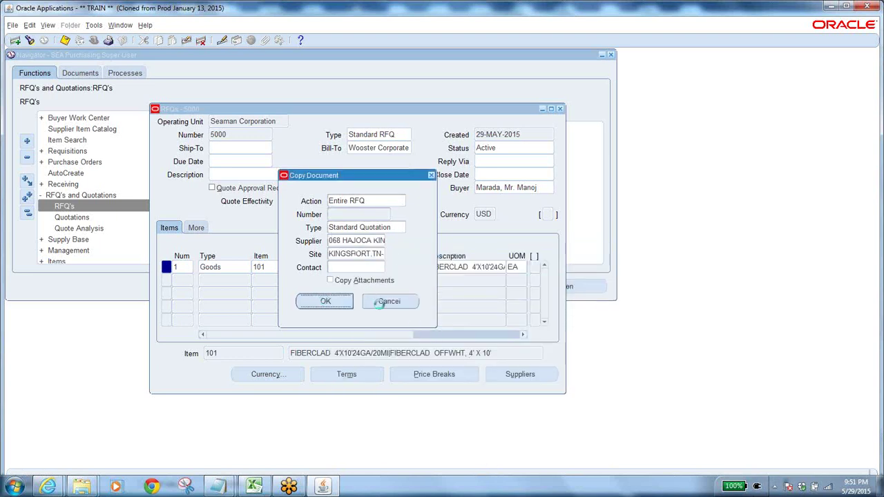
pyautogui.click(521, 277)
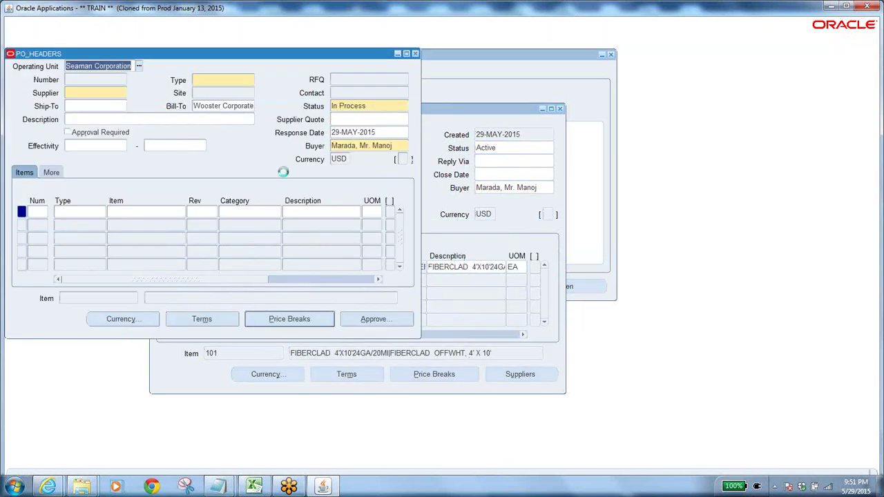
# Note "quotation 4000" after the RFQ number in the classes trails Notepad file and return to Oracle Applications.
pyautogui.doubleClick(83, 79)
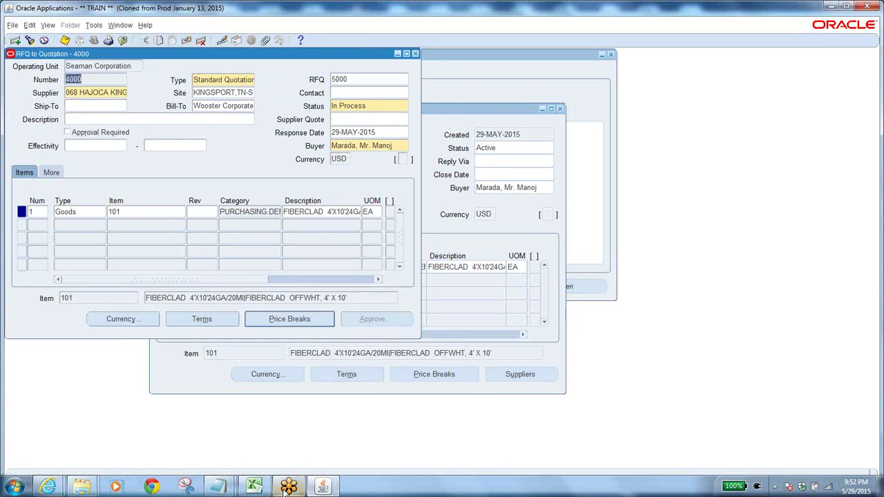
pyautogui.click(219, 487)
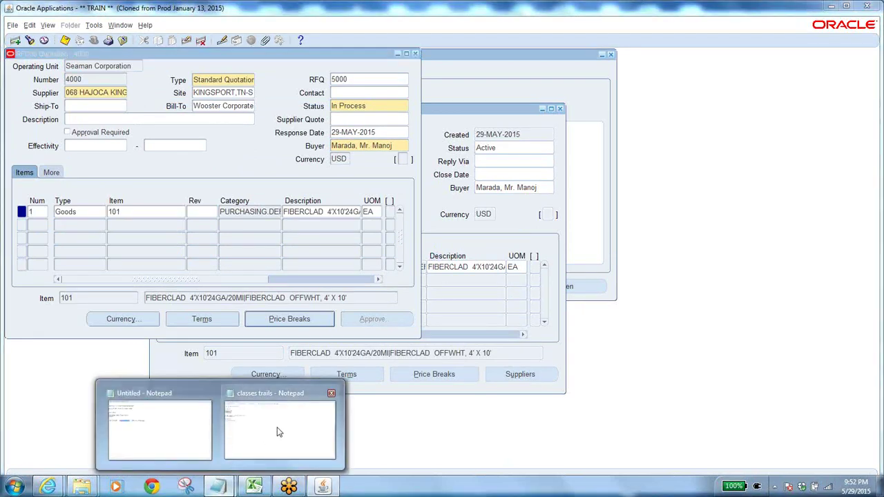
pyautogui.click(279, 432)
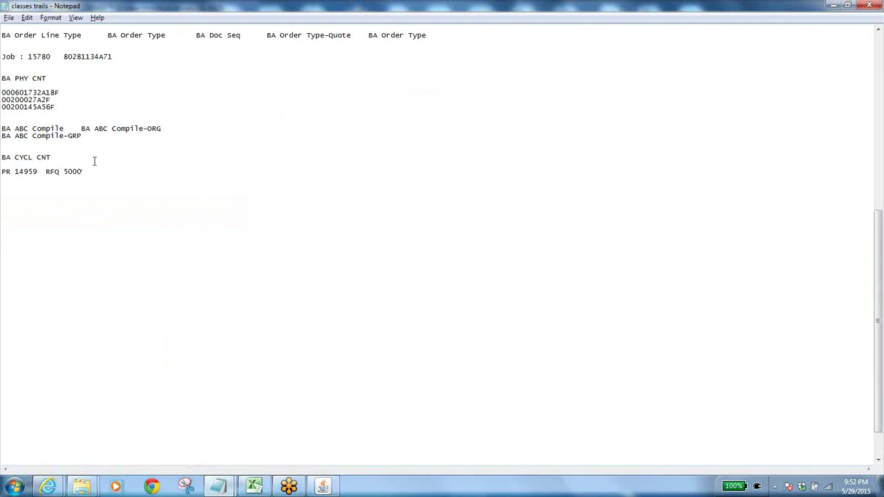
pyautogui.write('quotation 4000')
pyautogui.hotkey('alt', 'Tab')
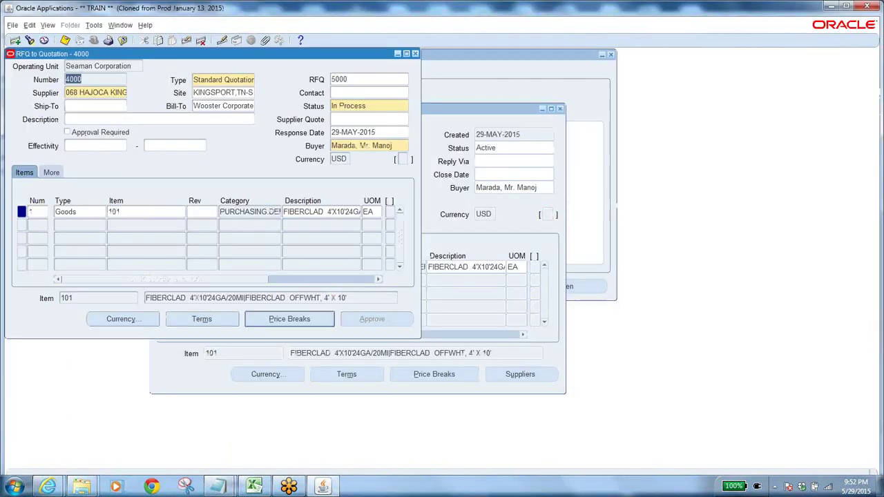
# Set the quotation's status to Active, save it, and check the item line and supplier.
pyautogui.click(369, 106)
pyautogui.write('ac')
pyautogui.press('Tab')
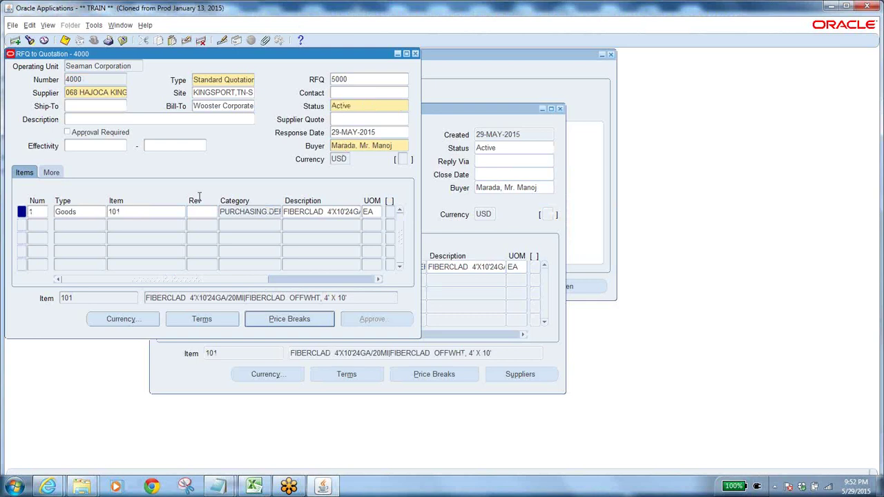
pyautogui.click(140, 214)
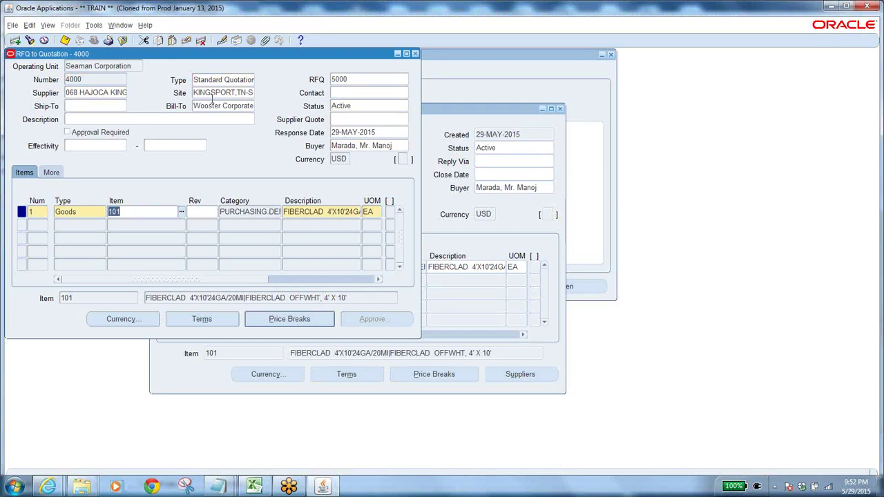
pyautogui.click(102, 90)
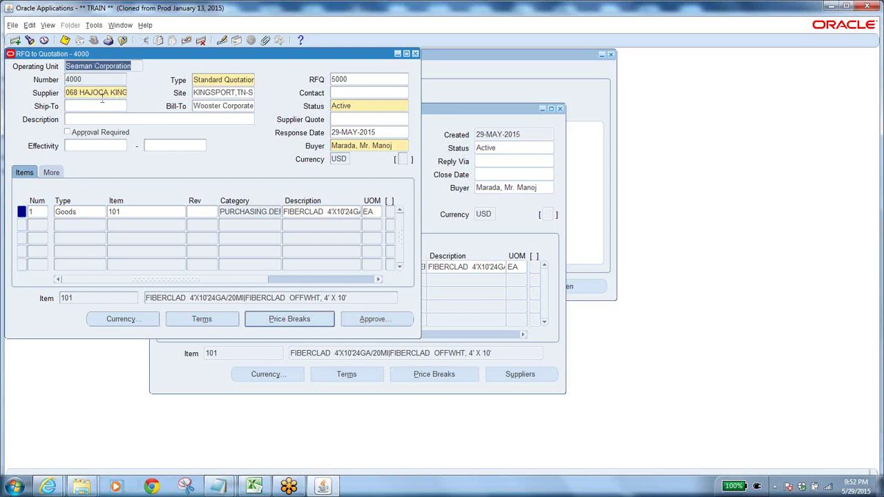
pyautogui.click(111, 92)
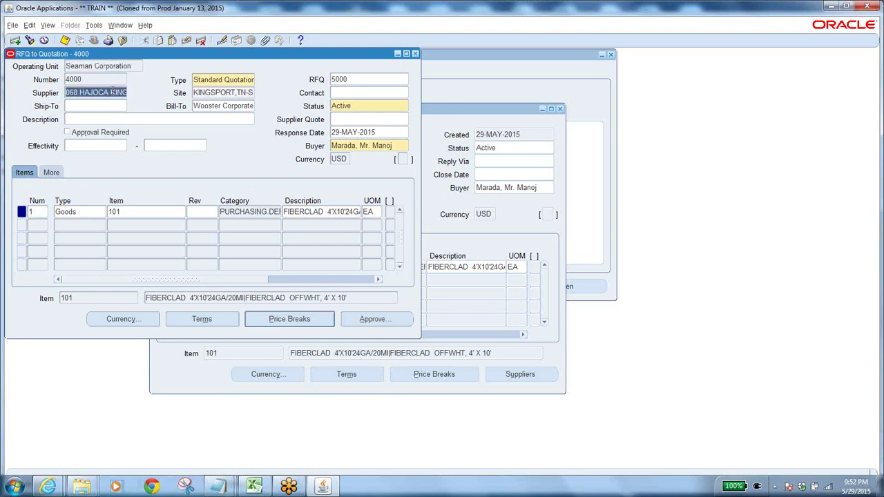
# Set the price of the item 101 quotation line to 4 and save.
pyautogui.click(149, 213)
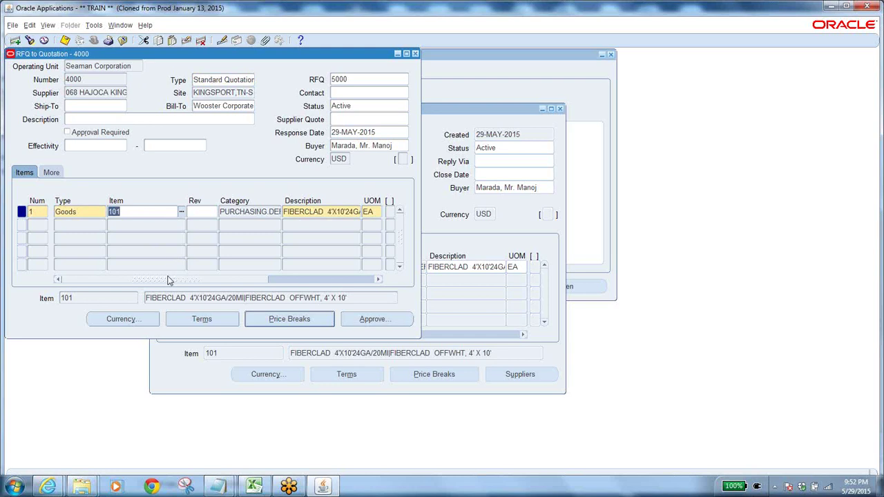
pyautogui.moveTo(168, 279); pyautogui.dragTo(223, 280)
pyautogui.click(308, 212)
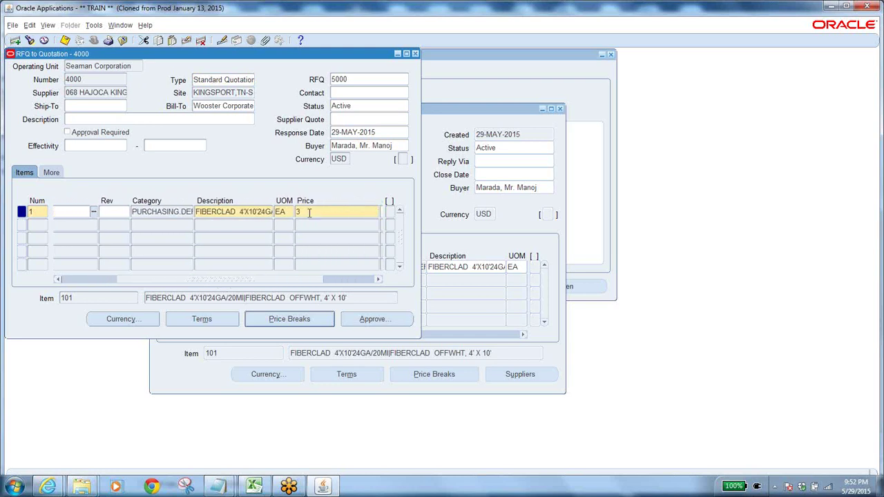
pyautogui.write('4')
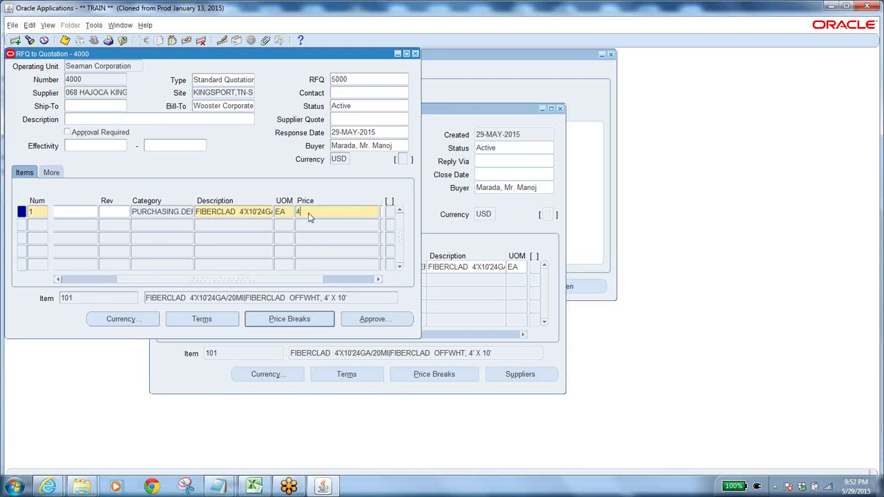
pyautogui.press('Tab')
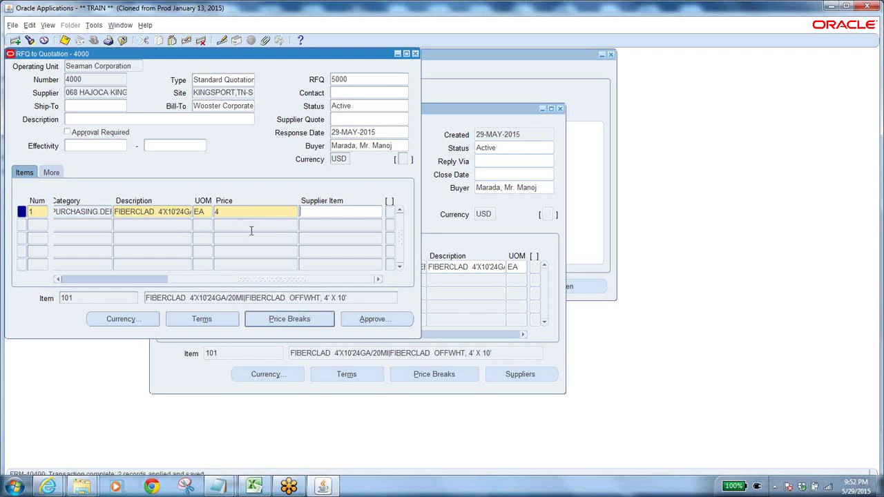
# Open the quotation line's price breaks and set the discount for the 10000 quantity break to 25%.
pyautogui.click(290, 323)
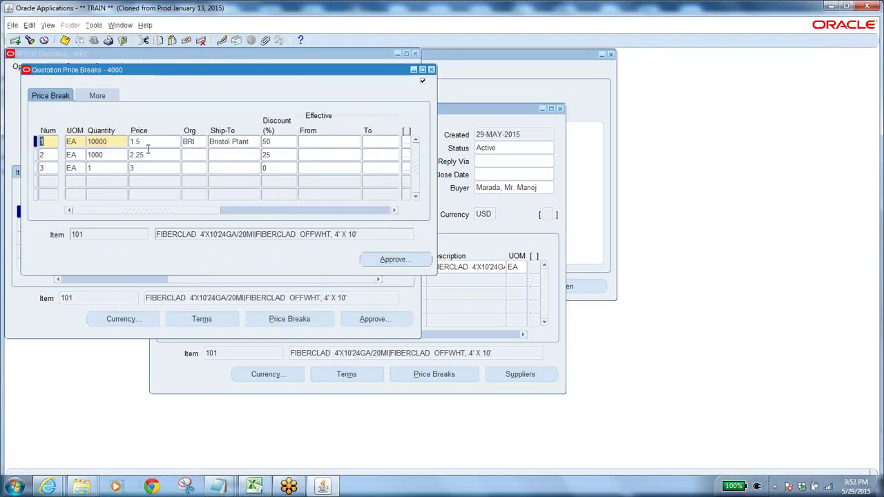
pyautogui.click(155, 143)
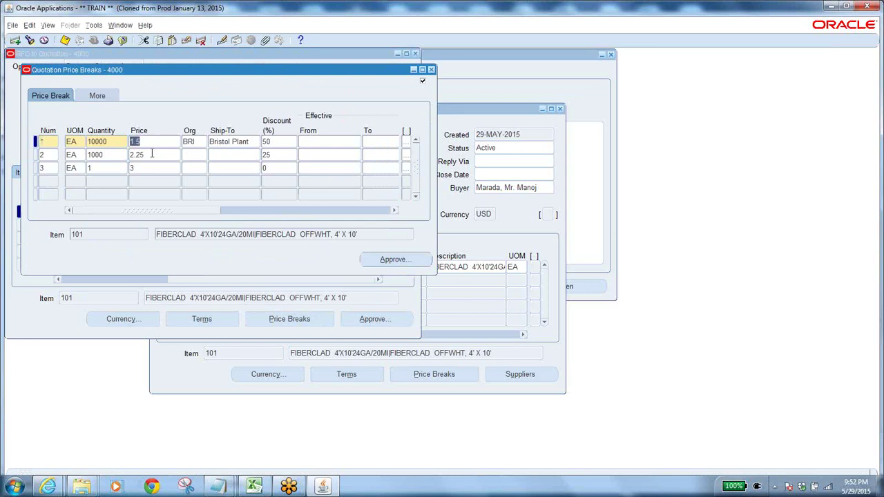
pyautogui.click(151, 154)
pyautogui.click(275, 144)
pyautogui.write('2')
pyautogui.click(276, 155)
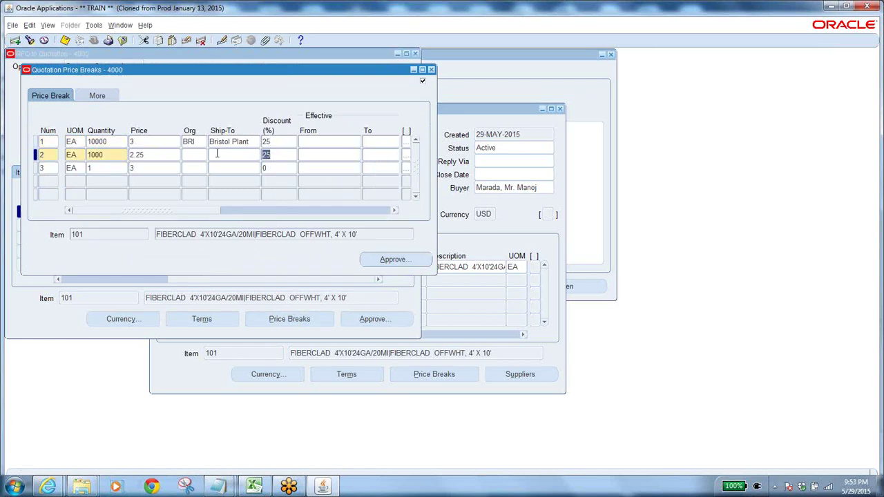
pyautogui.click(154, 142)
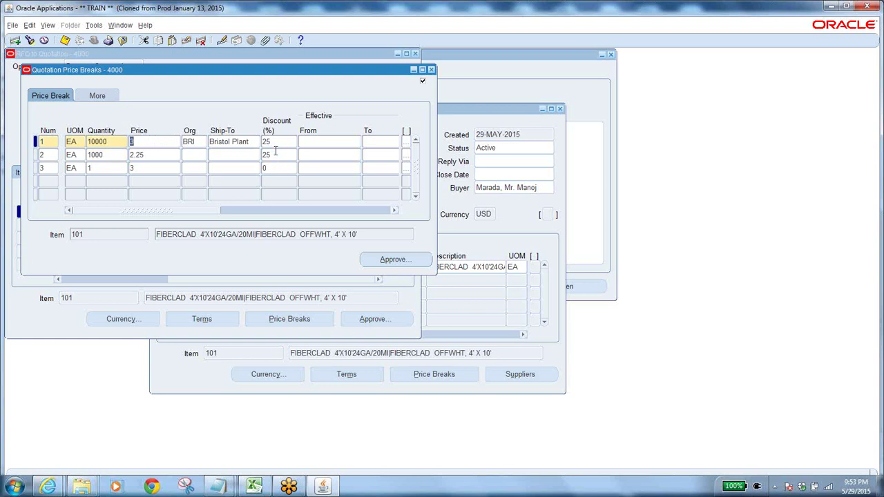
# Set the discount for the 1000 quantity price break to 10%.
pyautogui.click(276, 153)
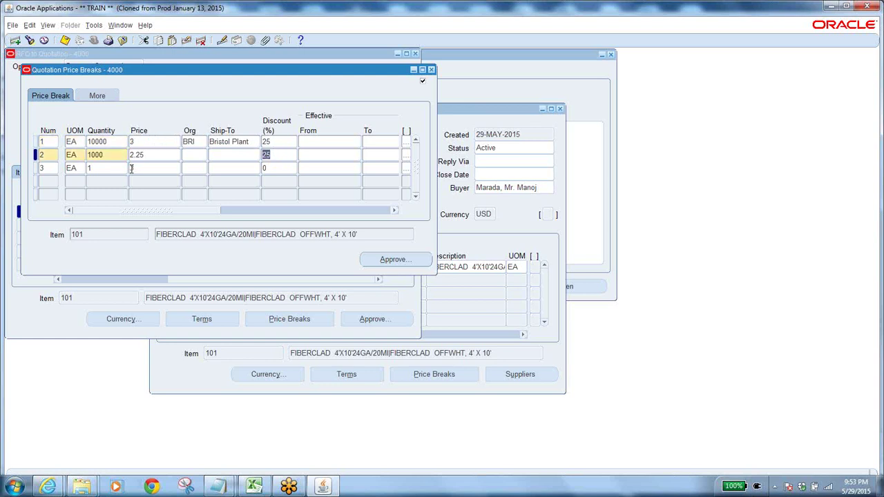
pyautogui.click(107, 153)
pyautogui.click(274, 157)
pyautogui.doubleClick(275, 155)
pyautogui.write('10')
pyautogui.click(276, 167)
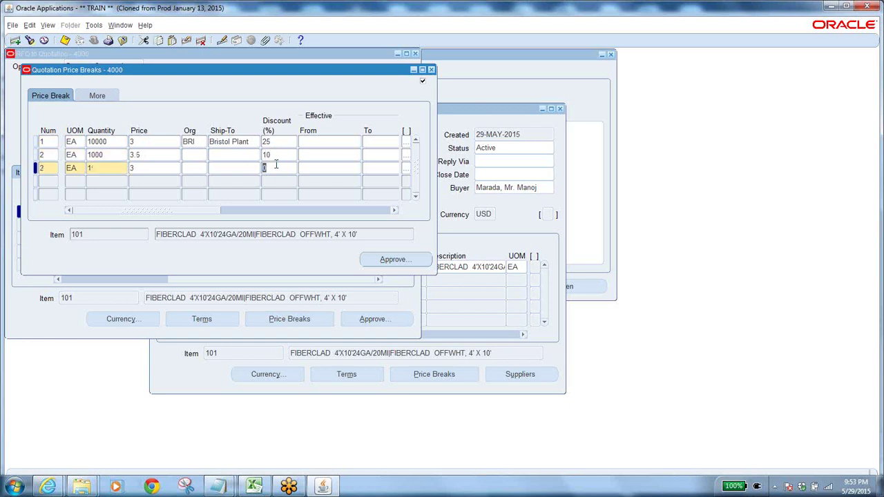
pyautogui.click(159, 155)
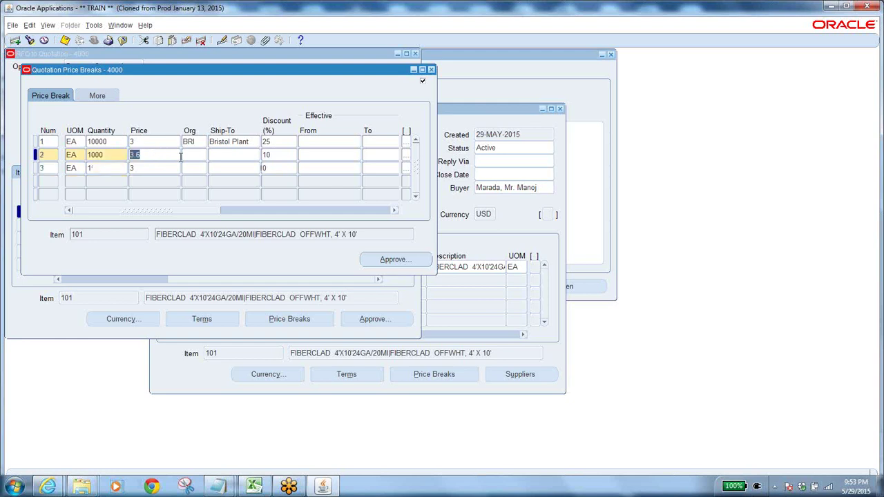
# Set the price of the quantity 1 break to 5 and save the price breaks.
pyautogui.click(275, 167)
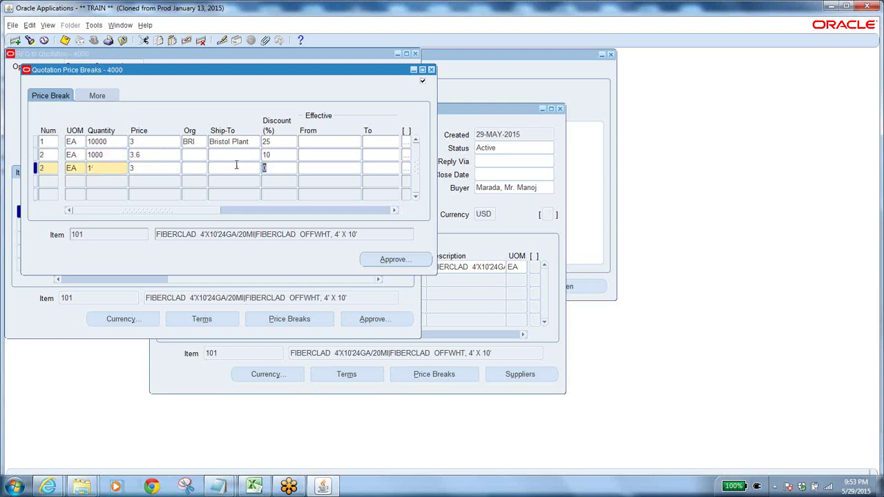
pyautogui.click(138, 167)
pyautogui.write('5')
pyautogui.doubleClick(138, 168)
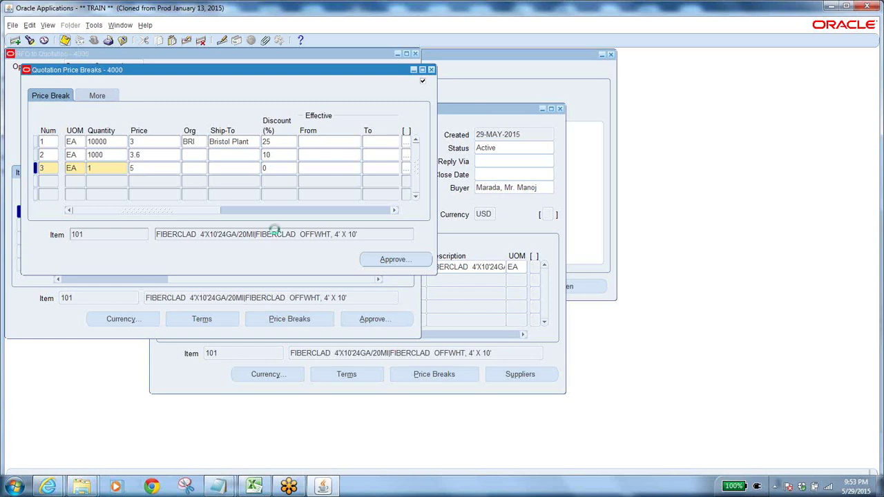
pyautogui.hotkey('ctrl', 's')
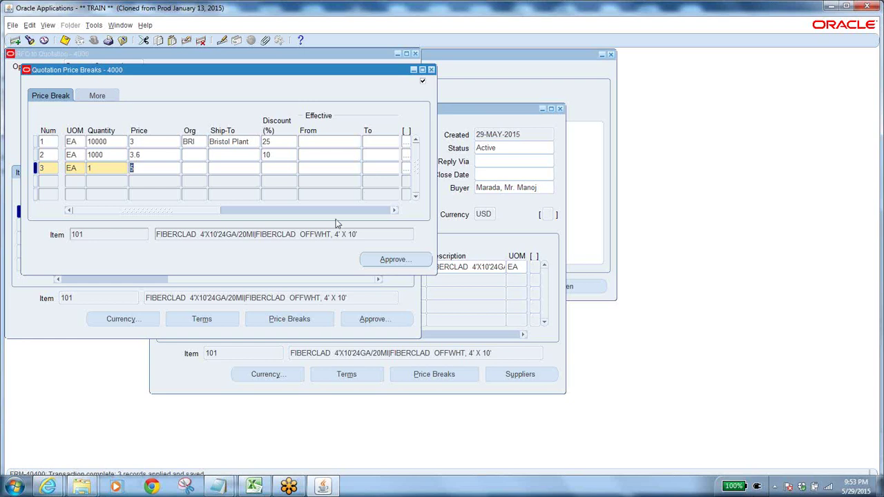
# Approve the quantity 1 price break of the quotation with type All Orders and reason Best Design.
pyautogui.click(378, 260)
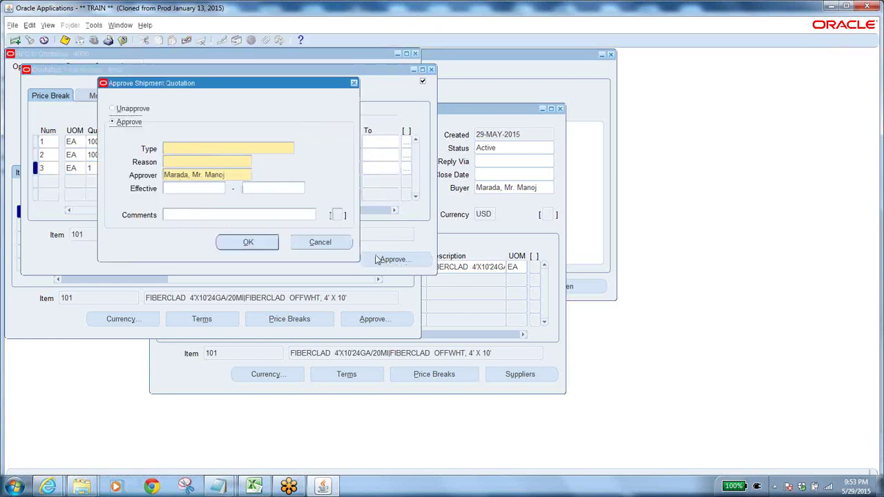
pyautogui.click(290, 148)
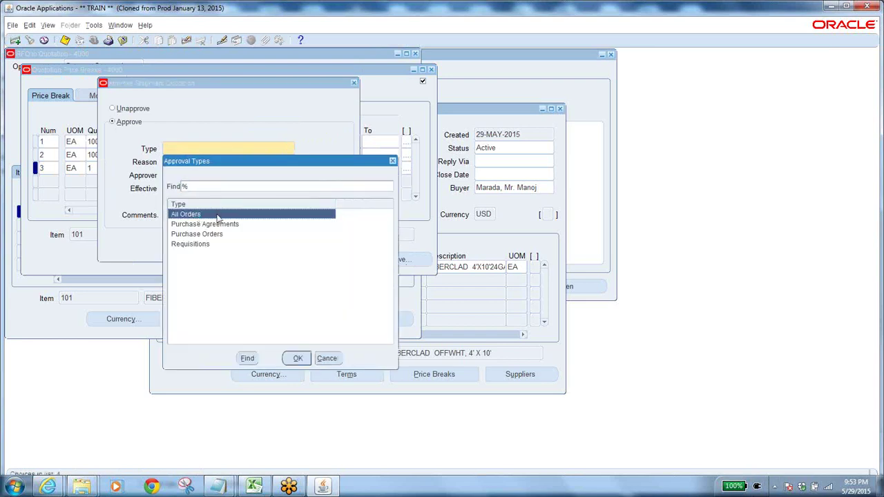
pyautogui.click(297, 358)
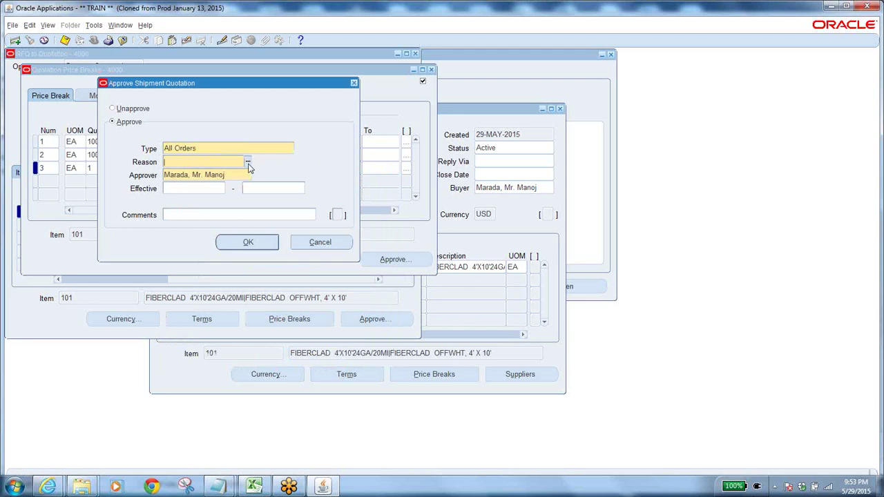
pyautogui.click(248, 164)
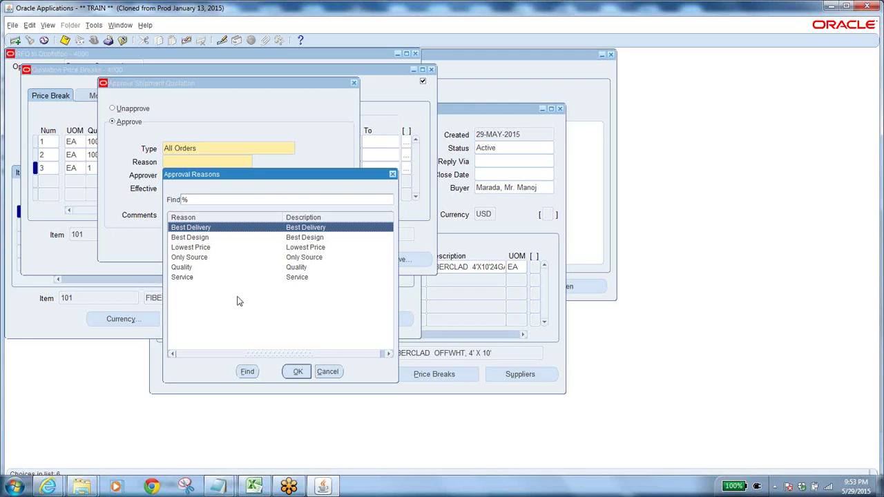
pyautogui.click(191, 278)
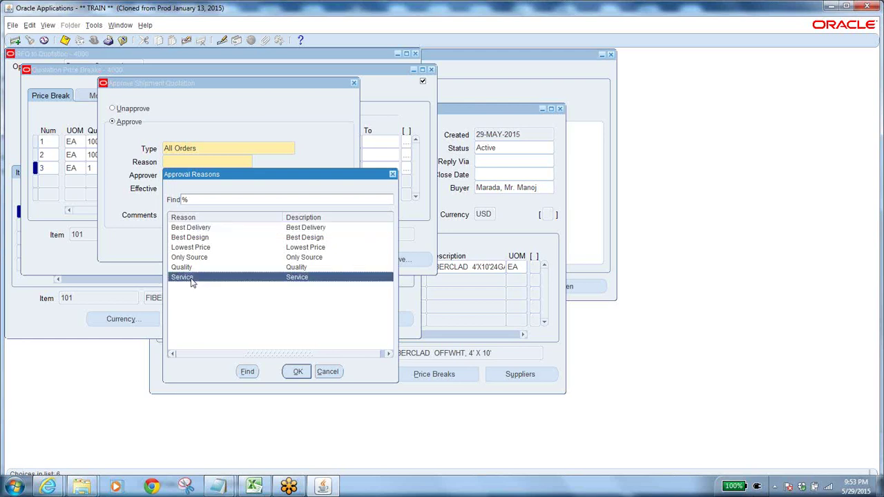
pyautogui.click(192, 272)
pyautogui.click(209, 259)
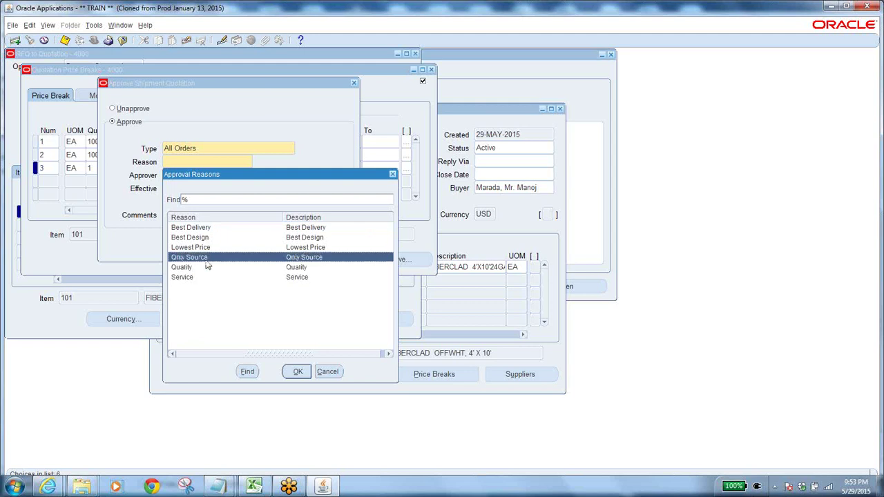
pyautogui.click(215, 249)
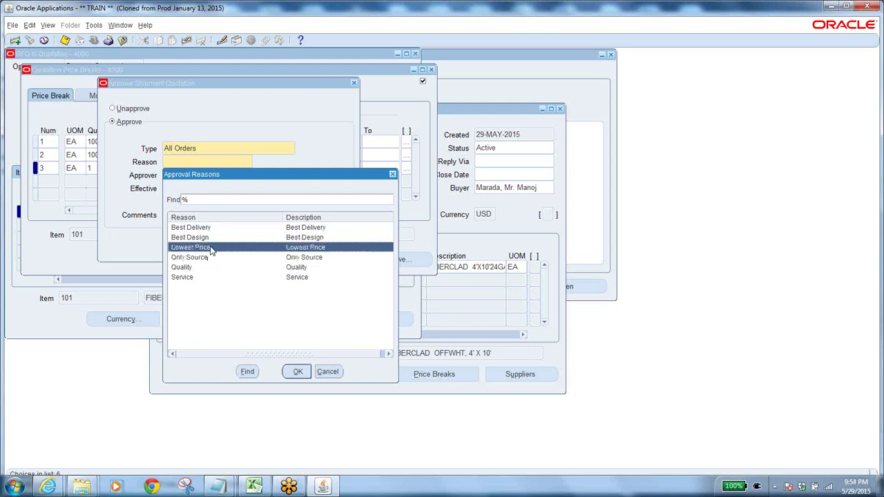
pyautogui.click(198, 238)
pyautogui.click(298, 372)
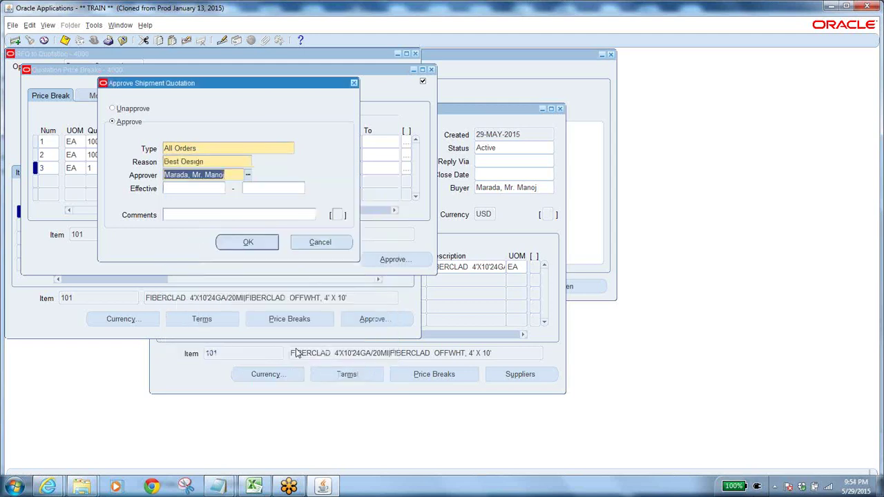
pyautogui.click(266, 247)
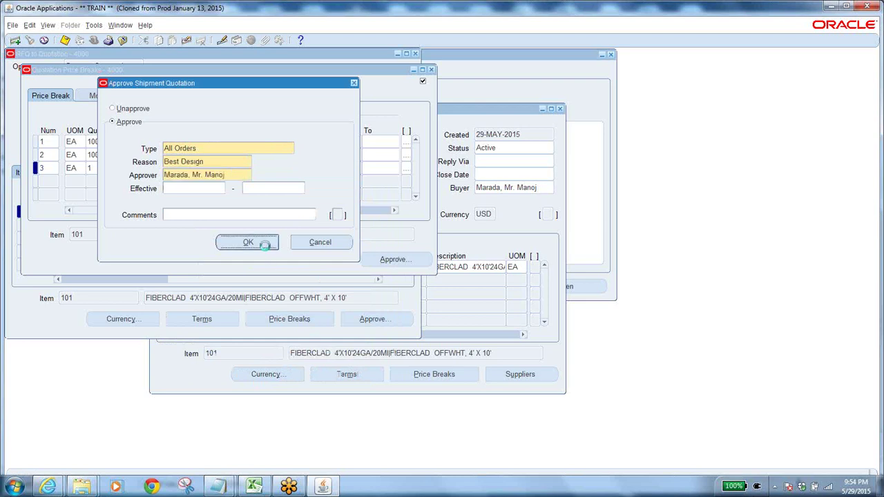
pyautogui.click(492, 277)
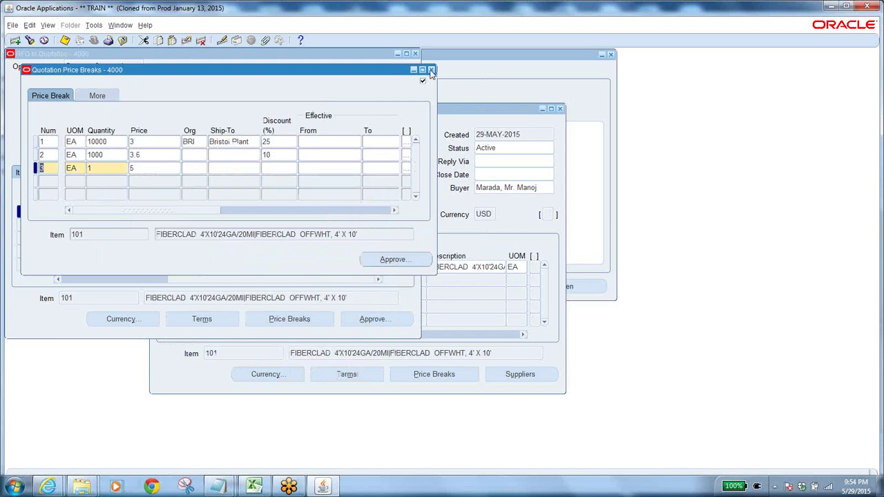
# Close the quotation's price breaks and the quotation, returning to the source RFQ and its number.
pyautogui.click(431, 70)
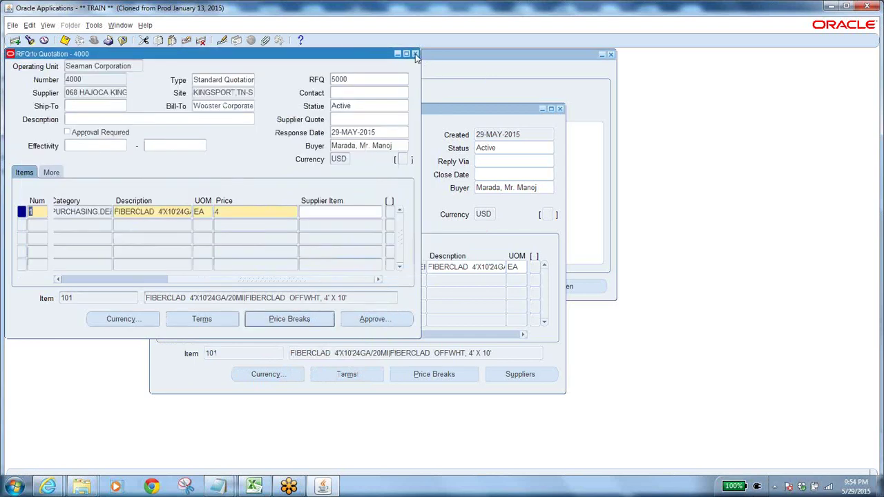
pyautogui.click(415, 54)
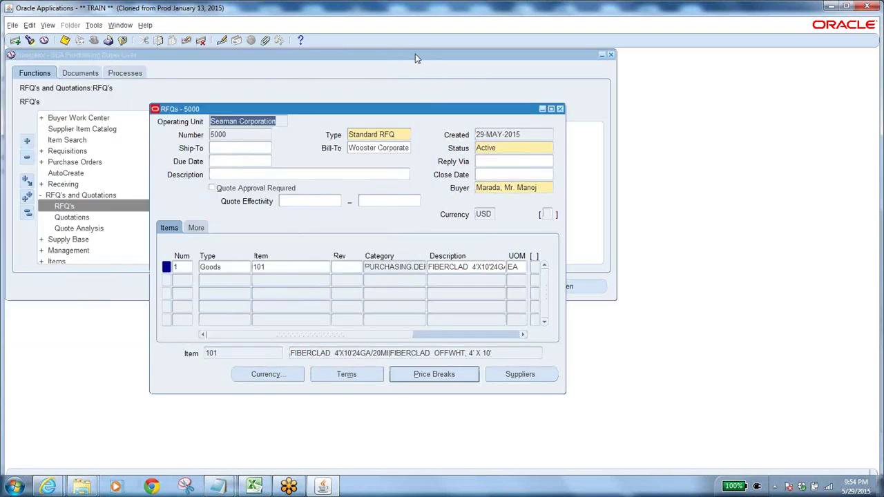
pyautogui.doubleClick(230, 134)
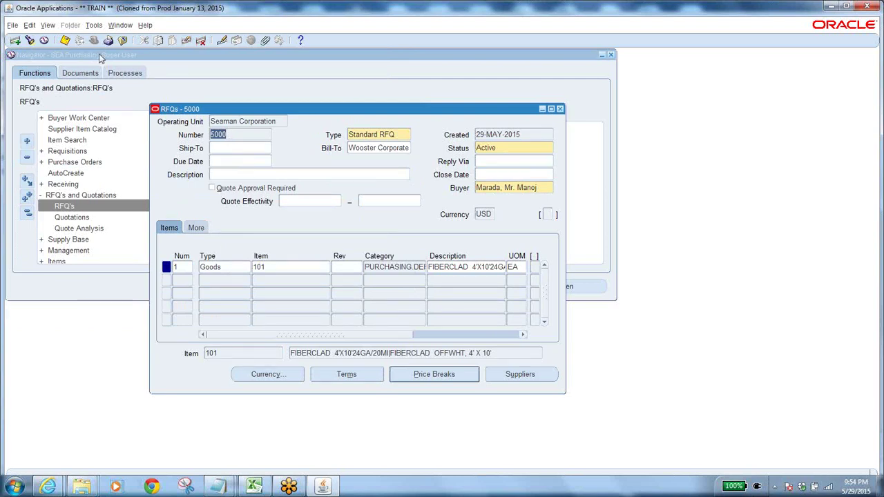
# Start copying the RFQ into a new document with action Entire RFQ and type Standard Quotation.
pyautogui.click(93, 26)
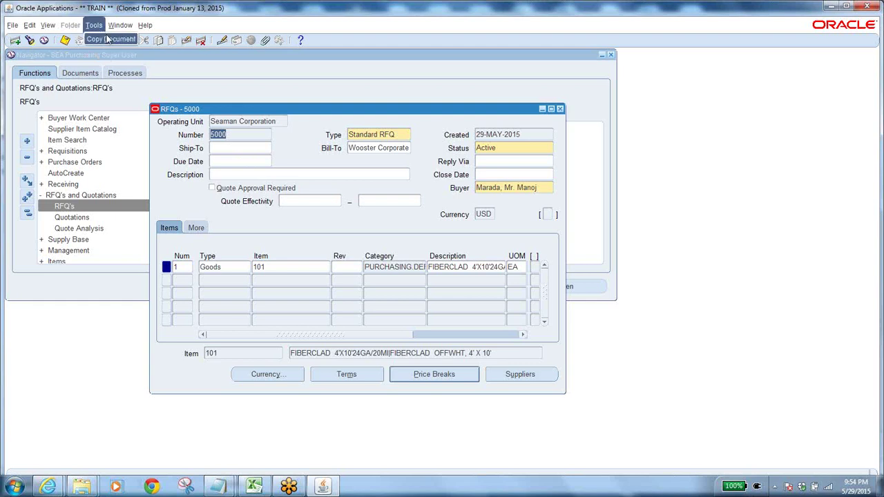
pyautogui.click(109, 38)
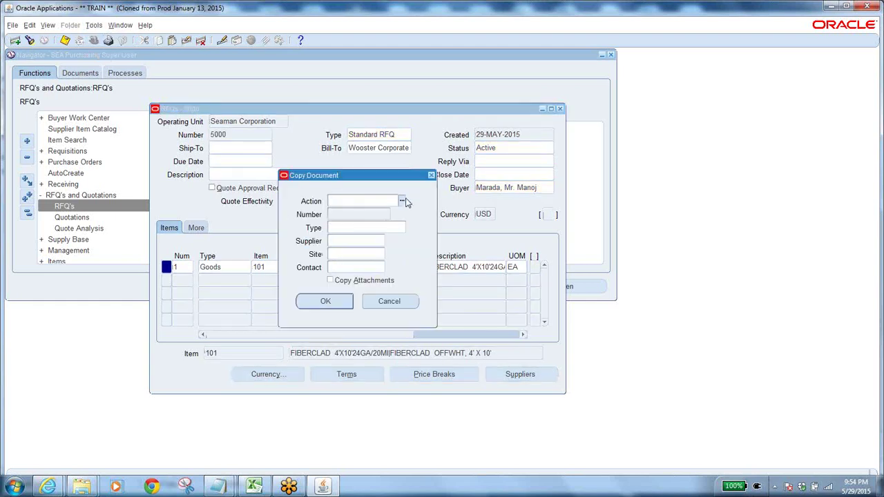
pyautogui.click(402, 201)
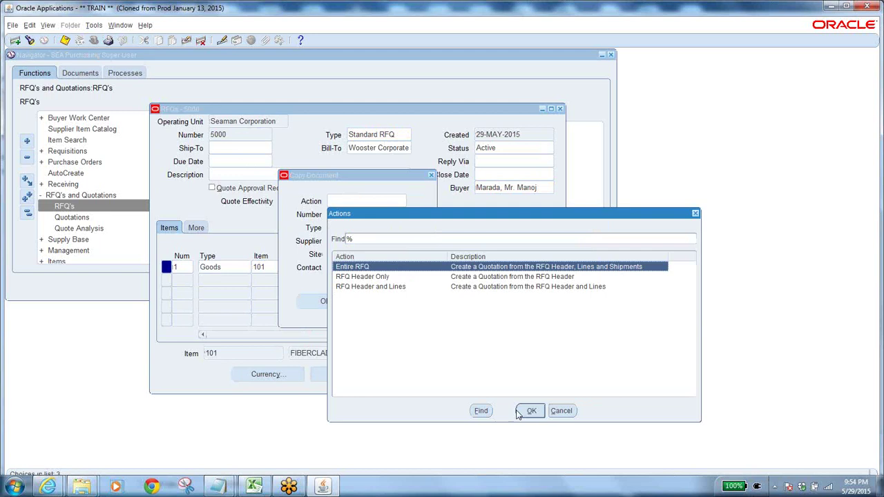
pyautogui.click(539, 411)
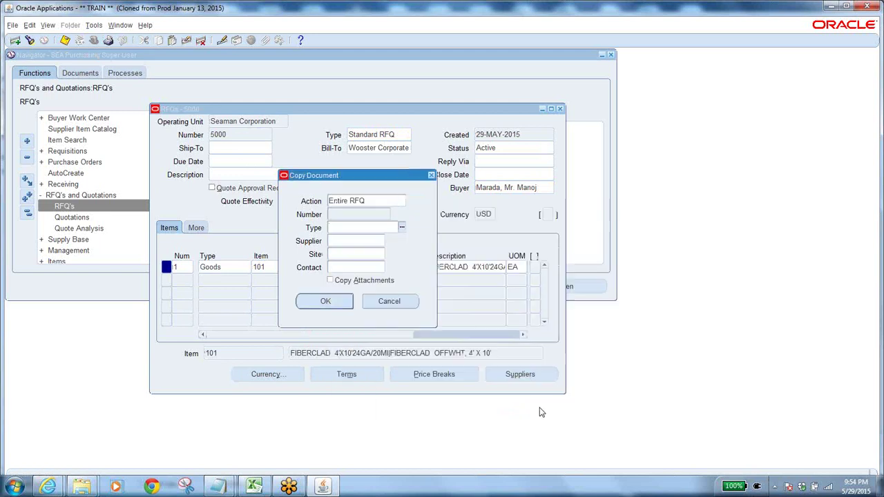
pyautogui.click(402, 228)
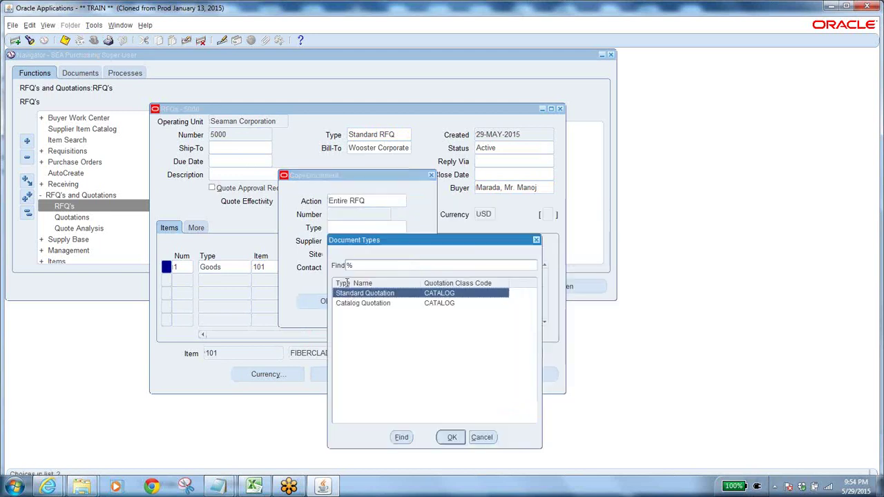
pyautogui.click(450, 436)
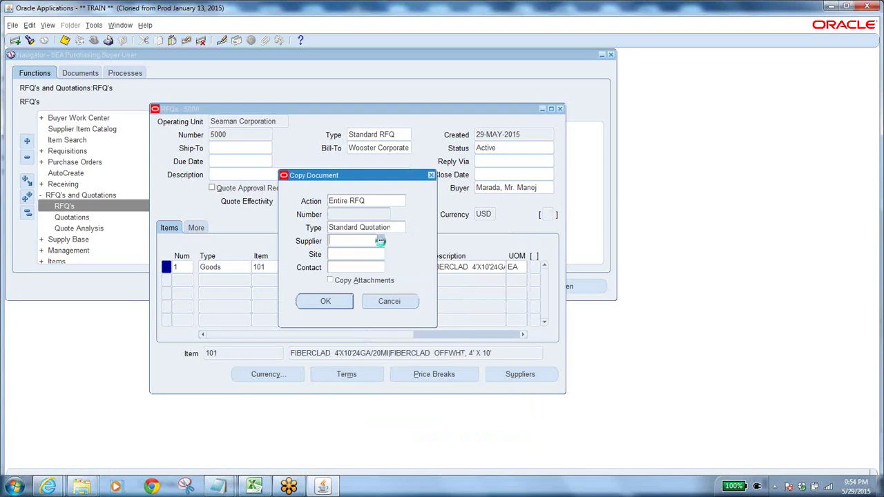
# Choose supplier 1ST PRIORITY SERVICES INC for the copy, create the quotation and acknowledge the note.
pyautogui.click(382, 241)
pyautogui.click(422, 319)
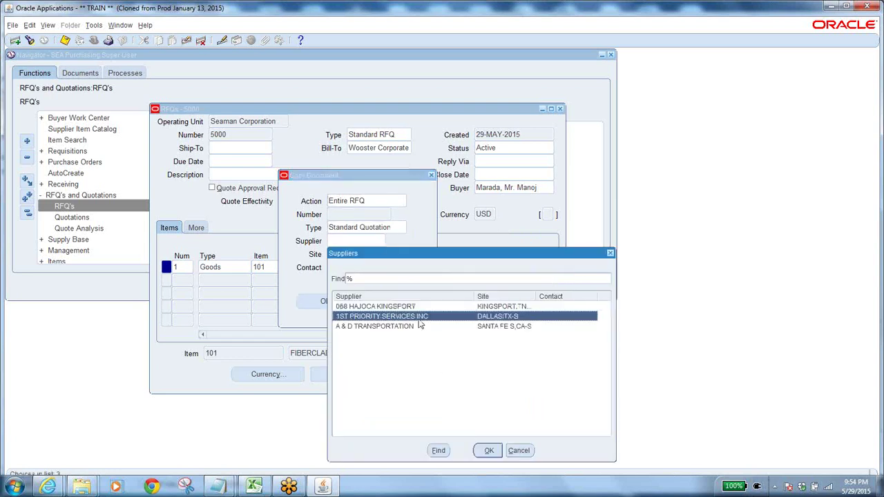
pyautogui.click(486, 449)
pyautogui.click(335, 299)
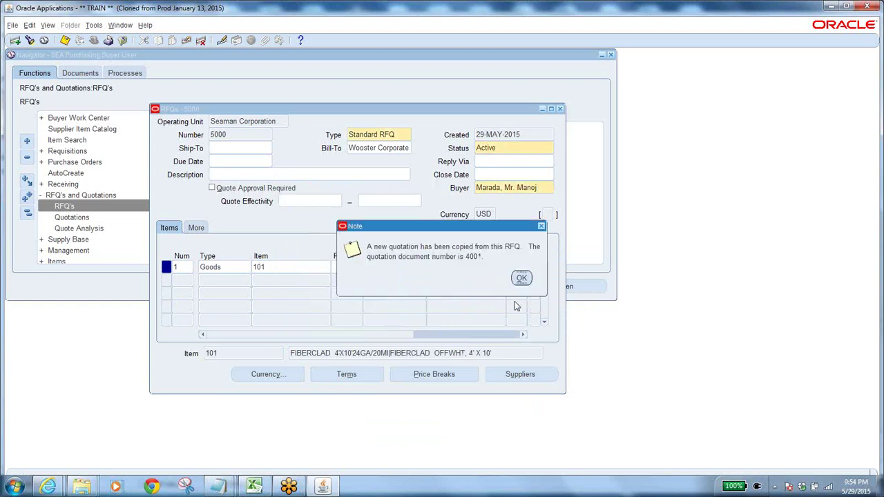
pyautogui.click(521, 279)
# Switch to Notepad, record quotation number 4001 at the end of the RFQ line, and return to Oracle Applications.
pyautogui.moveTo(322, 486)
pyautogui.click(298, 431)
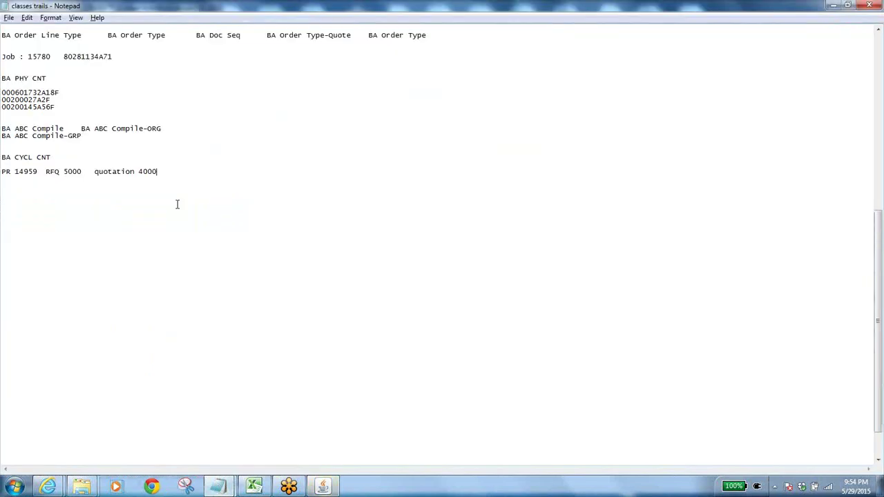
pyautogui.click(170, 172)
pyautogui.write('4001')
pyautogui.hotkey('alt', 'Tab')
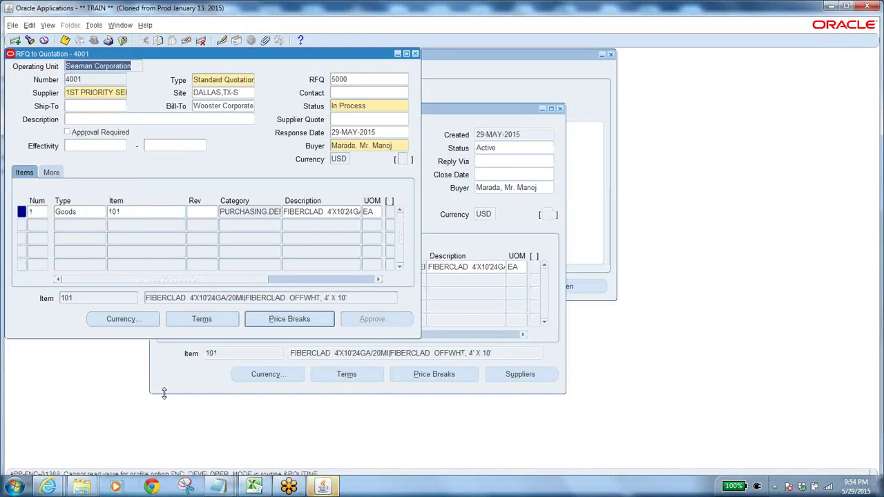
# Set the status of the new quotation to Active.
pyautogui.click(377, 103)
pyautogui.write('a')
pyautogui.press('Tab')
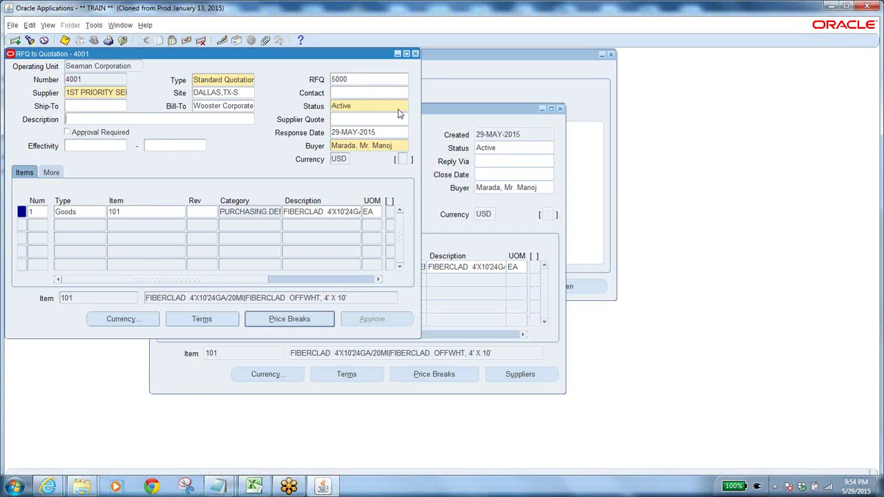
# Set the price of the new quotation's item 101 line to 6 and save.
pyautogui.click(173, 212)
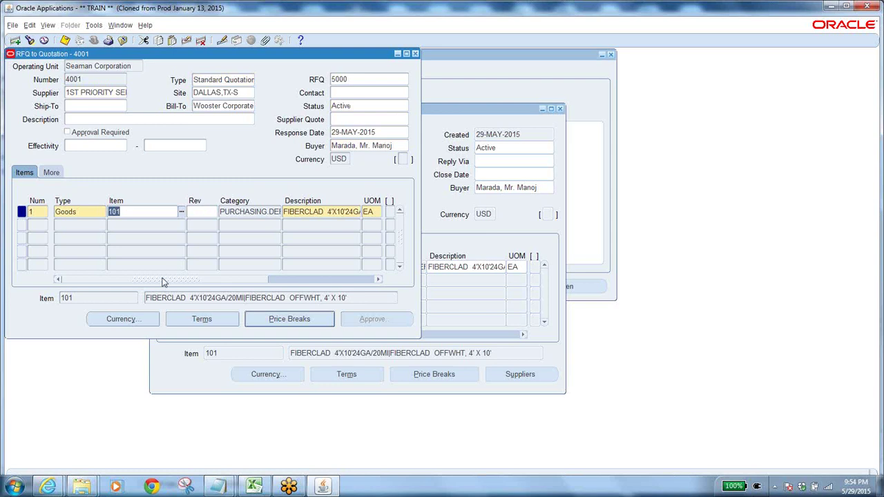
pyautogui.press('Tab')
pyautogui.press('Tab')
pyautogui.press('Tab')
pyautogui.press('Tab')
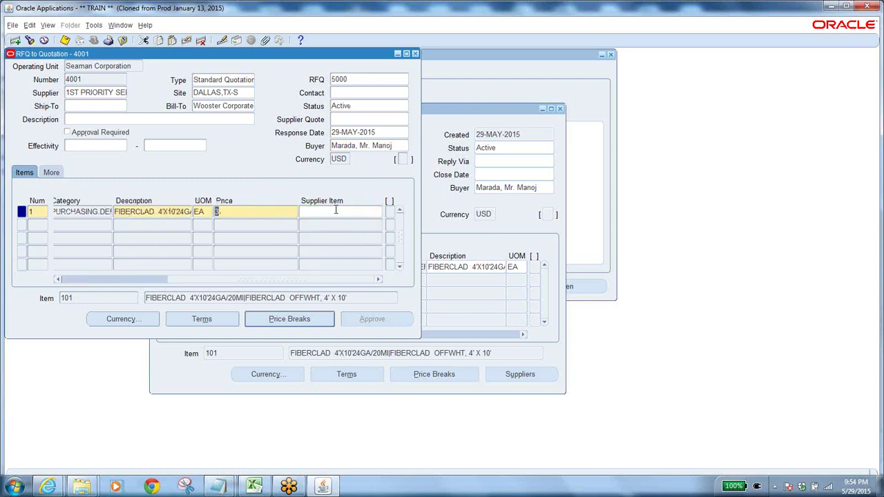
pyautogui.write('6')
pyautogui.hotkey('ctrl', 's')
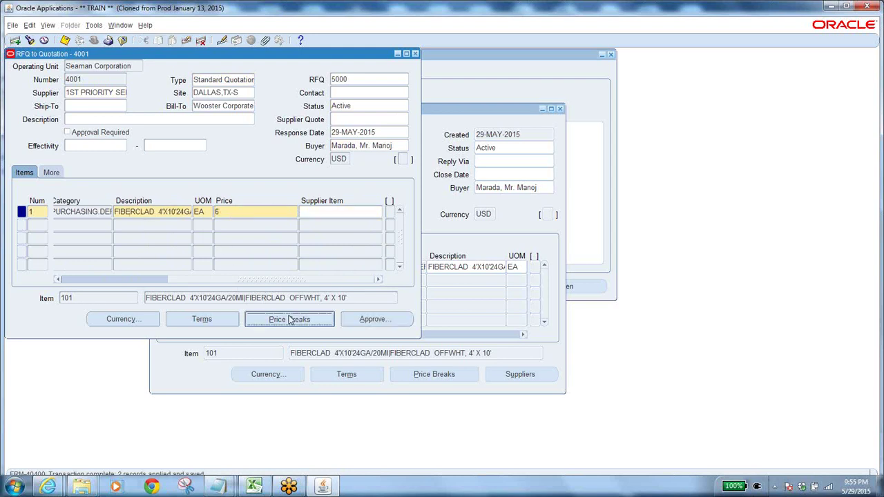
# Open the line's price breaks and set the discounts to 5% for quantity 10000 and 3% for quantity 1000.
pyautogui.click(290, 319)
pyautogui.click(286, 142)
pyautogui.write('5')
pyautogui.press('Tab')
pyautogui.click(278, 154)
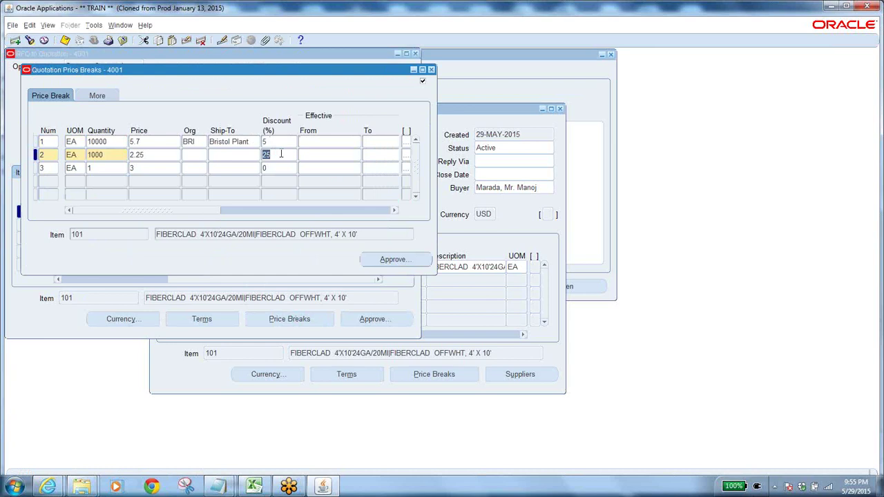
pyautogui.write('3')
# Set the price of the quantity 1 break to 7 and save the price breaks.
pyautogui.click(278, 167)
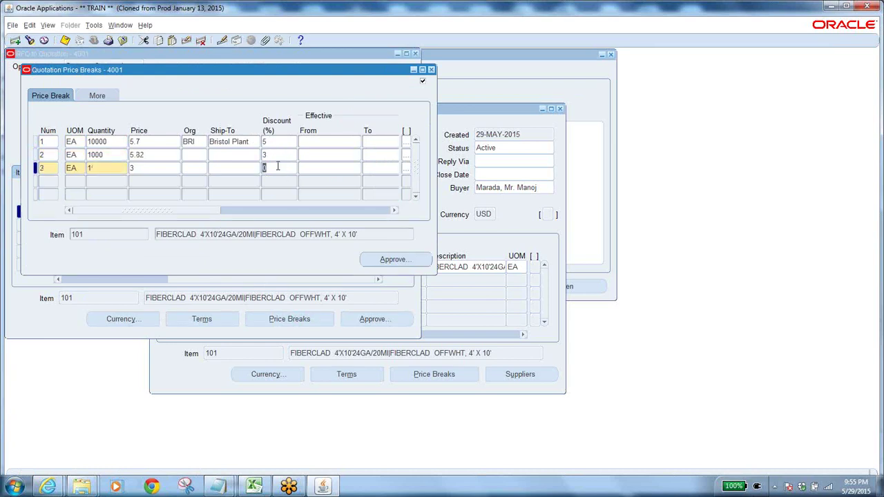
pyautogui.click(156, 167)
pyautogui.write('7')
pyautogui.click(64, 40)
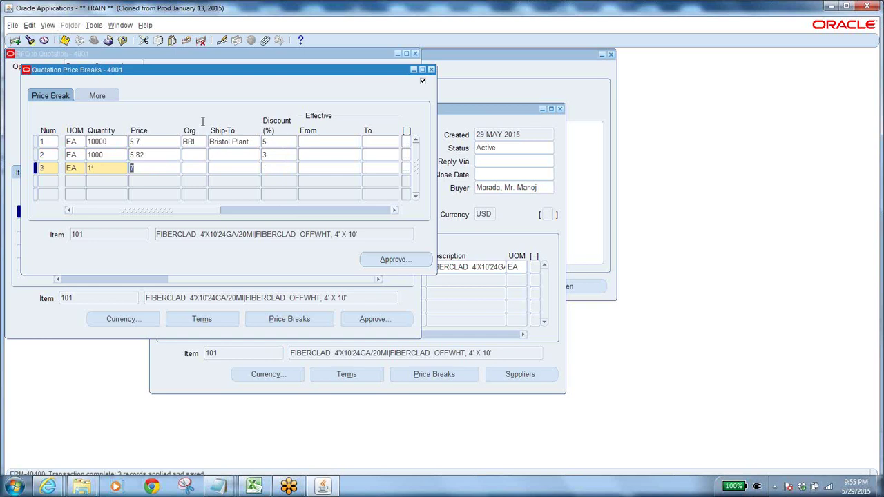
# Approve the quantity 1 price break of the second supplier's quotation with type All Orders and reason Quality.
pyautogui.click(401, 258)
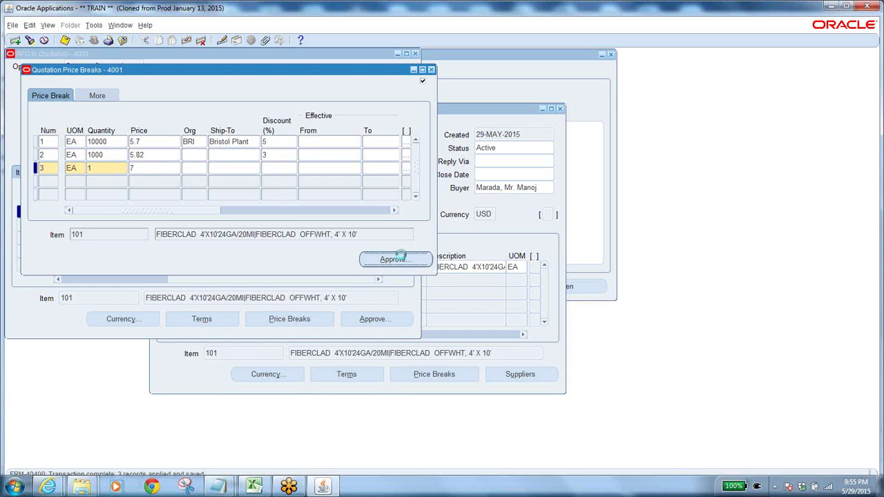
pyautogui.click(267, 148)
pyautogui.click(291, 148)
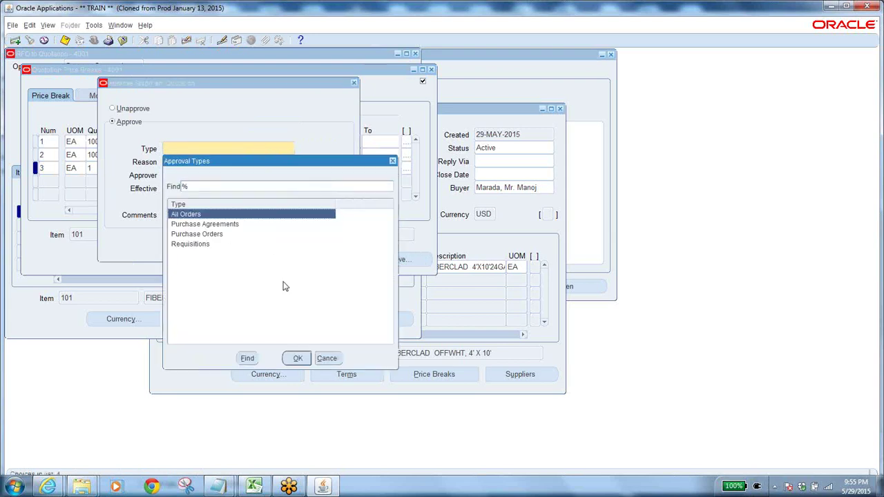
pyautogui.click(297, 358)
pyautogui.click(247, 163)
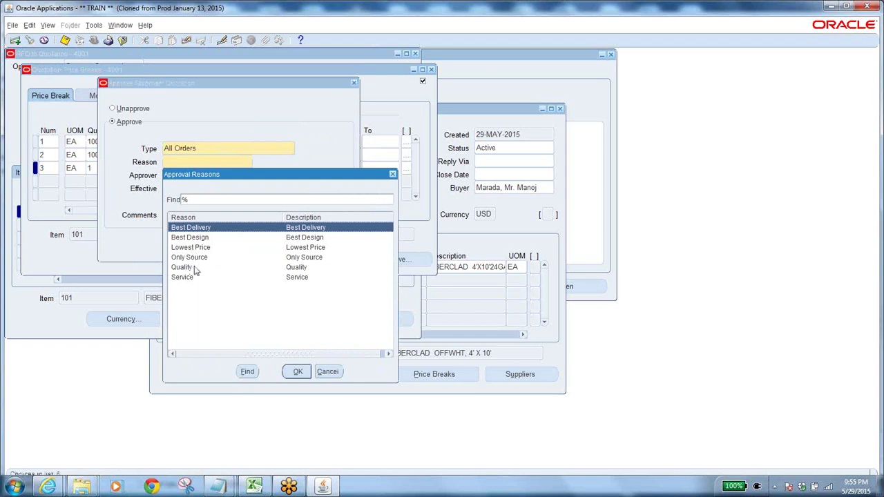
pyautogui.click(195, 269)
pyautogui.click(296, 372)
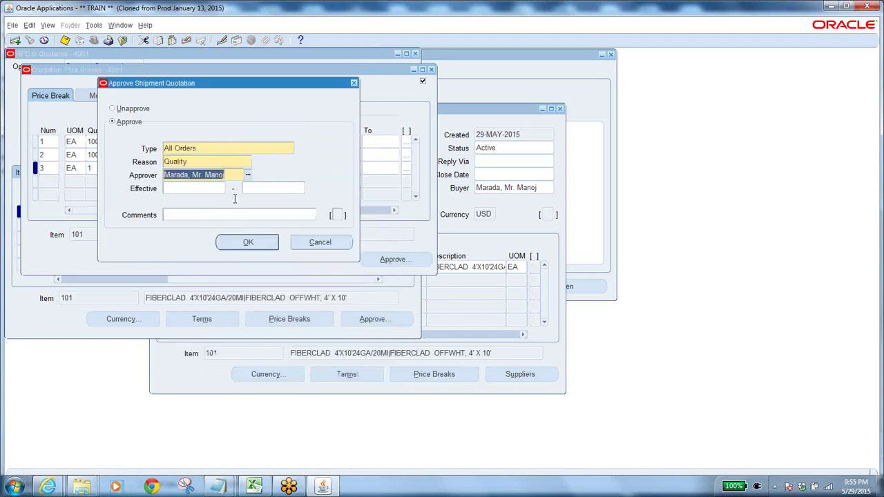
pyautogui.click(248, 242)
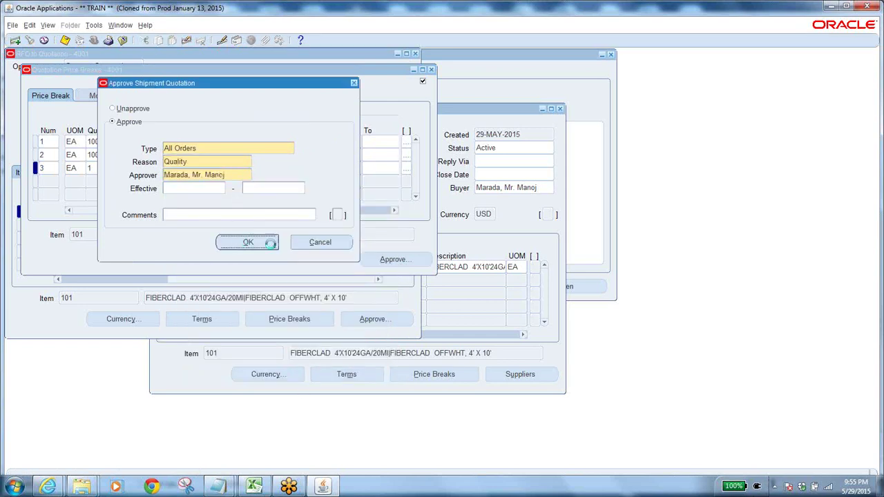
# Finish the price break approval and close quotation 4001 to return to RFQ 5000.
pyautogui.click(492, 276)
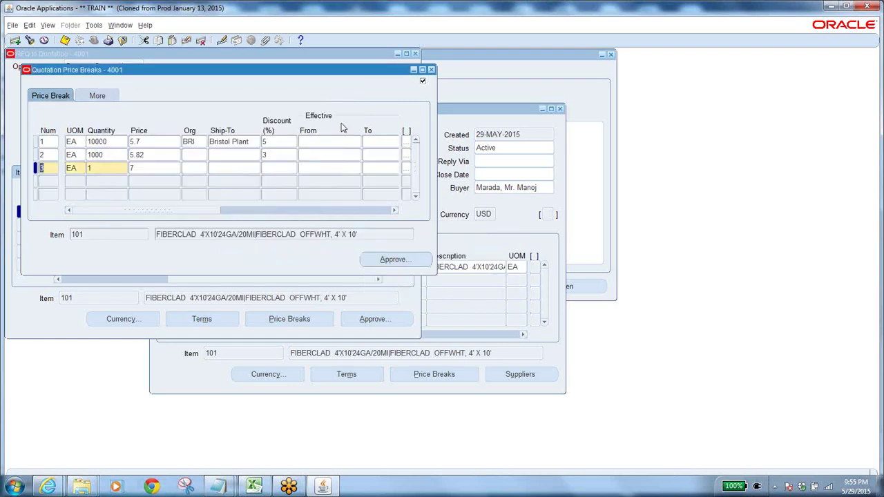
pyautogui.click(431, 71)
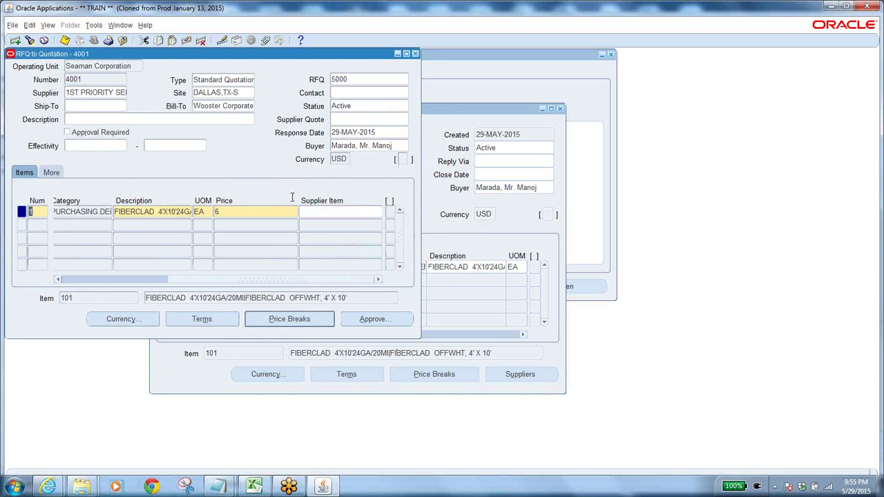
pyautogui.click(414, 53)
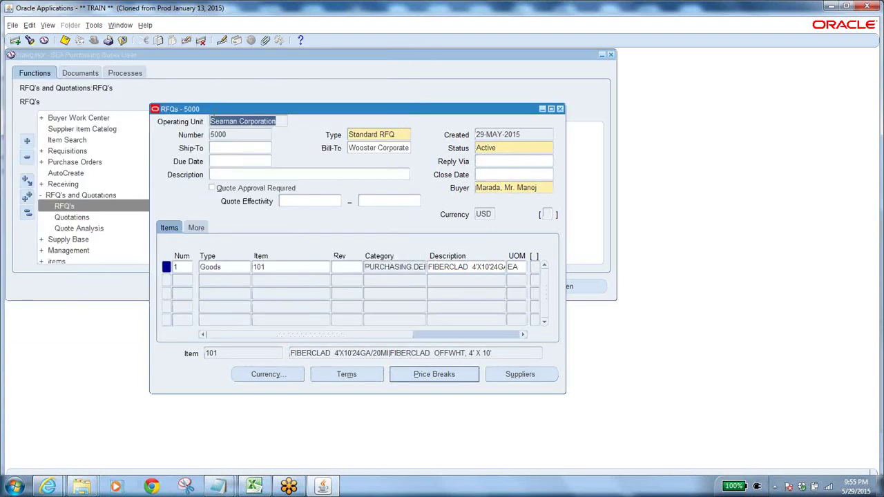
# Copy the entire RFQ 5000 into a Standard Quotation for supplier A & D TRANSPORTATION.
pyautogui.click(228, 134)
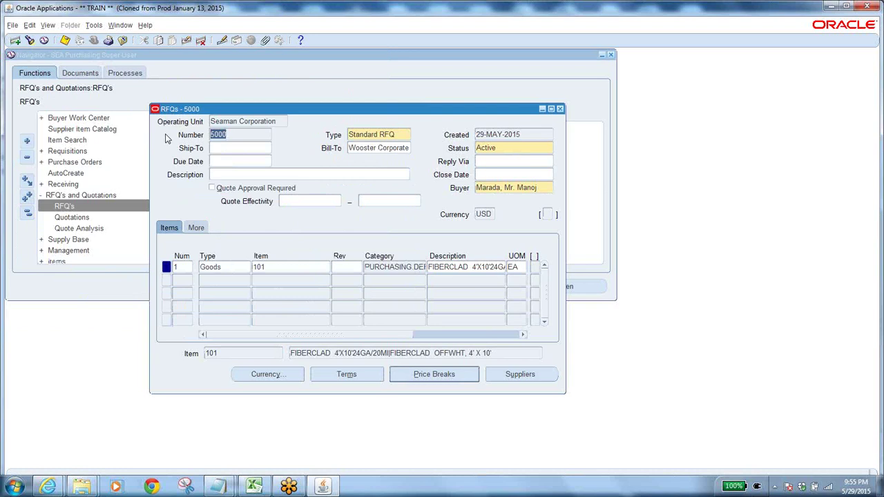
pyautogui.click(100, 24)
pyautogui.click(105, 37)
pyautogui.click(402, 201)
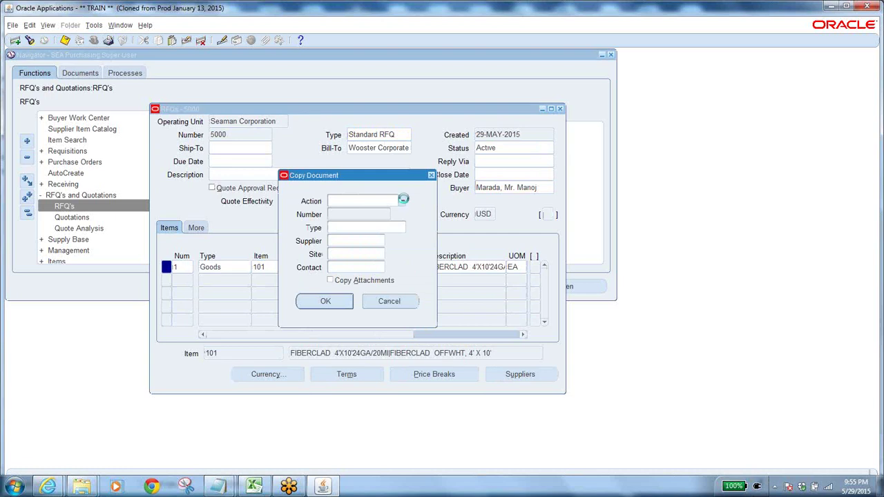
pyautogui.click(536, 412)
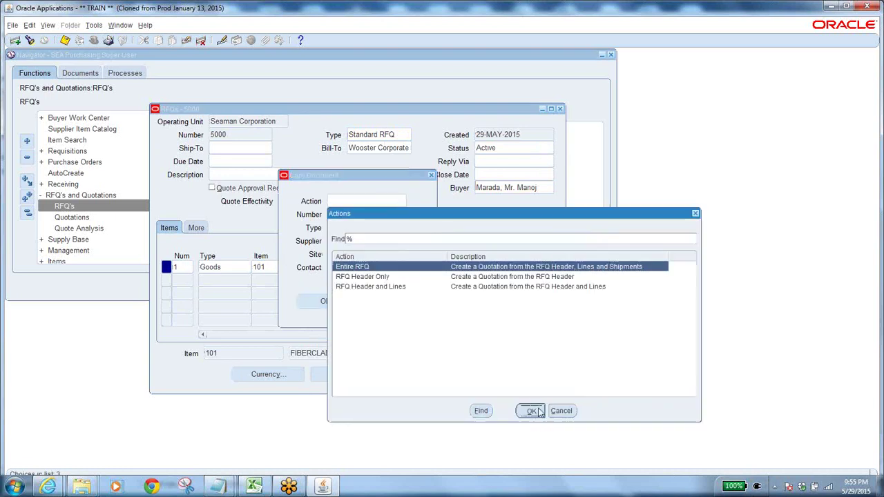
pyautogui.click(402, 227)
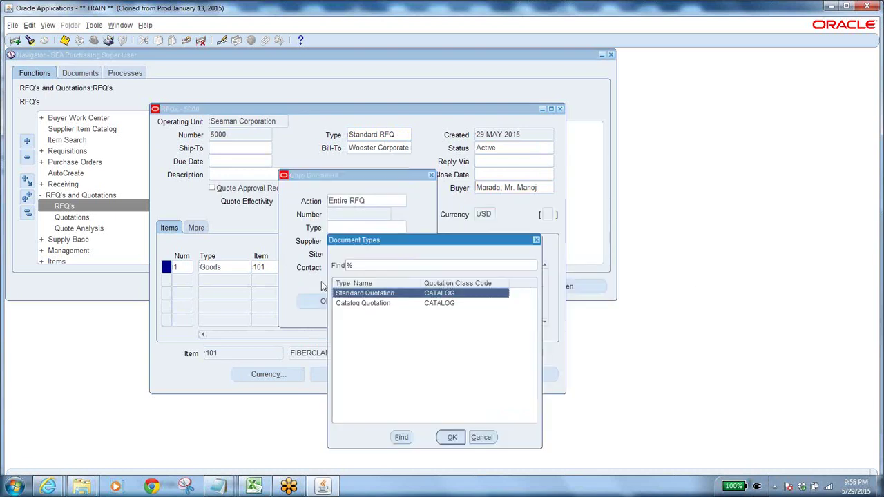
pyautogui.click(451, 437)
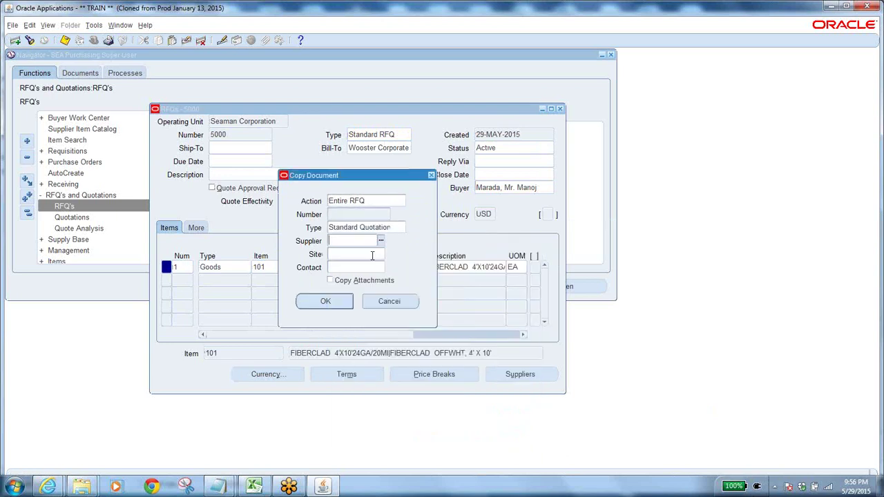
pyautogui.click(380, 242)
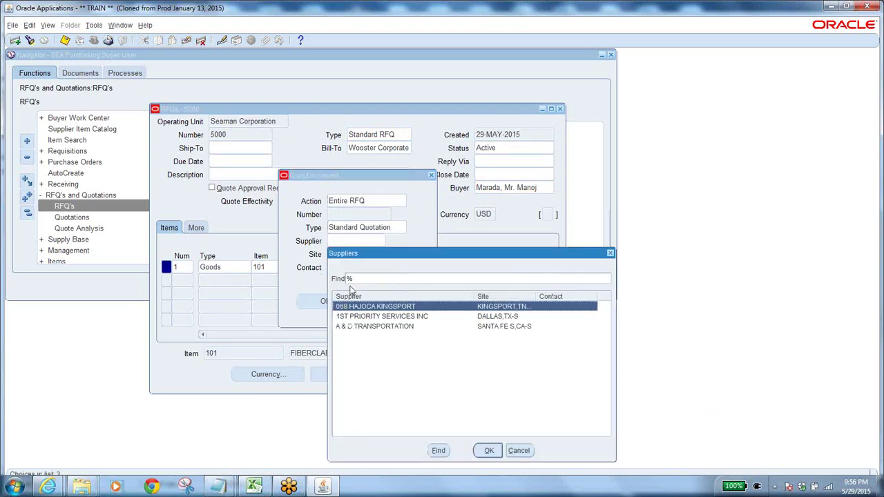
pyautogui.click(377, 327)
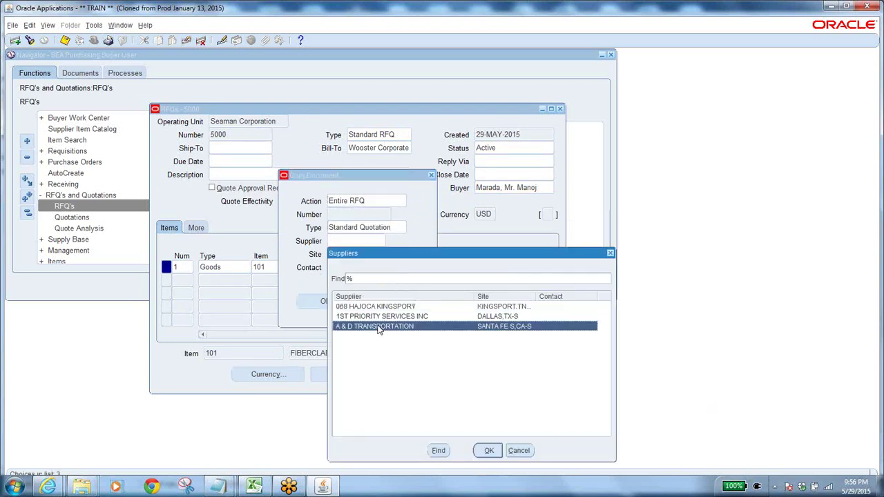
pyautogui.click(488, 450)
pyautogui.click(339, 305)
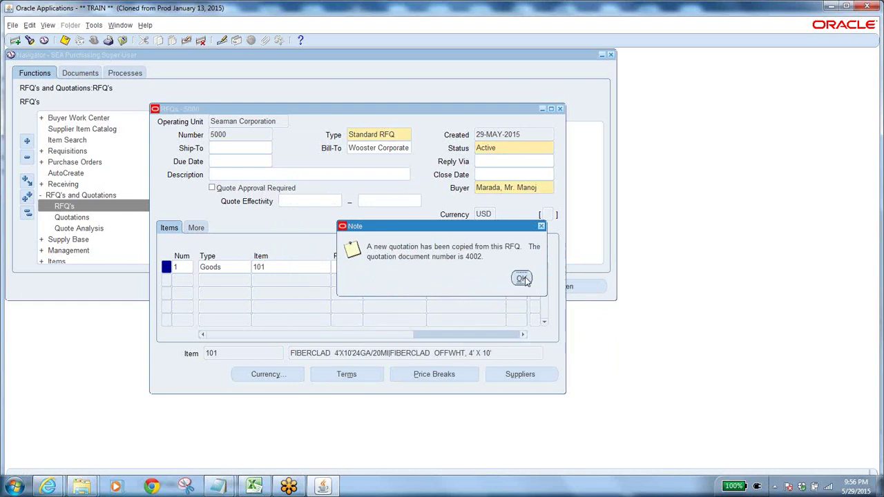
pyautogui.click(521, 278)
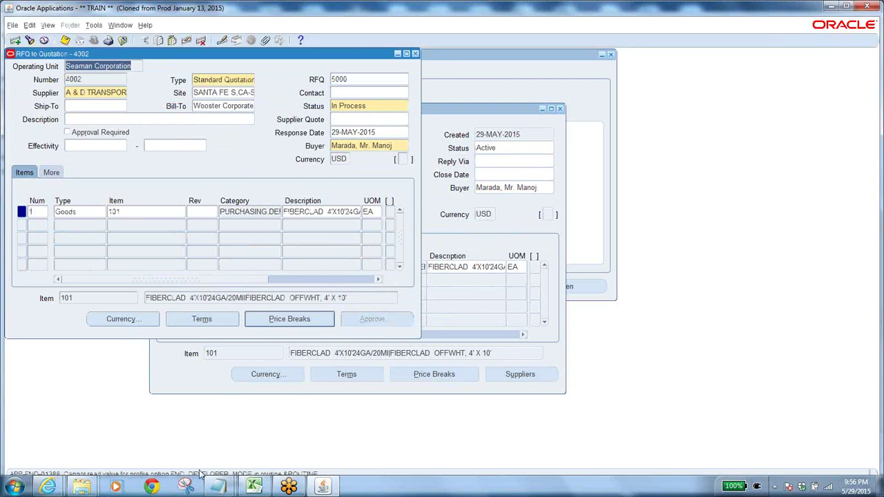
# Switch to Notepad, record quotation number 4002 after 4001, and return to Oracle Applications.
pyautogui.moveTo(219, 487)
pyautogui.click(283, 435)
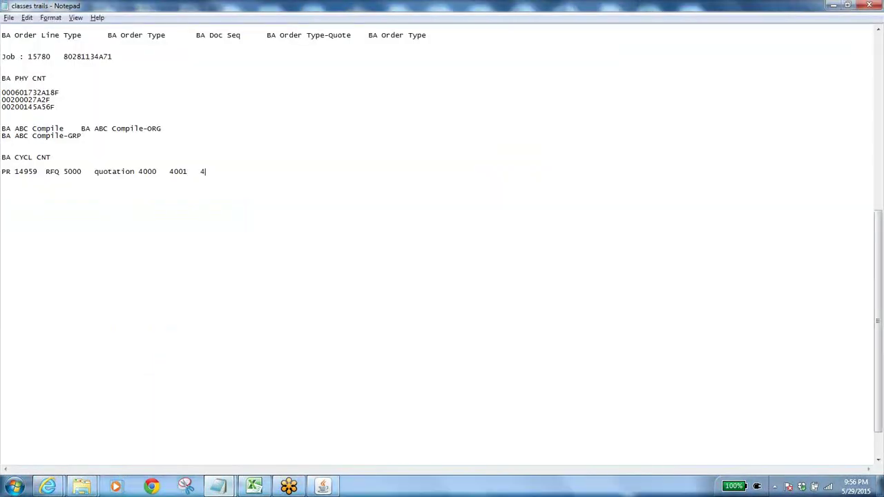
pyautogui.hotkey('alt', 'Tab')
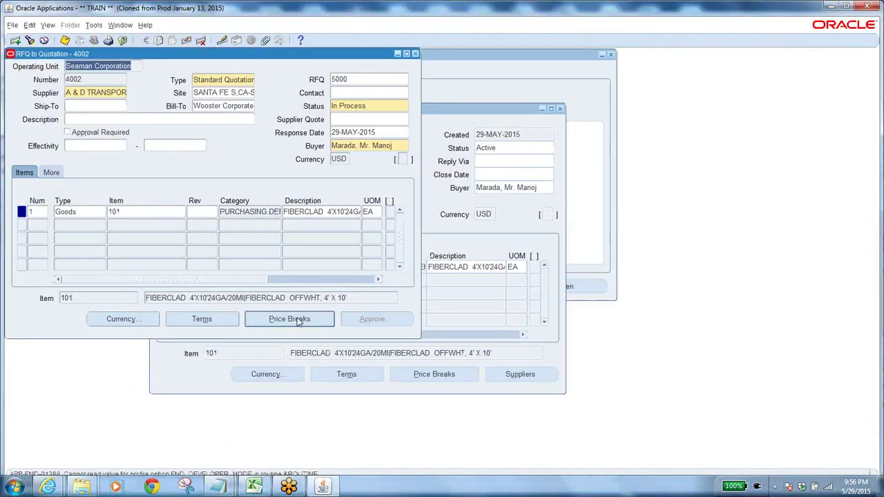
# Review the item 101 line's price and its price breaks in quotation 4002.
pyautogui.click(236, 280)
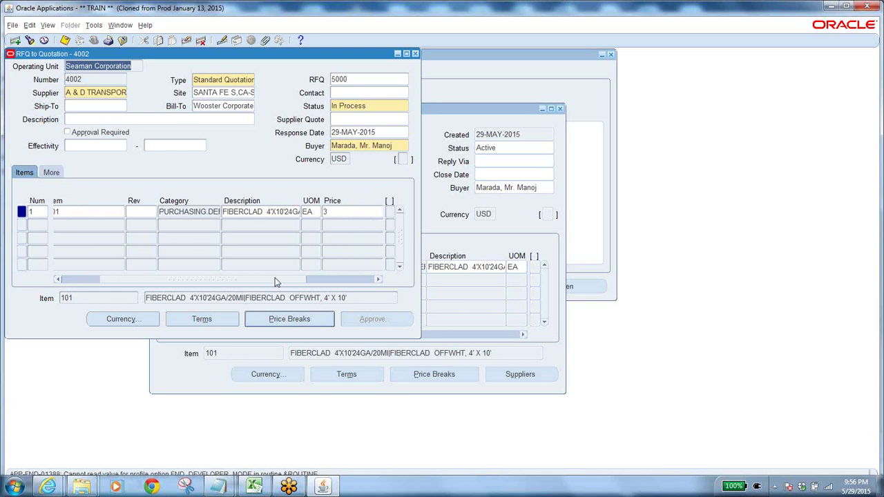
pyautogui.click(329, 216)
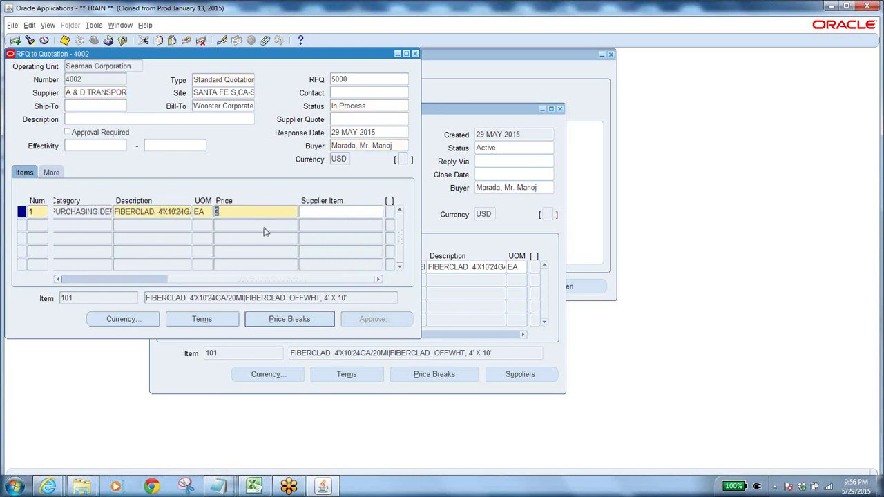
pyautogui.click(276, 318)
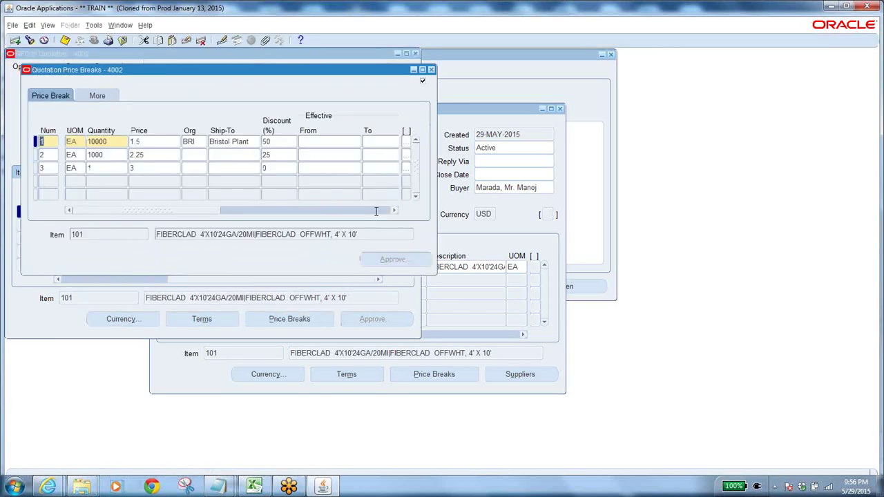
pyautogui.click(65, 42)
pyautogui.click(313, 140)
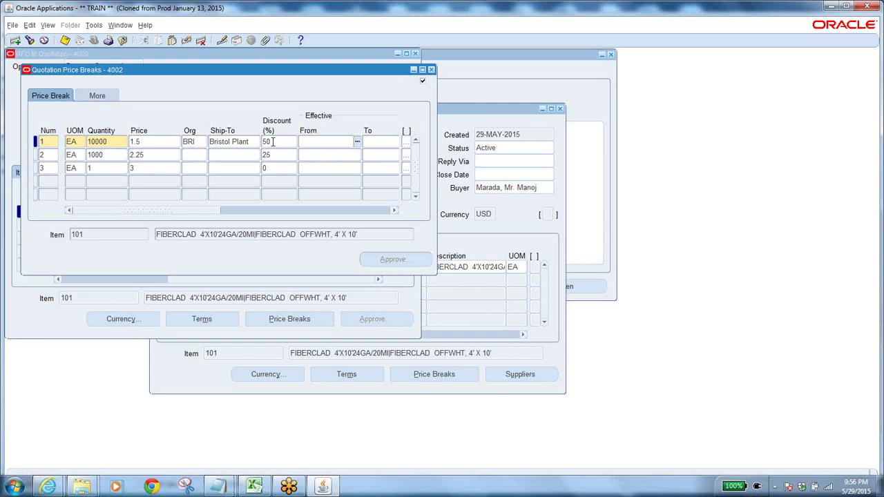
pyautogui.click(431, 70)
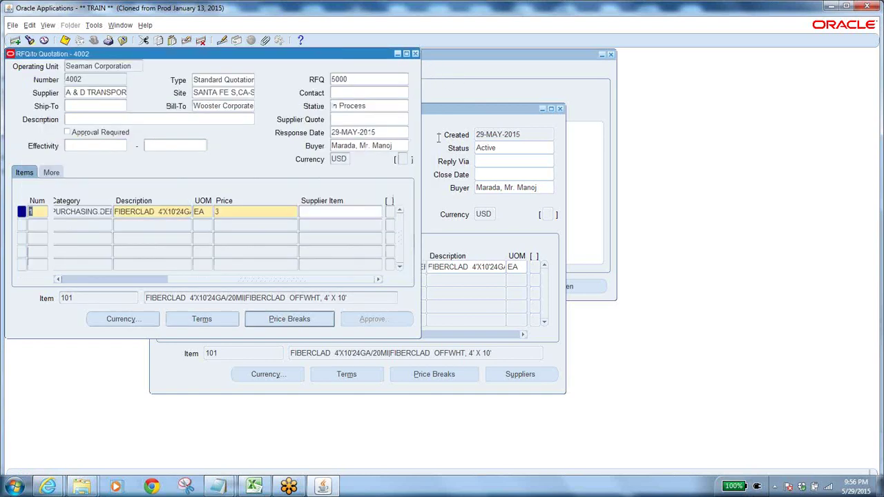
pyautogui.click(235, 212)
# Set the status of quotation 4002 to Active and save it.
pyautogui.click(377, 107)
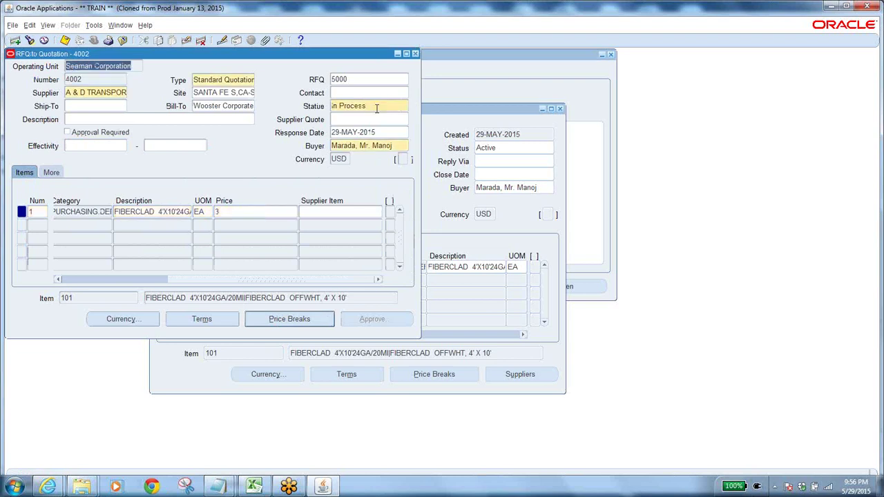
pyautogui.click(374, 107)
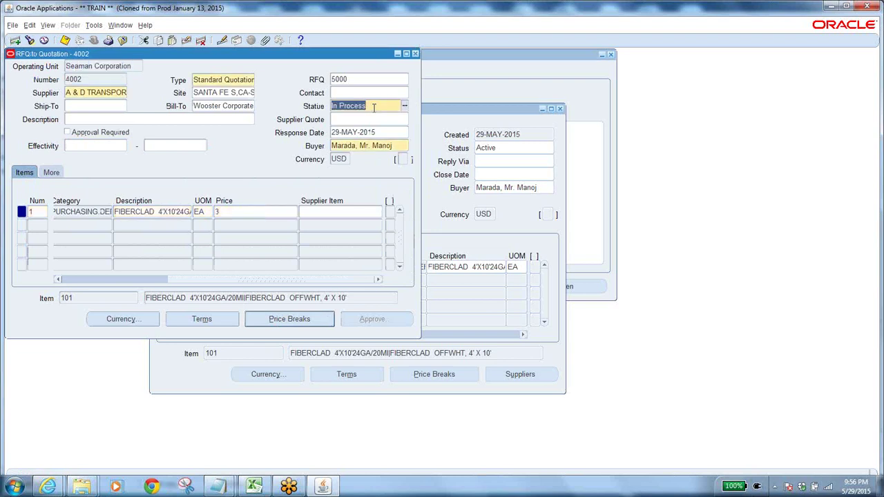
pyautogui.write('ac')
pyautogui.press('Tab')
pyautogui.moveTo(359, 106); pyautogui.dragTo(332, 106)
pyautogui.click(64, 40)
# Approve the entire quotation 4002 with type All Orders and reason Lowest Price, and close the quotation and RFQ forms.
pyautogui.click(366, 320)
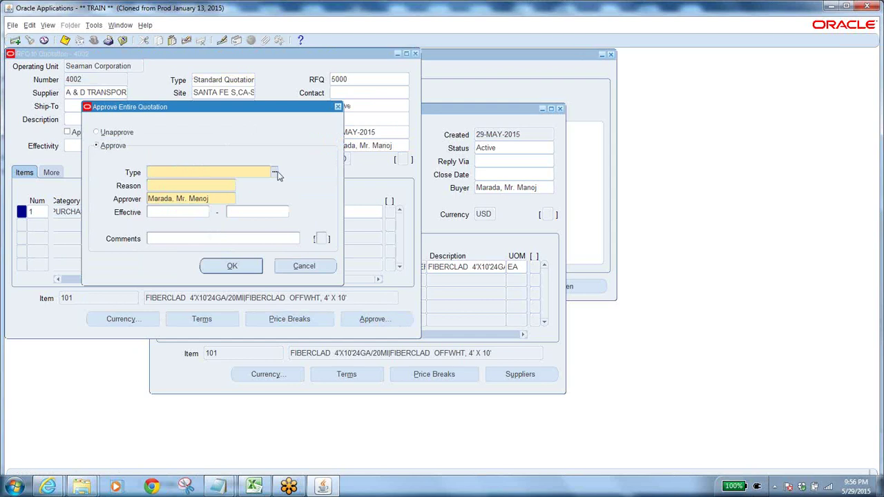
pyautogui.click(277, 172)
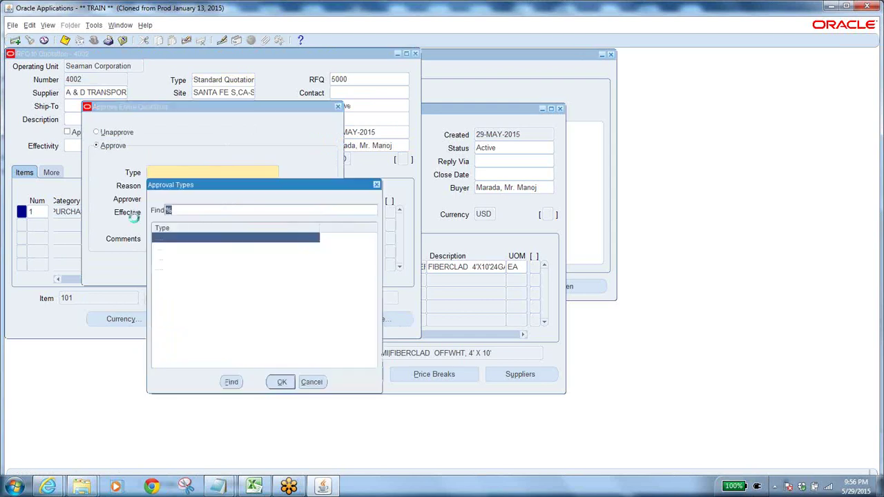
pyautogui.click(282, 382)
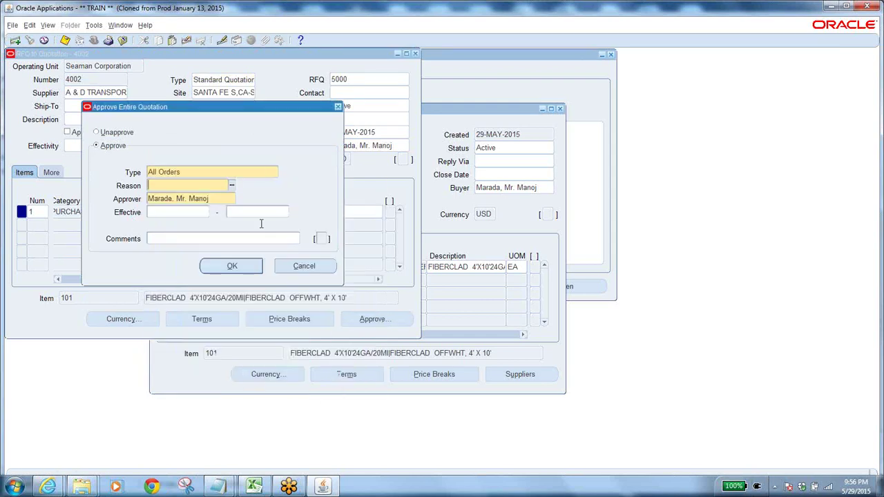
pyautogui.click(231, 185)
pyautogui.click(189, 273)
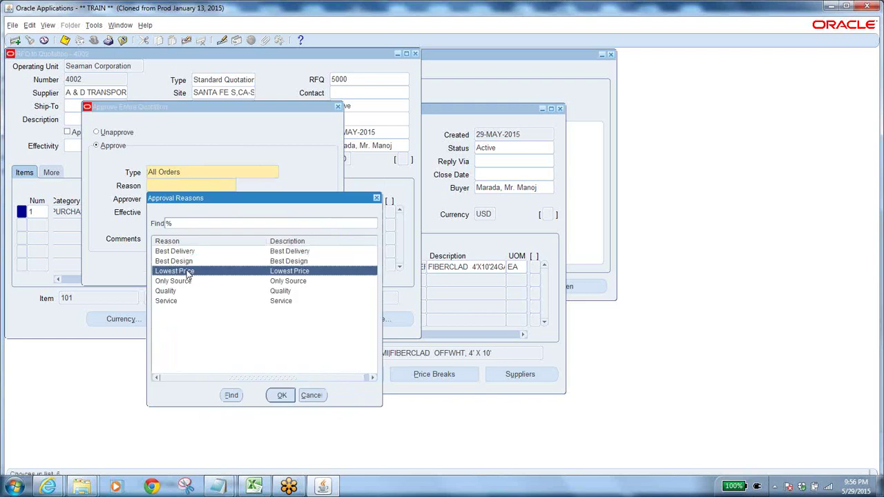
pyautogui.click(282, 396)
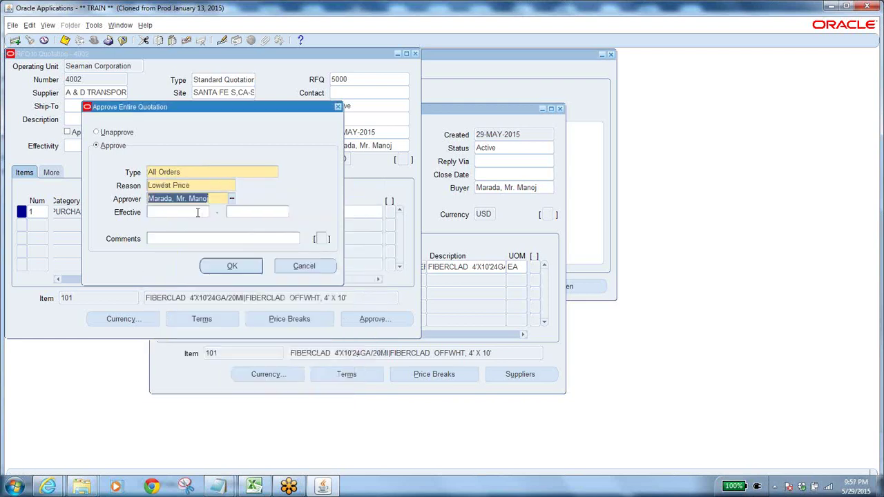
pyautogui.click(233, 266)
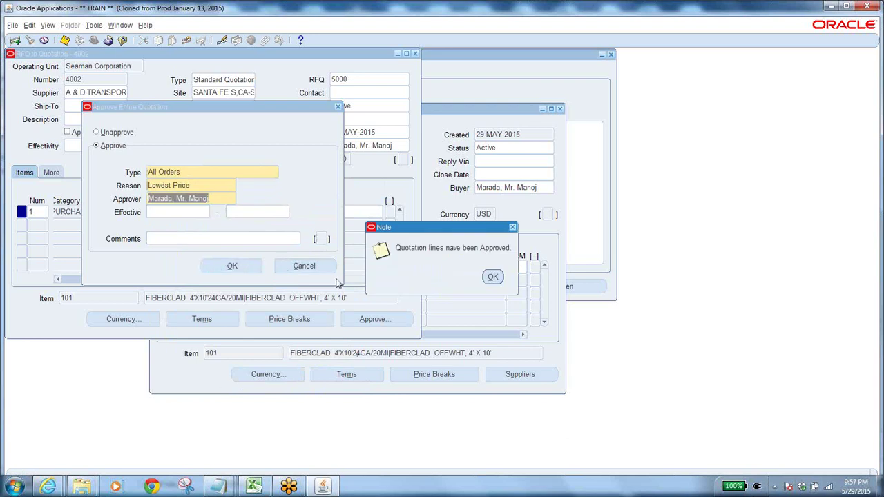
pyautogui.click(492, 277)
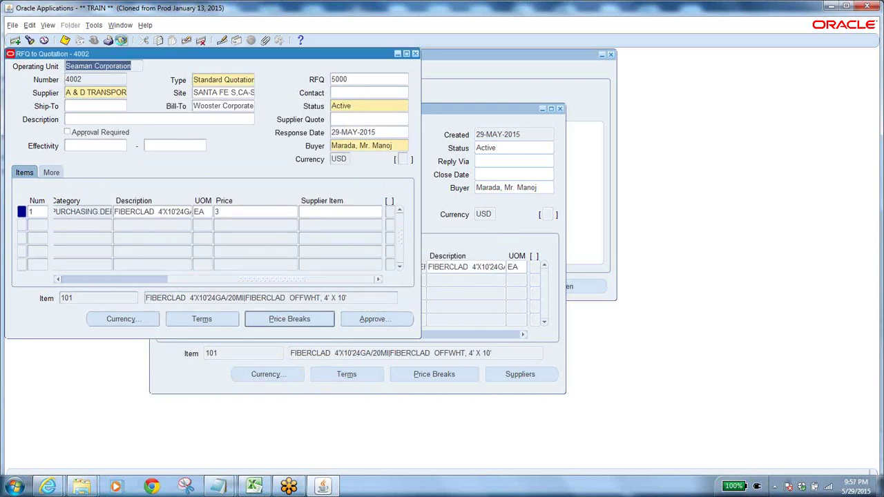
pyautogui.click(121, 40)
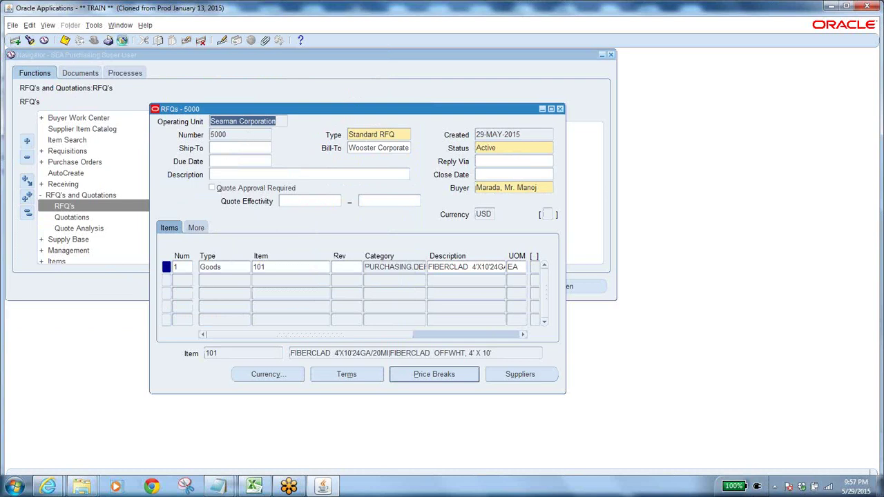
pyautogui.click(122, 40)
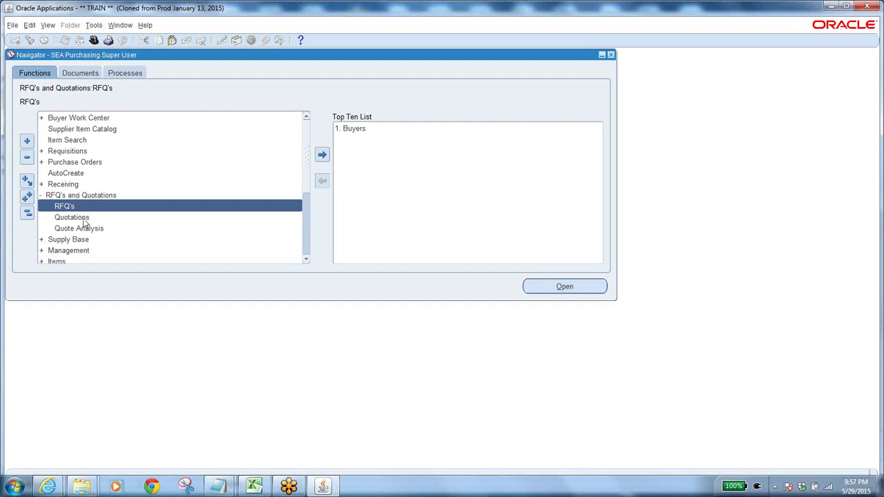
# Open Quote Analysis under RFQ's and Quotations and clear the quotation search criteria.
pyautogui.click(81, 154)
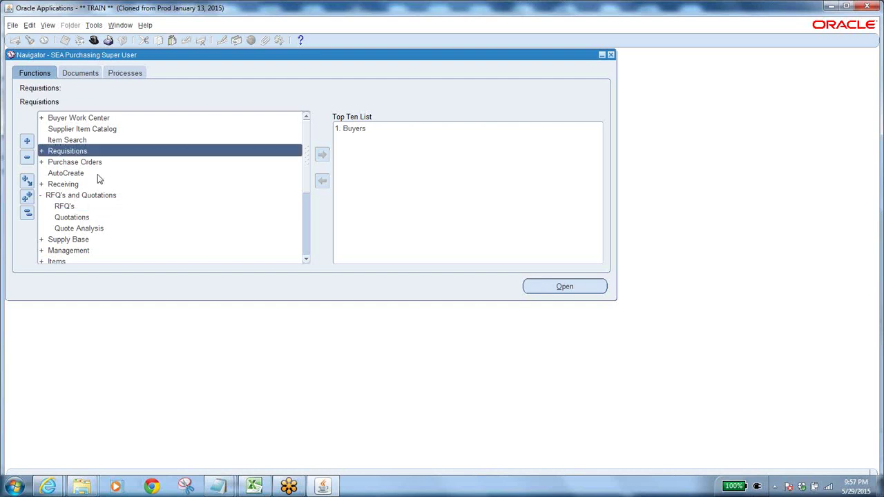
pyautogui.click(69, 207)
pyautogui.click(90, 218)
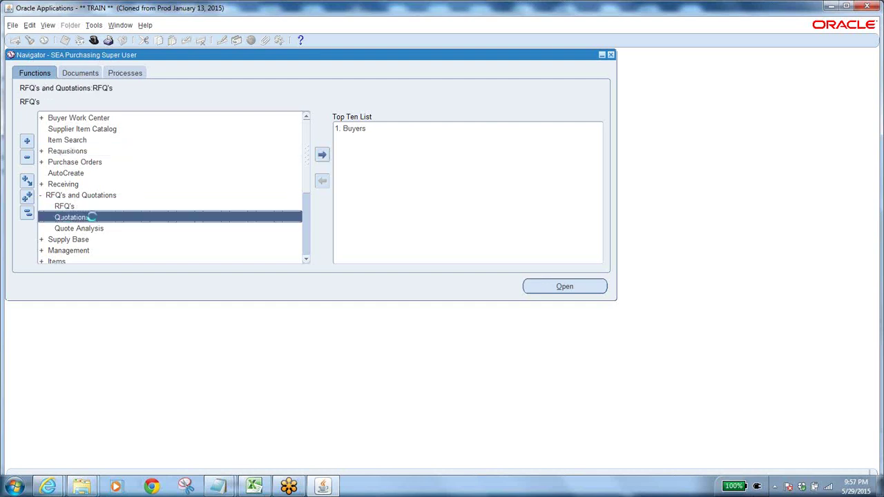
pyautogui.click(99, 229)
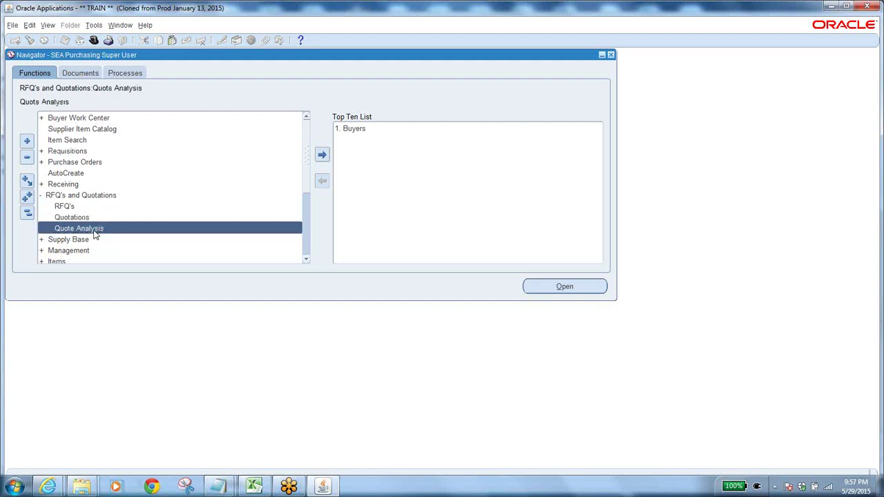
pyautogui.doubleClick(90, 229)
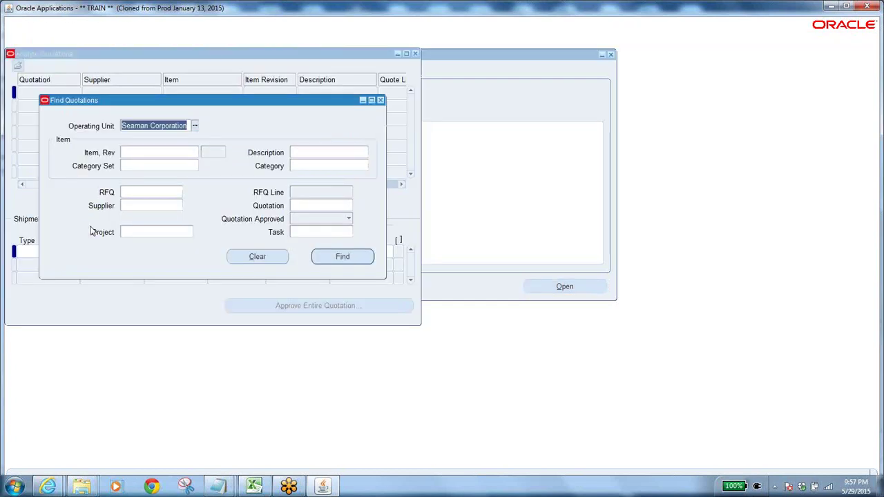
pyautogui.click(262, 260)
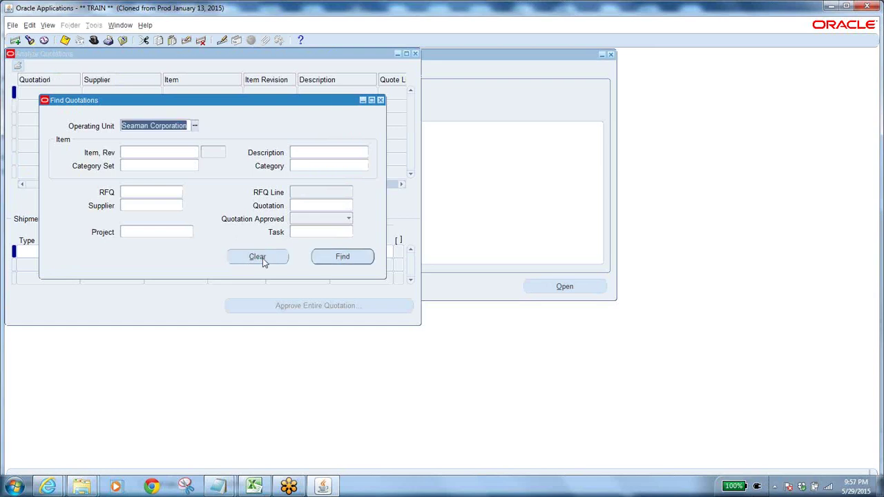
# Find the quotations for RFQ 5000, maximize the Analyze Quotations window and review the price break lines.
pyautogui.click(161, 191)
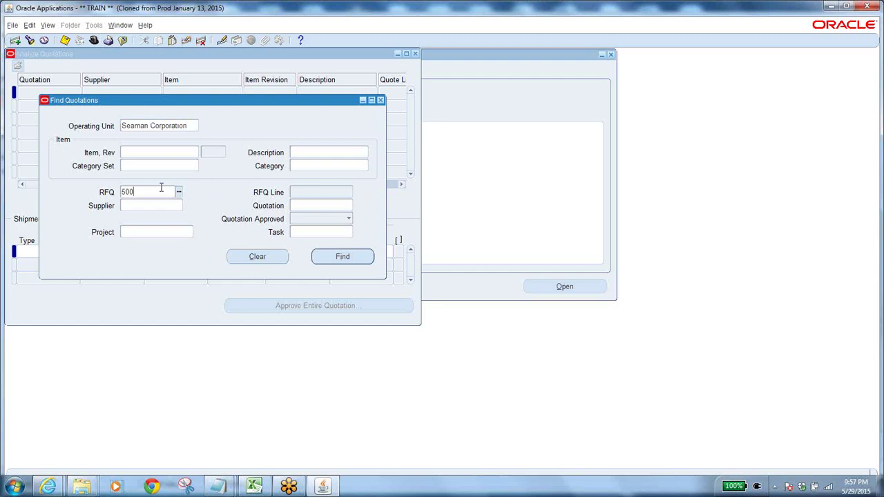
pyautogui.press('Tab')
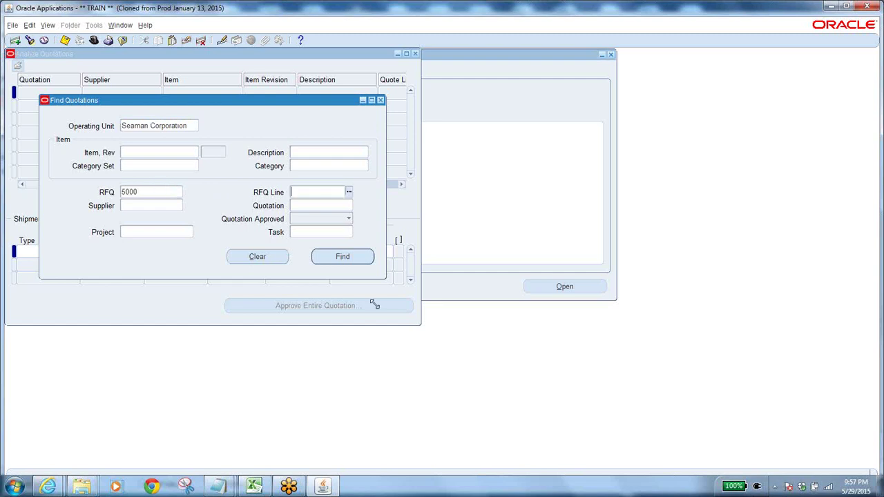
pyautogui.click(319, 255)
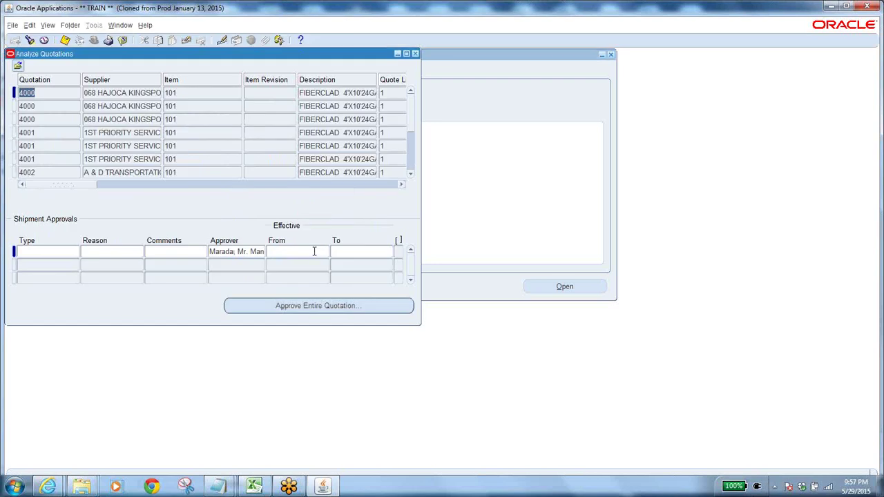
pyautogui.click(406, 53)
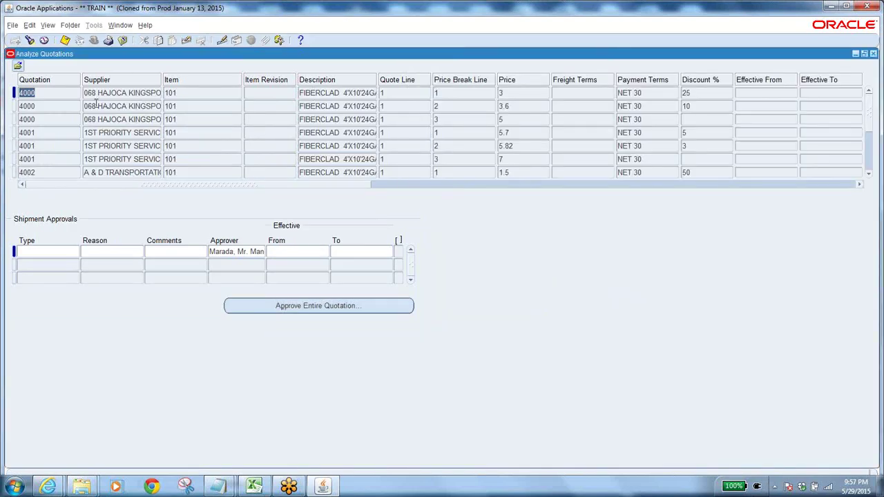
pyautogui.click(130, 93)
pyautogui.click(141, 105)
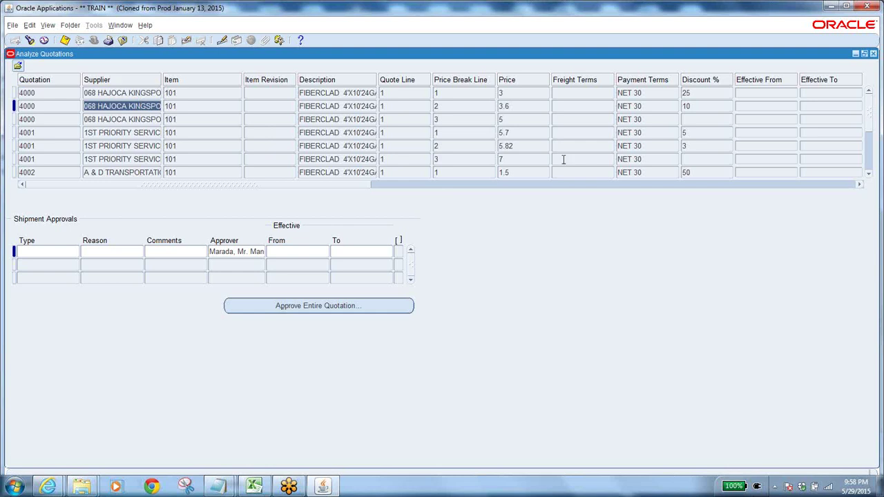
pyautogui.click(866, 159)
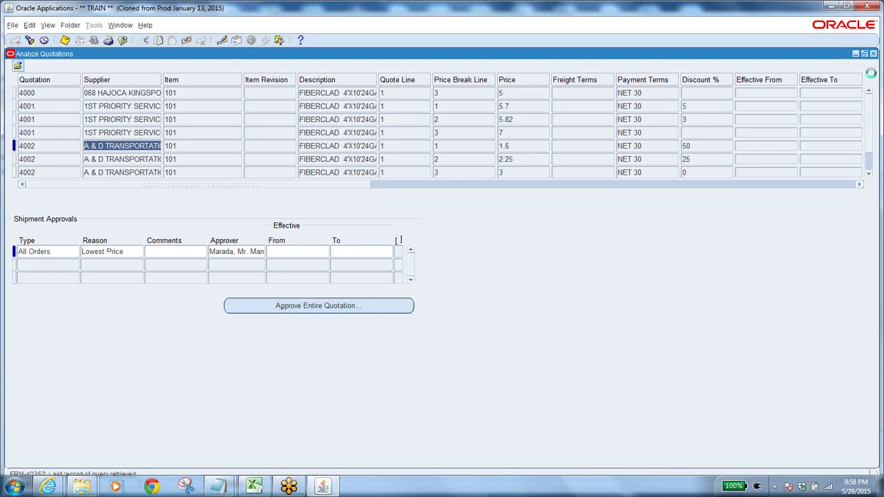
# Export the quotation lines from the first record, save the file fnd_gfm_563259.xls and open it in Excel.
pyautogui.click(44, 92)
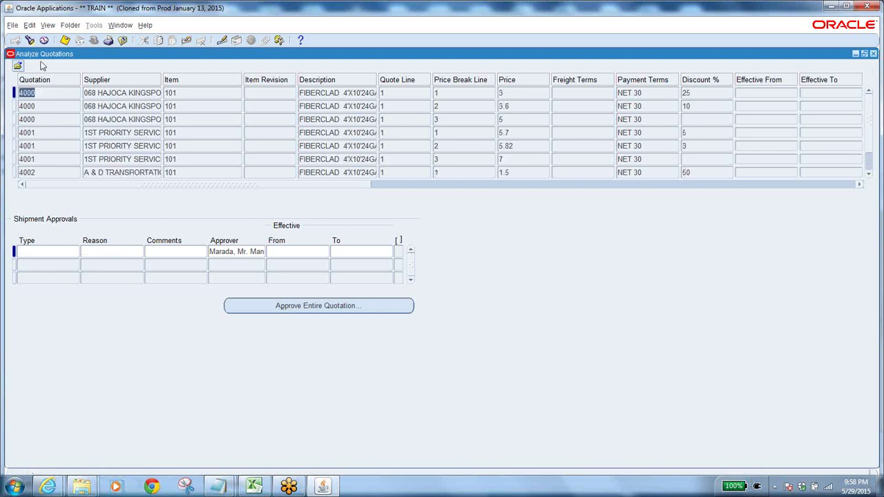
pyautogui.click(12, 25)
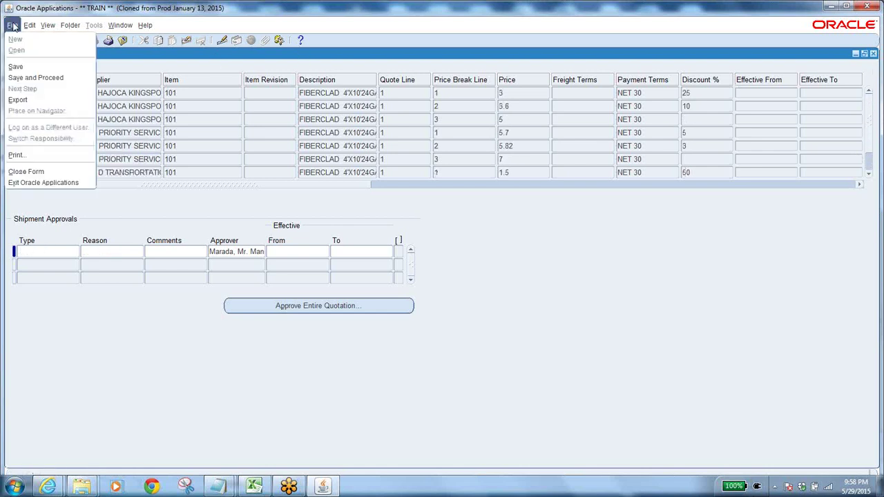
pyautogui.click(18, 100)
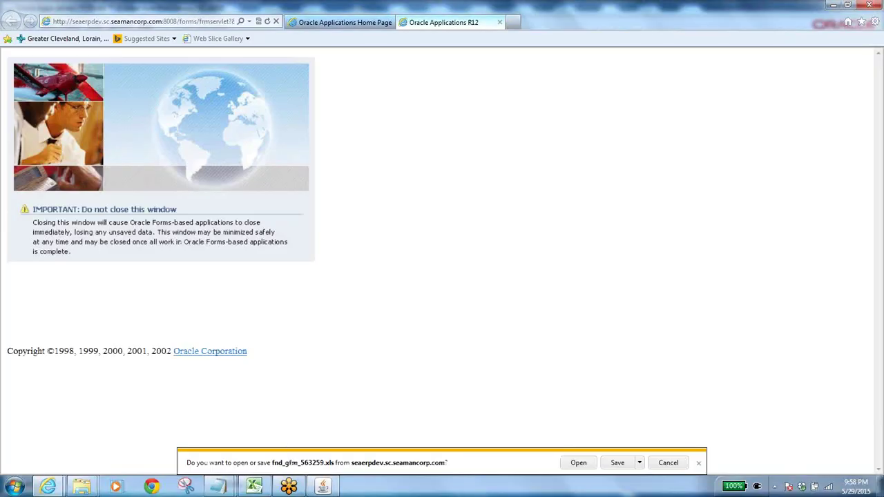
pyautogui.click(615, 466)
pyautogui.click(530, 463)
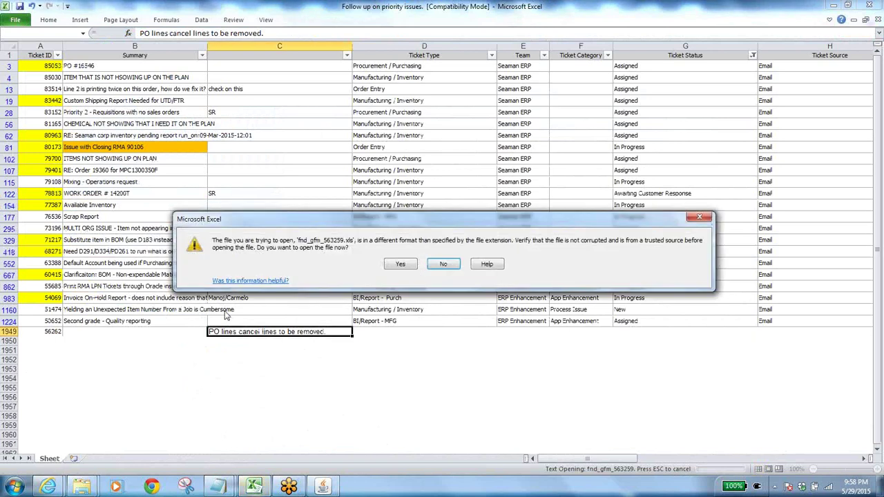
pyautogui.click(410, 267)
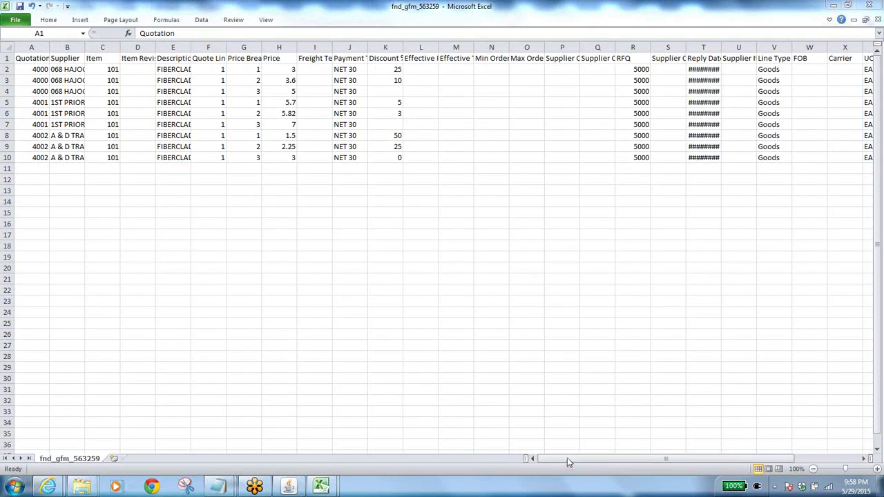
# Delete the empty columns L to Q starting at Effective From, and the resulting columns T to W starting at Project Number.
pyautogui.moveTo(622, 460); pyautogui.dragTo(873, 423)
pyautogui.moveTo(837, 462); pyautogui.dragTo(597, 468)
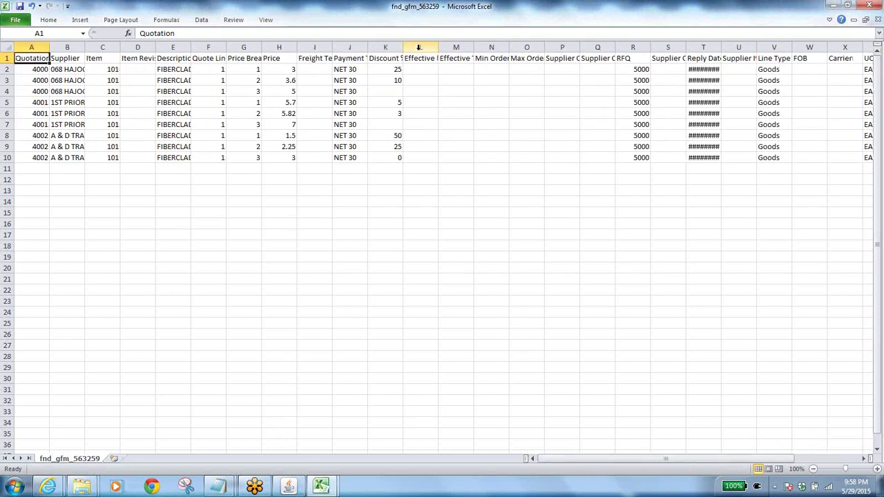
pyautogui.moveTo(417, 47); pyautogui.dragTo(597, 47)
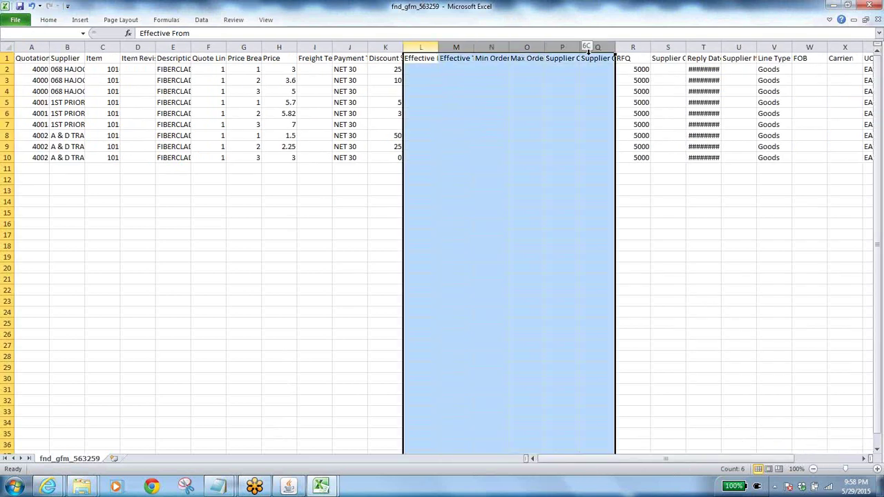
pyautogui.rightClick(519, 47)
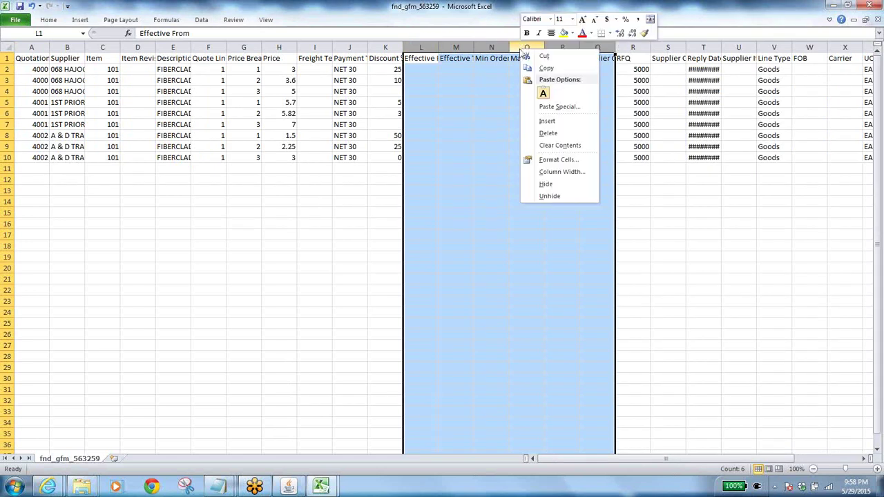
pyautogui.click(548, 133)
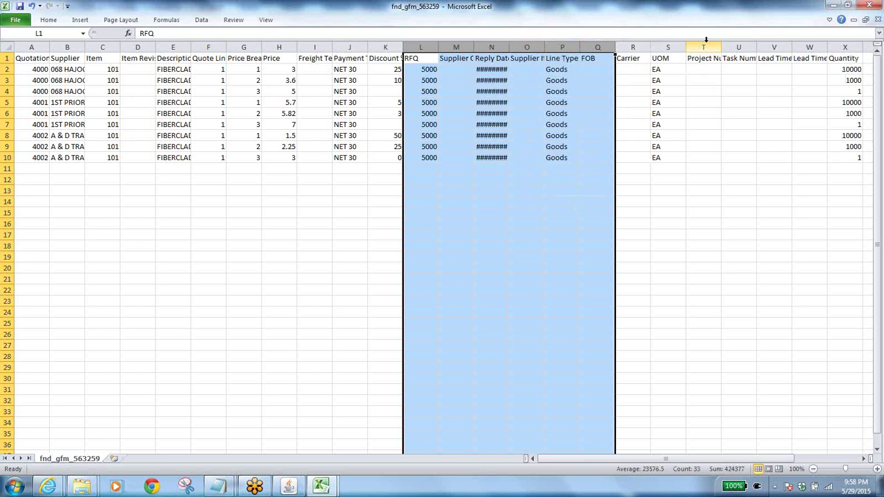
pyautogui.moveTo(705, 47); pyautogui.dragTo(812, 55)
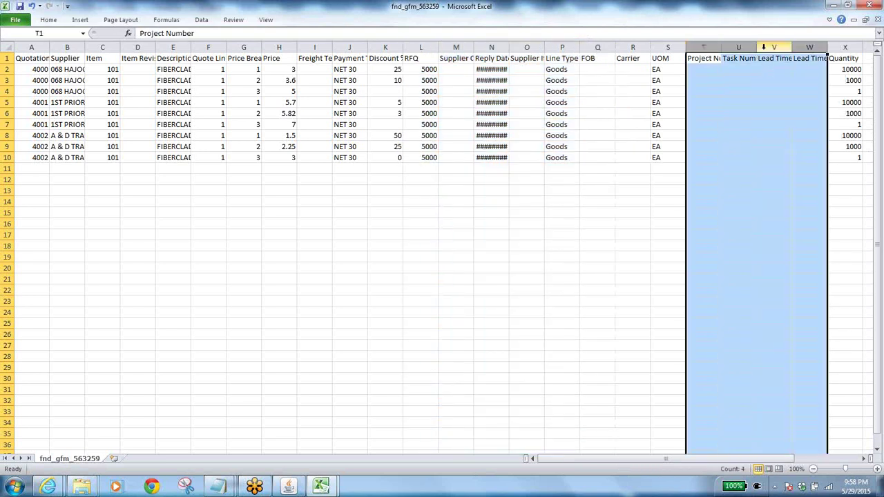
pyautogui.rightClick(763, 47)
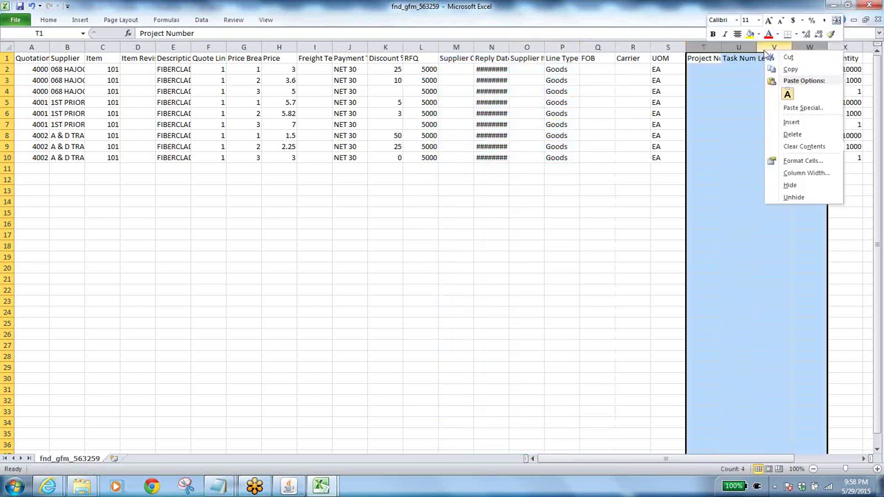
pyautogui.click(793, 134)
# Autofit the widths of the Reply Date and Supplier columns.
pyautogui.click(428, 102)
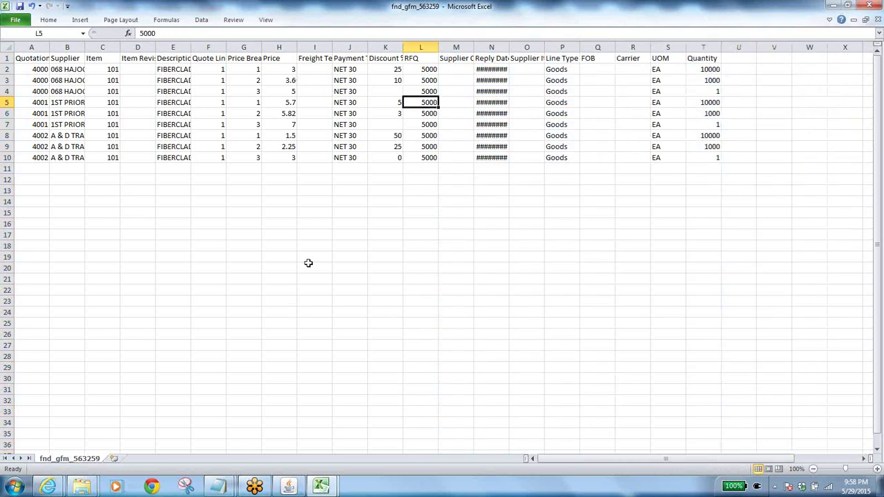
pyautogui.doubleClick(509, 47)
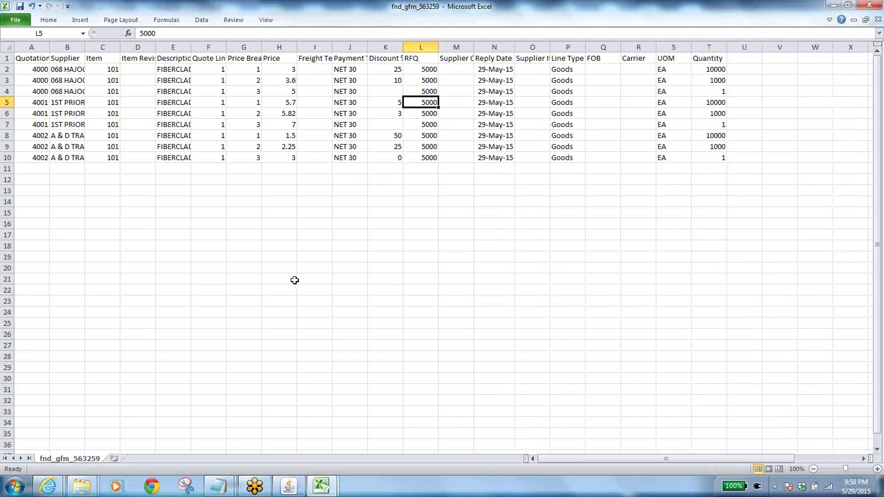
pyautogui.doubleClick(83, 46)
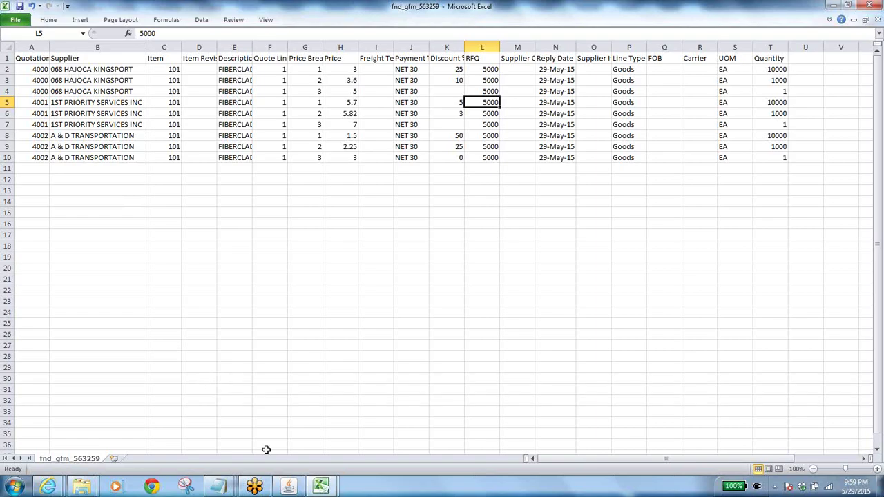
# Switch to Oracle Applications, close the Analyze Quotations form and collapse all functions in the Navigator.
pyautogui.click(288, 486)
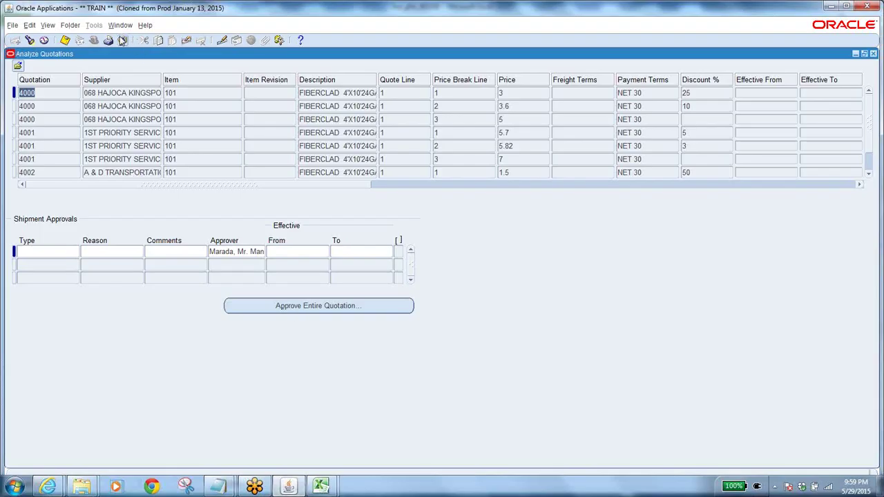
pyautogui.click(122, 40)
pyautogui.click(28, 218)
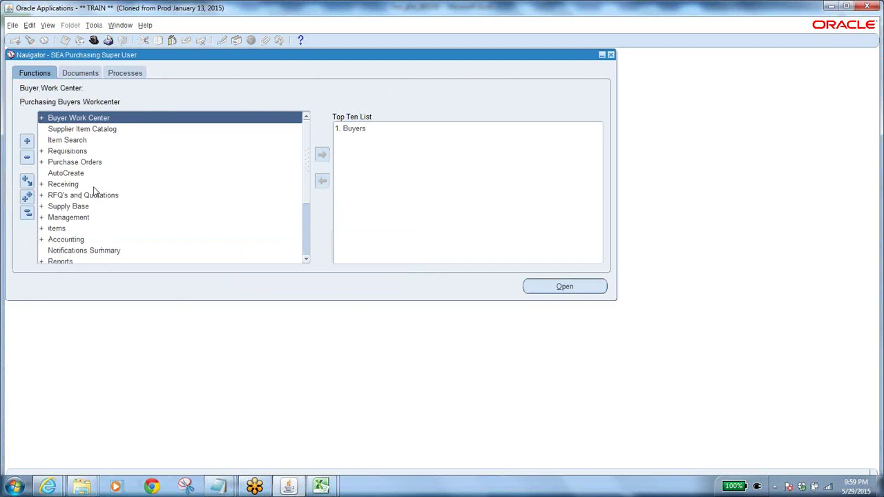
# Switch to the exported Excel sheet and compare the suppliers' prices for the quantity breaks, including 10000.
pyautogui.click(318, 487)
pyautogui.click(374, 410)
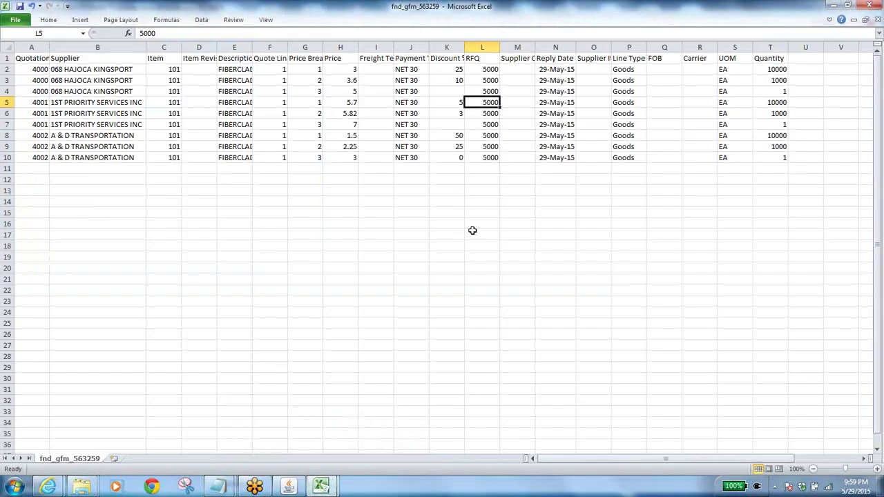
pyautogui.click(352, 160)
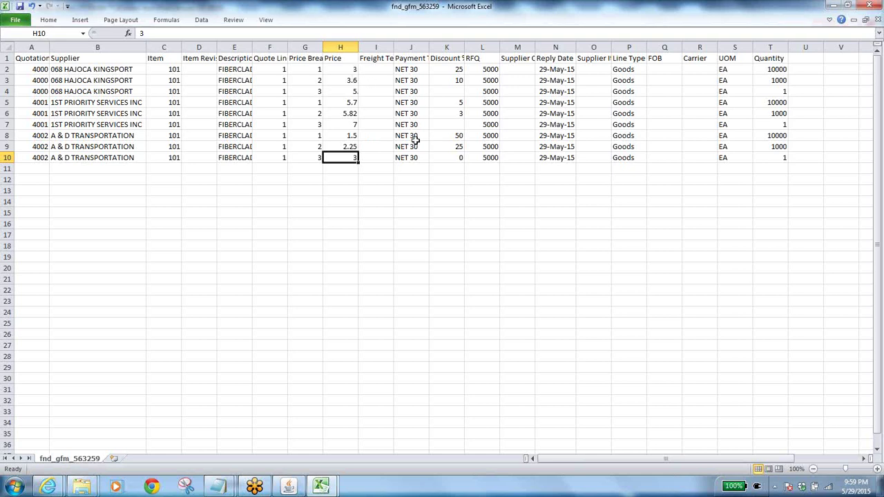
pyautogui.click(770, 69)
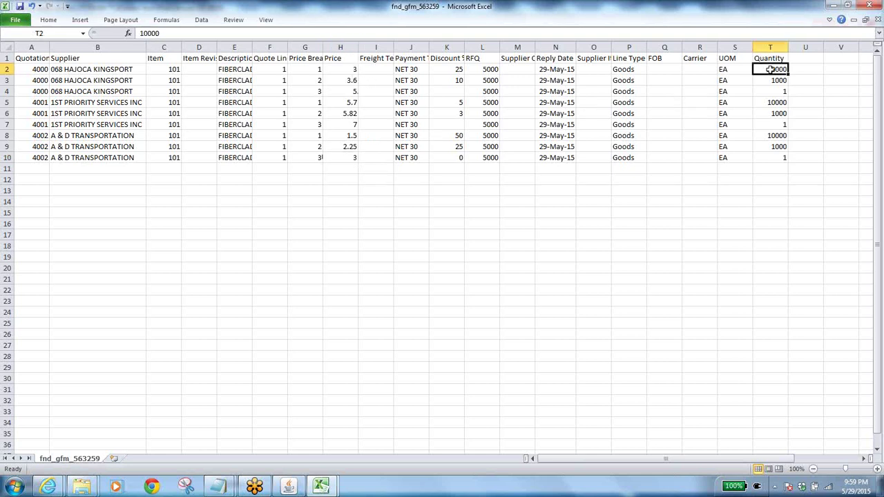
pyautogui.click(353, 70)
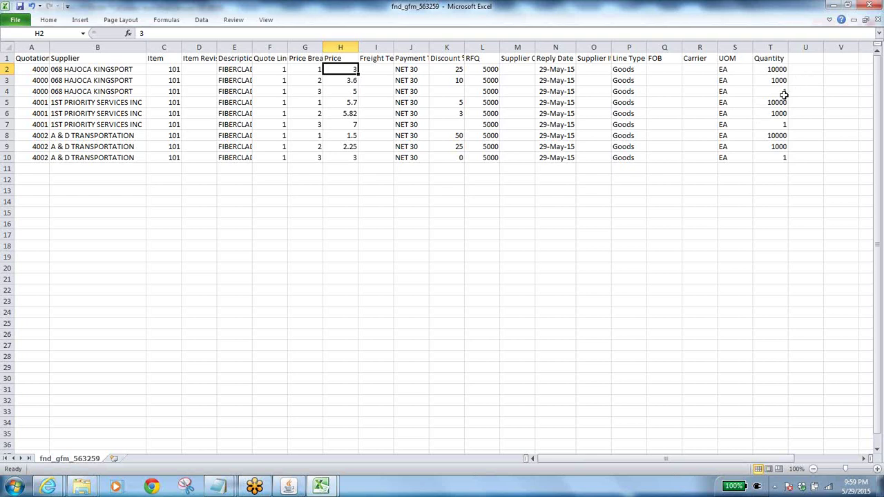
pyautogui.click(778, 136)
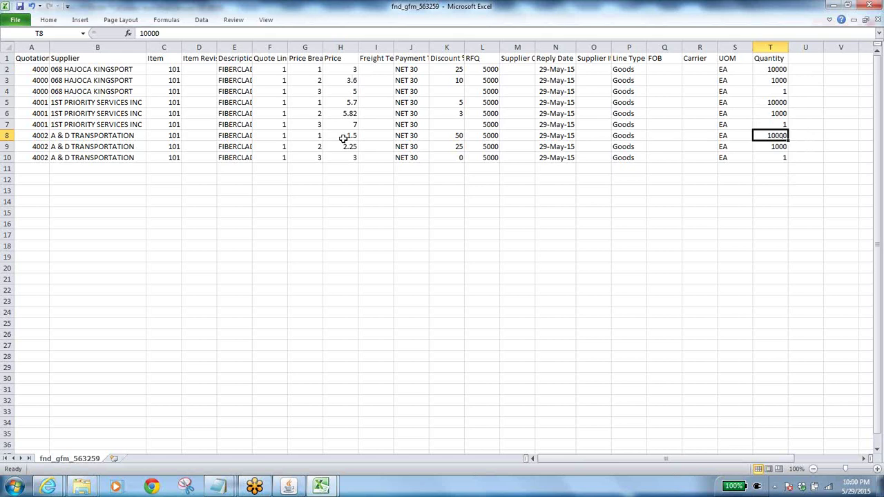
pyautogui.click(318, 138)
pyautogui.click(347, 135)
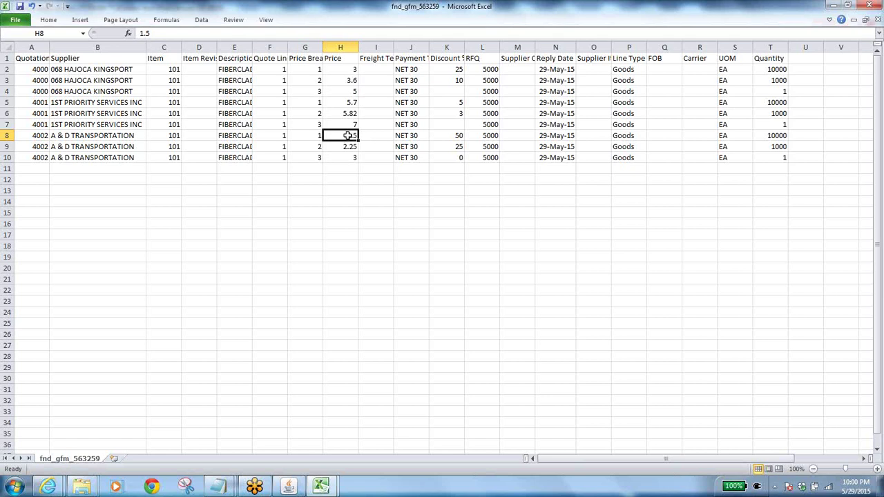
pyautogui.click(92, 137)
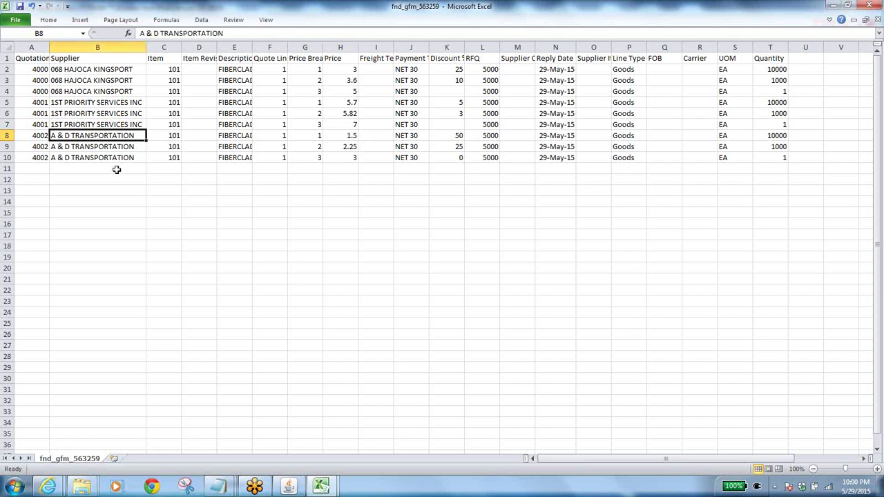
# Switch to Oracle Applications and open AutoCreate from the Navigator.
pyautogui.click(289, 487)
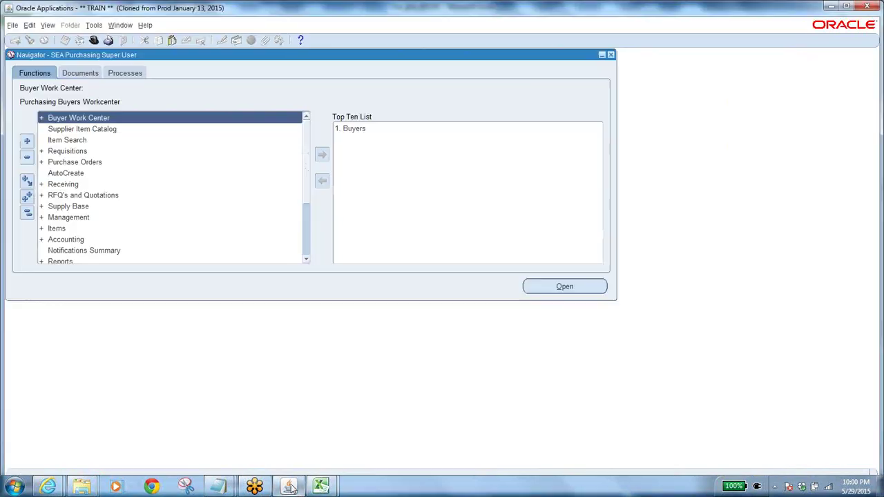
pyautogui.click(67, 152)
pyautogui.click(72, 174)
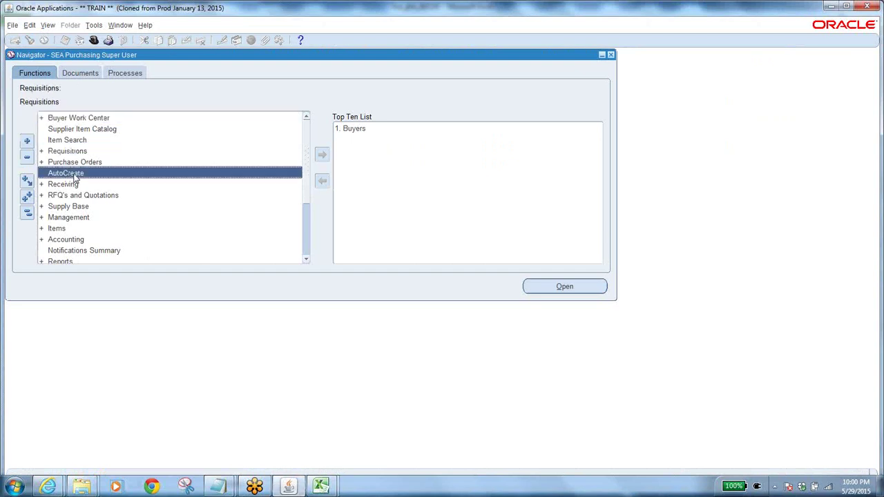
pyautogui.doubleClick(73, 174)
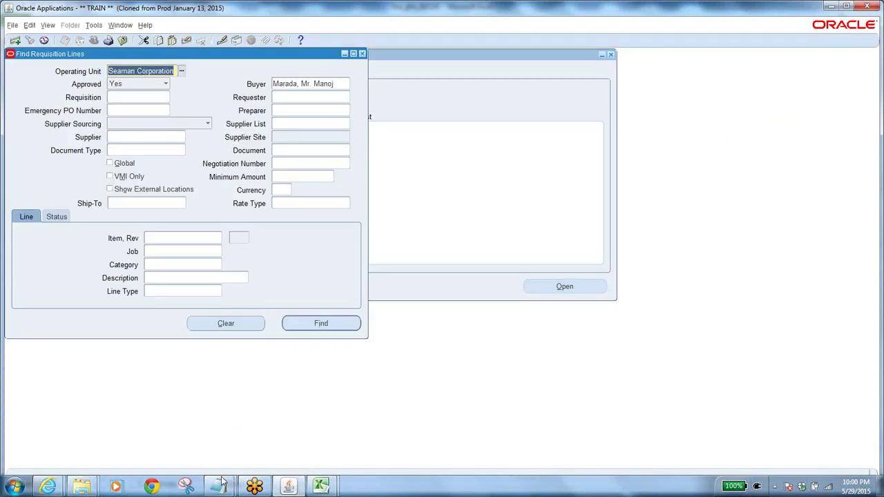
# Switch to the classes trails notes, select the PR number 14959, and return to Oracle Applications.
pyautogui.moveTo(223, 486)
pyautogui.click(263, 435)
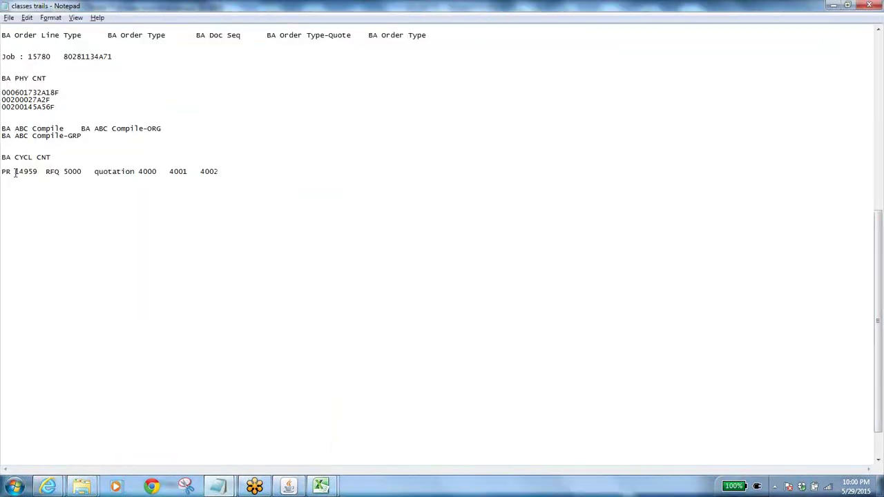
pyautogui.moveTo(14, 172); pyautogui.dragTo(34, 170)
pyautogui.hotkey('alt', 'Tab')
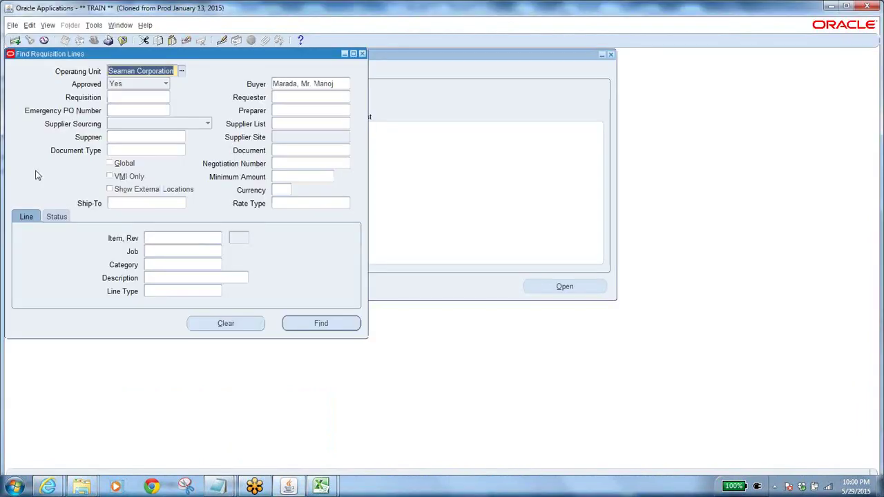
# Clear the default search criteria and find the requisition lines for requisition 14959.
pyautogui.click(217, 326)
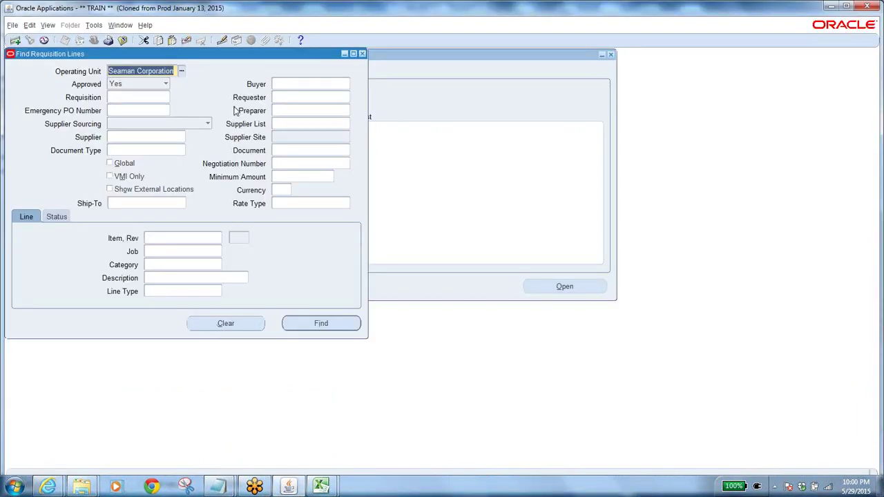
pyautogui.click(135, 97)
pyautogui.write('14959')
pyautogui.press('Tab')
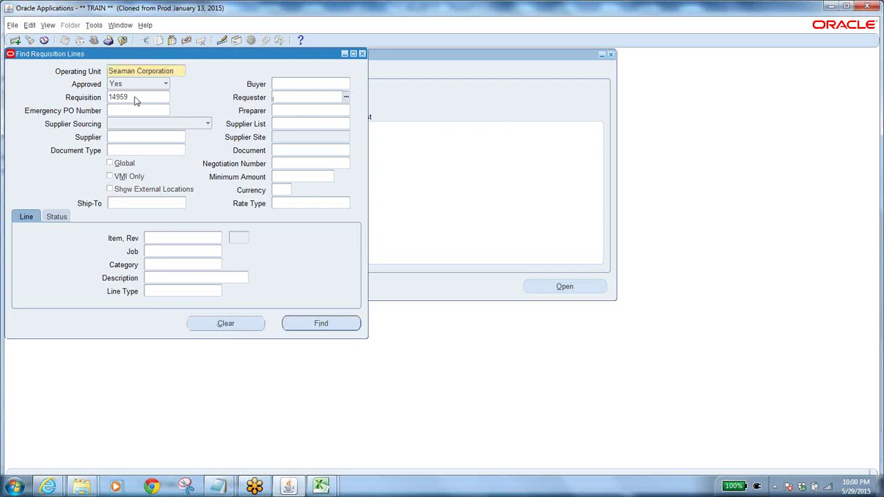
pyautogui.click(322, 324)
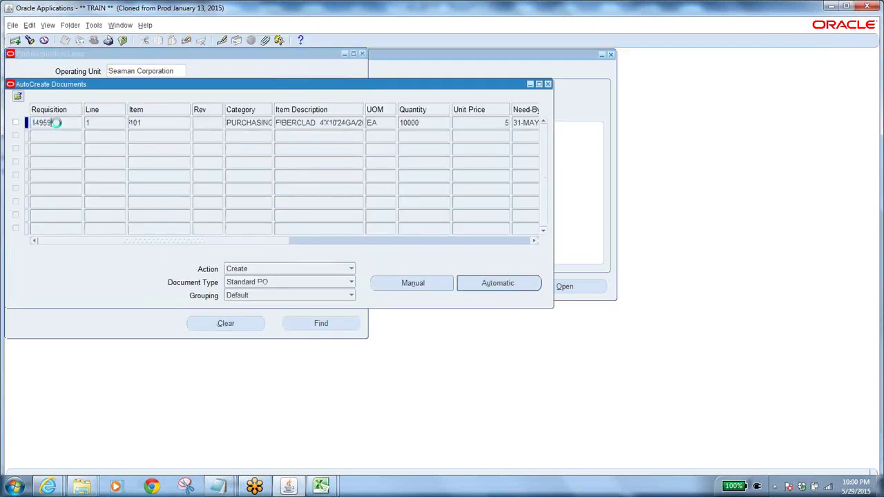
# Select the requisition line for item 101 and start automatic creation of a Standard PO.
pyautogui.click(16, 122)
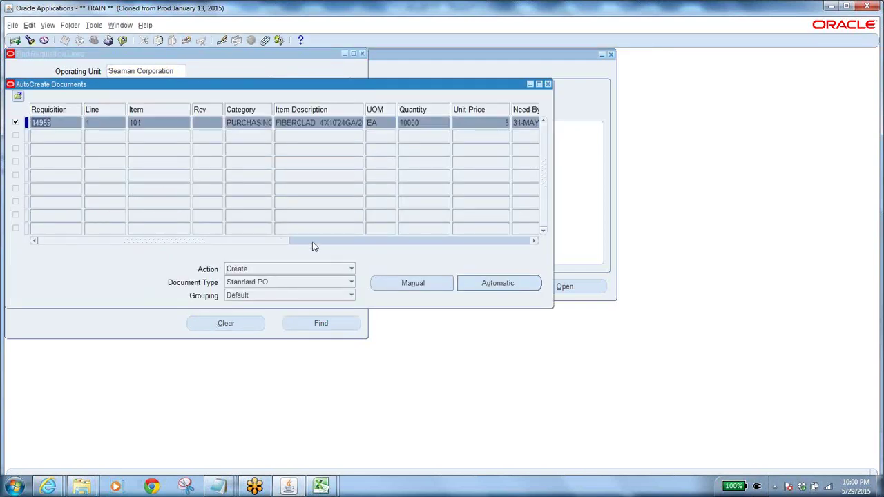
pyautogui.click(334, 280)
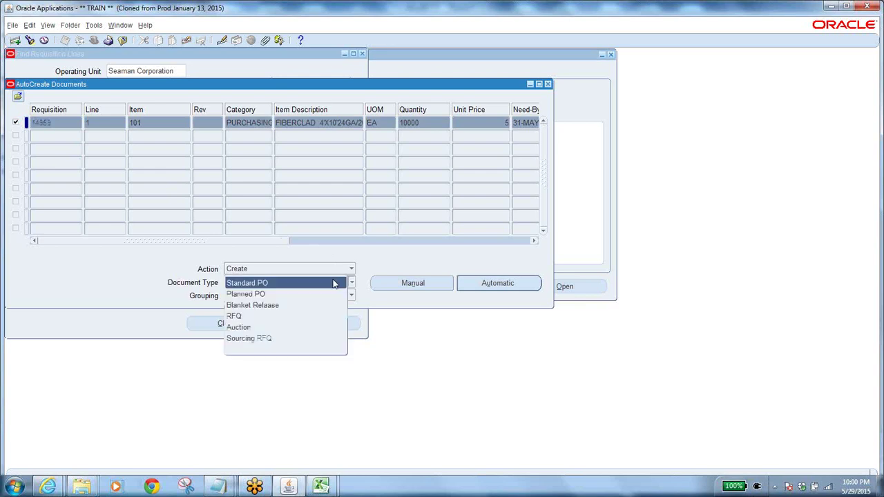
pyautogui.click(248, 284)
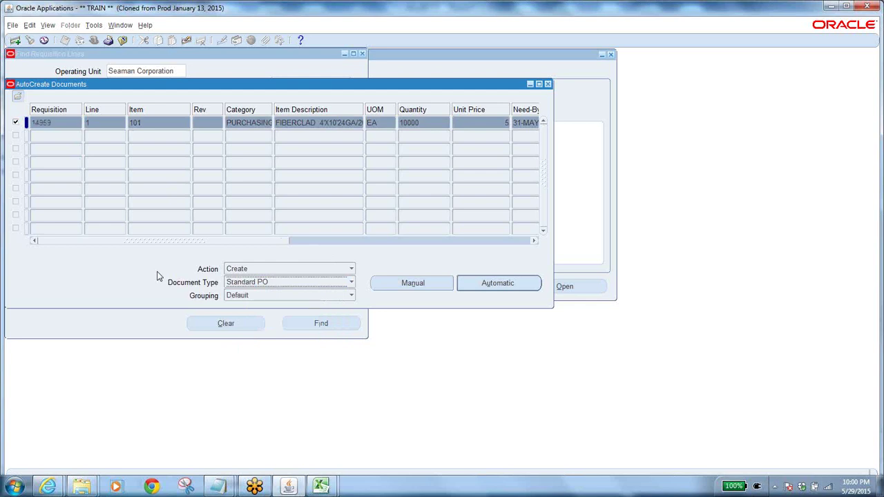
pyautogui.click(507, 285)
pyautogui.click(436, 239)
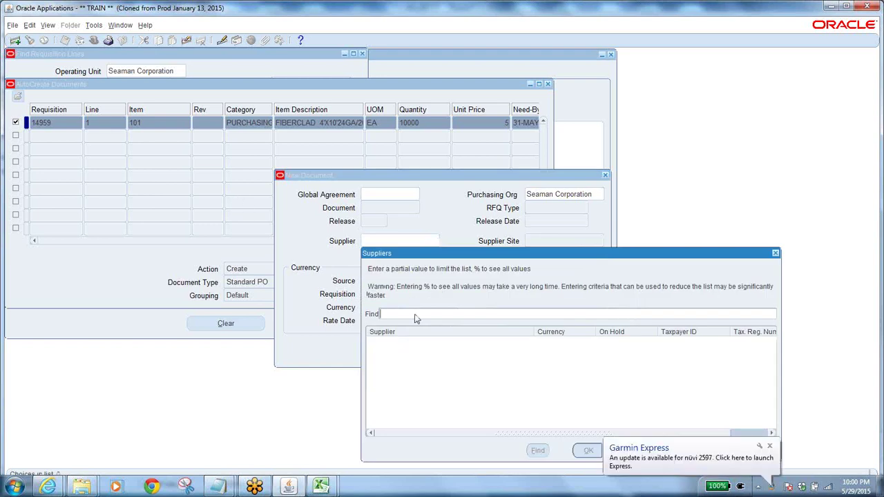
pyautogui.write('%')
pyautogui.press('Return')
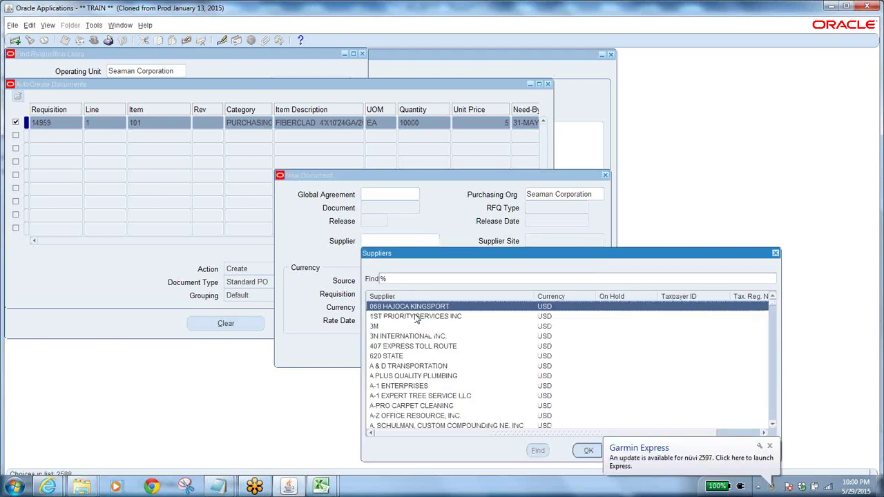
# Switch to the exported fnd_gfm_563259 Excel sheet, copy the supplier name A & D TRANSPORTATION, and return to Oracle Applications.
pyautogui.moveTo(321, 486)
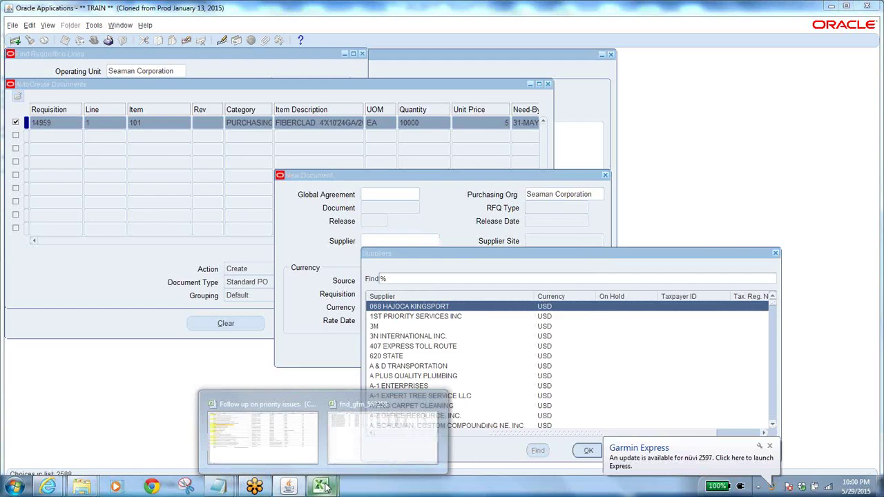
pyautogui.click(324, 448)
pyautogui.click(70, 159)
pyautogui.hotkey('ctrl', 'c')
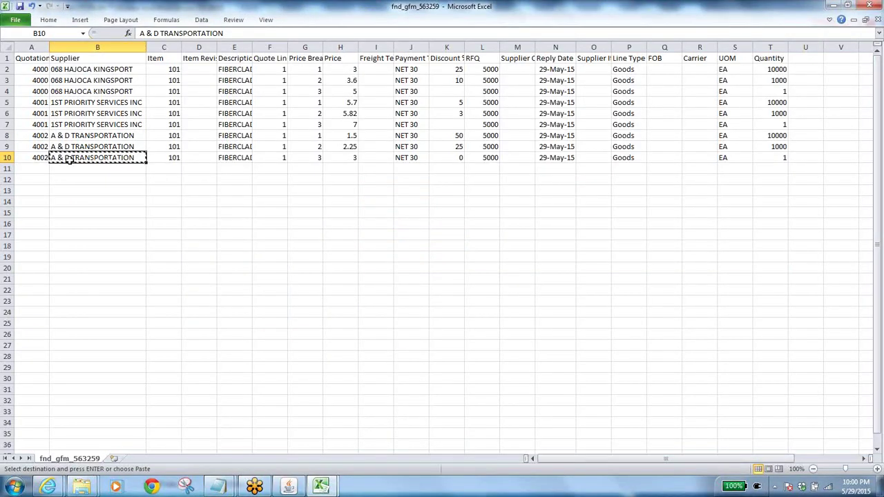
pyautogui.hotkey('alt', 'Tab')
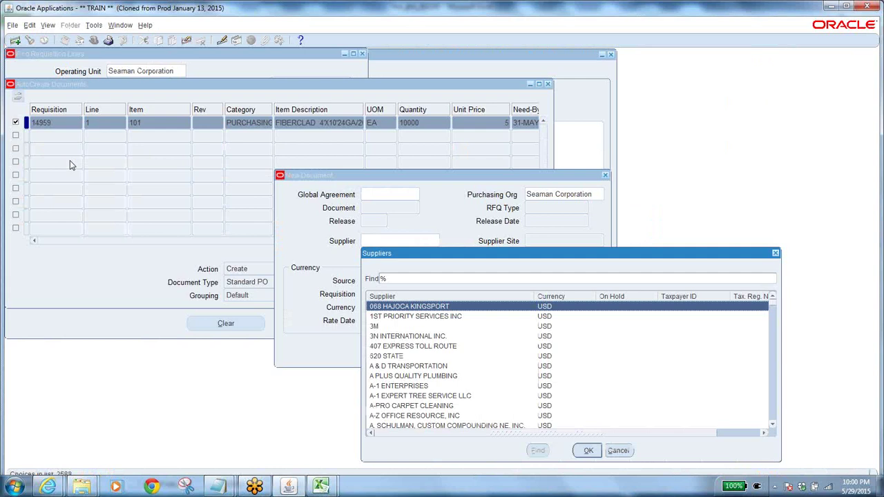
# Set the new document's supplier to A & D TRANSPORTATION and create the purchase order.
pyautogui.click(618, 451)
pyautogui.click(436, 242)
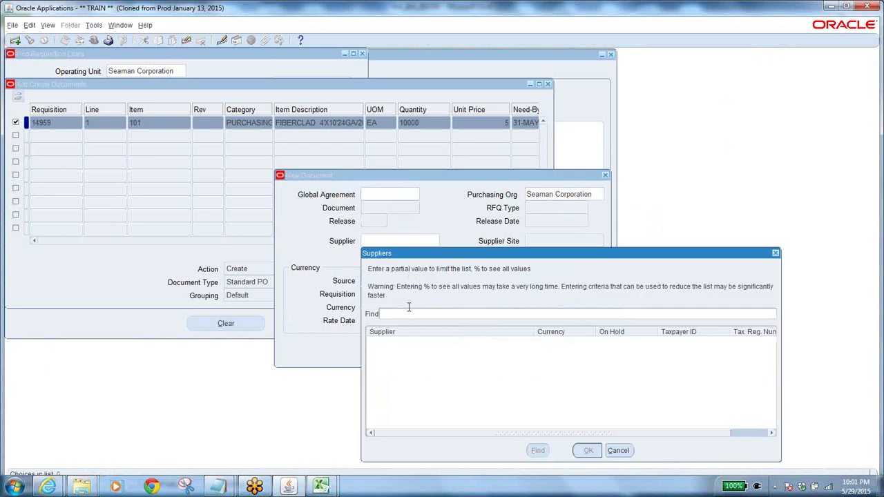
pyautogui.hotkey('ctrl', 'v')
pyautogui.click(539, 450)
pyautogui.click(579, 451)
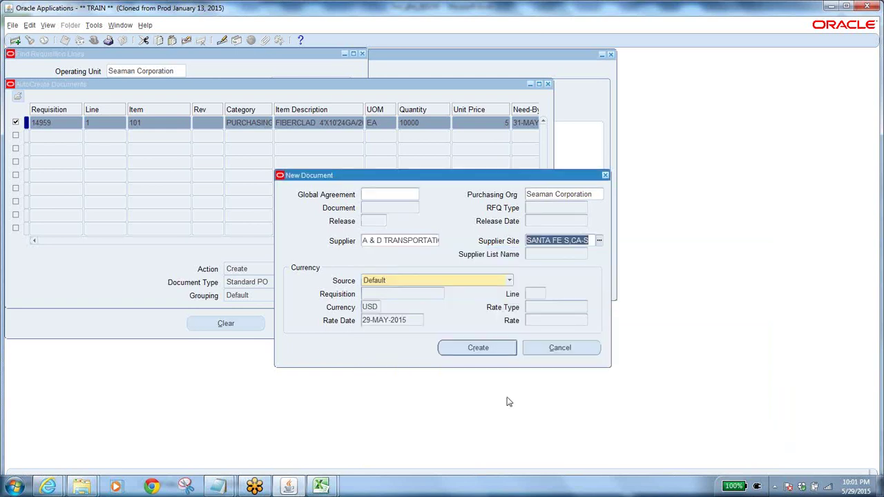
pyautogui.click(496, 351)
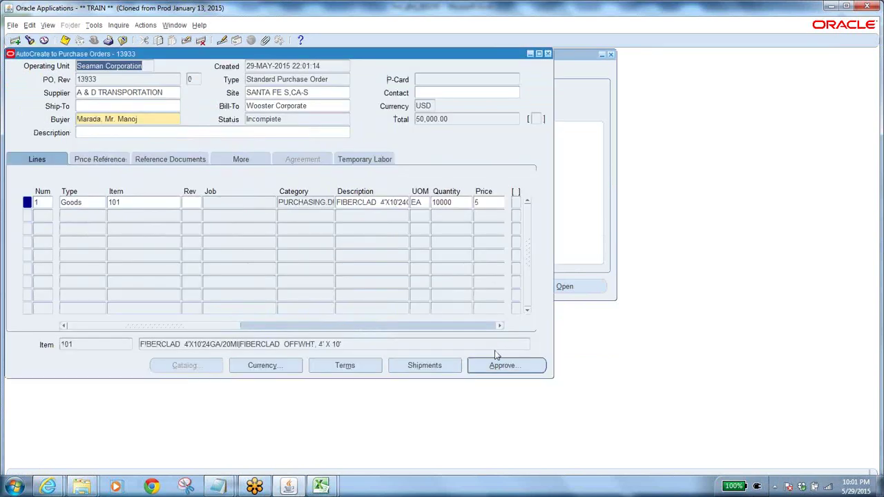
# Set the purchase order's Ship-To location to Wooster Plant and save the order.
pyautogui.click(300, 117)
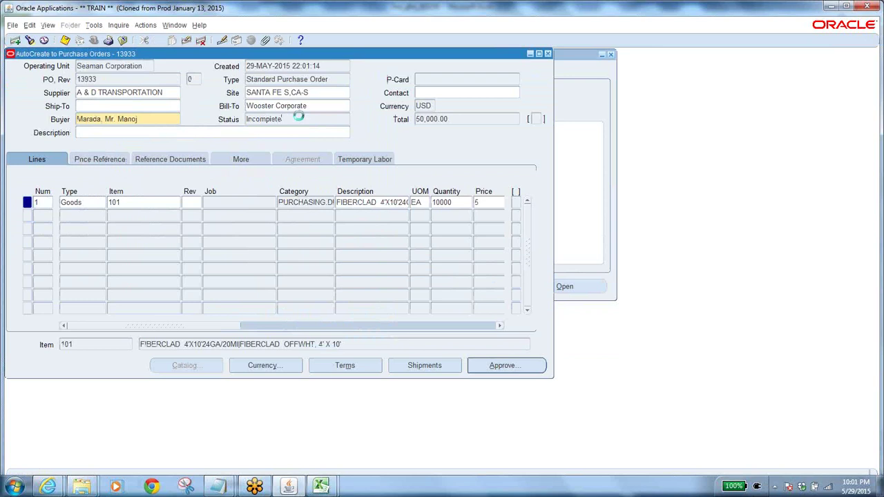
pyautogui.click(164, 97)
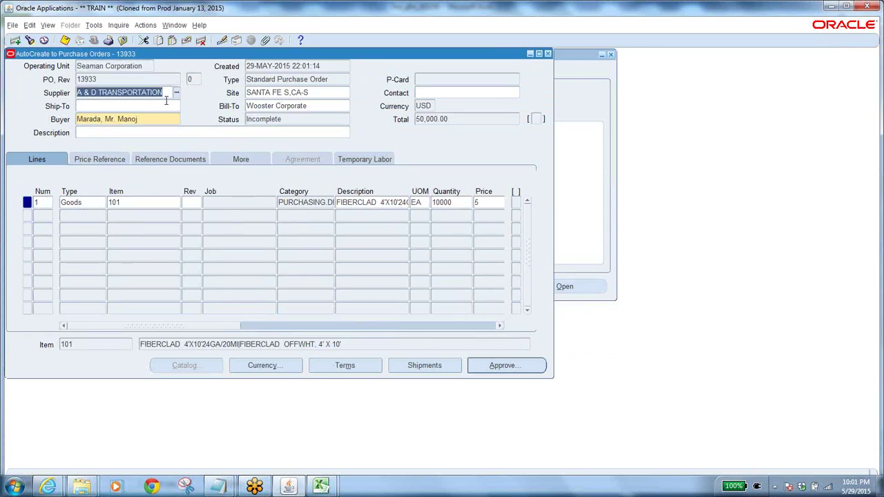
pyautogui.click(145, 105)
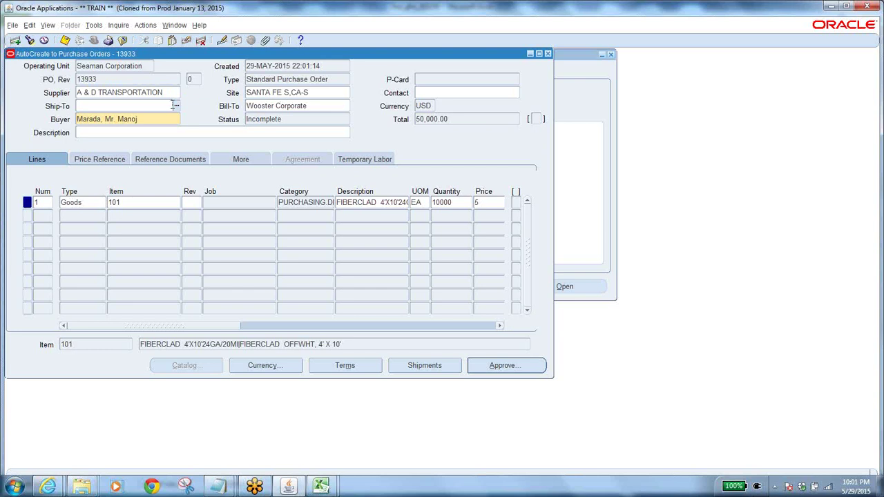
pyautogui.click(176, 107)
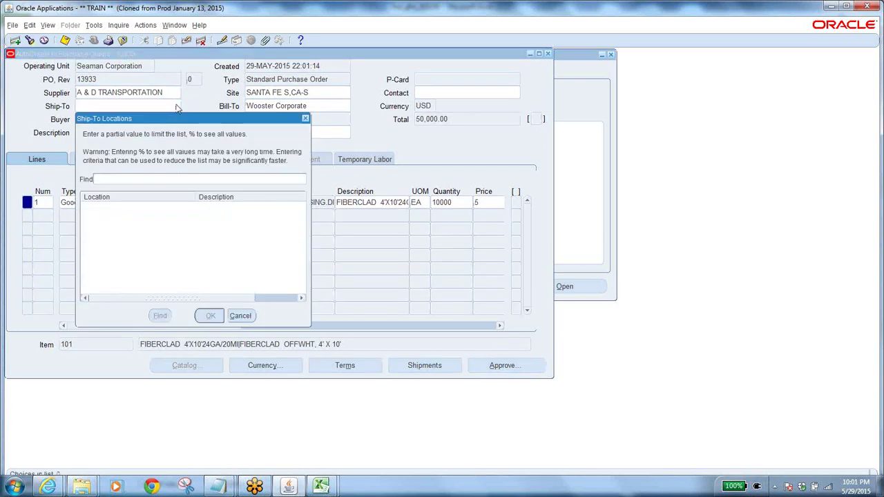
pyautogui.write('%')
pyautogui.press('Return')
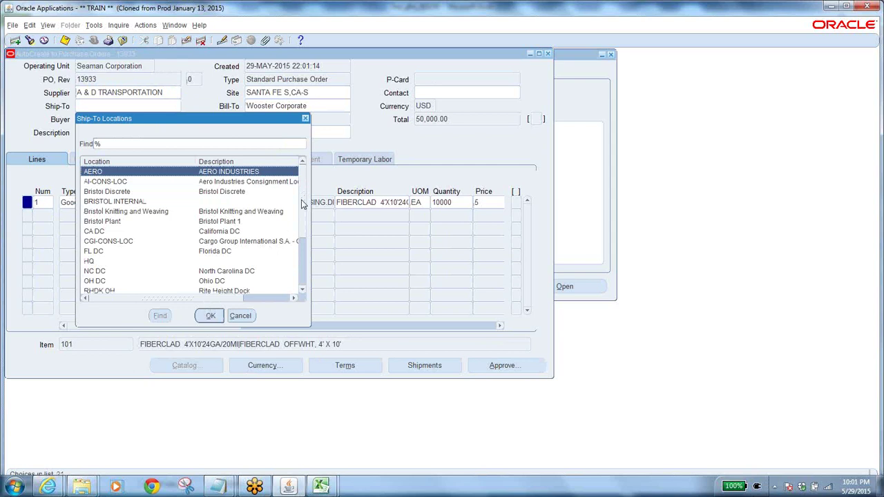
pyautogui.write('wooster %')
pyautogui.press('Return')
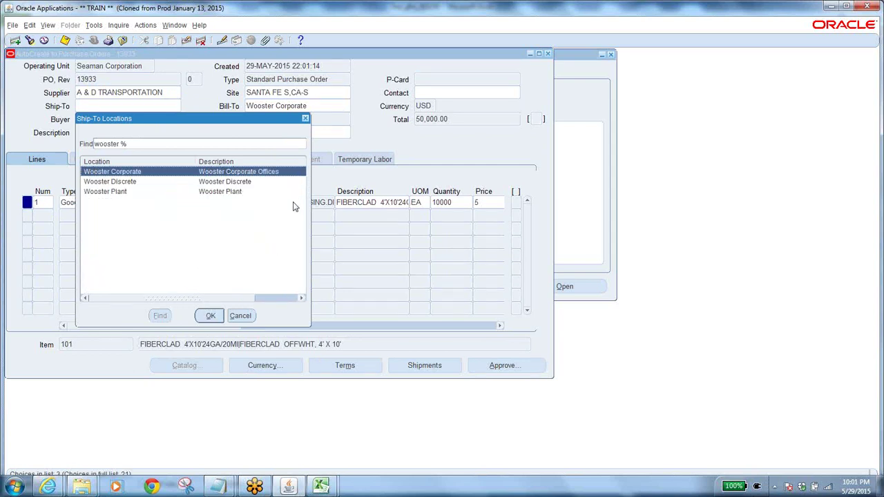
pyautogui.click(223, 193)
pyautogui.click(211, 315)
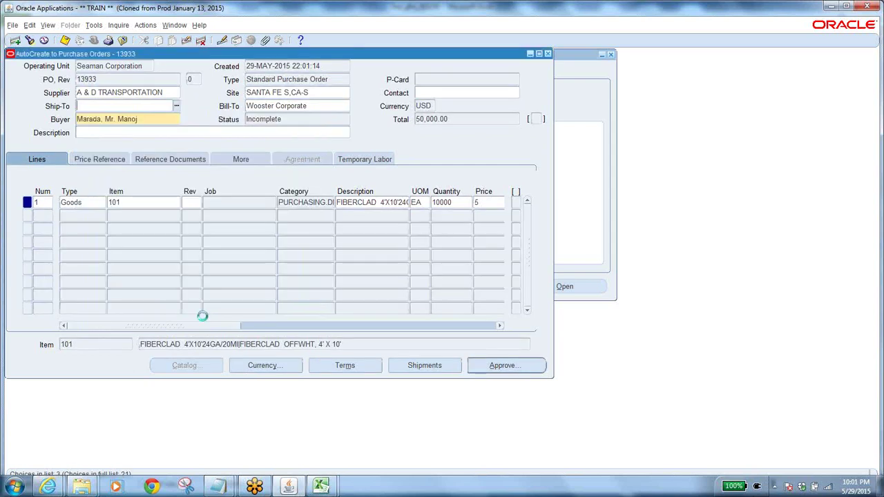
pyautogui.click(140, 105)
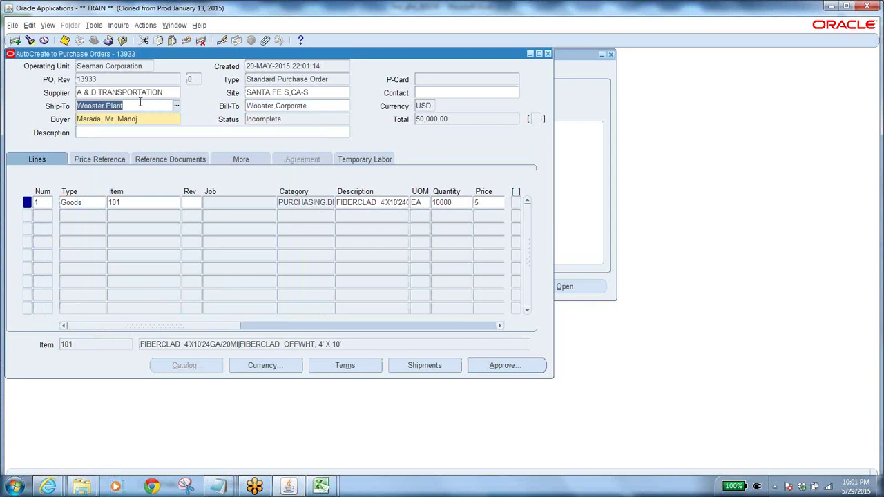
pyautogui.click(79, 41)
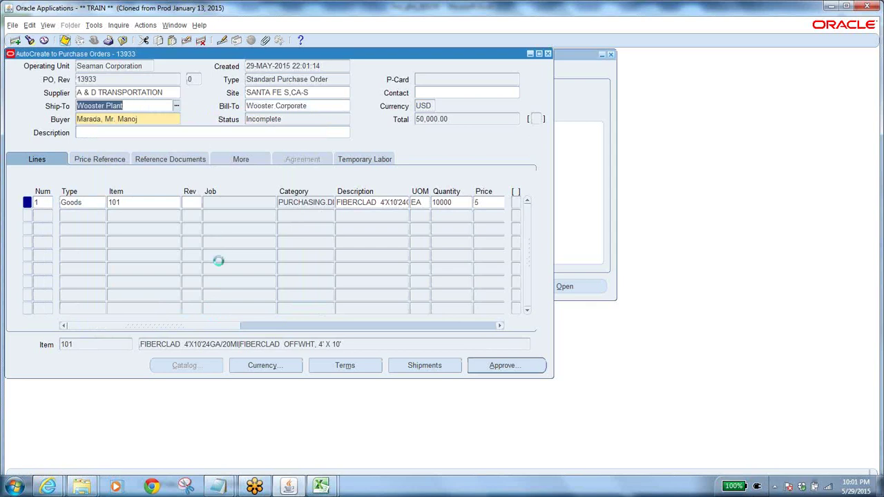
# Select the price of the item 101 line and open the supplier catalog in Select Price Only mode.
pyautogui.click(148, 204)
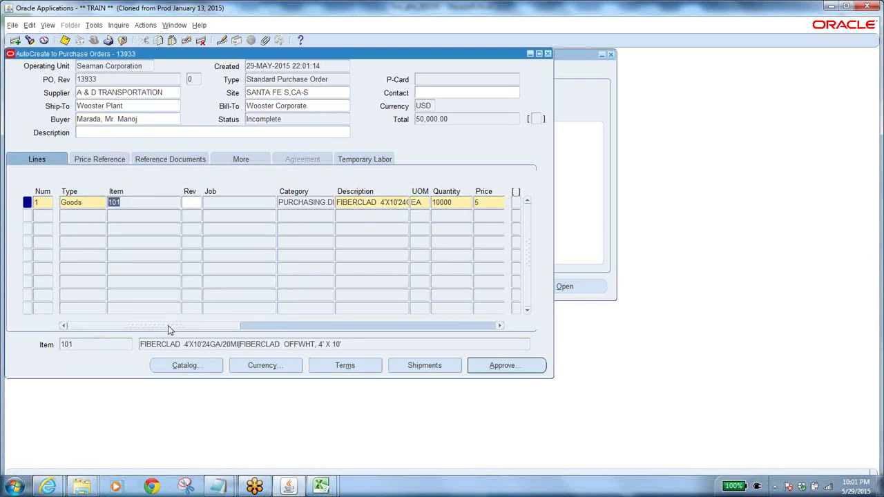
pyautogui.moveTo(171, 330); pyautogui.dragTo(224, 326)
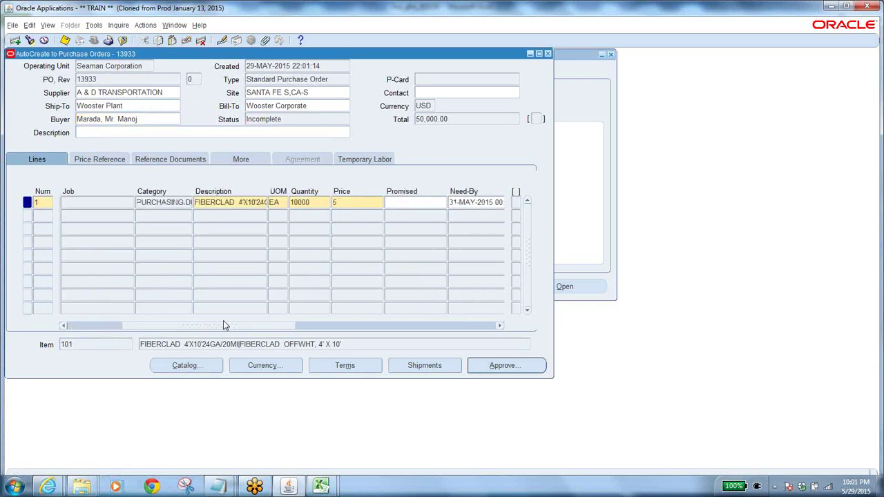
pyautogui.click(350, 202)
pyautogui.click(168, 95)
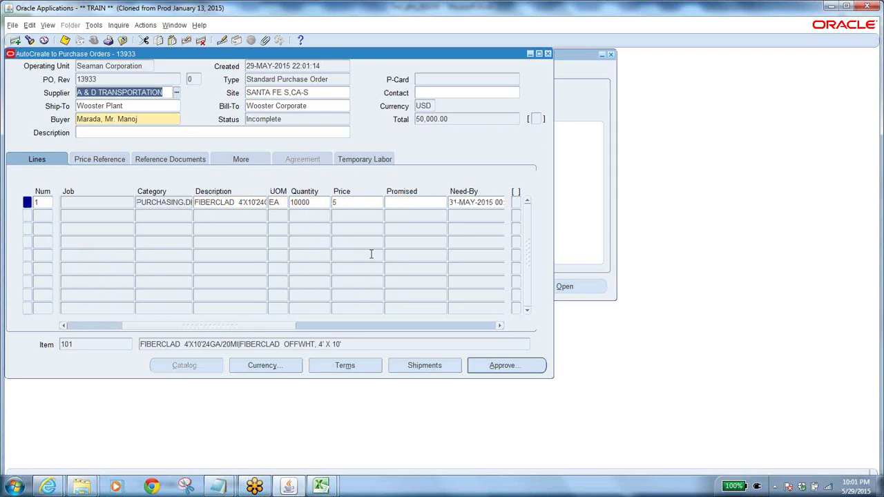
pyautogui.click(345, 202)
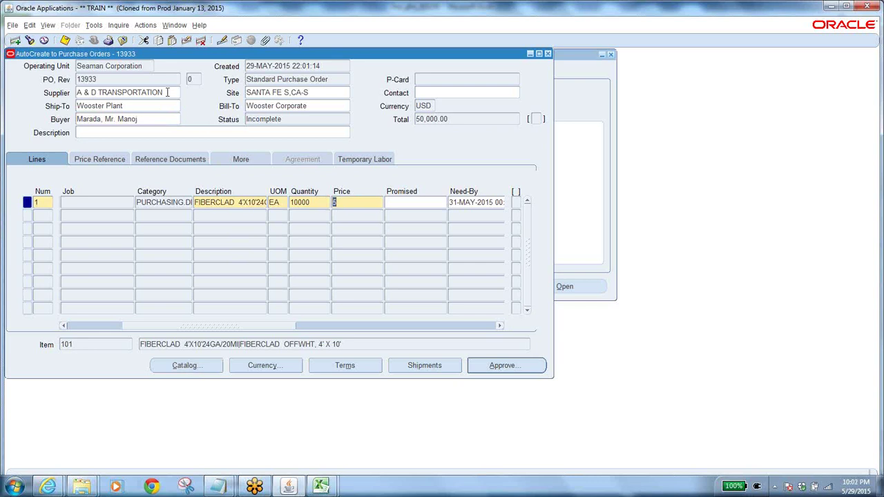
pyautogui.click(194, 370)
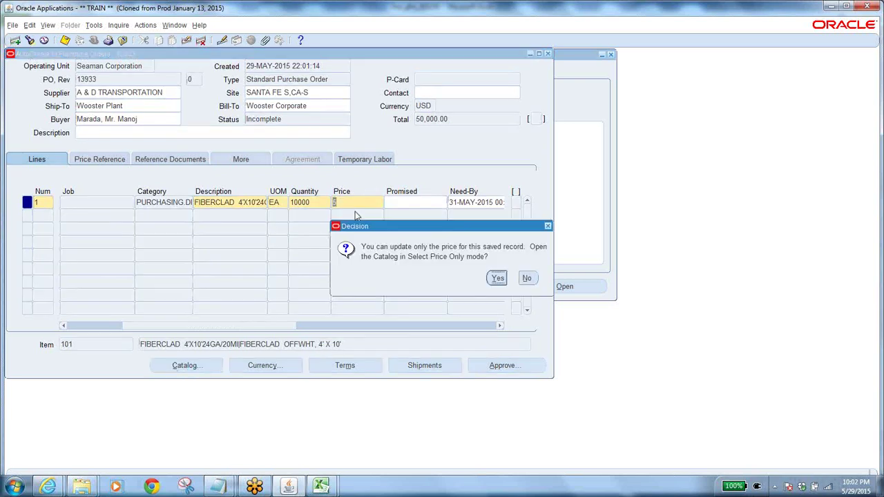
pyautogui.click(498, 278)
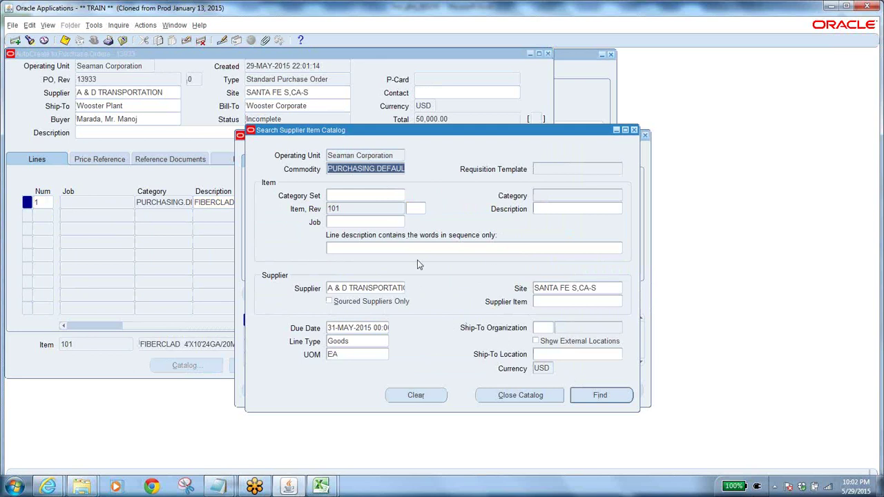
# Clear the catalog search criteria, find the negotiated sources for item 101, and examine their break quantities and break prices.
pyautogui.click(417, 398)
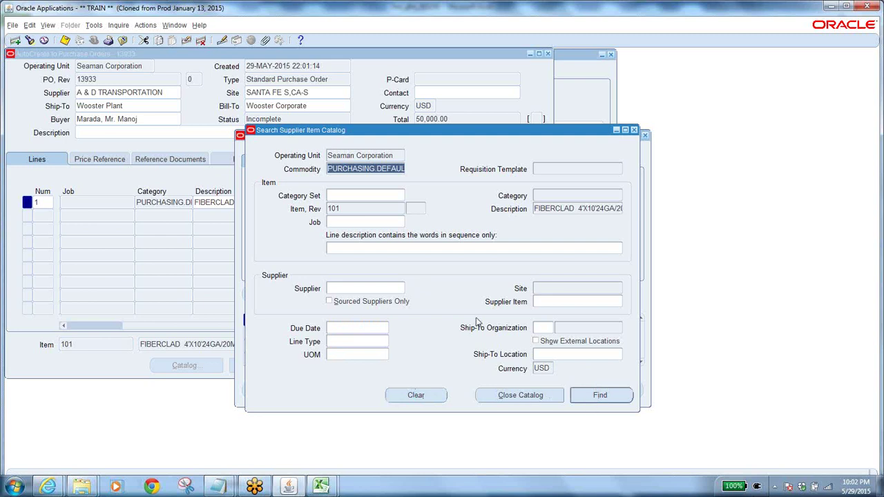
pyautogui.click(588, 398)
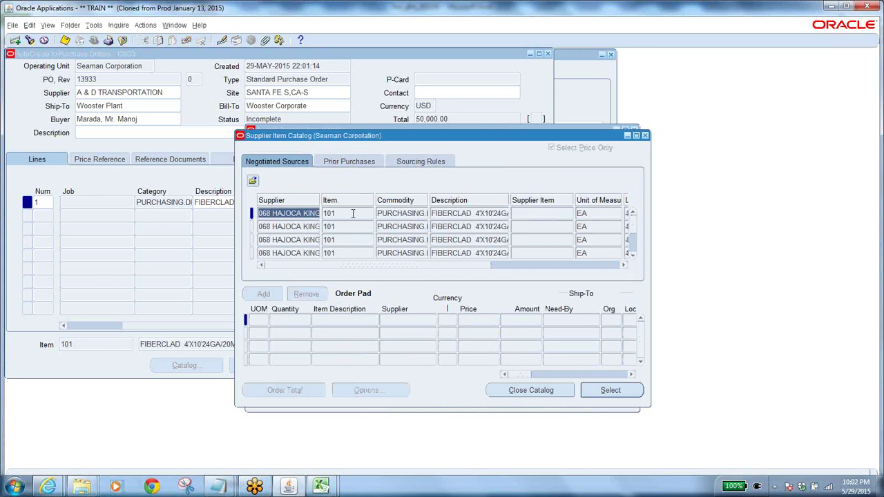
pyautogui.click(346, 214)
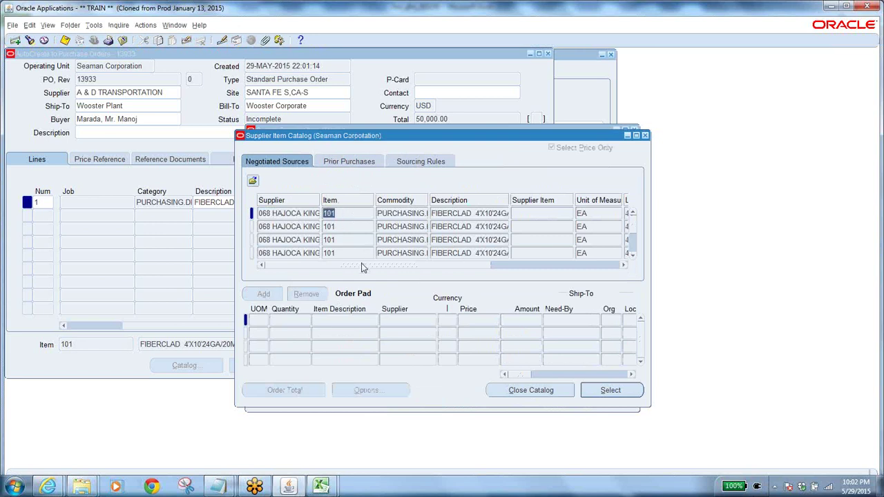
pyautogui.moveTo(364, 268); pyautogui.dragTo(544, 291)
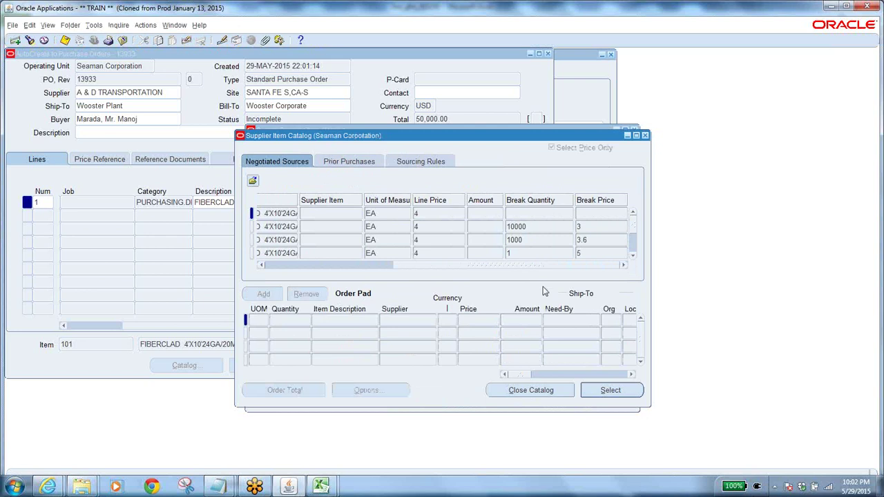
# Compare the line prices, break quantities and break prices of the remaining negotiated sources for item 101.
pyautogui.click(635, 257)
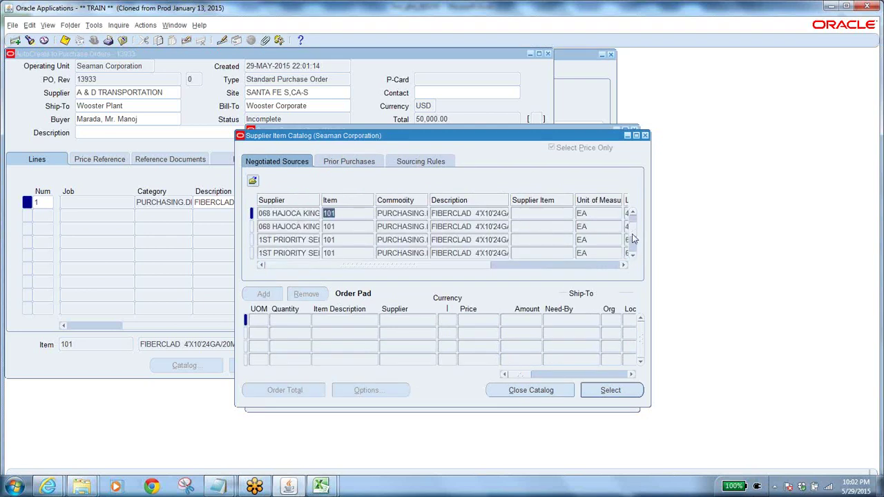
pyautogui.click(598, 268)
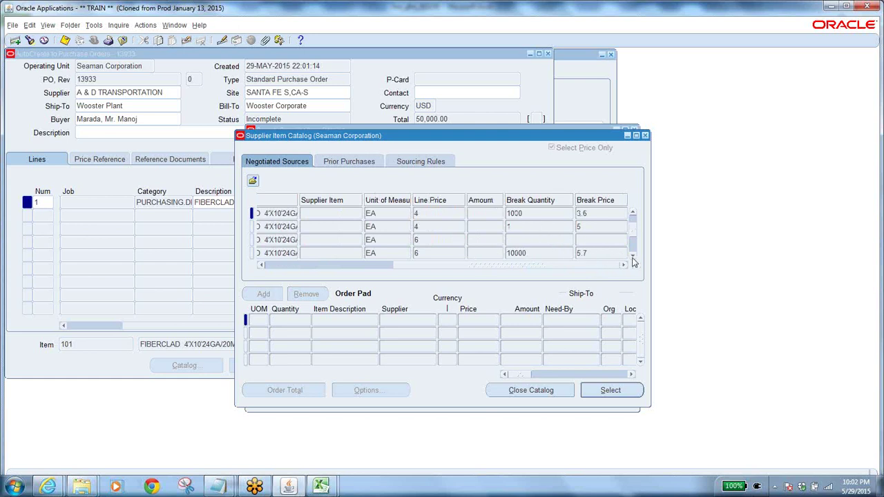
pyautogui.click(422, 253)
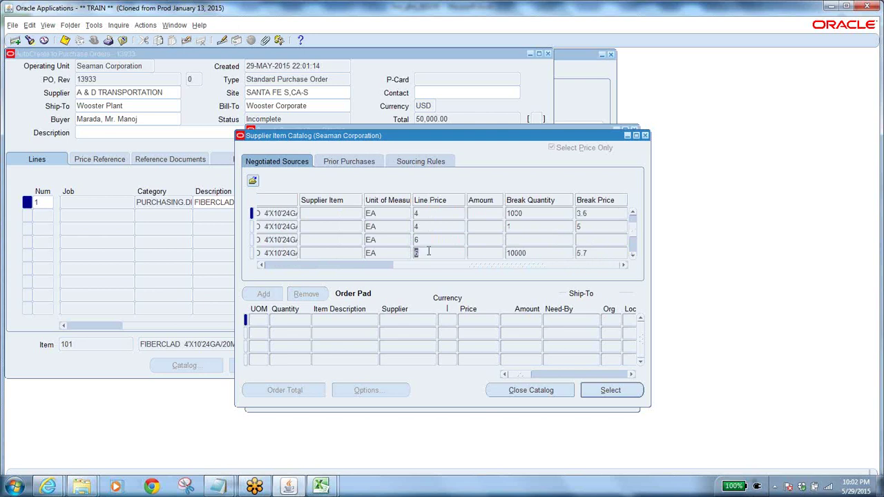
pyautogui.click(609, 255)
pyautogui.scroll(2, 636, 222)
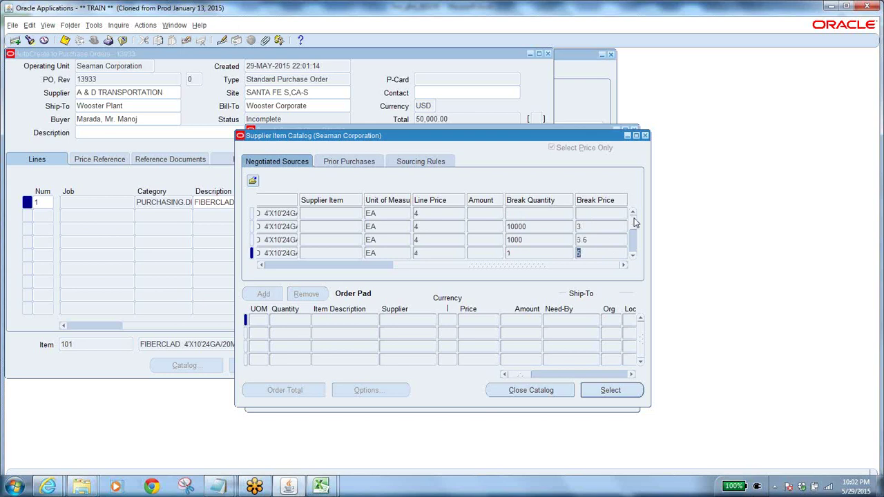
pyautogui.click(634, 257)
pyautogui.click(633, 257)
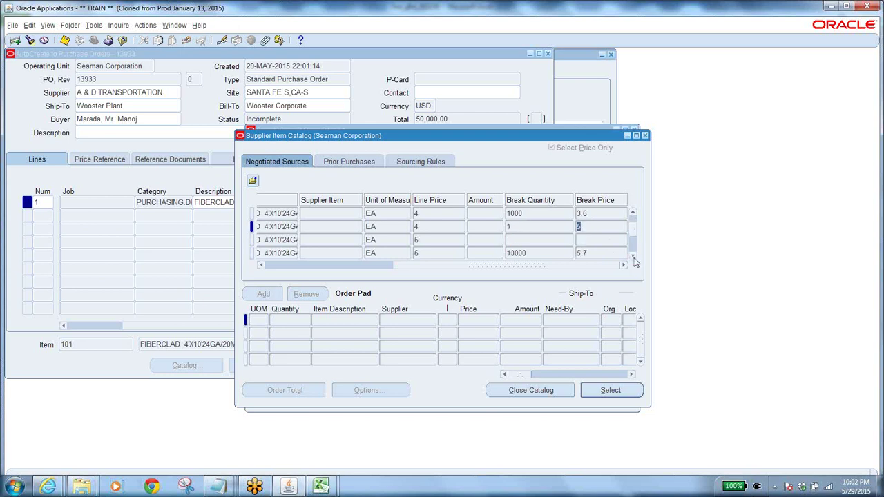
pyautogui.click(634, 258)
pyautogui.click(634, 257)
pyautogui.click(634, 258)
pyautogui.click(634, 257)
pyautogui.click(633, 257)
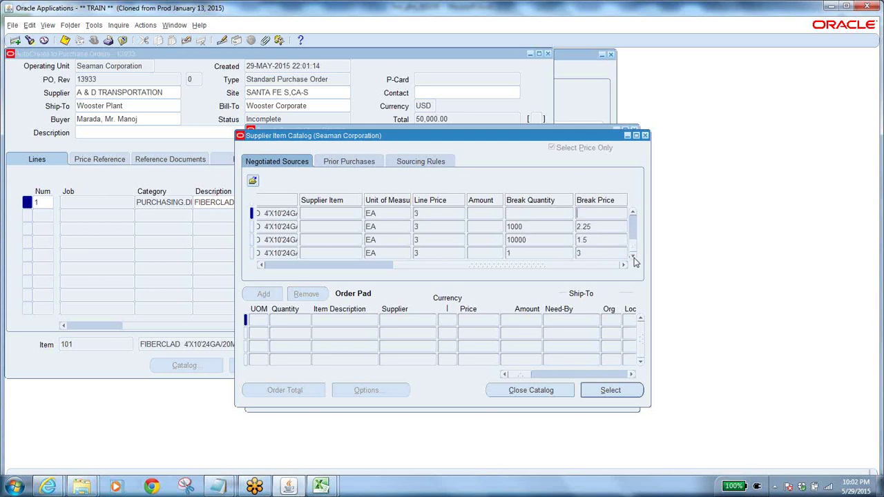
# Apply the catalog's 1.5 break price for quantity 10000 to the purchase order line and save the order.
pyautogui.click(598, 239)
pyautogui.click(611, 390)
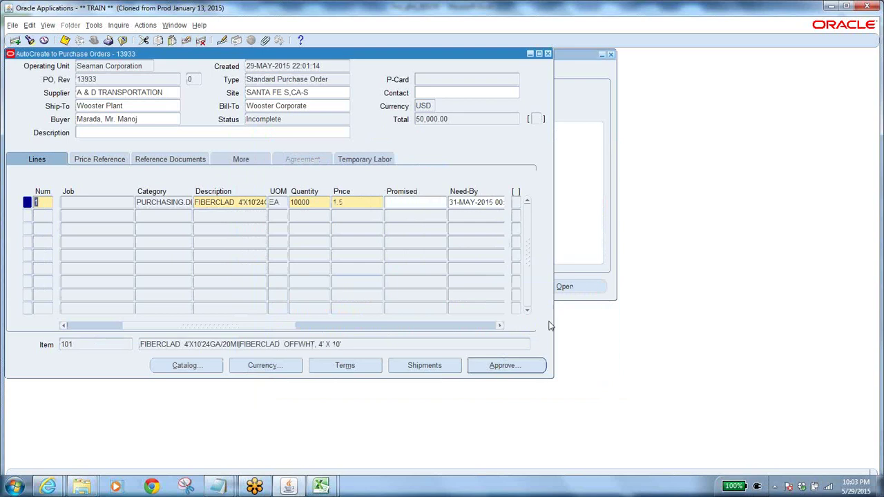
pyautogui.doubleClick(347, 202)
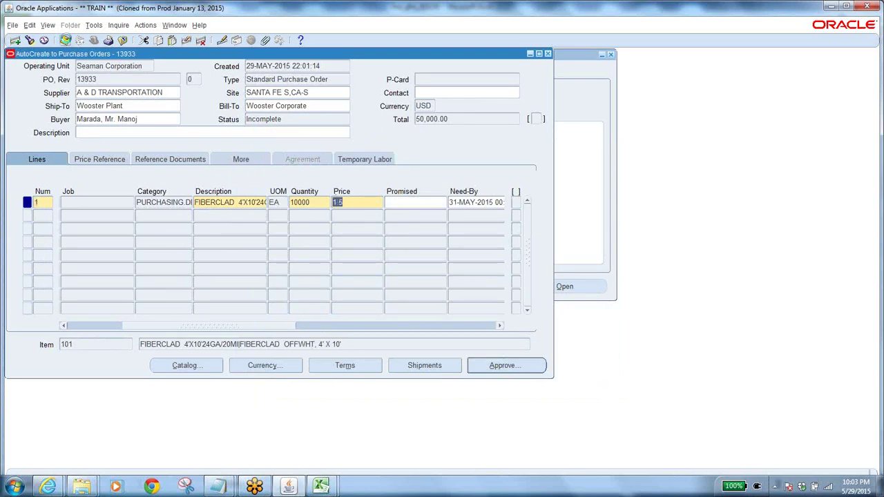
pyautogui.click(65, 40)
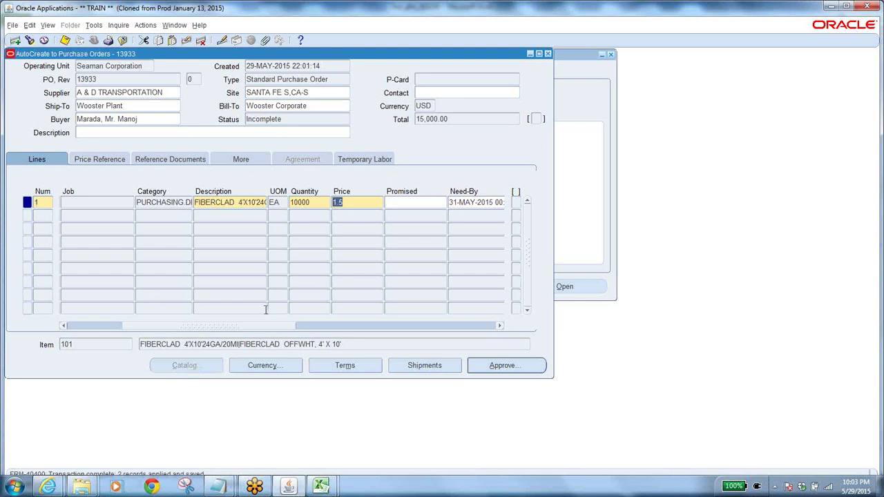
# Open the line's shipments, set the Bristol Plant shipment's quantity to 2500, and add a second shipment for Wooster Plant.
pyautogui.moveTo(261, 329); pyautogui.dragTo(205, 326)
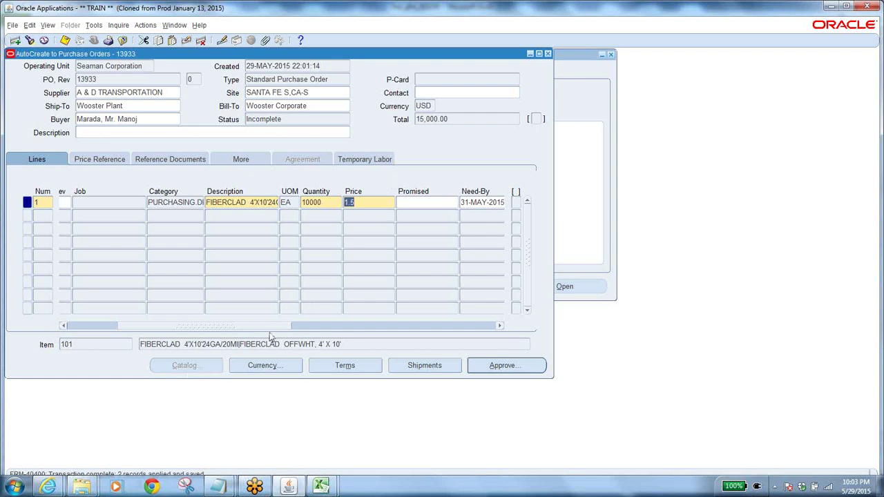
pyautogui.click(419, 366)
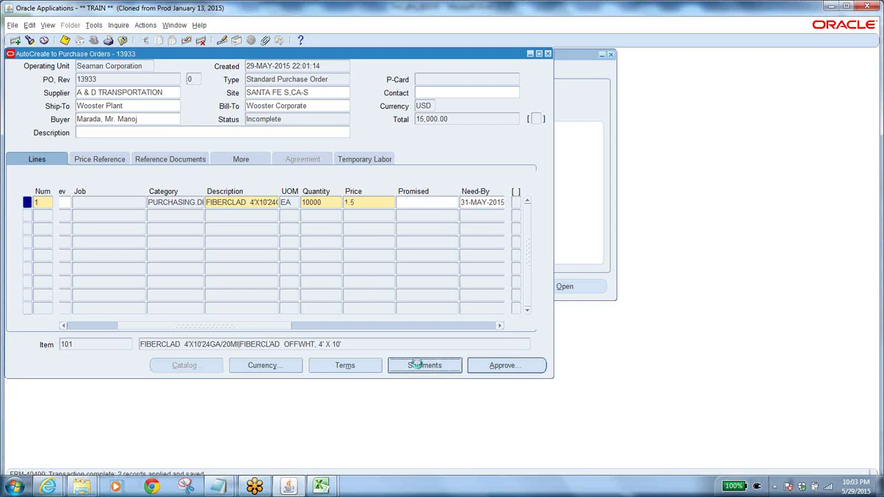
pyautogui.doubleClick(197, 141)
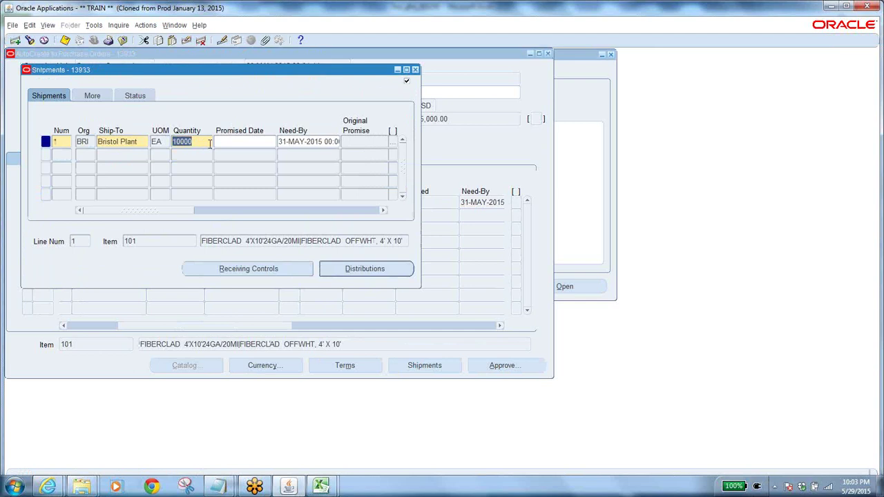
pyautogui.write('2500')
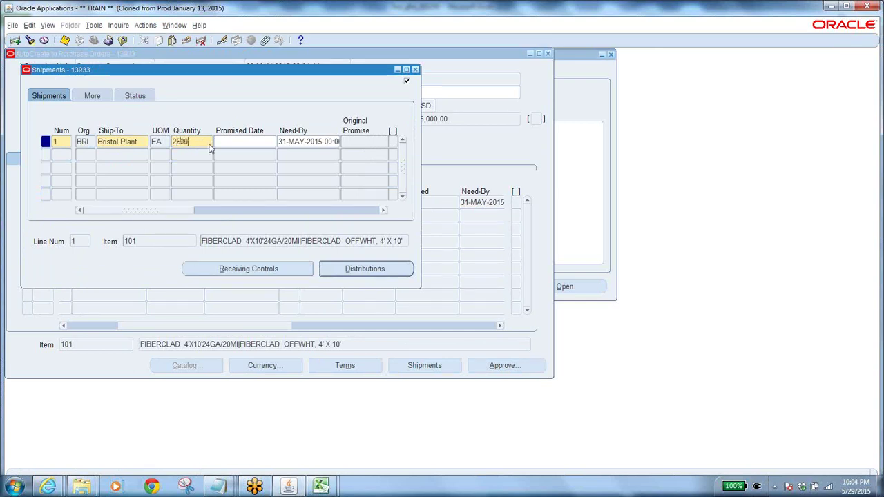
pyautogui.click(197, 153)
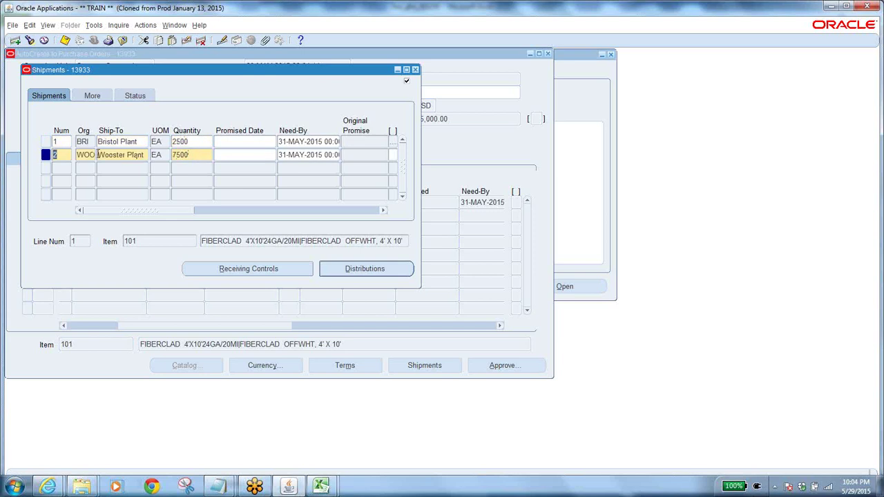
pyautogui.click(199, 154)
pyautogui.click(92, 167)
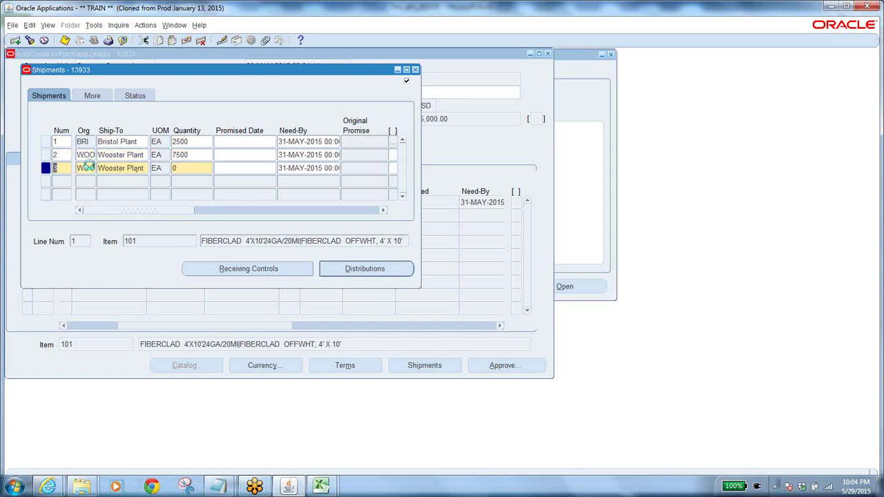
pyautogui.click(195, 154)
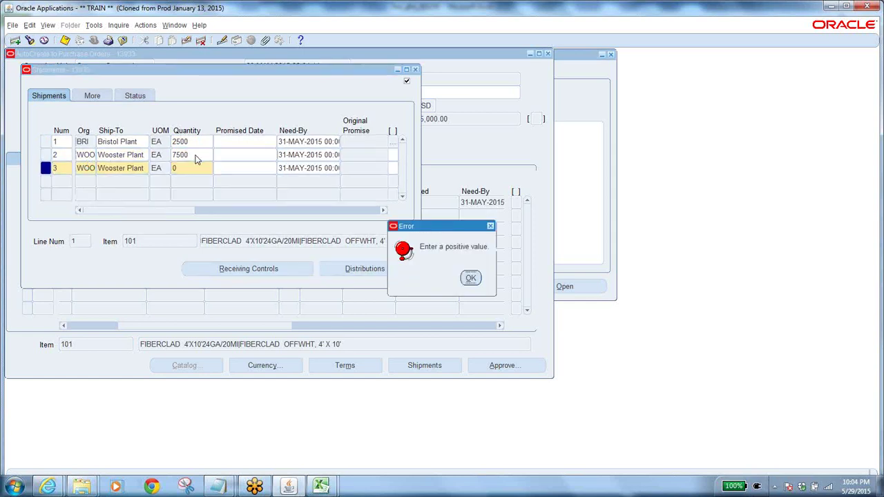
pyautogui.click(471, 277)
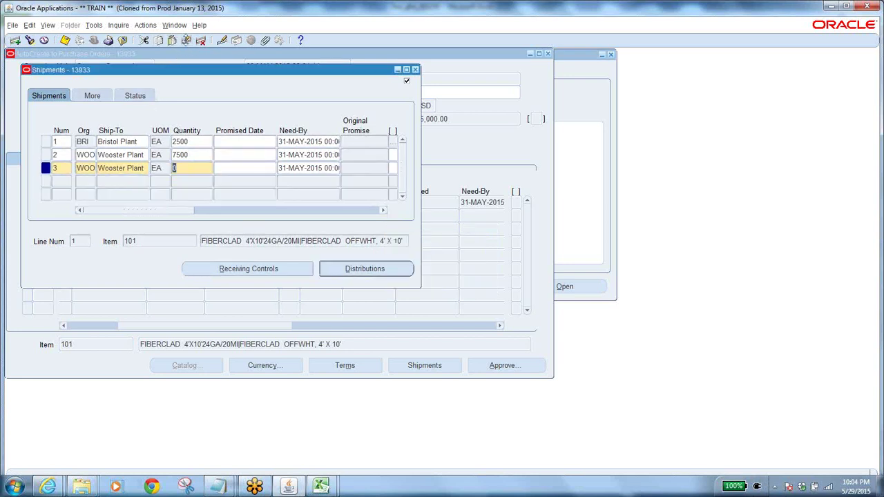
pyautogui.click(186, 41)
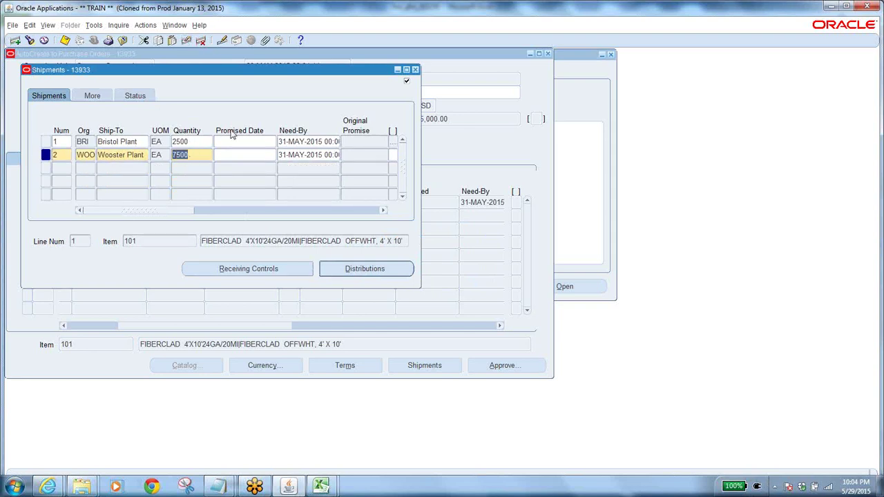
# Set the Wooster Plant shipment's quantity to 4500 and add a third shipment for the remaining quantity.
pyautogui.write('500')
pyautogui.press('BackSpace')
pyautogui.press('BackSpace')
pyautogui.press('BackSpace')
pyautogui.write('4500')
pyautogui.click(190, 166)
# Set the third shipment's ship-to organization to NCD-NC DC and its ship-to location to NC DC.
pyautogui.doubleClick(96, 168)
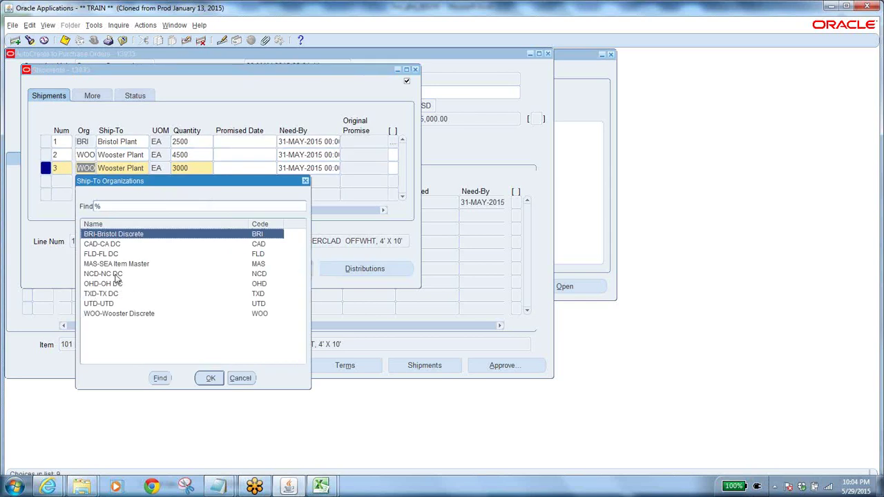
pyautogui.click(116, 274)
pyautogui.click(210, 379)
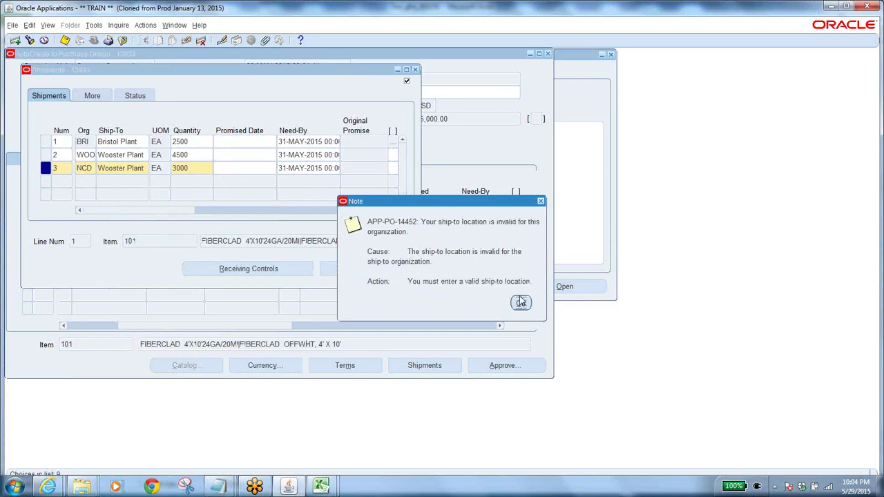
pyautogui.click(521, 302)
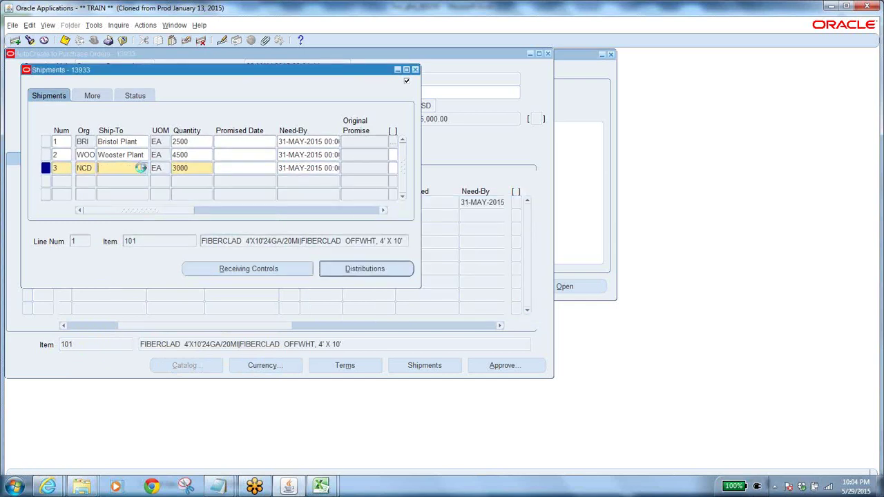
pyautogui.write('%')
pyautogui.press('Return')
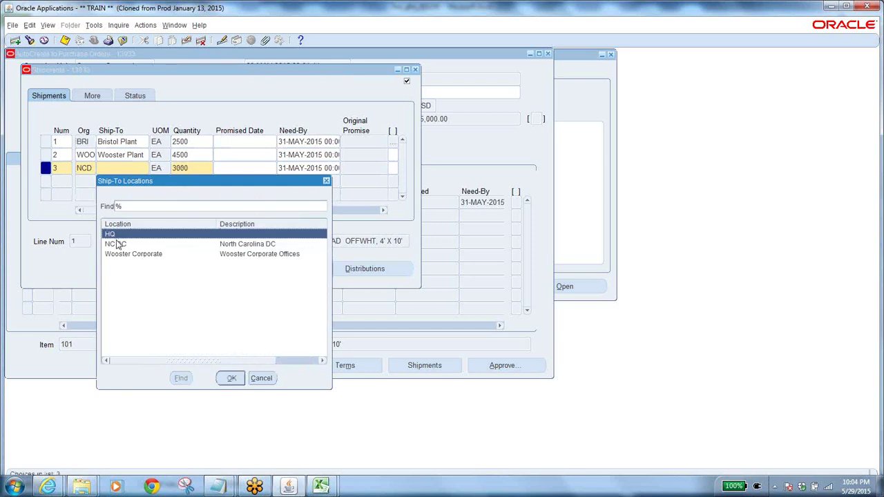
pyautogui.click(119, 244)
pyautogui.click(231, 378)
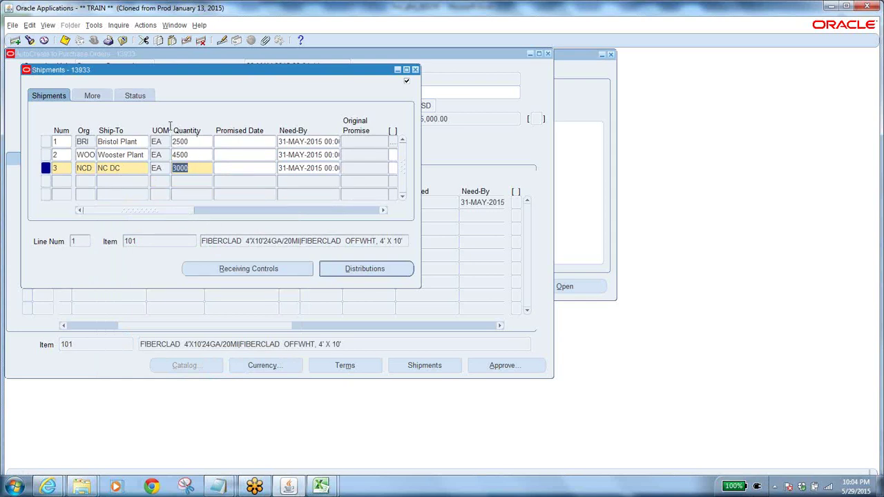
# Set the invoice match option of shipment 1 to Receipt in the additional shipment details.
pyautogui.moveTo(289, 73); pyautogui.dragTo(707, 52)
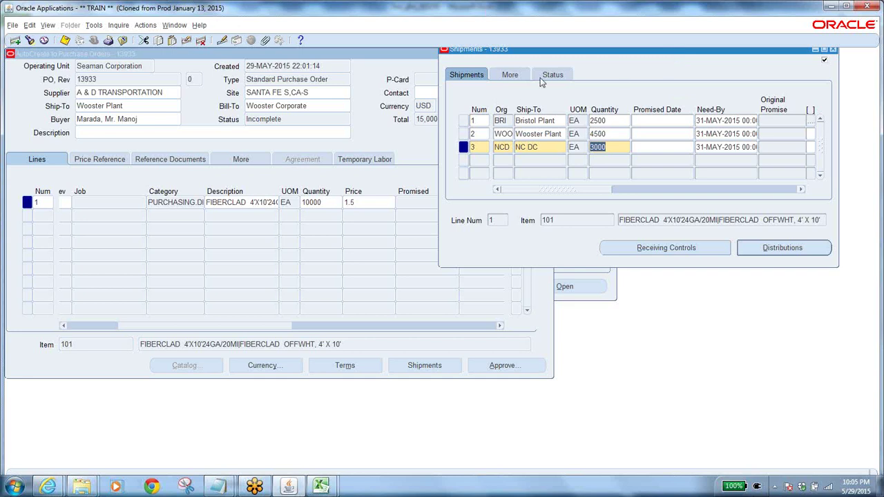
pyautogui.moveTo(576, 55); pyautogui.dragTo(236, 106)
pyautogui.click(177, 127)
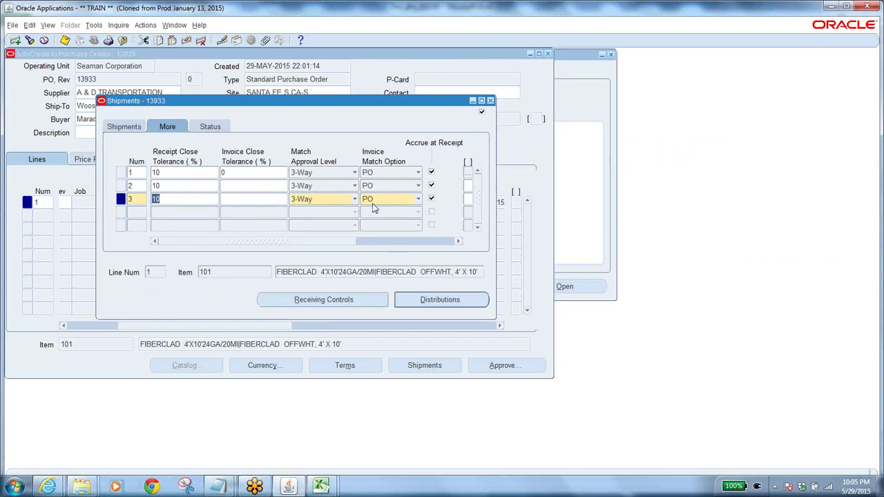
pyautogui.click(394, 174)
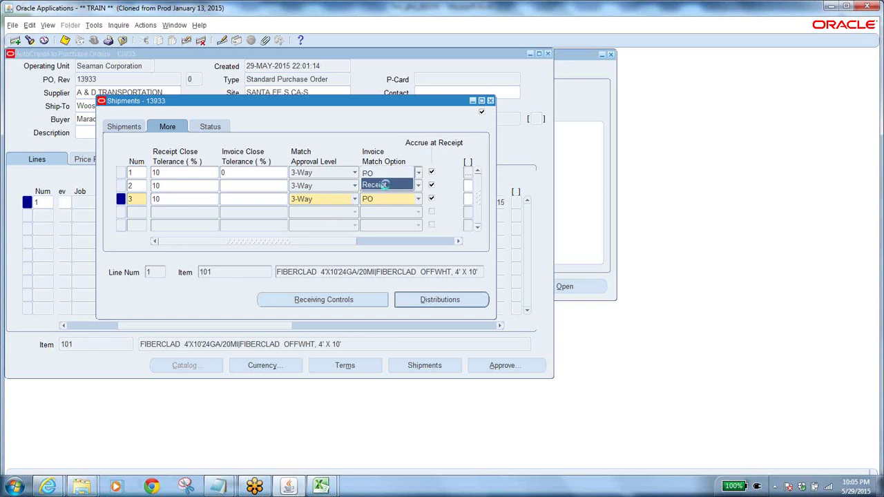
pyautogui.click(387, 185)
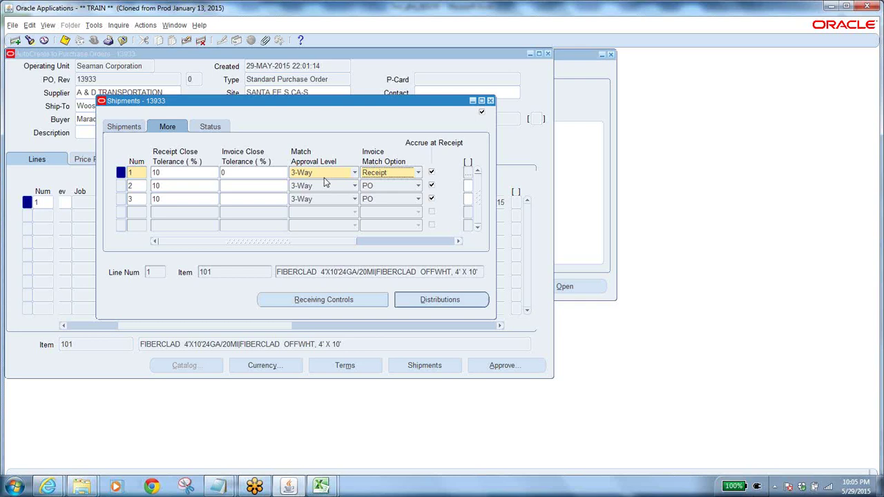
pyautogui.click(417, 173)
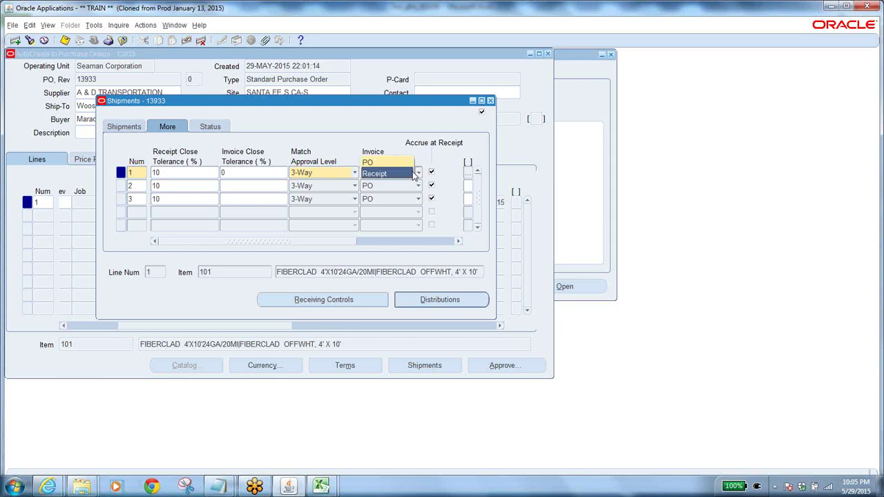
pyautogui.click(385, 163)
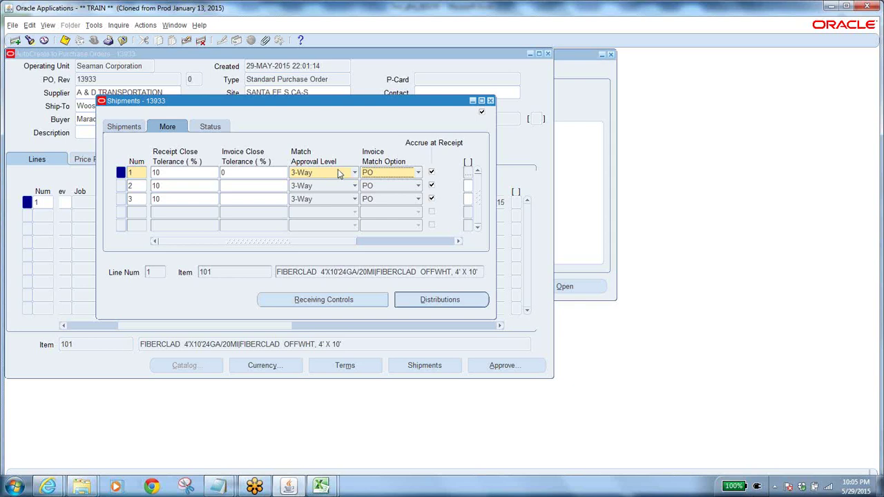
pyautogui.click(418, 173)
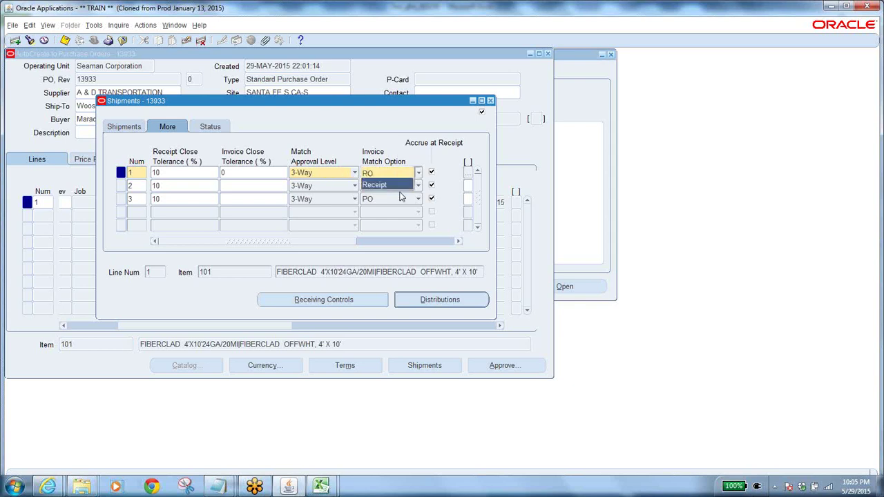
pyautogui.click(400, 183)
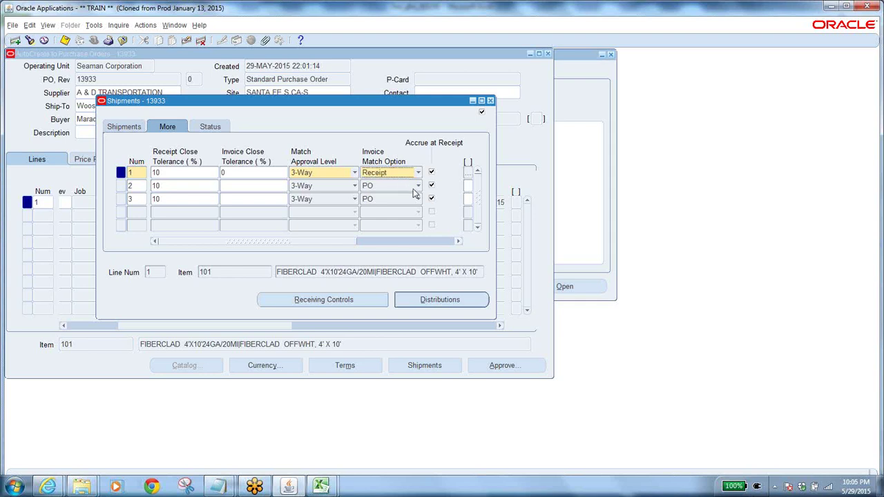
# Set the invoice match option of shipment 2 to Receipt.
pyautogui.click(418, 185)
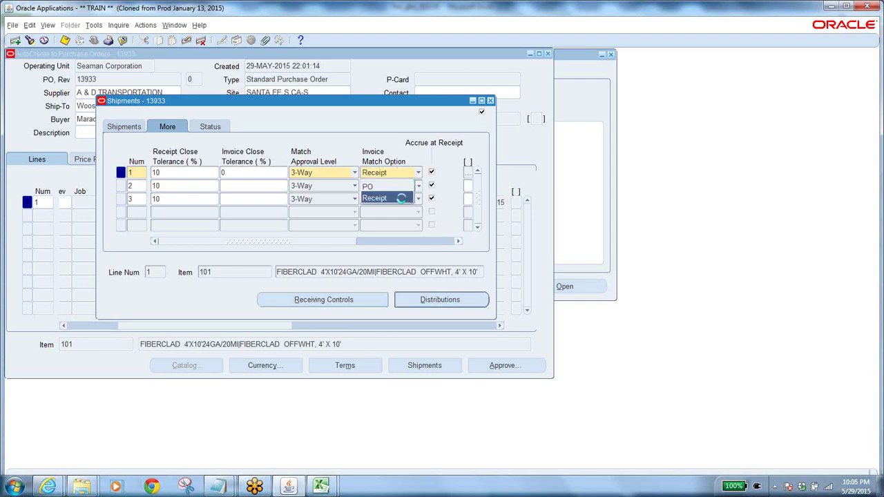
pyautogui.click(405, 198)
pyautogui.click(417, 199)
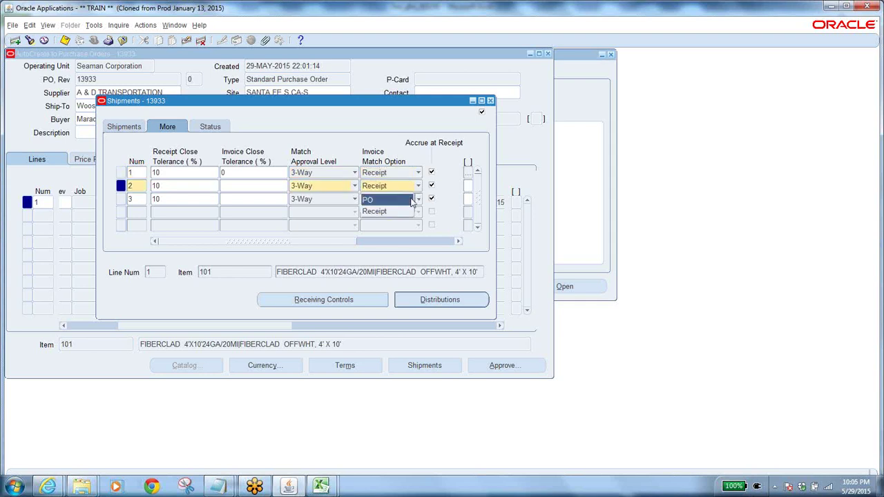
pyautogui.click(423, 148)
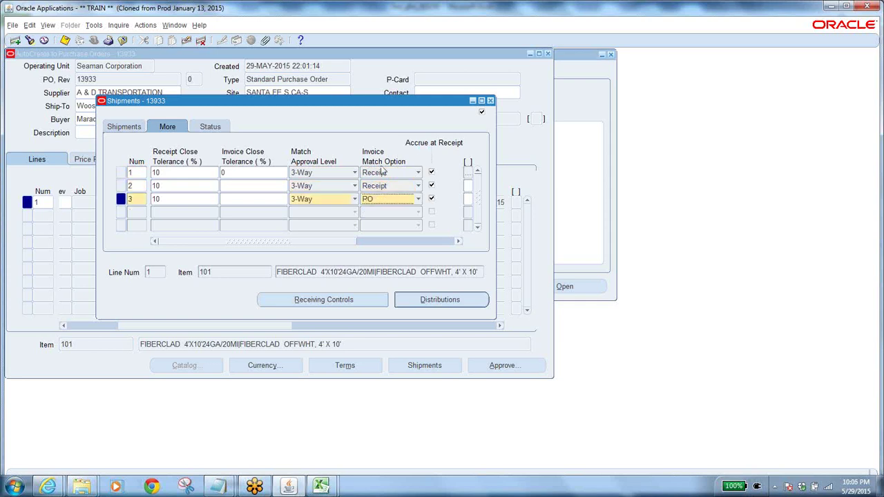
# Set the match approval level to 2-Way for shipment 3 and 4-Way for shipment 2, acknowledging the receipt routing note.
pyautogui.click(327, 200)
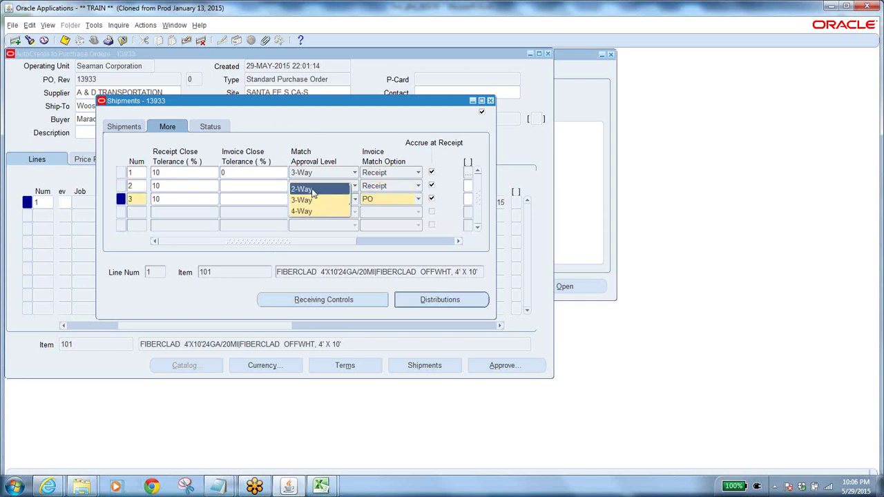
pyautogui.click(311, 189)
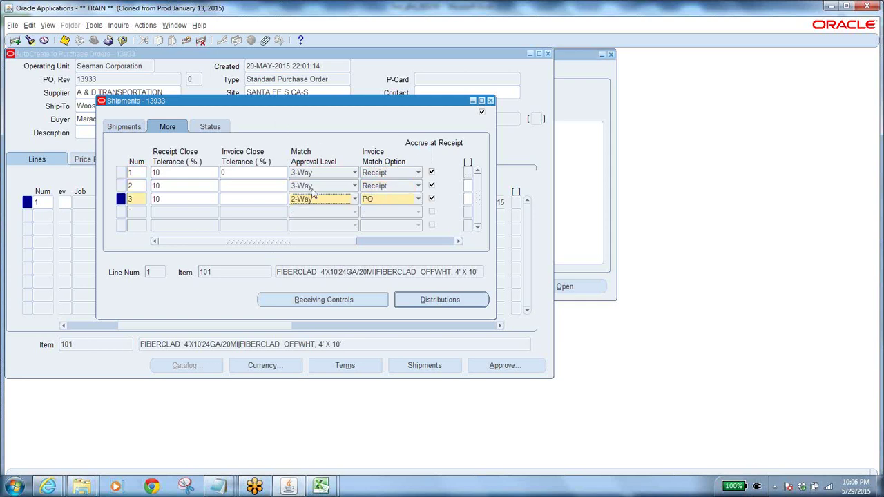
pyautogui.click(354, 198)
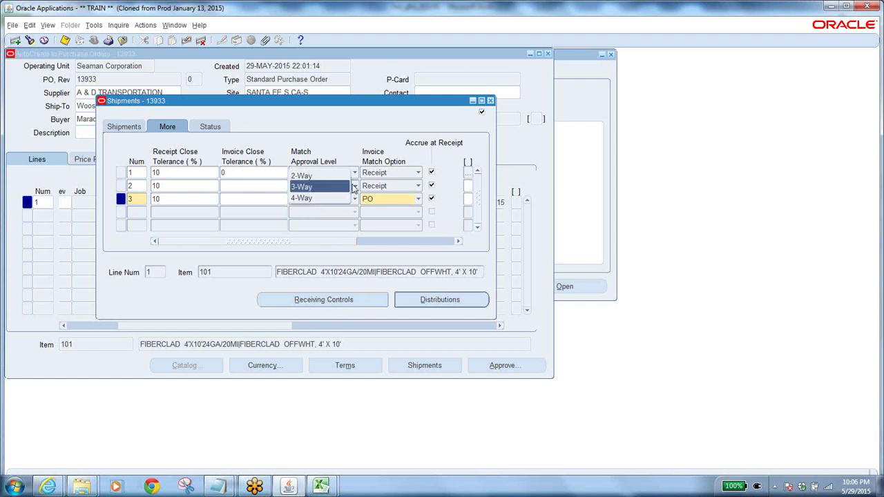
pyautogui.click(317, 199)
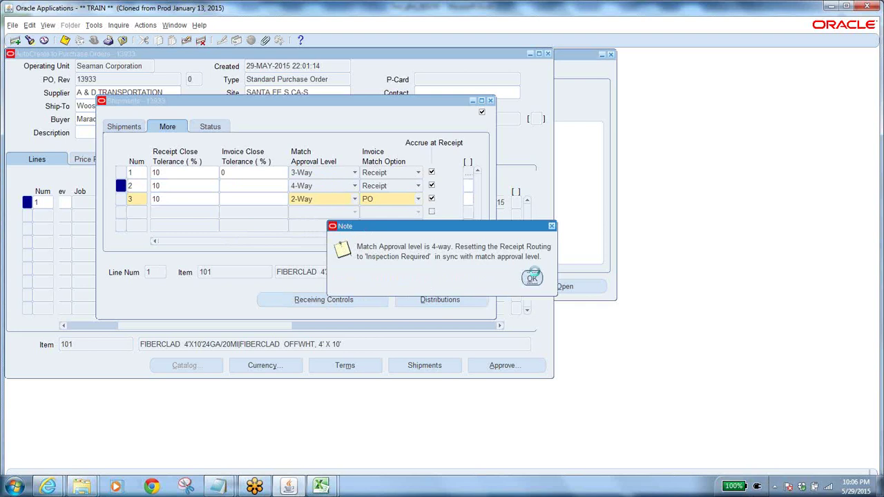
pyautogui.click(532, 278)
pyautogui.click(332, 186)
pyautogui.click(331, 188)
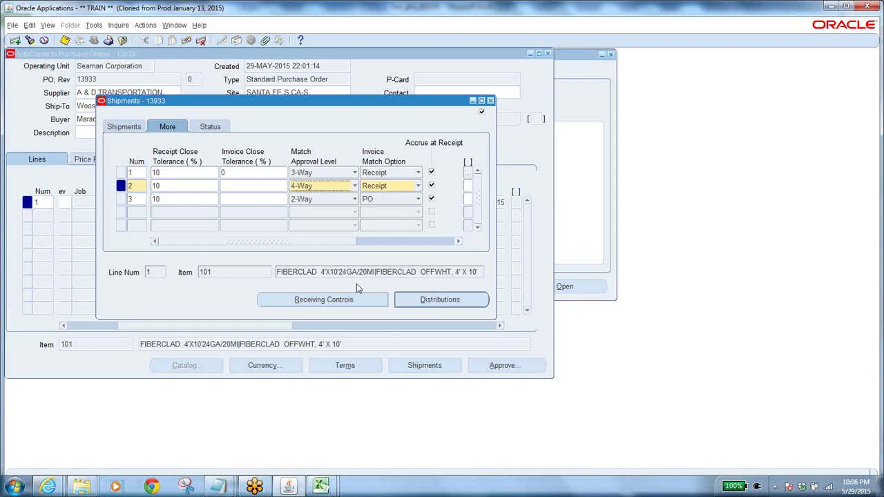
# Check the receipt routing in the receiving controls of shipment 2.
pyautogui.click(328, 302)
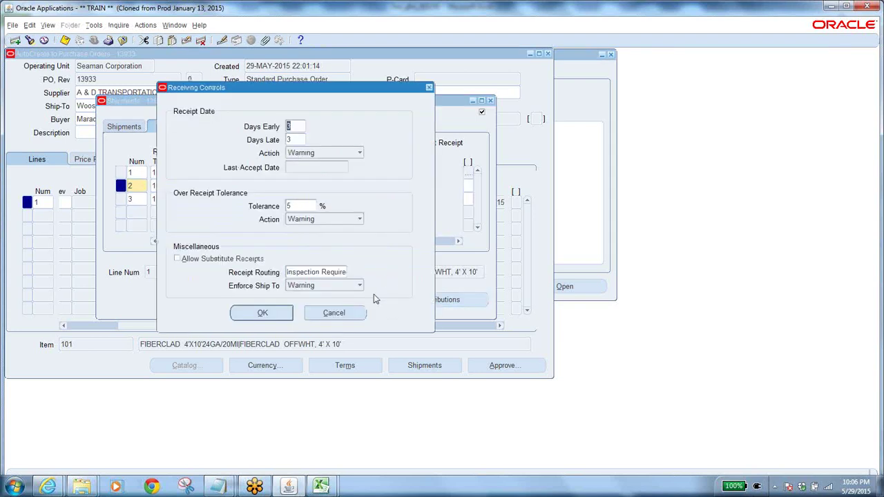
pyautogui.click(337, 273)
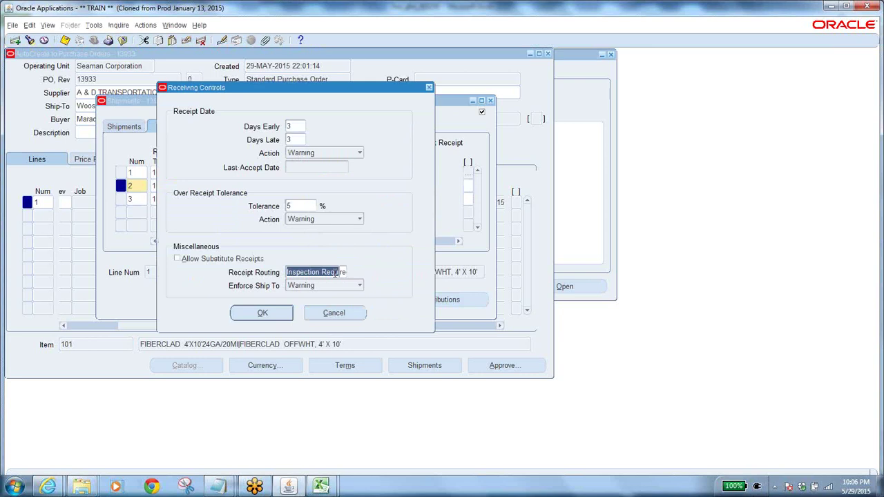
pyautogui.click(264, 314)
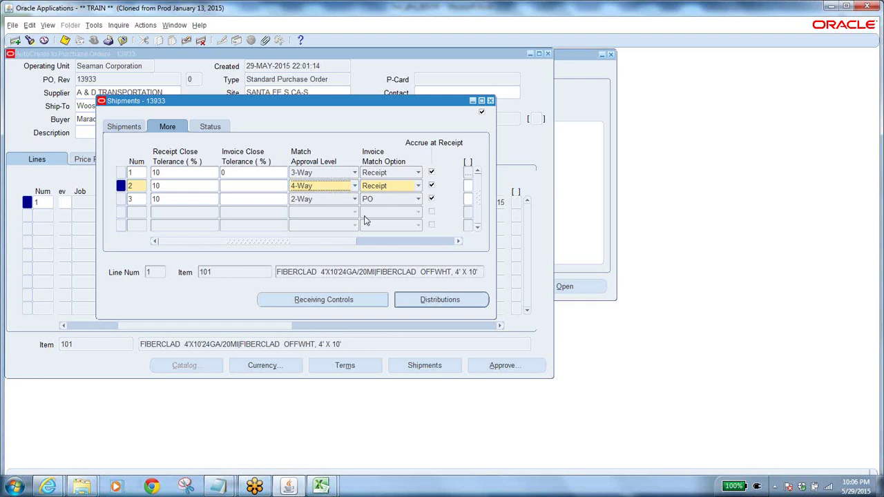
# Set the receipt routing in the receiving controls of shipment 1 to Standard Receipt.
pyautogui.click(339, 181)
pyautogui.click(253, 174)
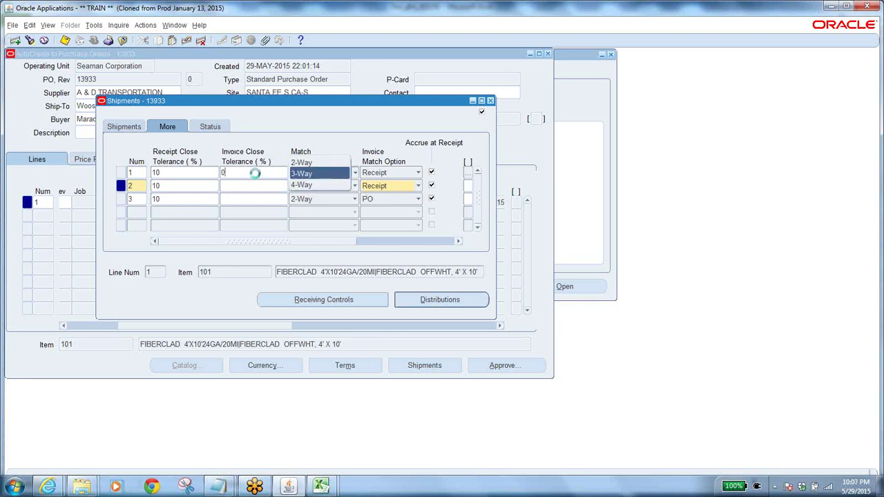
pyautogui.click(345, 300)
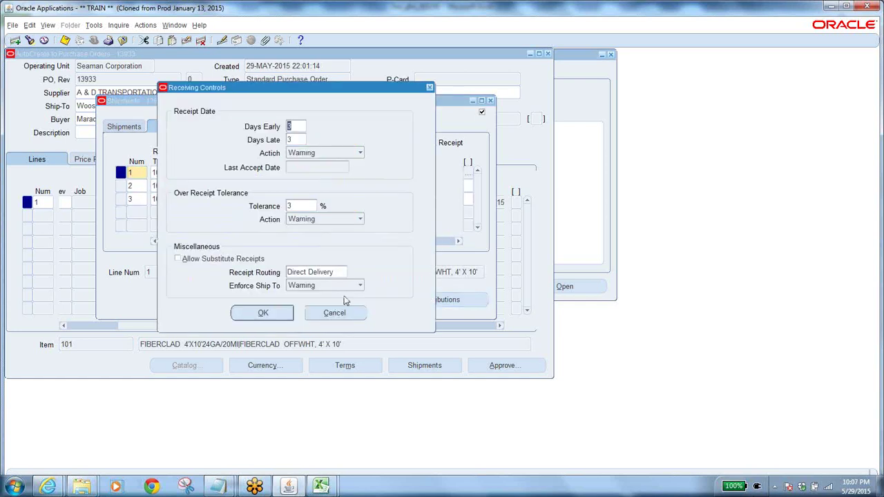
pyautogui.click(330, 272)
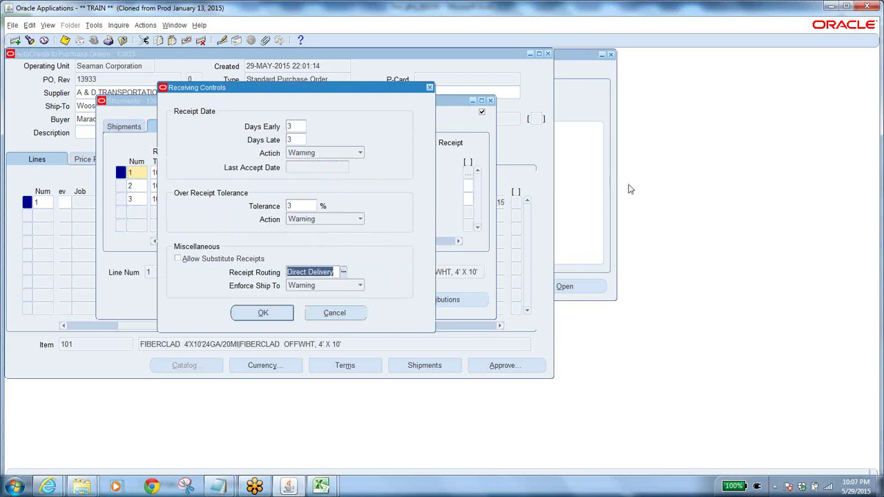
pyautogui.moveTo(349, 92); pyautogui.dragTo(527, 260)
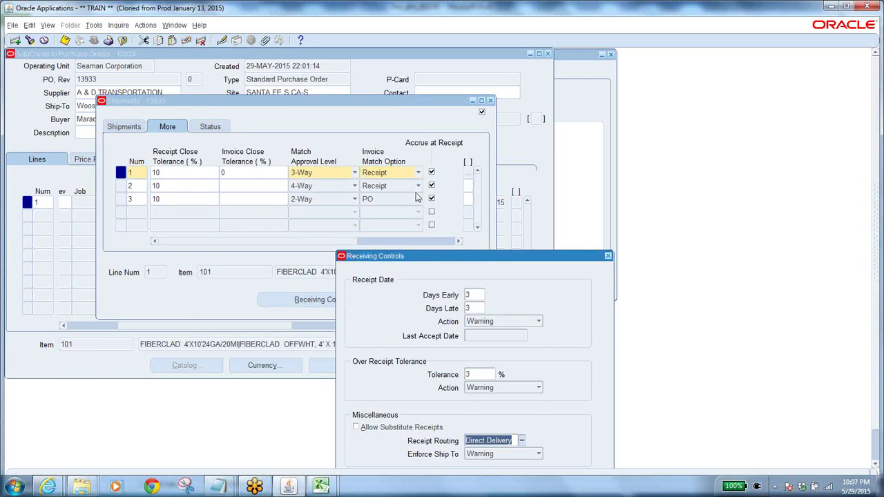
pyautogui.click(522, 440)
pyautogui.click(513, 309)
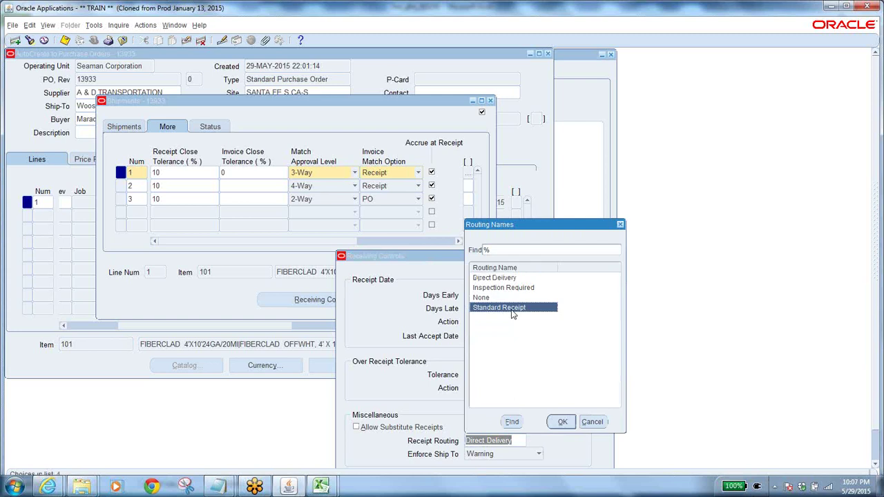
pyautogui.click(562, 421)
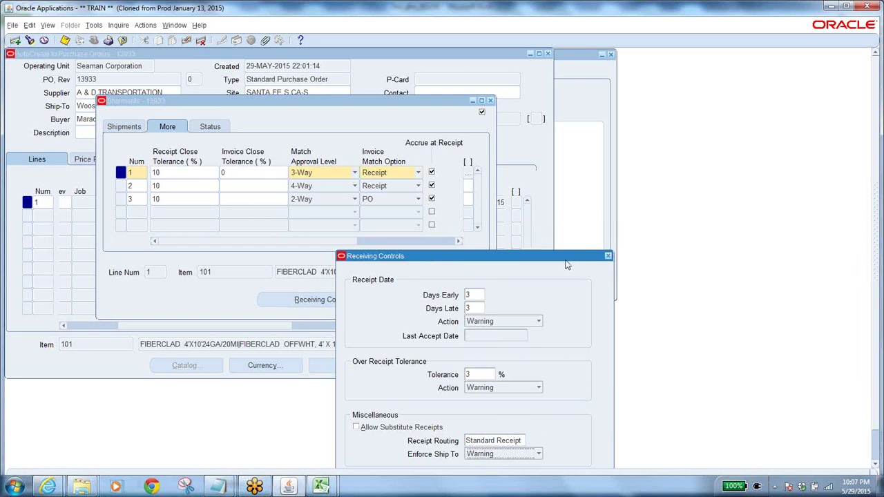
pyautogui.moveTo(568, 260); pyautogui.dragTo(574, 178)
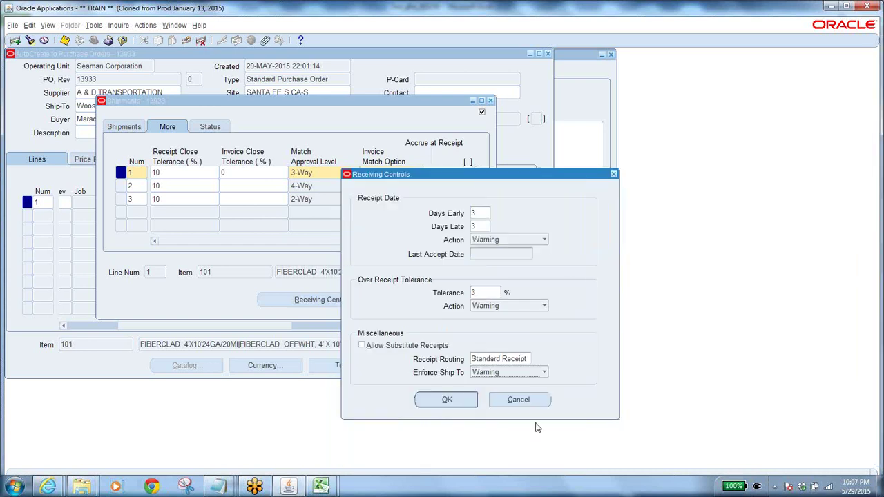
pyautogui.click(447, 399)
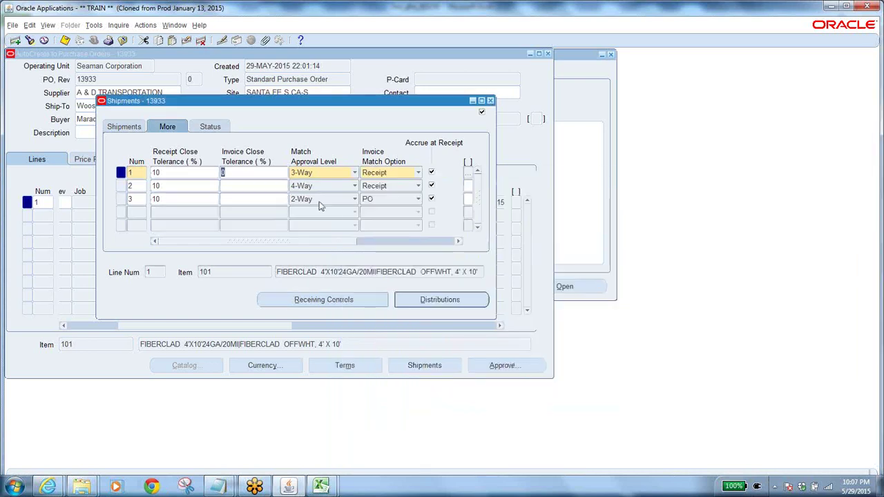
# Check the receipt routing in the receiving controls of shipment 3 and save the shipment changes.
pyautogui.click(278, 199)
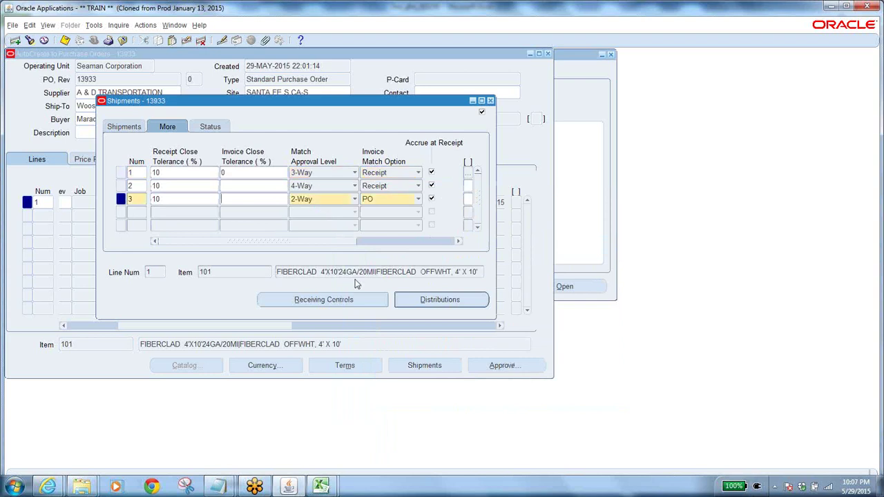
pyautogui.click(319, 299)
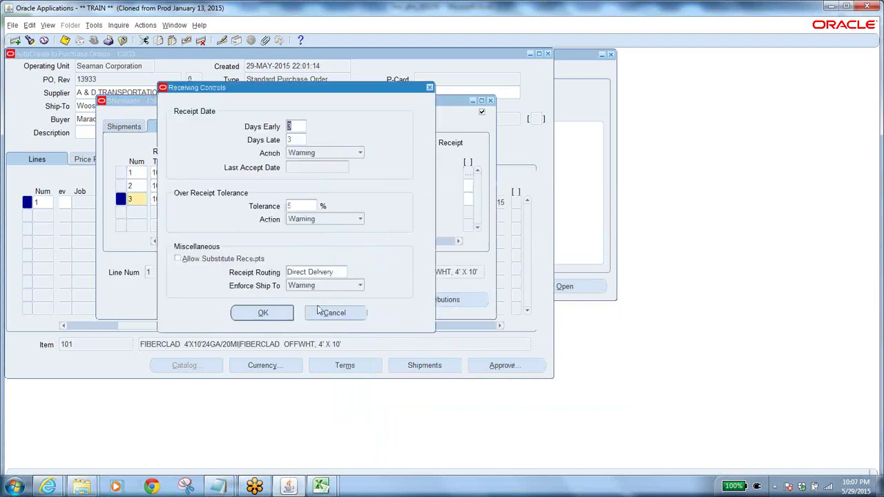
pyautogui.click(335, 271)
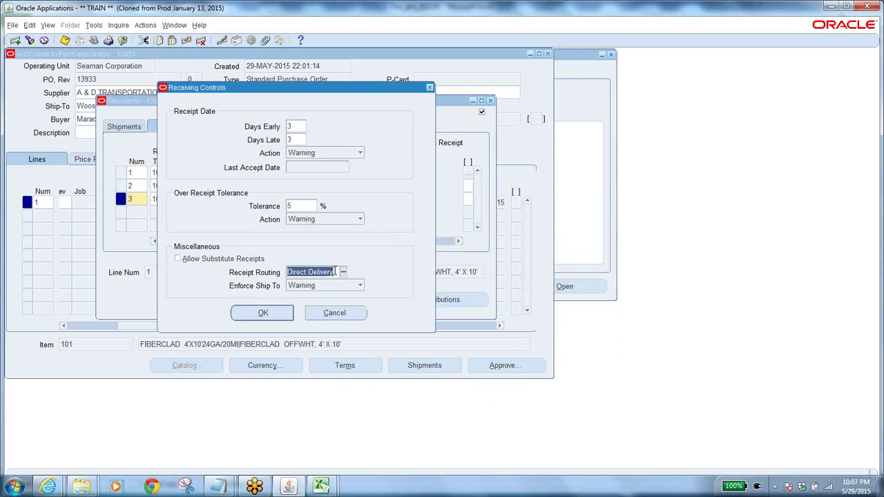
pyautogui.click(257, 316)
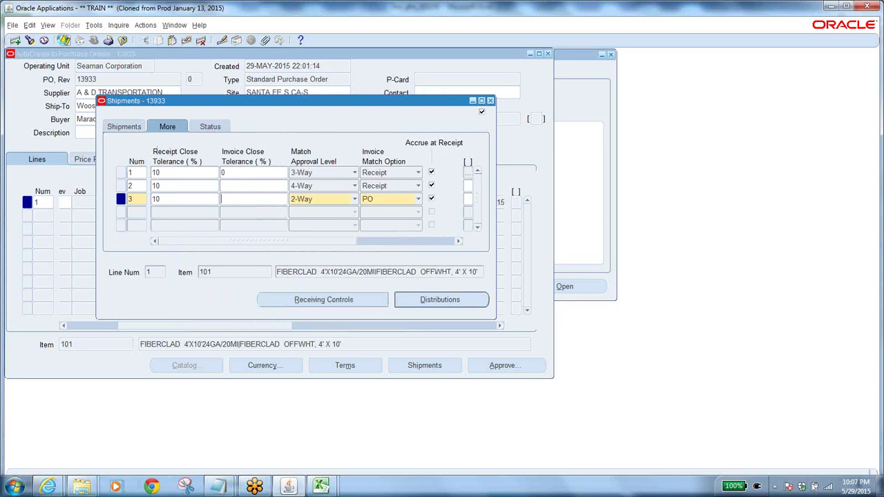
pyautogui.click(64, 40)
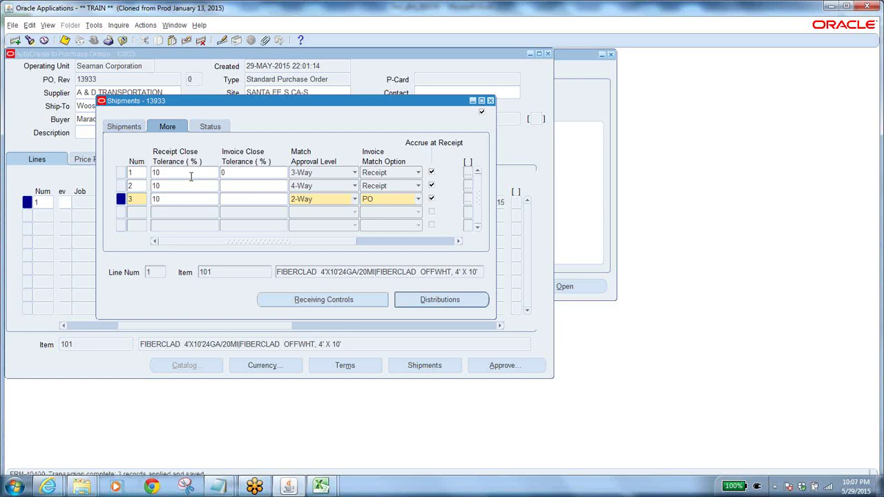
# Examine the PO charge account and quantity in the distributions of shipment 1, then close the distributions.
pyautogui.click(193, 173)
pyautogui.click(426, 301)
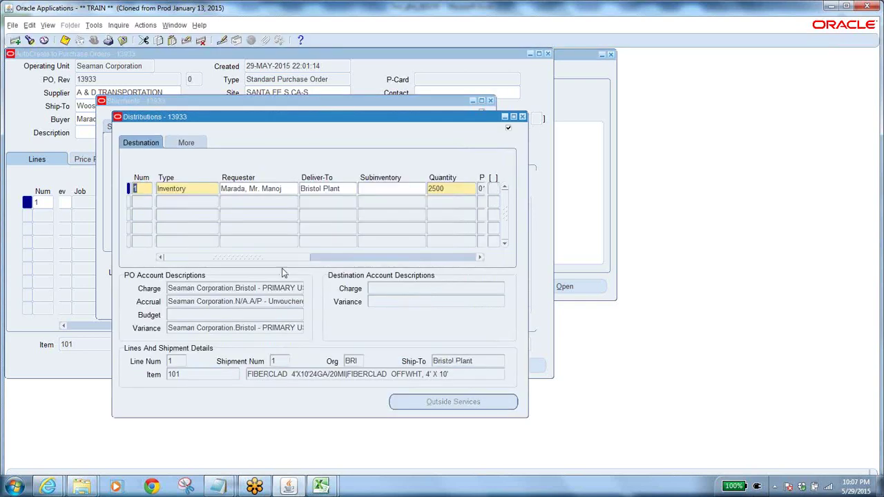
pyautogui.moveTo(275, 261); pyautogui.dragTo(372, 257)
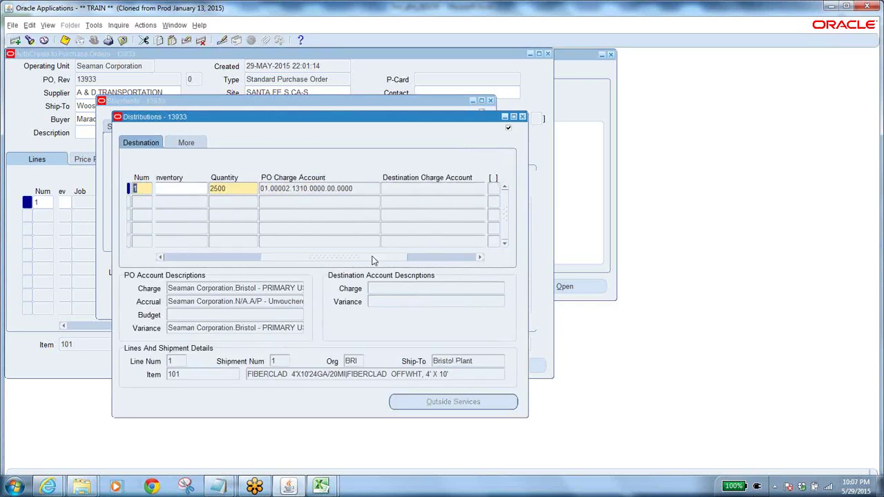
pyautogui.click(371, 189)
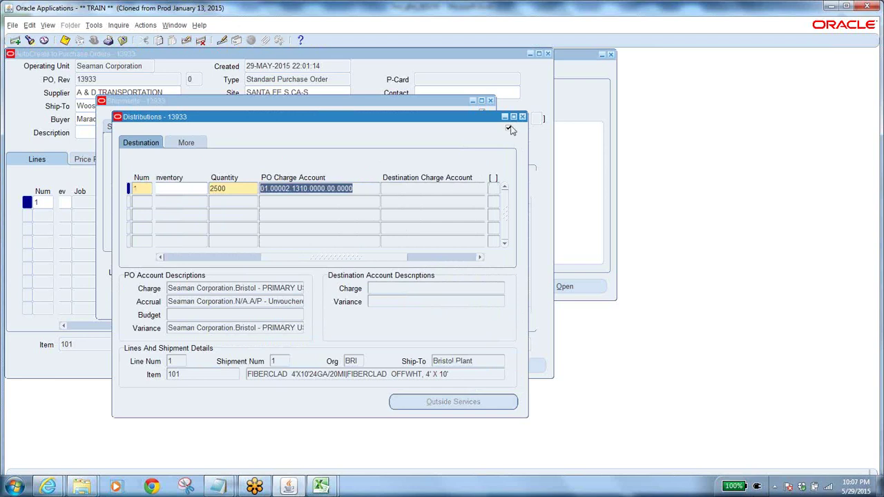
pyautogui.click(231, 187)
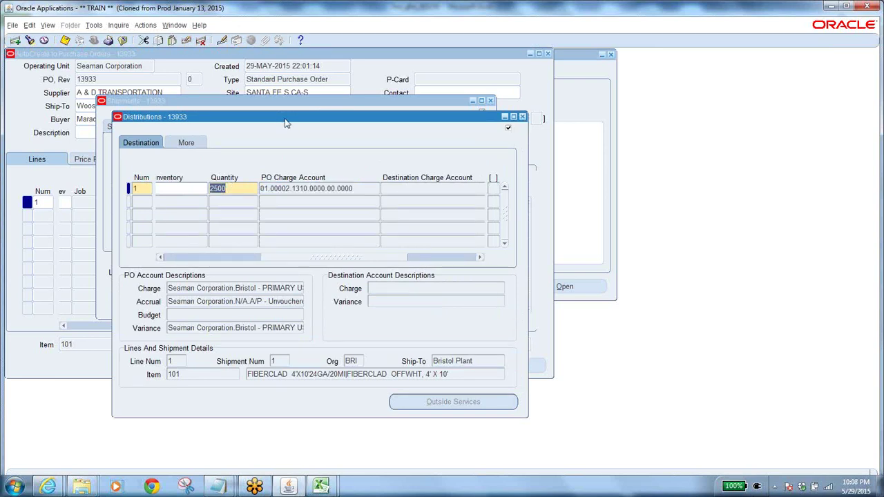
pyautogui.moveTo(287, 118); pyautogui.dragTo(434, 195)
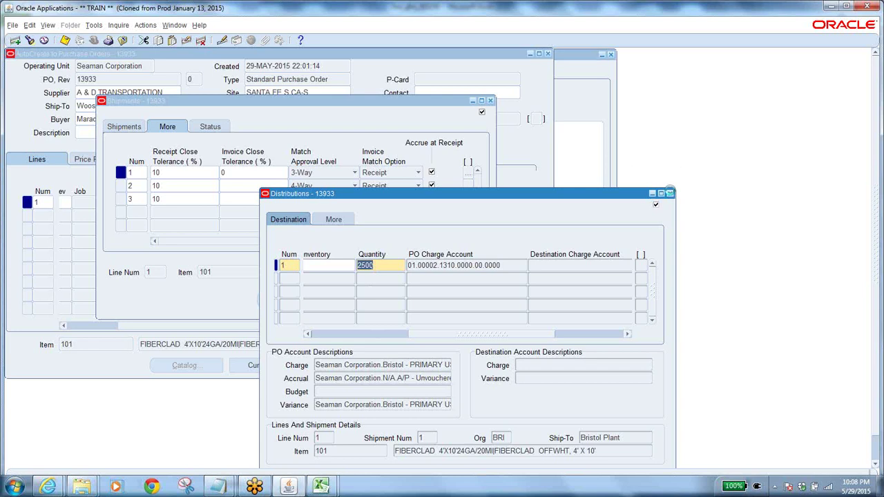
pyautogui.click(670, 193)
# Compare the quantity of the Bristol Plant shipment with the quantity on its distribution line.
pyautogui.click(127, 125)
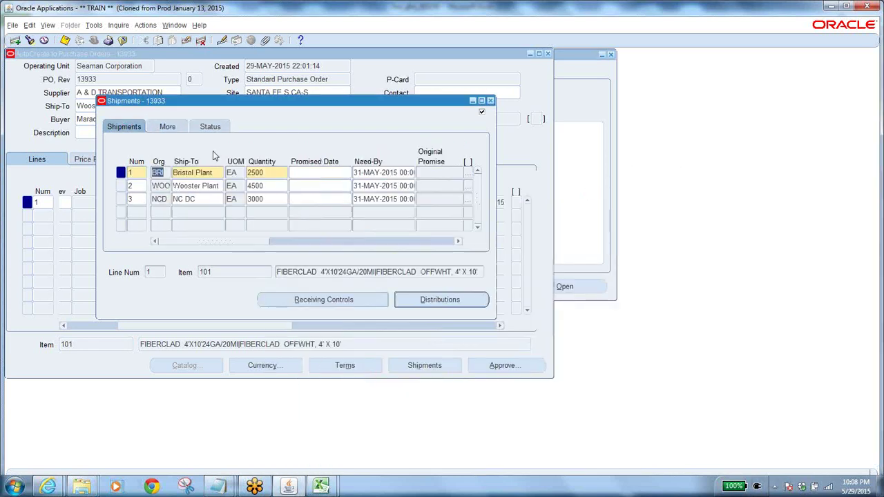
pyautogui.click(275, 173)
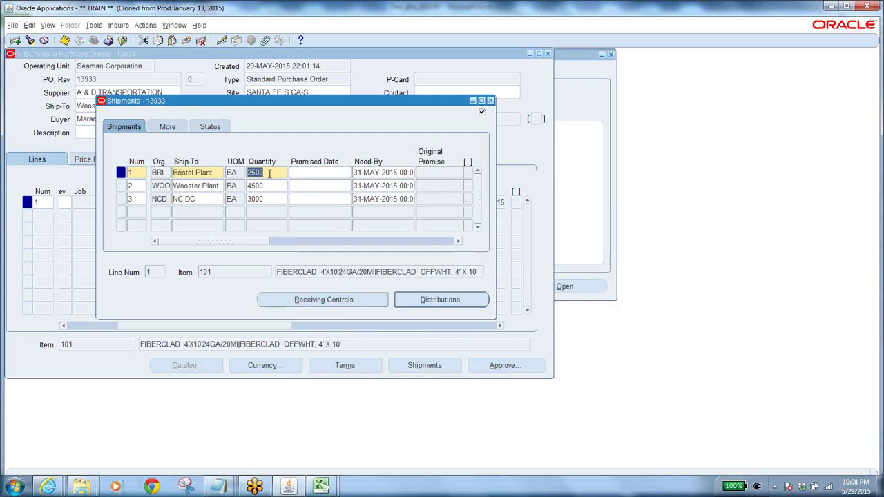
pyautogui.click(268, 173)
pyautogui.click(412, 299)
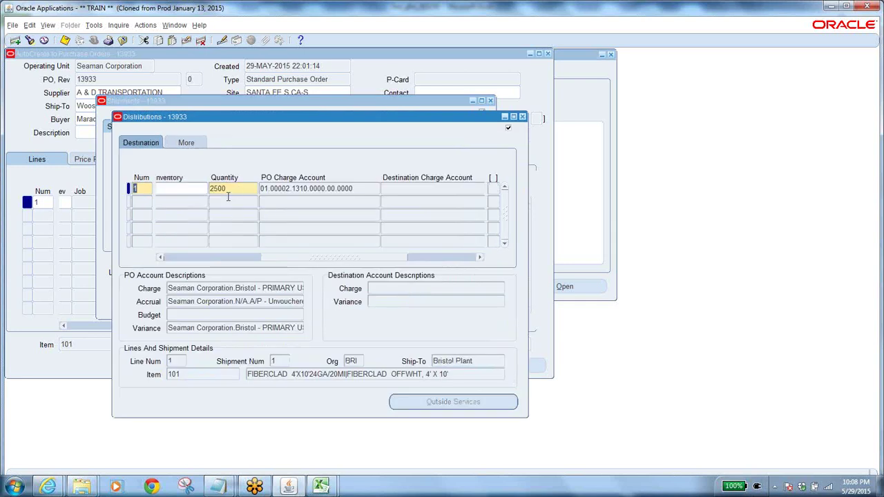
pyautogui.click(523, 117)
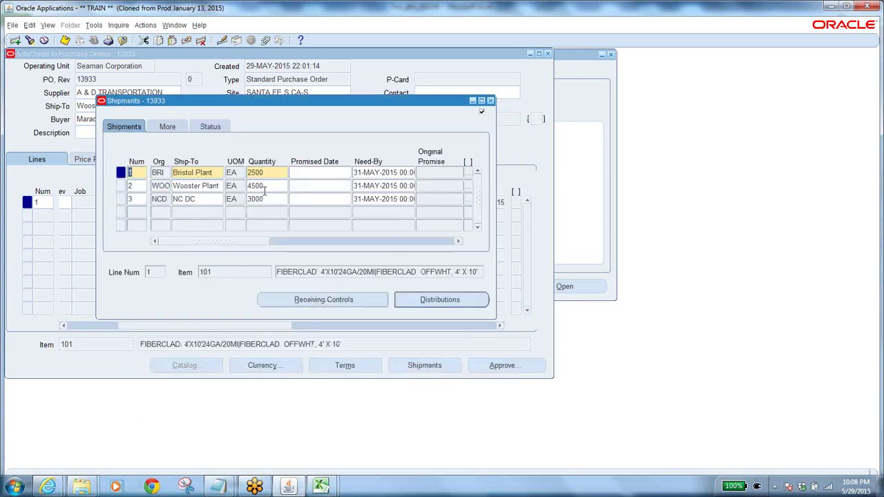
# Compare the quantity of the Wooster Plant shipment with the quantity on its distribution line.
pyautogui.click(266, 186)
pyautogui.click(440, 305)
pyautogui.click(234, 193)
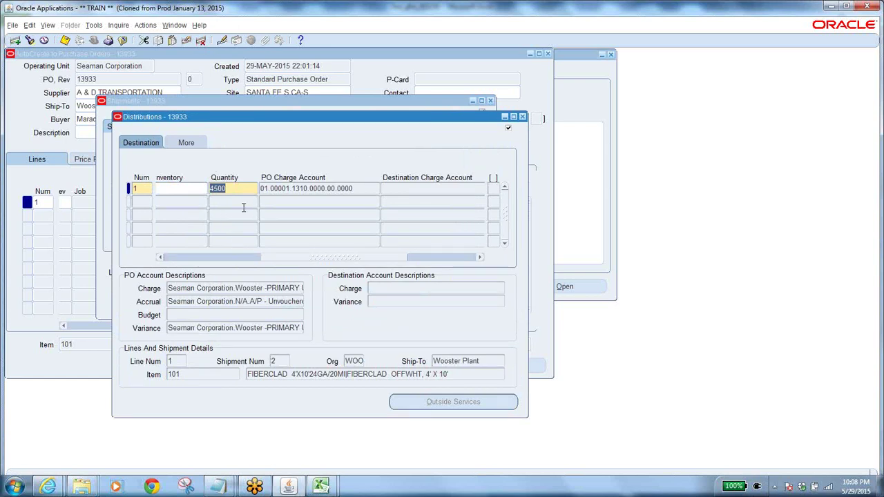
pyautogui.click(523, 116)
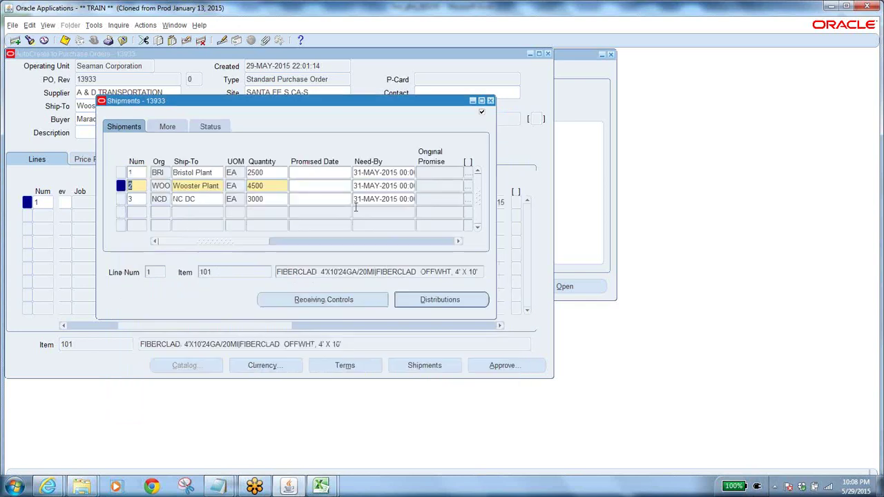
# Compare the quantity of the NC DC shipment with the quantity on its distribution line, and close the distributions and shipments.
pyautogui.click(271, 199)
pyautogui.click(460, 299)
pyautogui.doubleClick(230, 188)
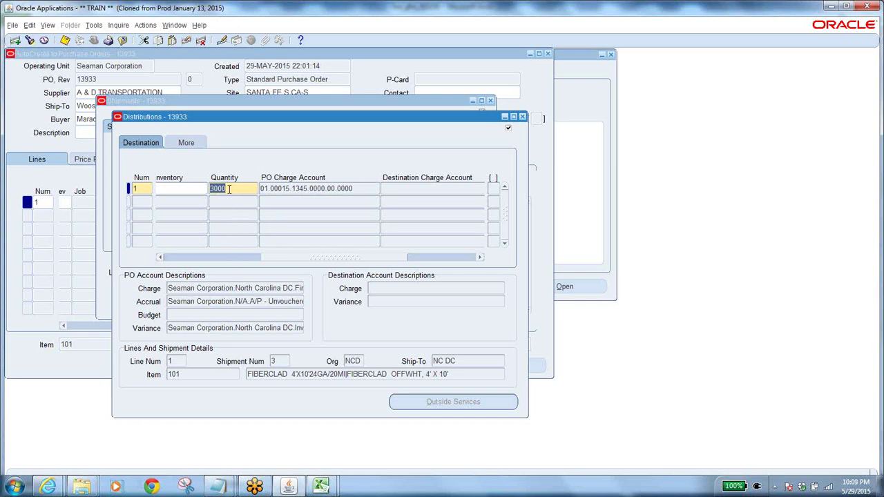
pyautogui.click(523, 117)
pyautogui.click(491, 101)
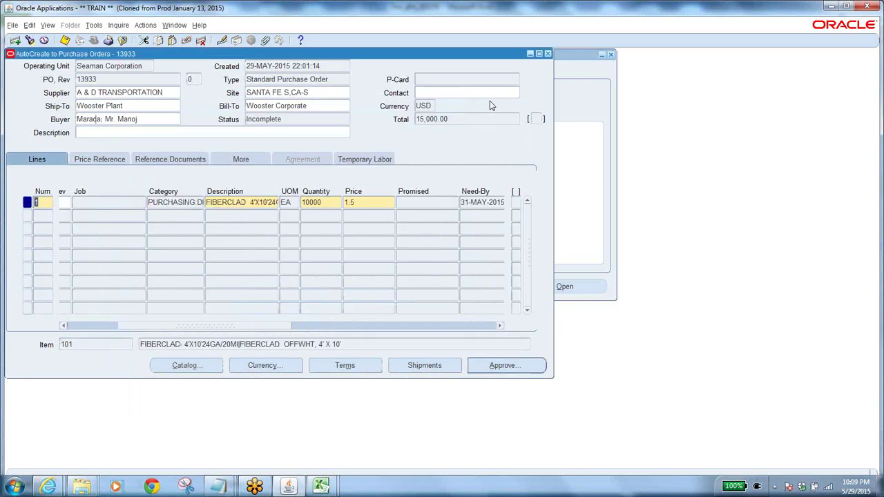
# Copy the purchase order number from the order header and record it after "po" in the classes trails file in Notepad.
pyautogui.click(498, 365)
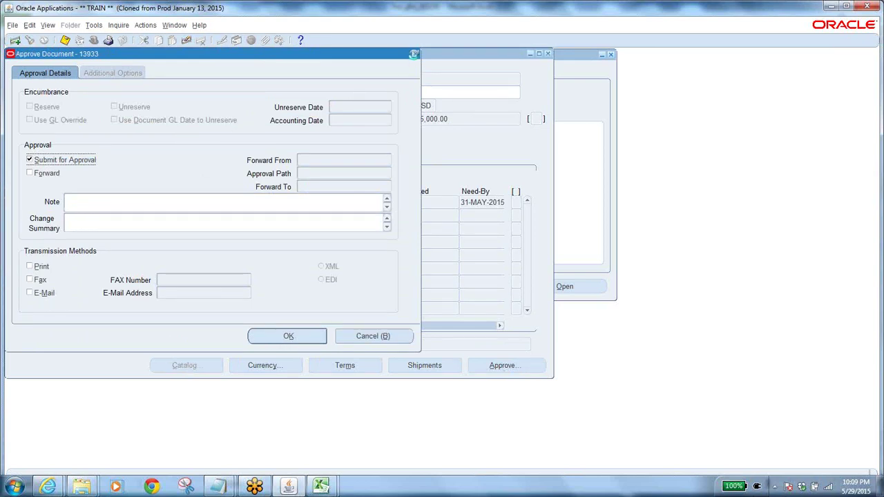
pyautogui.click(415, 54)
pyautogui.doubleClick(101, 79)
pyautogui.rightClick(84, 80)
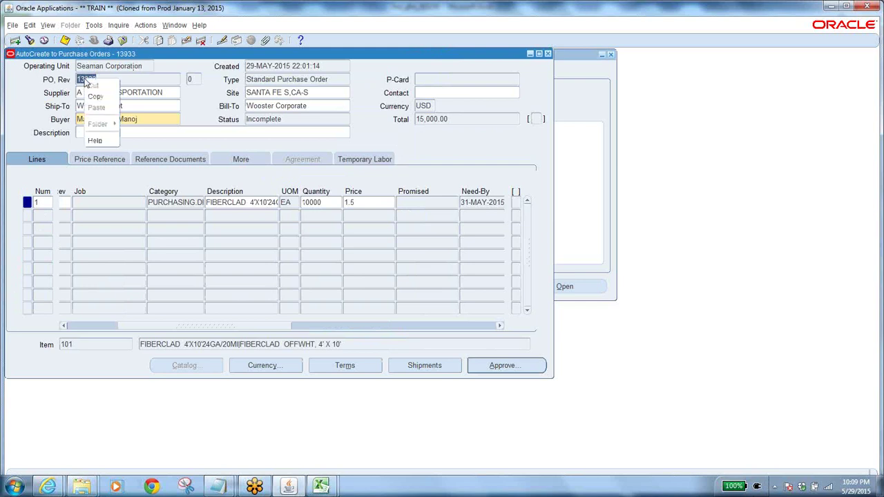
pyautogui.click(97, 98)
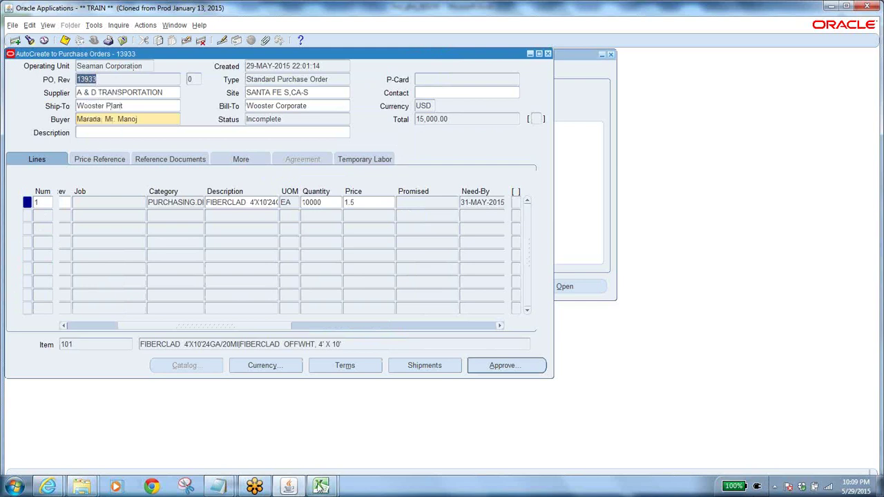
pyautogui.click(217, 487)
pyautogui.click(263, 417)
pyautogui.click(225, 174)
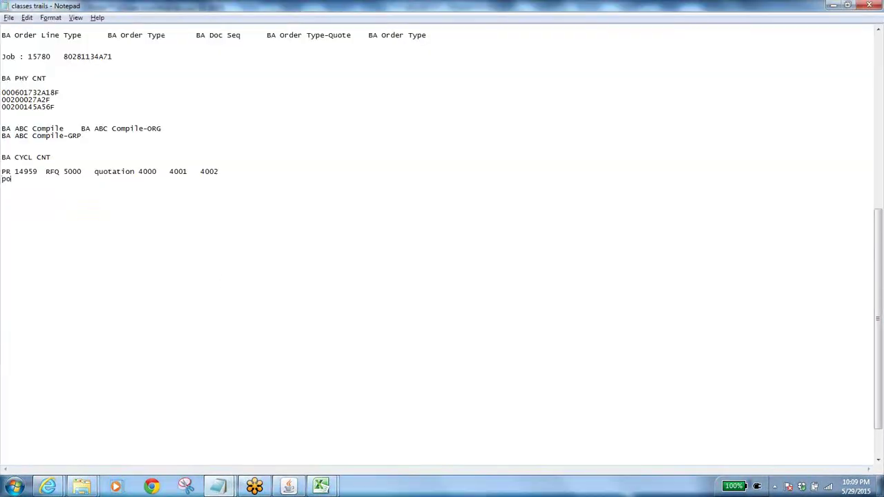
pyautogui.write('13933')
pyautogui.hotkey('alt', 'Tab')
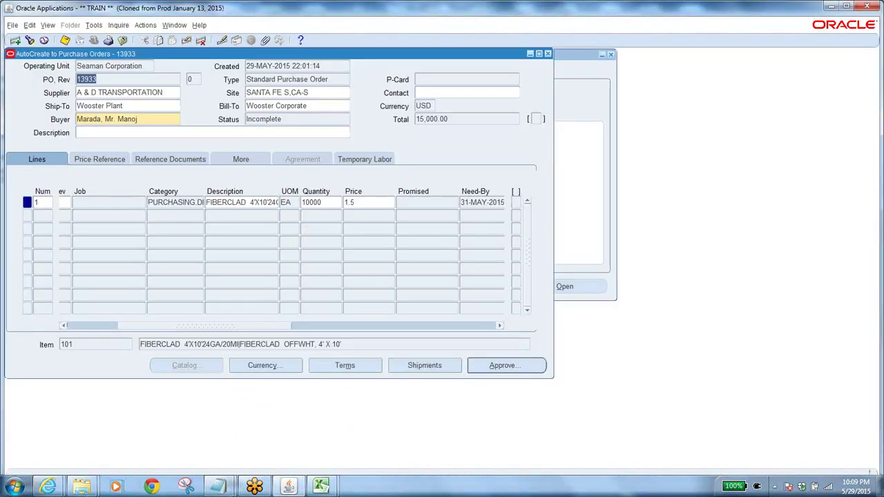
# Submit the purchase order for approval and check its status and number in the order header.
pyautogui.click(501, 367)
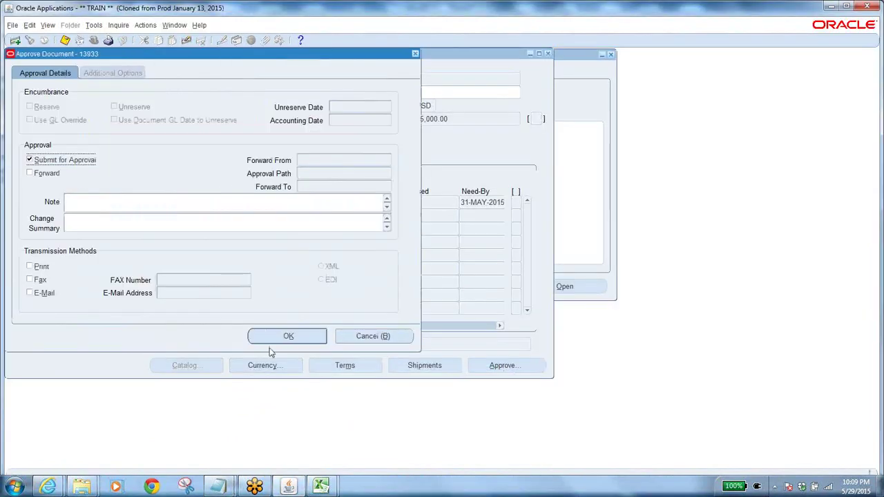
pyautogui.click(288, 336)
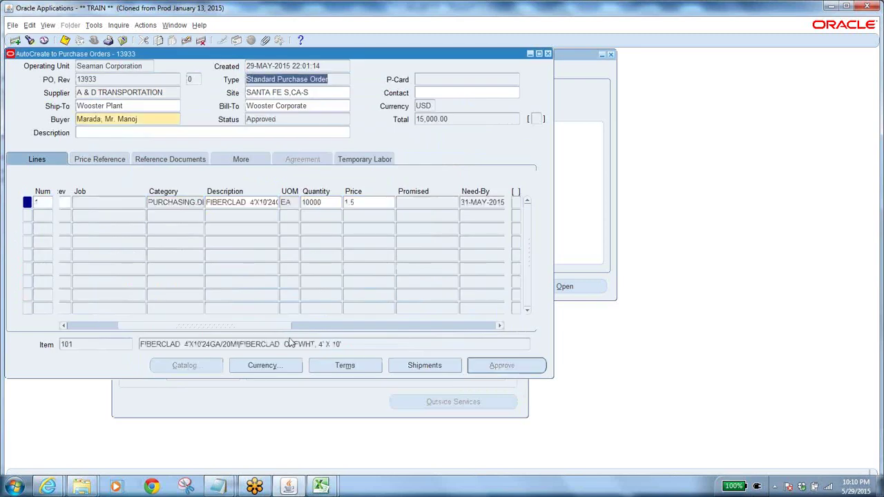
pyautogui.click(285, 118)
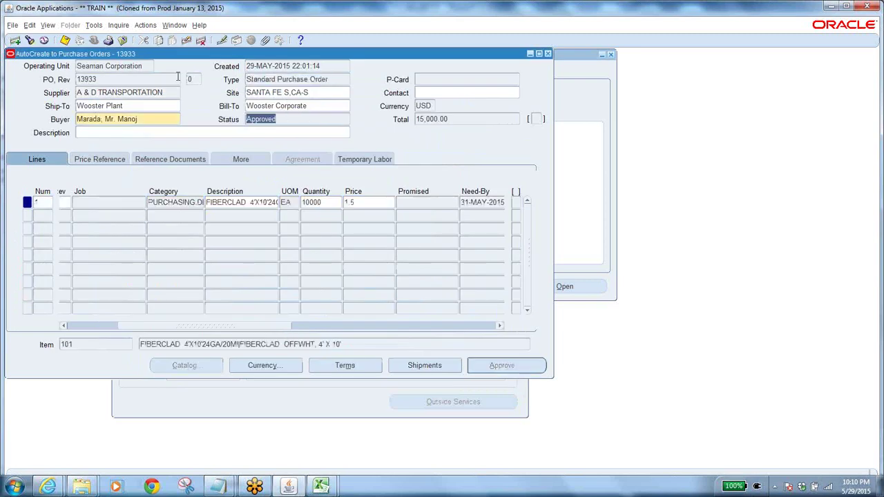
pyautogui.click(114, 79)
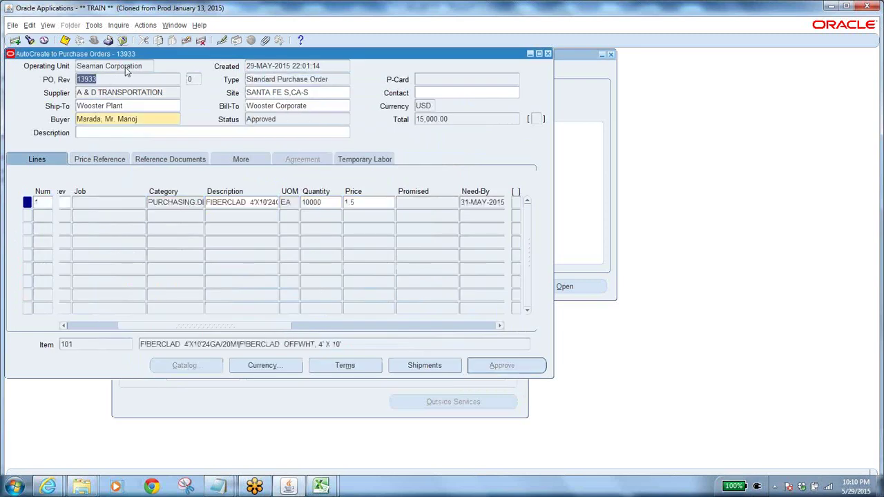
pyautogui.click(291, 124)
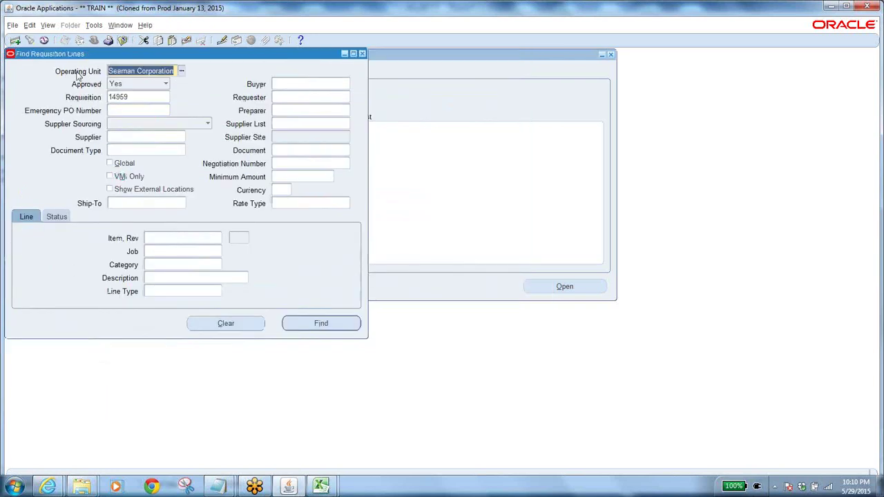
# Close the requisition search and switch the responsibility to SEA Inventory.
pyautogui.click(122, 41)
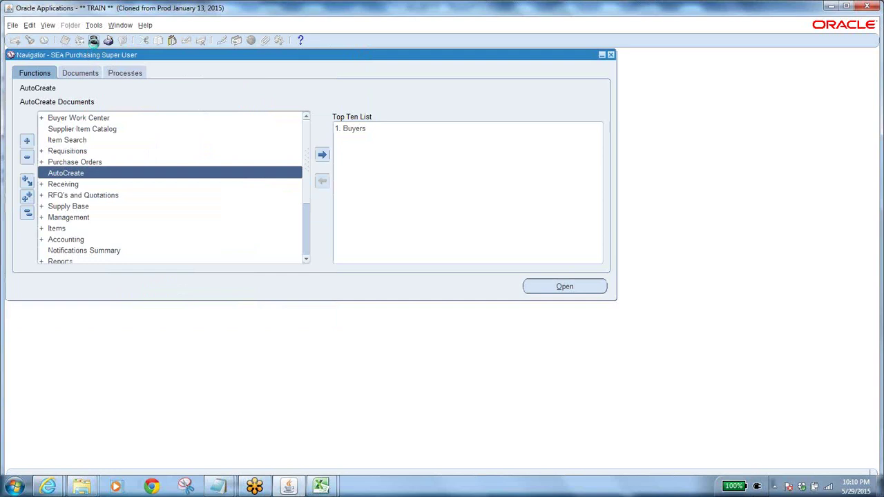
pyautogui.click(93, 40)
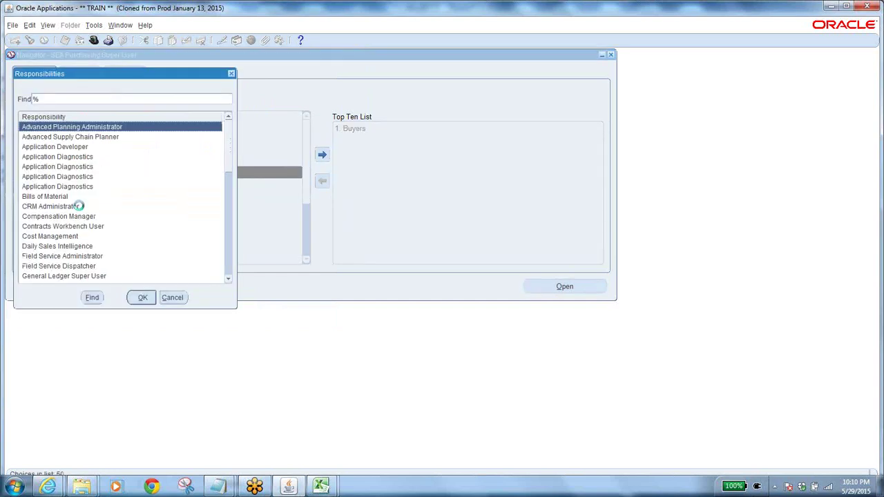
pyautogui.write('s')
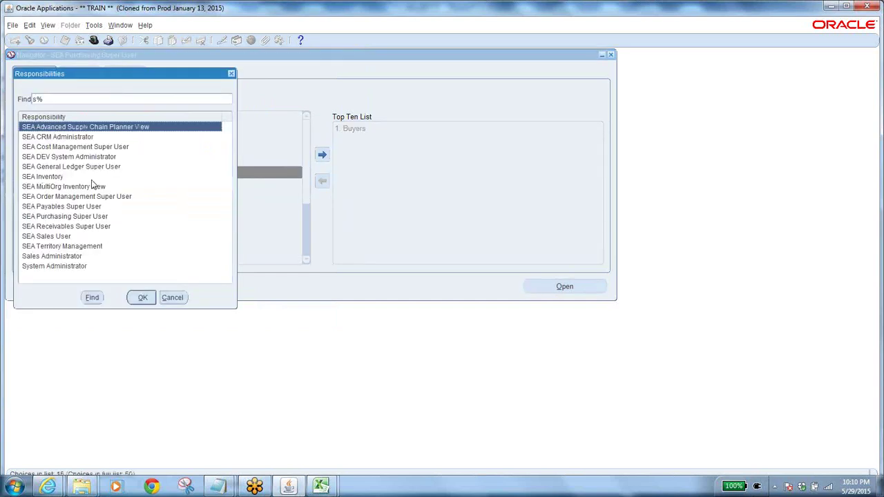
pyautogui.click(66, 178)
pyautogui.click(142, 297)
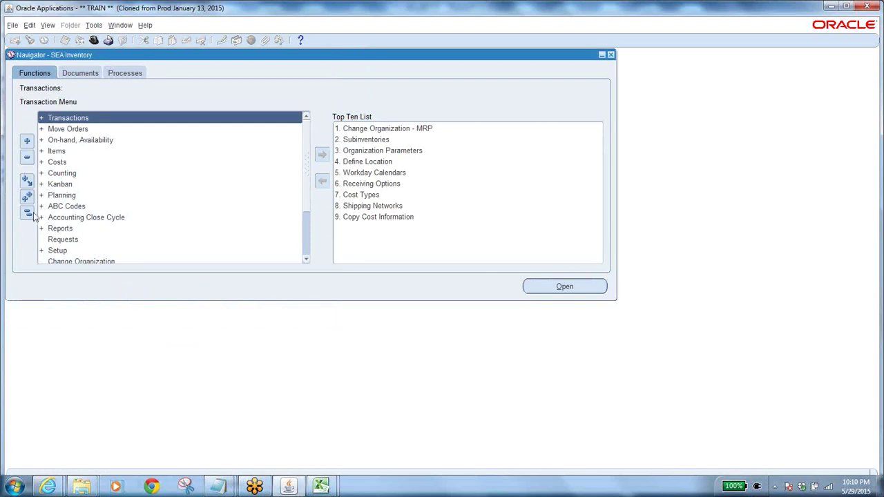
# Open the Receipts function of the Receiving transactions for the organization BRI, Bristol Discrete.
pyautogui.doubleClick(80, 121)
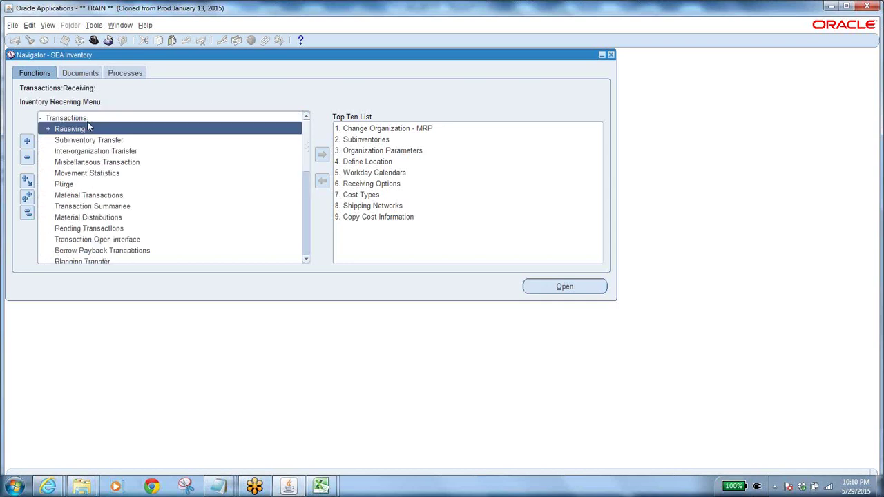
pyautogui.doubleClick(82, 130)
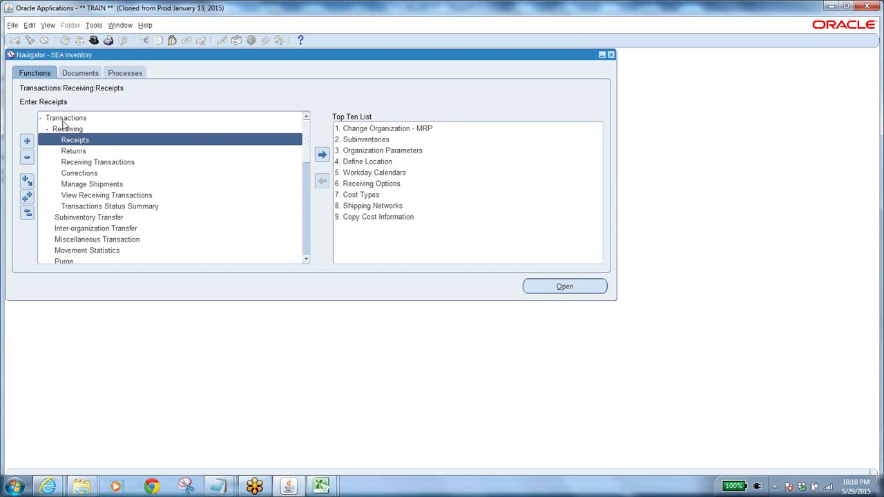
pyautogui.click(82, 140)
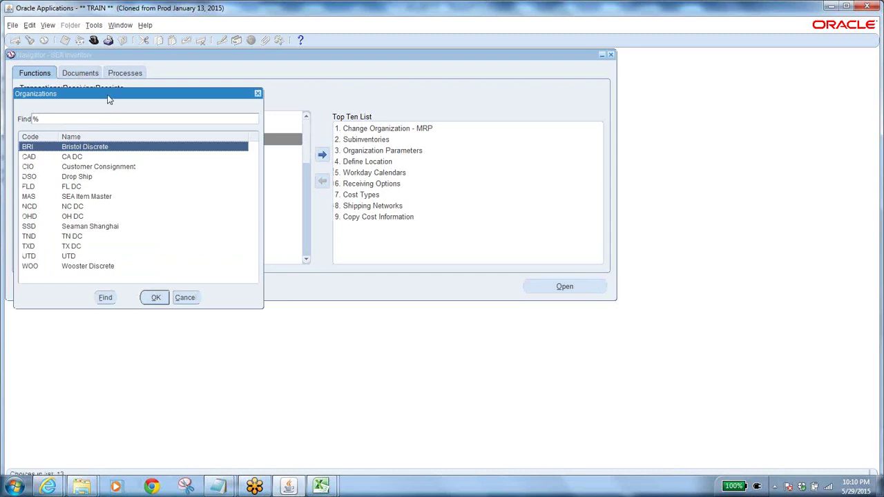
pyautogui.moveTo(110, 99); pyautogui.dragTo(264, 127)
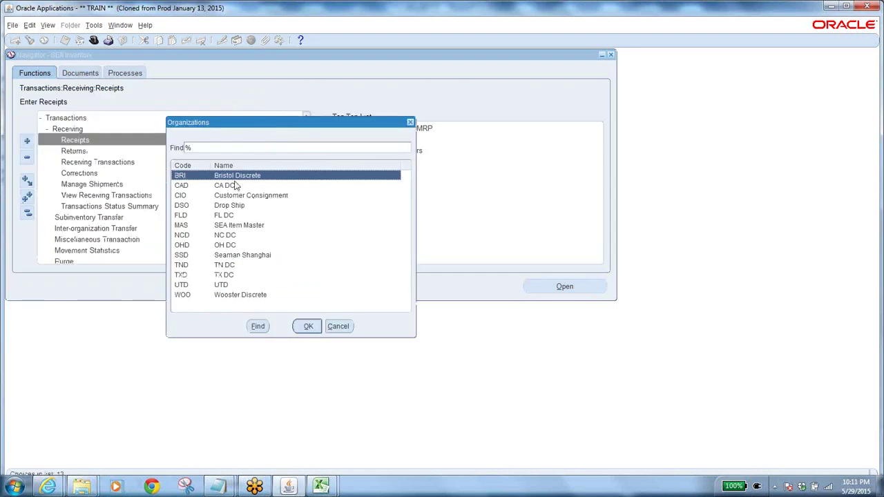
pyautogui.click(306, 326)
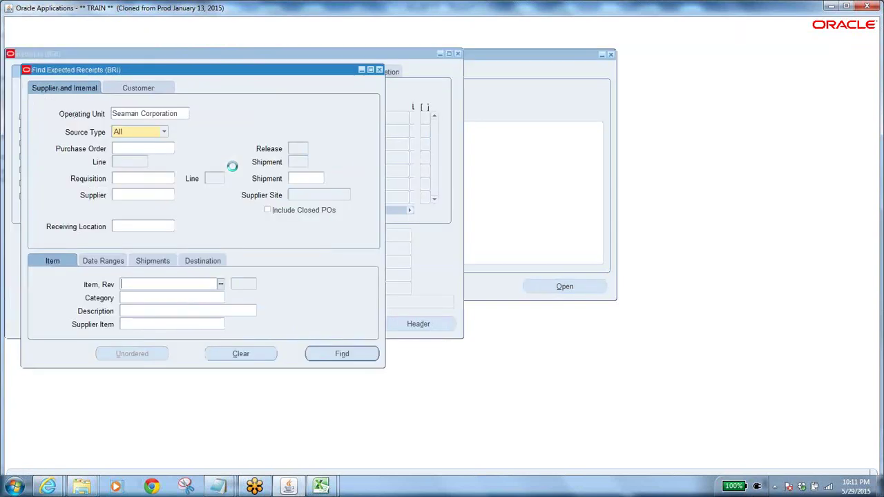
# Find the expected receipts for the approved purchase order number in the operating unit Seaman Corporation.
pyautogui.moveTo(236, 71); pyautogui.dragTo(368, 111)
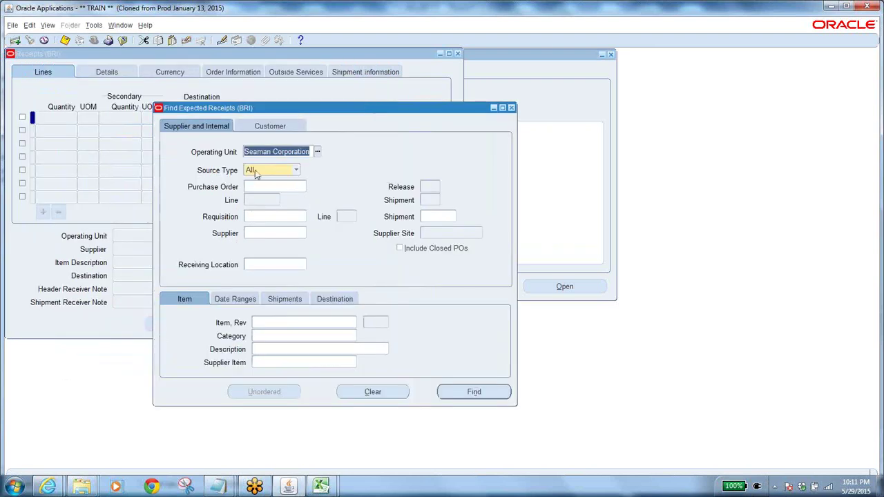
pyautogui.click(376, 388)
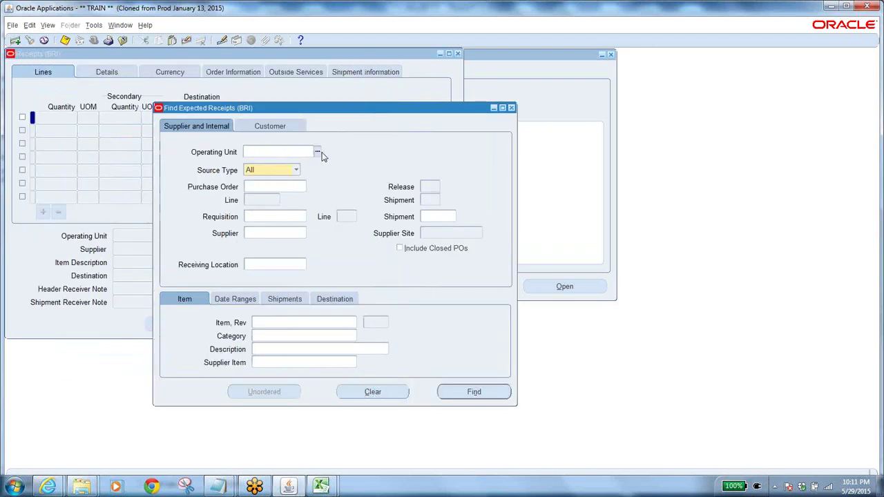
pyautogui.click(317, 152)
pyautogui.click(286, 187)
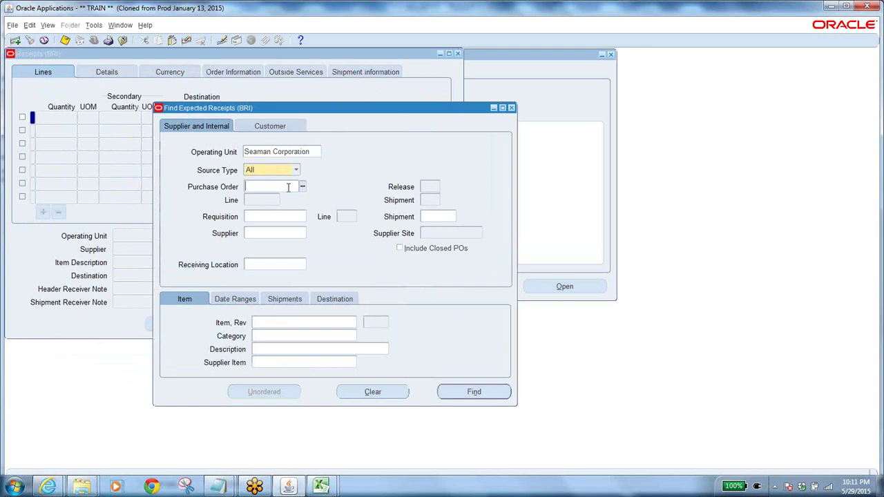
pyautogui.write('13933')
pyautogui.click(474, 391)
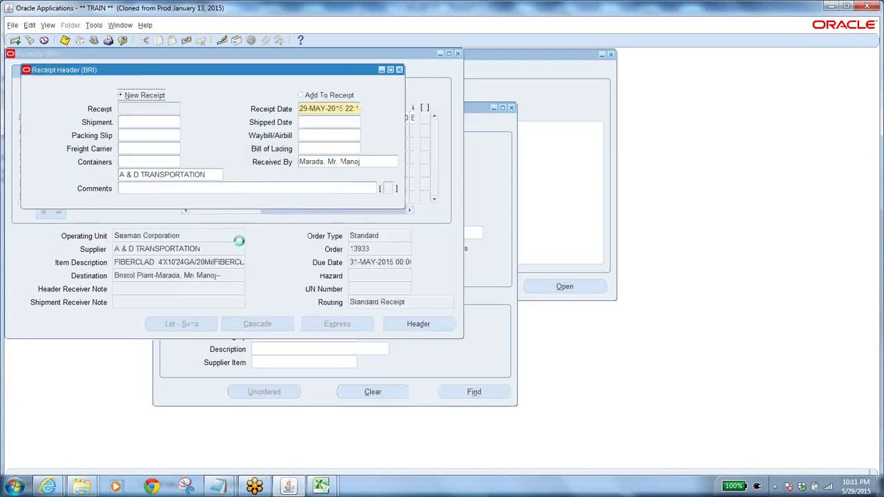
# Arrange the receipt windows side by side, select the receipt line for item 101, and check its routing.
pyautogui.moveTo(181, 74); pyautogui.dragTo(360, 122)
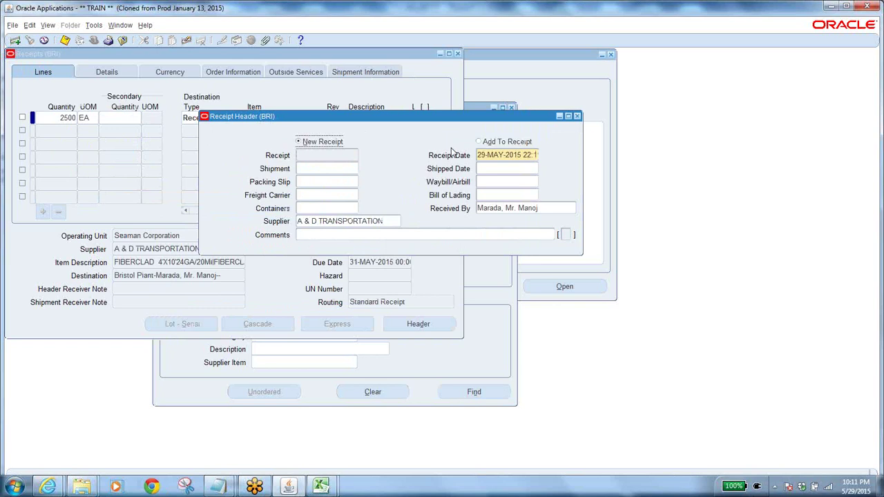
pyautogui.moveTo(437, 116); pyautogui.dragTo(620, 150)
pyautogui.moveTo(297, 57); pyautogui.dragTo(400, 72)
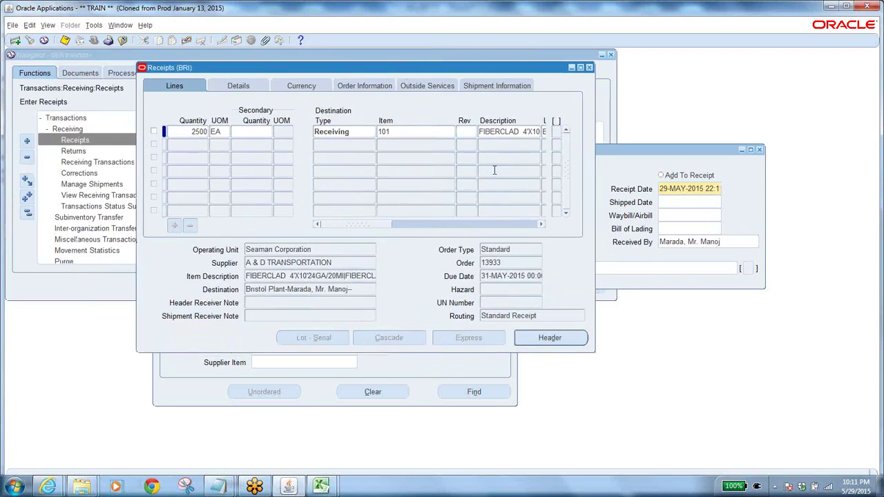
pyautogui.click(650, 164)
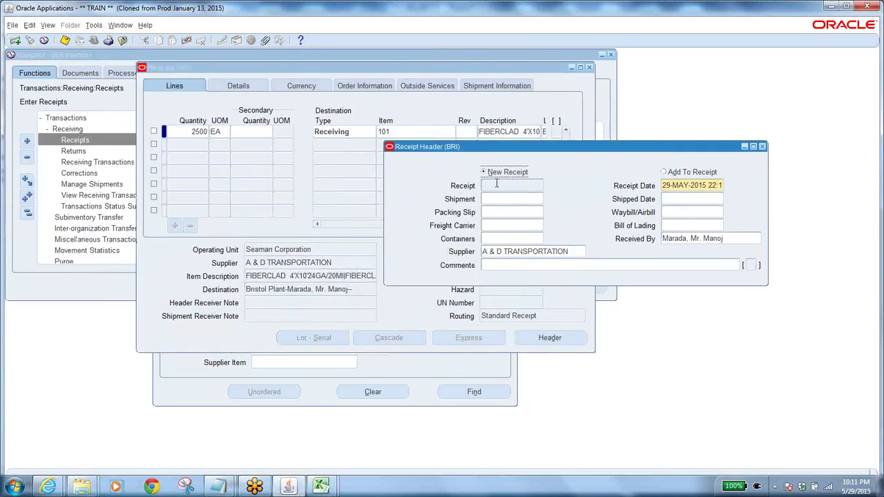
pyautogui.click(194, 131)
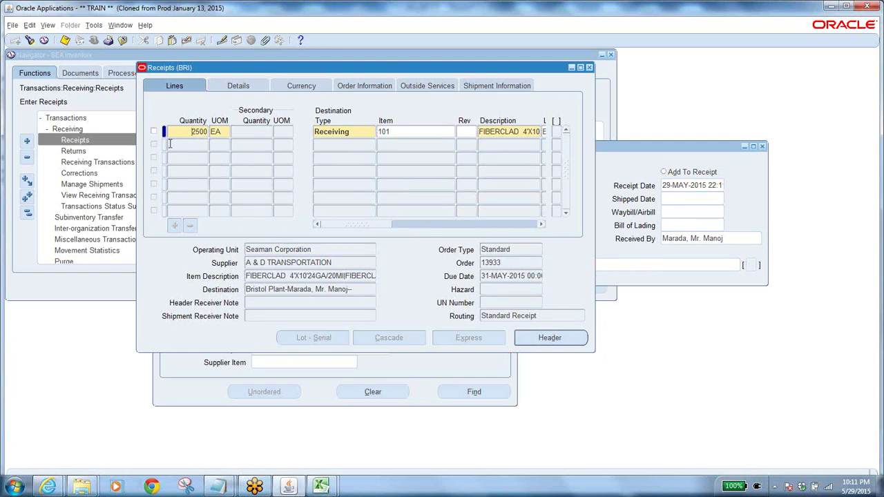
pyautogui.click(155, 131)
pyautogui.click(544, 318)
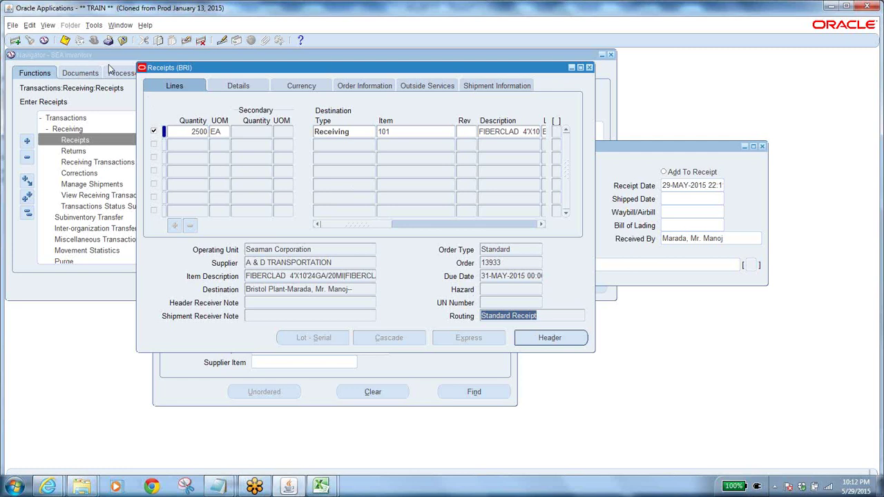
# Try to save the receipt and close its header with the current receipt date.
pyautogui.click(65, 41)
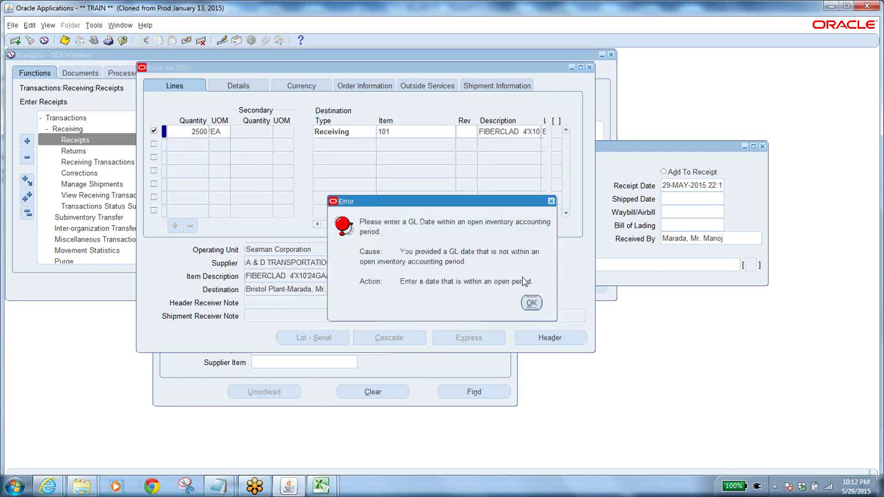
pyautogui.click(531, 304)
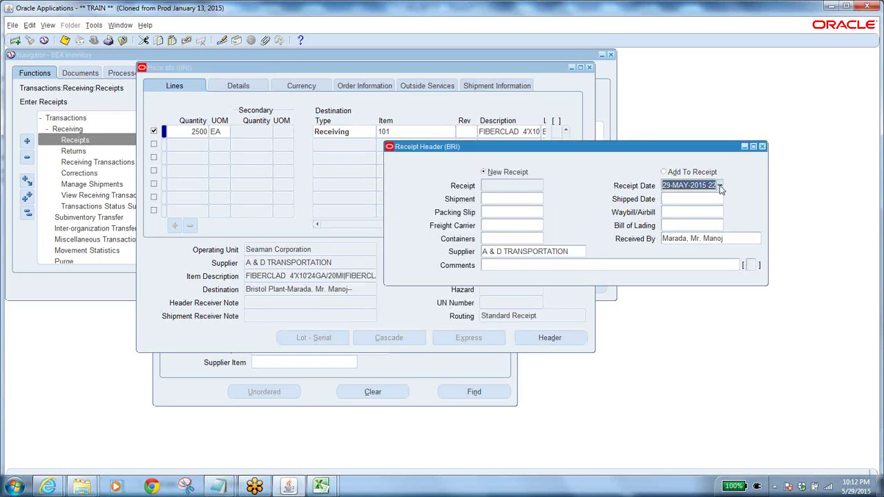
pyautogui.click(762, 146)
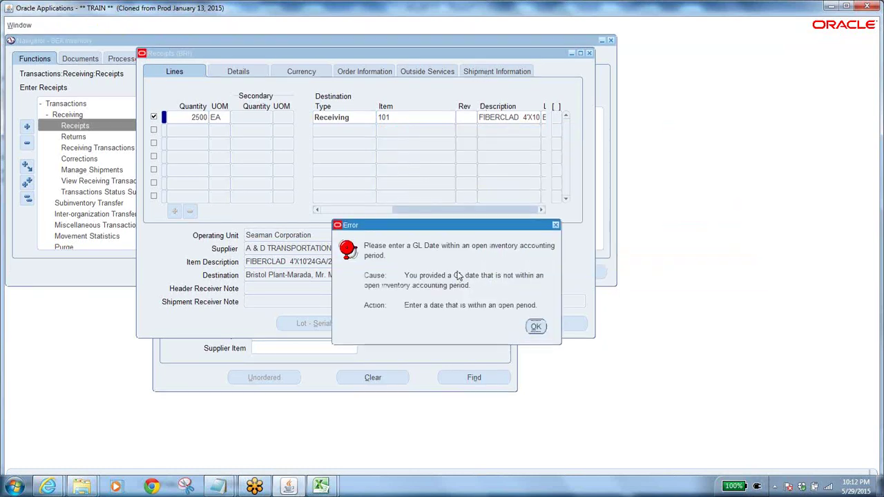
pyautogui.click(536, 326)
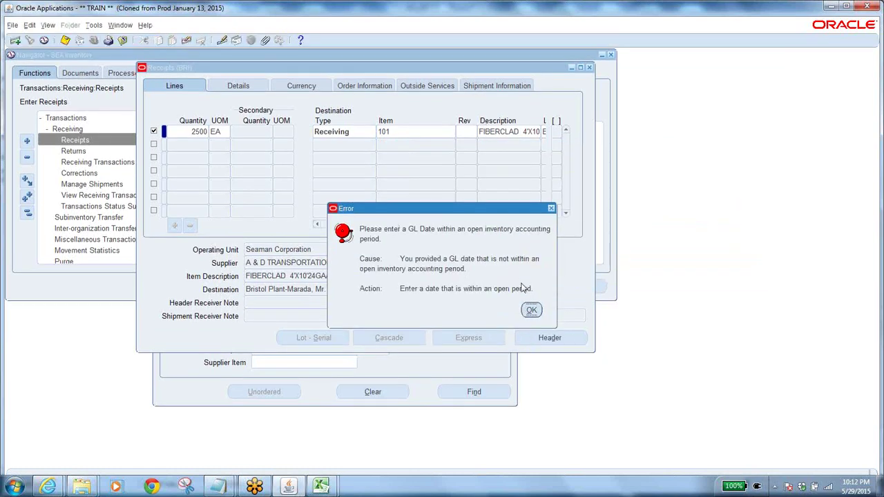
pyautogui.click(530, 310)
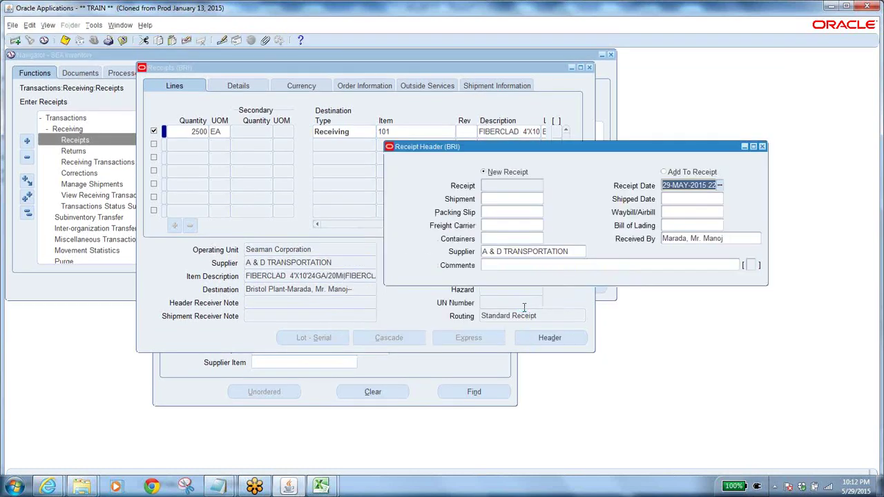
# Discard the unsaved receipt and open the Inventory Accounting Periods function of the Accounting Close Cycle.
pyautogui.click(123, 40)
pyautogui.click(448, 278)
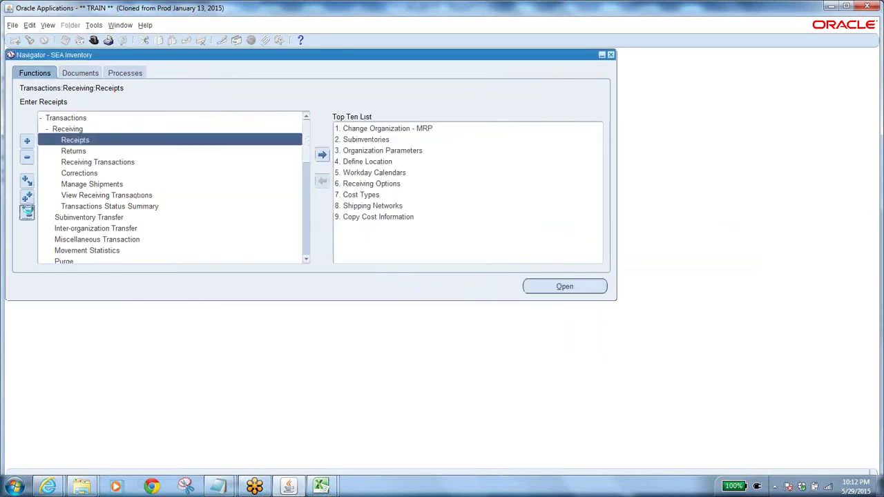
pyautogui.click(27, 212)
pyautogui.doubleClick(110, 218)
pyautogui.doubleClick(131, 228)
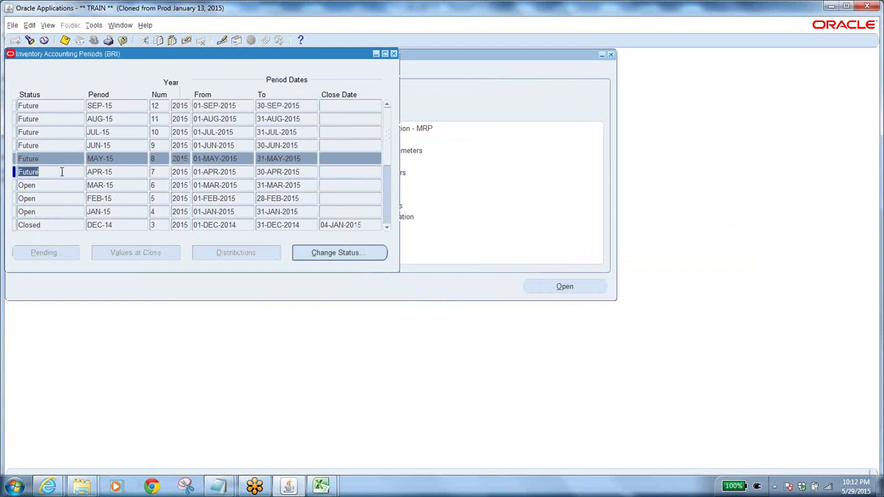
# Open the APR-15 and MAY-15 inventory accounting periods for BRI, and close the periods window.
pyautogui.click(311, 252)
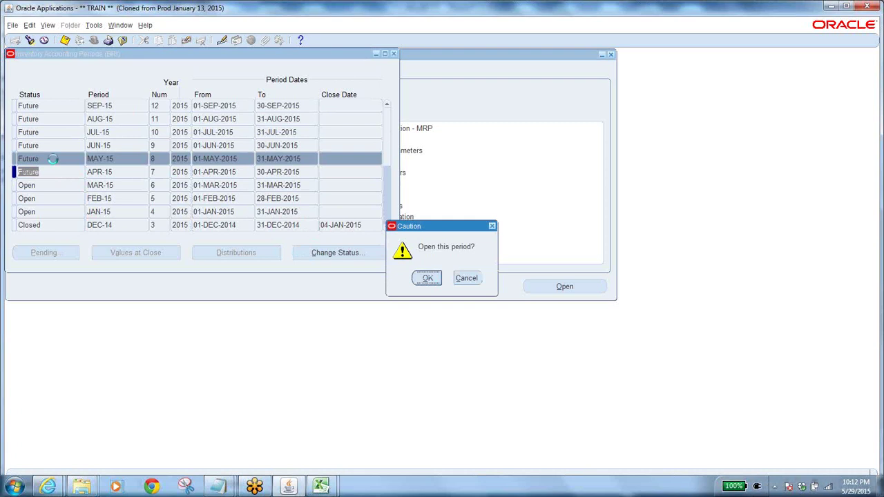
pyautogui.click(331, 254)
pyautogui.click(425, 278)
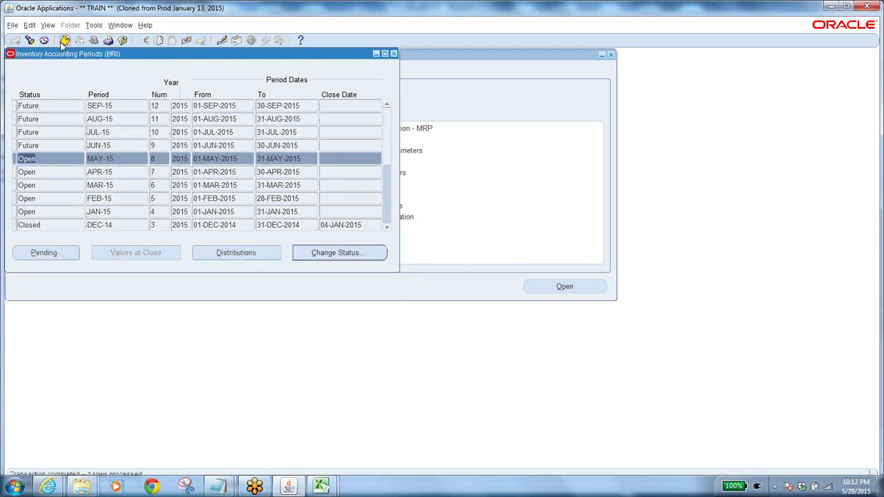
pyautogui.click(121, 40)
pyautogui.click(121, 41)
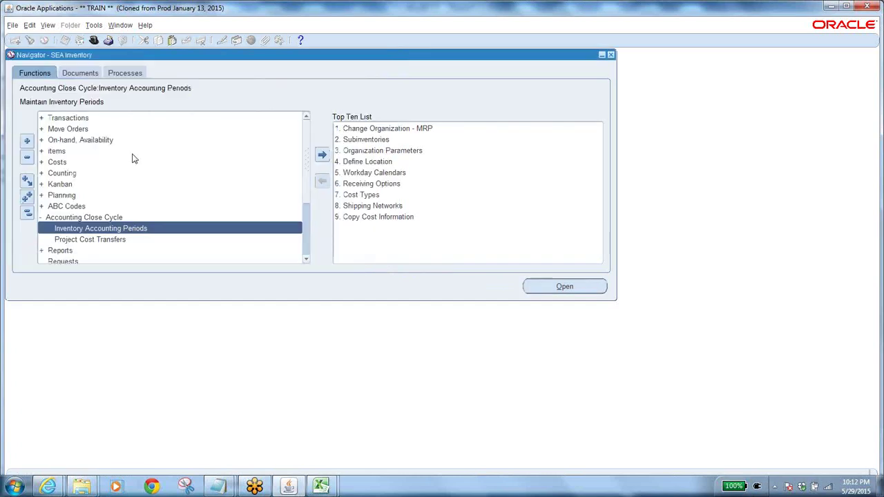
# Return to the Receiving transactions and open the Receipts function again.
pyautogui.click(26, 212)
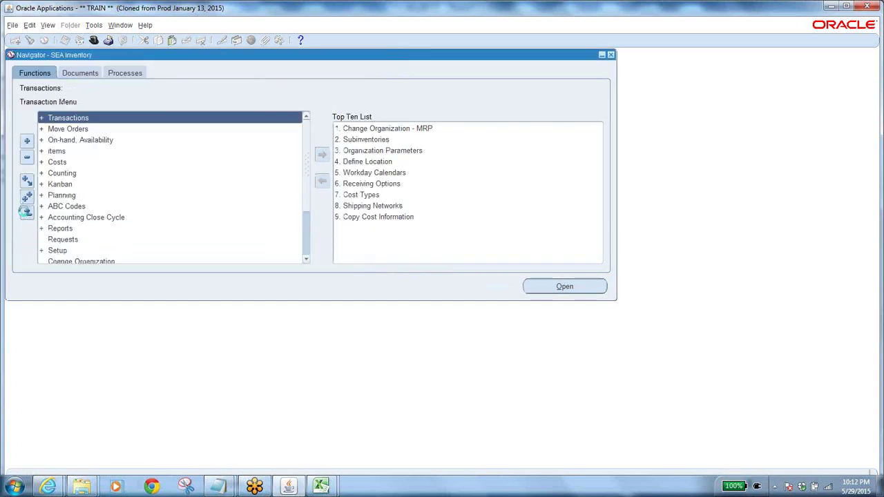
pyautogui.click(69, 118)
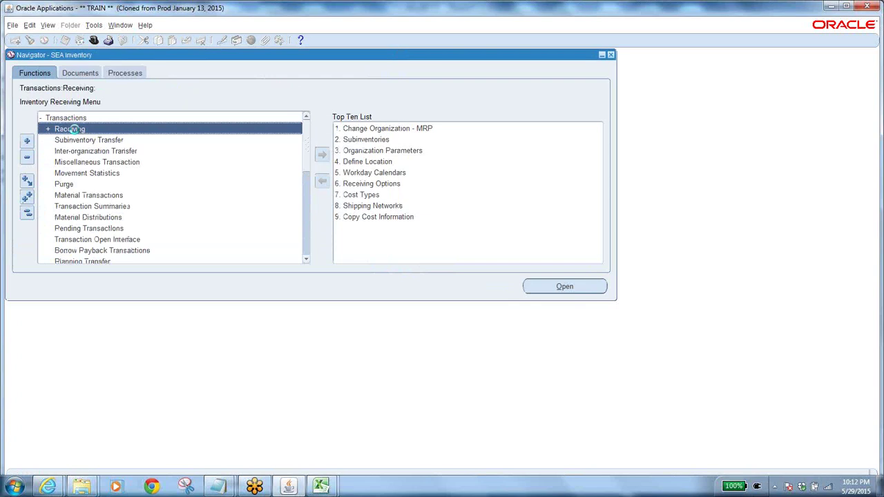
pyautogui.doubleClick(67, 130)
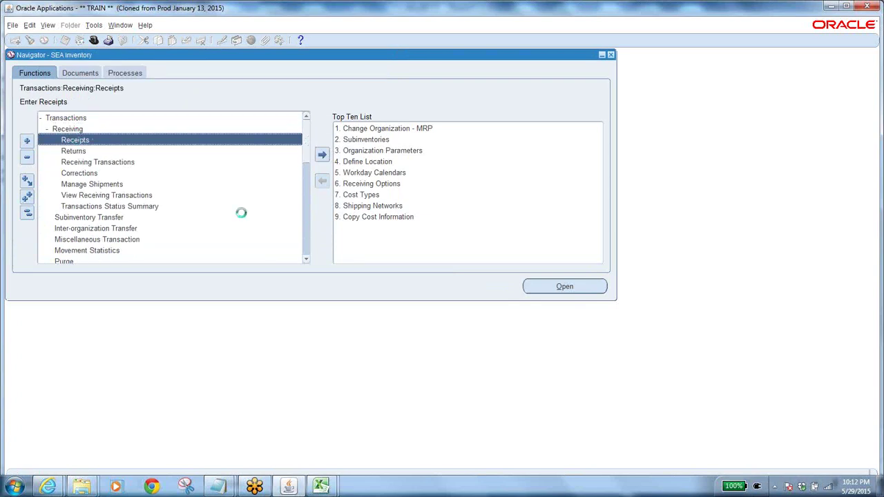
# Clear the search criteria and find the expected receipts for the approved purchase order number in Seaman Corporation.
pyautogui.click(234, 355)
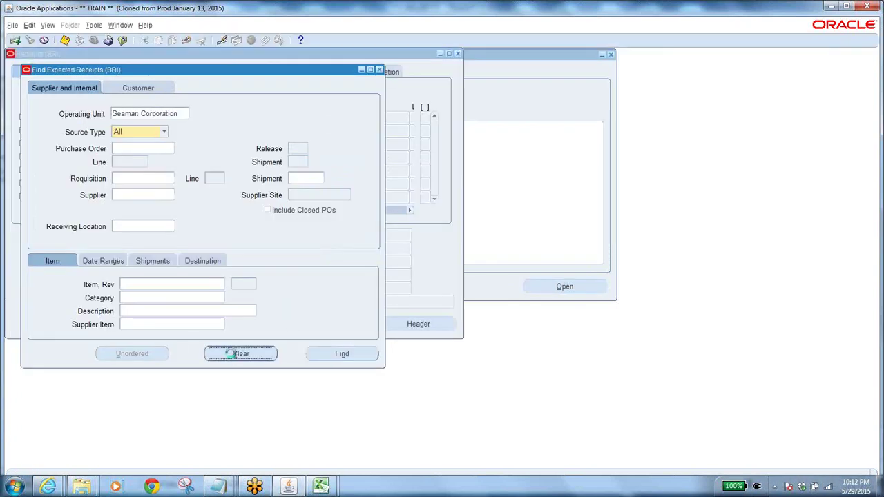
pyautogui.write('S')
pyautogui.press('Tab')
pyautogui.click(132, 149)
pyautogui.write('13933')
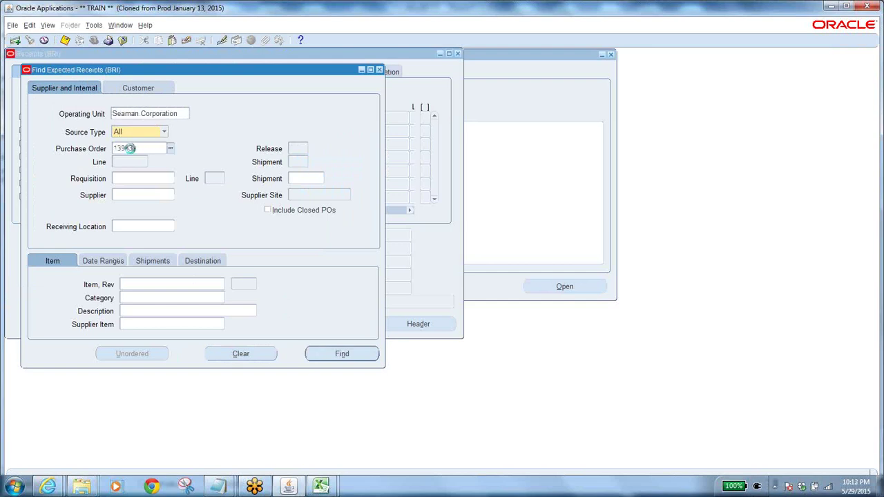
pyautogui.press('Tab')
pyautogui.click(349, 359)
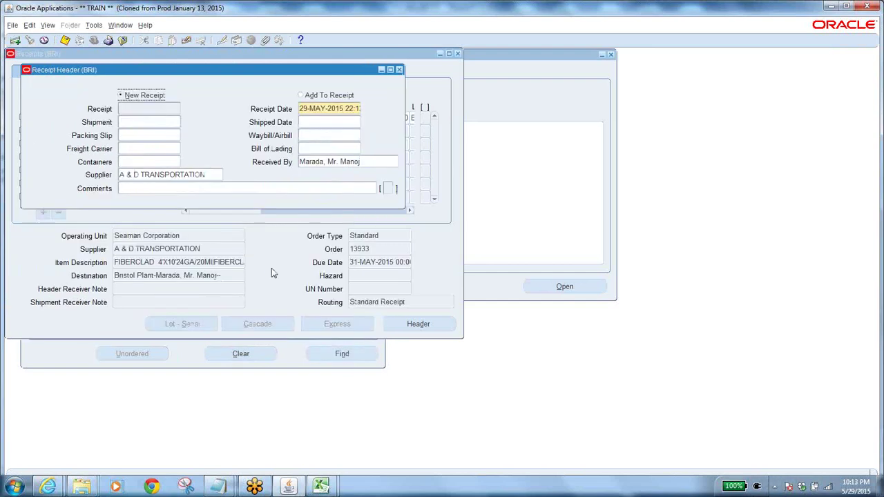
# Try to save the receipt of 2500 EA of item 101 with destination type Receiving, and discard it without committing.
pyautogui.click(292, 238)
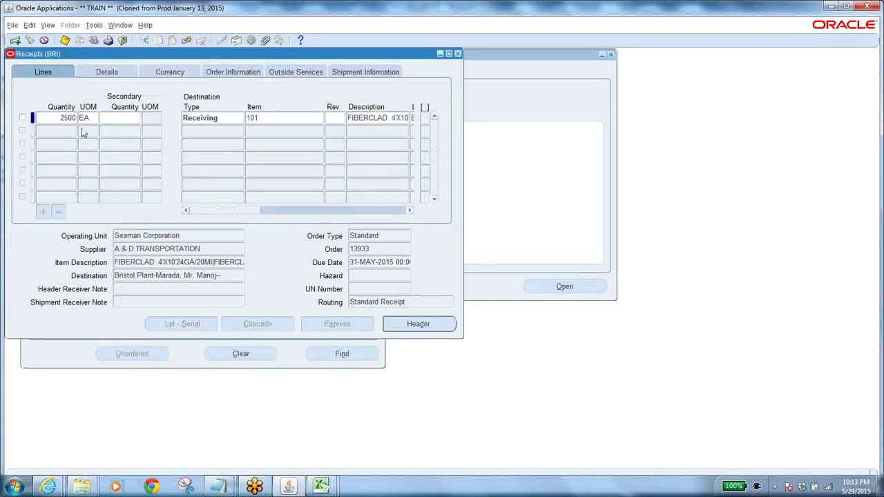
pyautogui.click(23, 119)
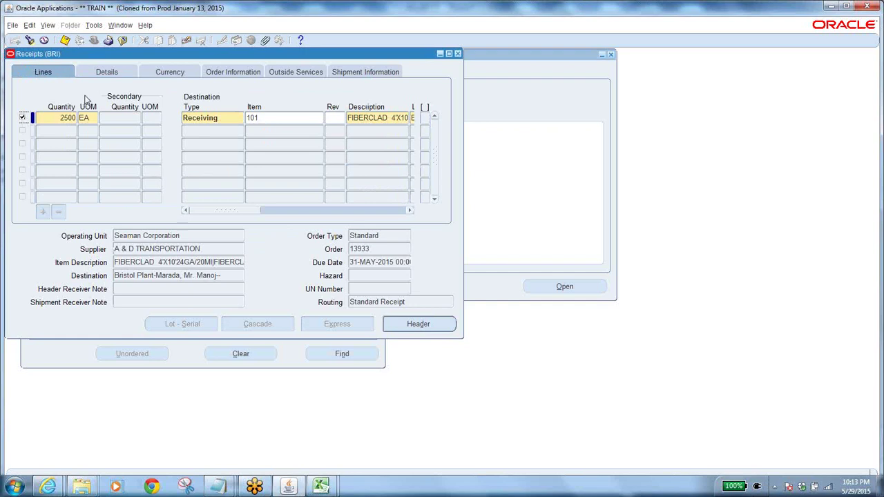
pyautogui.doubleClick(62, 117)
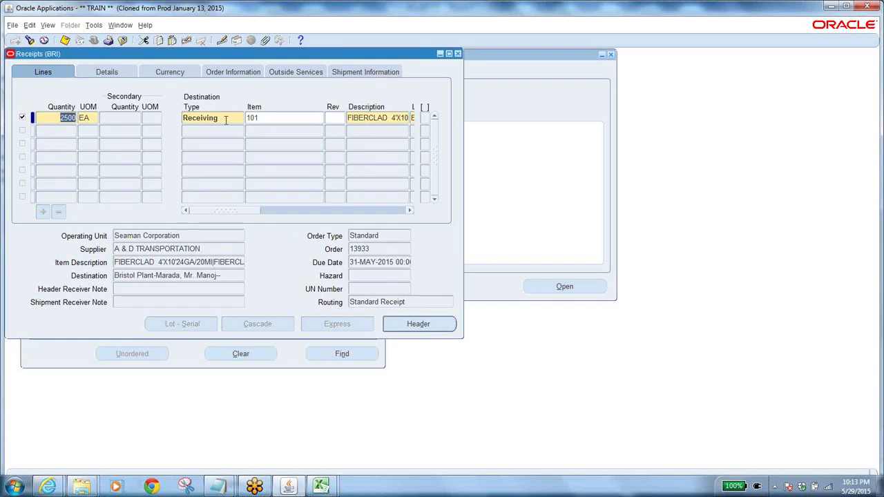
pyautogui.doubleClick(225, 119)
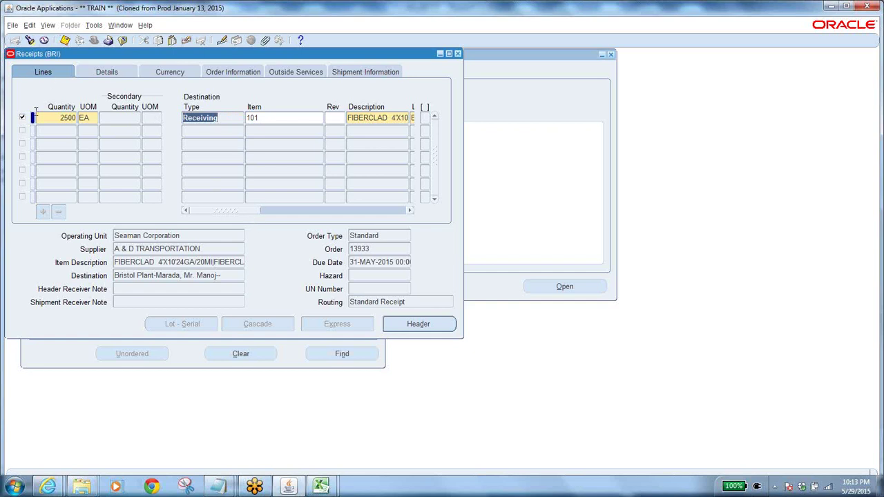
pyautogui.click(65, 40)
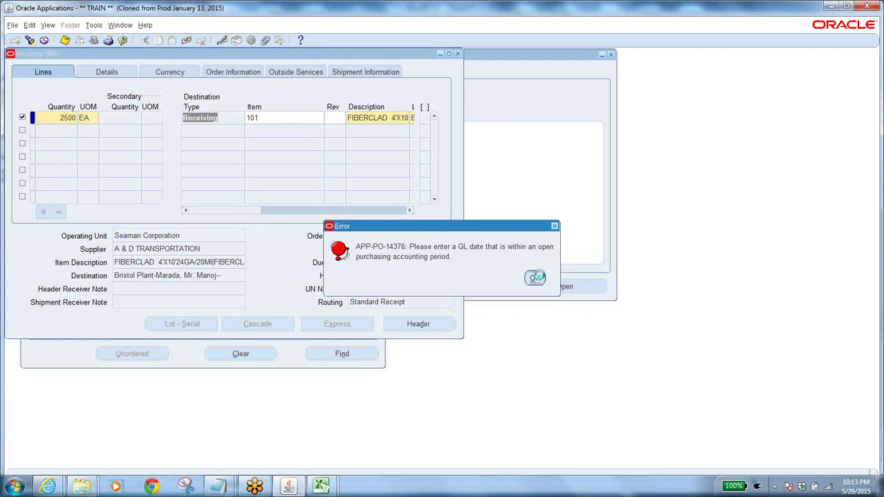
pyautogui.click(537, 277)
pyautogui.click(282, 266)
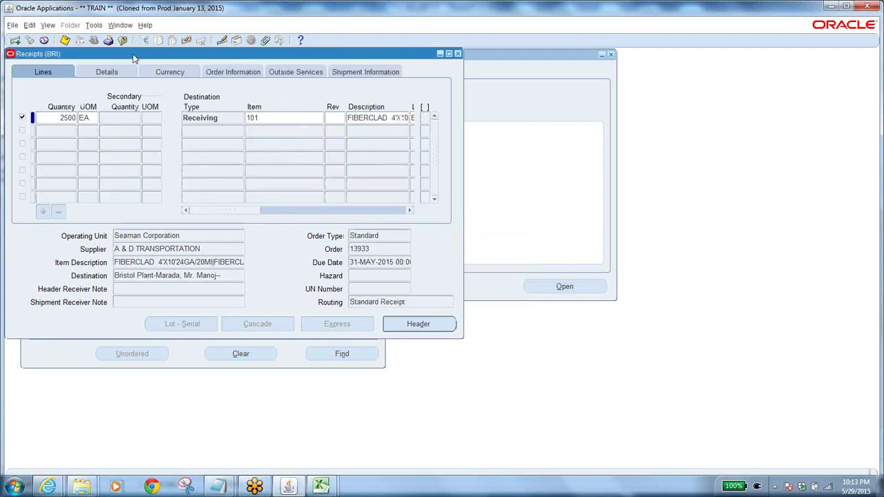
pyautogui.click(445, 278)
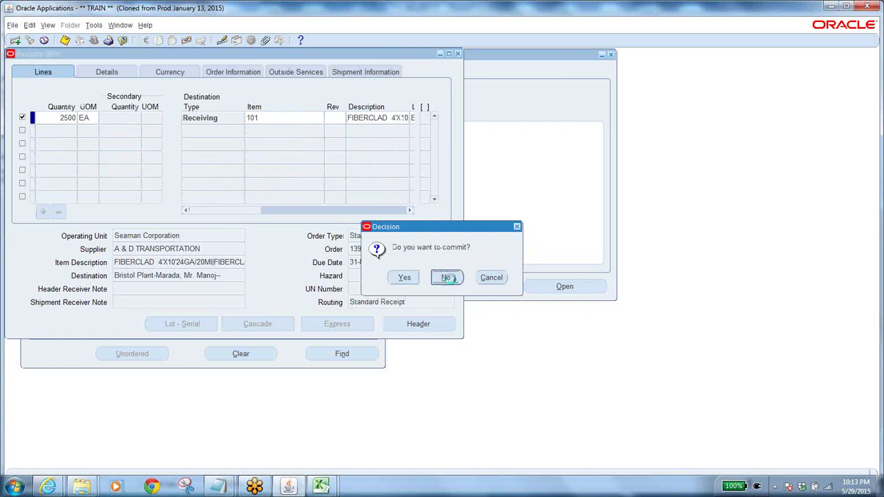
# Collapse the function list and switch to the SEA Purchasing Super User responsibility.
pyautogui.click(28, 213)
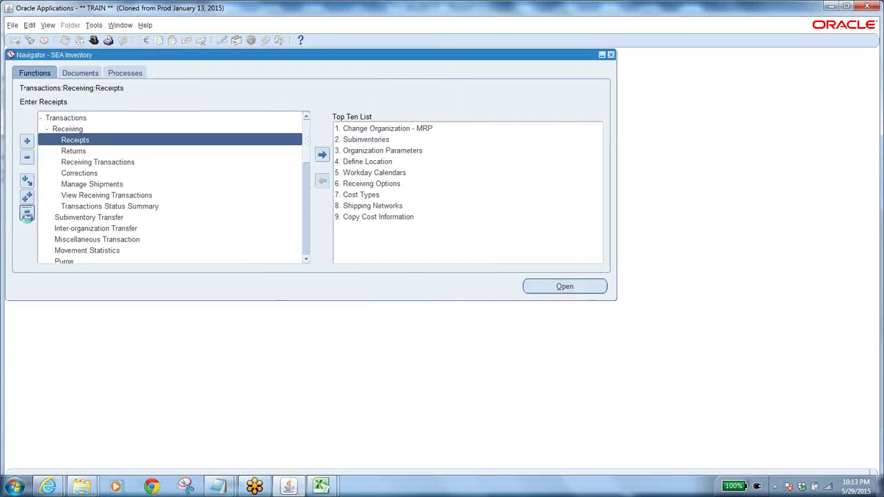
pyautogui.click(95, 41)
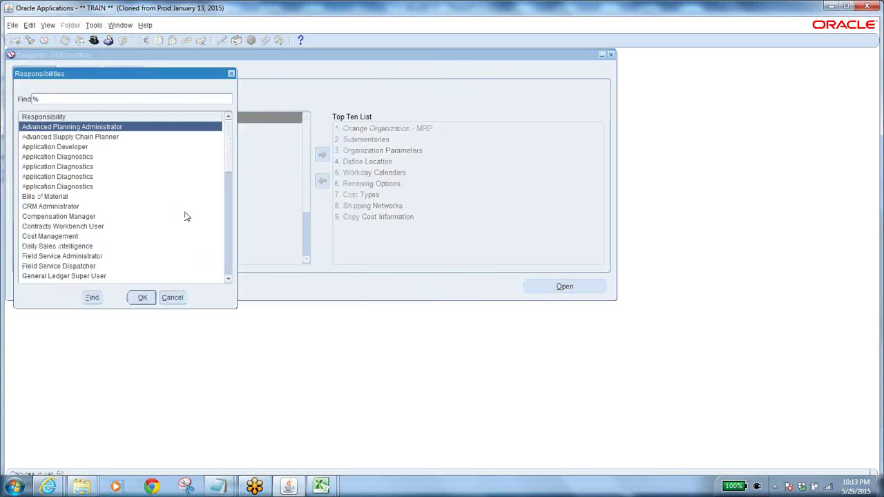
pyautogui.write('s')
pyautogui.click(100, 216)
pyautogui.click(142, 297)
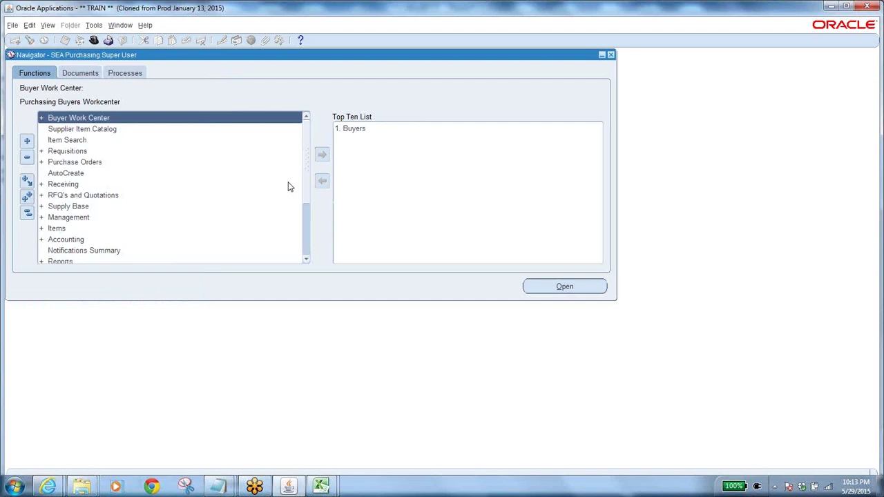
# Look through the Setup functions, including Organizations, Purchasing and Financials, for the purchasing period controls.
pyautogui.moveTo(308, 169); pyautogui.dragTo(308, 211)
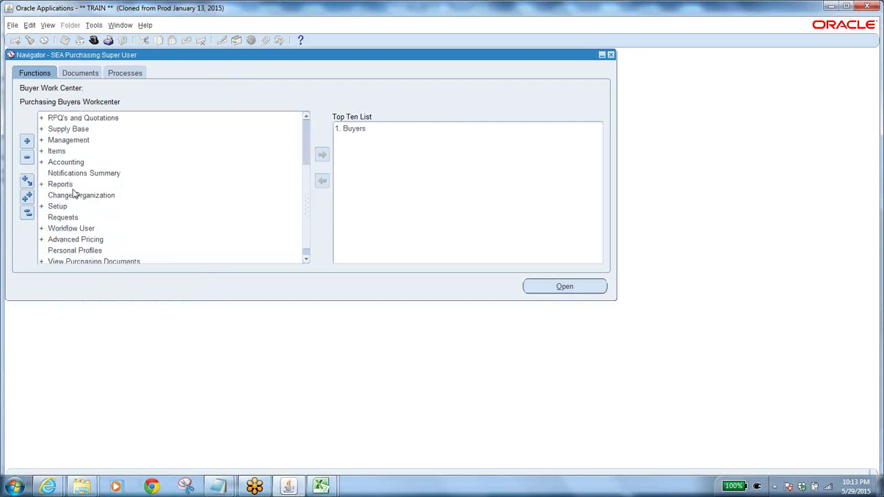
pyautogui.click(55, 206)
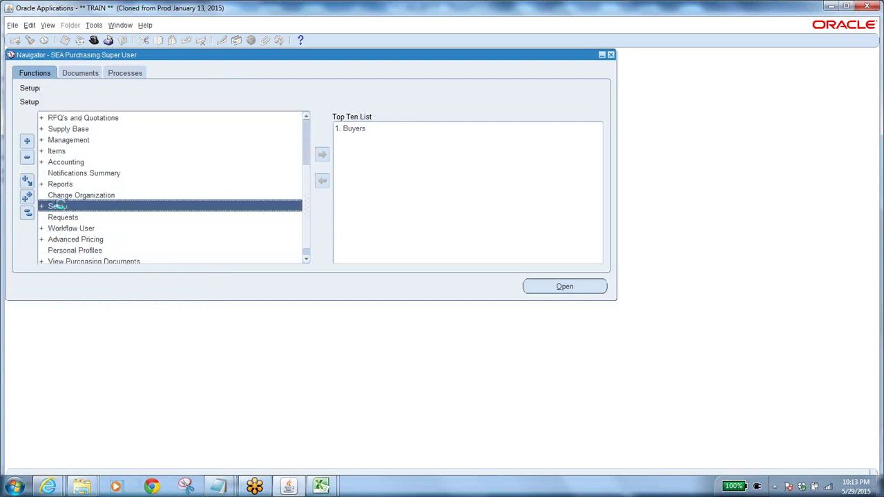
pyautogui.doubleClick(58, 207)
pyautogui.scroll(-3, 310, 173)
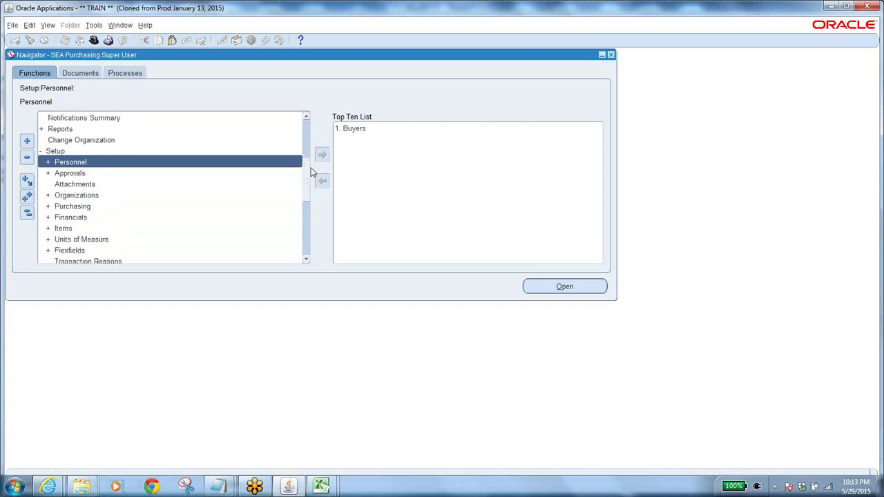
pyautogui.doubleClick(76, 195)
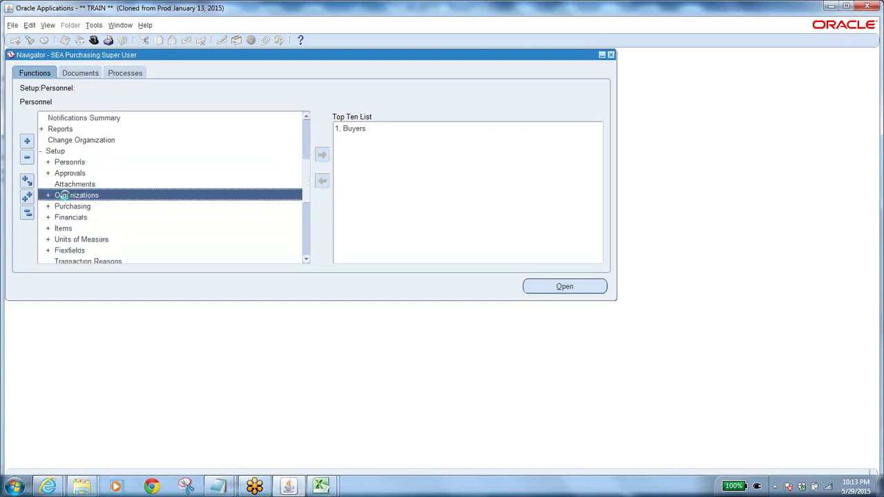
pyautogui.scroll(-3, 309, 176)
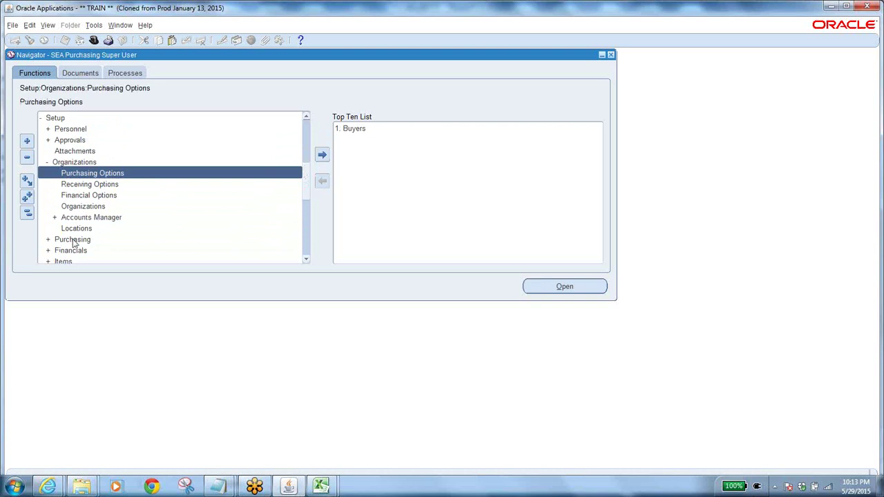
pyautogui.doubleClick(76, 240)
pyautogui.moveTo(302, 148); pyautogui.dragTo(310, 202)
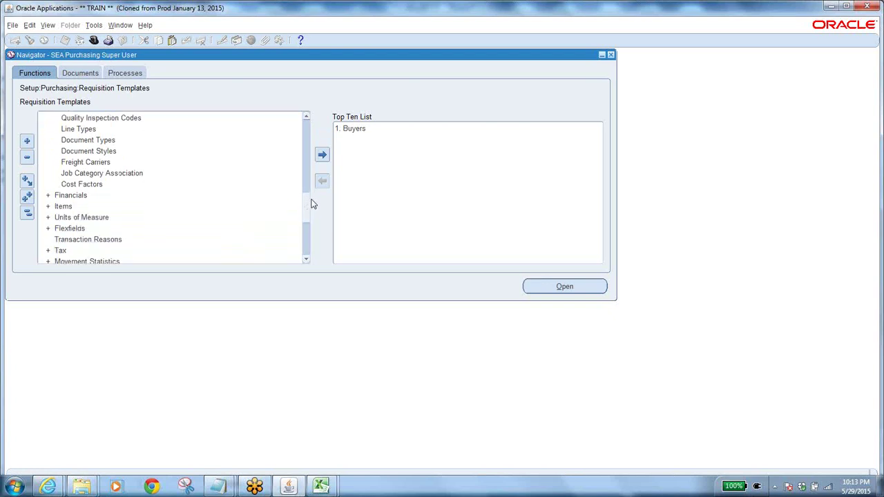
pyautogui.click(79, 194)
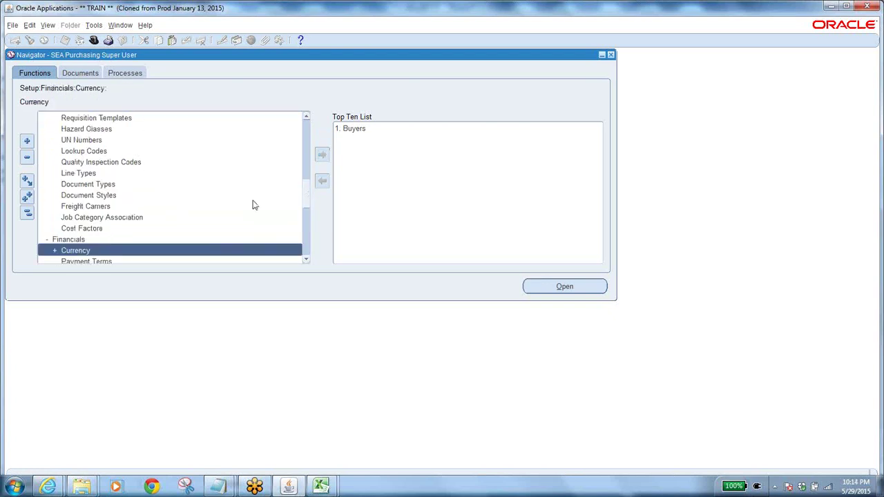
pyautogui.moveTo(306, 170); pyautogui.dragTo(306, 205)
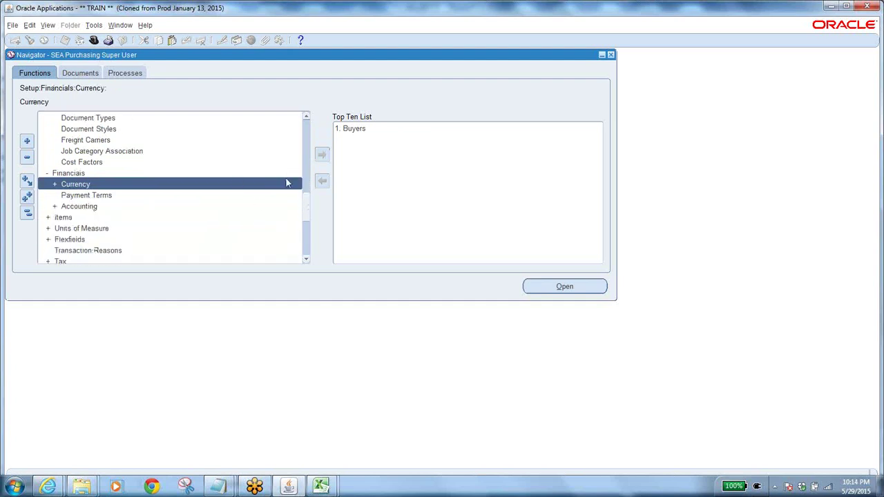
pyautogui.moveTo(306, 211); pyautogui.dragTo(310, 245)
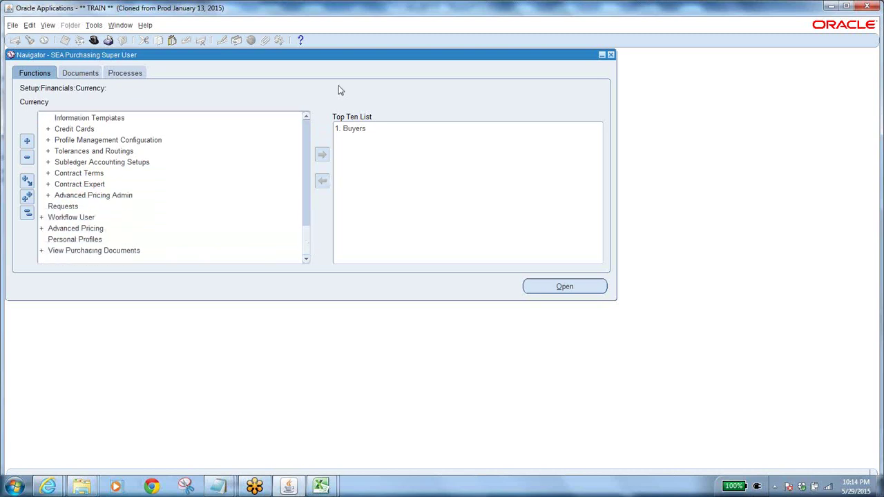
# Search the form functions for %period% and open the Open and Close Periods function.
pyautogui.hotkey('ctrl', 'l')
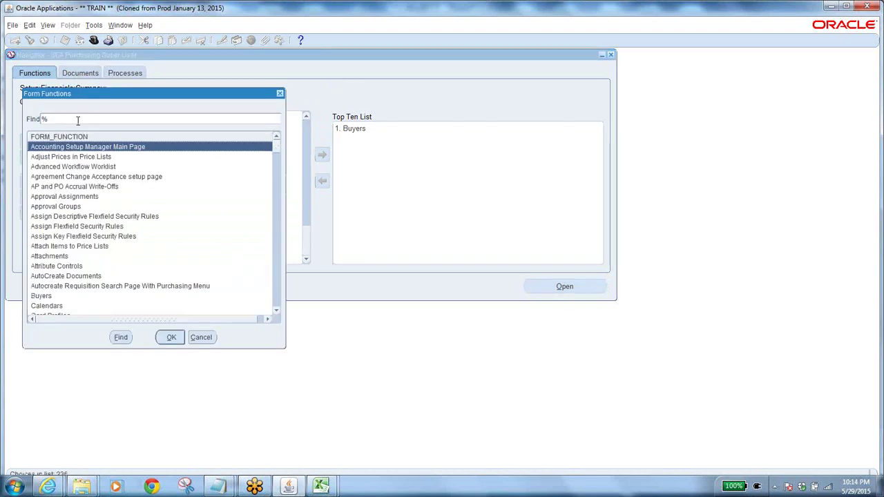
pyautogui.write('period%')
pyautogui.press('Return')
pyautogui.click(77, 158)
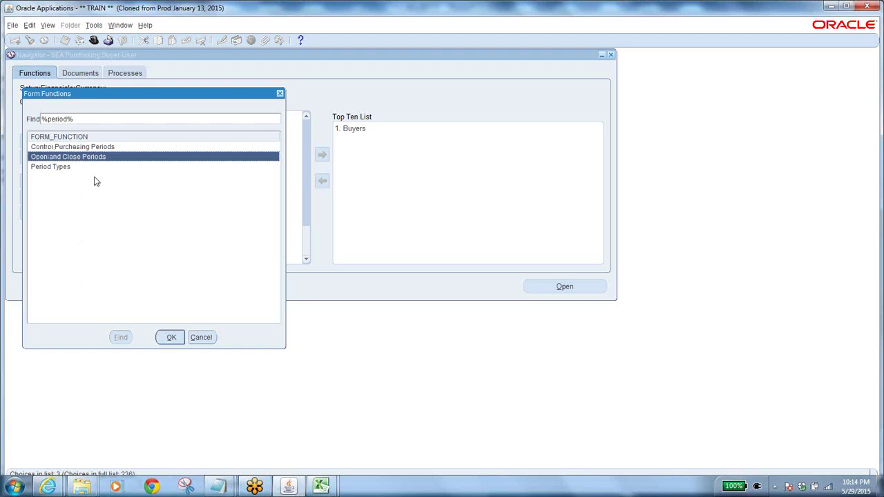
pyautogui.click(170, 343)
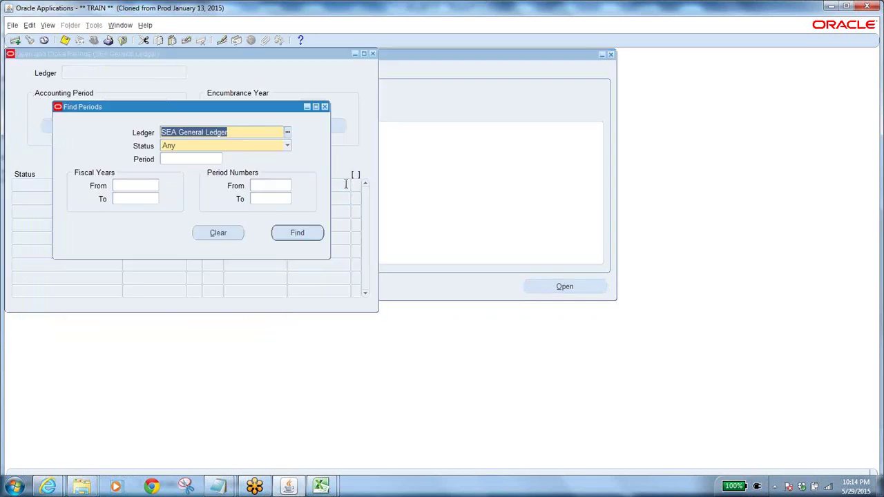
# Find the JUN-15 period of the SEA General Ledger.
pyautogui.click(193, 158)
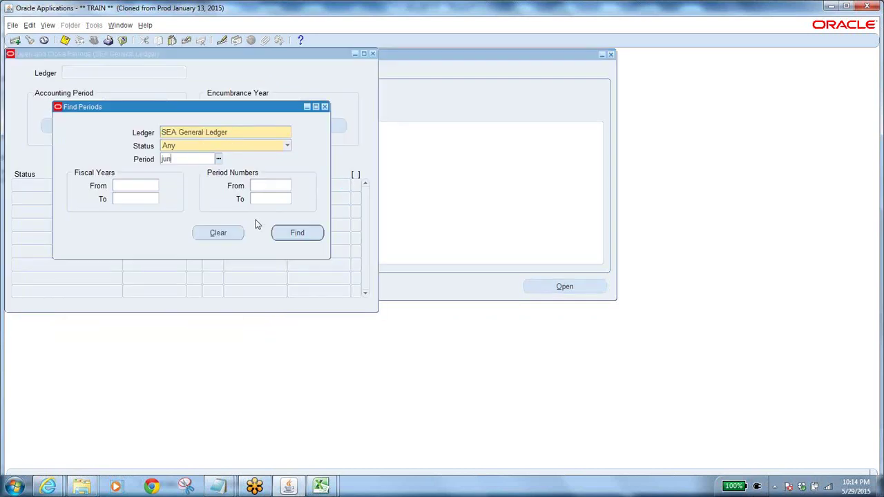
pyautogui.write('jun-15')
pyautogui.click(284, 235)
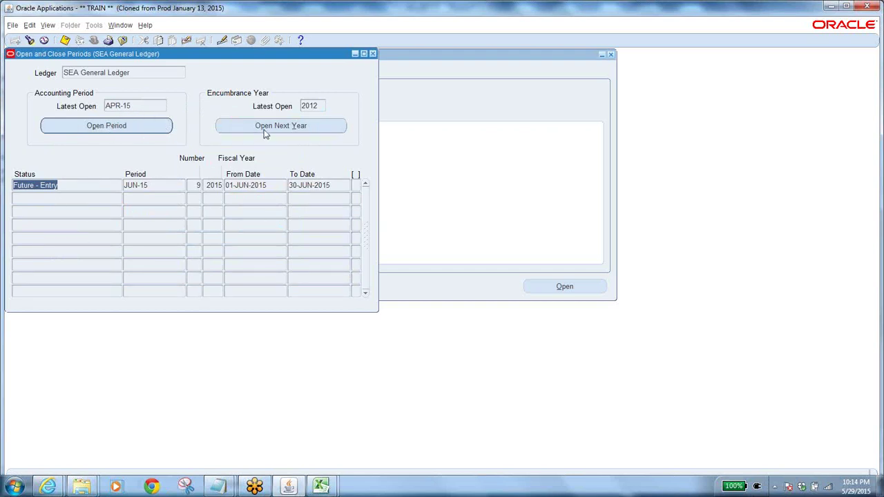
# Open the SEA General Ledger's accounting periods with JUN-15 as the target period, and close the Open and Close Periods form.
pyautogui.click(113, 127)
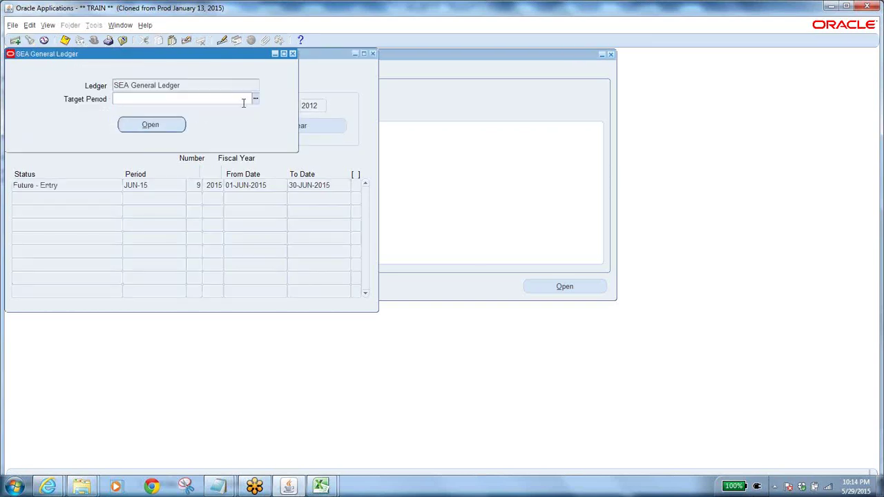
pyautogui.click(256, 99)
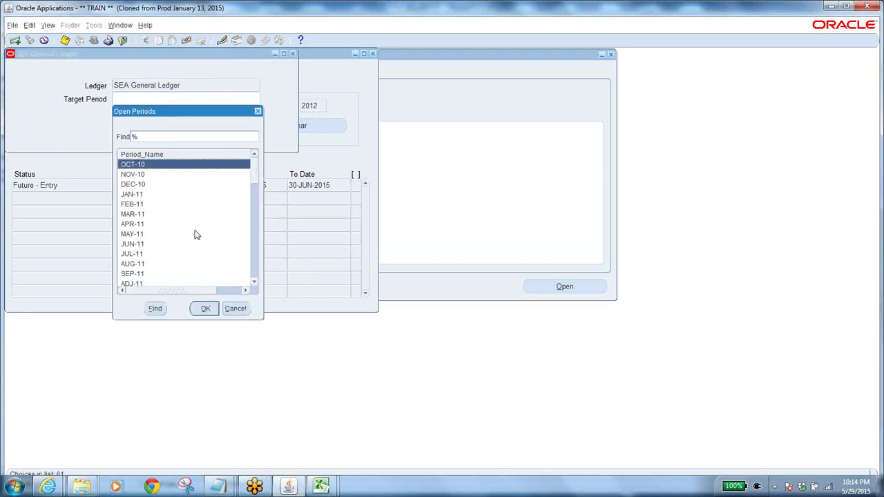
pyautogui.write('j')
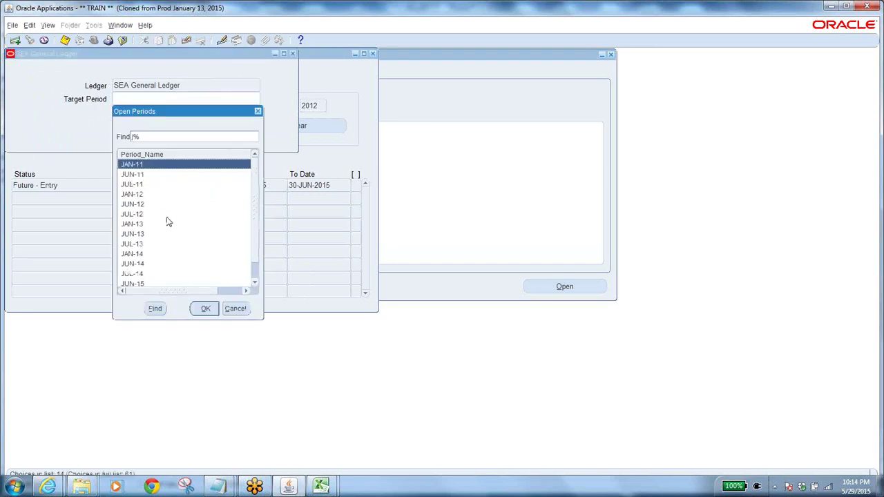
pyautogui.click(138, 286)
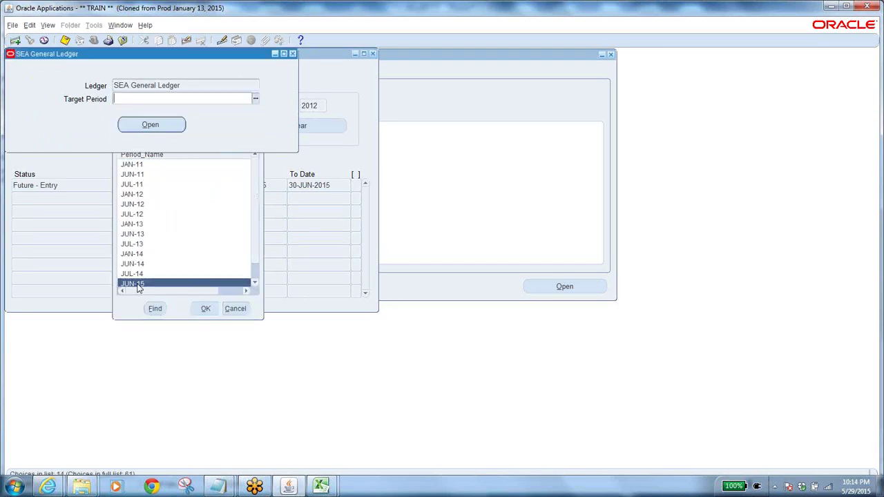
pyautogui.click(205, 309)
pyautogui.click(150, 126)
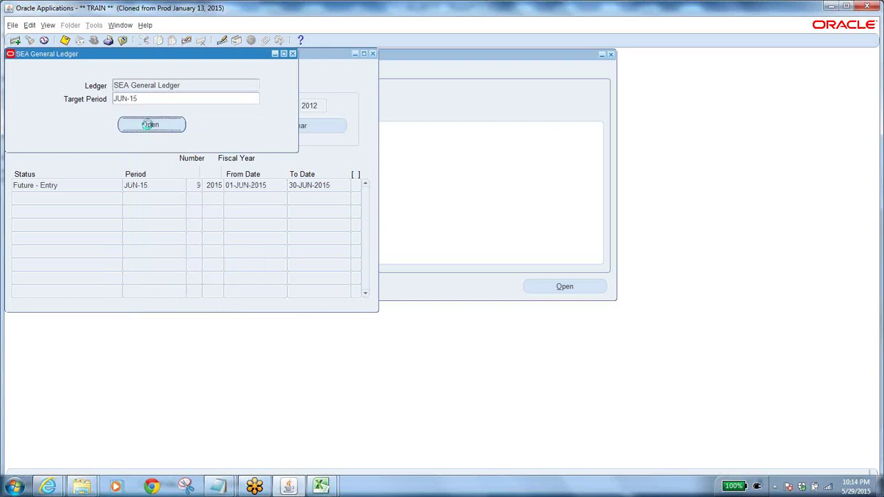
pyautogui.click(483, 279)
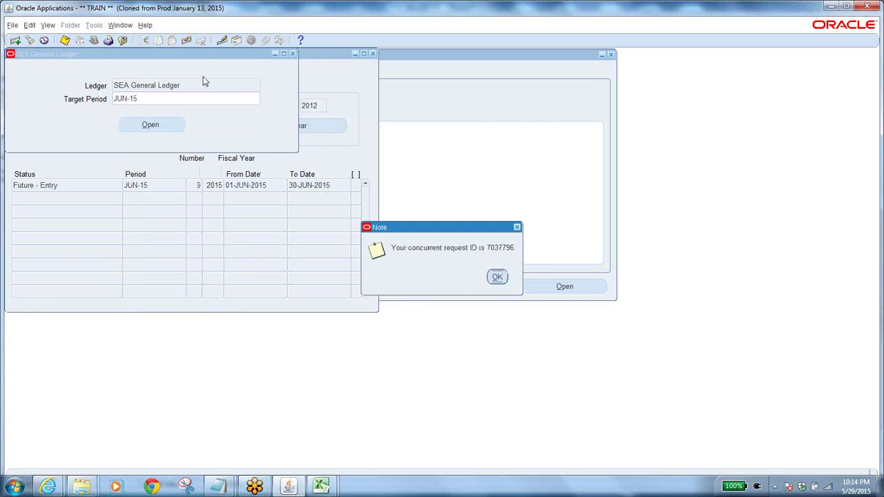
pyautogui.click(498, 277)
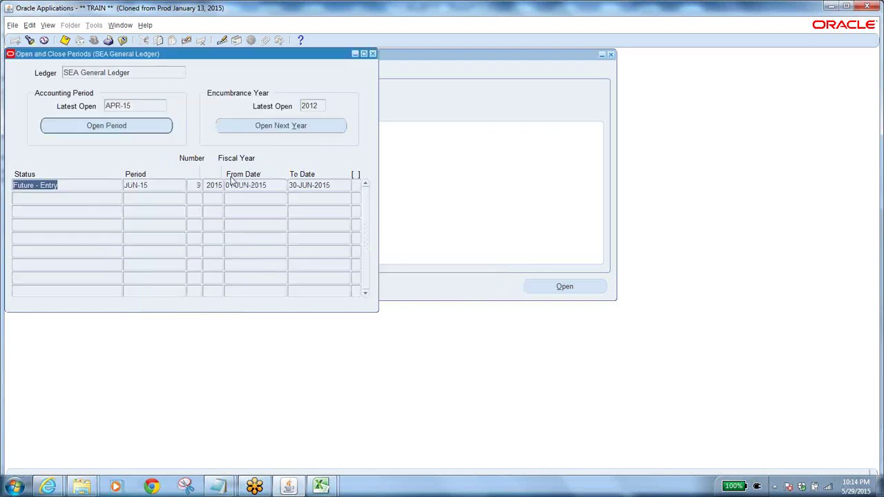
pyautogui.click(121, 40)
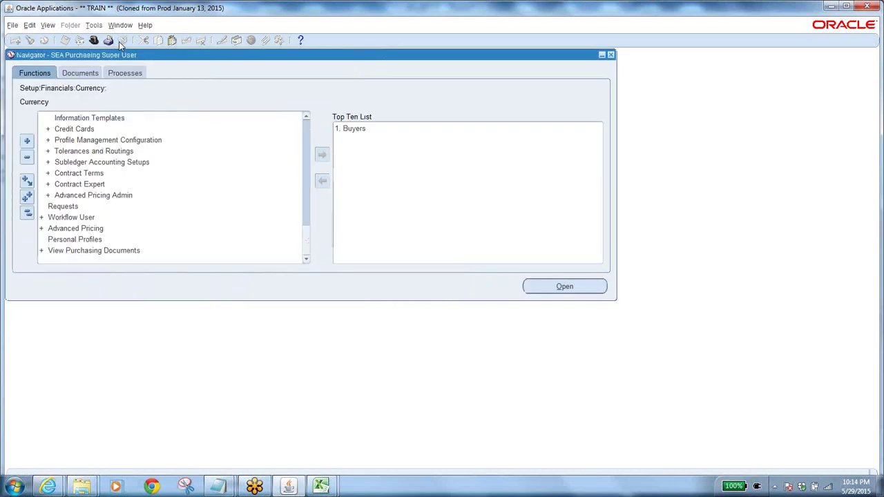
# Search the form functions for %period% and open the Control Purchasing Periods function.
pyautogui.hotkey('ctrl', 'f')
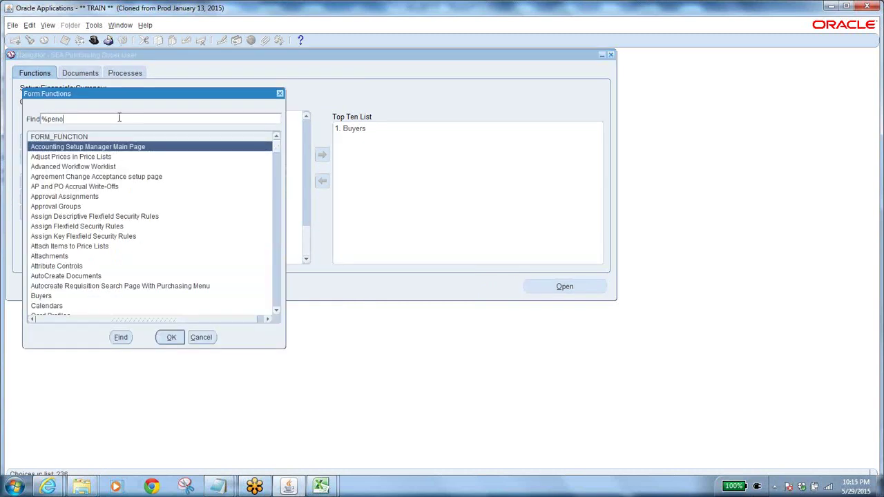
pyautogui.write('%period%')
pyautogui.press('Return')
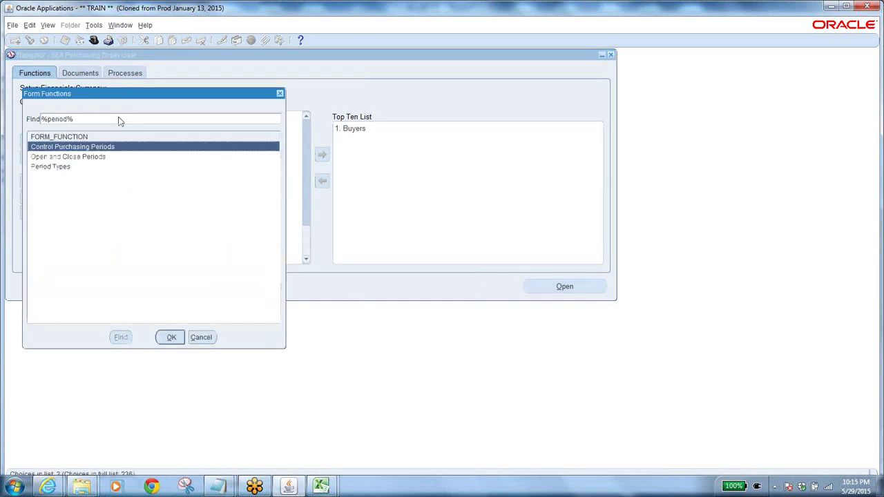
pyautogui.click(89, 156)
pyautogui.click(88, 147)
pyautogui.click(171, 338)
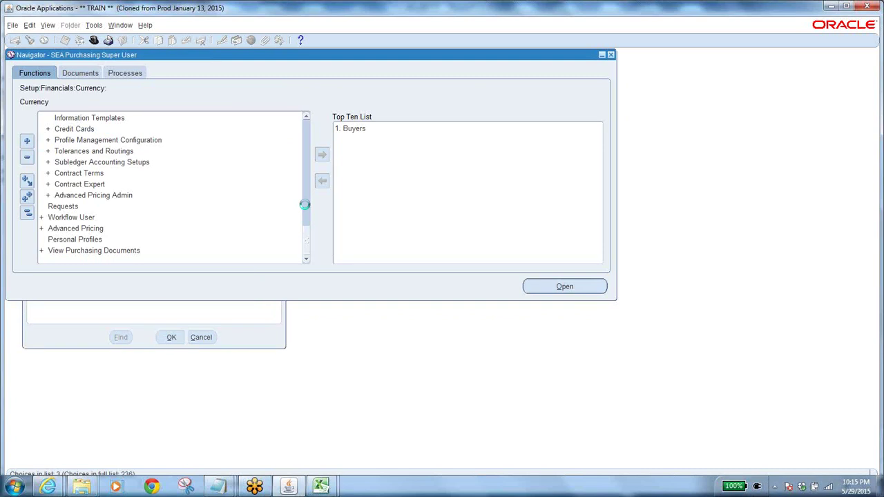
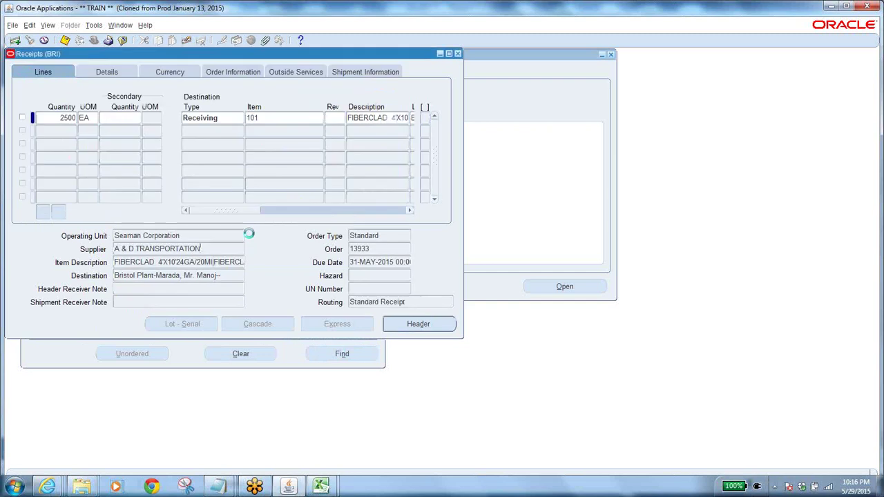
# Mark the 2500 EA line of item 101 for receipt and try to save the receipt.
pyautogui.click(21, 116)
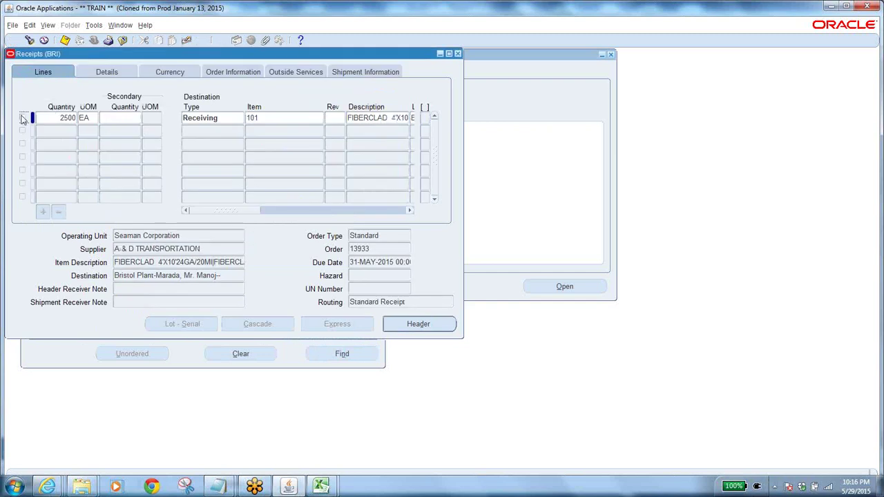
pyautogui.click(64, 40)
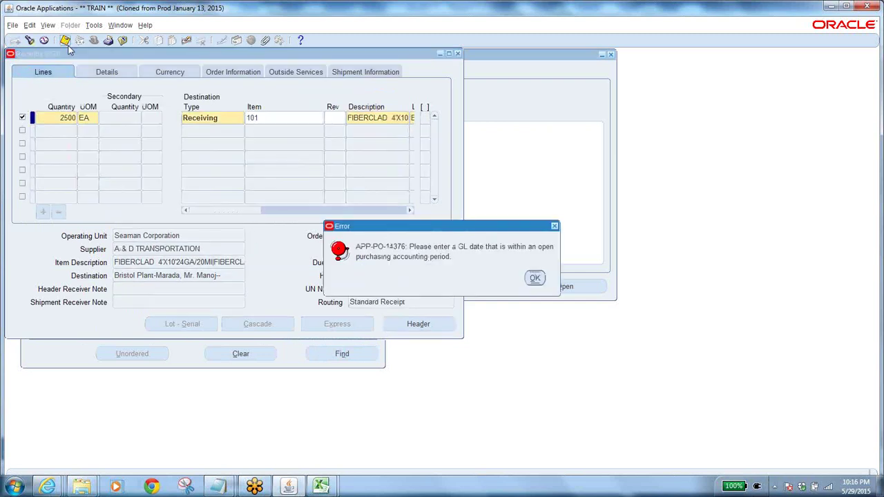
pyautogui.click(535, 278)
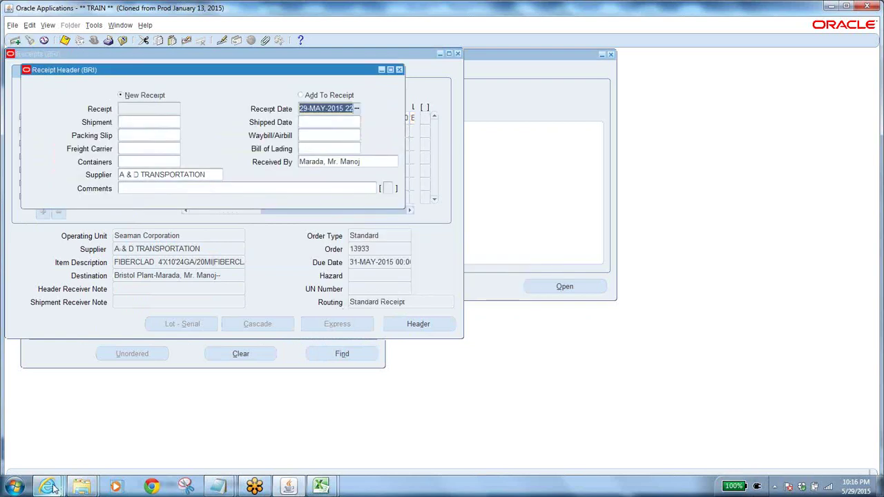
# Switch to the Control Purchasing Periods page in the browser and search for the periods of fiscal year %2015%.
pyautogui.moveTo(51, 487)
pyautogui.click(315, 436)
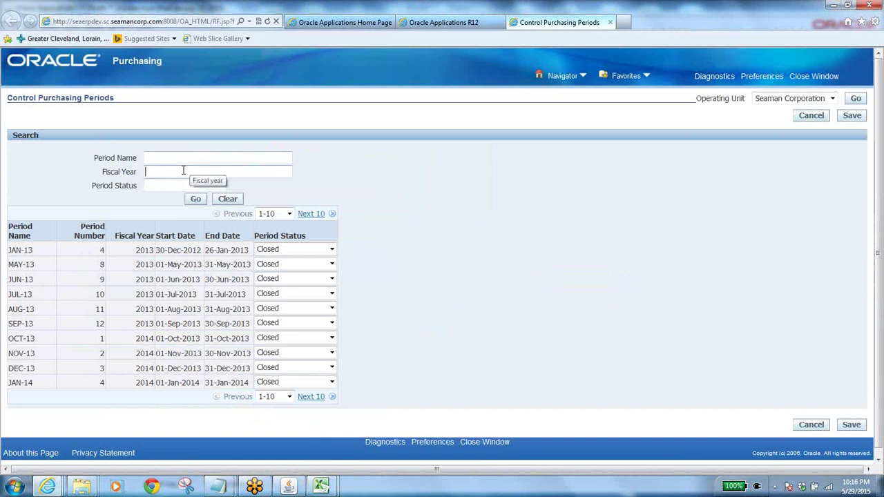
pyautogui.write('%2015%')
pyautogui.click(195, 199)
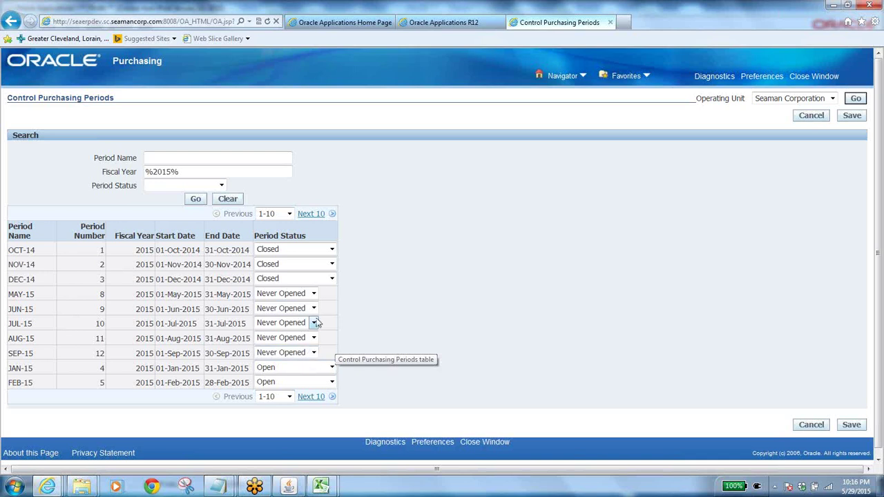
# Set the MAY-15 and JUN-15 purchasing periods to Open, save the changes, and close the page after checking both statuses.
pyautogui.click(313, 296)
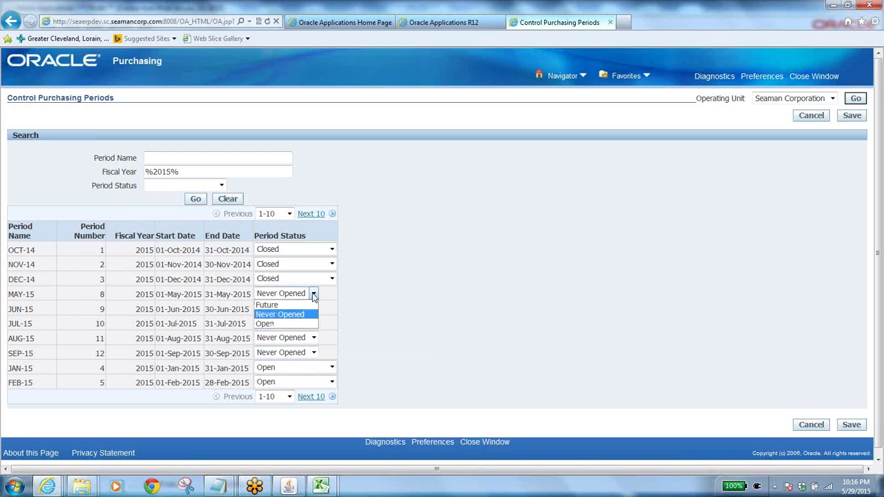
pyautogui.click(280, 324)
pyautogui.click(315, 310)
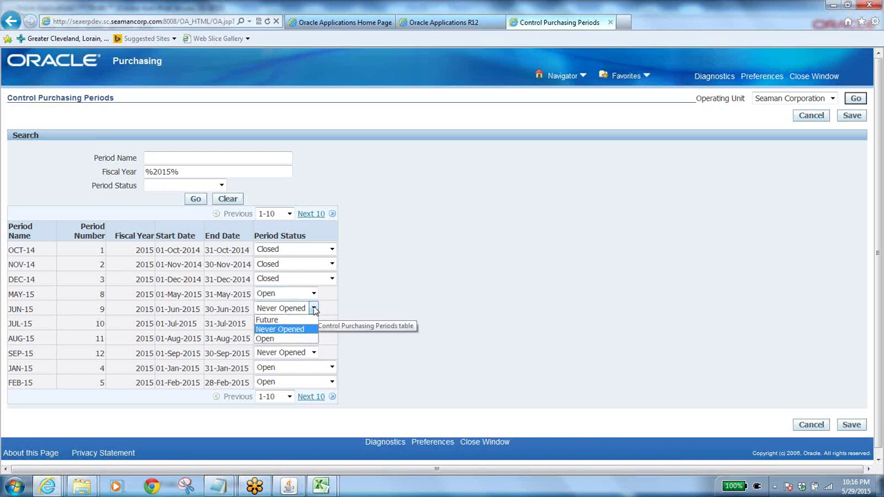
pyautogui.click(289, 338)
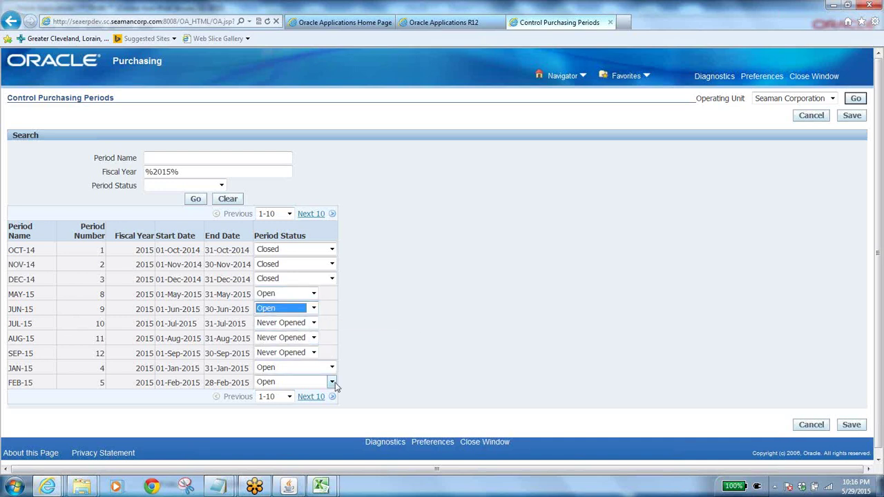
pyautogui.click(850, 116)
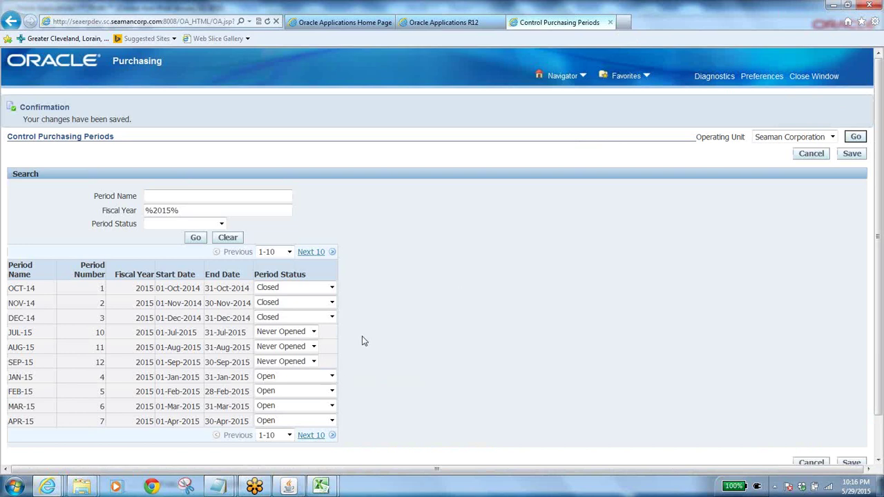
pyautogui.click(311, 435)
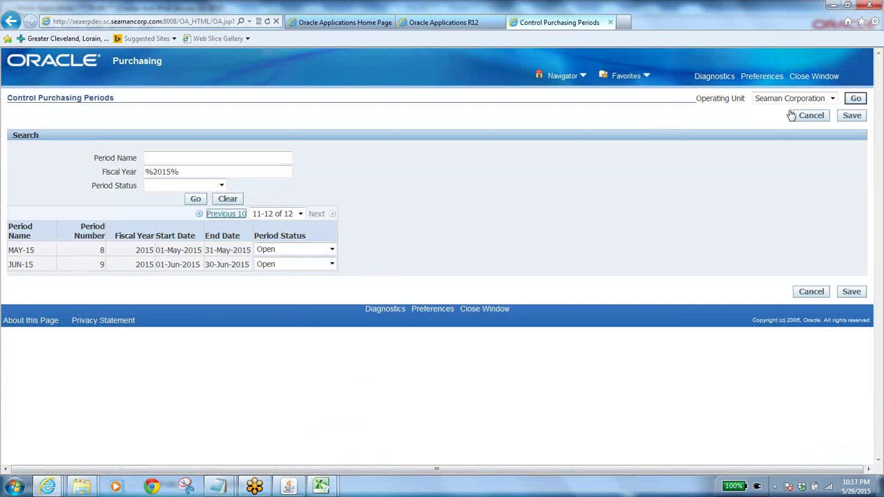
pyautogui.click(611, 23)
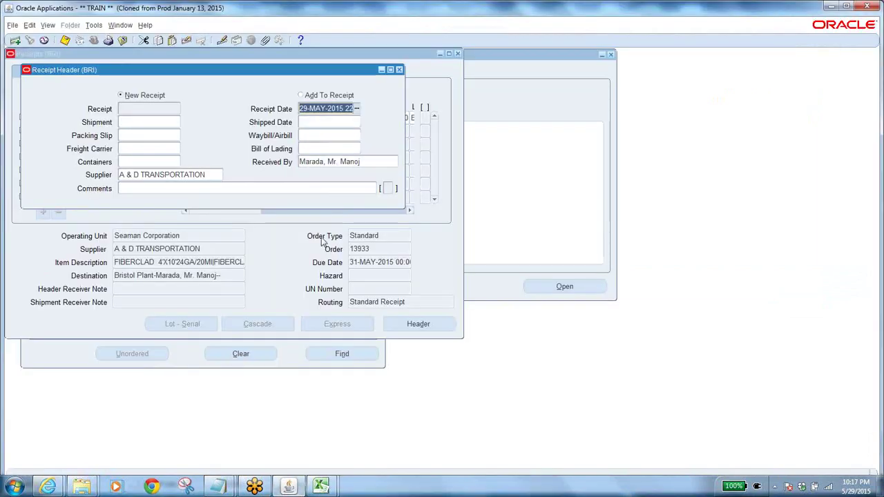
# Save the receipt for the 2500 EA line in the Receipts form and show the receipt number in its header.
pyautogui.click(271, 252)
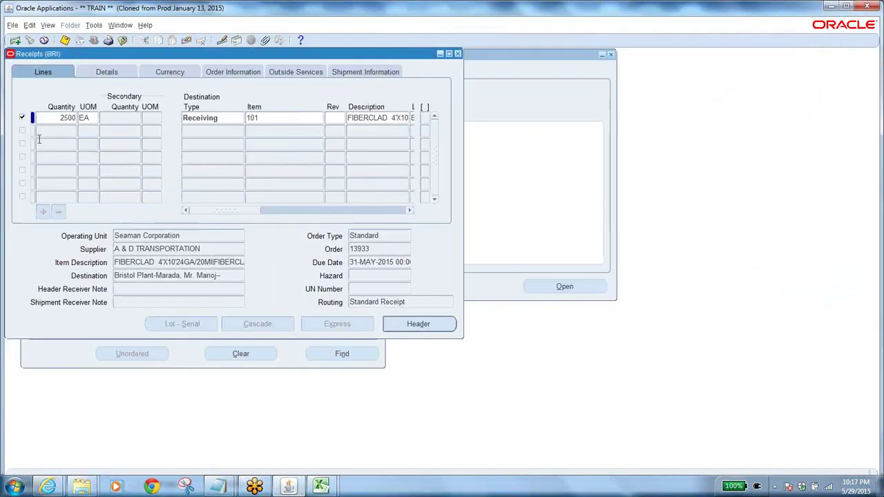
pyautogui.click(65, 40)
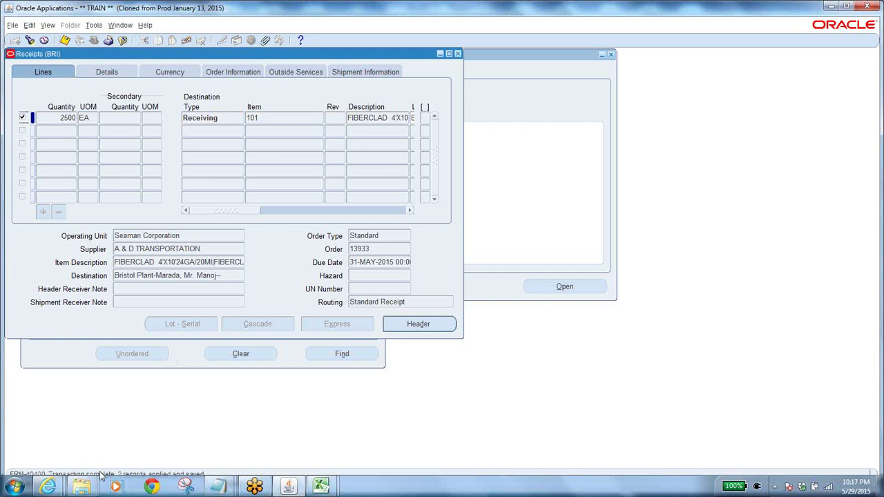
pyautogui.click(418, 326)
pyautogui.click(154, 111)
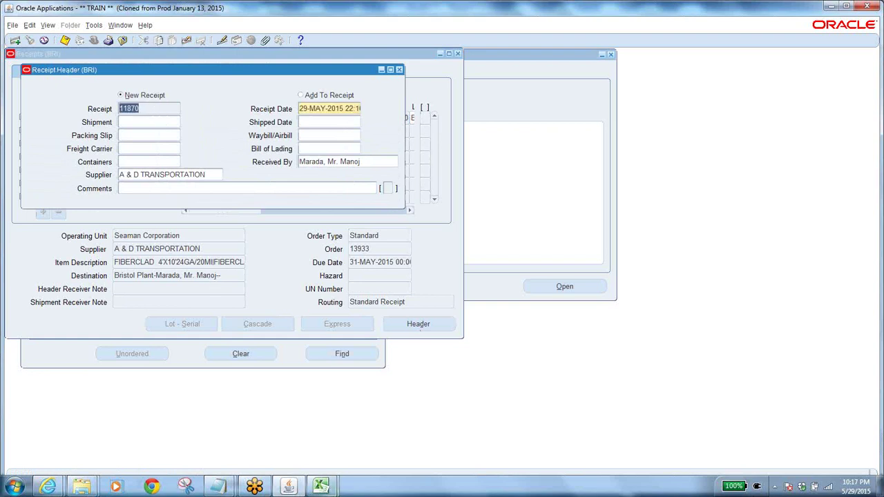
# Switch to the classes trails file in Notepad and record "11870 RCT" below the purchase order line.
pyautogui.moveTo(220, 487)
pyautogui.click(286, 424)
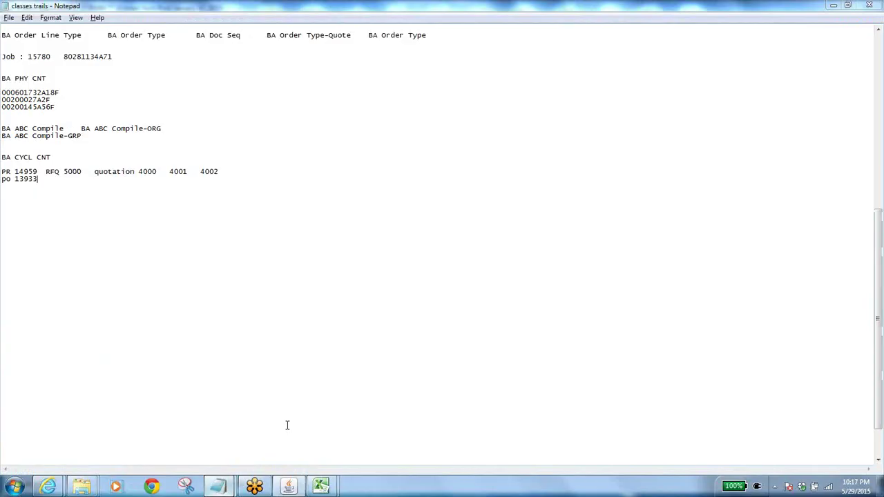
pyautogui.click(105, 193)
pyautogui.press('Return')
pyautogui.press('Return')
pyautogui.write('11870')
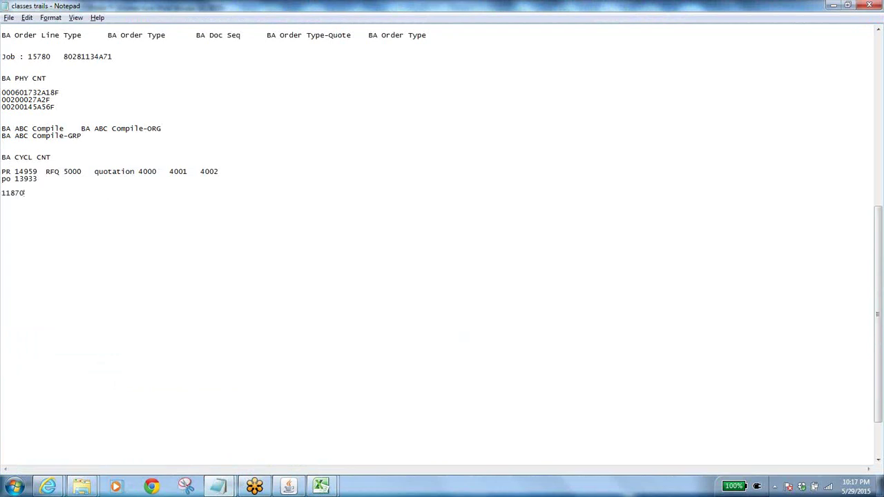
pyautogui.write(' RCT')
# Return to the Receipts form, recheck the receipt number in the receipt header, and close the form.
pyautogui.hotkey('alt', 'Tab')
pyautogui.click(255, 235)
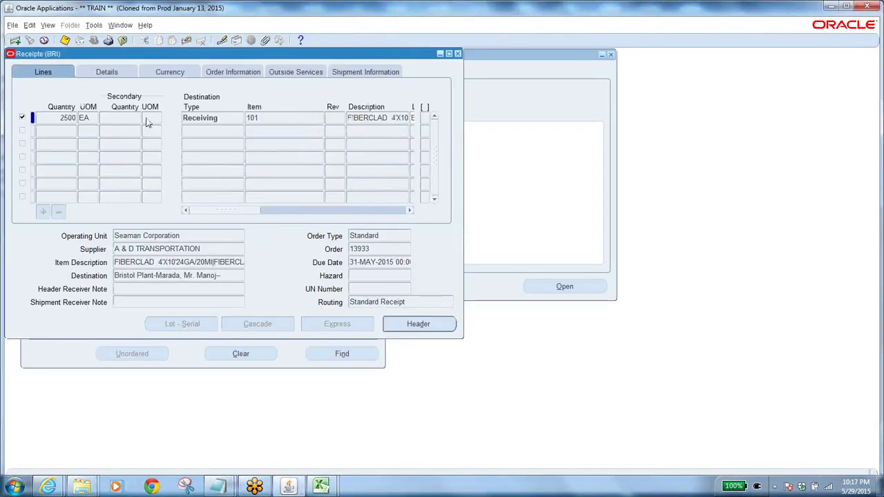
pyautogui.click(414, 324)
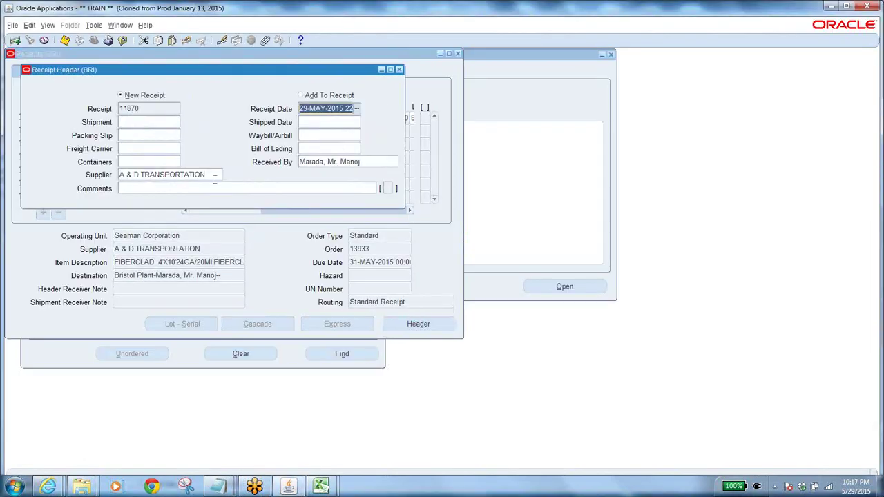
pyautogui.click(149, 108)
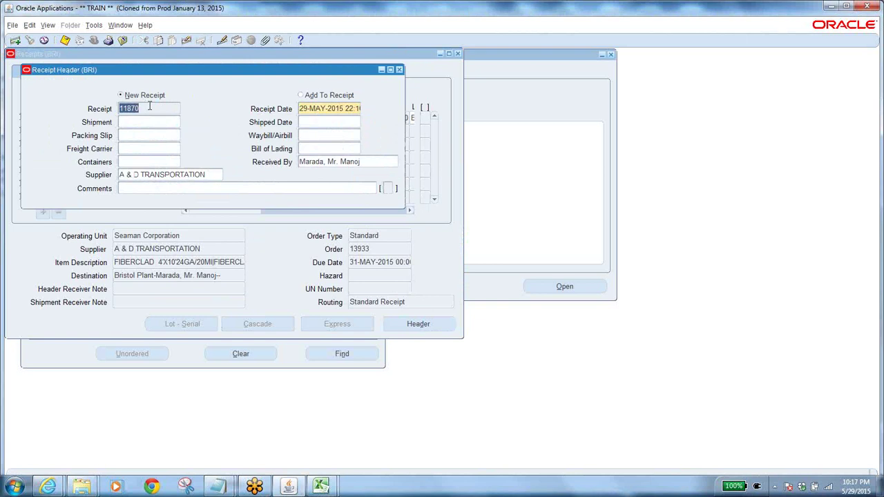
pyautogui.click(123, 40)
# Open the Receiving Transactions function under Transactions, Receiving in the SEA Inventory responsibility.
pyautogui.click(90, 163)
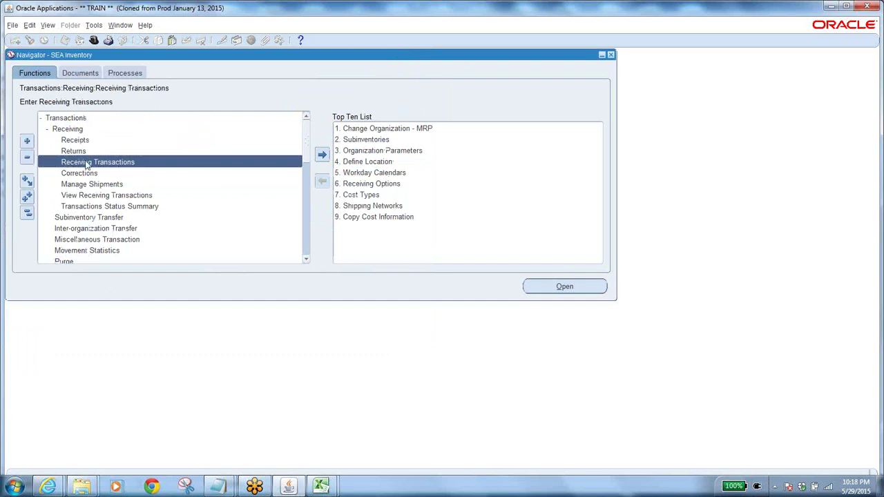
pyautogui.click(95, 149)
pyautogui.click(92, 141)
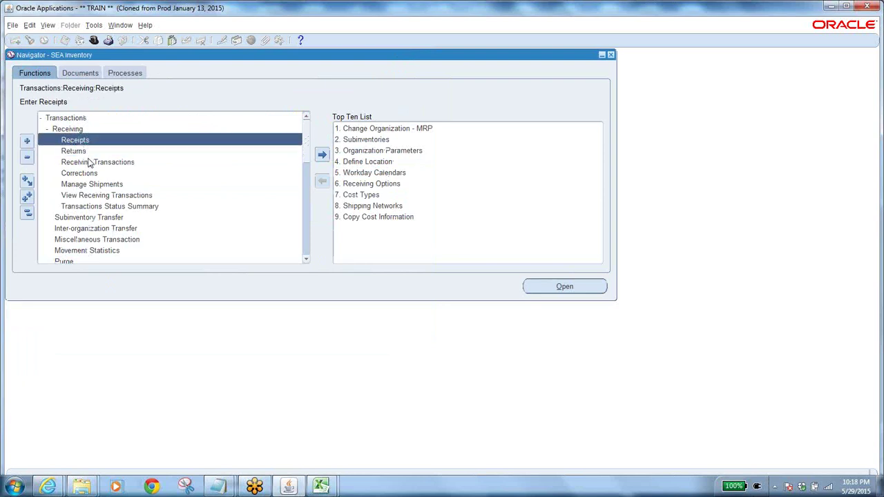
pyautogui.click(90, 163)
pyautogui.click(82, 141)
pyautogui.click(91, 162)
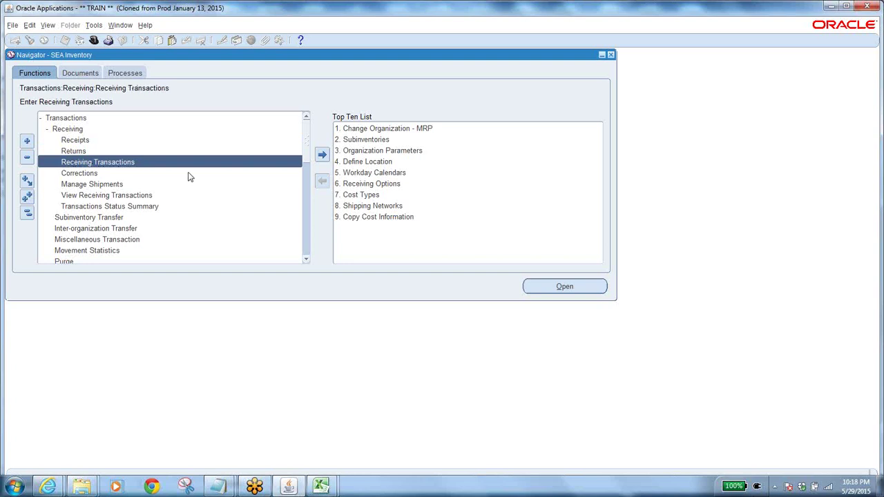
pyautogui.doubleClick(81, 160)
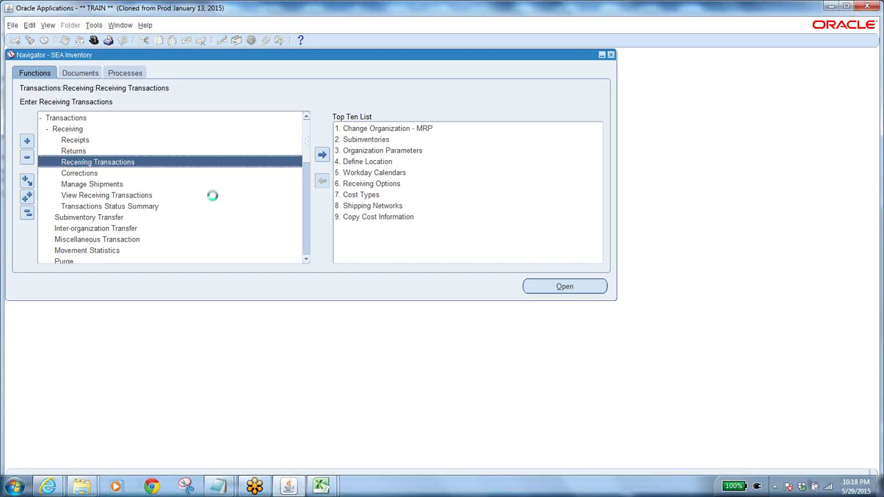
# Find the receiving transactions for receipt 11870.
pyautogui.moveTo(225, 71); pyautogui.dragTo(361, 89)
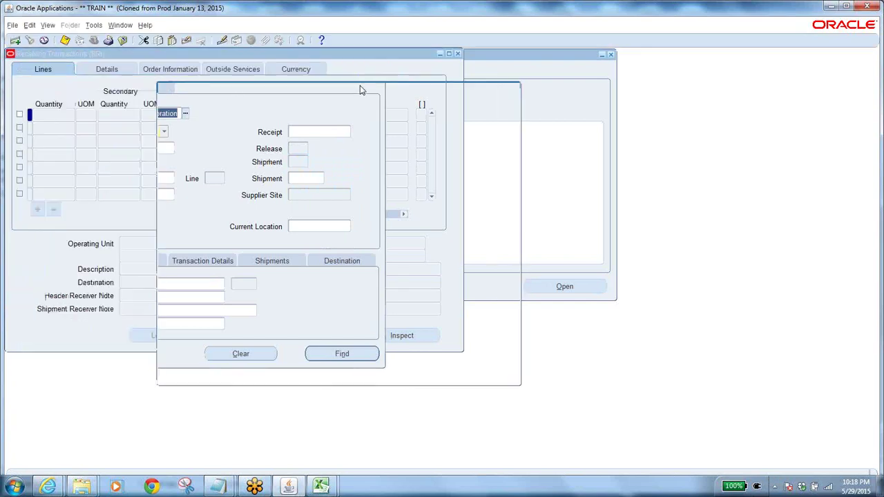
pyautogui.click(443, 151)
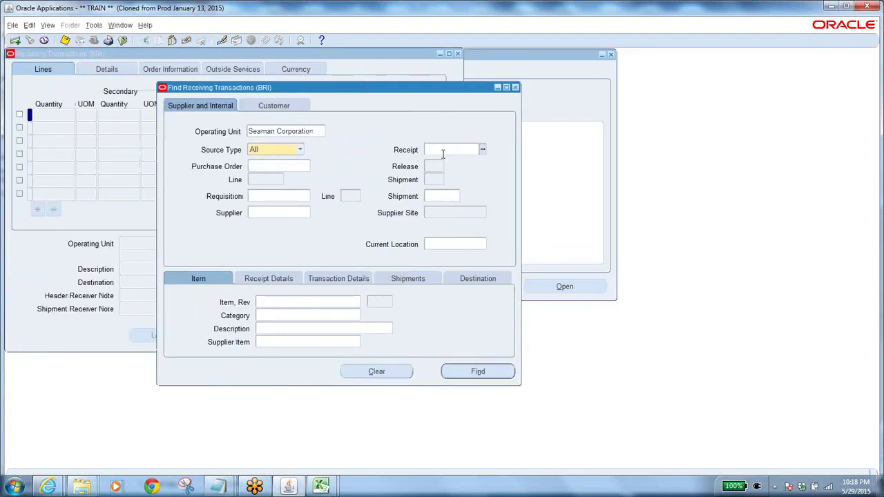
pyautogui.write('11870')
pyautogui.click(490, 372)
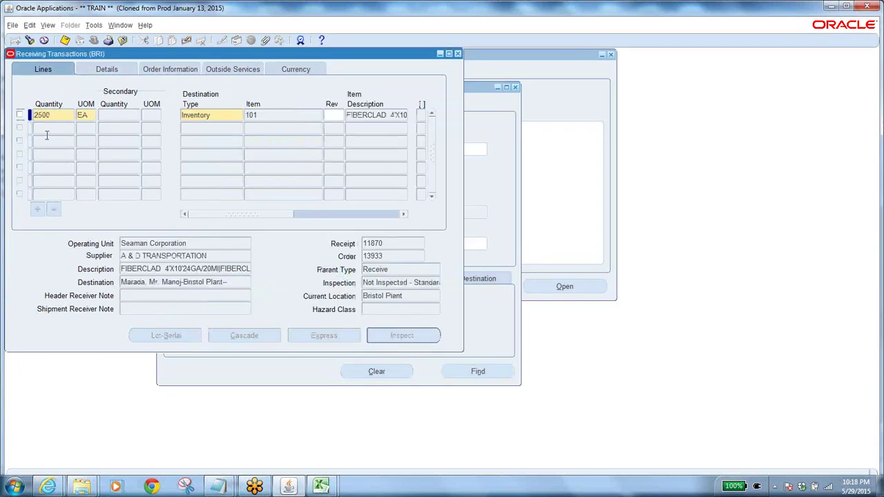
# Select the 2500 EA line of item 101 and choose Inventory as its destination type.
pyautogui.moveTo(57, 114); pyautogui.dragTo(24, 114)
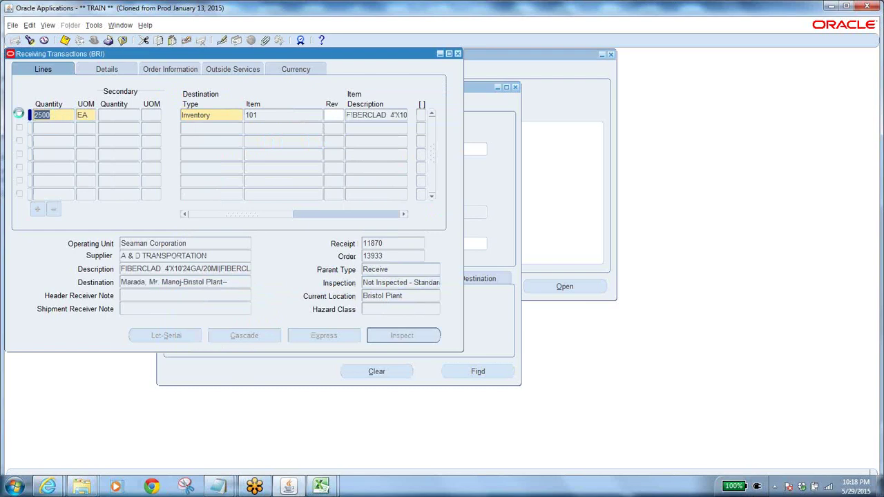
pyautogui.click(20, 114)
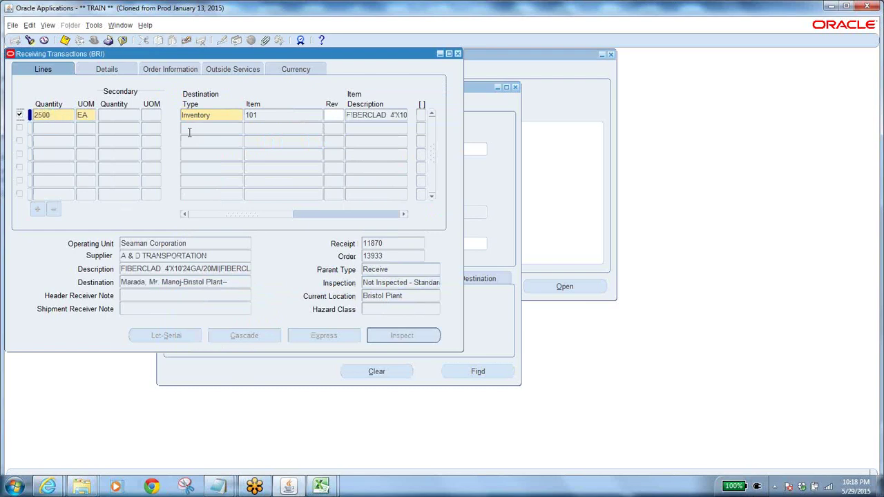
pyautogui.click(217, 114)
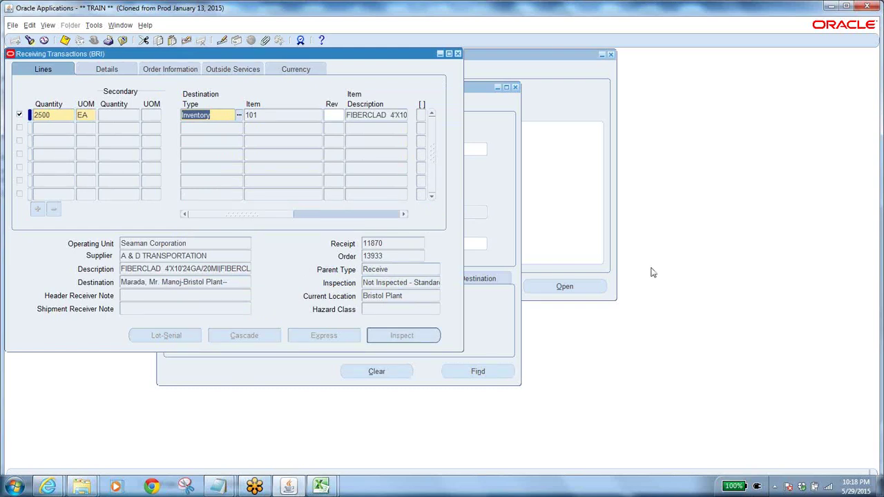
pyautogui.hotkey('ctrl', 's')
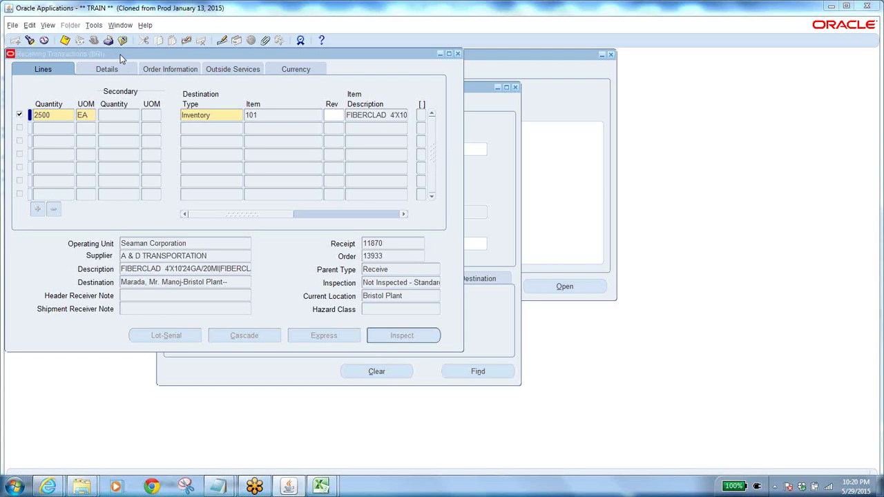
pyautogui.click(222, 115)
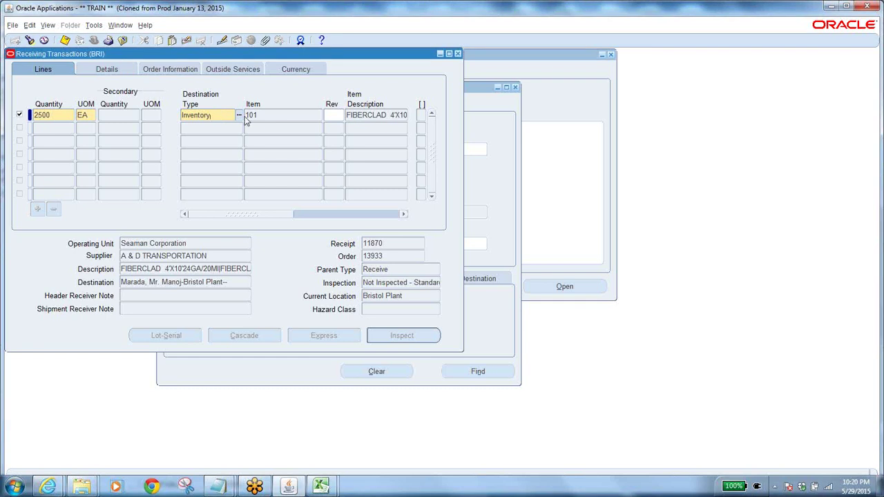
pyautogui.click(239, 115)
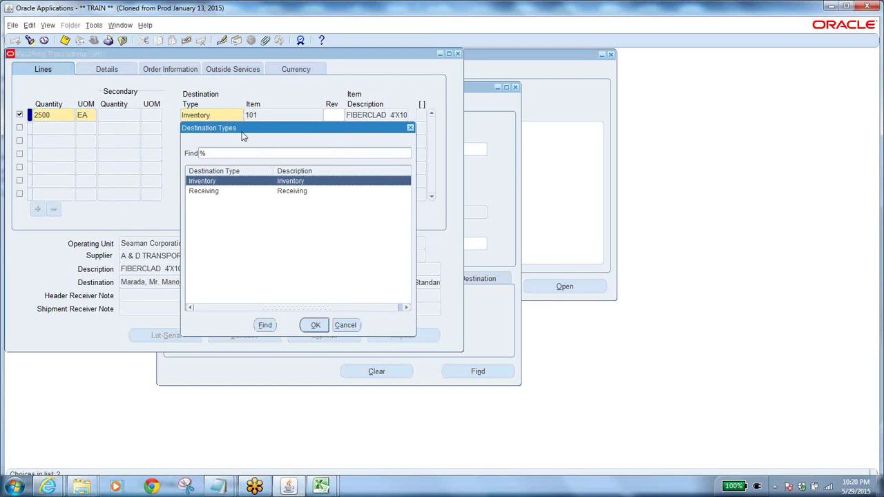
pyautogui.click(315, 325)
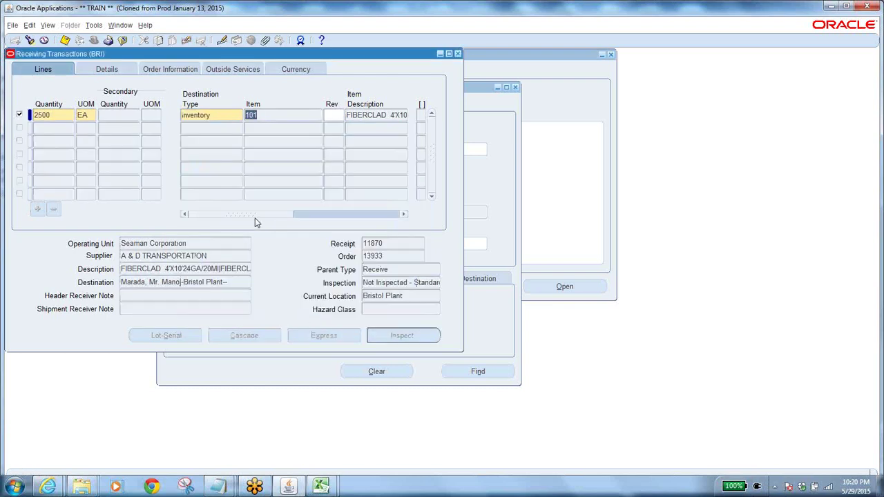
pyautogui.press('Tab')
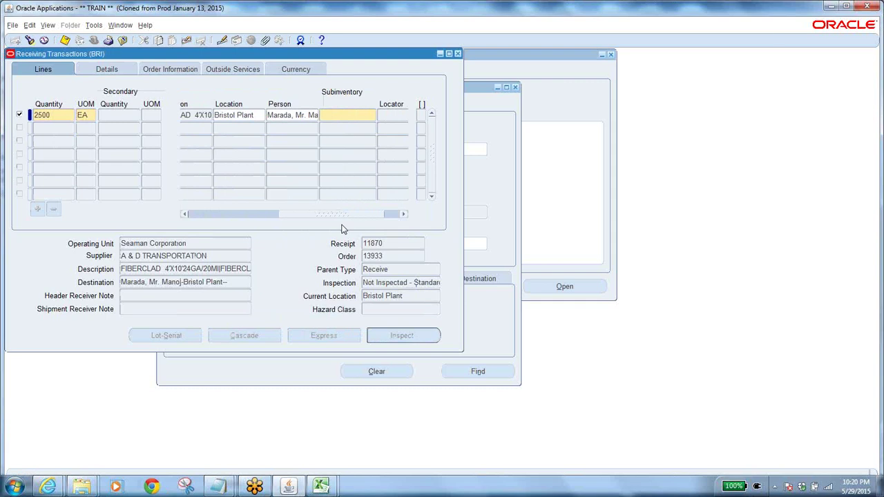
# Set the subinventory of the item 101 line to RCV, the receiving subinventory.
pyautogui.click(65, 40)
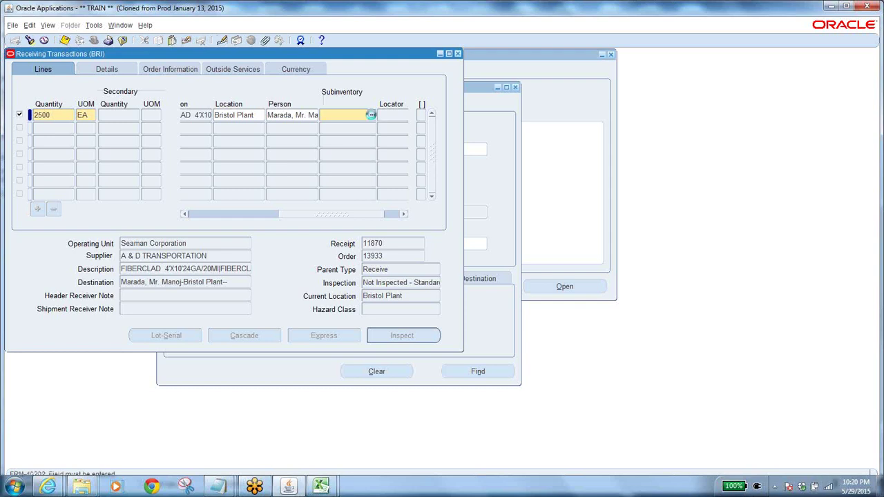
pyautogui.click(371, 115)
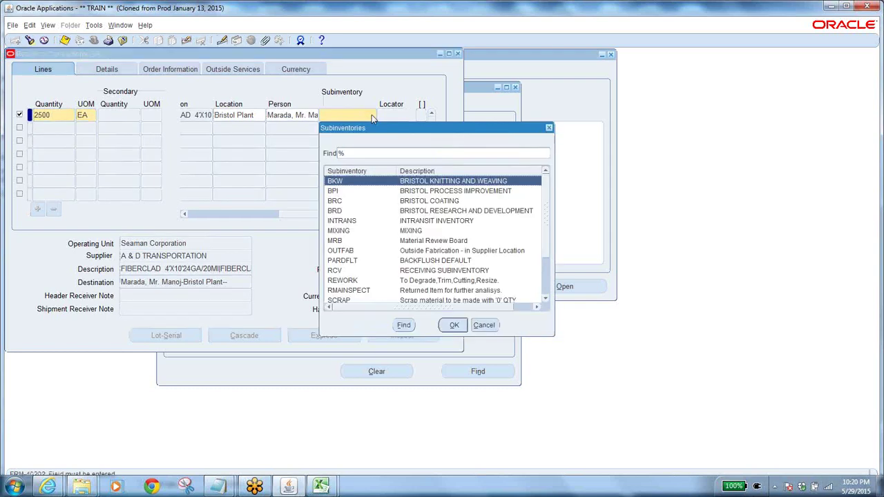
pyautogui.click(546, 294)
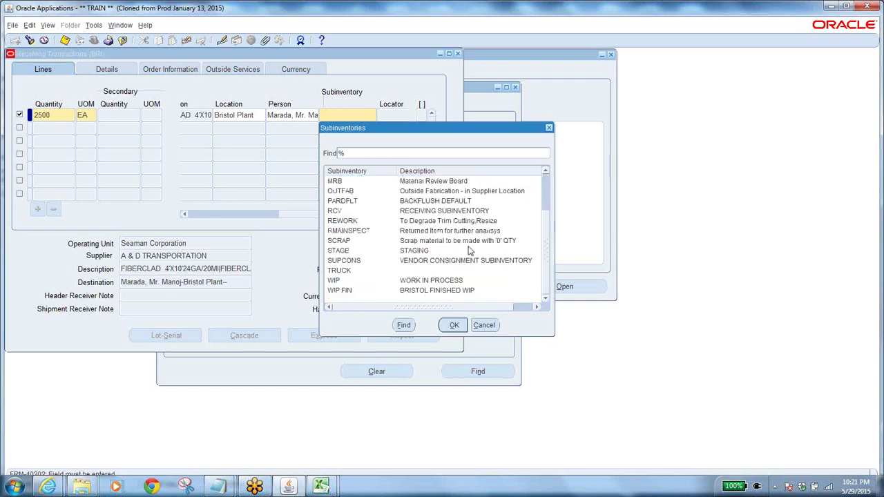
pyautogui.click(445, 212)
pyautogui.click(456, 327)
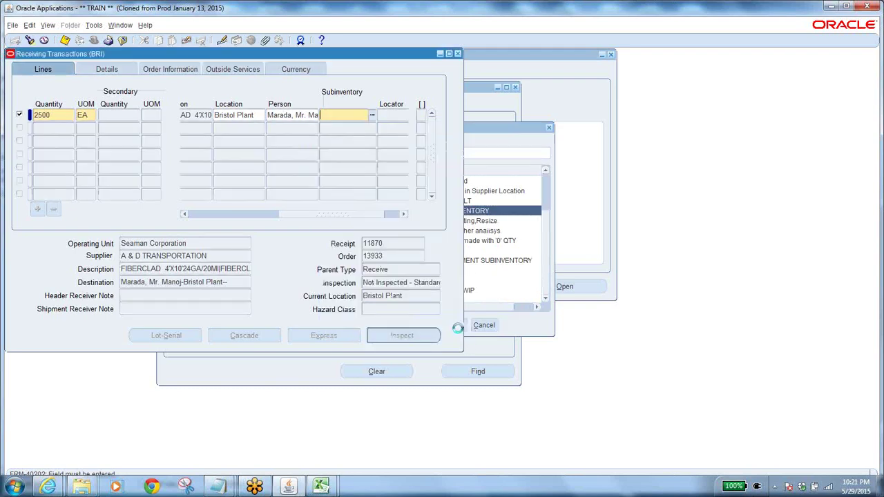
pyautogui.click(337, 215)
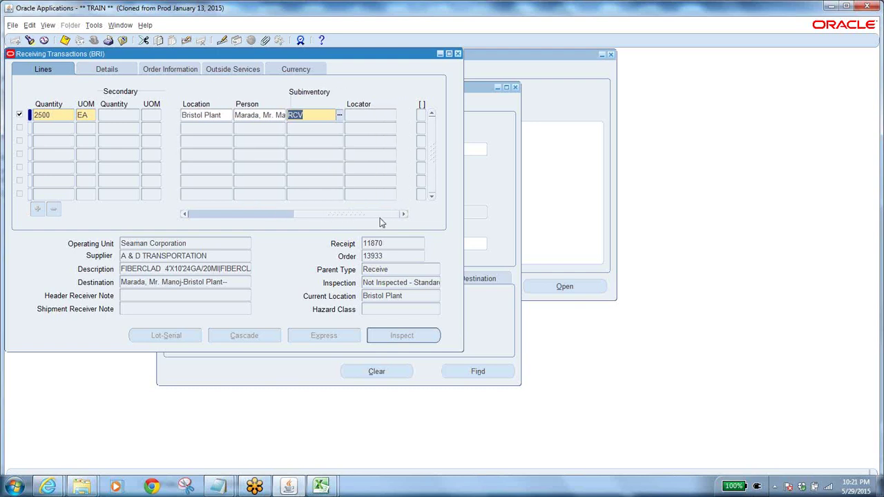
# Set the line's stock locator to R.C.V, listing all locators with the "%" criterion, and save the receiving transaction.
pyautogui.press('Tab')
pyautogui.click(67, 43)
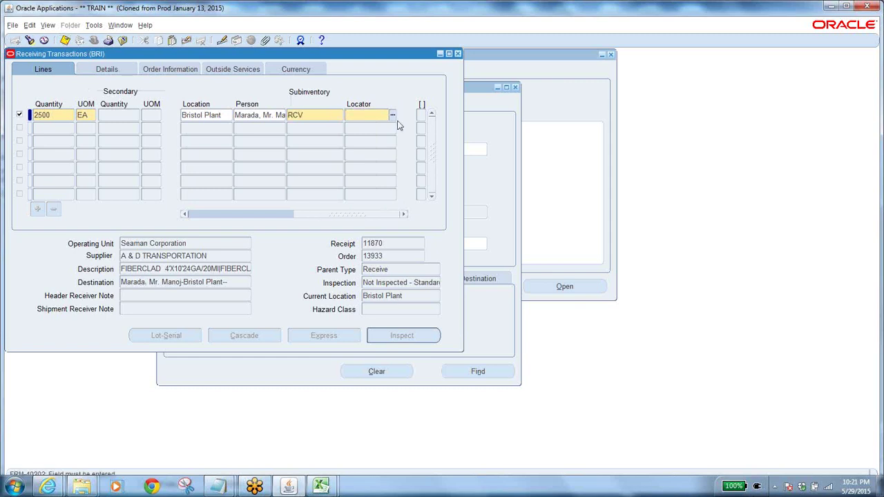
pyautogui.click(319, 114)
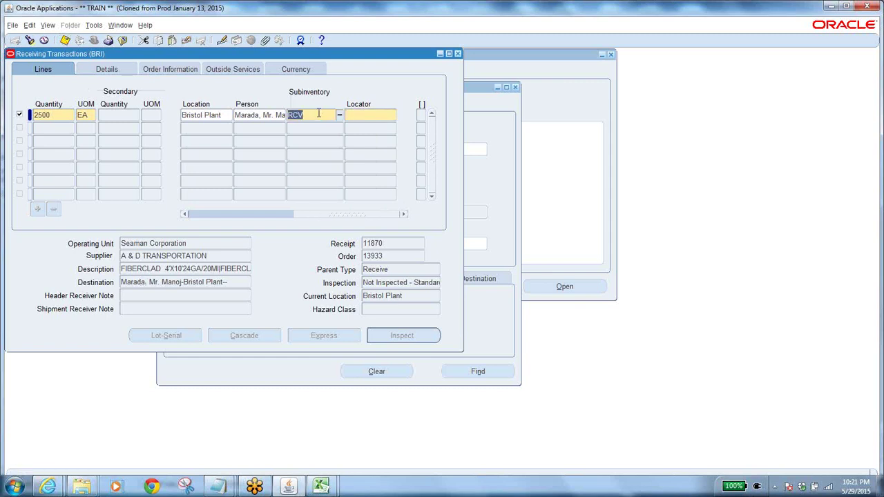
pyautogui.click(389, 116)
pyautogui.click(391, 116)
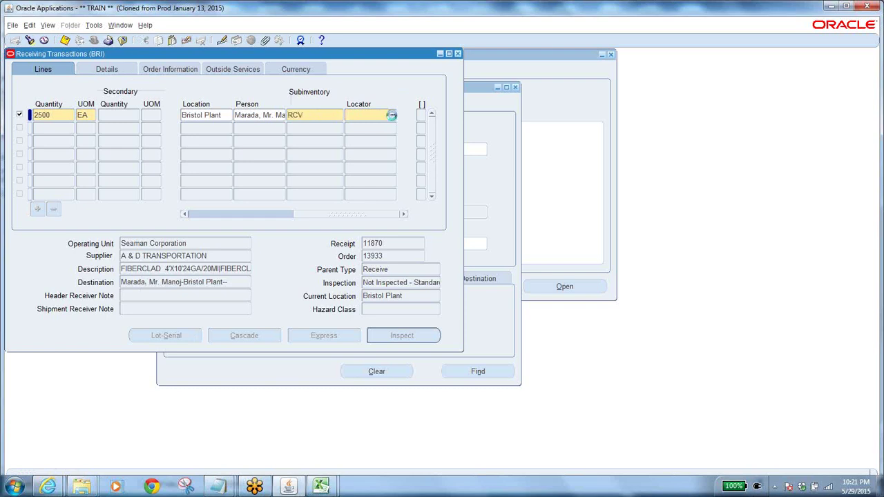
pyautogui.click(458, 294)
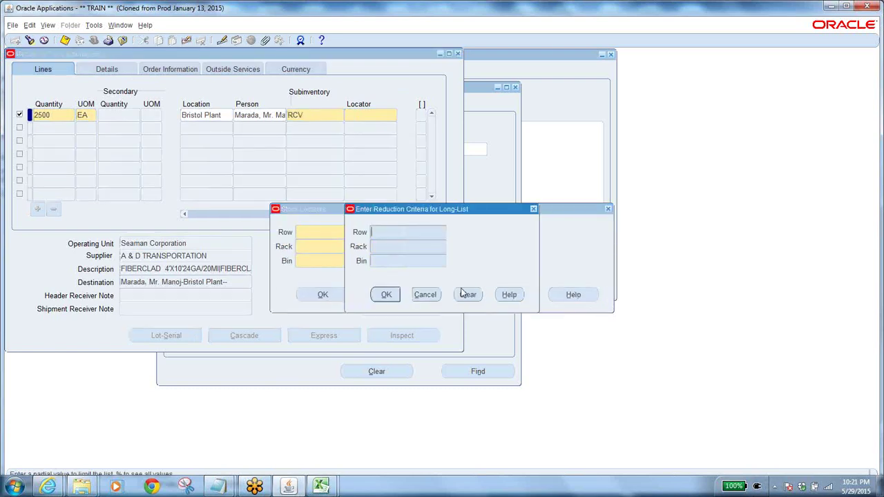
pyautogui.write('%')
pyautogui.press('Return')
pyautogui.click(39, 69)
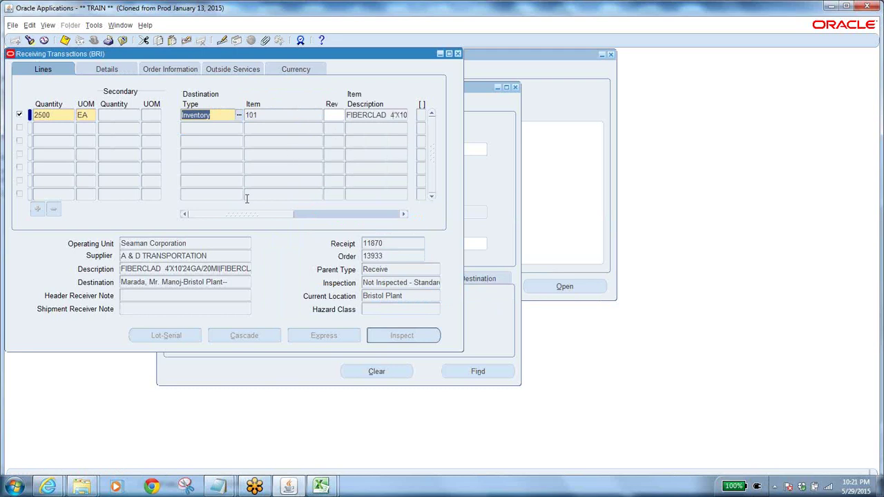
pyautogui.moveTo(250, 215); pyautogui.dragTo(368, 213)
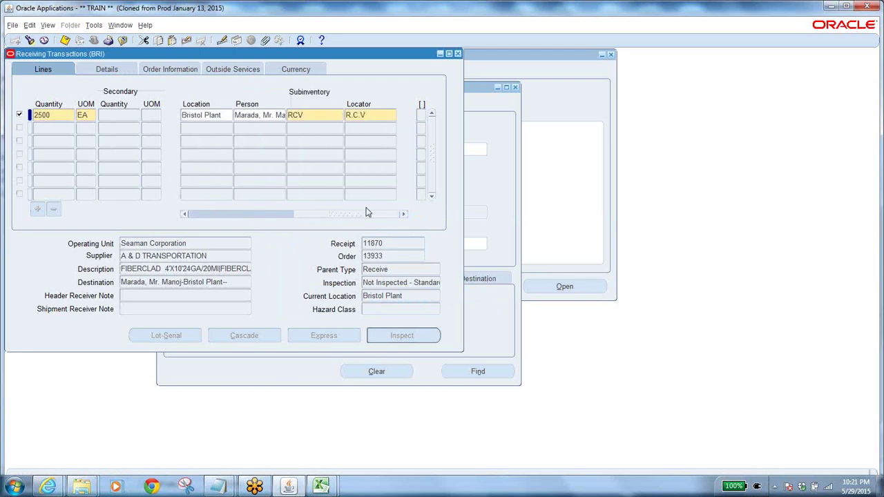
pyautogui.click(64, 40)
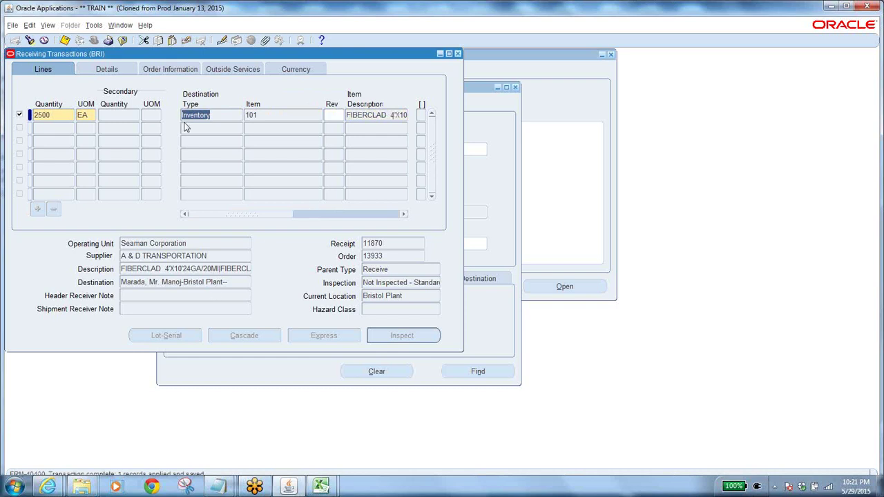
# Search the receiving transactions again for receipt 11870 to check whether anything remains to be processed.
pyautogui.click(30, 41)
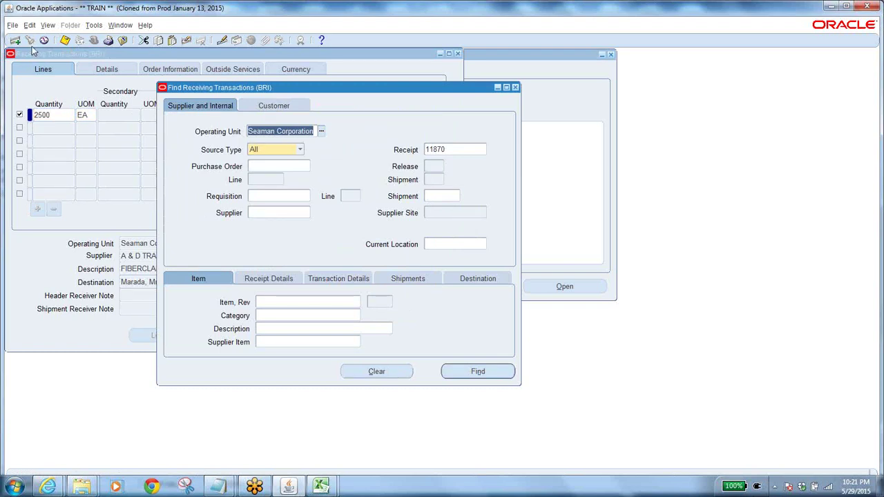
pyautogui.click(452, 149)
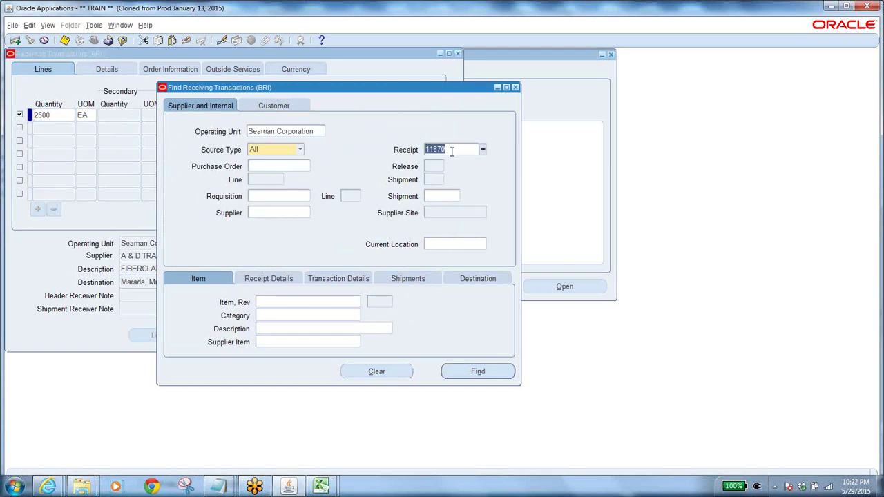
pyautogui.click(478, 371)
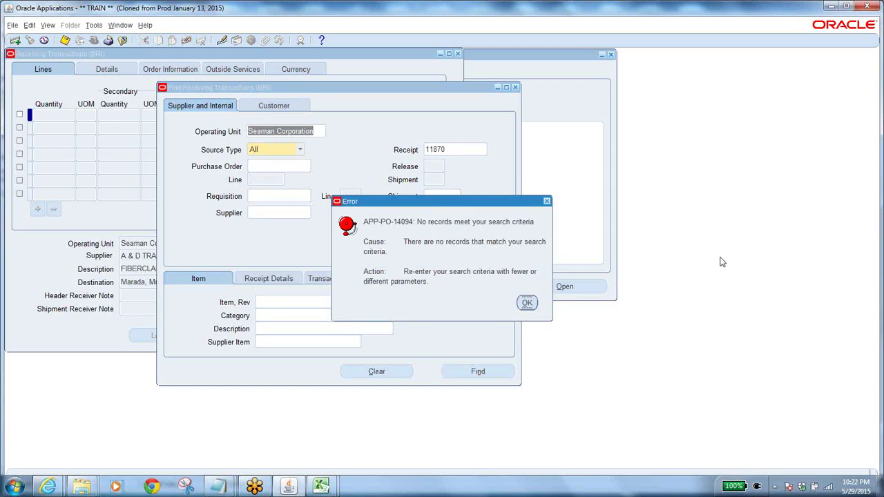
pyautogui.click(750, 260)
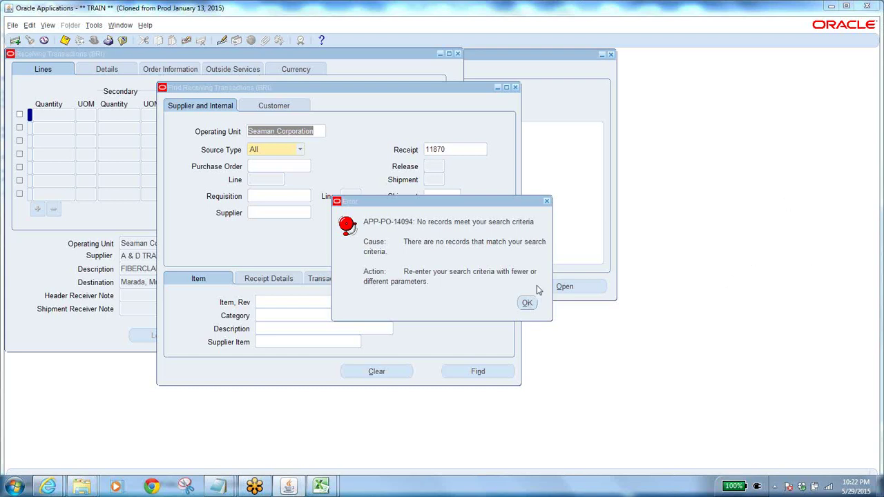
pyautogui.click(535, 308)
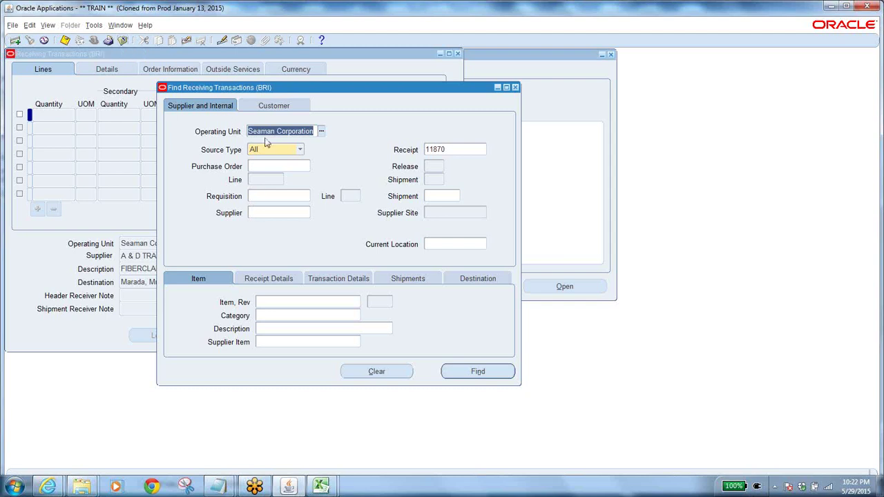
# Close the receiving transaction forms and open the Query Material form under On-hand, Availability.
pyautogui.click(121, 41)
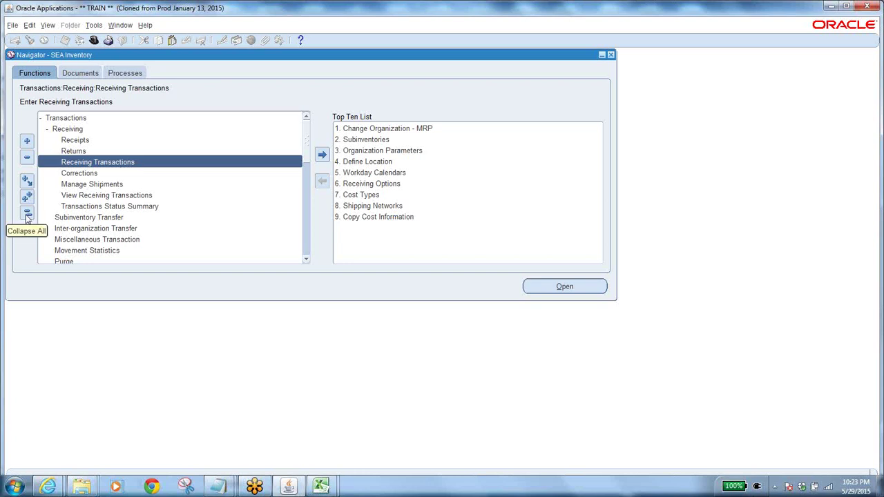
pyautogui.click(93, 40)
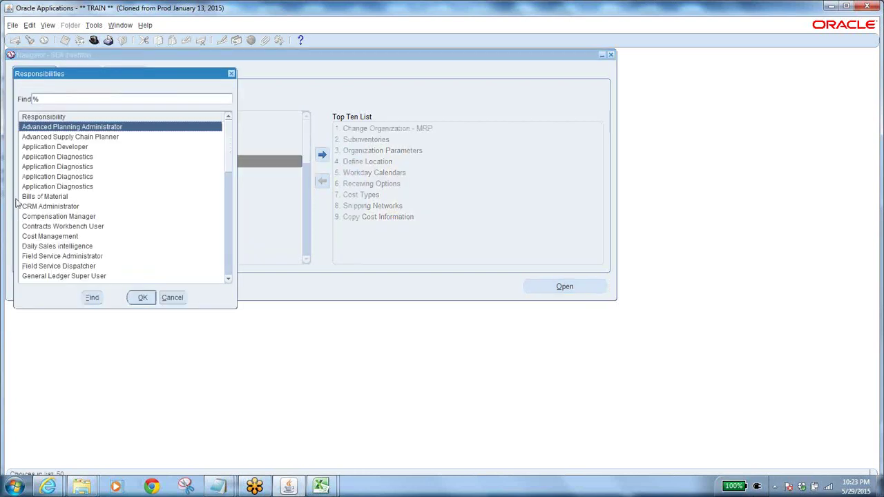
pyautogui.click(174, 298)
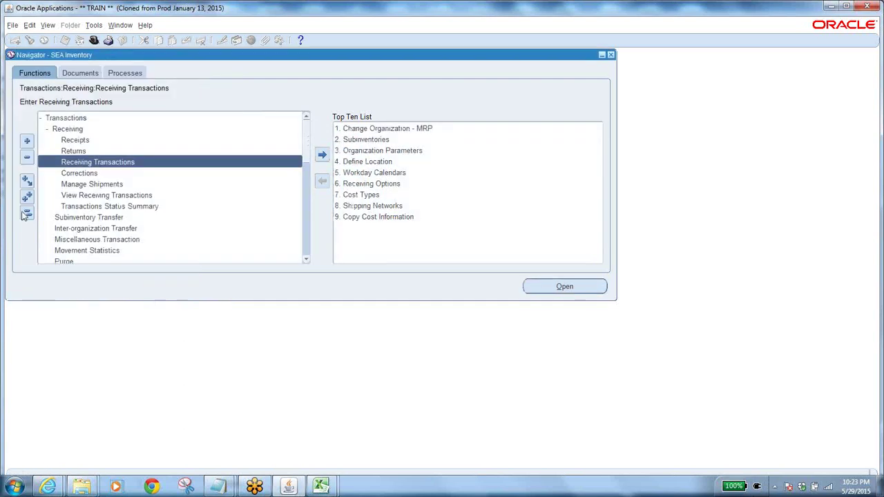
pyautogui.click(27, 213)
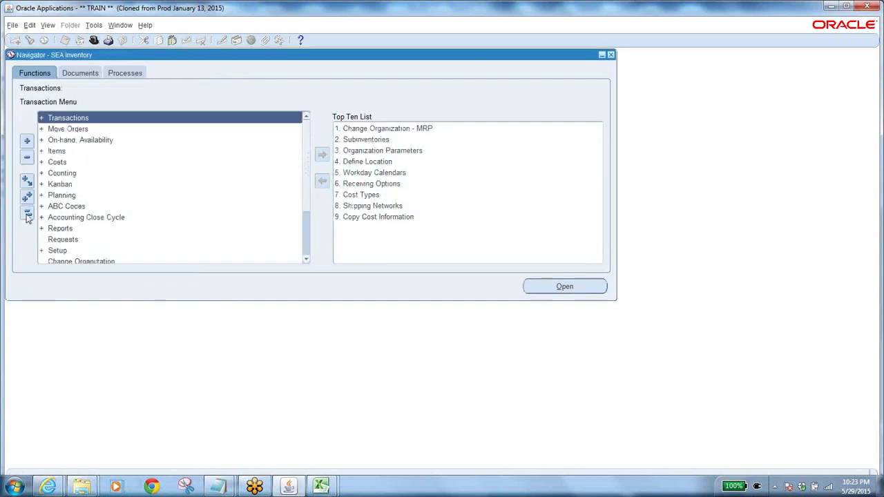
pyautogui.doubleClick(69, 142)
pyautogui.doubleClick(77, 150)
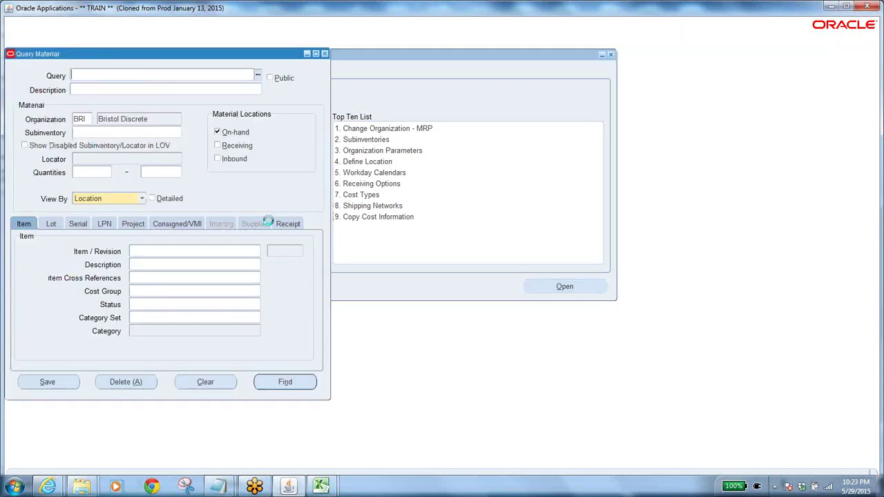
# Query on-hand material for item 101 in subinventory RCV and open its availability details.
pyautogui.click(150, 250)
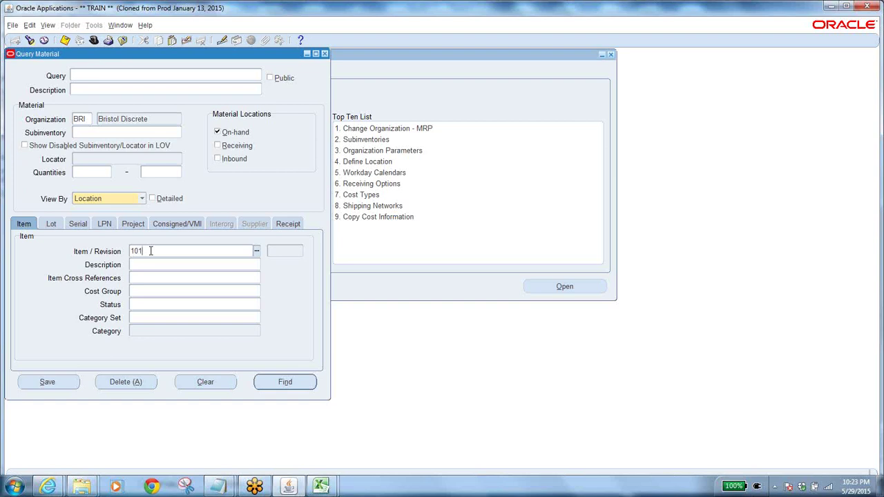
pyautogui.click(103, 132)
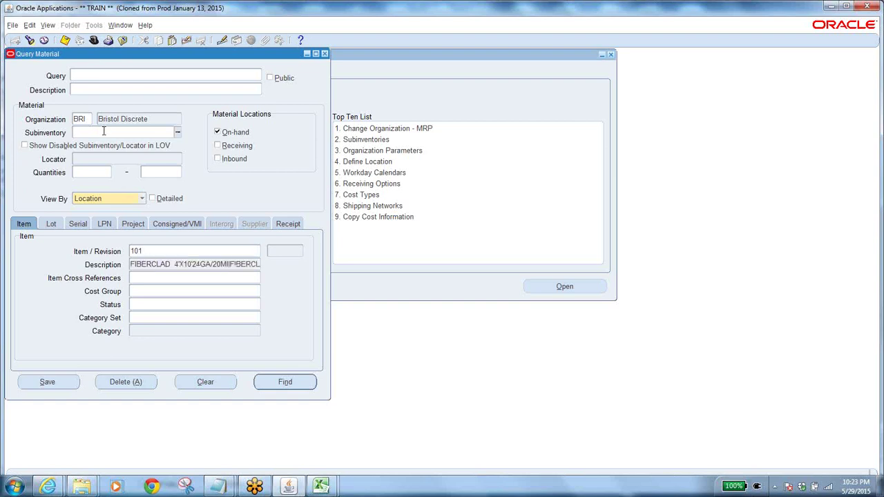
pyautogui.press('Tab')
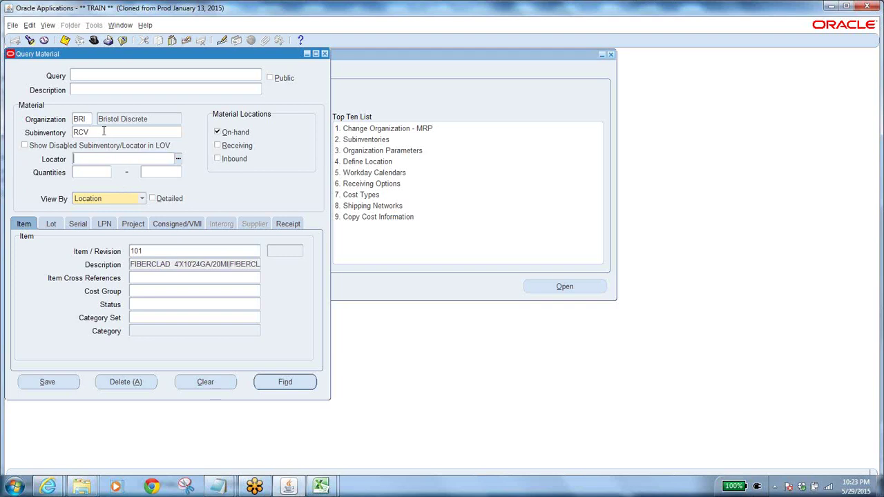
pyautogui.click(288, 384)
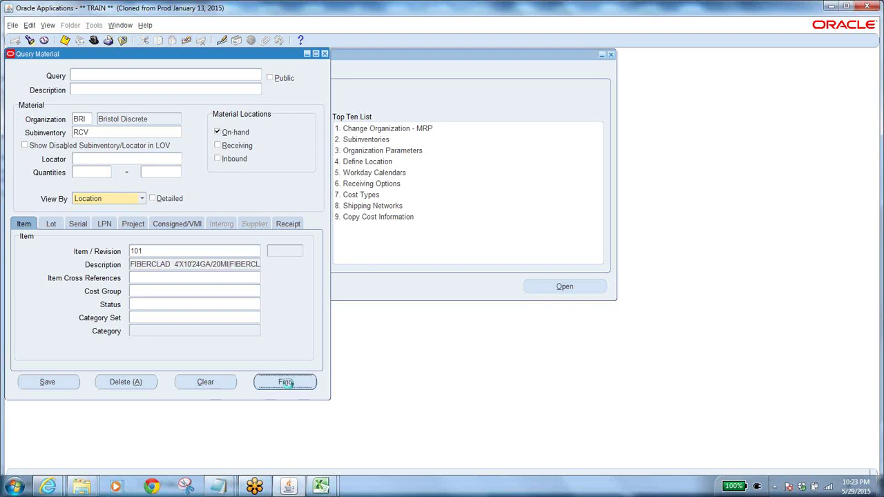
pyautogui.click(351, 292)
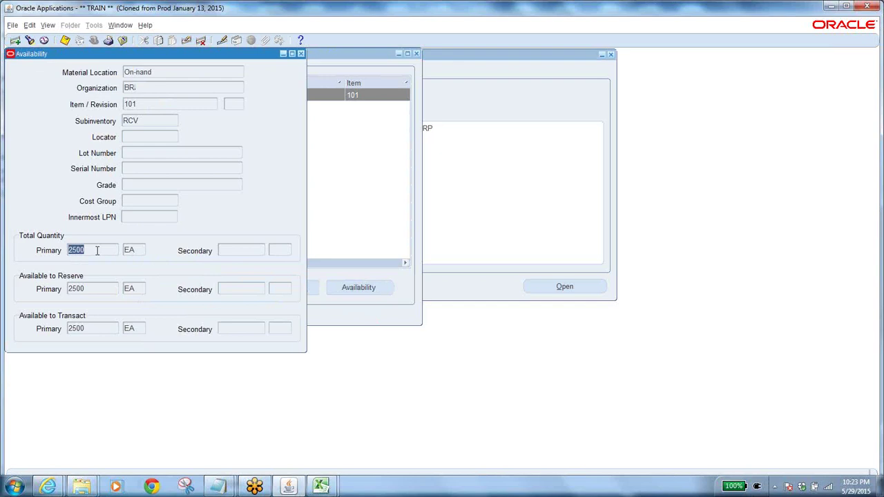
# Close the availability and material forms and change the organization to WOO, Wooster Discrete.
pyautogui.click(121, 41)
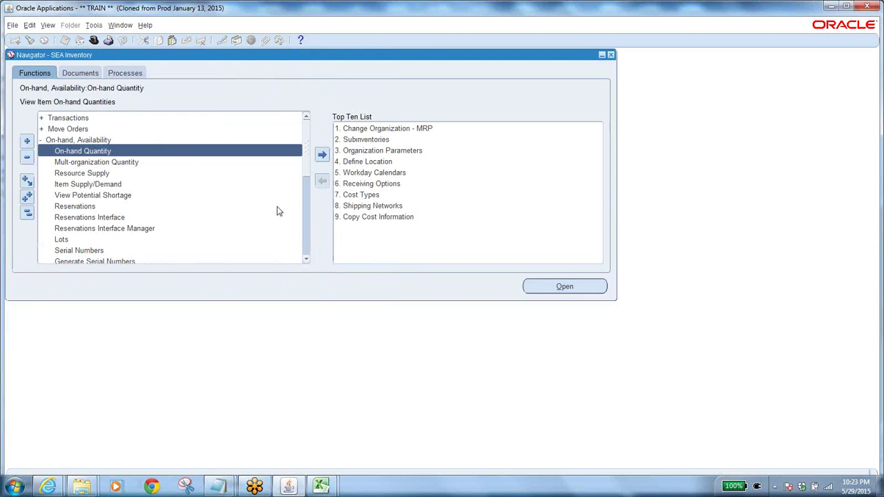
pyautogui.doubleClick(406, 130)
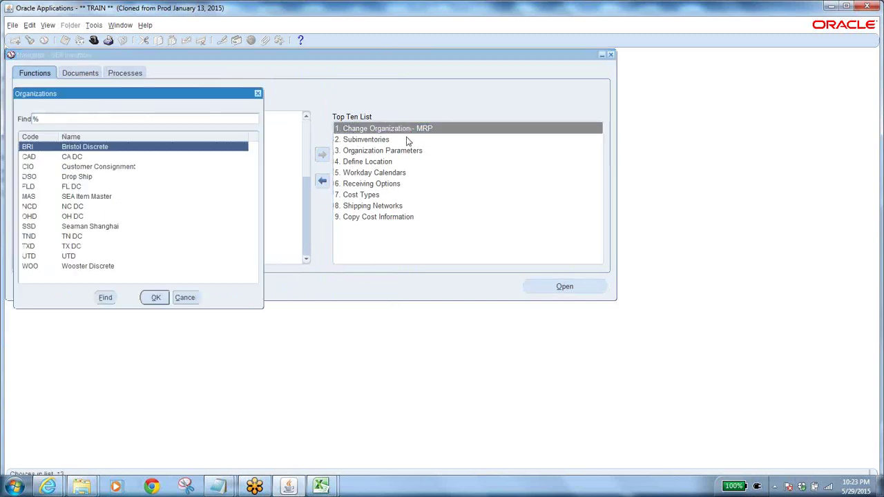
pyautogui.click(105, 268)
pyautogui.click(155, 298)
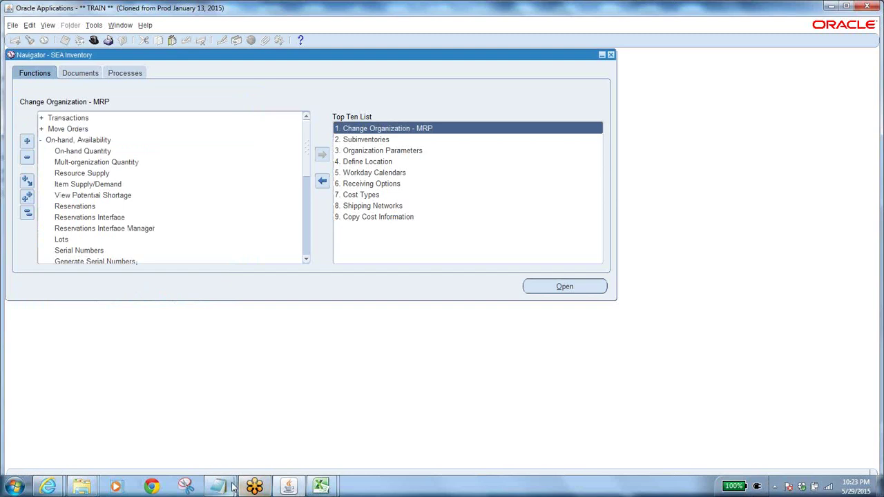
# Look up the purchase order number in the "classes trails" Notepad file and return to Oracle Applications.
pyautogui.moveTo(218, 486)
pyautogui.click(261, 426)
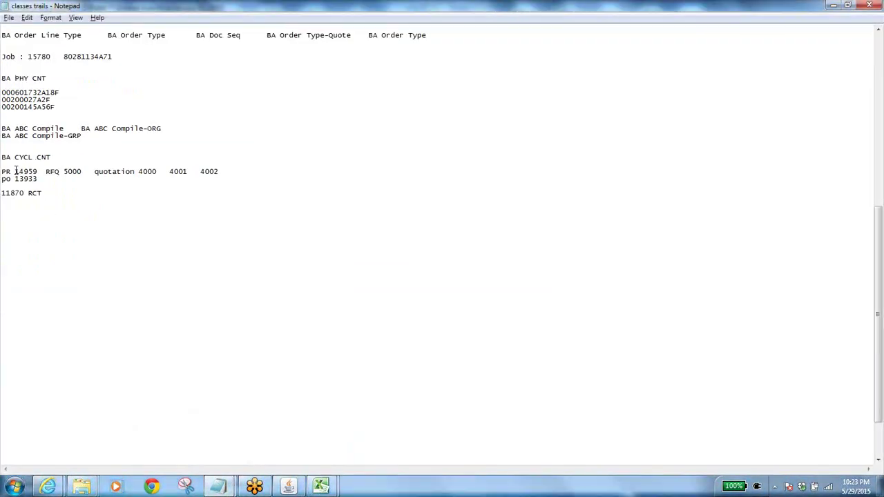
pyautogui.moveTo(15, 180); pyautogui.dragTo(39, 179)
pyautogui.click(289, 486)
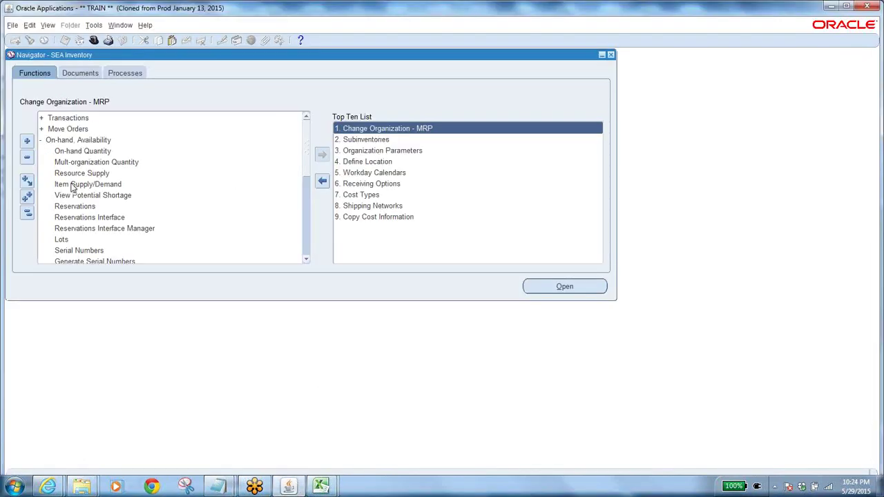
# Collapse the navigator's function list and open the Receipts form under Transactions, Receiving.
pyautogui.click(28, 212)
pyautogui.doubleClick(79, 118)
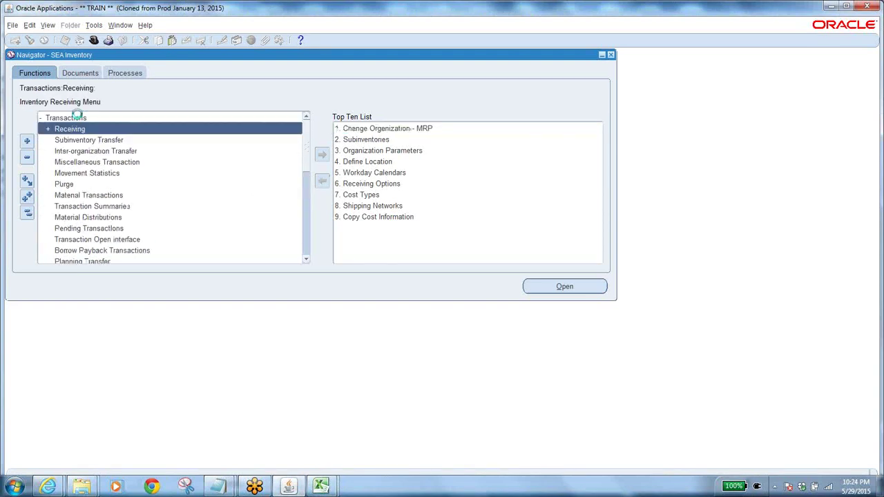
pyautogui.doubleClick(88, 129)
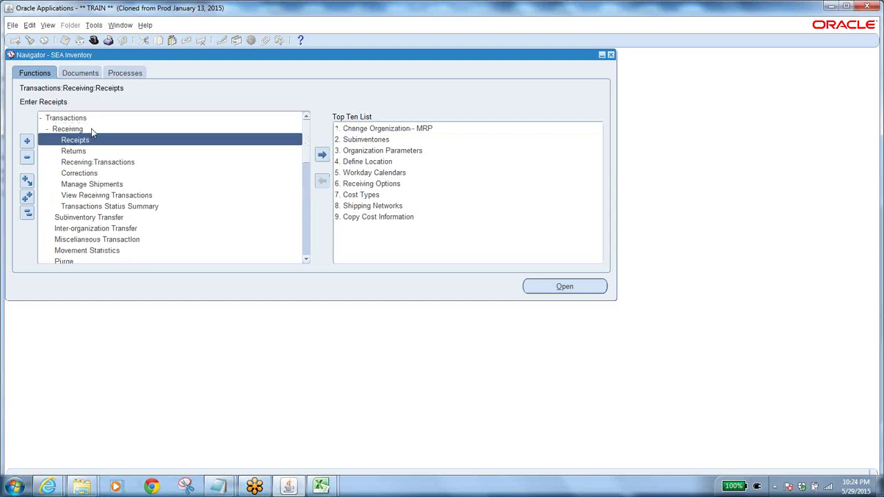
pyautogui.doubleClick(100, 140)
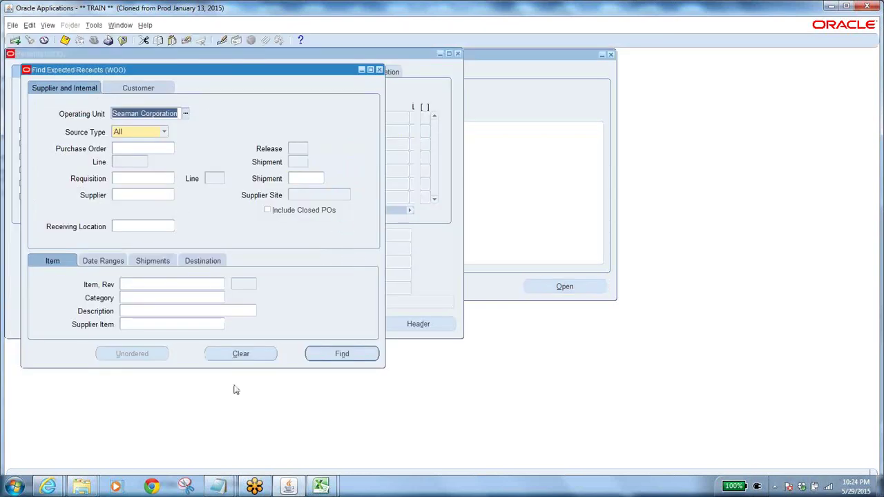
# Clear the search criteria and find expected receipts for the noted purchase order in the Seaman Corporation operating unit.
pyautogui.click(257, 352)
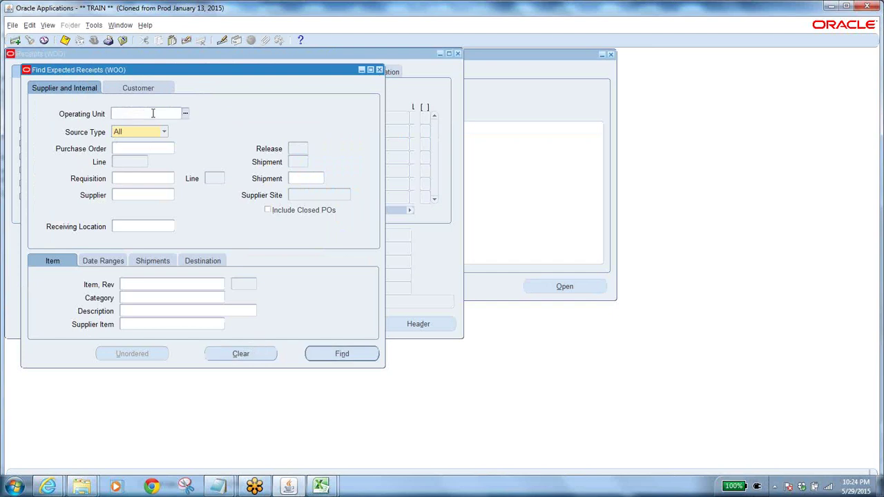
pyautogui.click(153, 113)
pyautogui.write('s')
pyautogui.press('Tab')
pyautogui.click(139, 148)
pyautogui.write('13933')
pyautogui.press('Tab')
pyautogui.click(362, 354)
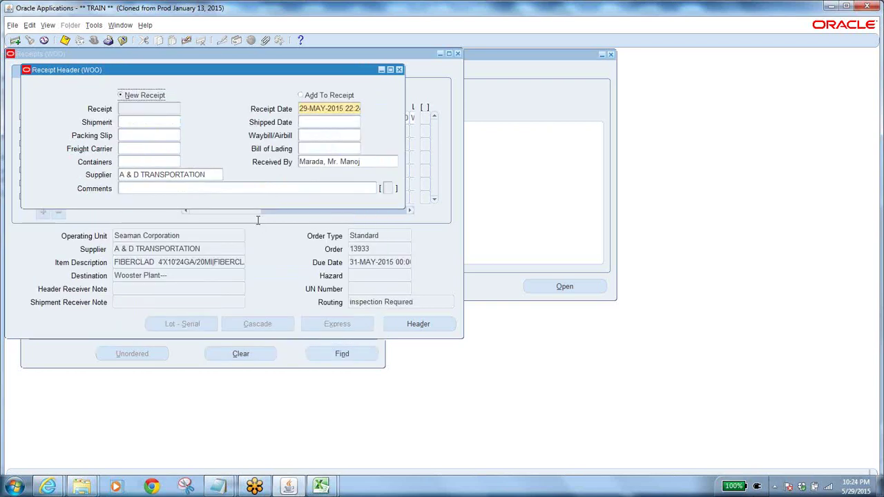
# Select the 4500 EA line of item 101 for a new Wooster Plant receipt and save it.
pyautogui.click(253, 232)
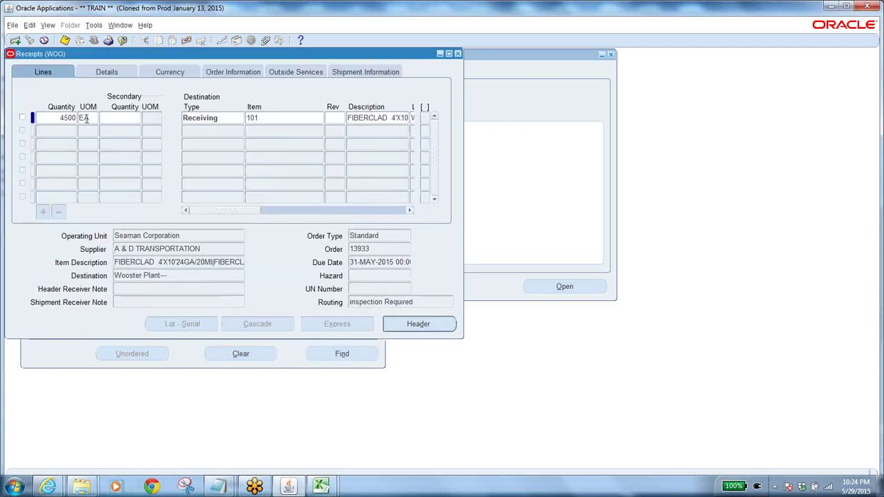
pyautogui.click(23, 118)
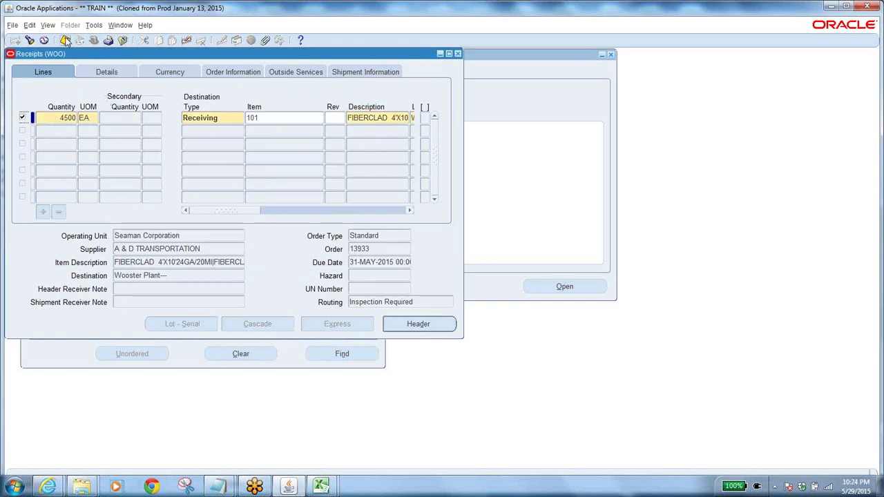
pyautogui.click(66, 41)
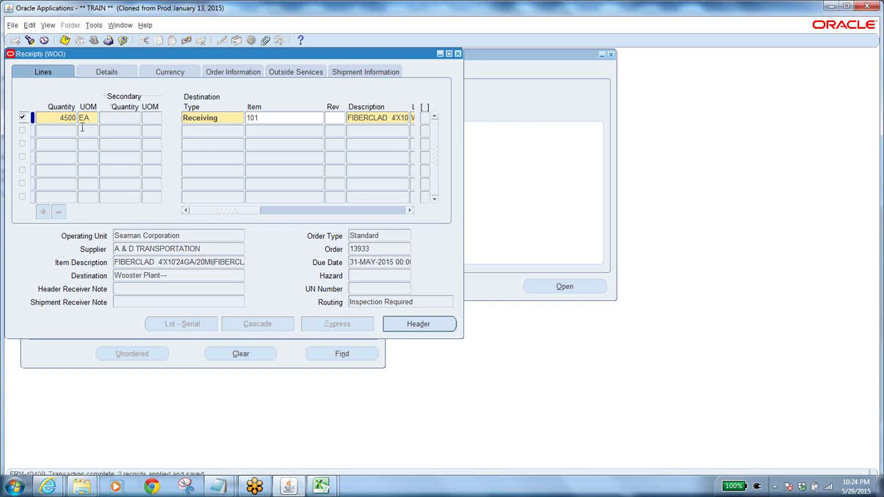
pyautogui.doubleClick(62, 118)
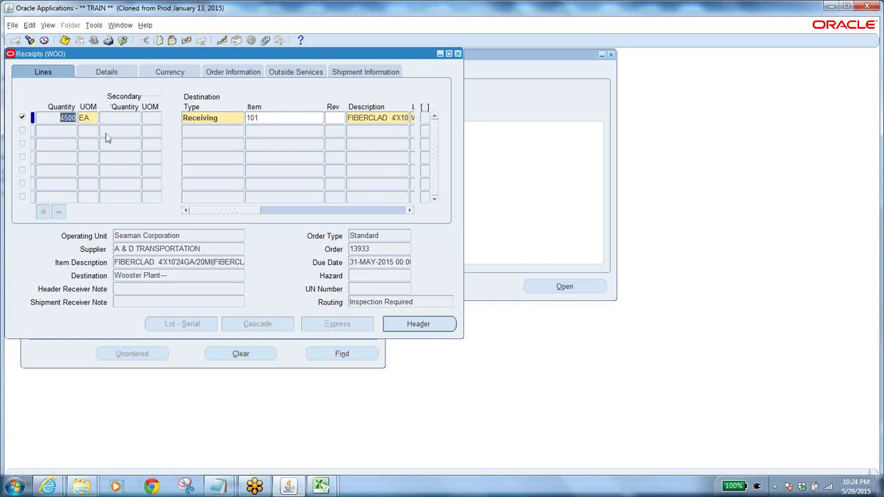
# Open the receipt header for the new receipt number and record "wooo rct 9195" beside the earlier receipt in Notepad.
pyautogui.click(407, 324)
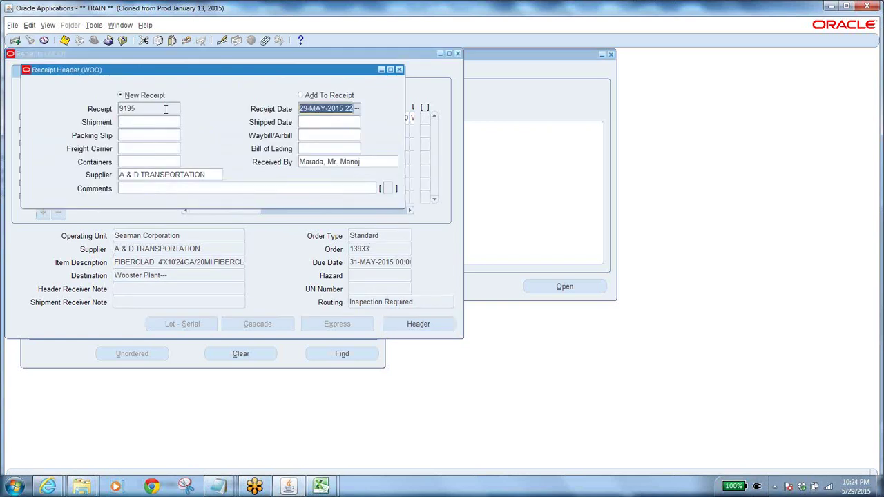
pyautogui.doubleClick(145, 110)
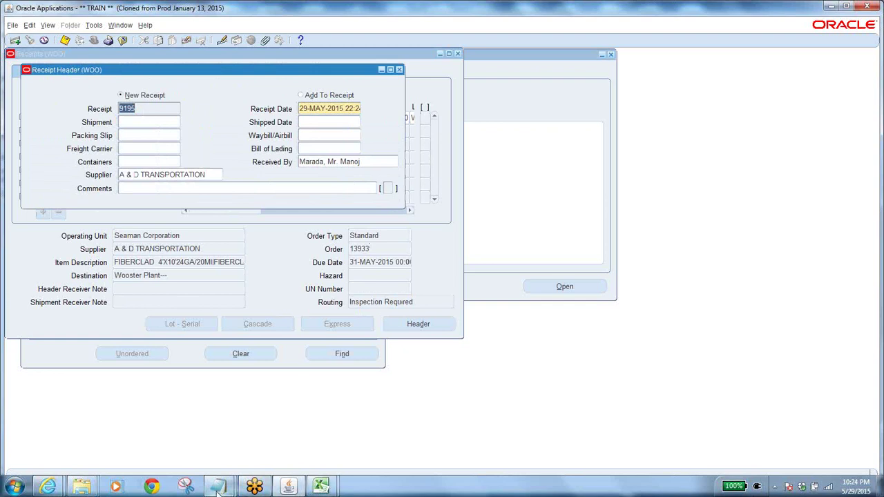
pyautogui.click(288, 487)
pyautogui.click(288, 434)
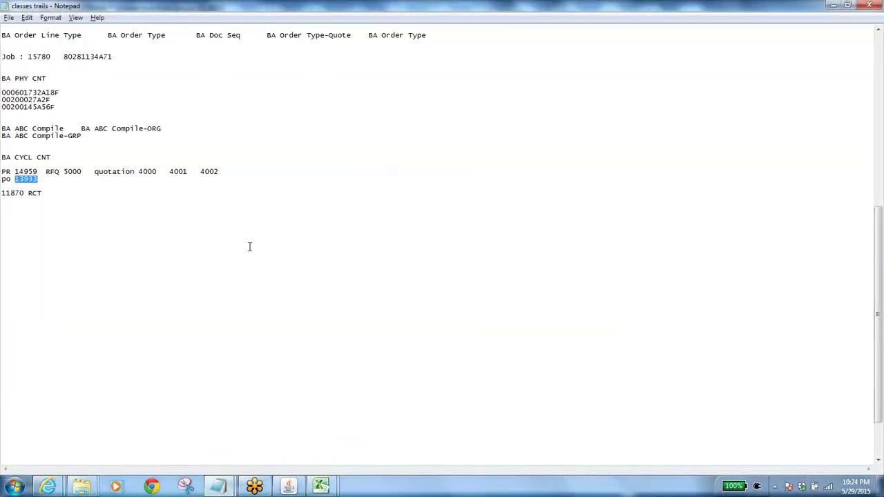
pyautogui.click(66, 195)
pyautogui.write('wooo rct 9195')
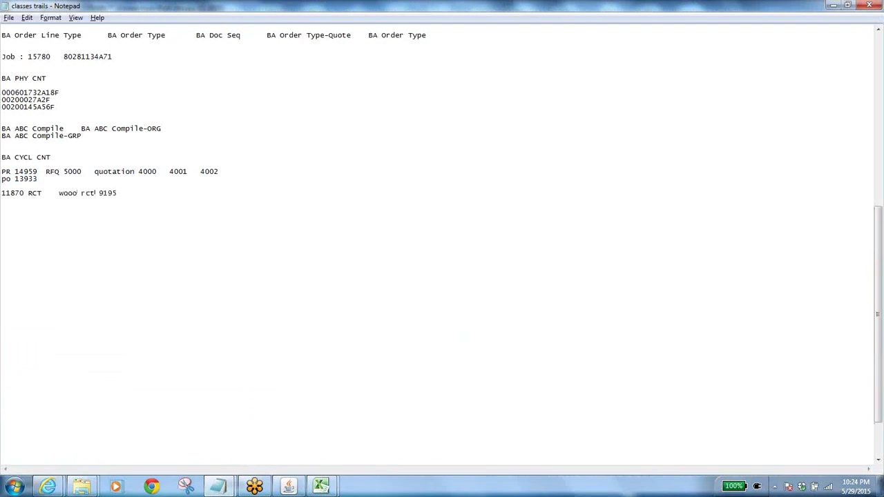
pyautogui.click(288, 486)
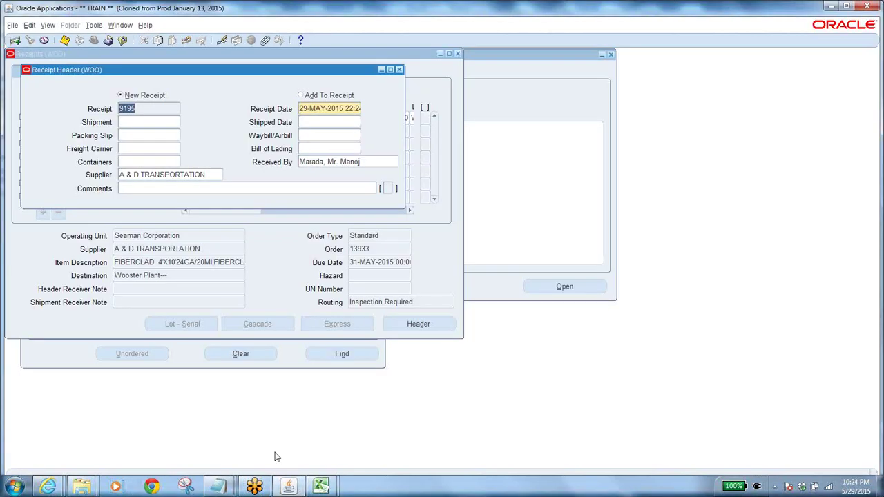
# Close the receipt forms, open Receiving Transactions and find receipt 9195.
pyautogui.click(122, 42)
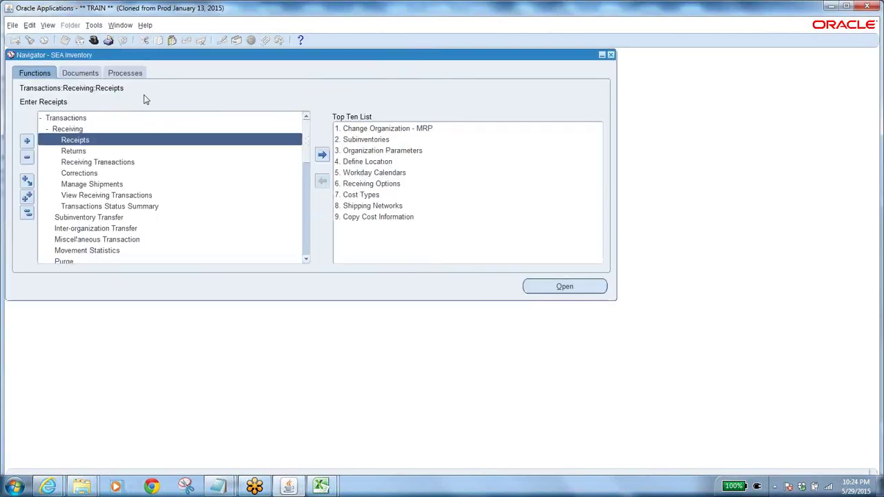
pyautogui.doubleClick(104, 161)
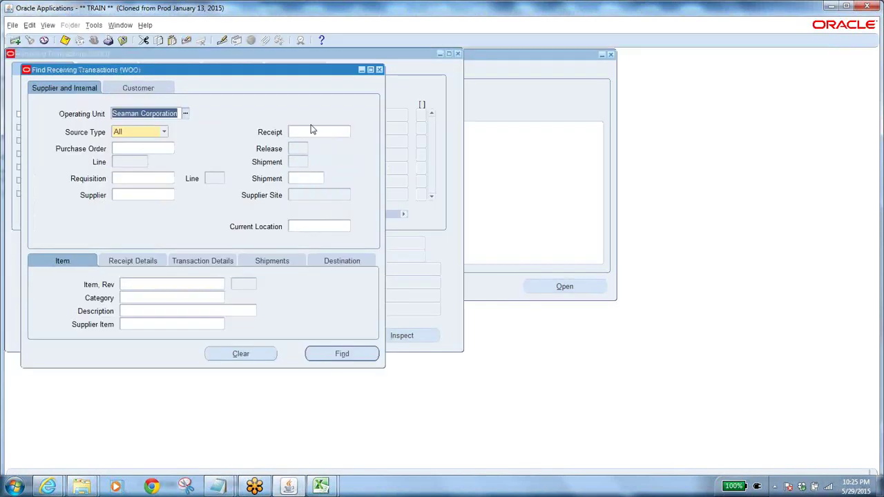
pyautogui.write('9195')
pyautogui.press('Tab')
pyautogui.click(350, 353)
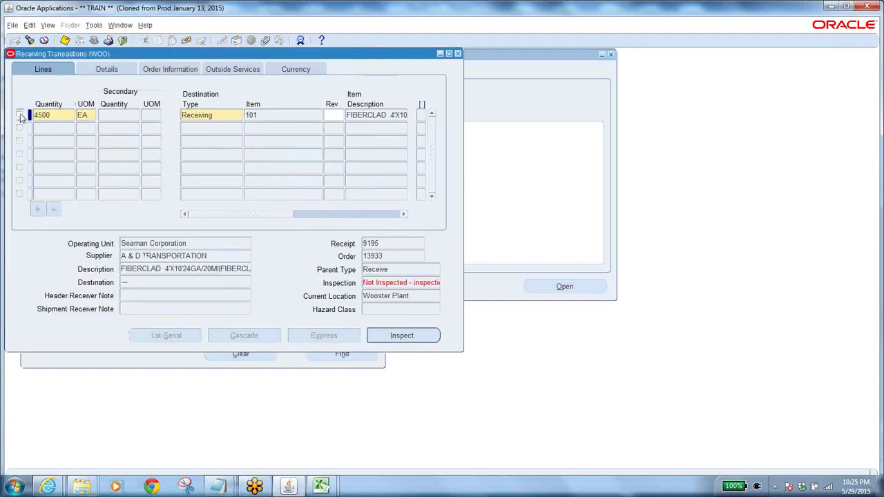
# Select the item 101 line, set its location to Wooster Plant from the full "%" location list, and save the transaction.
pyautogui.click(20, 115)
pyautogui.click(216, 116)
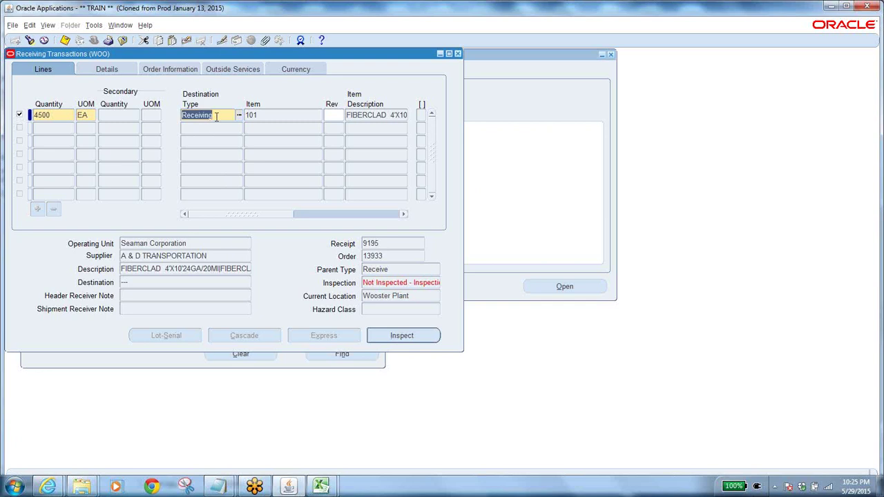
pyautogui.moveTo(214, 217); pyautogui.dragTo(244, 228)
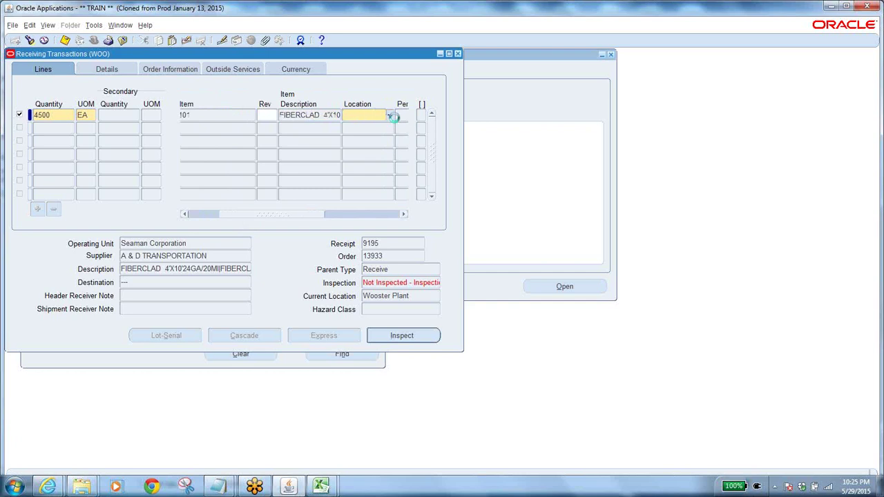
pyautogui.click(394, 115)
pyautogui.write('%')
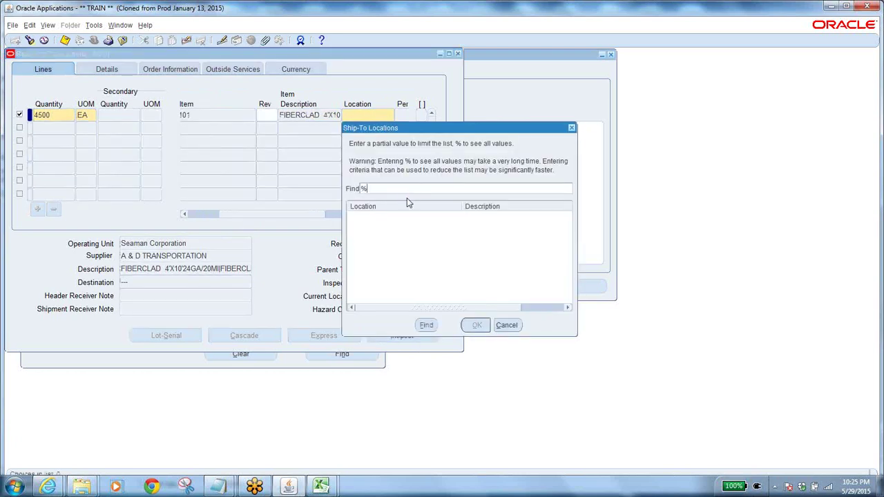
pyautogui.press('Return')
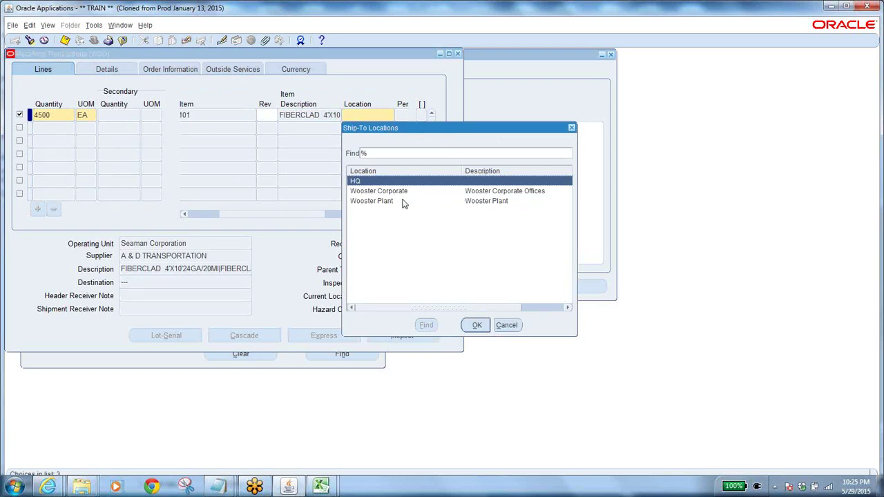
pyautogui.click(405, 201)
pyautogui.click(477, 324)
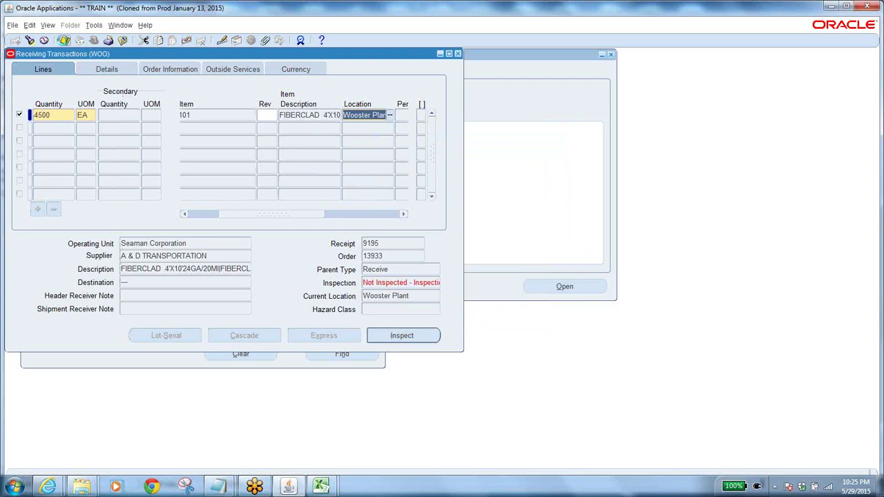
pyautogui.click(63, 40)
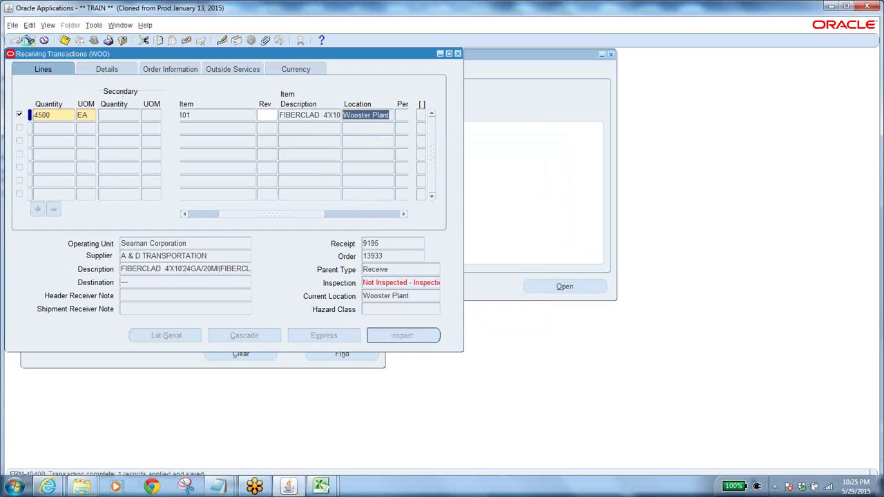
# Search the receiving transactions again for receipt 9195 to review the transferred line.
pyautogui.click(26, 40)
pyautogui.click(307, 132)
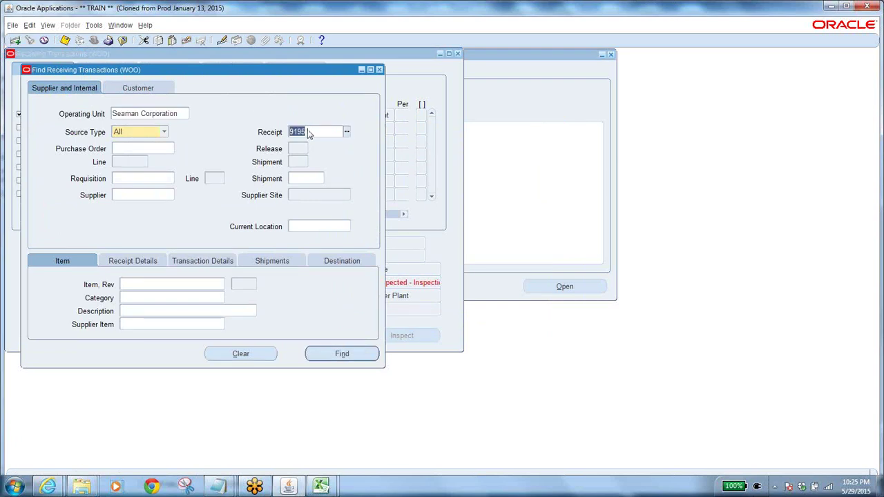
pyautogui.click(332, 354)
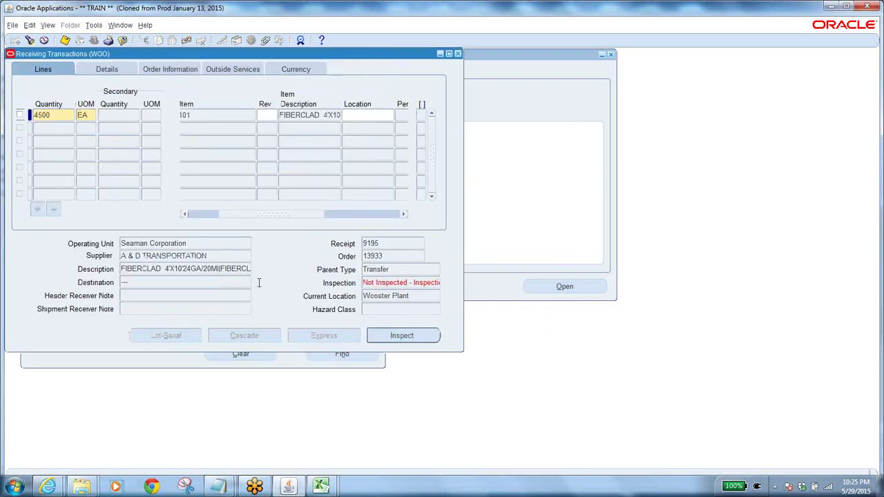
# Select the item 101 line of receipt 9195 and open its inspection with the WOO RMA collection plan.
pyautogui.click(19, 116)
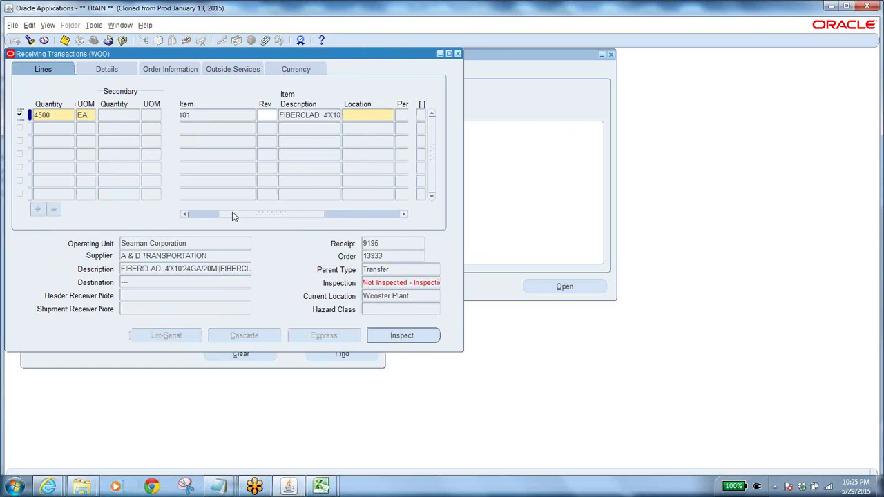
pyautogui.moveTo(232, 216); pyautogui.dragTo(169, 226)
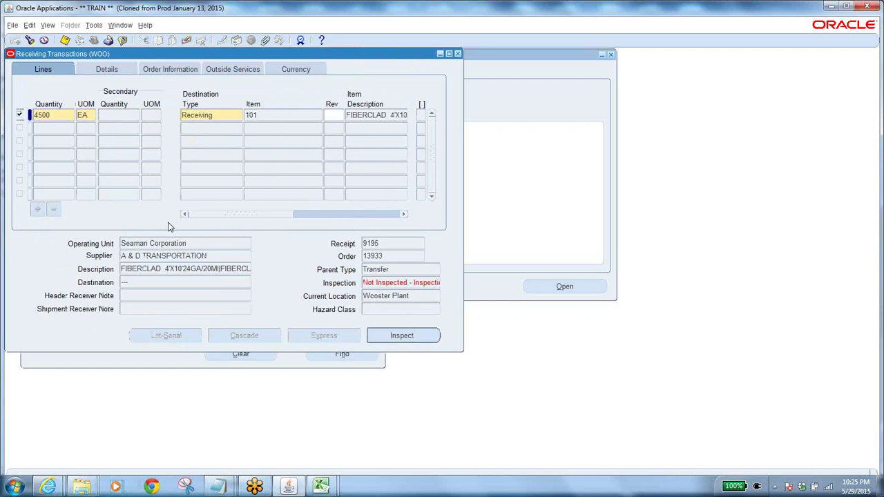
pyautogui.click(221, 116)
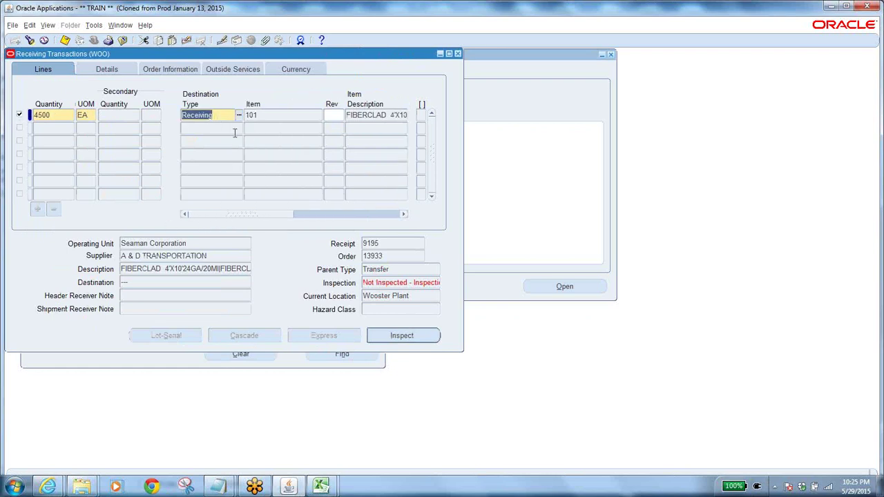
pyautogui.click(395, 336)
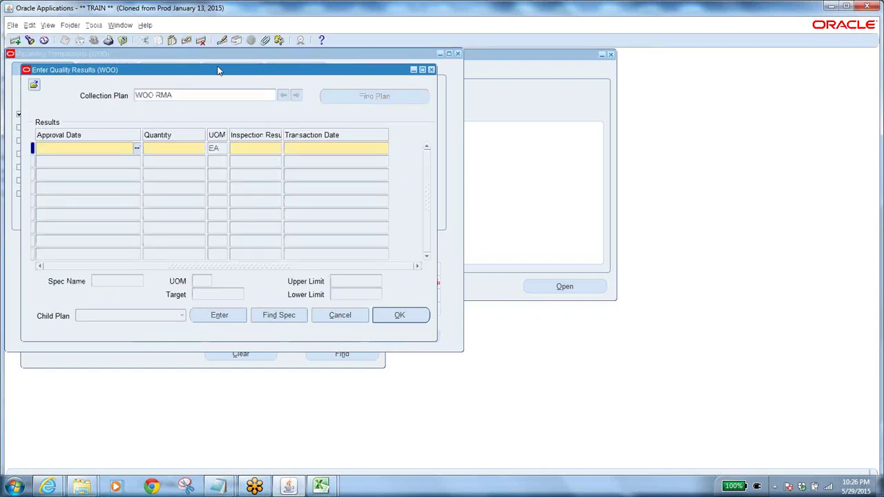
pyautogui.moveTo(217, 69); pyautogui.dragTo(418, 133)
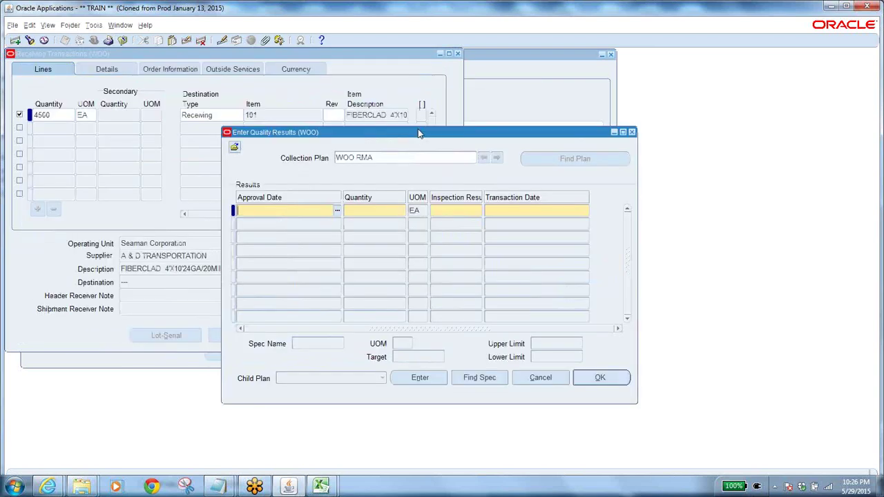
# Record the quality result with approval date 29-MAY-2015, quantity 4500 and inspection result Accept, and save the inspection transaction.
pyautogui.click(337, 210)
pyautogui.click(95, 260)
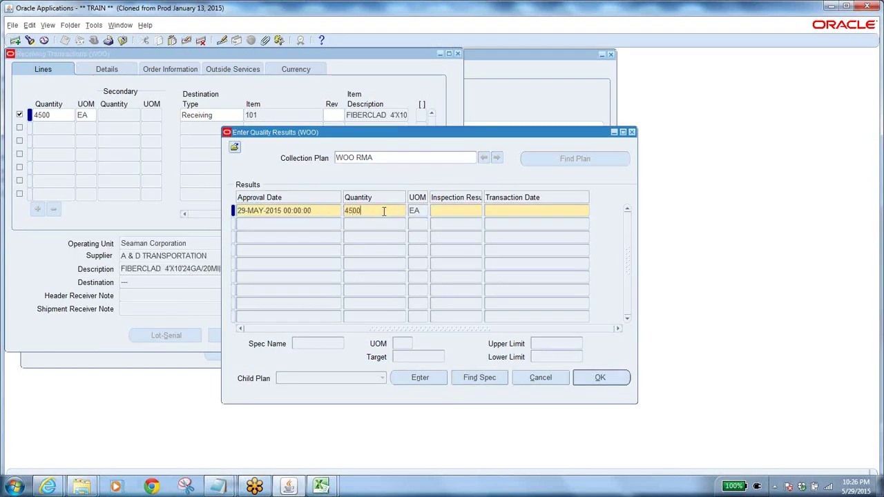
pyautogui.press('Tab')
pyautogui.click(460, 210)
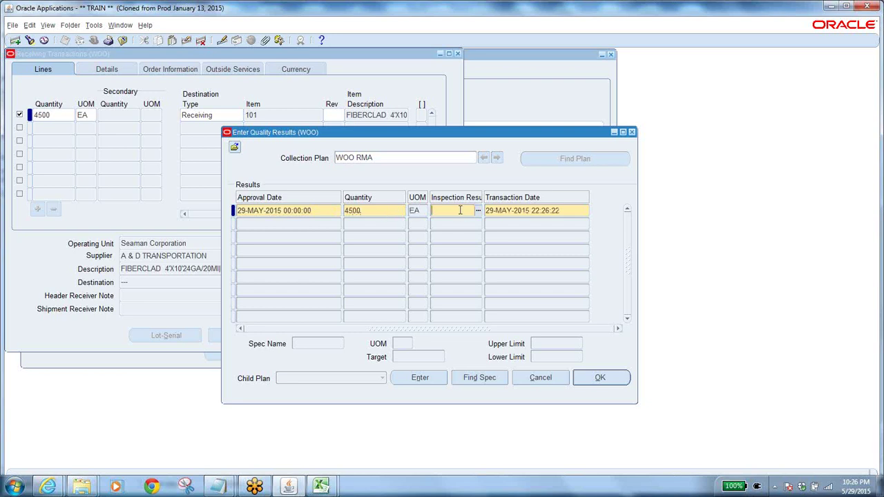
pyautogui.write('a')
pyautogui.press('Tab')
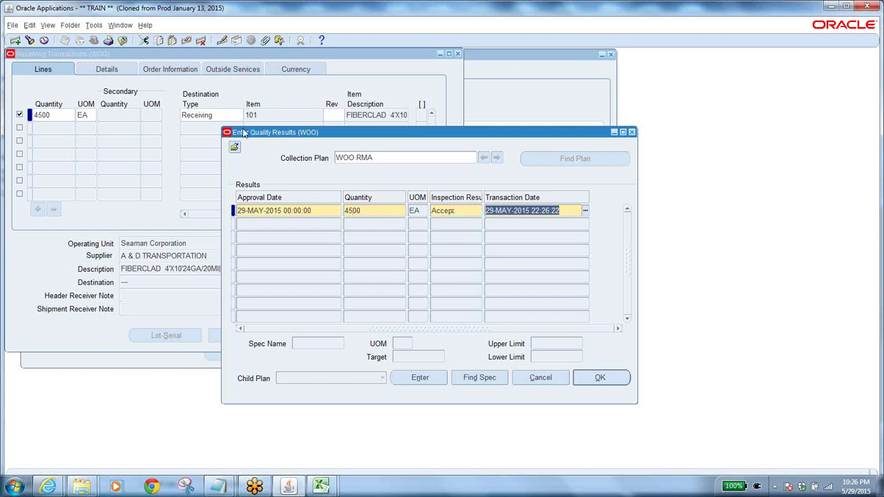
pyautogui.click(598, 377)
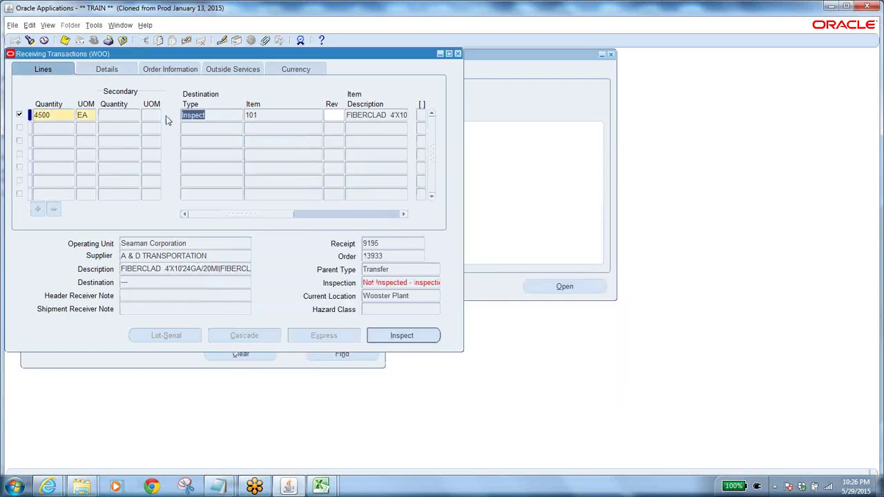
pyautogui.click(65, 42)
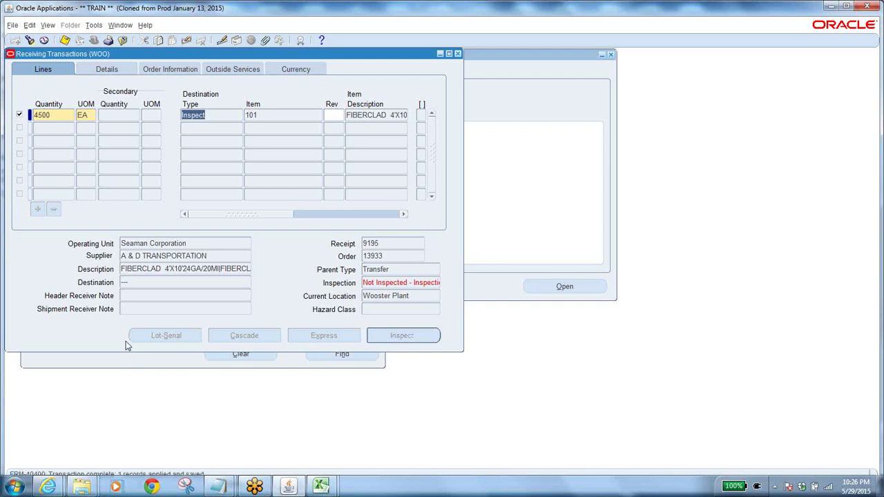
# Search the receiving transactions for receipt 9195 again and check the inspected line's destination type.
pyautogui.click(29, 41)
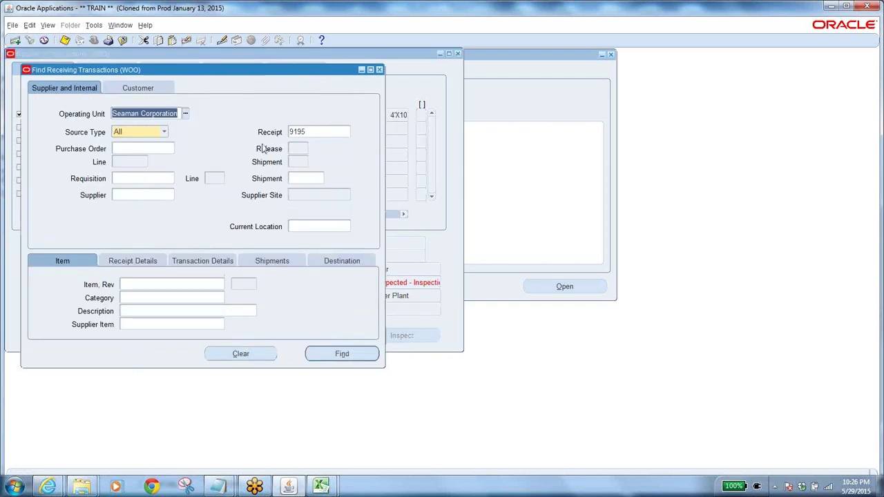
pyautogui.click(309, 131)
pyautogui.click(340, 355)
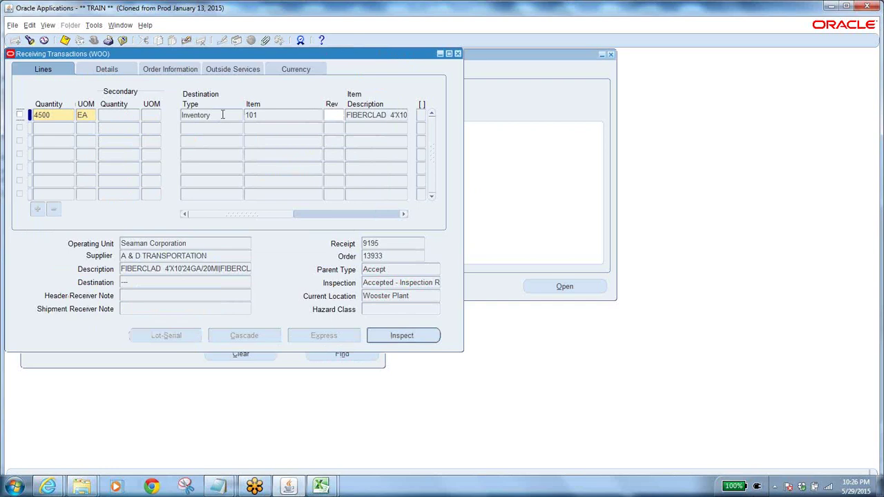
pyautogui.click(222, 115)
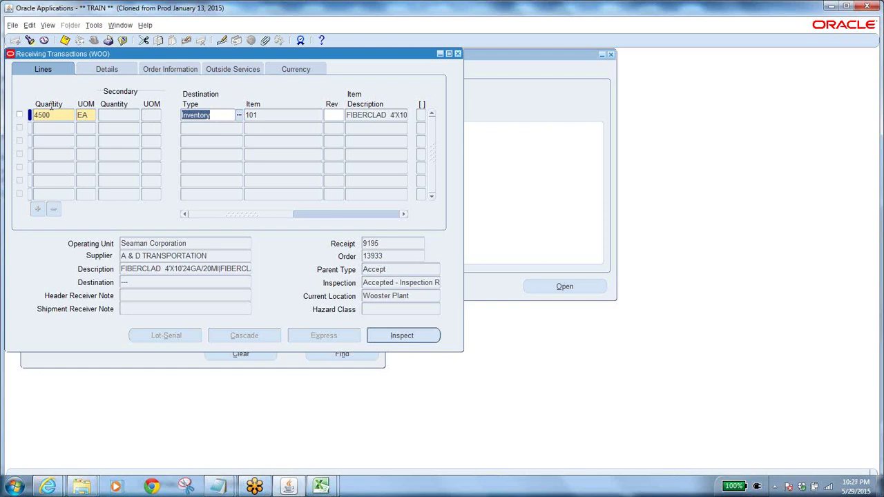
pyautogui.click(216, 116)
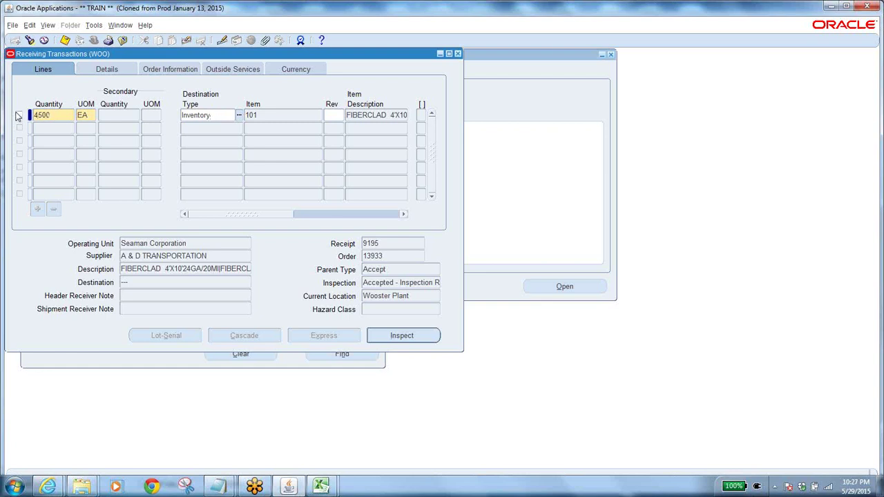
# Select the accepted item 101 line for delivery and set its subinventory to RCV from the list filtered by "r".
pyautogui.click(19, 115)
pyautogui.click(240, 217)
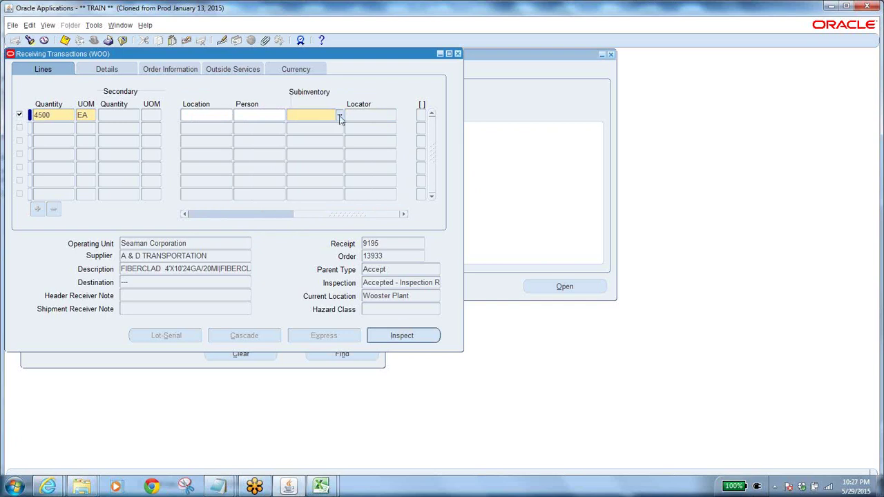
pyautogui.click(338, 116)
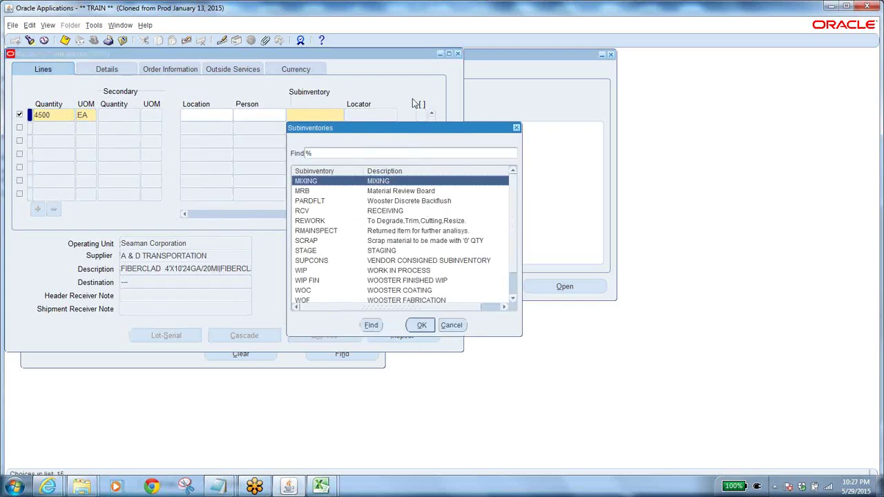
pyautogui.write('r')
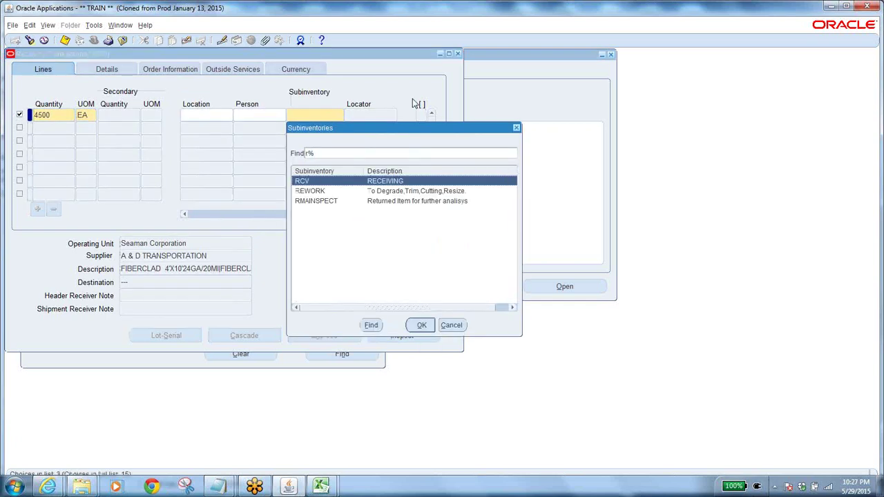
pyautogui.click(421, 324)
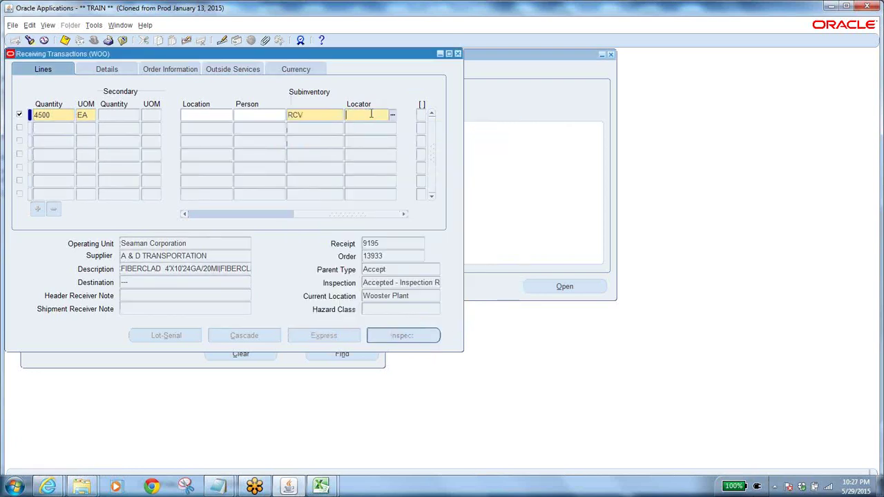
# Set the line's locator to R.C.V, check it on the transaction line, and save the delivery to inventory.
pyautogui.write('r.c.v')
pyautogui.press('Tab')
pyautogui.click(433, 298)
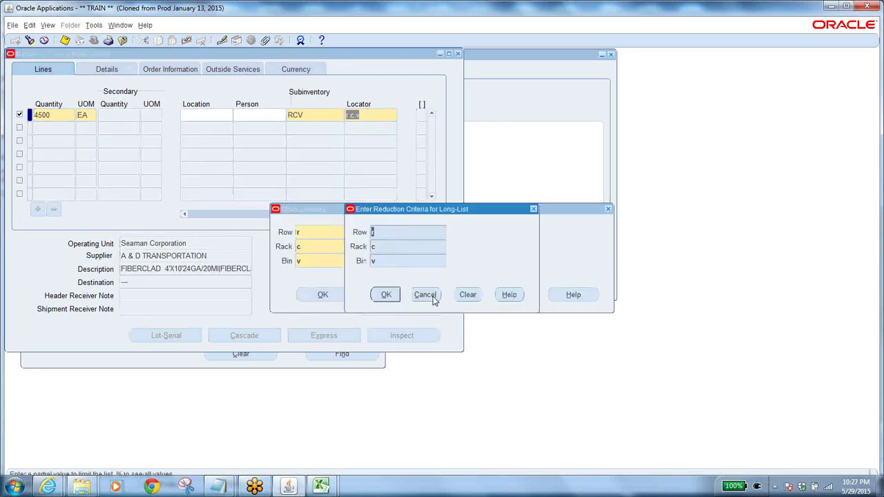
pyautogui.click(467, 295)
pyautogui.write('%')
pyautogui.click(386, 296)
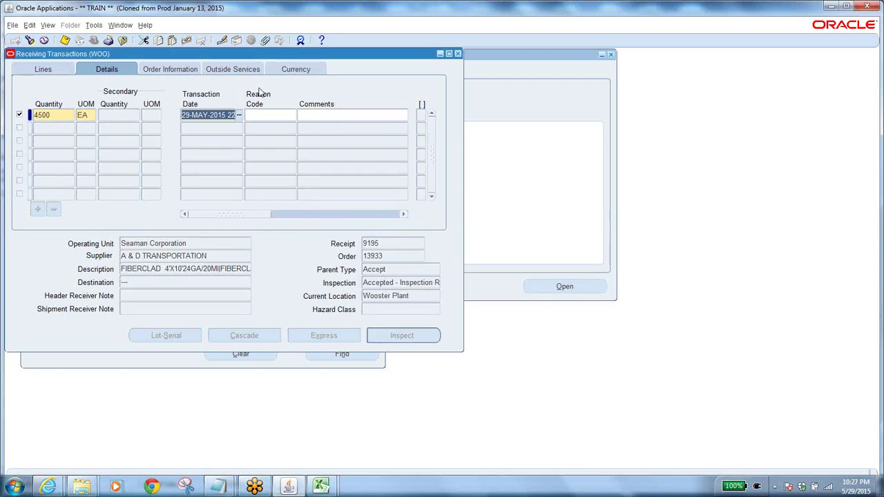
pyautogui.click(41, 70)
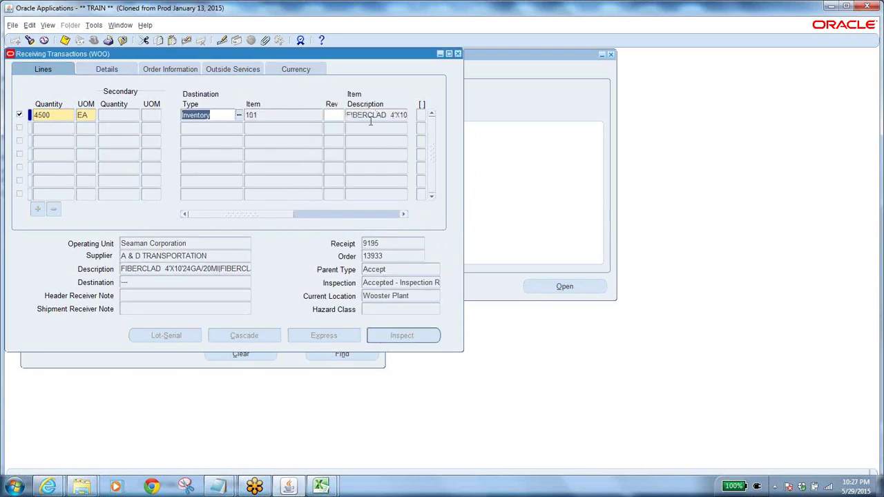
pyautogui.moveTo(261, 215); pyautogui.dragTo(391, 217)
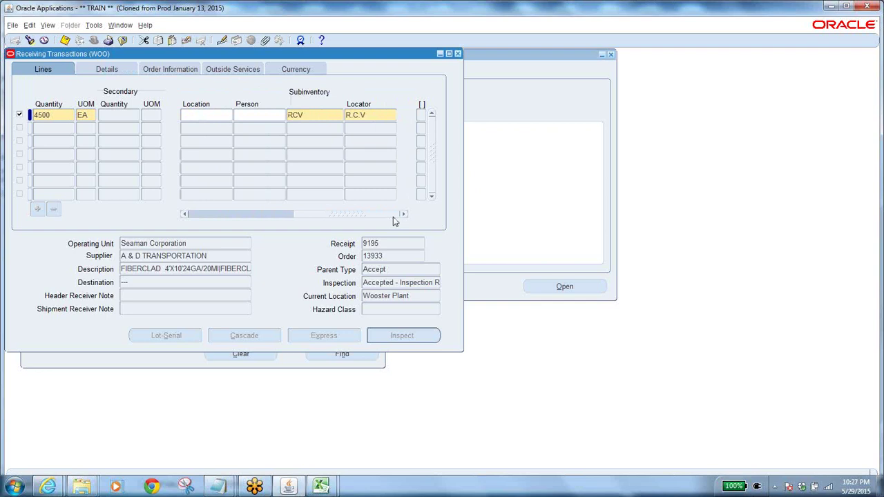
pyautogui.click(64, 40)
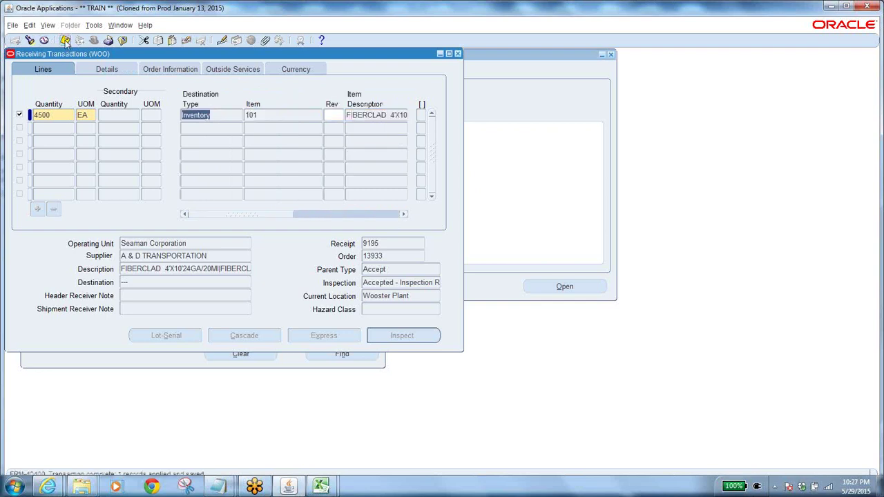
# Search for remaining receiving transactions on receipt 9195, dismiss the message, and close the receiving forms.
pyautogui.click(29, 40)
pyautogui.click(310, 131)
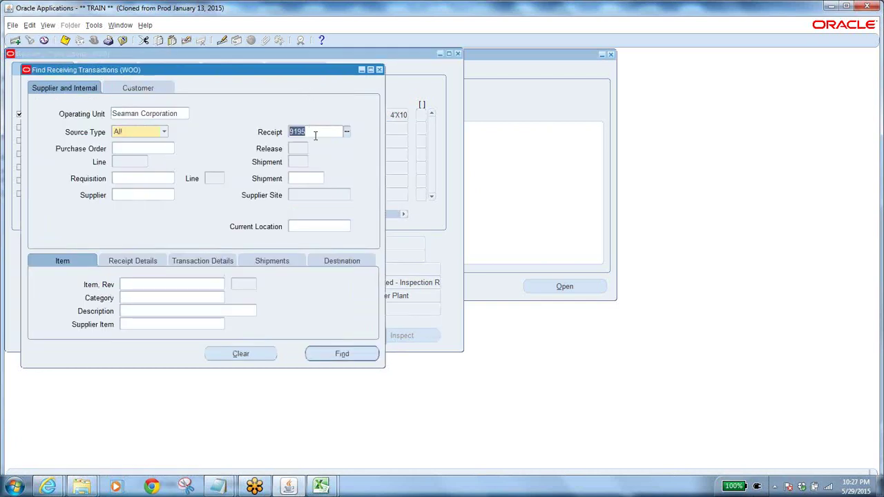
pyautogui.click(342, 354)
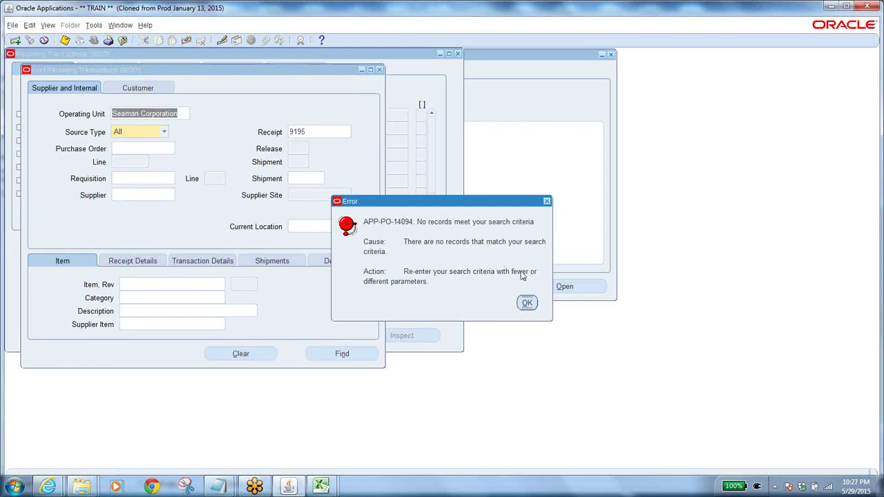
pyautogui.click(546, 201)
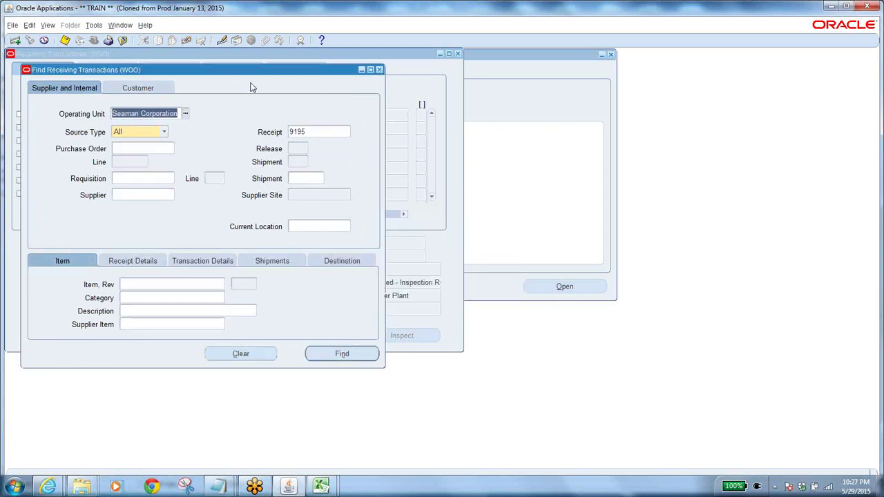
pyautogui.click(121, 40)
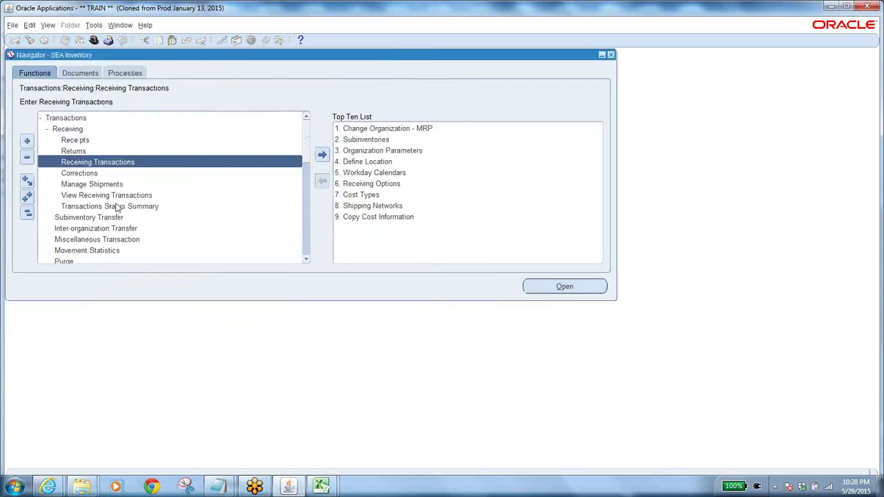
# Collapse the function list and change the organization to NCD (NC DC).
pyautogui.click(27, 212)
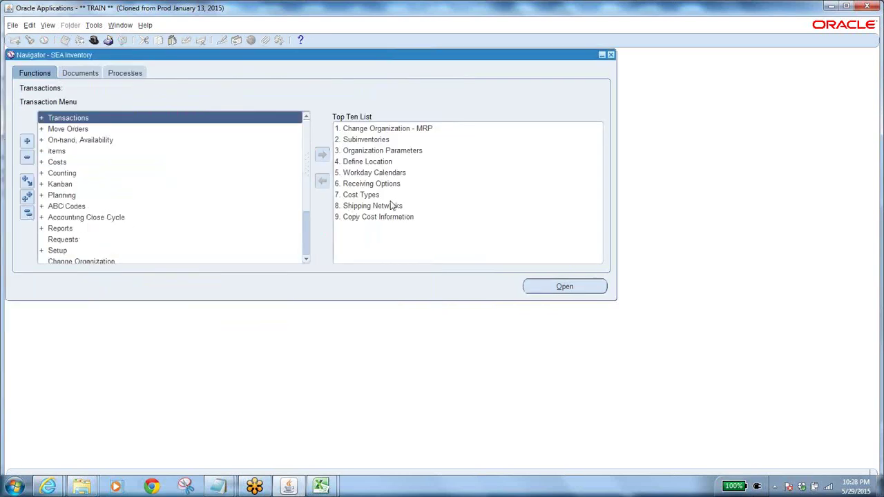
pyautogui.click(410, 129)
pyautogui.press('Return')
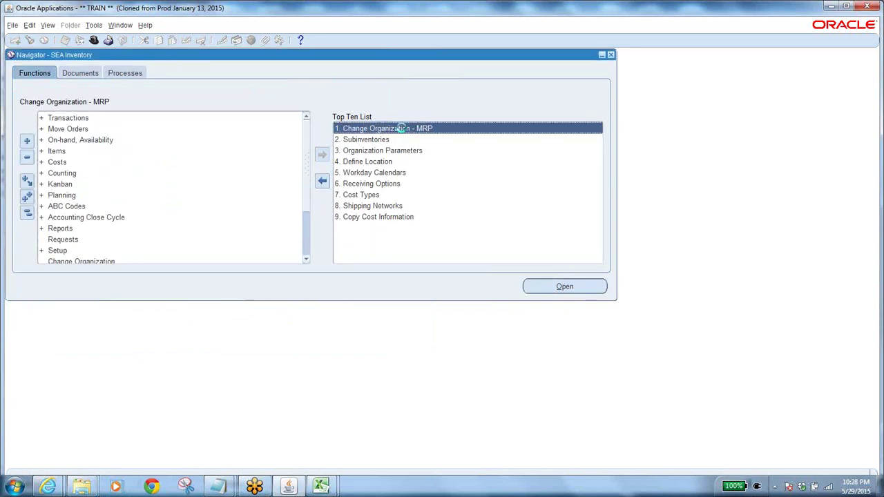
pyautogui.doubleClick(395, 128)
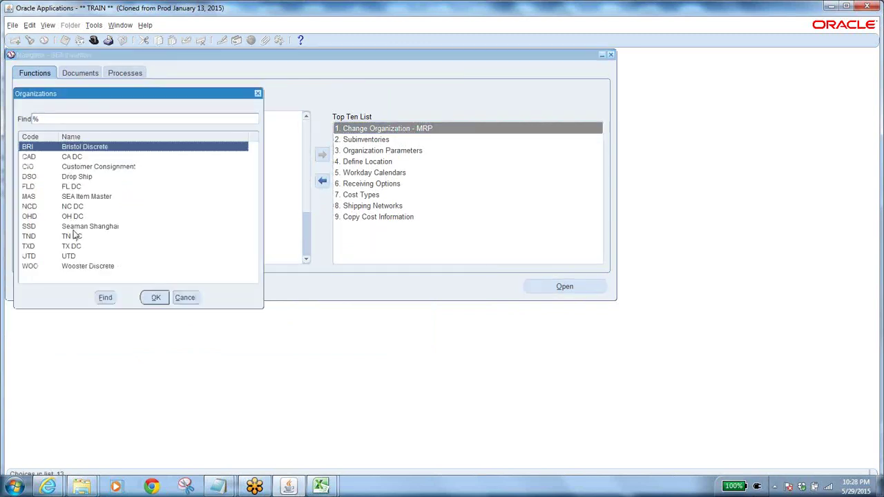
pyautogui.click(31, 209)
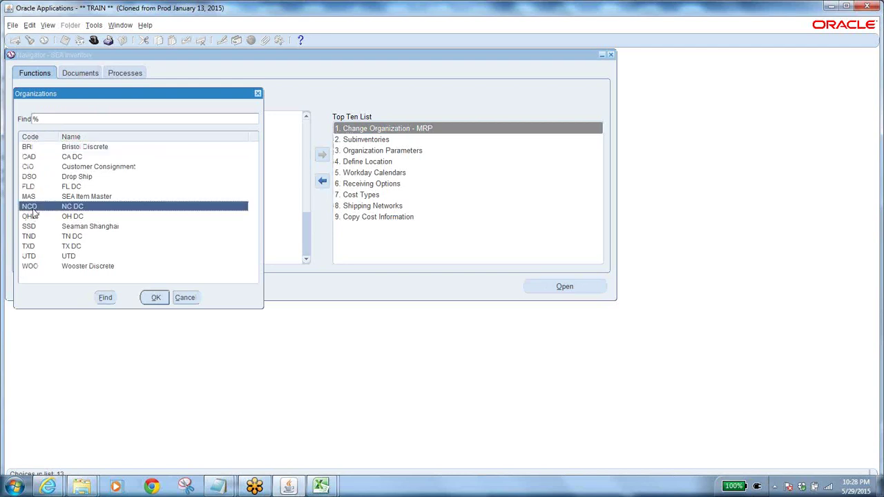
pyautogui.click(156, 298)
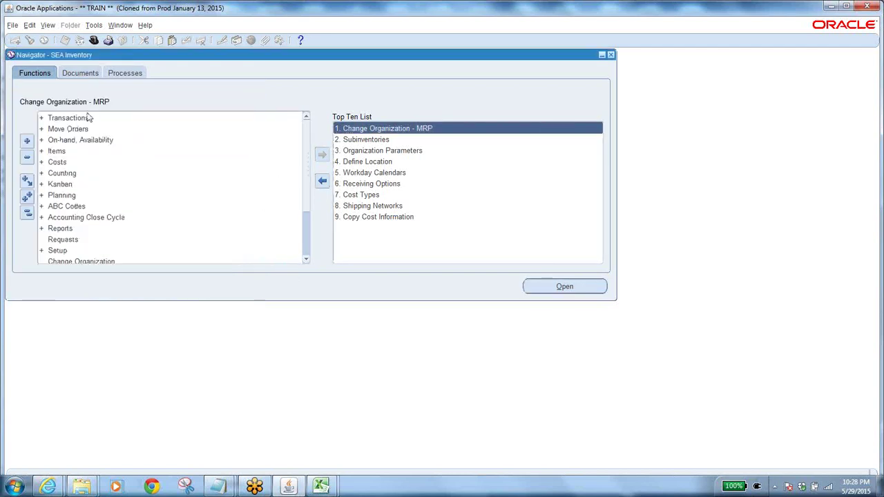
# Open the Receipts function from the receiving transactions for the NC DC organization.
pyautogui.doubleClick(71, 119)
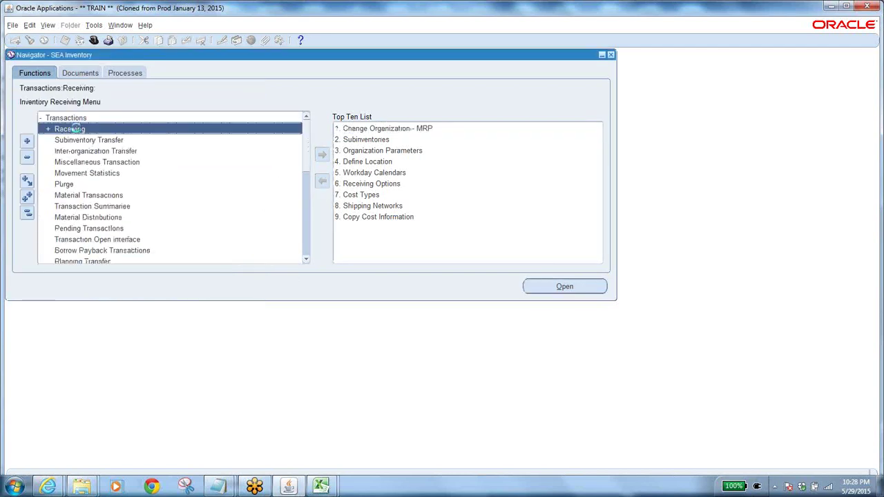
pyautogui.doubleClick(74, 130)
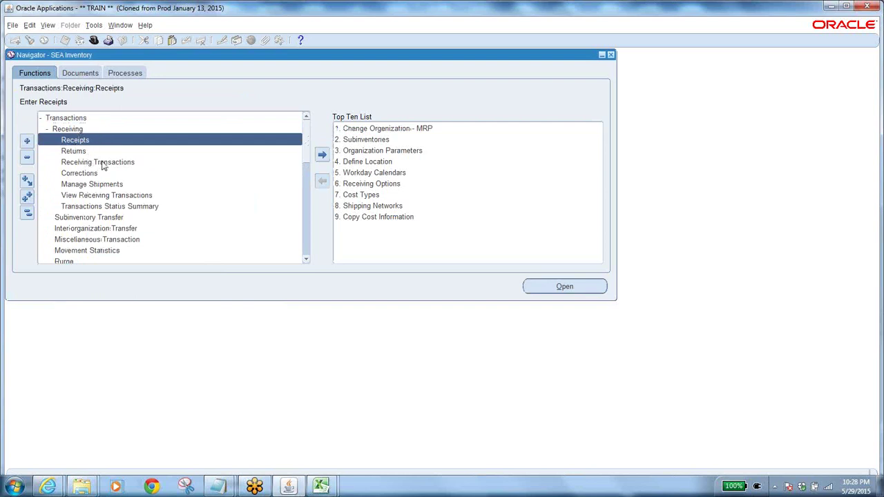
pyautogui.doubleClick(103, 138)
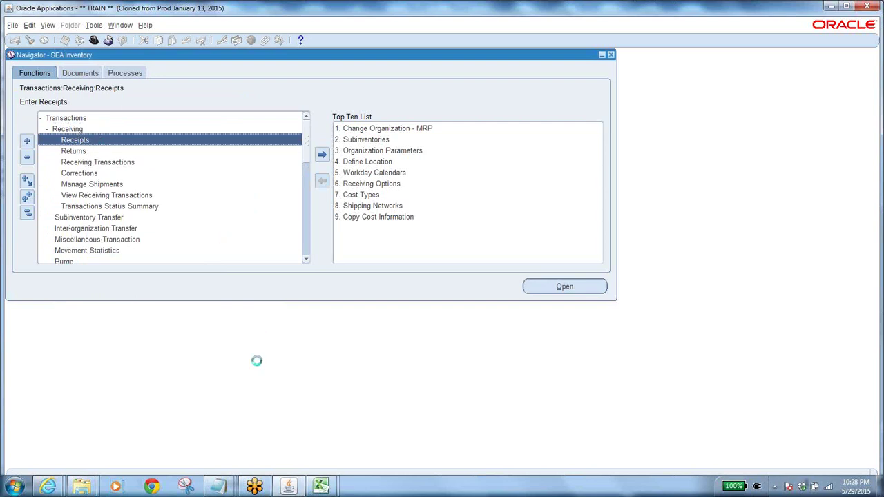
# Copy the purchase order number from the classes trails note and return to the receipts search.
pyautogui.moveTo(218, 487)
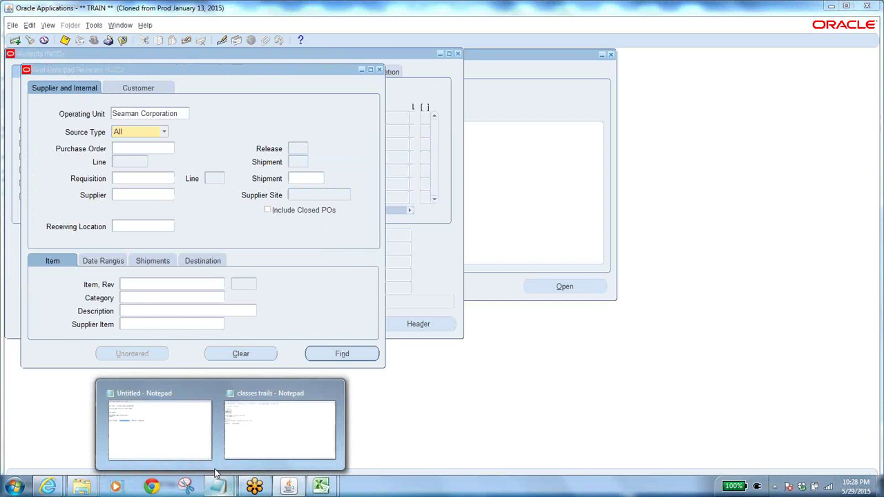
pyautogui.click(260, 410)
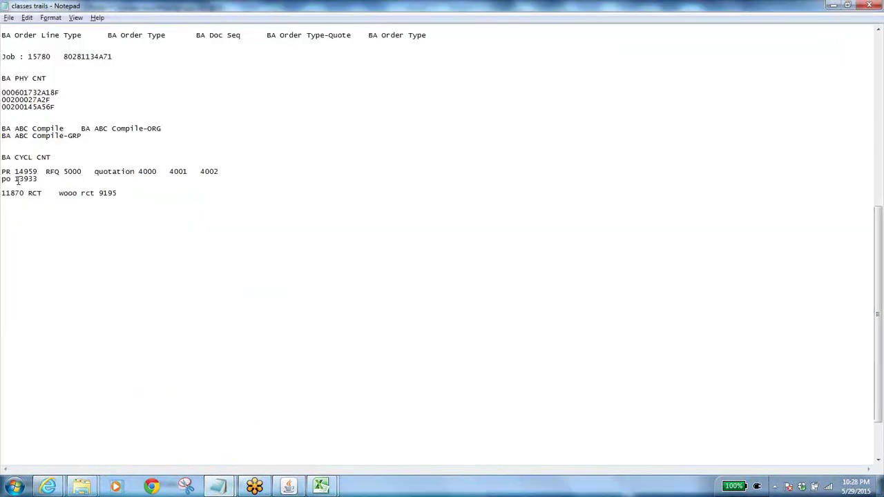
pyautogui.moveTo(16, 181); pyautogui.dragTo(39, 180)
pyautogui.hotkey('ctrl', 'c')
pyautogui.hotkey('alt', 'Tab')
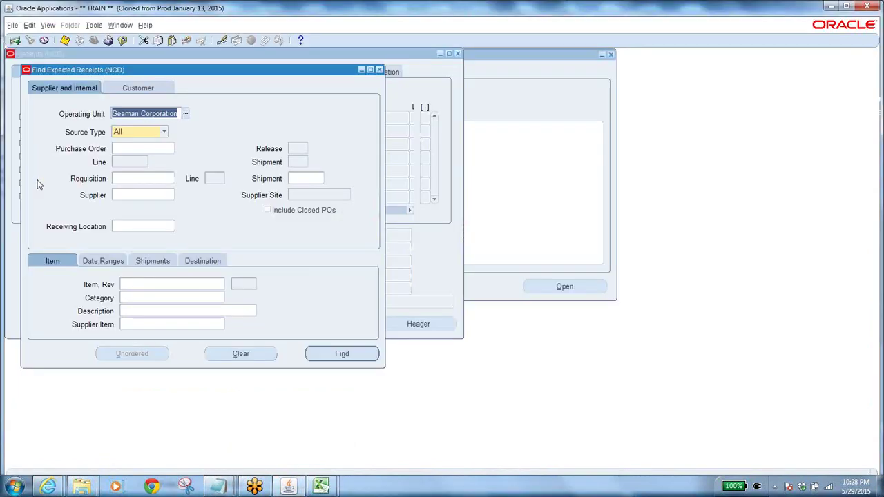
# Search the NCD expected receipts for the copied purchase order number and bring up its receipt line.
pyautogui.click(145, 148)
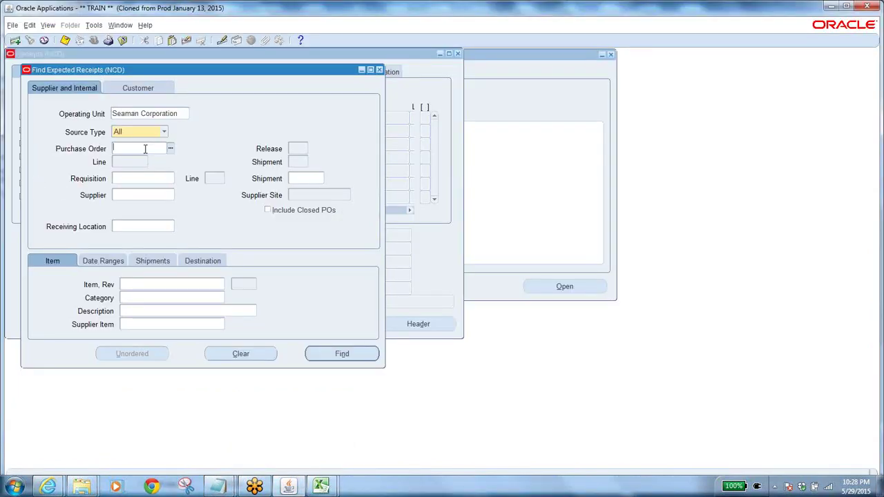
pyautogui.hotkey('ctrl', 'v')
pyautogui.press('Tab')
pyautogui.click(341, 354)
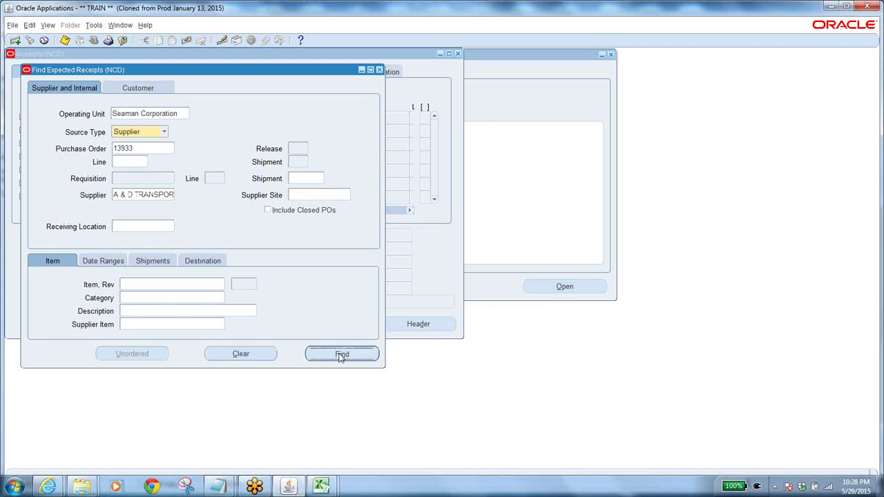
pyautogui.click(290, 260)
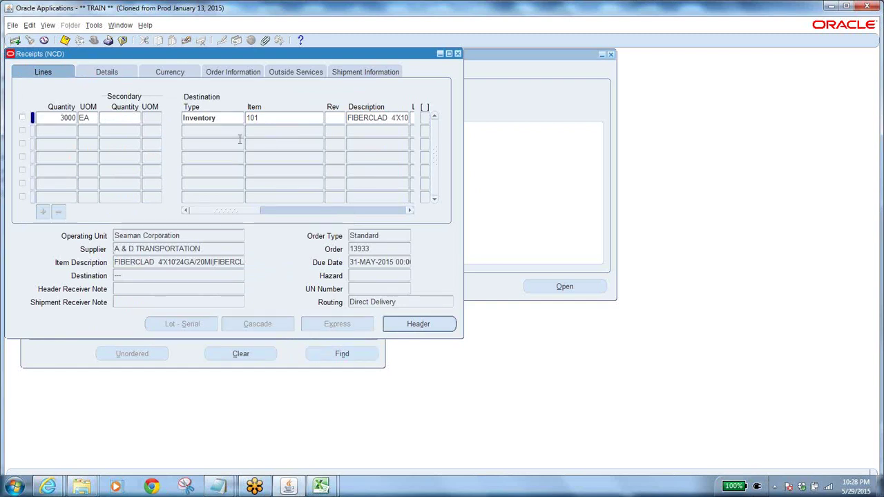
# Select the item 101 receipt line and try to save it without a subinventory.
pyautogui.click(231, 119)
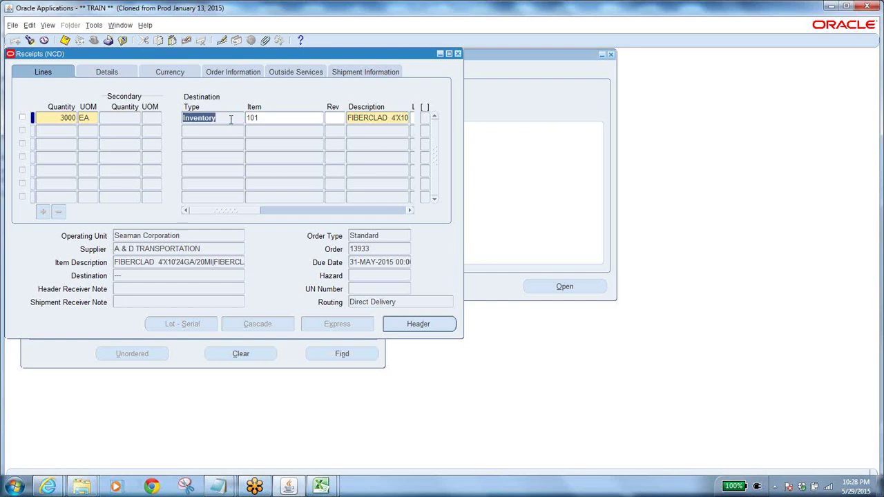
pyautogui.click(230, 119)
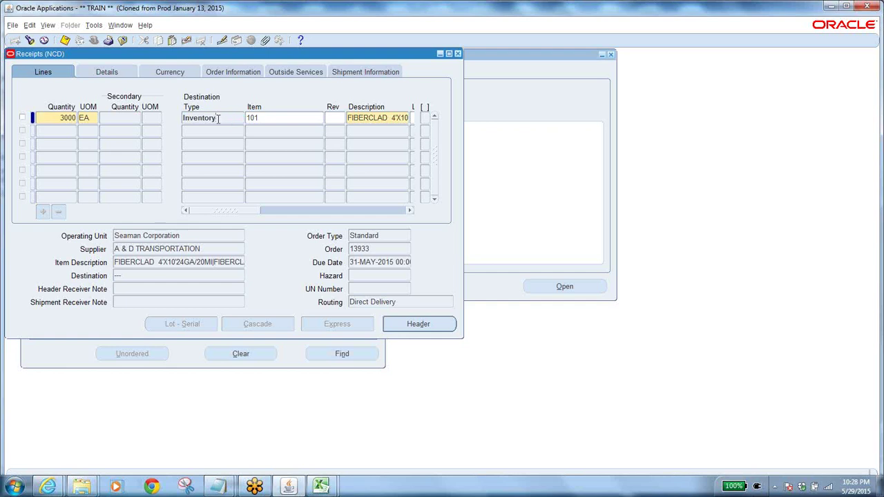
pyautogui.click(23, 117)
pyautogui.click(65, 40)
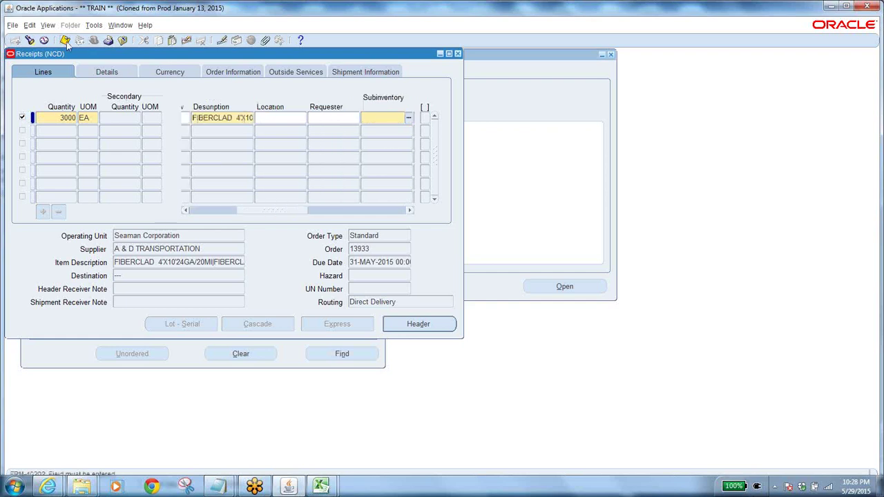
# View the subinventories available for the receipt line without choosing one, and close the receipt forms without committing.
pyautogui.click(408, 118)
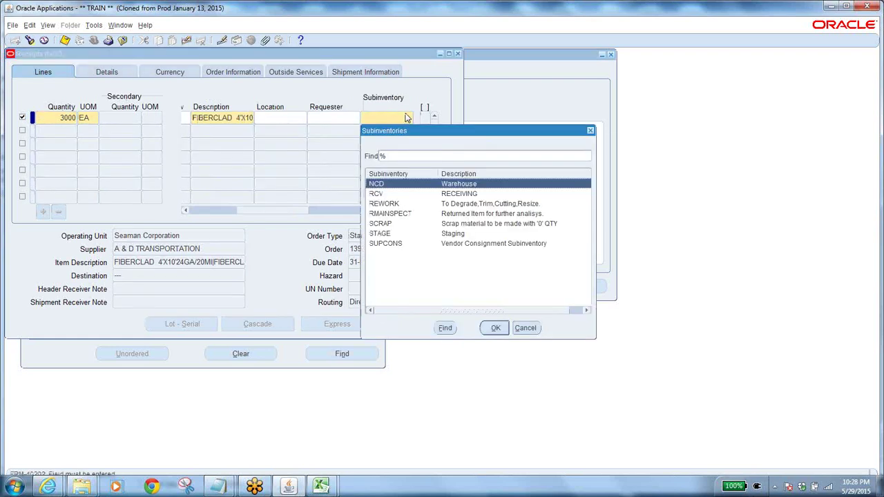
pyautogui.click(527, 329)
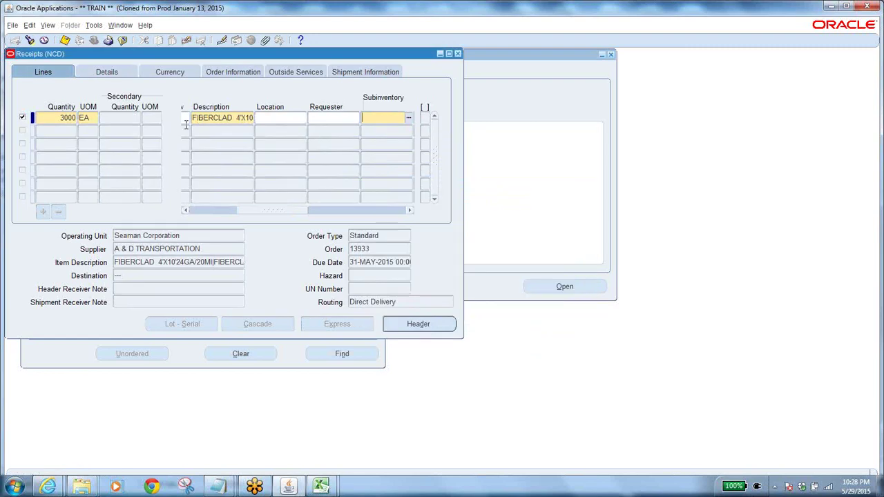
pyautogui.click(123, 40)
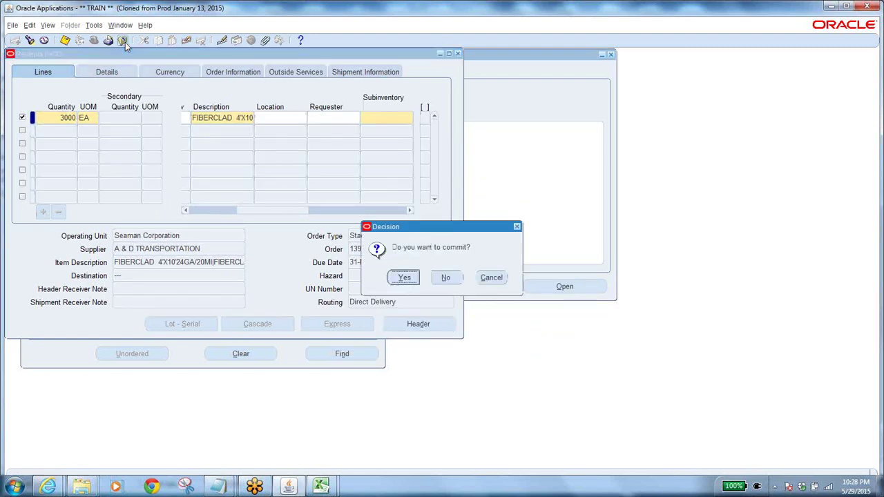
pyautogui.click(446, 277)
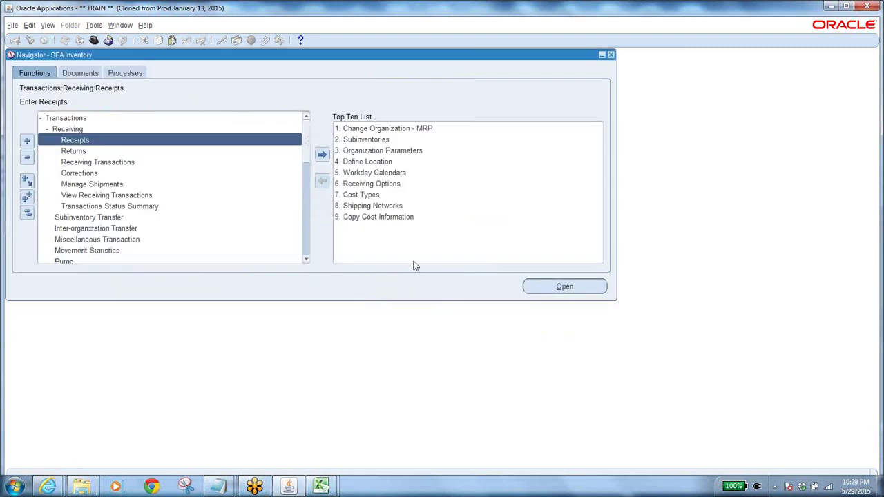
# Collapse all expanded functions in the SEA Inventory navigator.
pyautogui.click(26, 214)
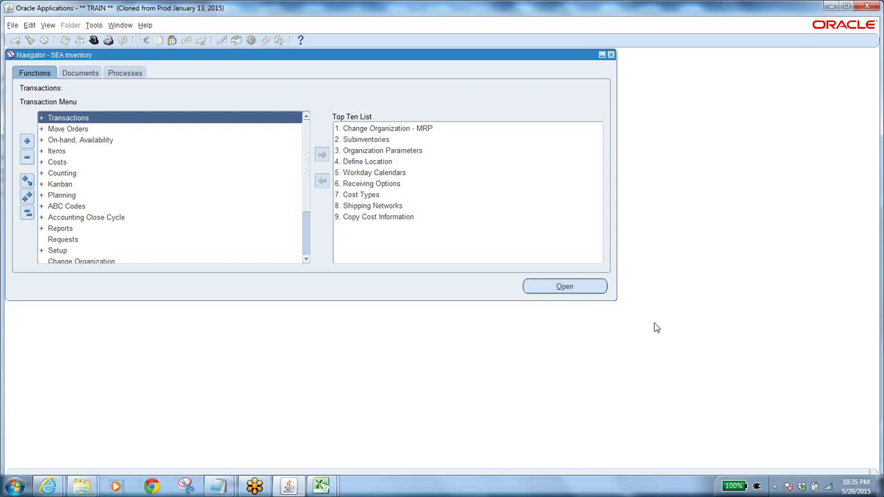
pyautogui.click(723, 362)
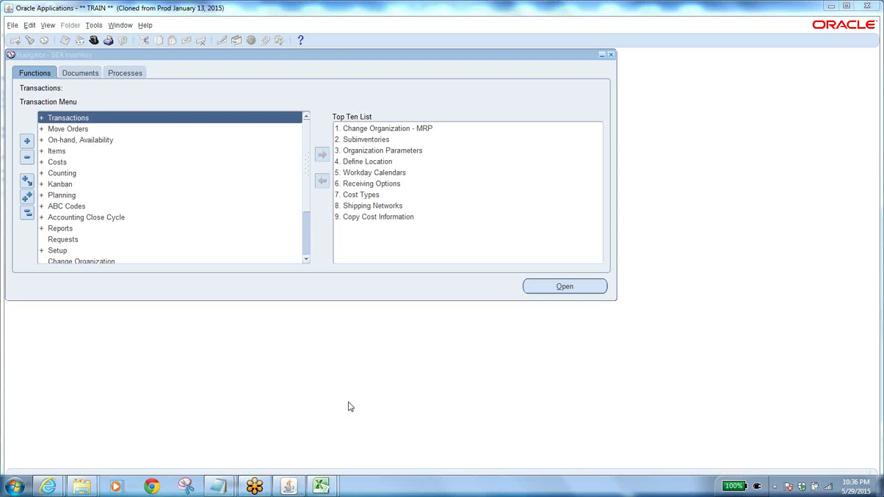
pyautogui.click(25, 215)
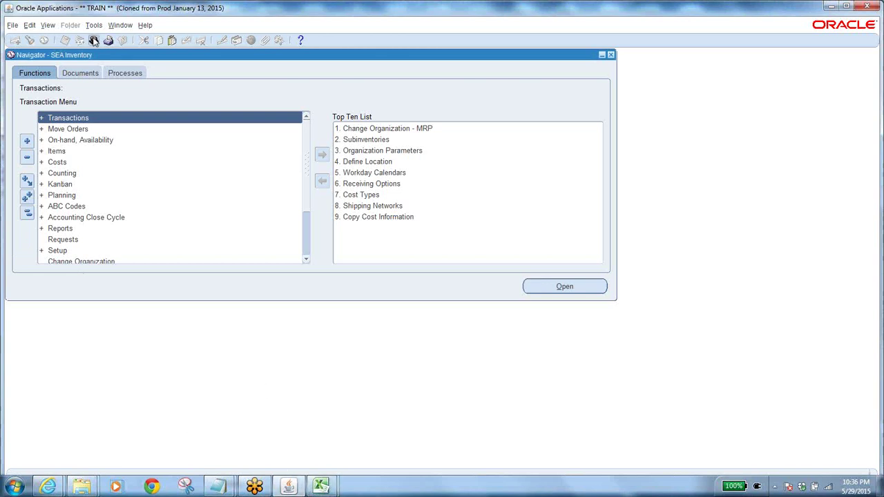
# Search the responsibilities for w% and switch to Work in Process.
pyautogui.click(93, 40)
pyautogui.write('w%')
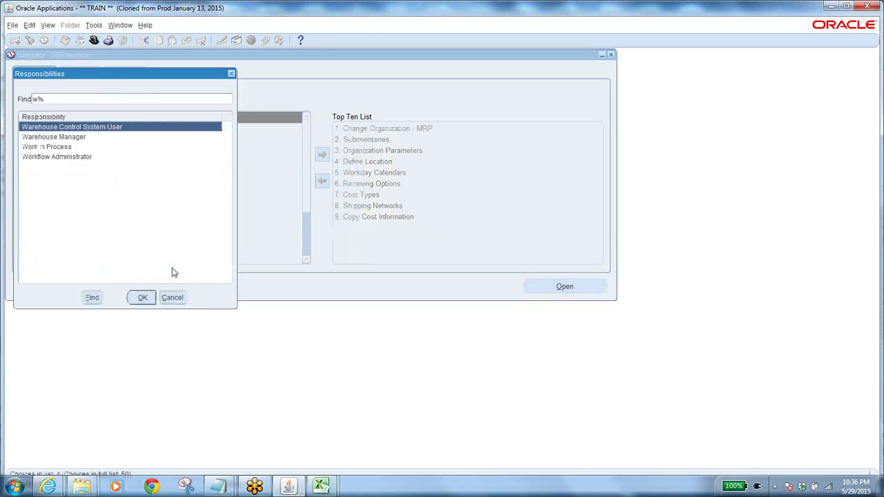
pyautogui.click(104, 147)
pyautogui.click(142, 295)
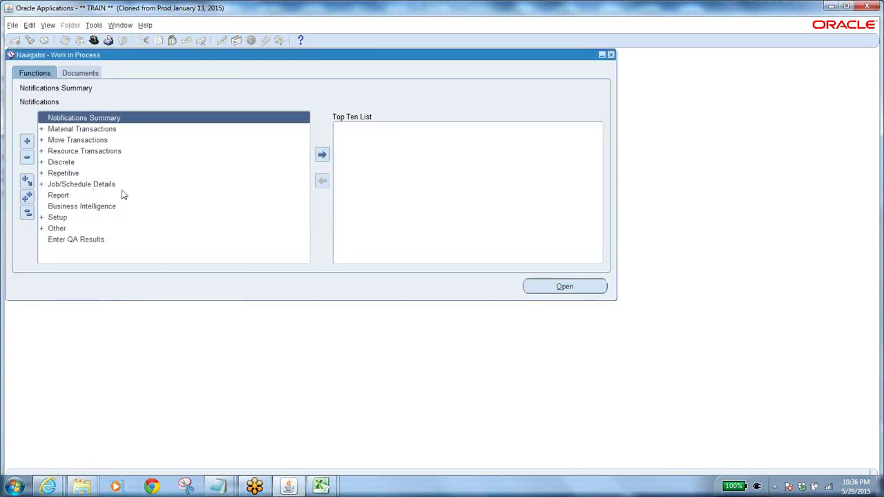
# Switch the responsibility to Bills of Material.
pyautogui.click(94, 40)
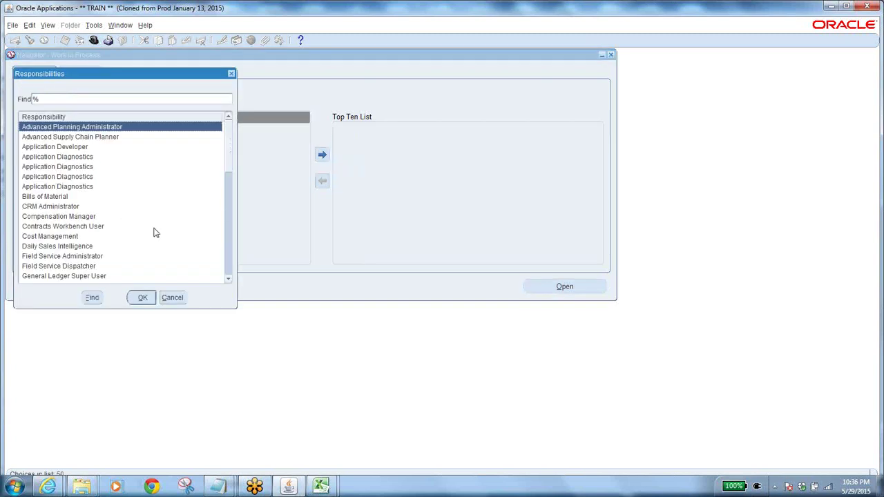
pyautogui.press('Down')
pyautogui.press('Down')
pyautogui.press('Down')
pyautogui.press('Down')
pyautogui.press('Down')
pyautogui.press('Down')
pyautogui.press('Down')
pyautogui.press('Return')
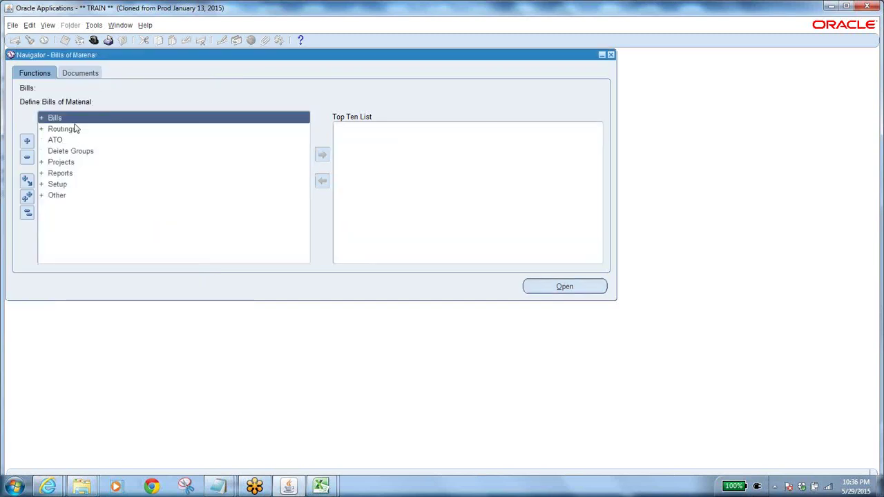
# Open the Resources function under Routings for the WOO (Wooster Discrete) organization.
pyautogui.doubleClick(57, 131)
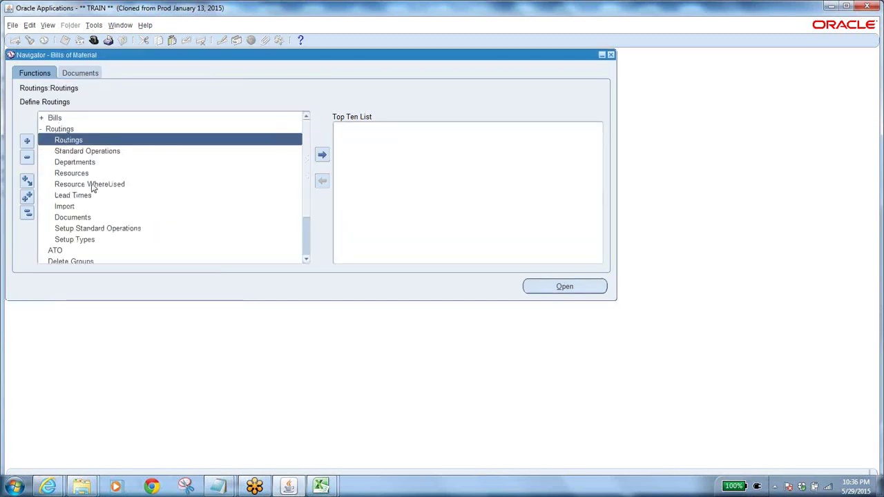
pyautogui.doubleClick(85, 173)
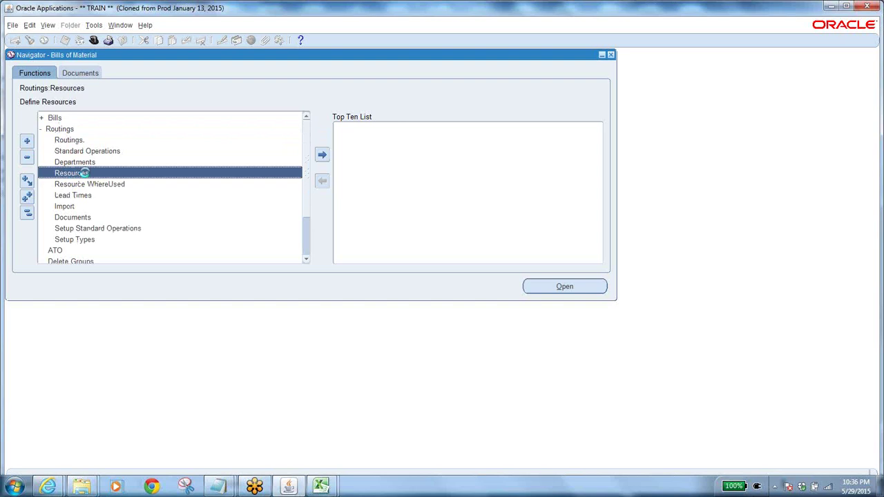
pyautogui.click(88, 268)
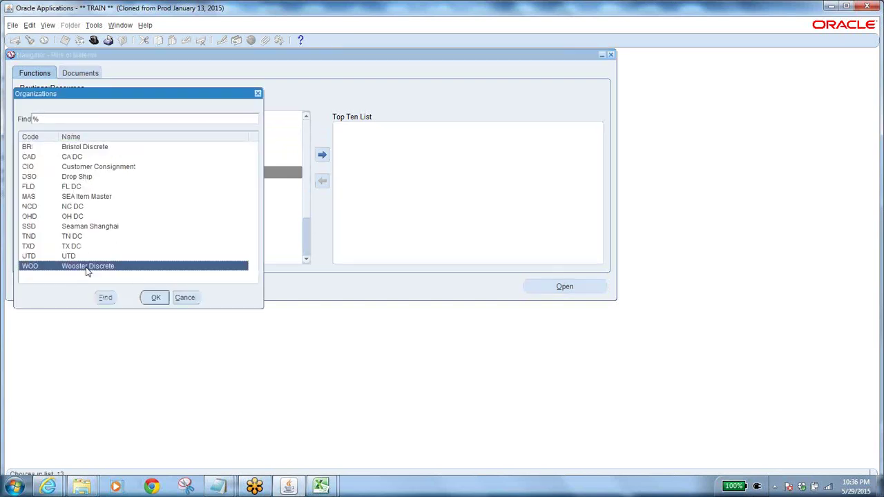
pyautogui.click(156, 298)
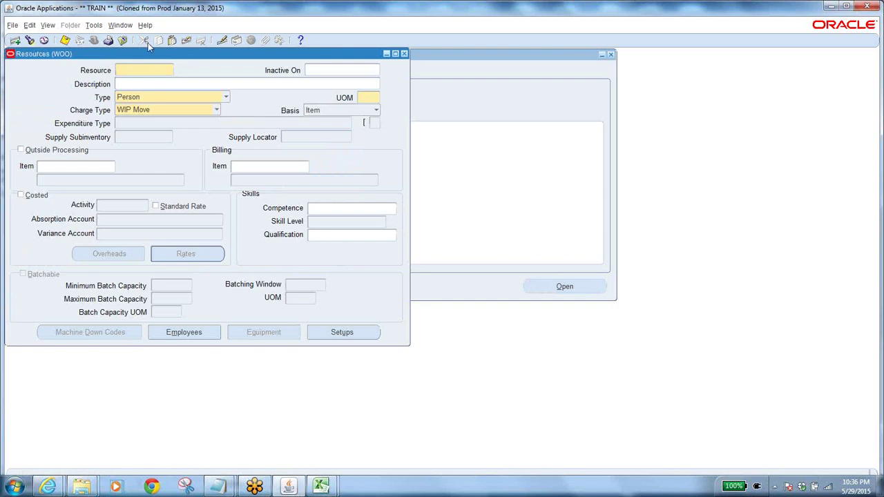
# Find the outside processing resource 00300017A4 and open its record.
pyautogui.click(48, 25)
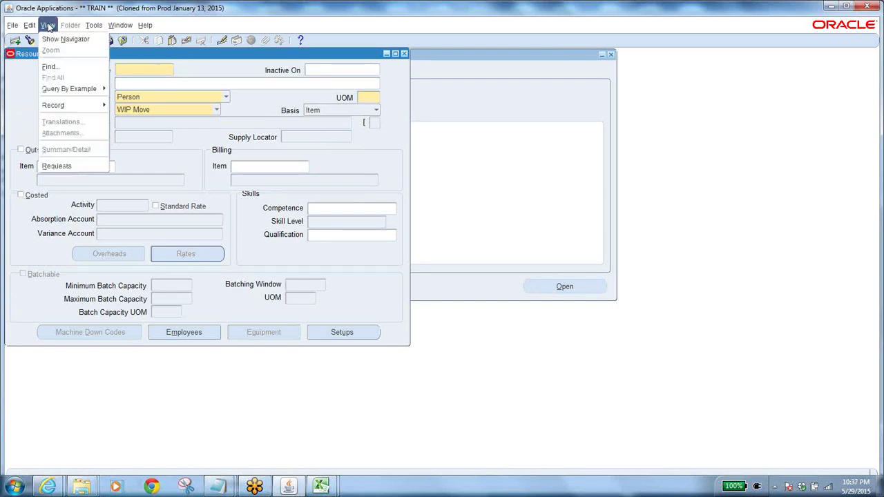
pyautogui.click(58, 68)
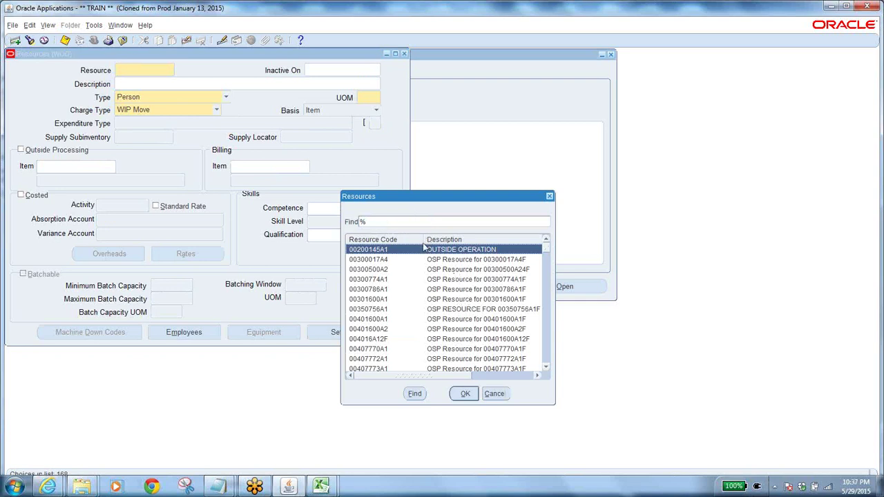
pyautogui.click(445, 261)
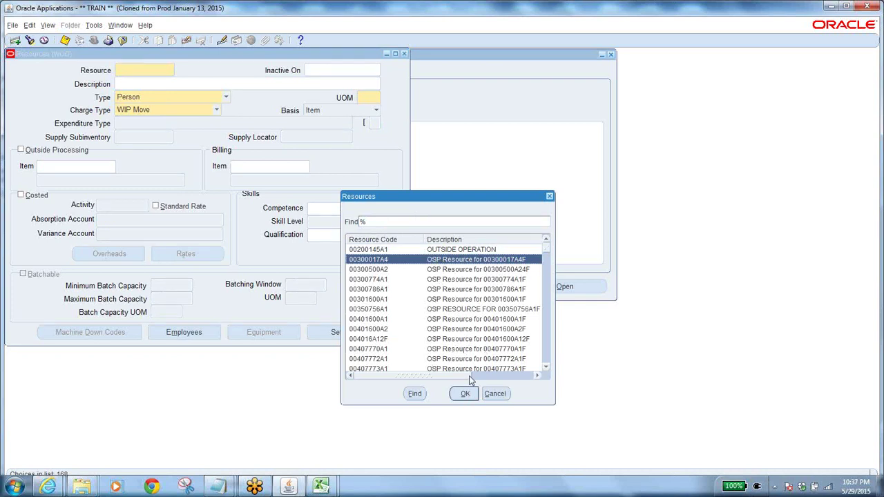
pyautogui.click(440, 352)
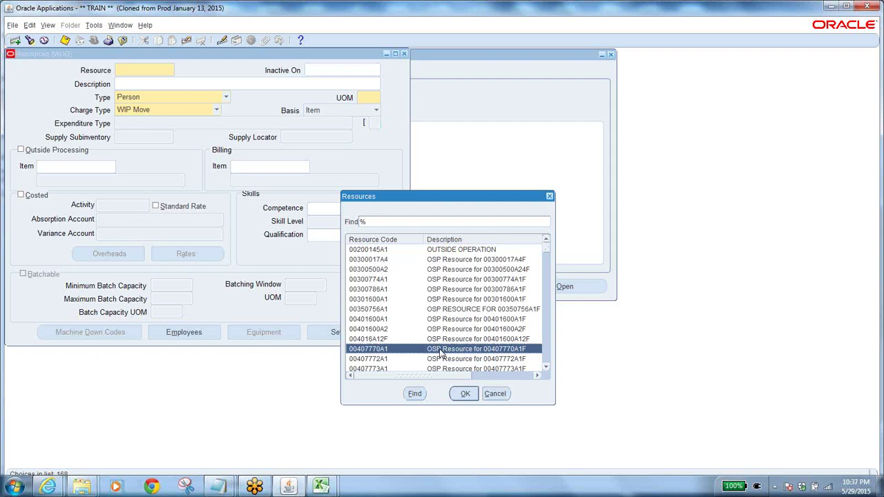
pyautogui.click(448, 259)
pyautogui.click(465, 393)
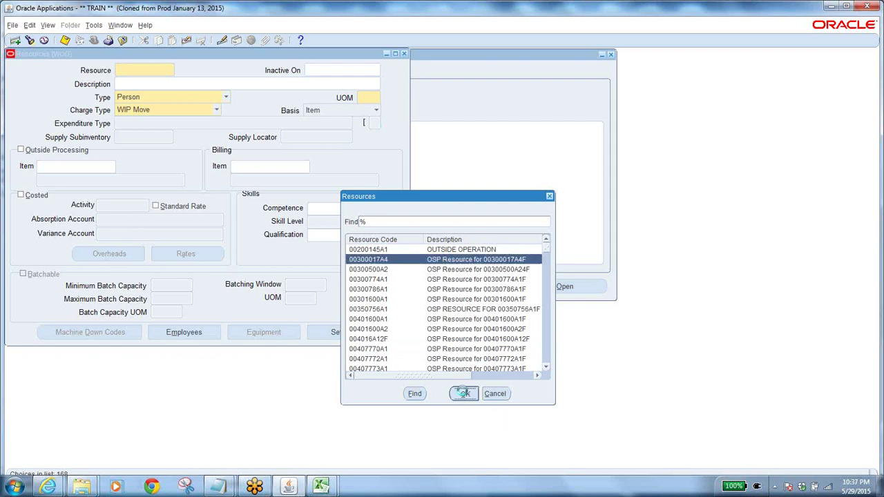
# Examine the resource's code, description and charge type options, keeping PO Move as the charge type.
pyautogui.doubleClick(163, 71)
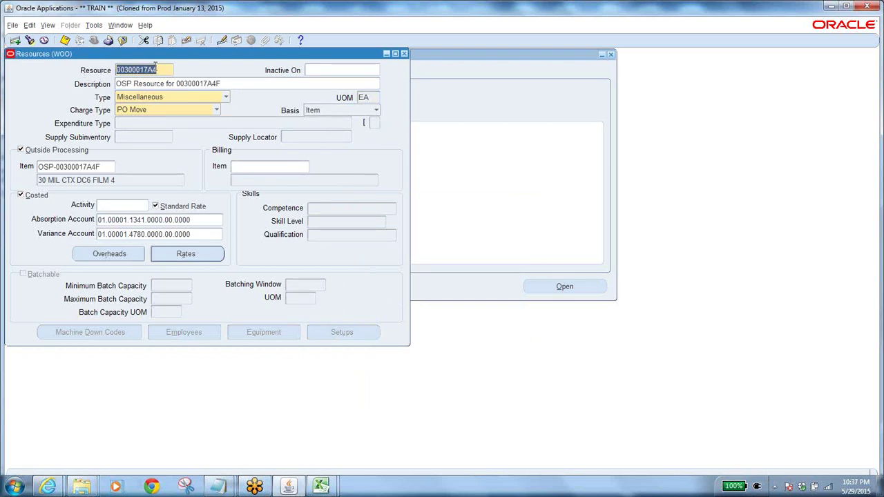
pyautogui.tripleClick(219, 83)
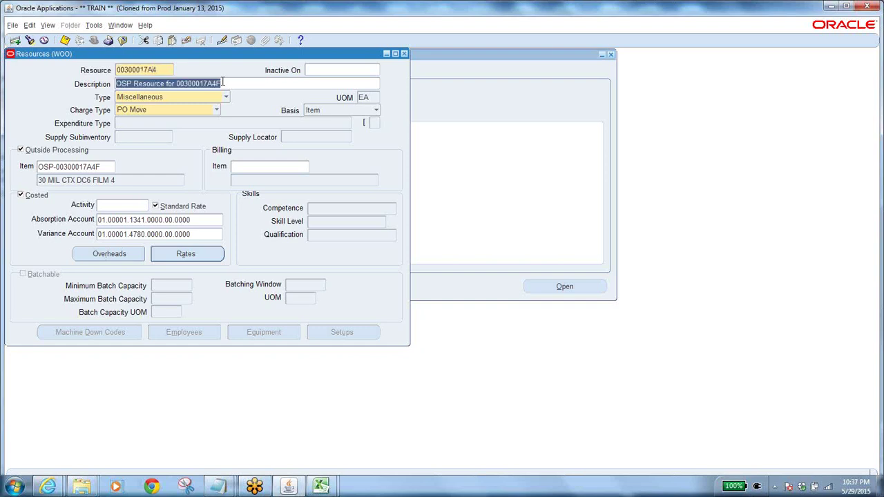
pyautogui.click(176, 83)
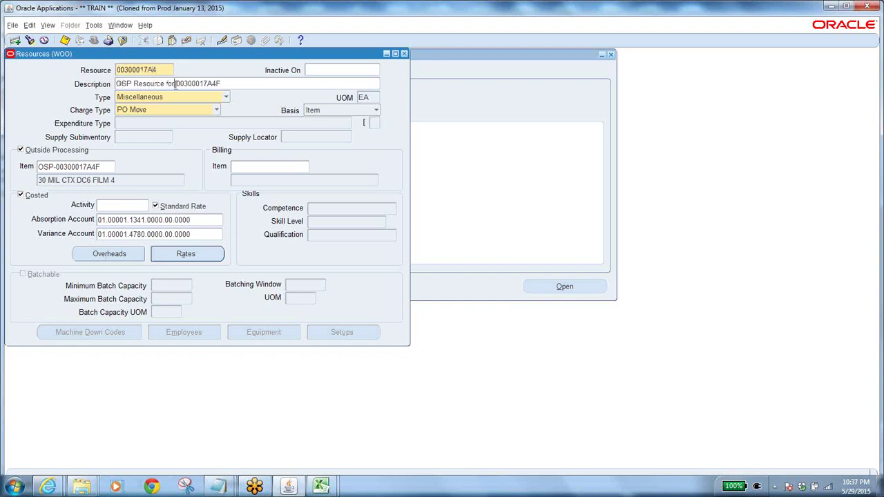
pyautogui.moveTo(175, 84); pyautogui.dragTo(212, 83)
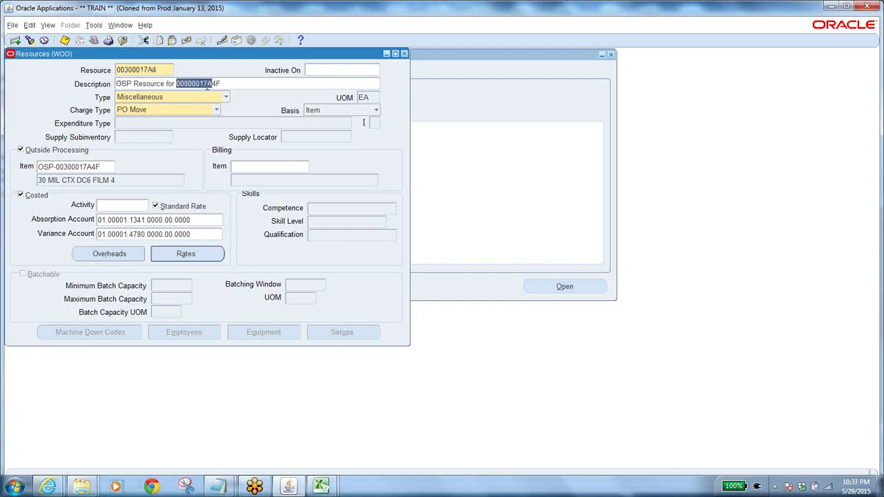
pyautogui.click(161, 112)
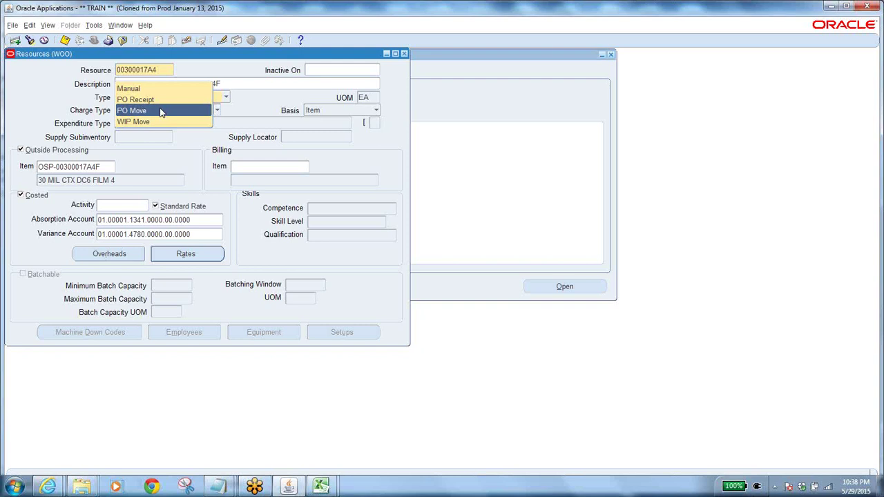
pyautogui.click(160, 112)
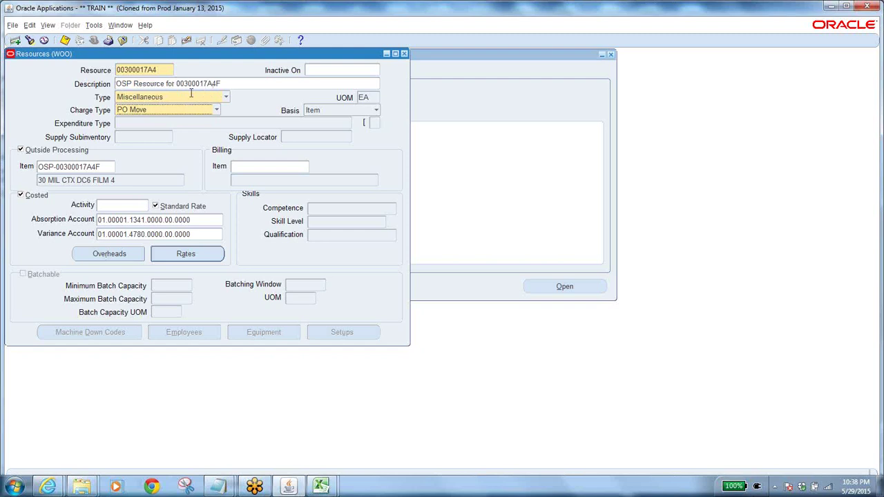
# Examine the resource's type and charge type options and its outside processing item, keeping Miscellaneous and PO Move.
pyautogui.click(219, 97)
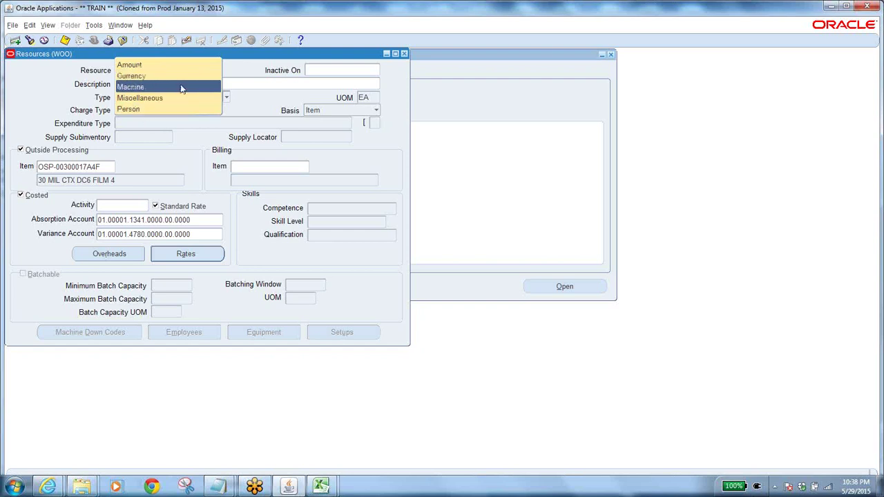
pyautogui.click(50, 67)
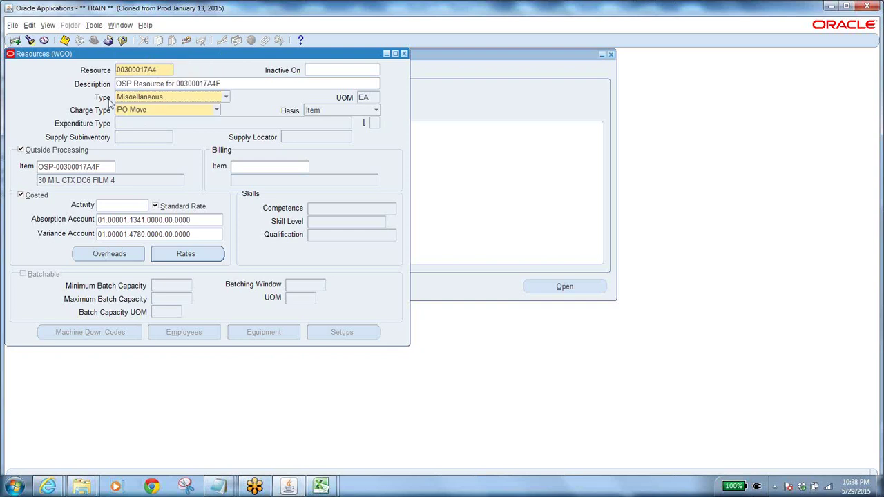
pyautogui.click(191, 112)
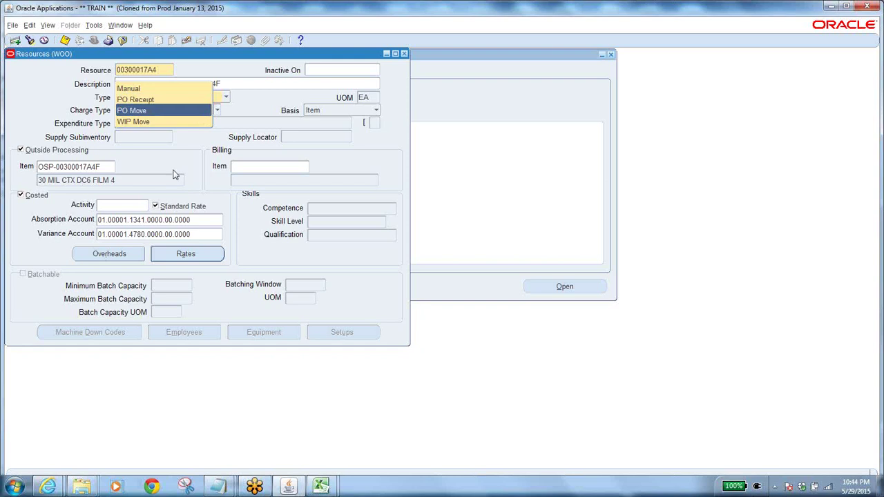
pyautogui.press('Return')
pyautogui.click(103, 166)
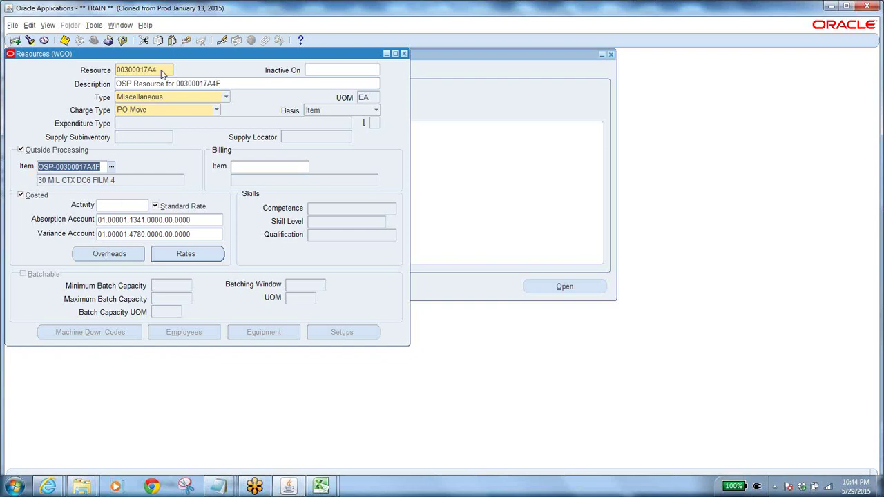
pyautogui.click(103, 167)
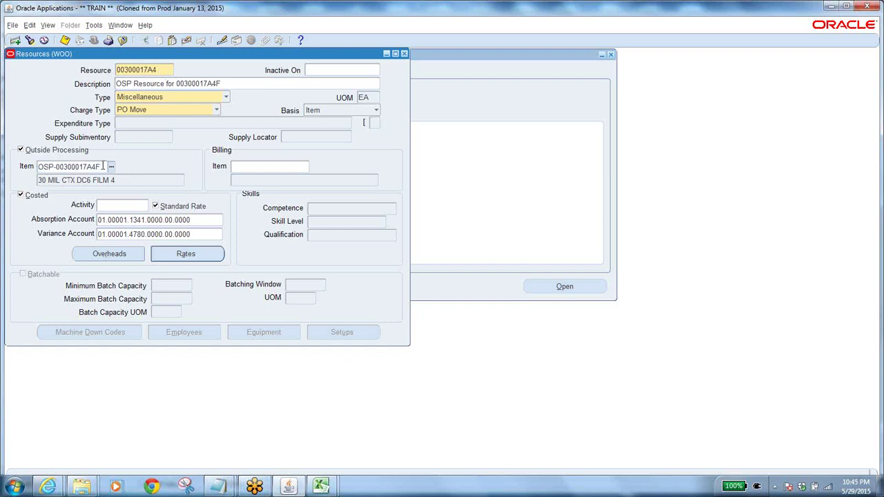
pyautogui.moveTo(102, 166); pyautogui.dragTo(57, 172)
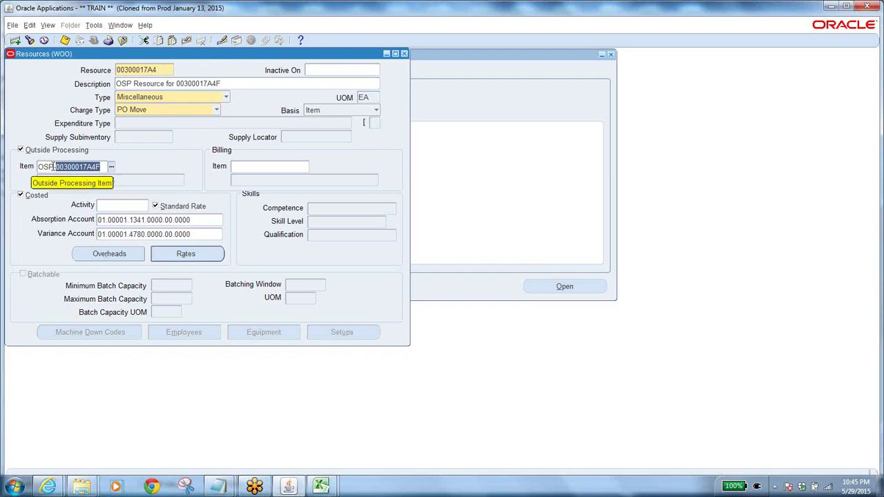
pyautogui.click(56, 170)
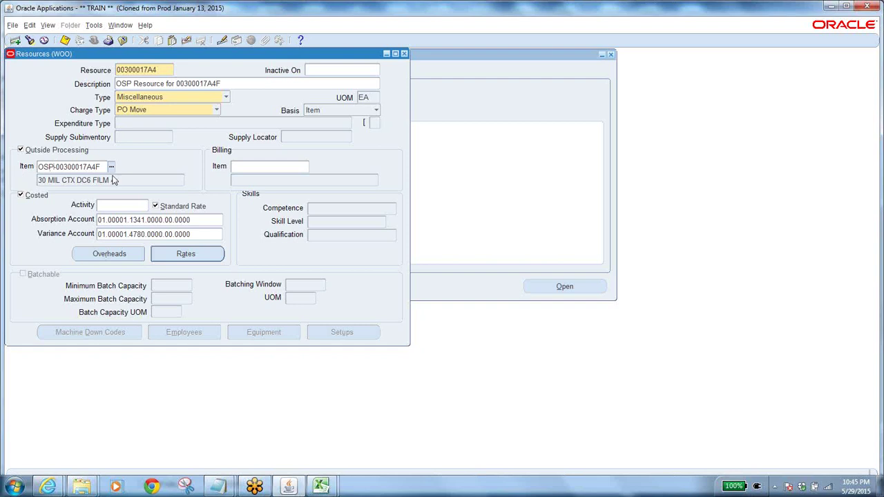
# Copy the outside processing item code into the classes trails notes in Notepad as "OSP Item OSP-00300017A4F" and return to Oracle.
pyautogui.moveTo(102, 166); pyautogui.dragTo(4, 166)
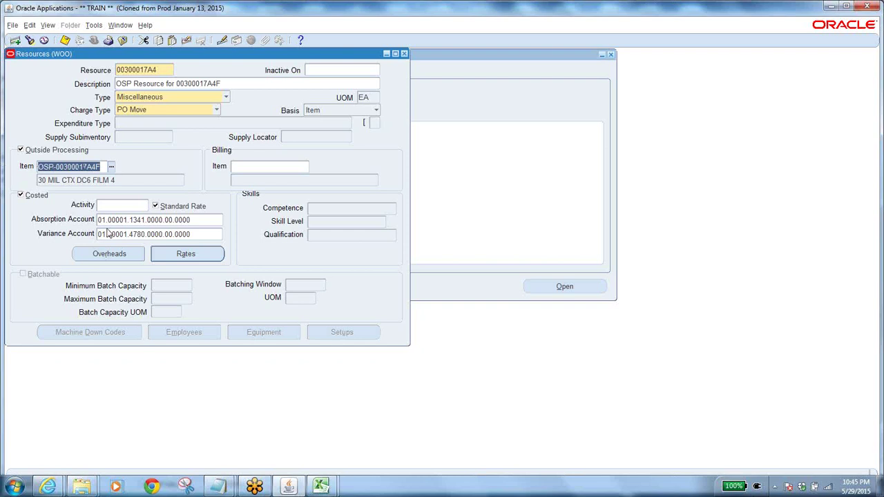
pyautogui.click(217, 487)
pyautogui.click(266, 421)
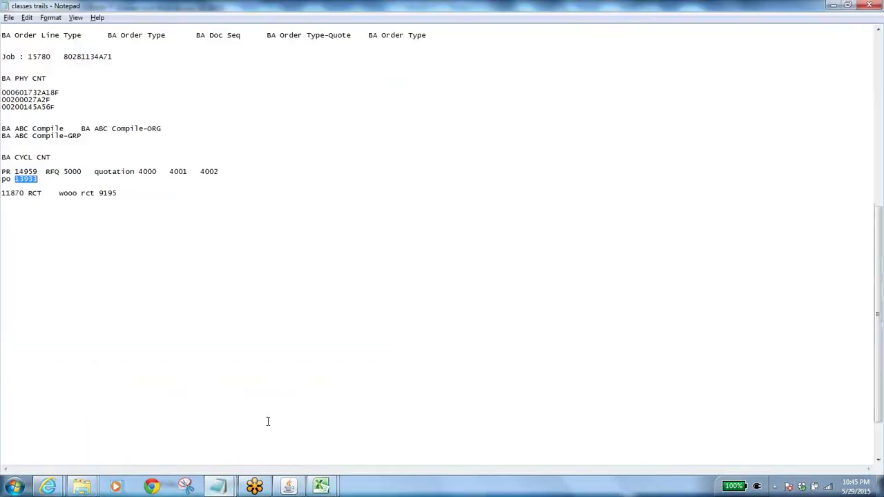
pyautogui.click(135, 195)
pyautogui.press('Return')
pyautogui.press('Return')
pyautogui.write('OSP Item')
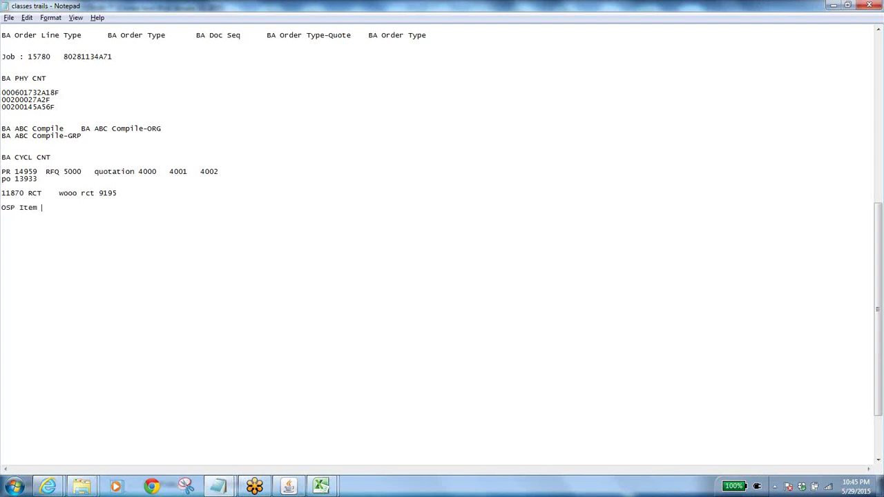
pyautogui.write('OSP-D0300017A4F')
pyautogui.hotkey('alt', 'Tab')
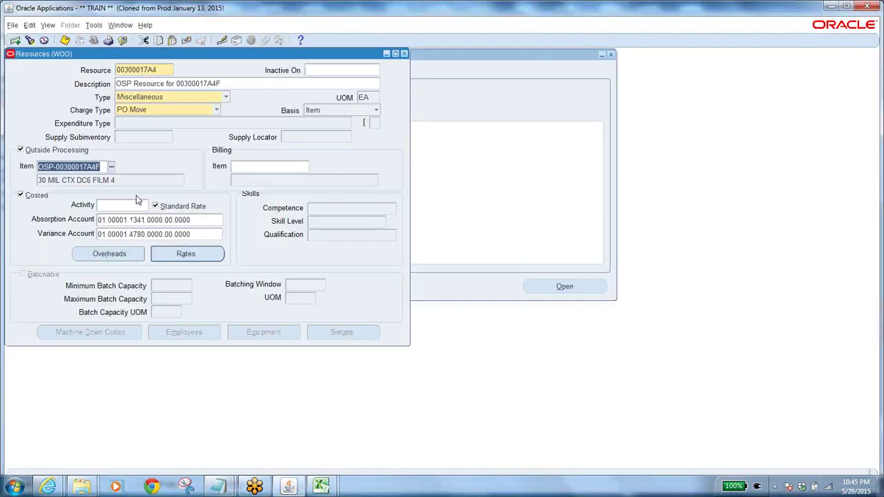
# Examine the resource's absorption and variance accounts and its unit cost under Rates.
pyautogui.press('Tab')
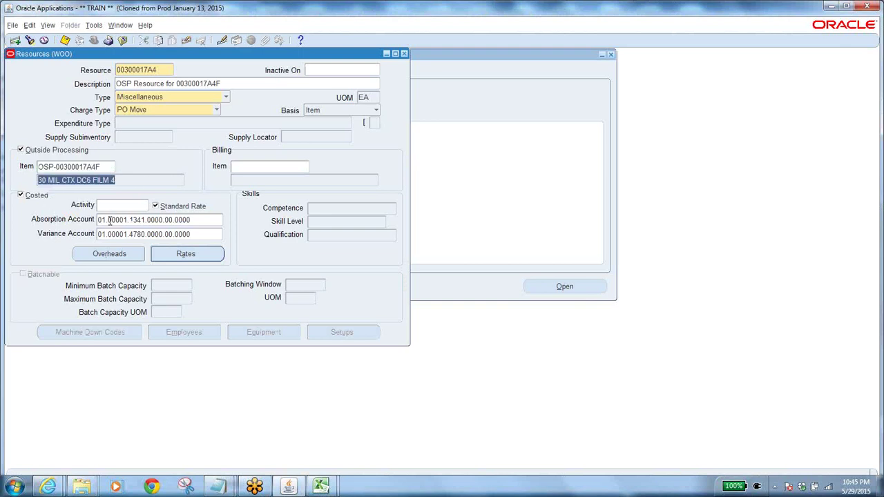
pyautogui.click(202, 221)
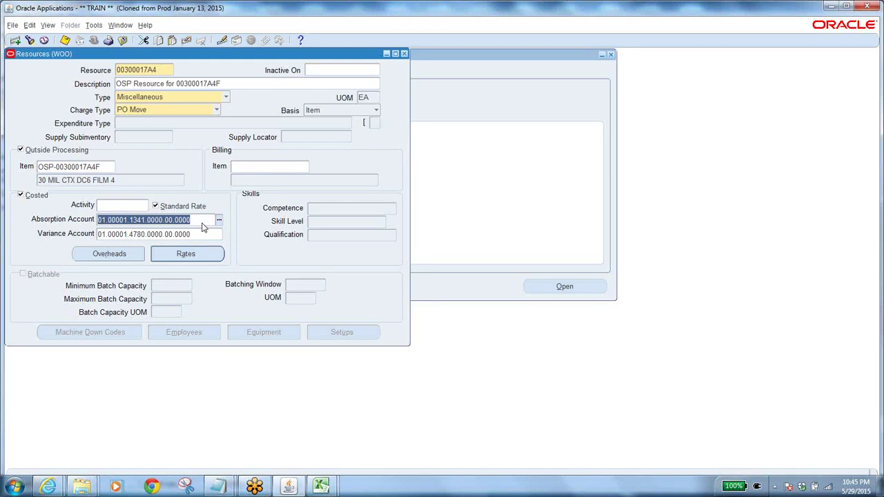
pyautogui.moveTo(199, 221); pyautogui.dragTo(116, 221)
pyautogui.press('Tab')
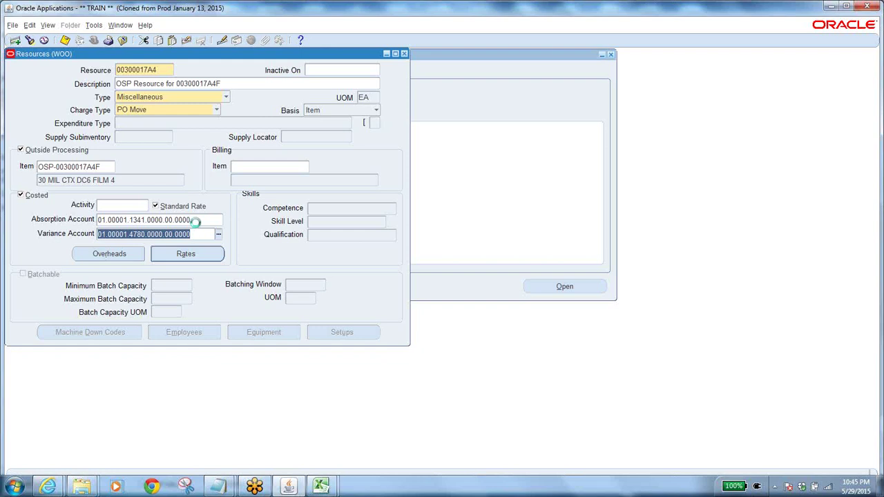
pyautogui.click(185, 255)
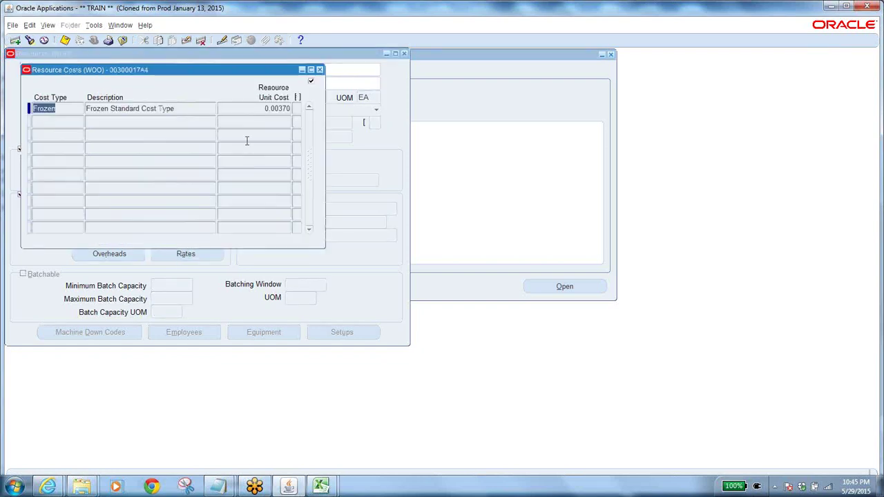
pyautogui.moveTo(265, 108); pyautogui.dragTo(296, 109)
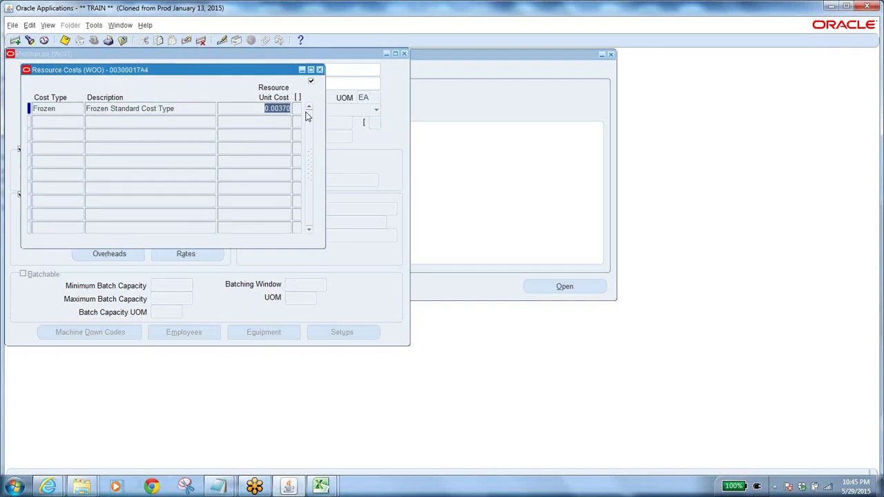
pyautogui.click(319, 70)
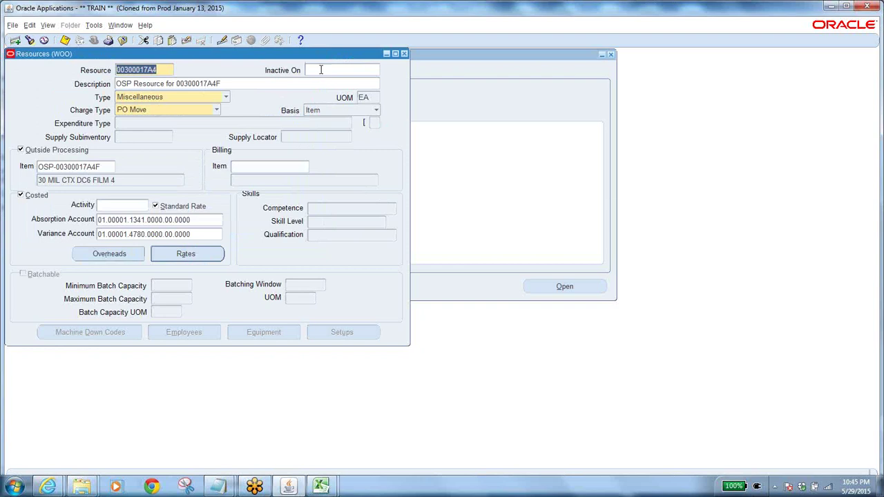
# Move the Resources window clear of the Navigator and copy the outside processing item code OSP-00300017A4F.
pyautogui.moveTo(205, 58); pyautogui.dragTo(466, 136)
pyautogui.click(426, 148)
pyautogui.doubleClick(426, 148)
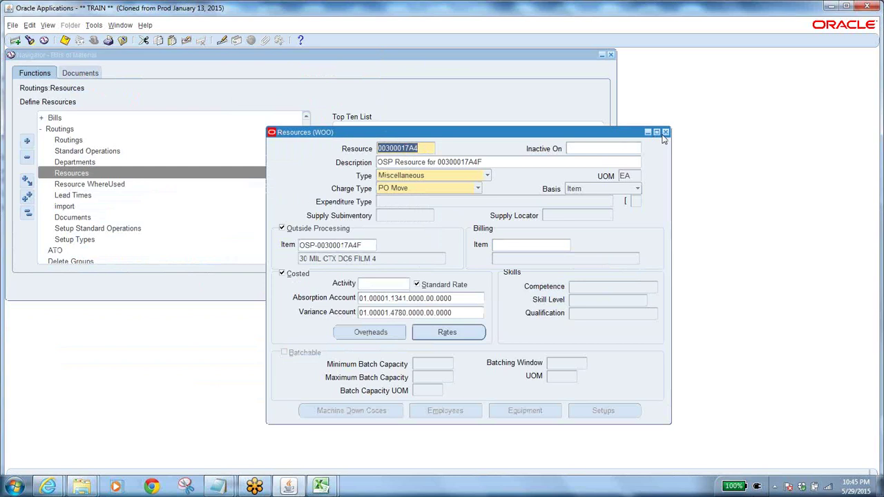
pyautogui.click(364, 245)
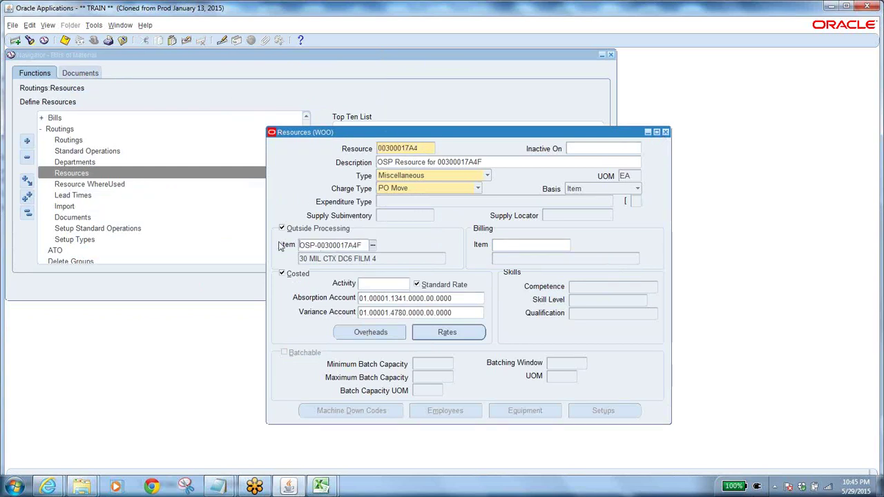
pyautogui.moveTo(364, 245); pyautogui.dragTo(277, 249)
pyautogui.hotkey('ctrl', 'c')
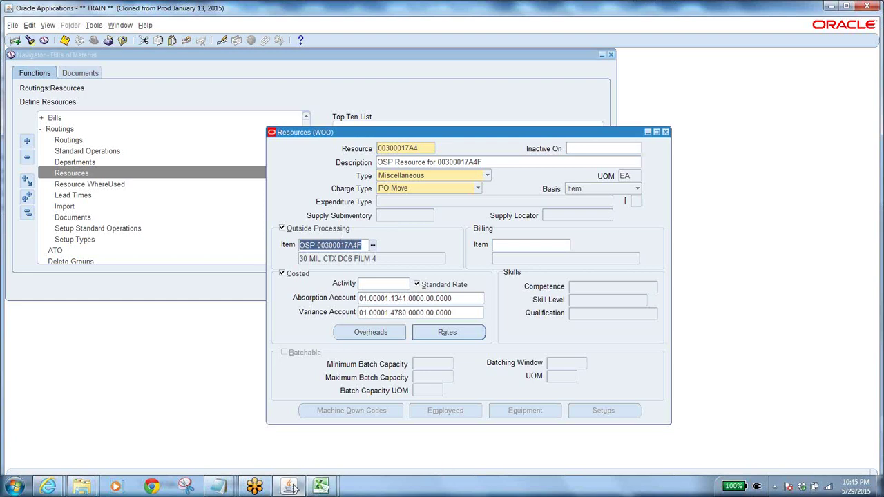
# Close the Resources window, collapse the function list and switch the responsibility to SEA Inventory.
pyautogui.click(122, 40)
pyautogui.click(27, 214)
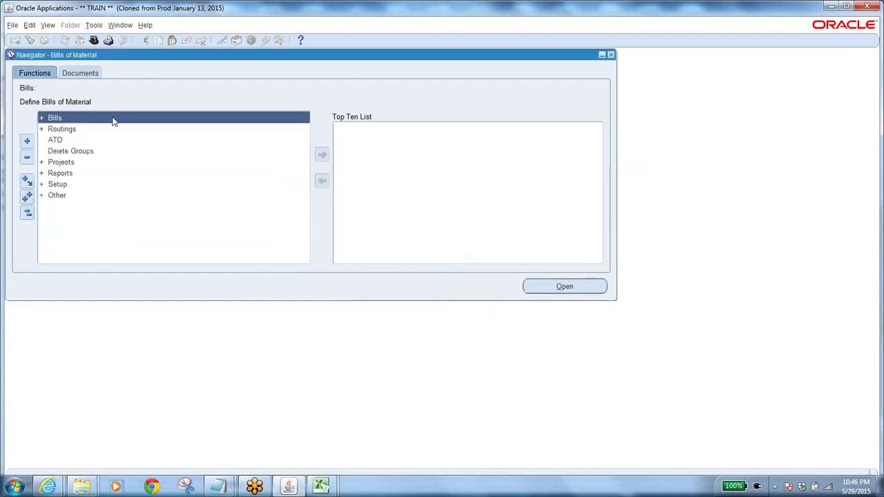
pyautogui.click(93, 40)
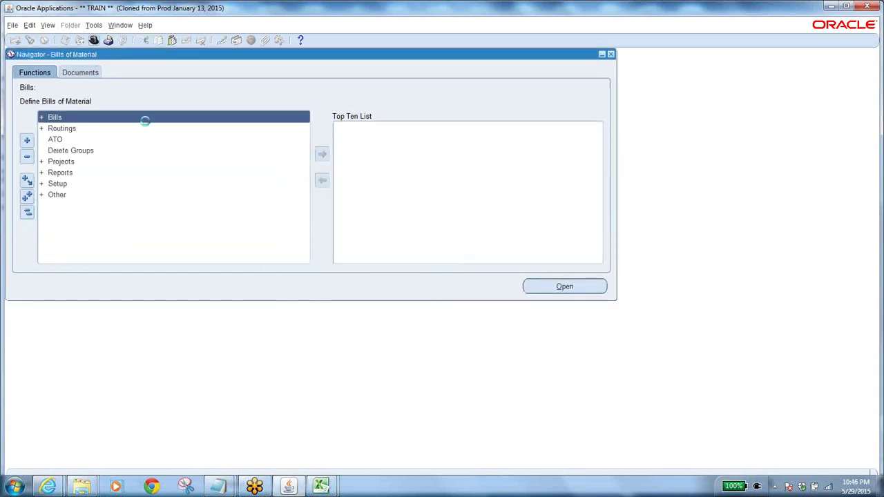
pyautogui.write('s%')
pyautogui.click(60, 177)
pyautogui.click(141, 298)
pyautogui.click(371, 129)
pyautogui.doubleClick(372, 128)
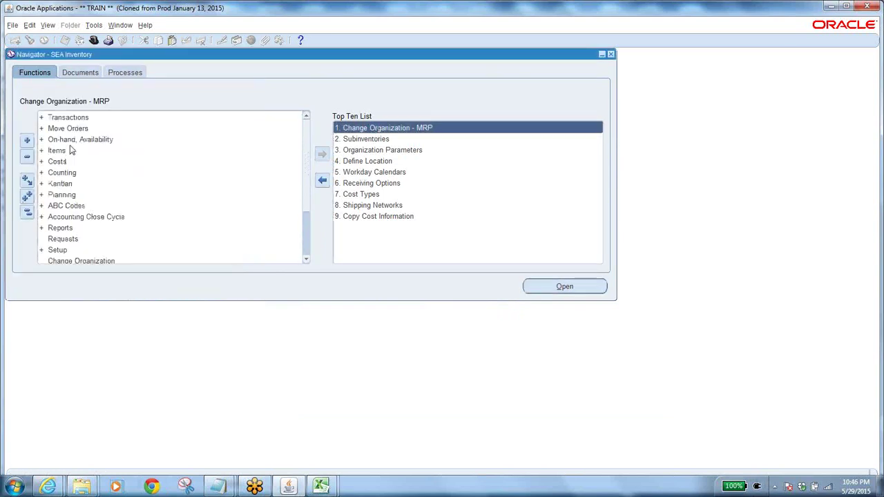
# Open Master Items under Items and query the item OSP-00300017A4F.
pyautogui.doubleClick(72, 150)
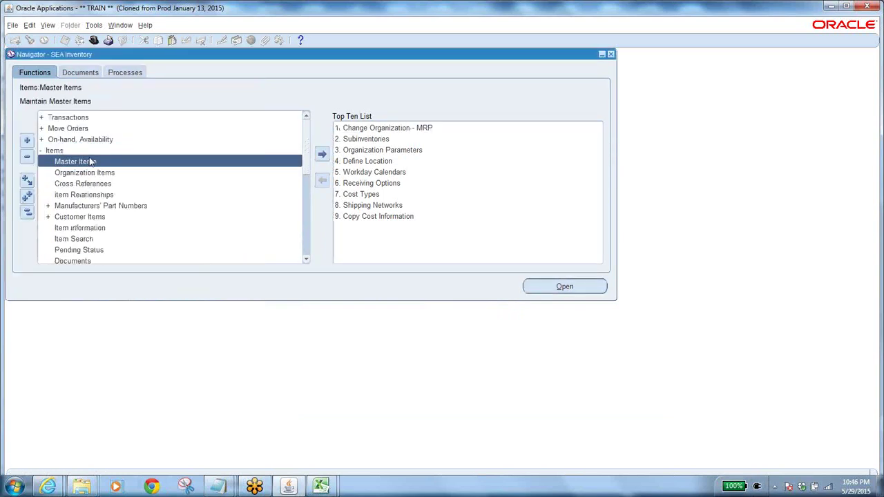
pyautogui.doubleClick(90, 161)
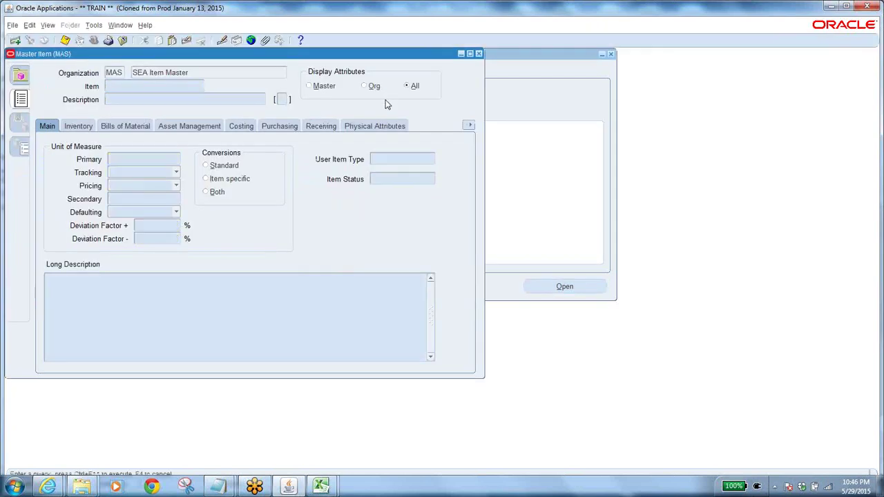
pyautogui.hotkey('ctrl', 'v')
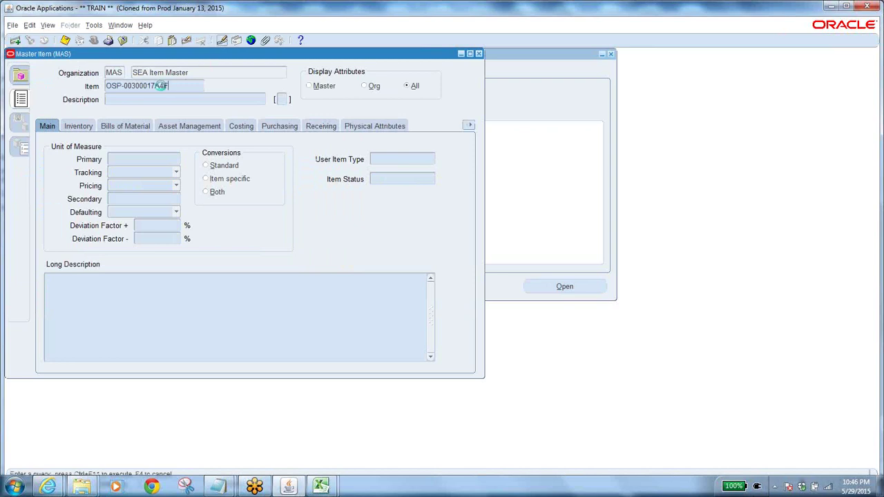
pyautogui.hotkey('ctrl', 'F11')
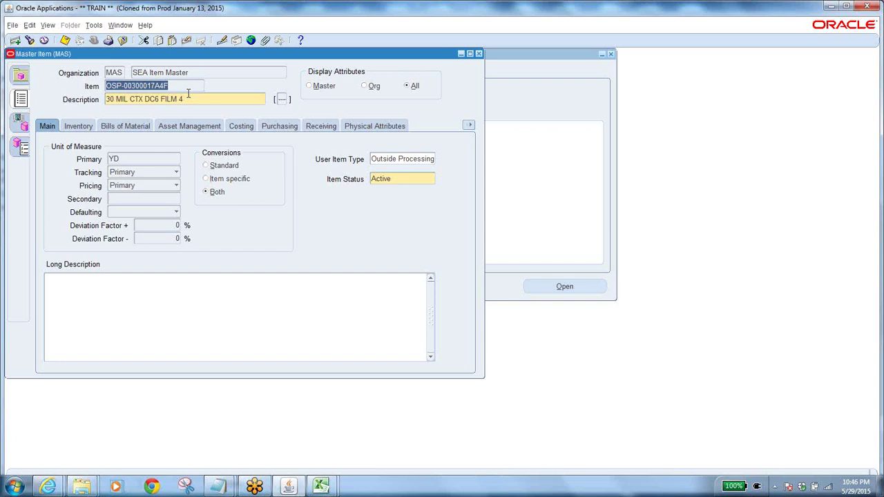
pyautogui.tripleClick(184, 99)
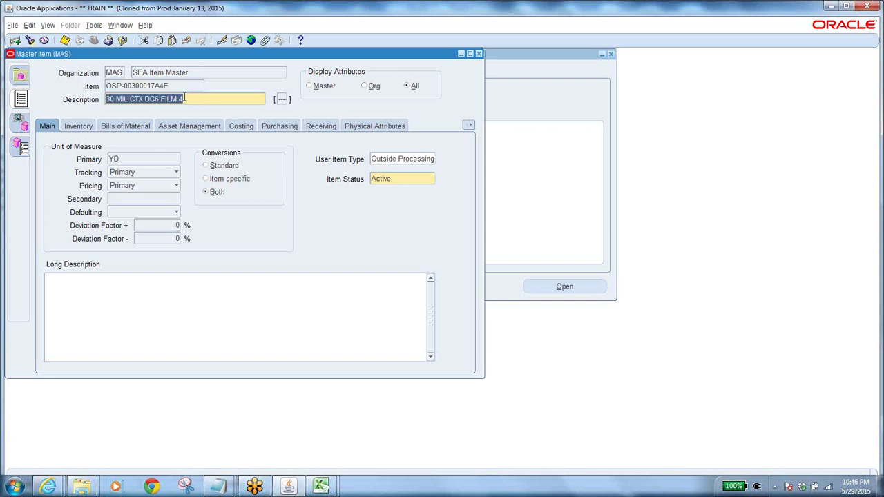
pyautogui.click(385, 159)
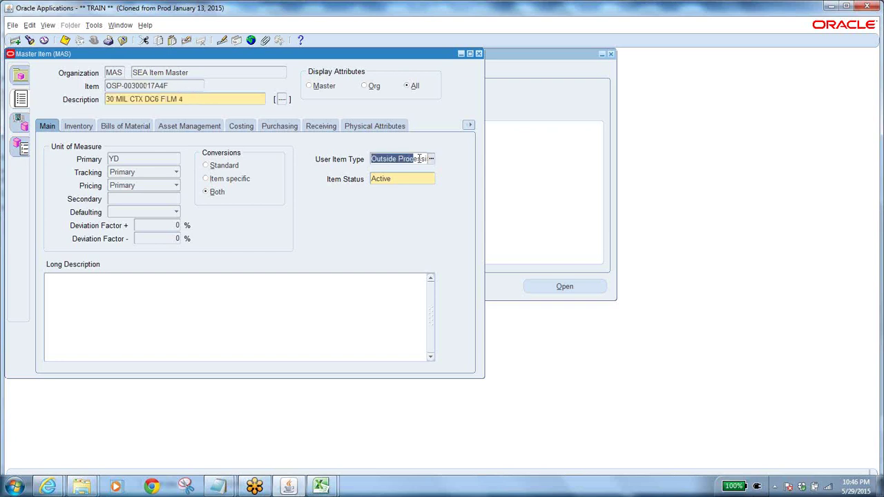
pyautogui.click(98, 25)
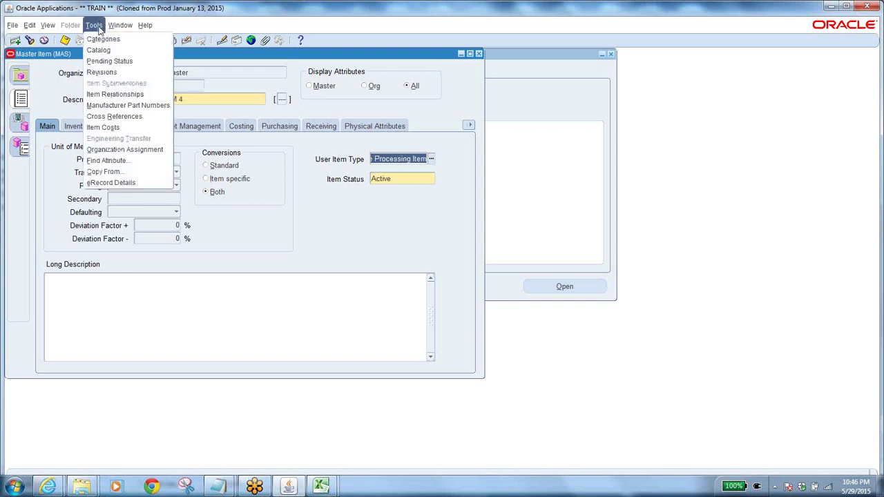
pyautogui.click(114, 172)
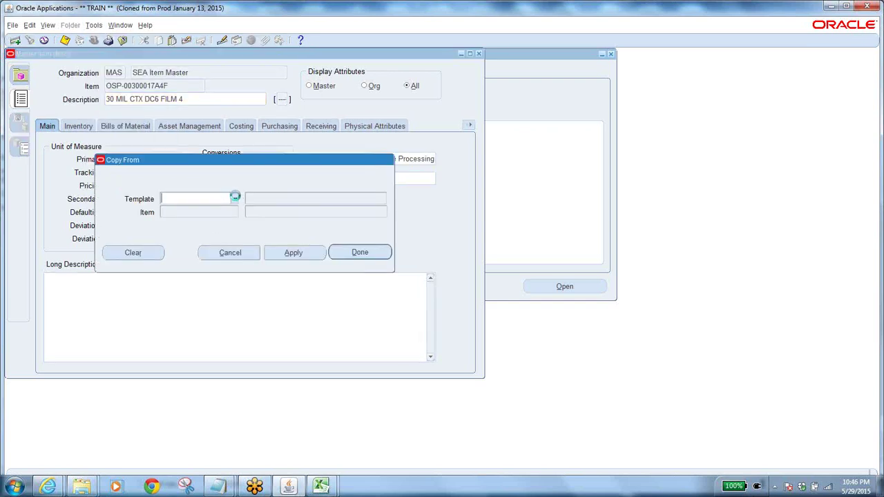
pyautogui.click(235, 198)
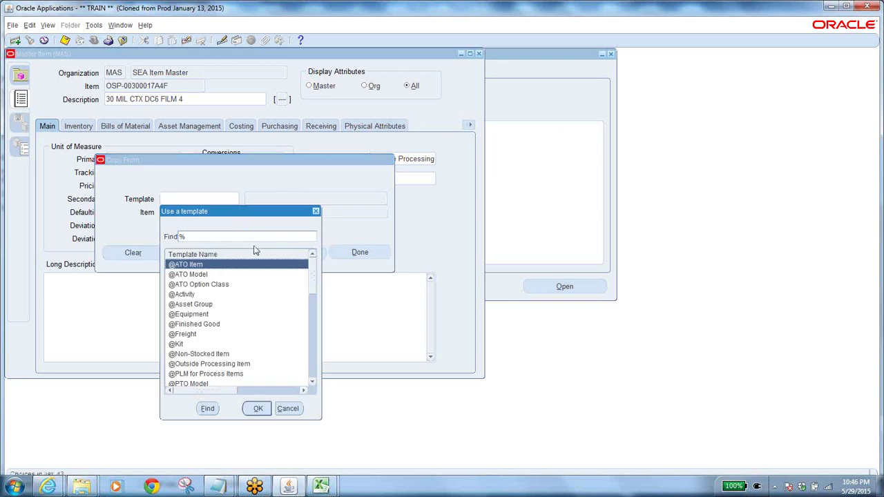
pyautogui.click(312, 385)
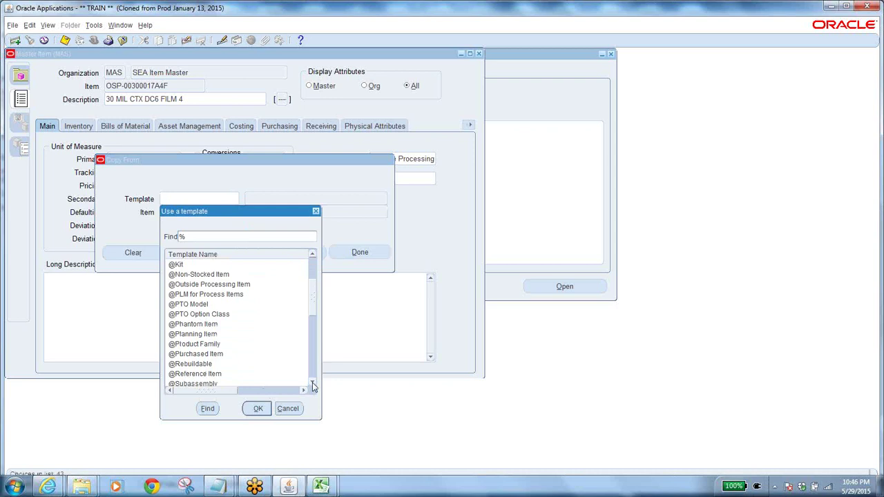
pyautogui.click(221, 284)
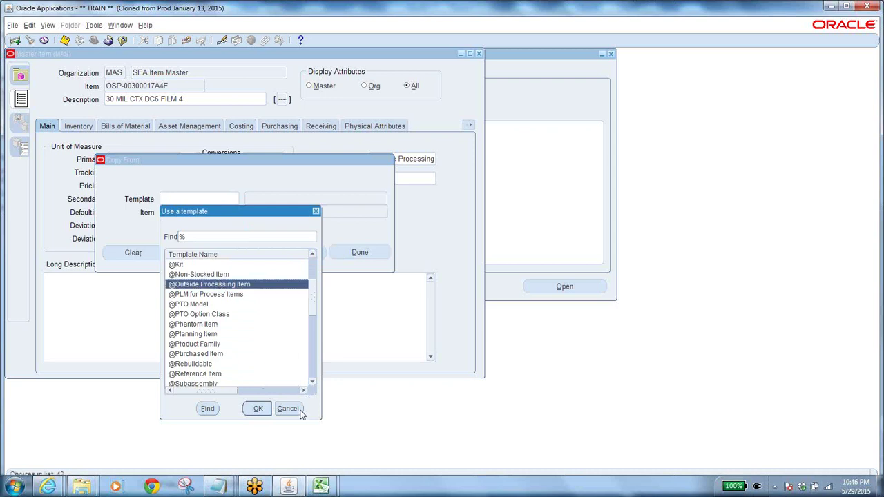
pyautogui.click(285, 408)
pyautogui.click(240, 252)
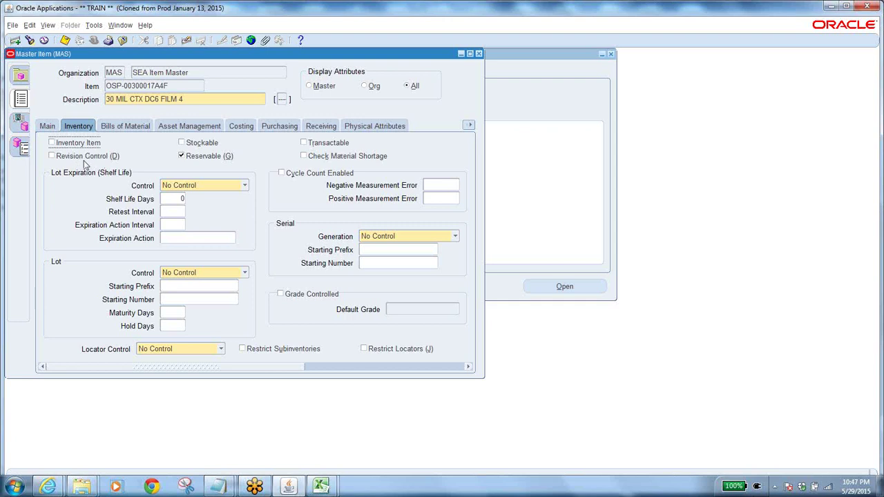
# Examine the master item's Bills of Material, Costing and Purchasing attributes, including the outside processing settings and the expense account.
pyautogui.click(114, 131)
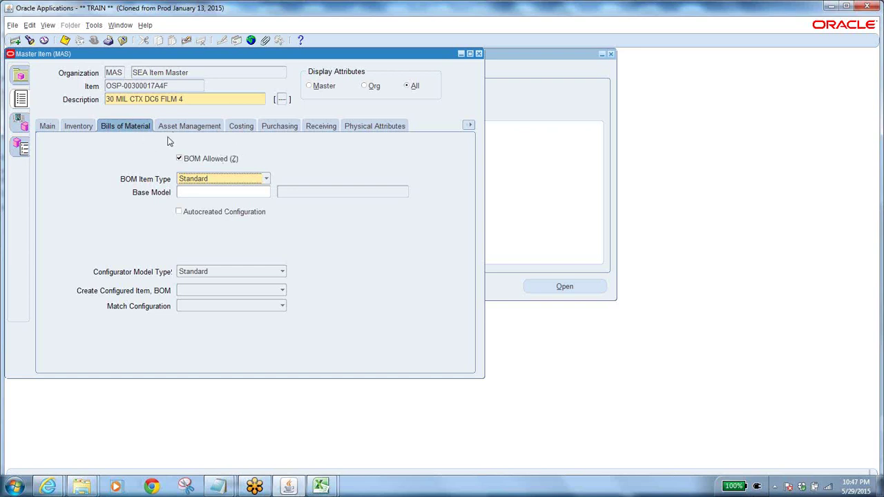
pyautogui.click(243, 129)
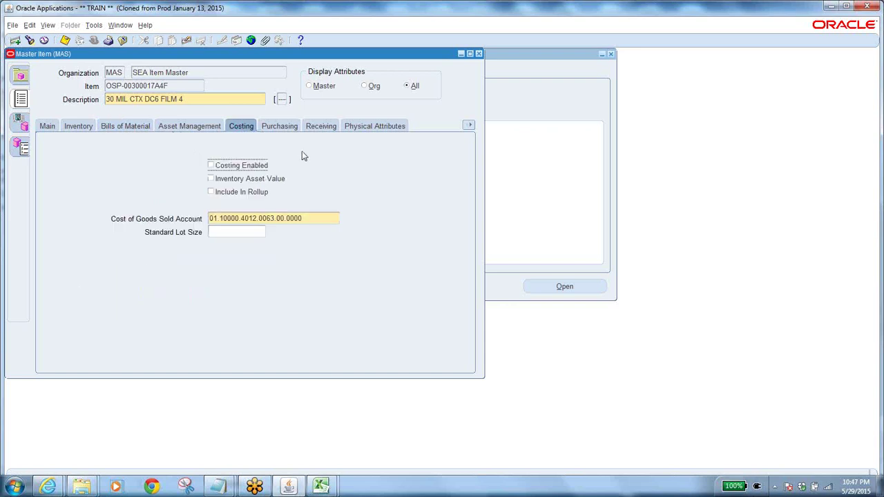
pyautogui.click(280, 126)
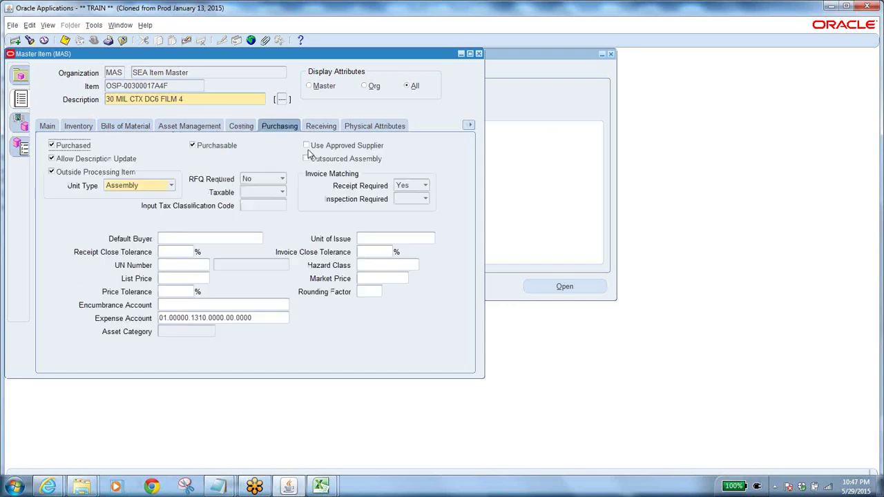
pyautogui.click(259, 317)
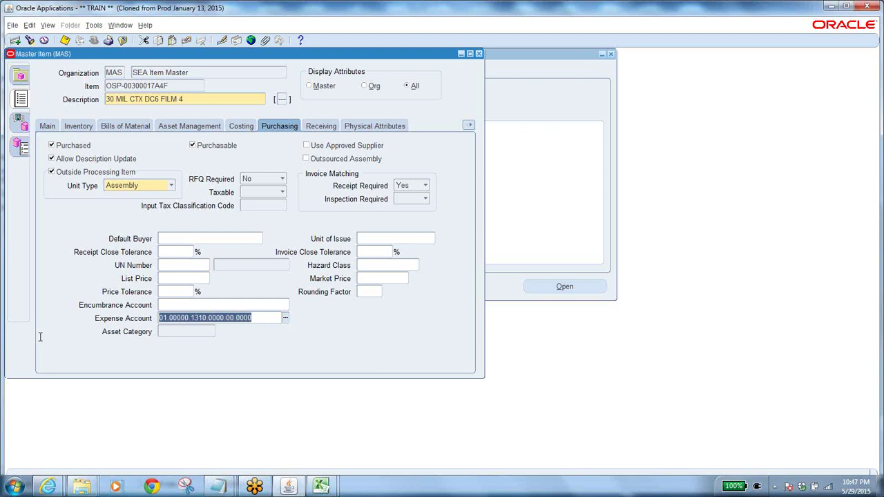
pyautogui.moveTo(253, 318); pyautogui.dragTo(156, 317)
pyautogui.moveTo(255, 318); pyautogui.dragTo(156, 311)
# Show the item's organization assignments and open its organization attributes for WOO, Wooster Discrete.
pyautogui.click(21, 122)
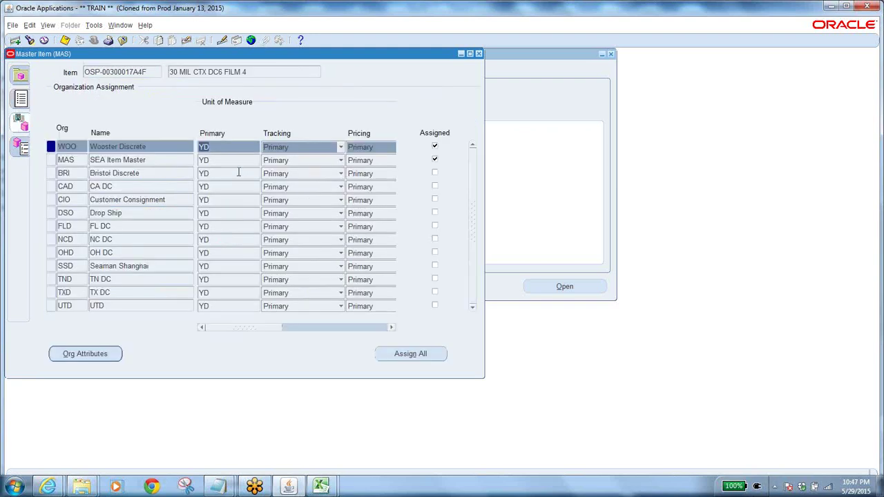
pyautogui.click(75, 147)
pyautogui.click(81, 355)
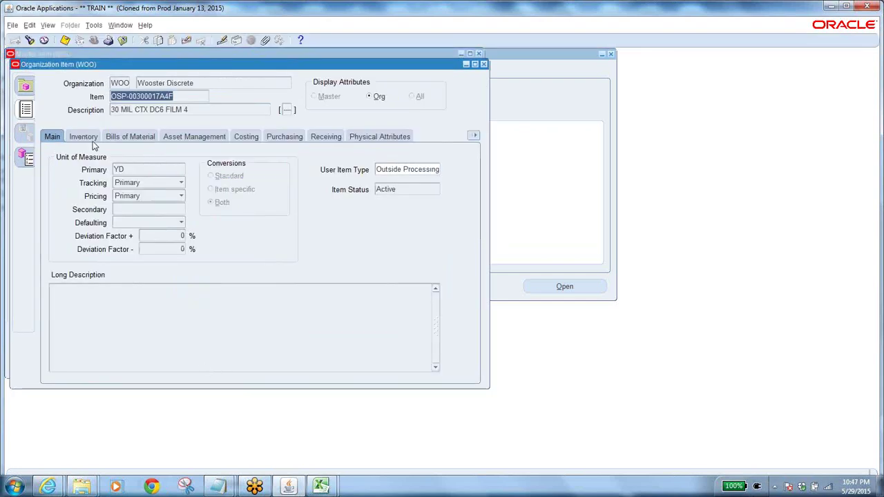
# Review the item's Inventory, Bills of Material and Costing attributes at the WOO organization level.
pyautogui.click(85, 138)
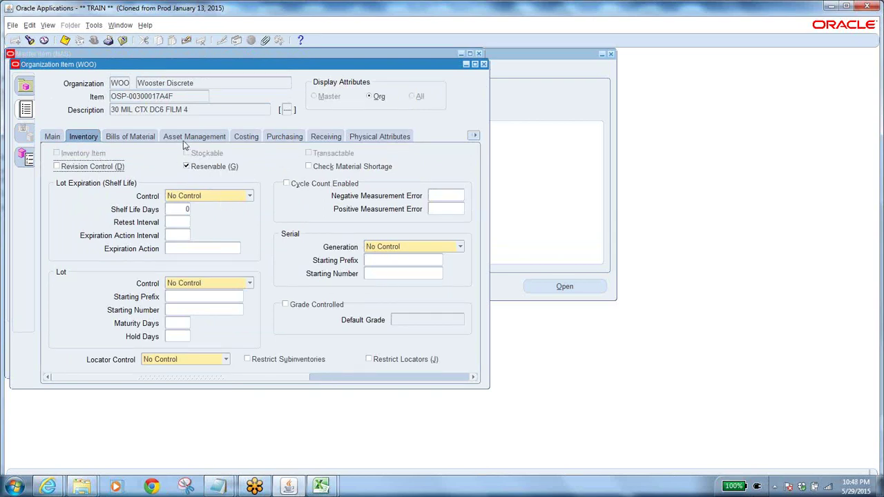
pyautogui.click(145, 139)
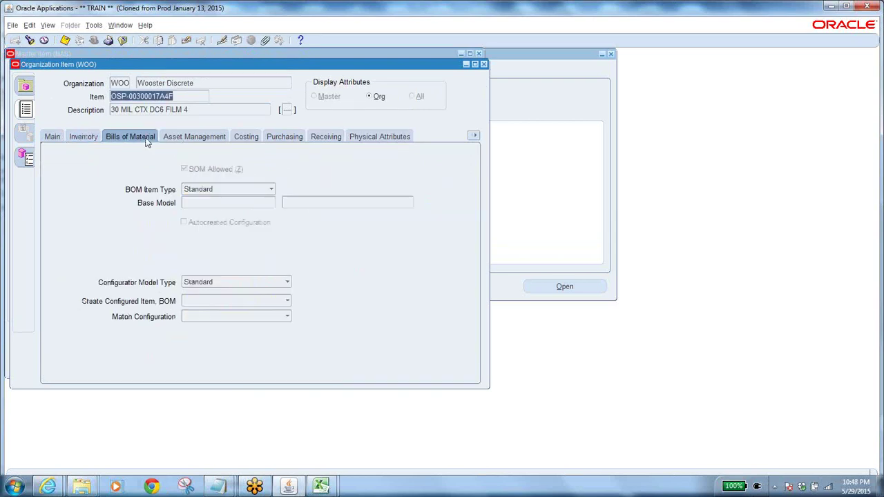
pyautogui.click(241, 137)
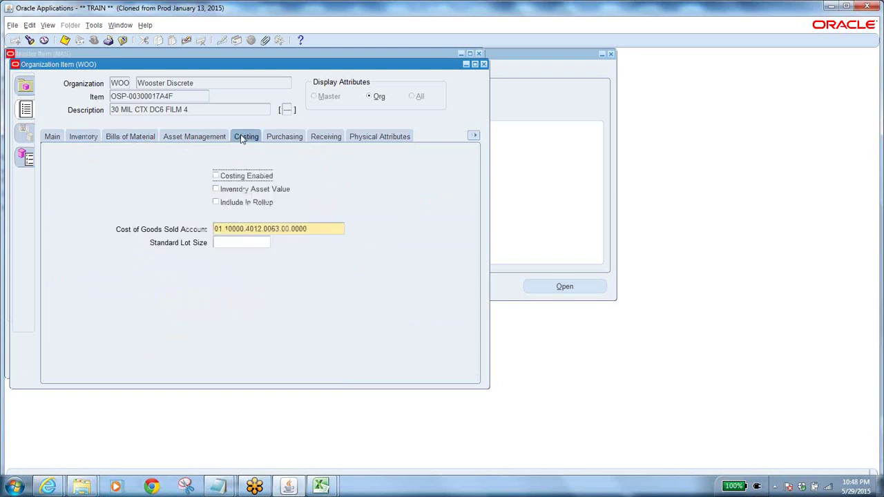
# Examine the WOO-level Purchasing attributes, focusing on the expense account and the list price.
pyautogui.click(286, 138)
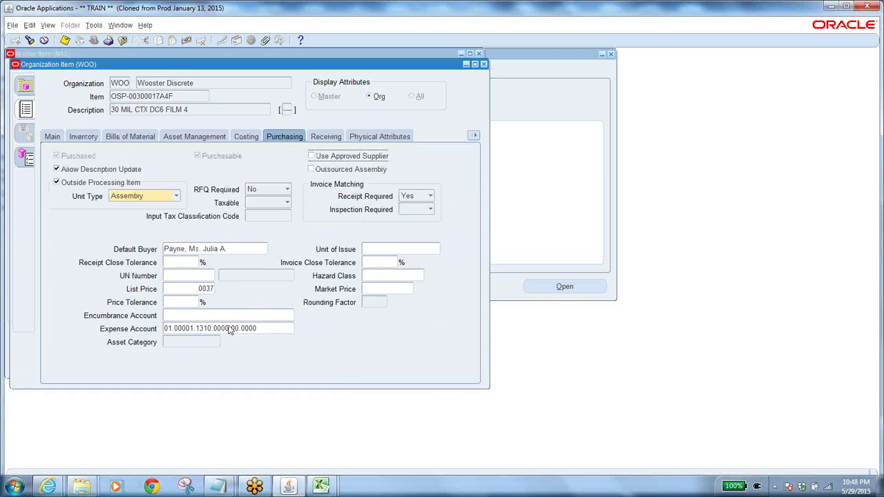
pyautogui.click(259, 328)
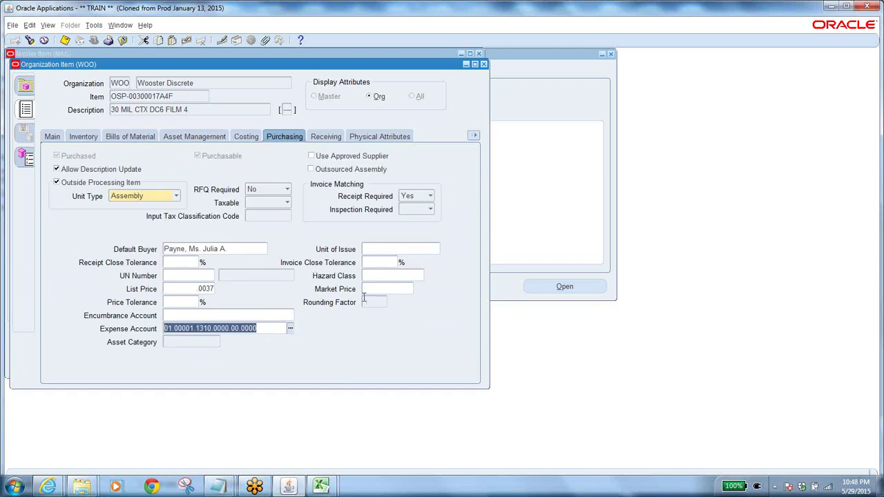
pyautogui.click(195, 288)
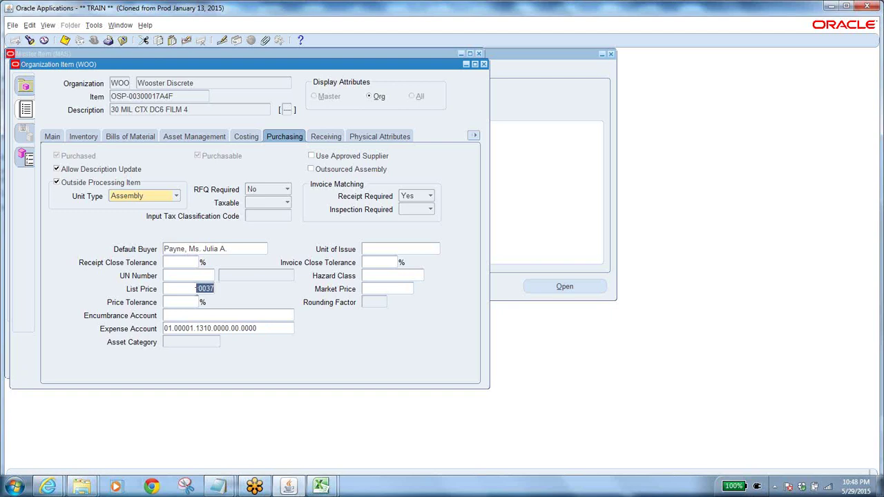
pyautogui.click(195, 290)
pyautogui.doubleClick(203, 289)
# Examine how the item code is built from the OSP prefix and the number 00300017A4F.
pyautogui.doubleClick(180, 98)
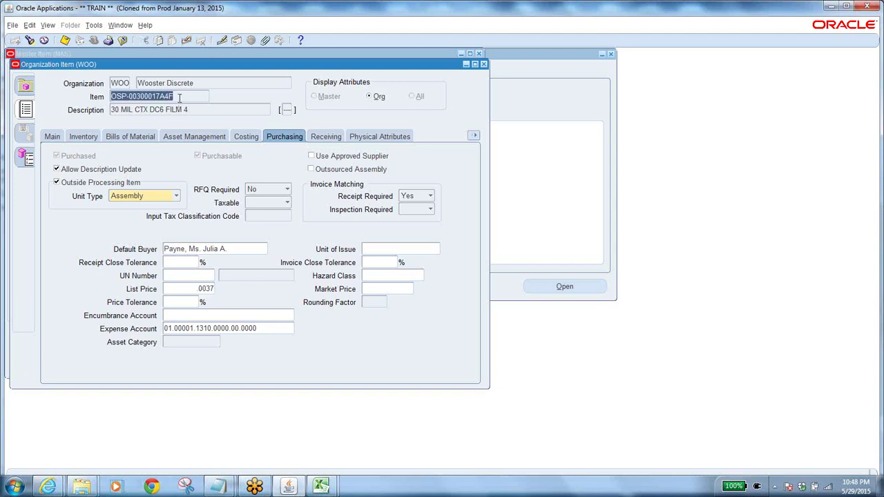
pyautogui.moveTo(181, 96); pyautogui.dragTo(90, 93)
pyautogui.moveTo(170, 101); pyautogui.dragTo(111, 88)
pyautogui.click(181, 98)
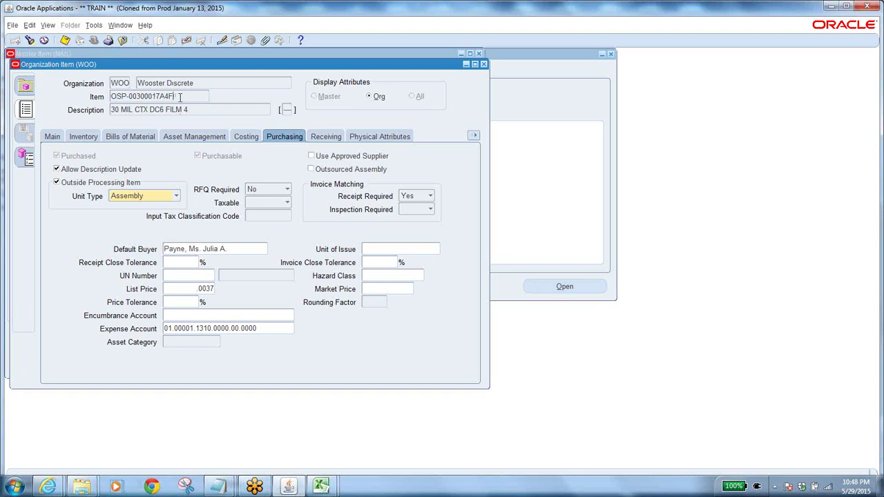
pyautogui.moveTo(127, 96); pyautogui.dragTo(111, 96)
pyautogui.moveTo(181, 96); pyautogui.dragTo(128, 96)
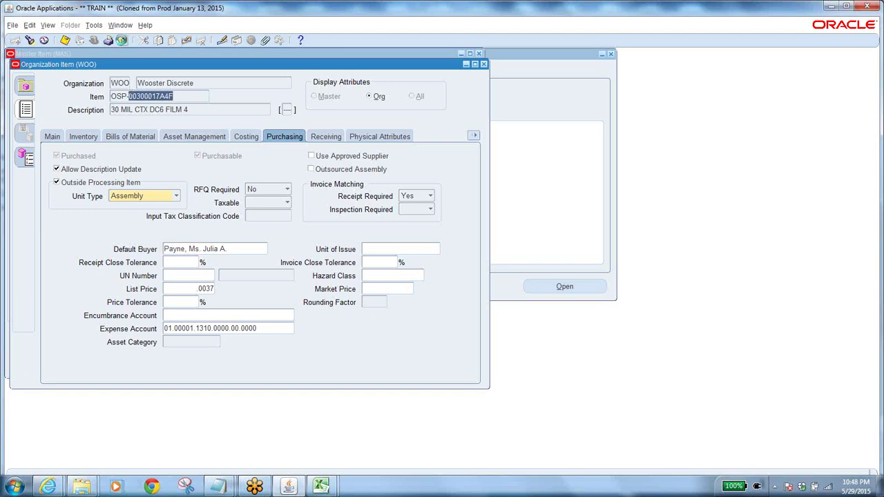
# Close the organization and master item windows and switch the responsibility to Bills of Material.
pyautogui.click(122, 40)
pyautogui.click(122, 40)
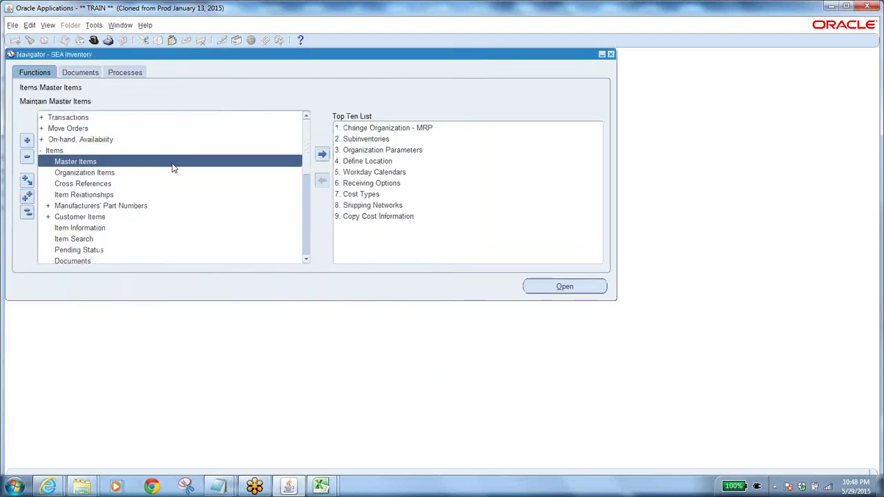
pyautogui.click(94, 40)
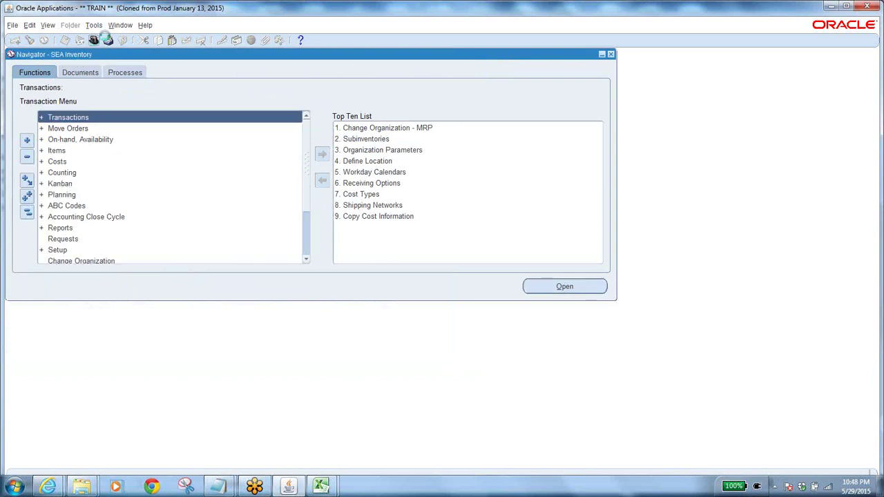
pyautogui.press('Return')
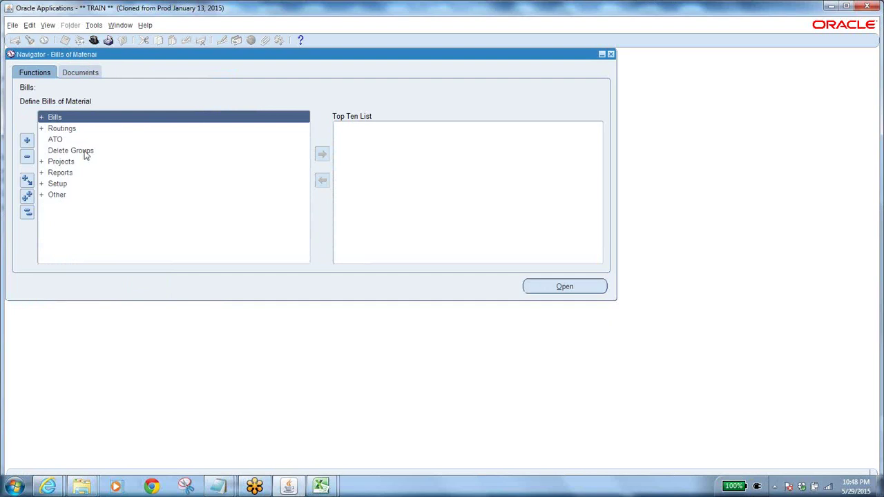
# Expand the Routings functions and select Import.
pyautogui.doubleClick(62, 128)
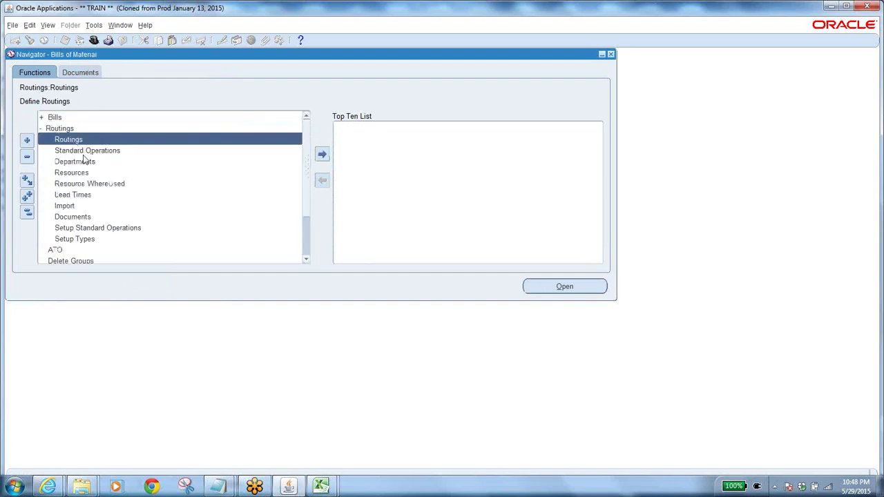
pyautogui.click(96, 207)
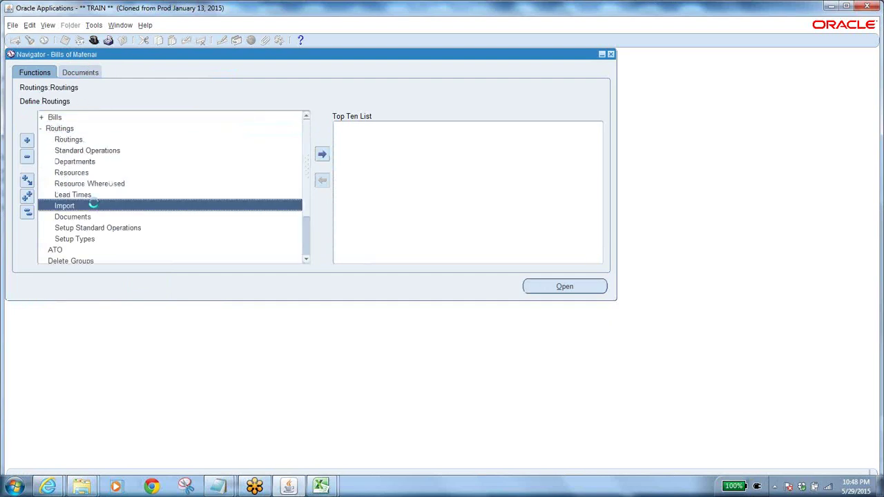
# Open the Bills of Material form for the WOO (Wooster Discrete) organization and reposition its window.
pyautogui.doubleClick(51, 118)
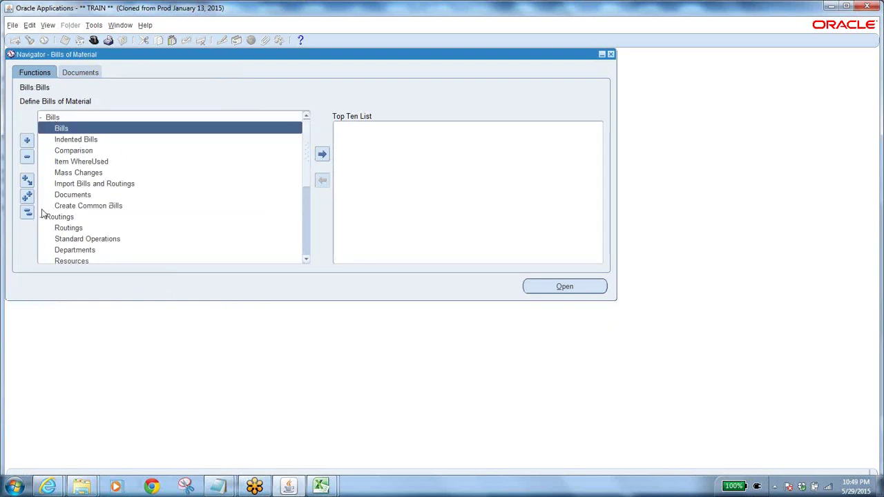
pyautogui.doubleClick(61, 129)
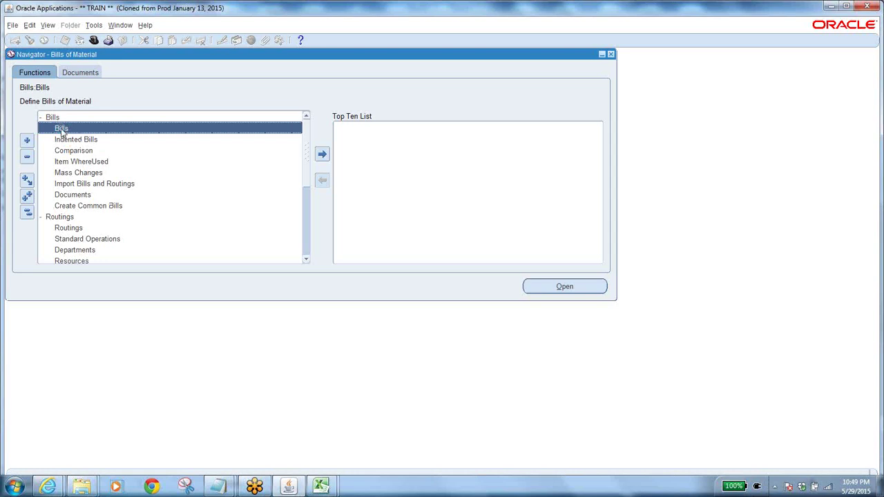
pyautogui.click(98, 268)
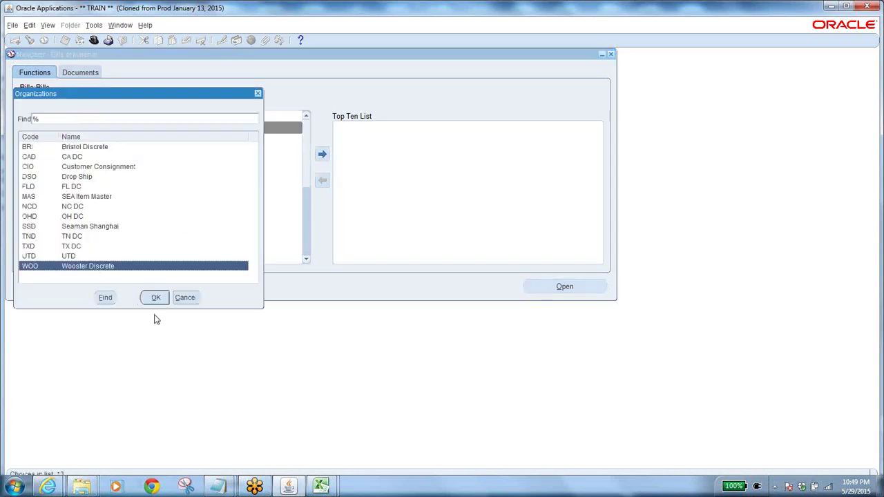
pyautogui.click(156, 297)
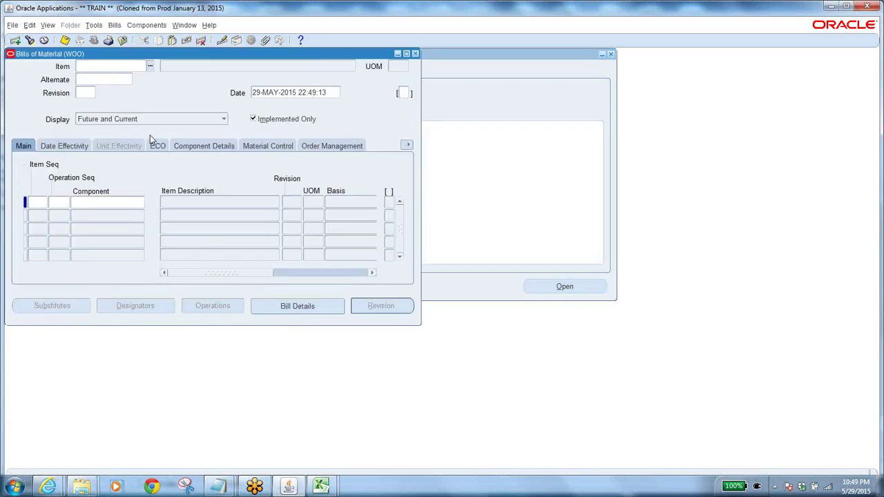
pyautogui.moveTo(114, 56); pyautogui.dragTo(263, 83)
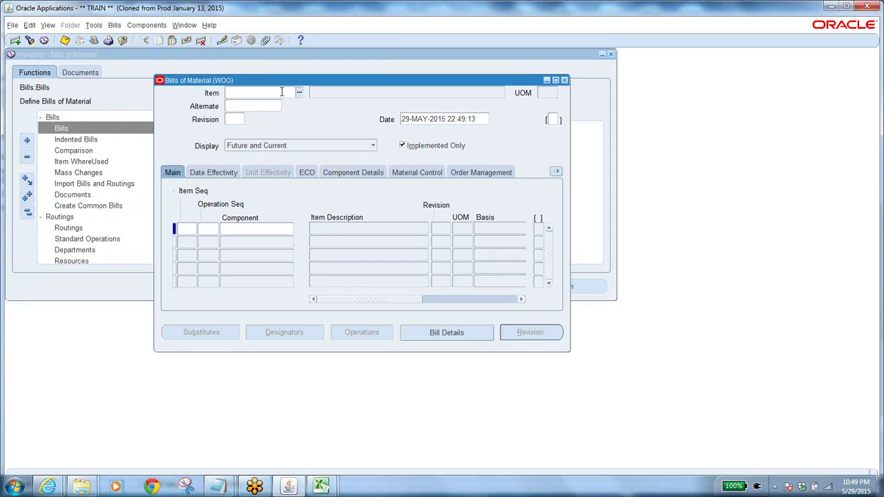
# Find the bill of material for item 00300017A4F and select its component line.
pyautogui.click(48, 25)
pyautogui.click(64, 70)
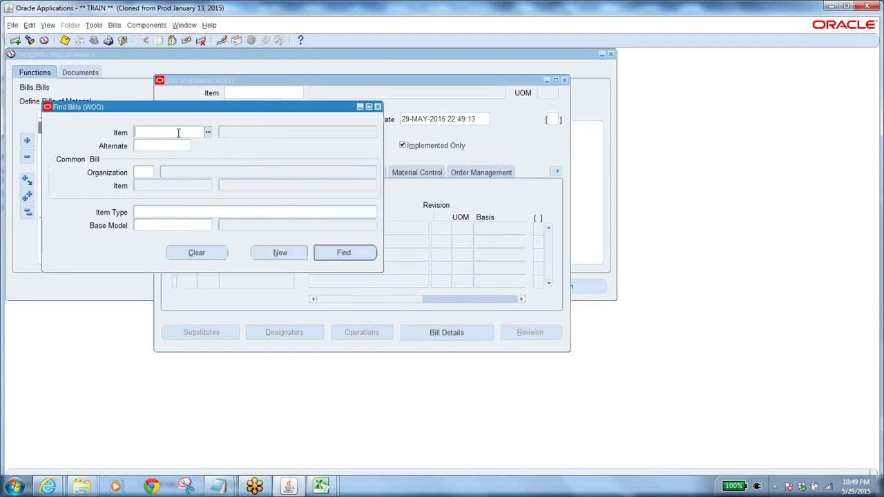
pyautogui.write('OSP-0030007A4F')
pyautogui.moveTo(153, 132); pyautogui.dragTo(129, 132)
pyautogui.press('Delete')
pyautogui.click(344, 252)
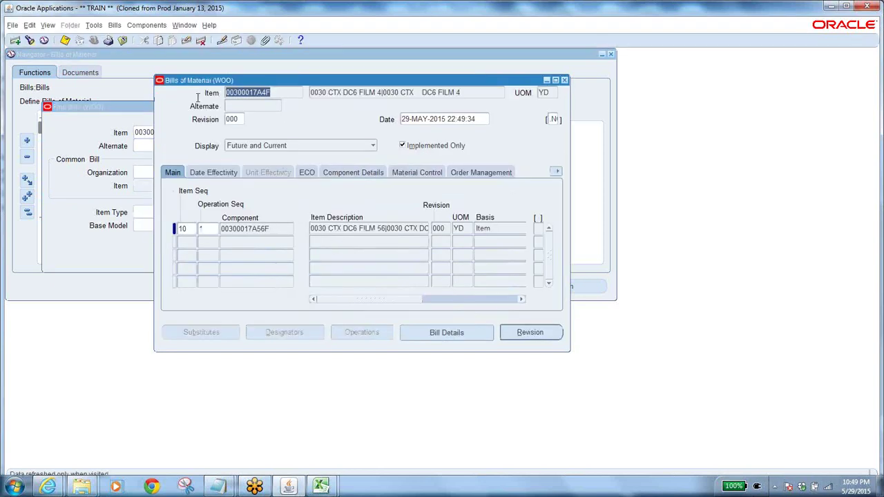
pyautogui.click(281, 230)
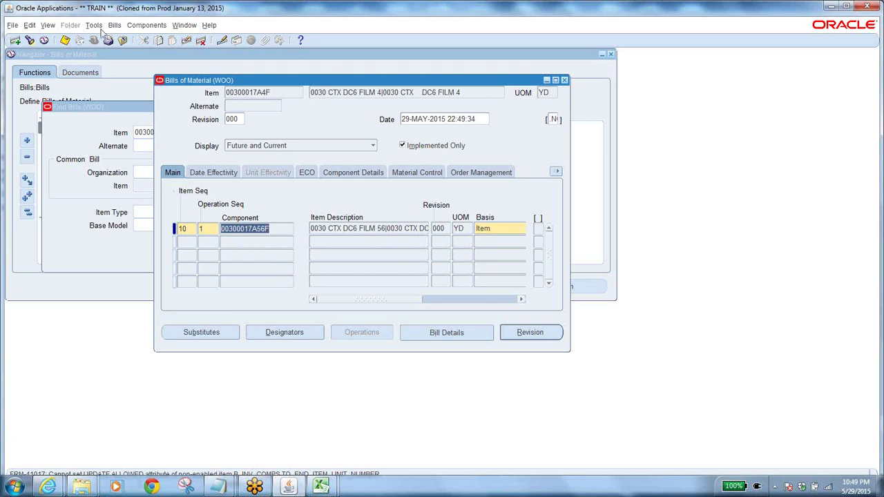
# Close the bill forms, collapse the function list and switch to the Work in Process responsibility.
pyautogui.click(122, 40)
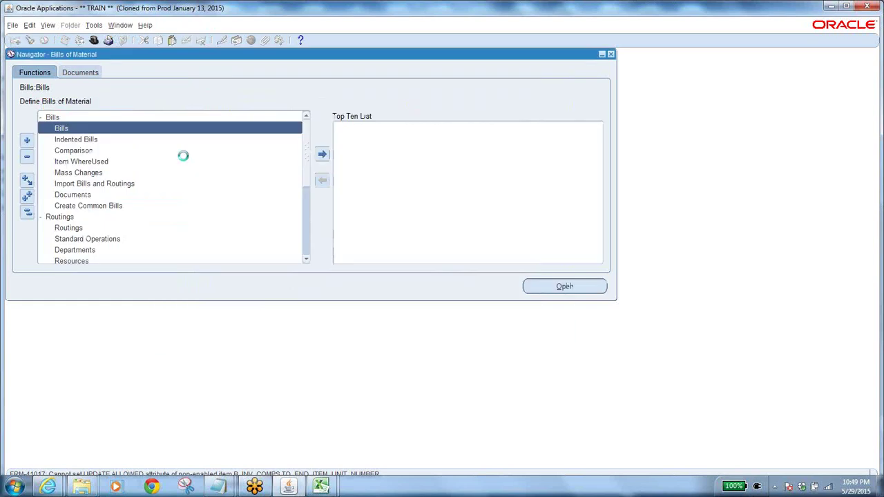
pyautogui.click(26, 213)
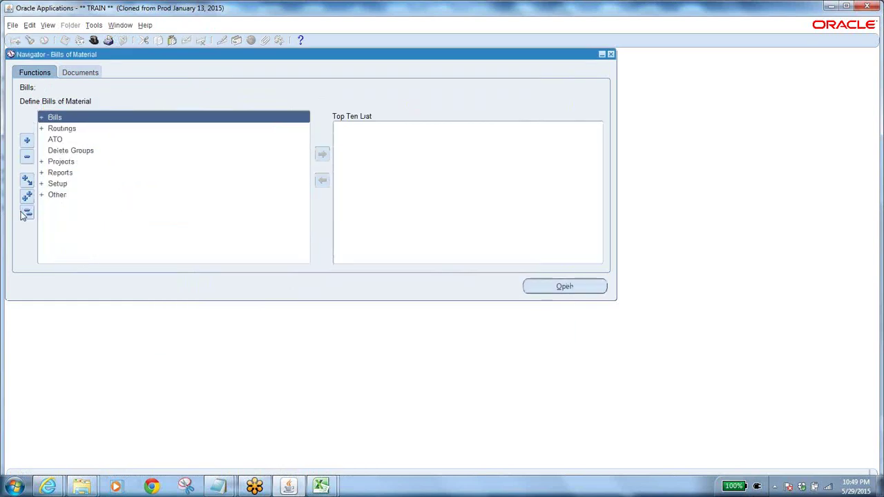
pyautogui.click(94, 41)
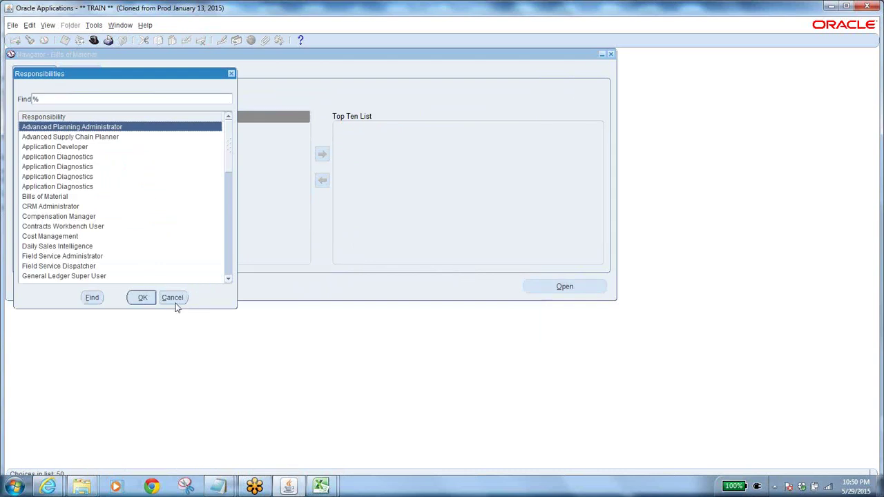
pyautogui.write('w')
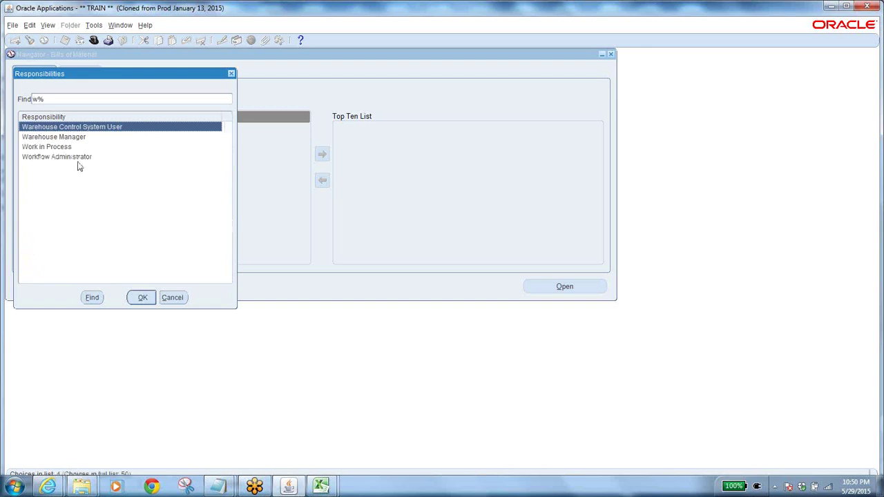
pyautogui.click(49, 148)
pyautogui.click(142, 297)
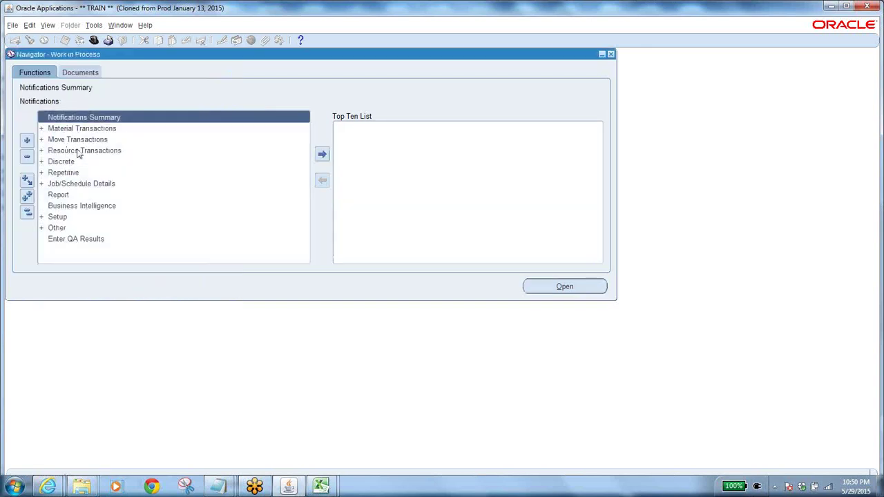
# Open View Resource Transactions for the WOO (Wooster Discrete) organization.
pyautogui.doubleClick(72, 151)
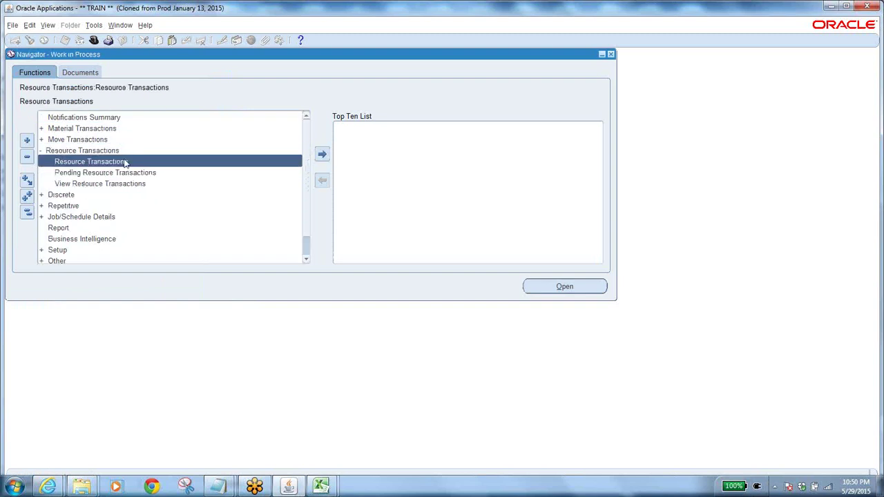
pyautogui.doubleClick(93, 185)
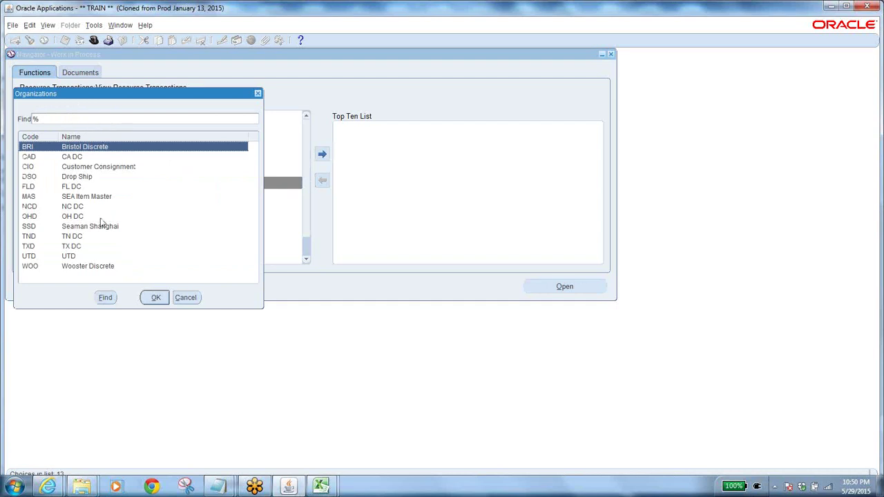
pyautogui.click(196, 303)
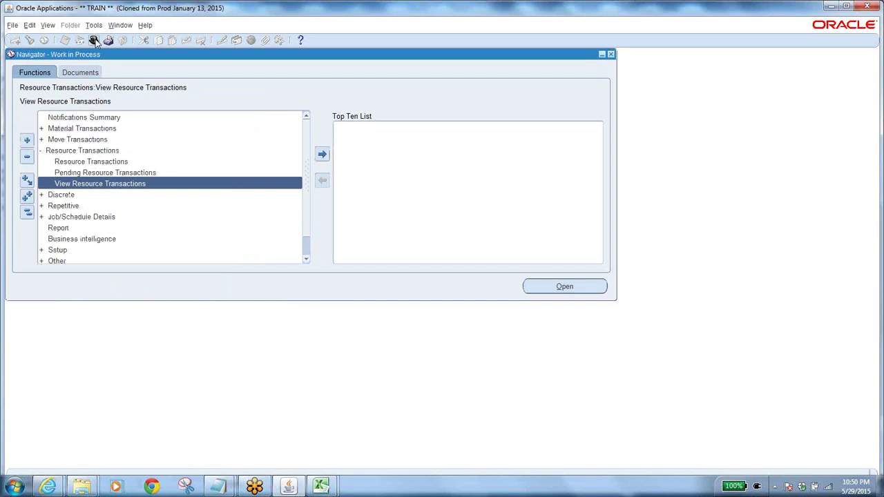
pyautogui.doubleClick(134, 184)
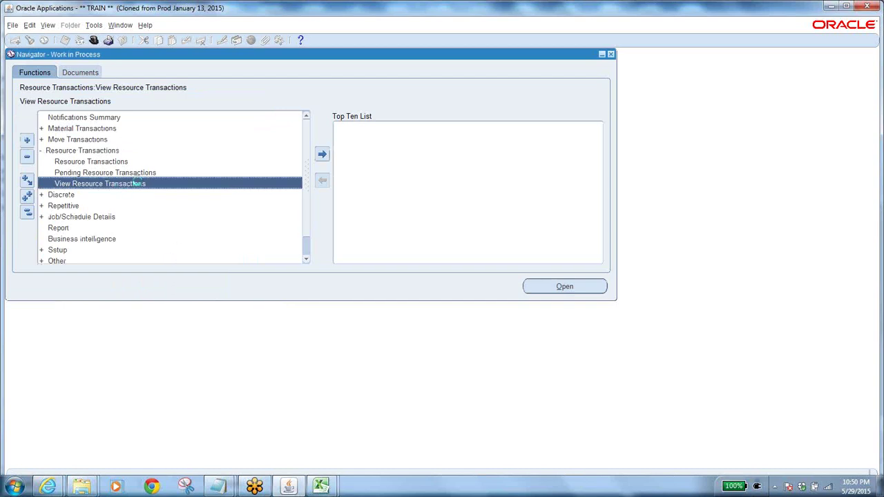
pyautogui.click(76, 267)
pyautogui.click(154, 298)
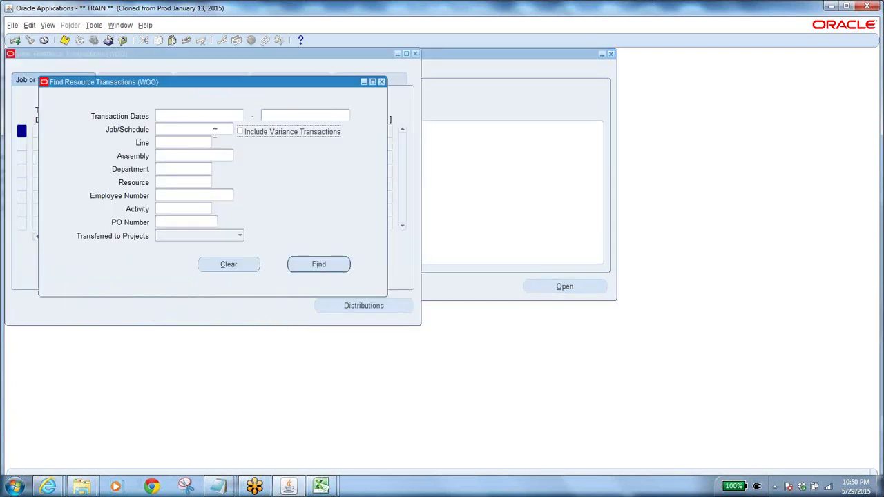
# Search the resource transactions for resource 00300017A4.
pyautogui.click(192, 183)
pyautogui.click(208, 182)
pyautogui.click(238, 259)
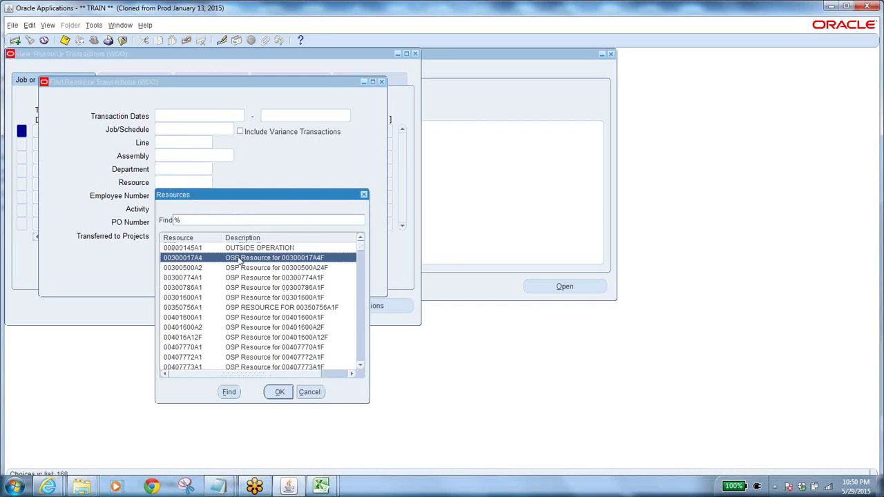
pyautogui.click(271, 394)
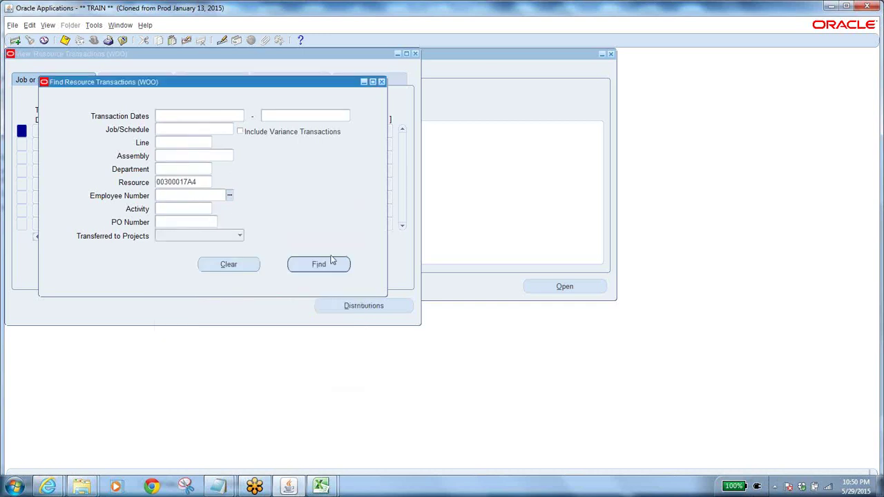
pyautogui.doubleClick(200, 183)
pyautogui.click(320, 266)
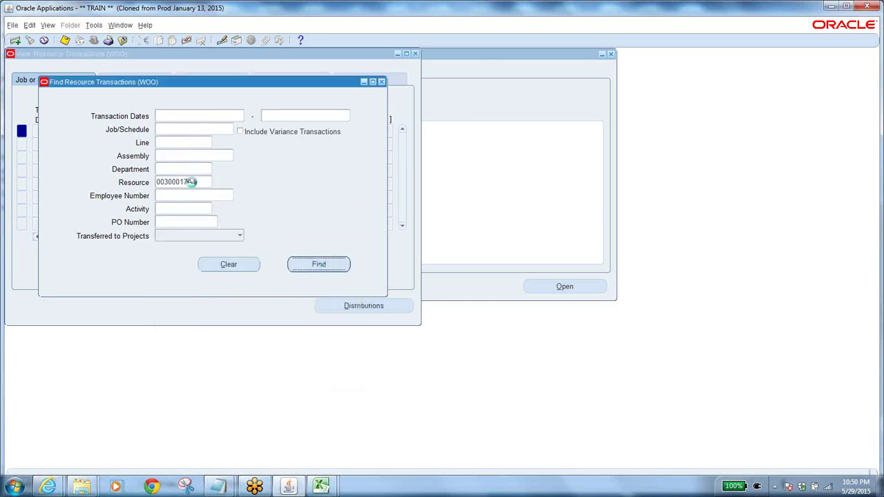
pyautogui.click(297, 263)
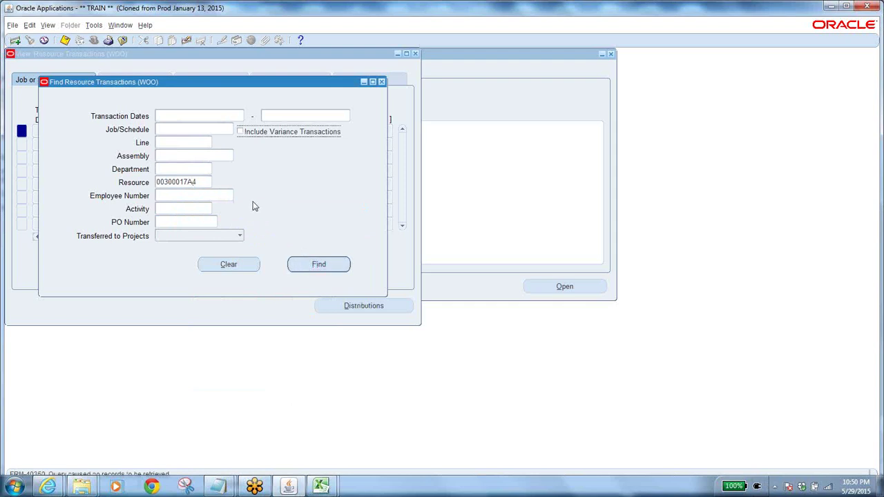
# Clear the resource criterion and search for all resource transactions in the organization.
pyautogui.doubleClick(200, 182)
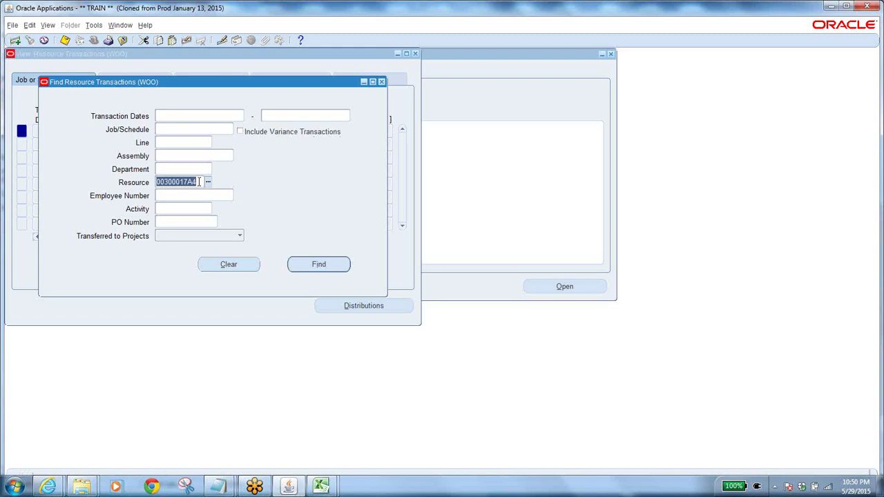
pyautogui.press('Delete')
pyautogui.click(306, 261)
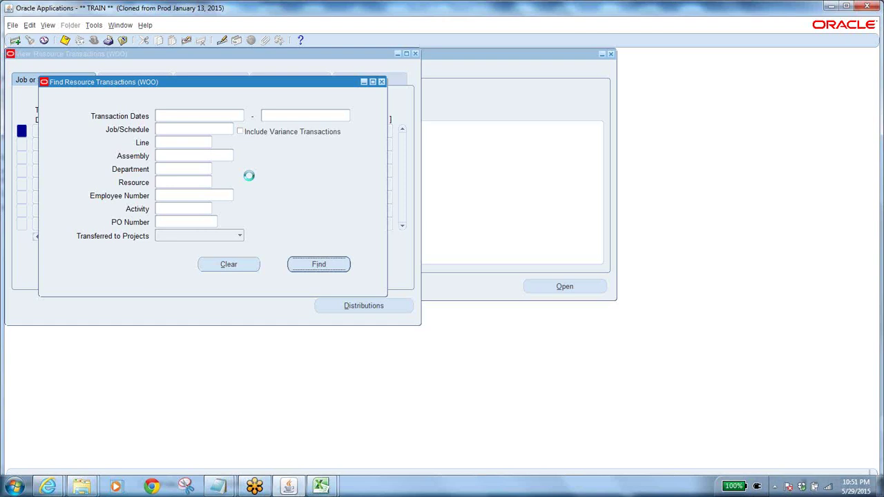
pyautogui.click(288, 487)
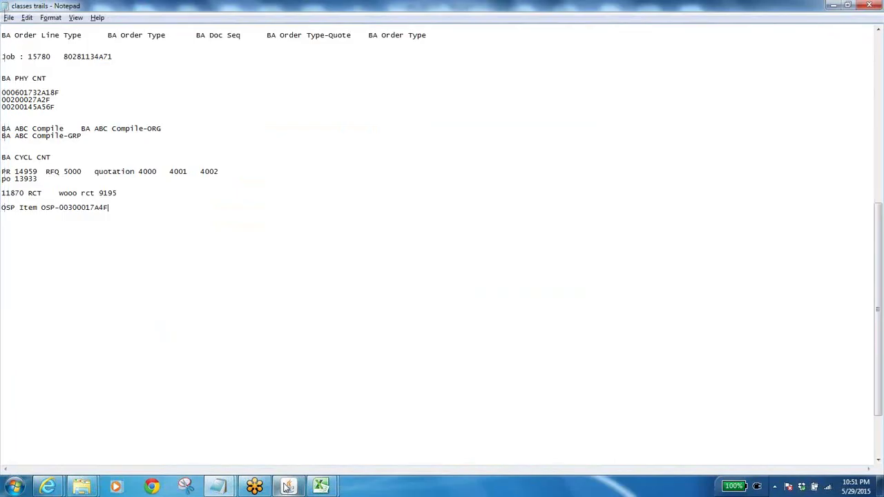
pyautogui.click(278, 258)
pyautogui.click(288, 486)
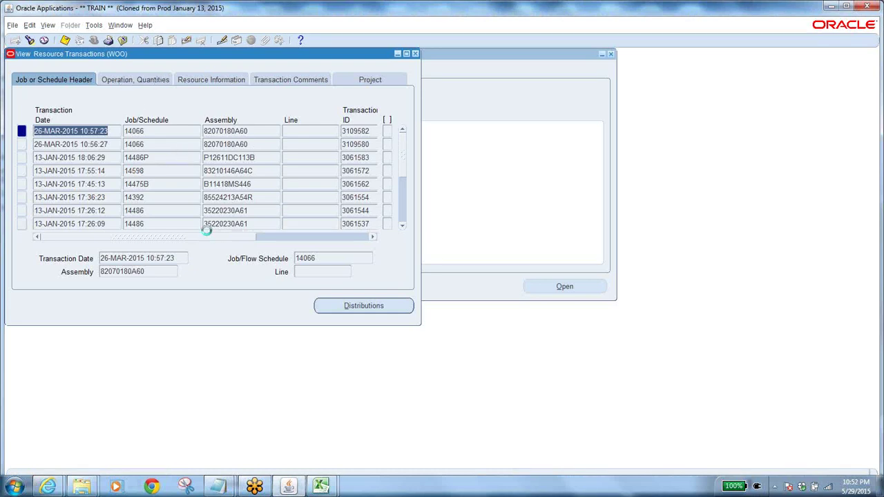
# Examine the resource information of the listed transactions, including usage rate, autocharge type and PO number.
pyautogui.press('Tab')
pyautogui.moveTo(219, 239); pyautogui.dragTo(61, 237)
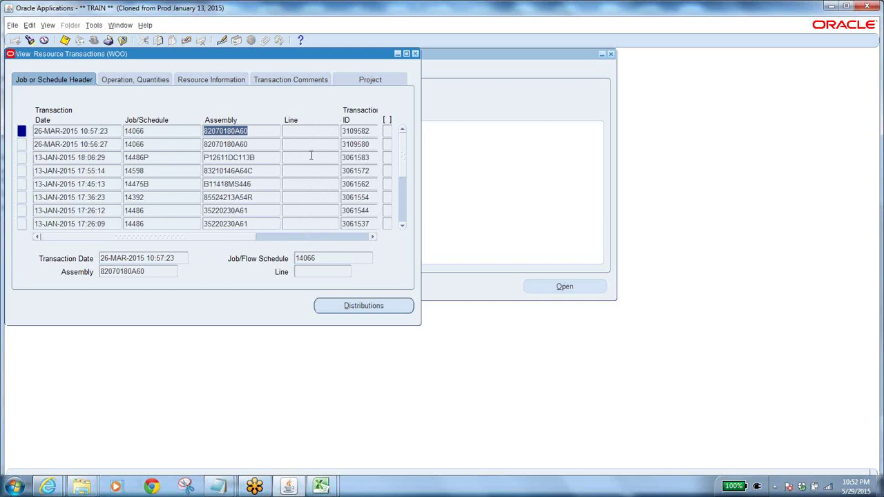
pyautogui.click(199, 82)
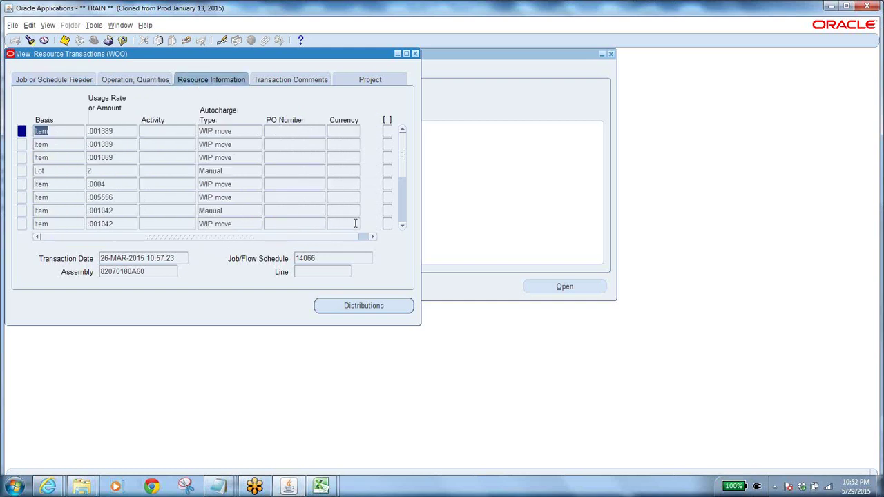
pyautogui.click(404, 217)
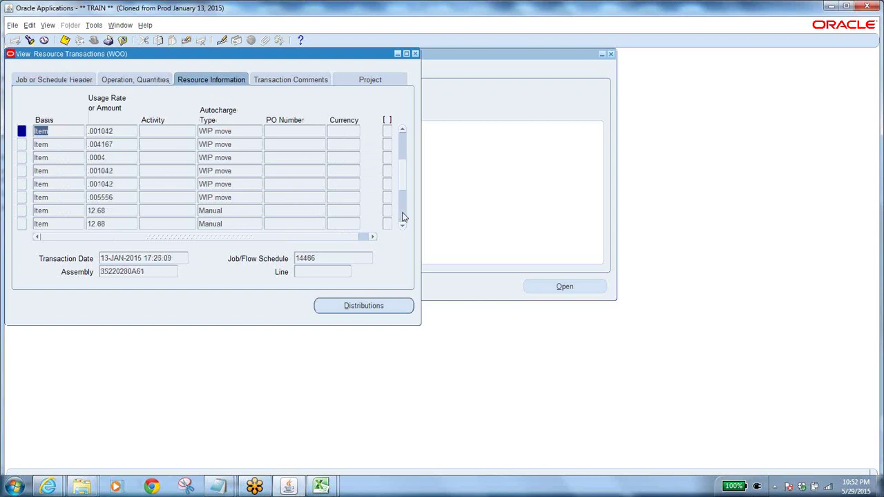
pyautogui.click(404, 218)
pyautogui.click(404, 218)
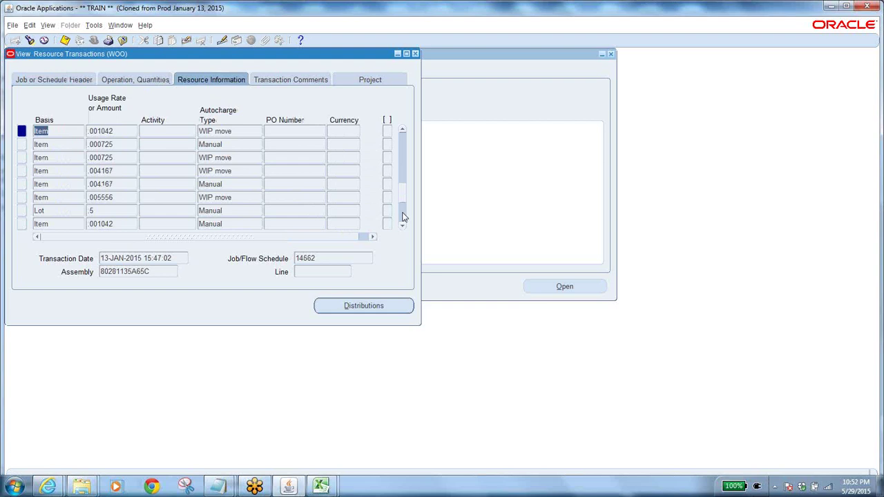
pyautogui.click(404, 217)
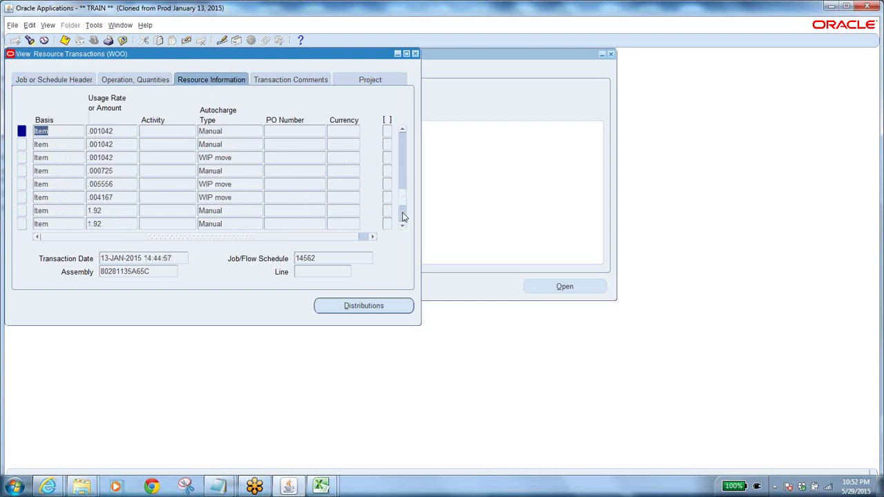
pyautogui.click(403, 219)
pyautogui.click(403, 218)
pyautogui.click(404, 220)
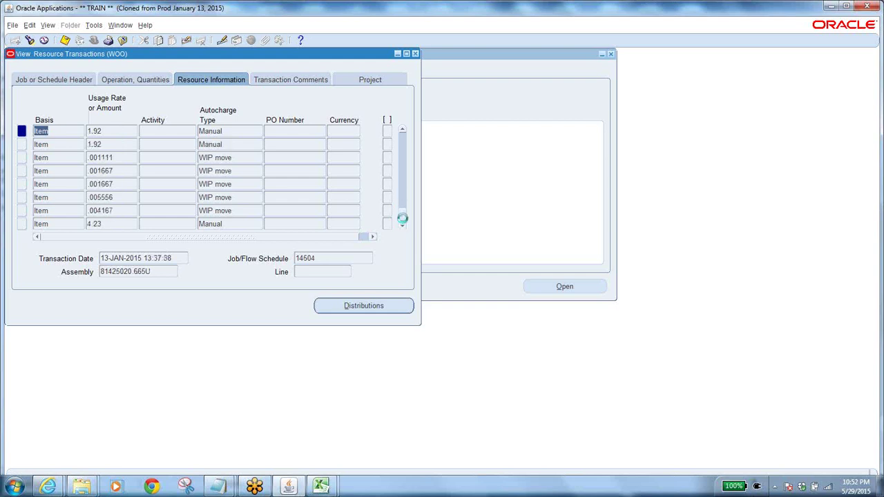
pyautogui.click(404, 221)
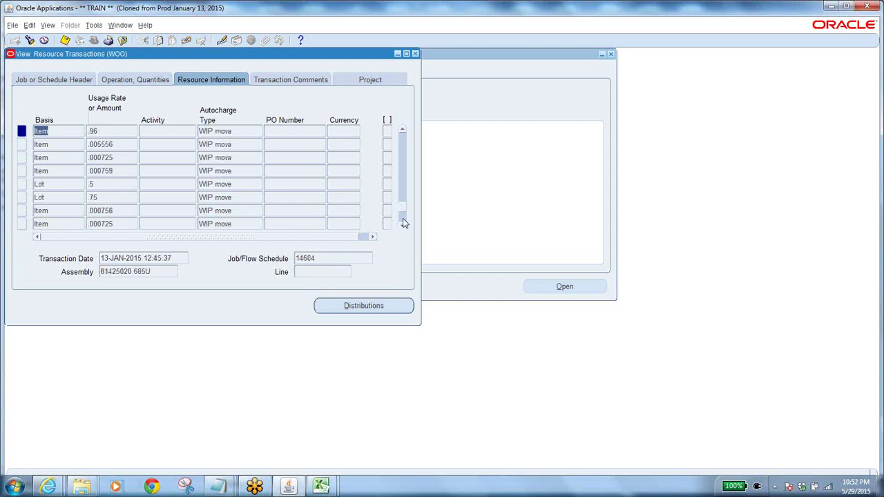
pyautogui.click(402, 221)
pyautogui.click(402, 221)
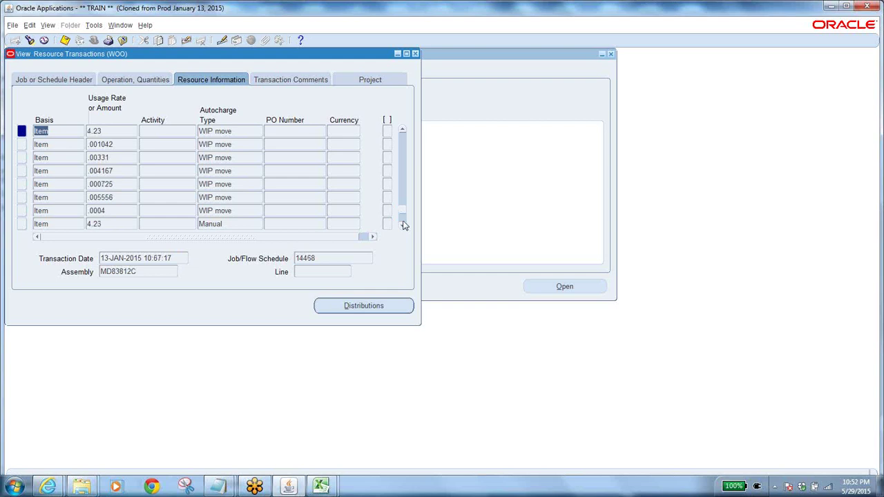
pyautogui.click(403, 220)
pyautogui.click(403, 220)
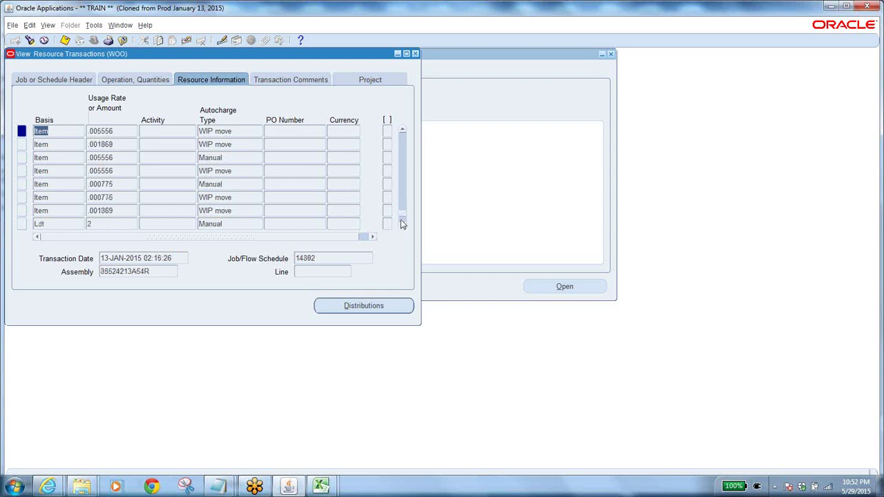
# Close the resource transactions, collapse the function list and start a new job in Discrete Jobs.
pyautogui.click(123, 40)
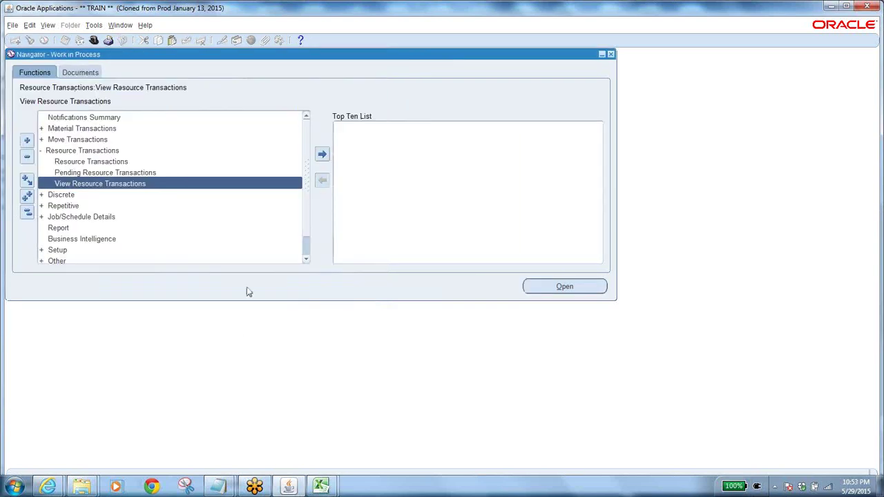
pyautogui.click(27, 212)
pyautogui.click(61, 161)
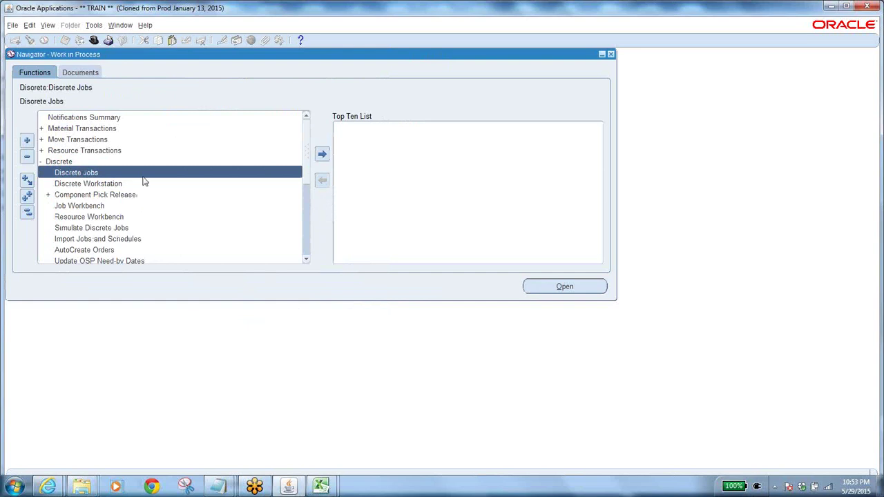
pyautogui.doubleClick(92, 174)
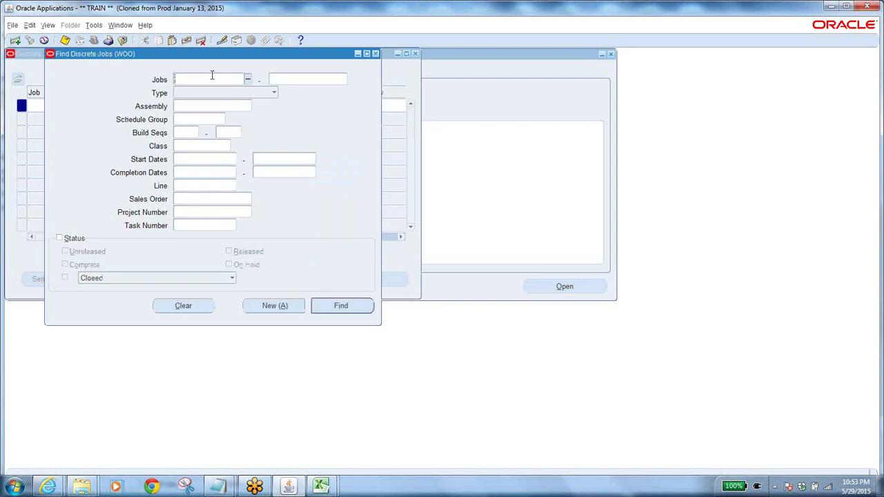
pyautogui.click(274, 306)
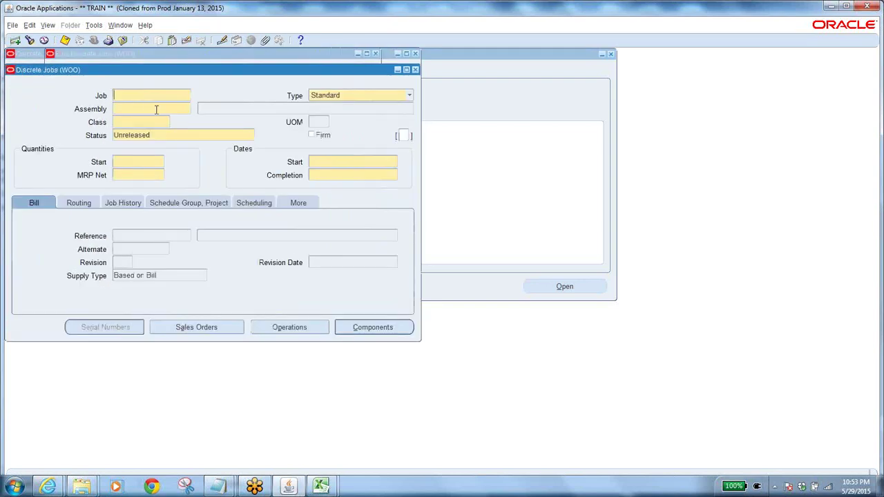
# Generate a job number, set the assembly to 00300017A4F and change the job's status to Released.
pyautogui.click(133, 107)
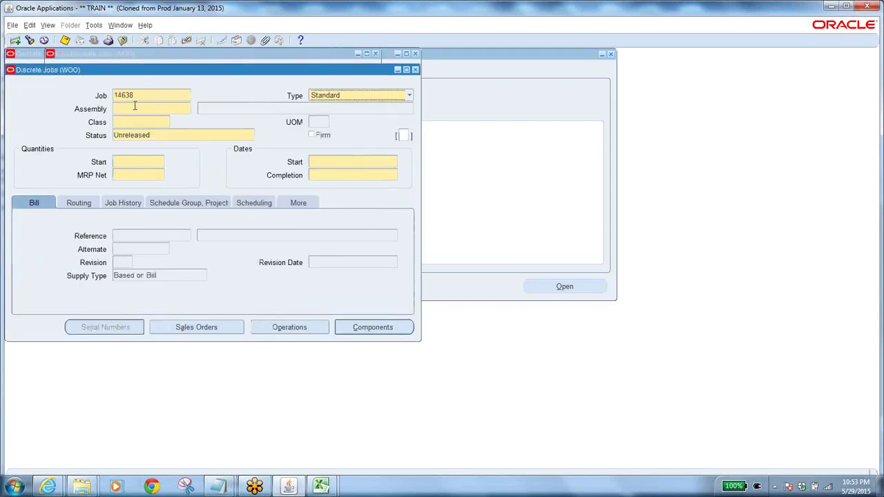
pyautogui.write('OSP-00300017A4F')
pyautogui.moveTo(132, 107); pyautogui.dragTo(85, 107)
pyautogui.press('BackSpace')
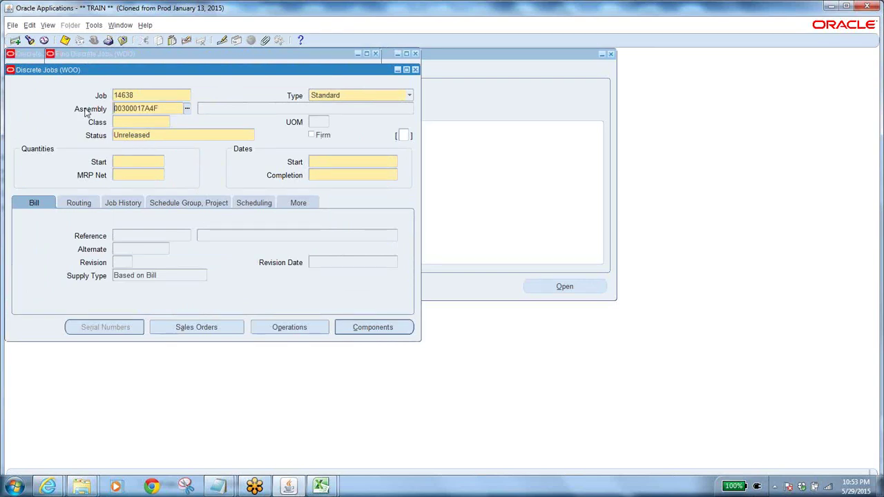
pyautogui.press('Tab')
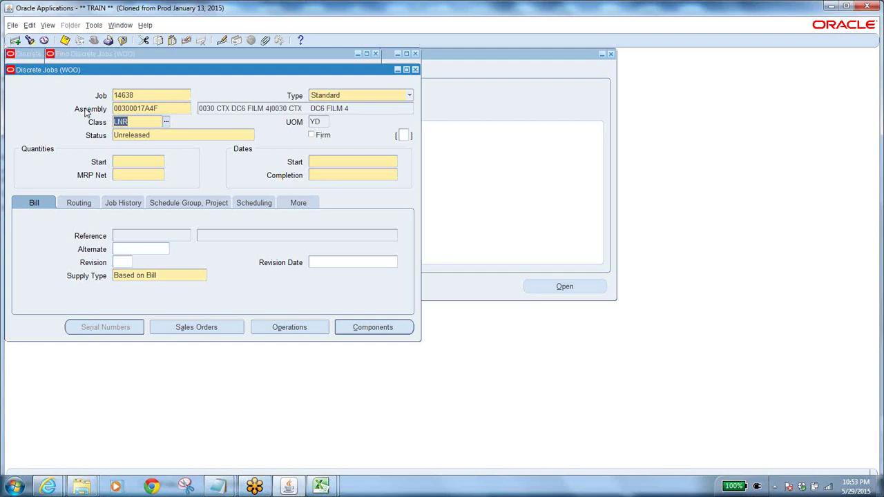
pyautogui.click(159, 135)
pyautogui.write('R')
pyautogui.press('Tab')
# Set the job's start quantity to 104 and its start date to 29-MAY-2015 00:00:00.
pyautogui.click(135, 161)
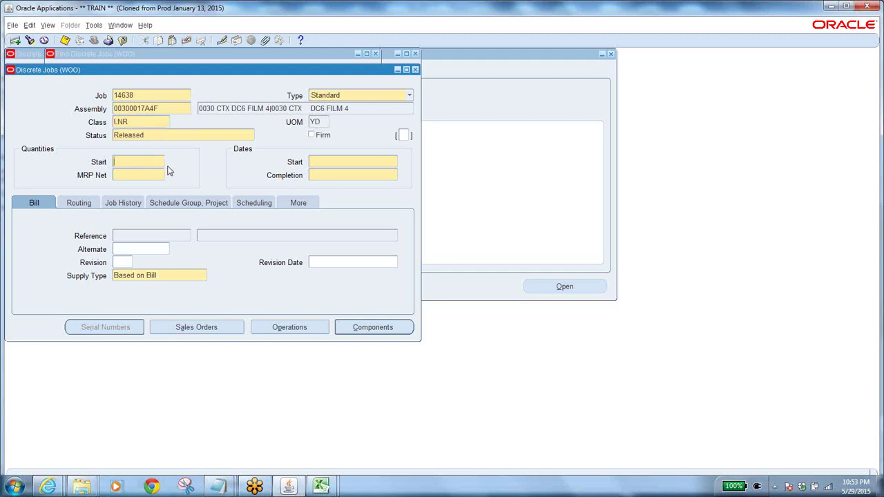
pyautogui.write('104')
pyautogui.press('Tab')
pyautogui.click(373, 161)
pyautogui.click(393, 162)
pyautogui.click(93, 260)
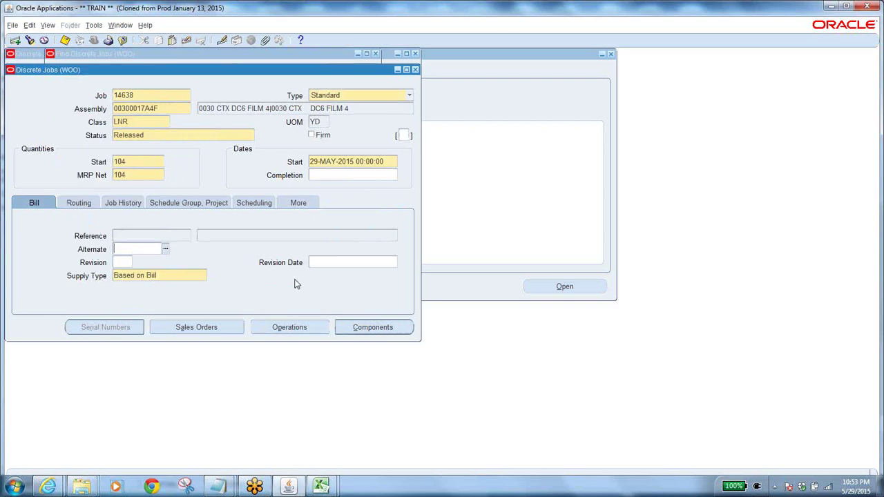
# Copy job number 14638 into the classes trails Notepad file below the OSP item and label it Job.
pyautogui.moveTo(174, 72); pyautogui.dragTo(371, 140)
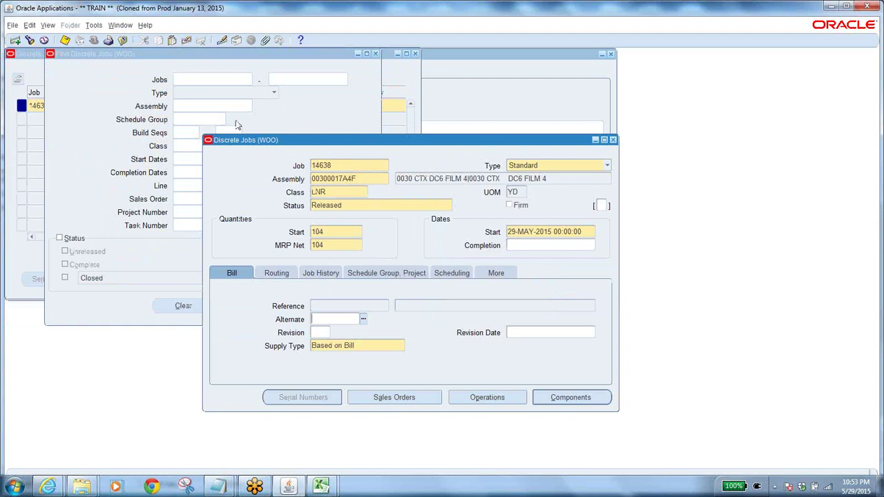
pyautogui.click(351, 167)
pyautogui.hotkey('ctrl', 'c')
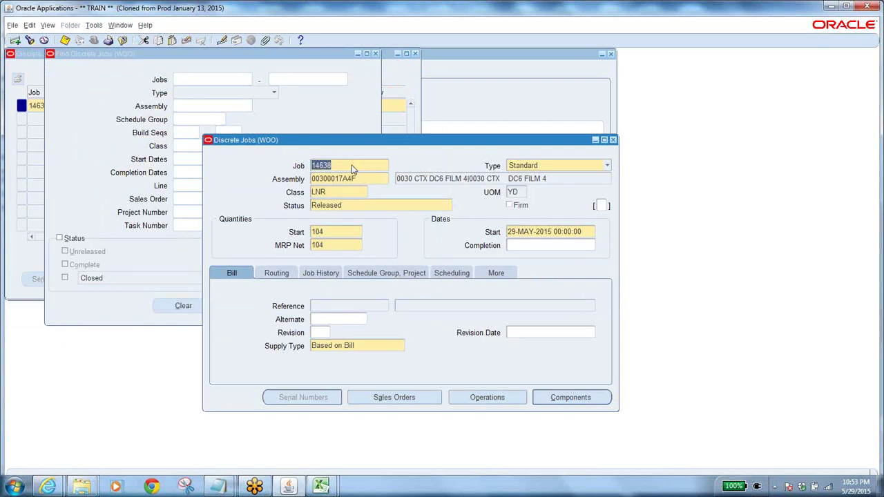
pyautogui.click(217, 487)
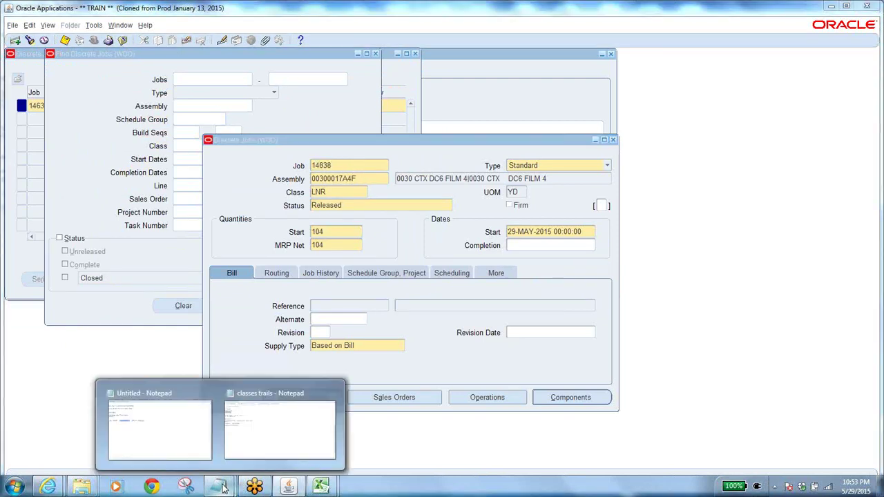
pyautogui.click(272, 456)
pyautogui.click(157, 205)
pyautogui.press('Return')
pyautogui.hotkey('ctrl', 'v')
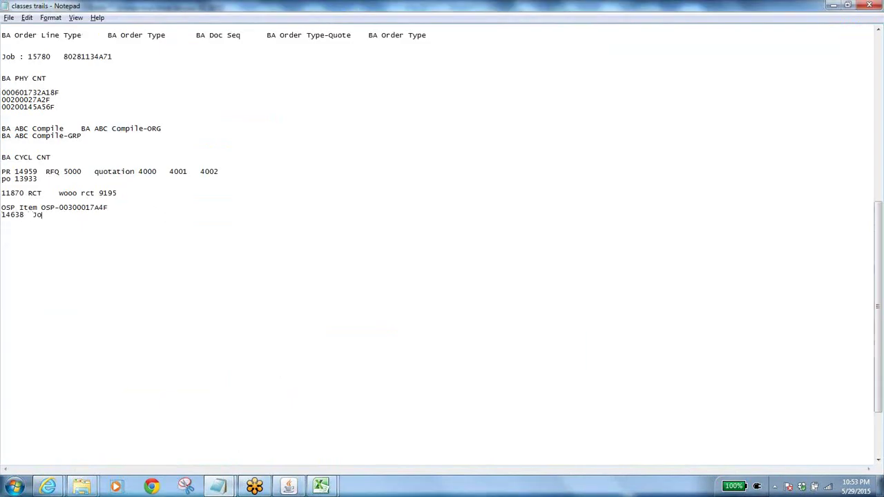
# Switch back to Oracle Applications and save the released discrete job.
pyautogui.hotkey('alt', 'Tab')
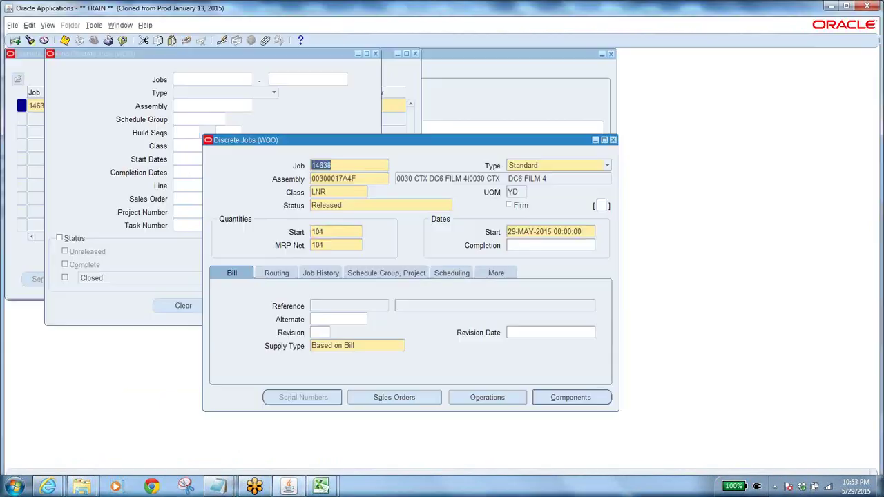
pyautogui.click(348, 204)
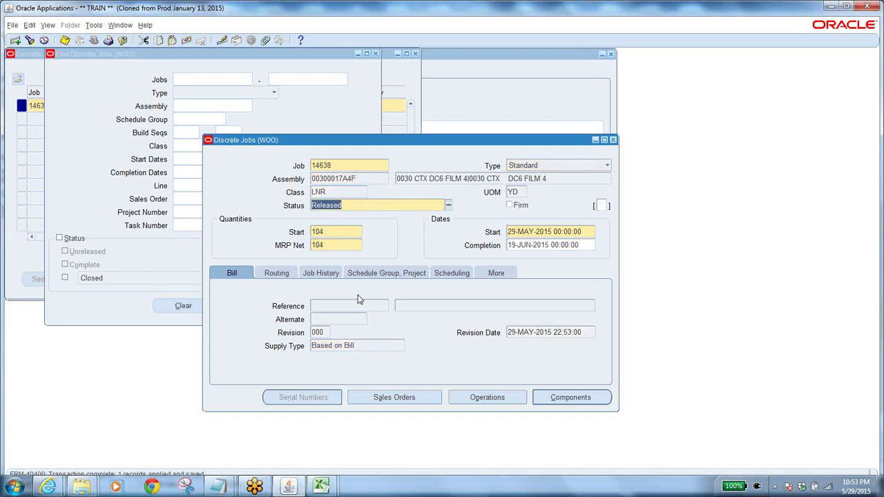
pyautogui.click(374, 178)
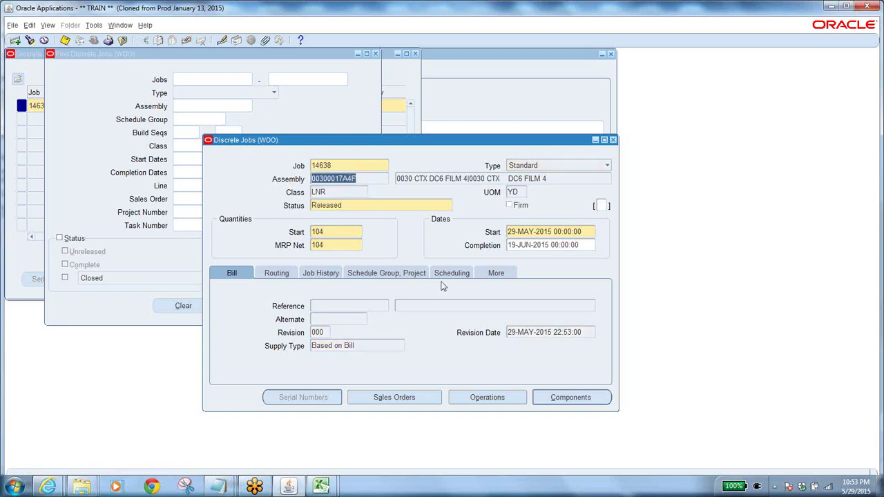
# Review the job's component requirements, including department, quantities and supply details, and close the Material Requirements form.
pyautogui.click(555, 396)
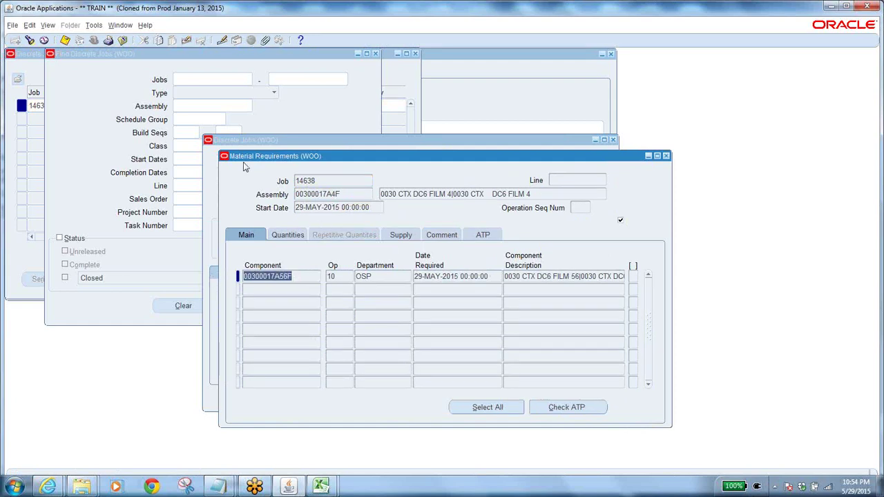
pyautogui.click(372, 276)
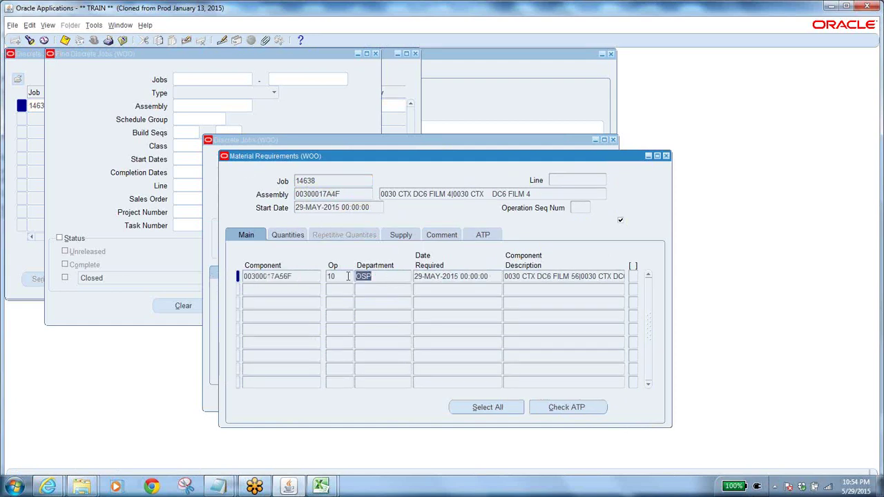
pyautogui.click(298, 276)
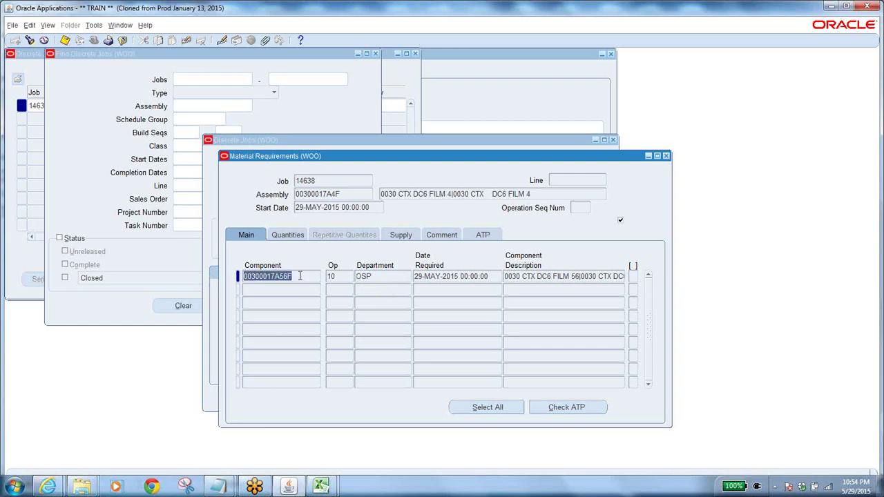
pyautogui.click(287, 237)
pyautogui.click(402, 237)
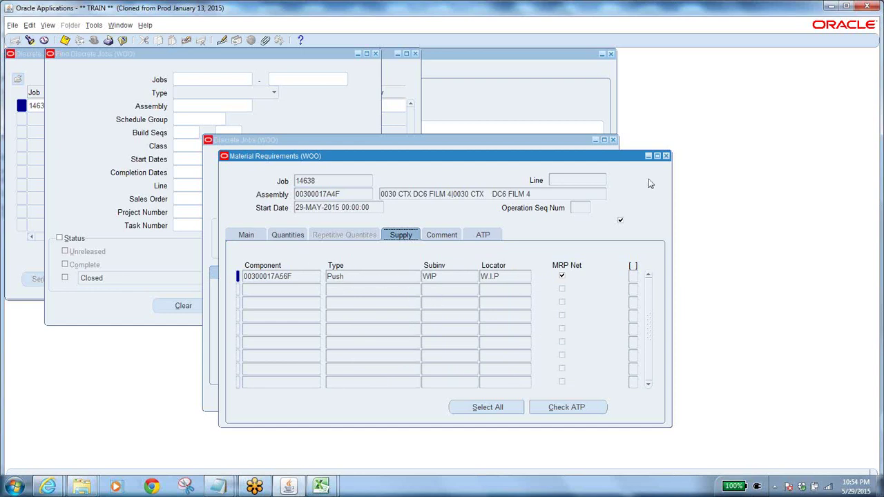
pyautogui.click(666, 156)
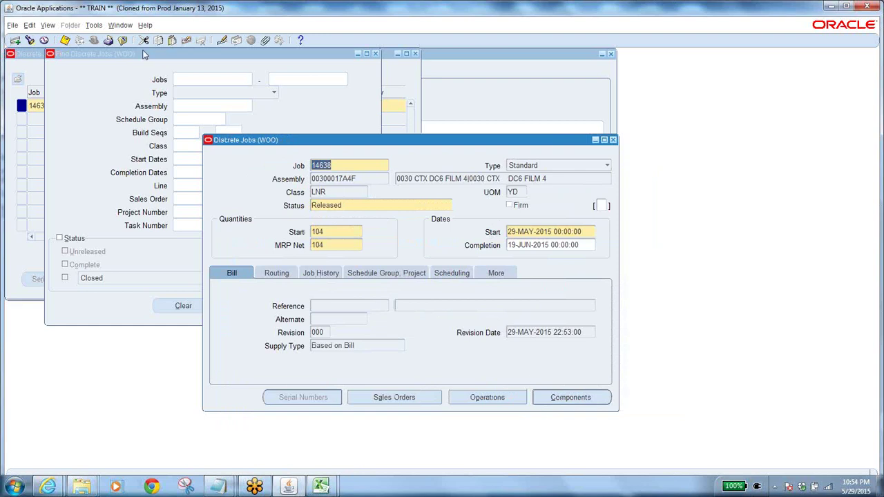
# Close the job forms and select item OSP-00300017A4F in the classes trails Notepad file.
pyautogui.click(122, 40)
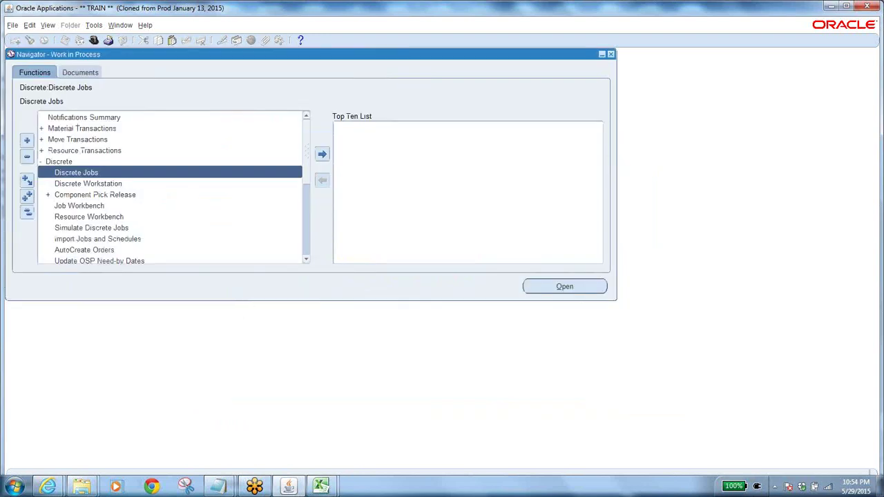
pyautogui.moveTo(232, 483)
pyautogui.click(281, 444)
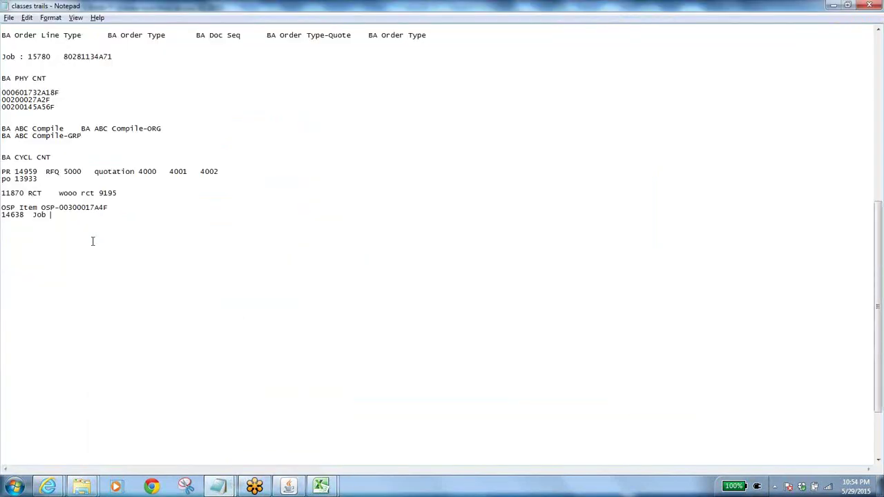
pyautogui.moveTo(40, 208); pyautogui.dragTo(102, 210)
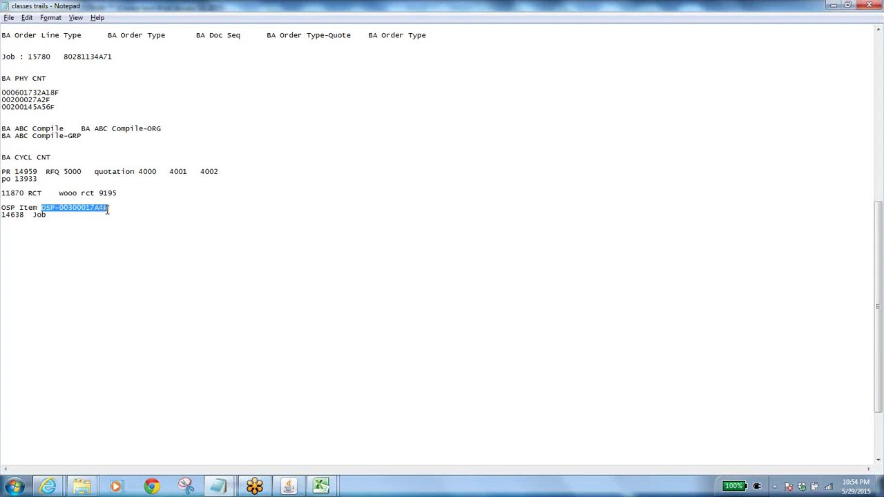
# Switch back to Oracle Applications, collapse the function list and expand the Job/Schedule Details functions.
pyautogui.hotkey('alt', 'Tab')
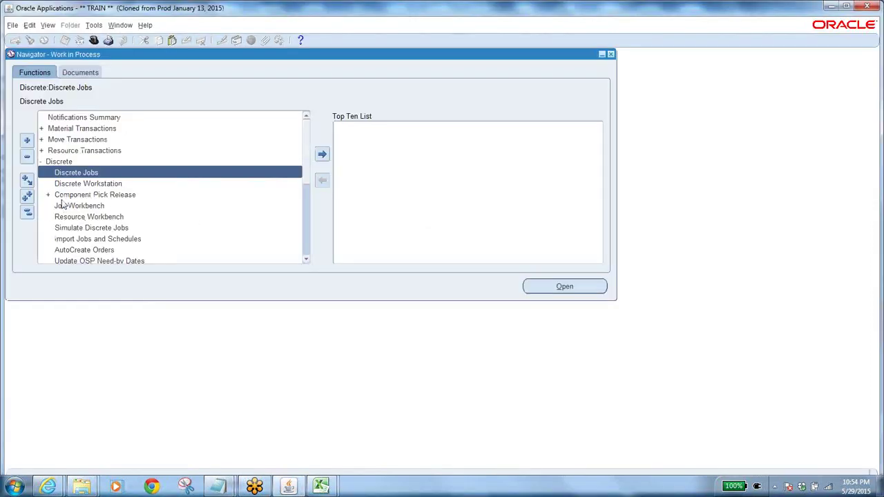
pyautogui.click(27, 213)
pyautogui.doubleClick(79, 183)
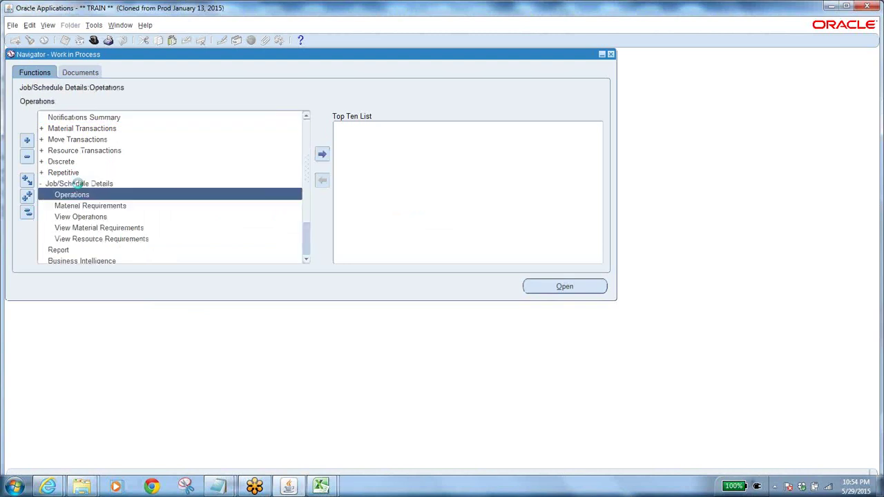
# Open Material Requirements, find job 14638 and start the item lookup for a new component line.
pyautogui.doubleClick(89, 206)
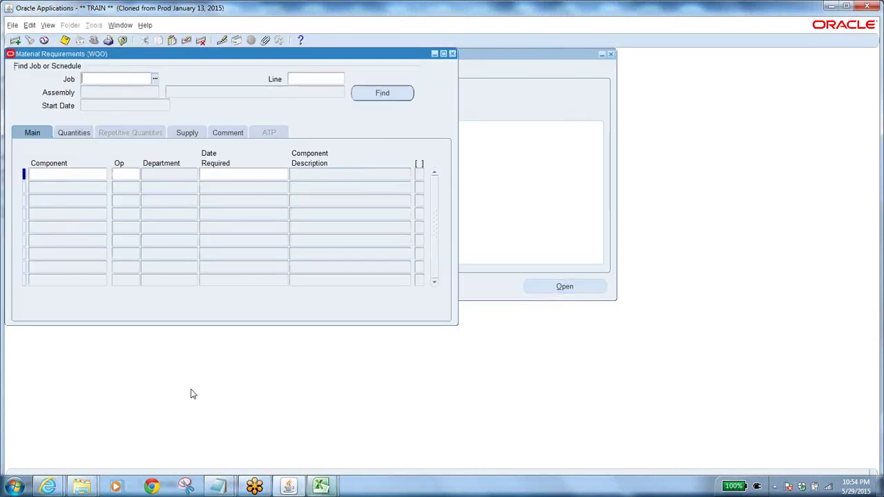
pyautogui.write('*4638')
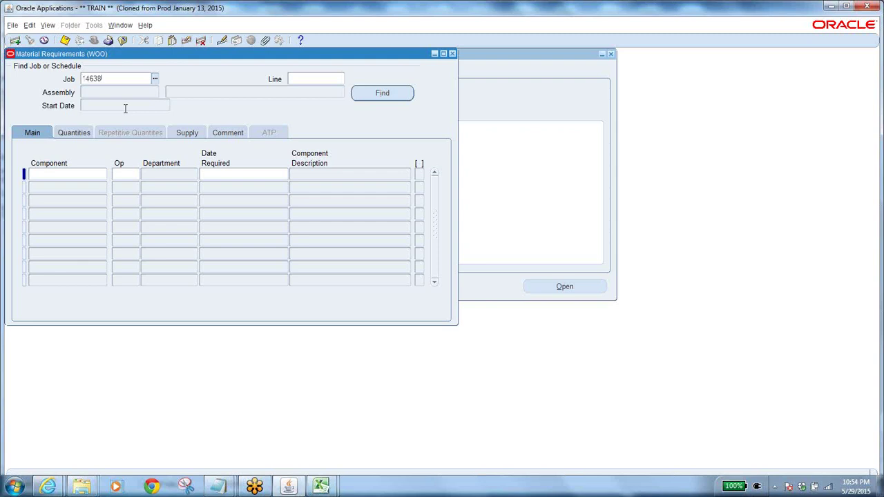
pyautogui.press('Tab')
pyautogui.click(373, 97)
pyautogui.click(83, 185)
pyautogui.hotkey('ctrl', 'l')
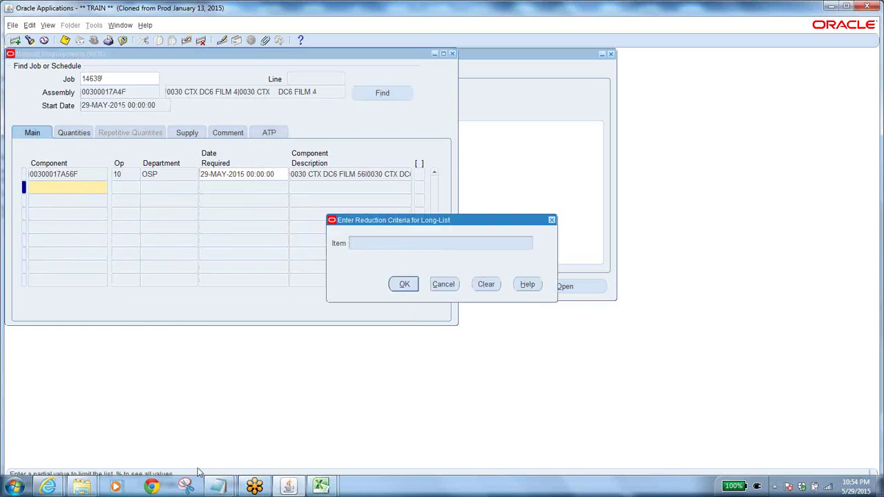
# Copy item OSP-00300017A4F from the Notepad file and add it in Oracle Applications as a job component at operation 10.
pyautogui.moveTo(219, 486)
pyautogui.click(252, 424)
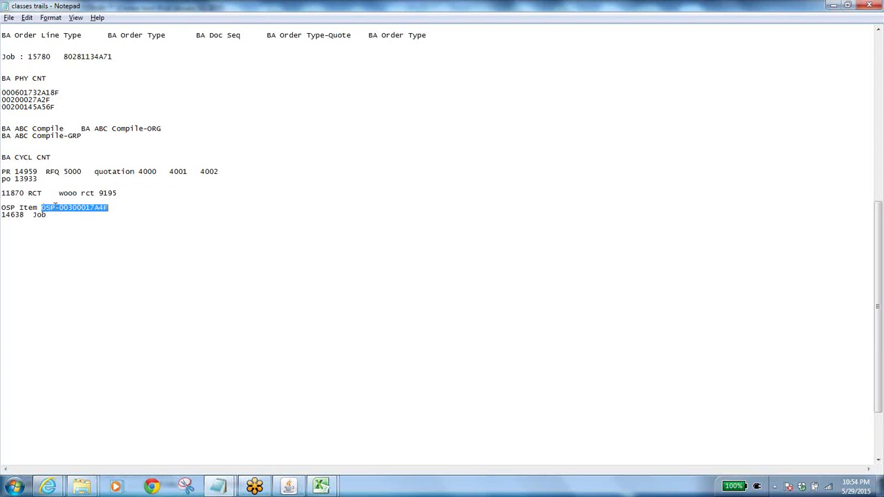
pyautogui.rightClick(56, 213)
pyautogui.click(87, 243)
pyautogui.hotkey('alt', 'Tab')
pyautogui.write('OSP-00300017A4F')
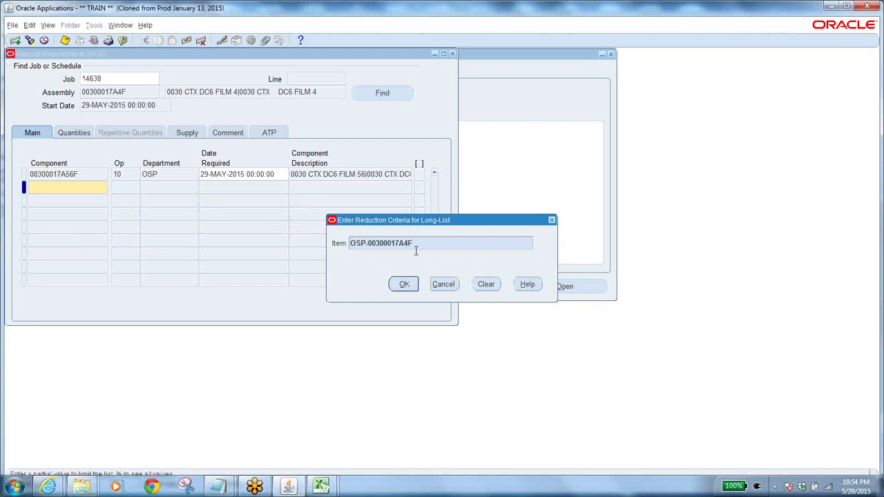
pyautogui.click(405, 281)
pyautogui.write('10')
pyautogui.press('Tab')
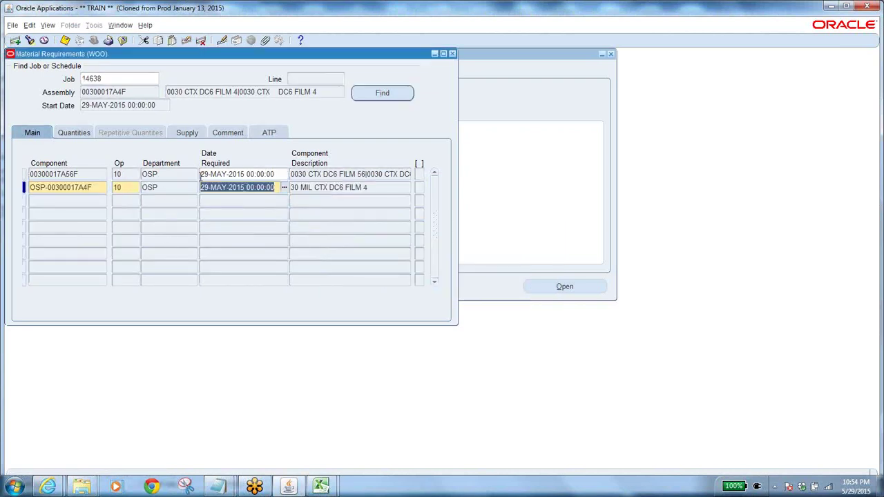
# Check the new OSP component's quantities and supply type options, keep Supplier, and save and close the Material Requirements form.
pyautogui.click(72, 132)
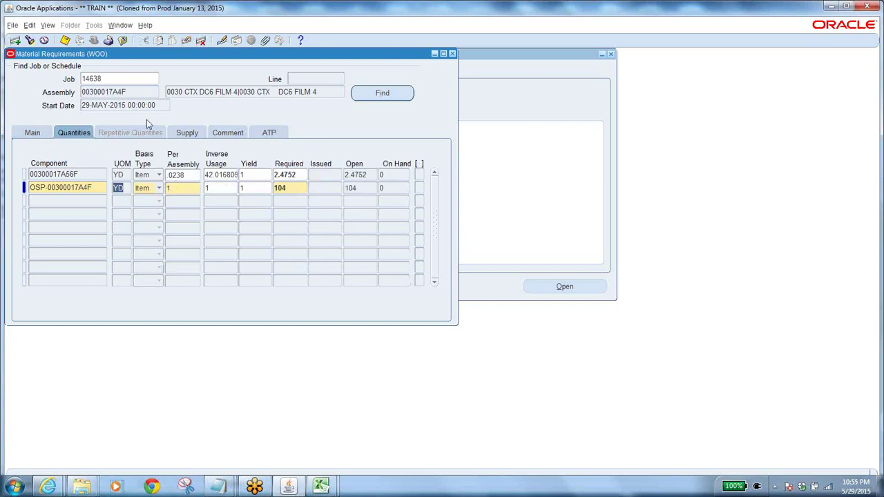
pyautogui.click(187, 132)
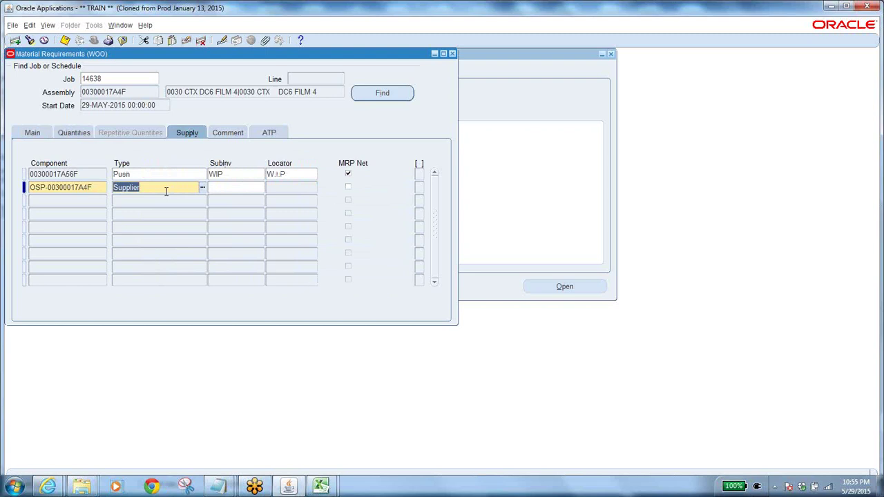
pyautogui.click(204, 187)
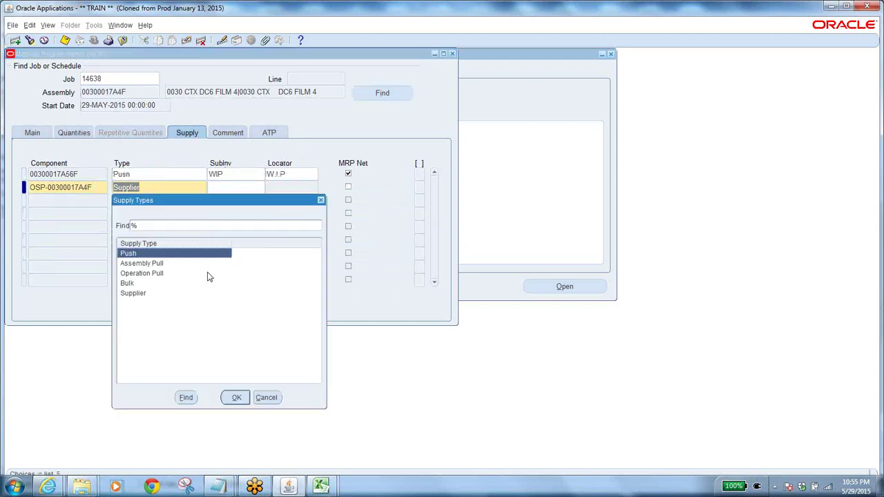
pyautogui.click(137, 275)
pyautogui.click(137, 296)
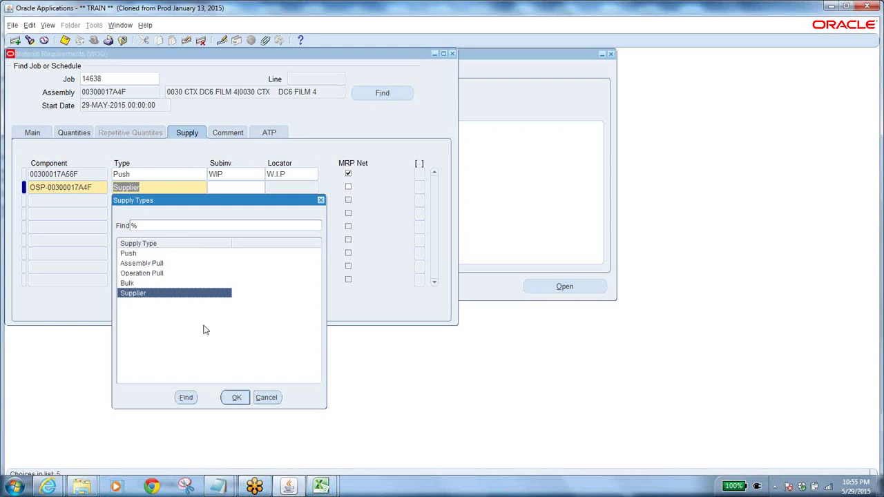
pyautogui.click(160, 264)
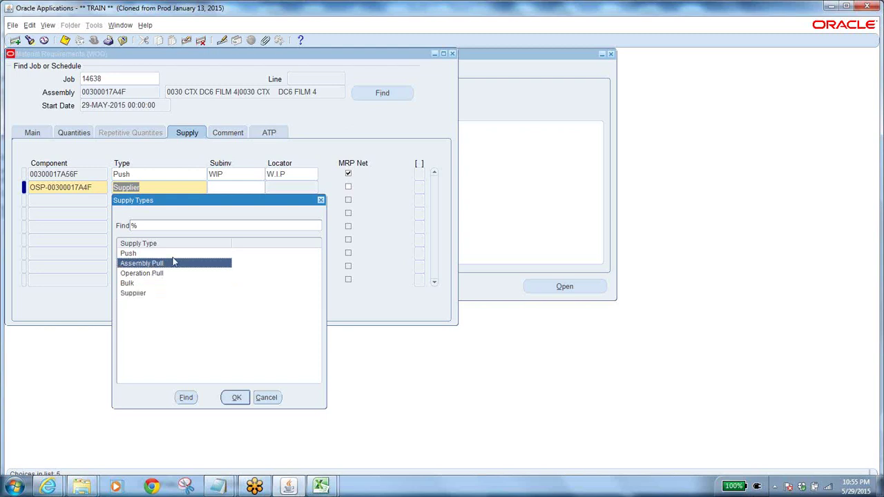
pyautogui.click(139, 275)
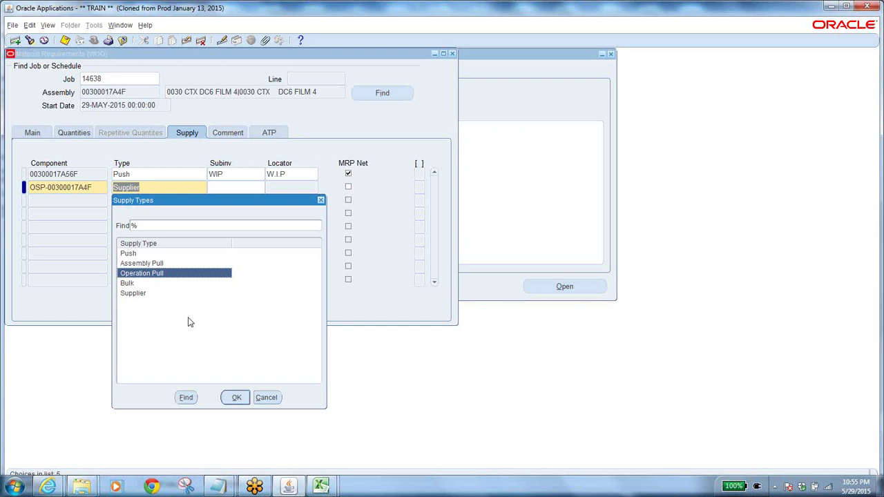
pyautogui.click(135, 286)
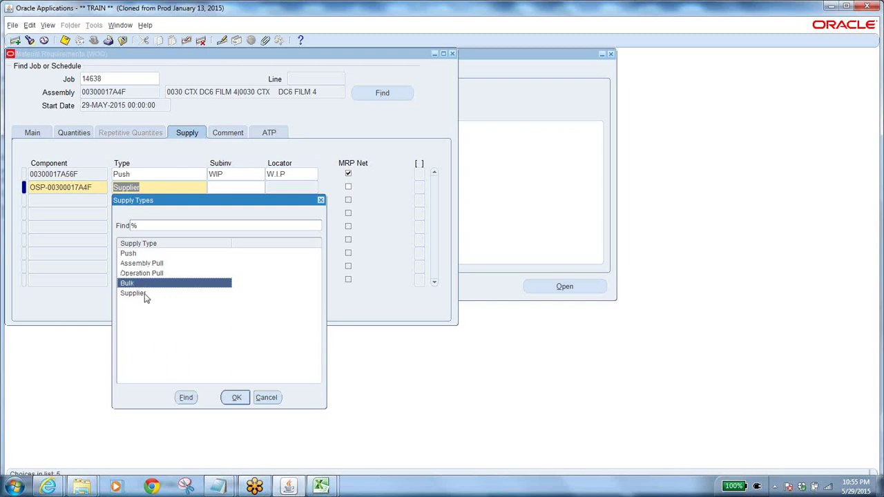
pyautogui.click(146, 294)
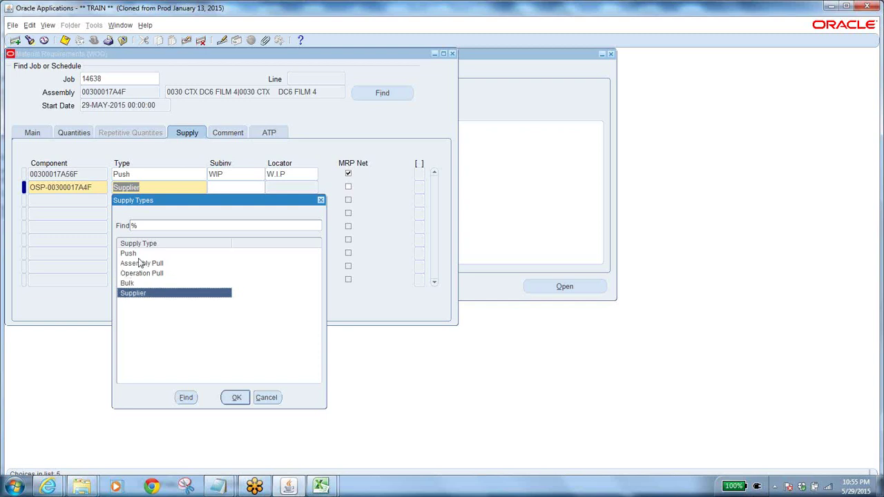
pyautogui.click(270, 403)
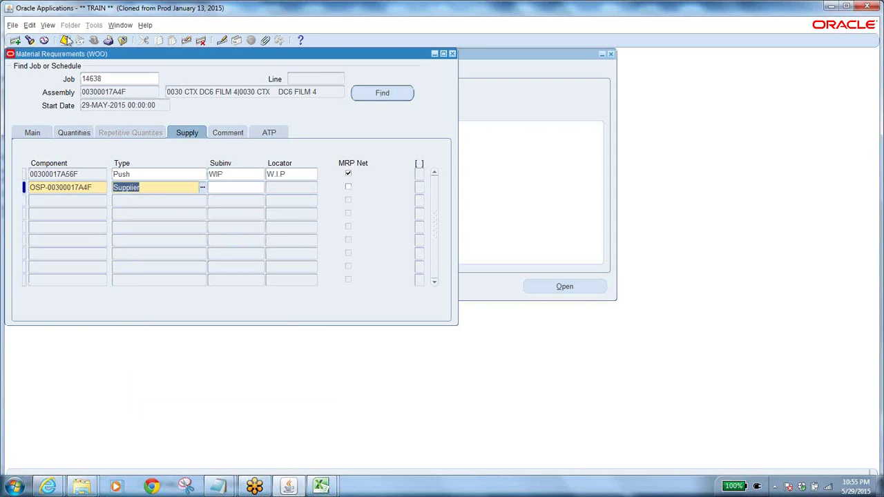
pyautogui.click(122, 40)
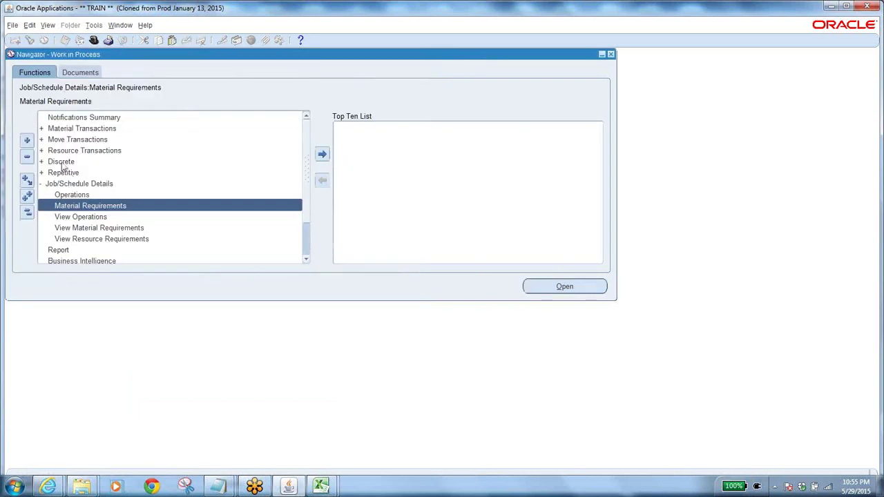
# Open Discrete Jobs and find job 14638, using the job number copied from the Notepad file.
pyautogui.click(61, 161)
pyautogui.doubleClick(87, 172)
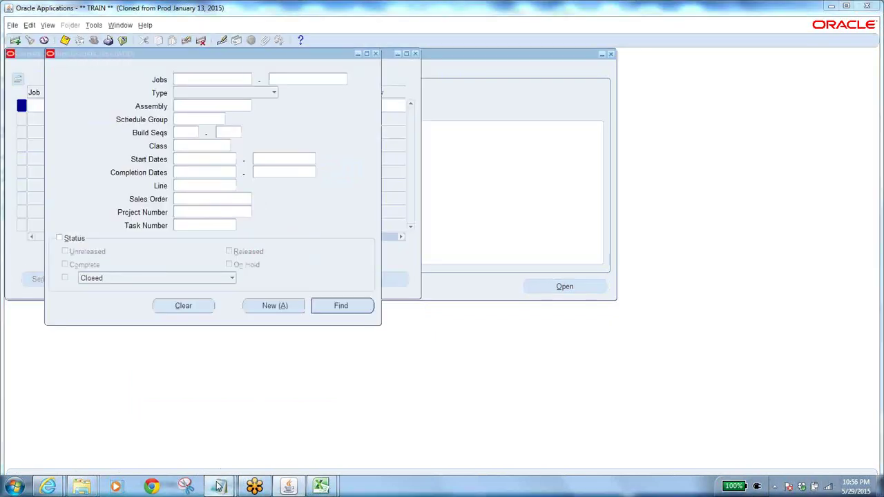
pyautogui.moveTo(218, 486)
pyautogui.click(245, 419)
pyautogui.moveTo(25, 216); pyautogui.dragTo(3, 216)
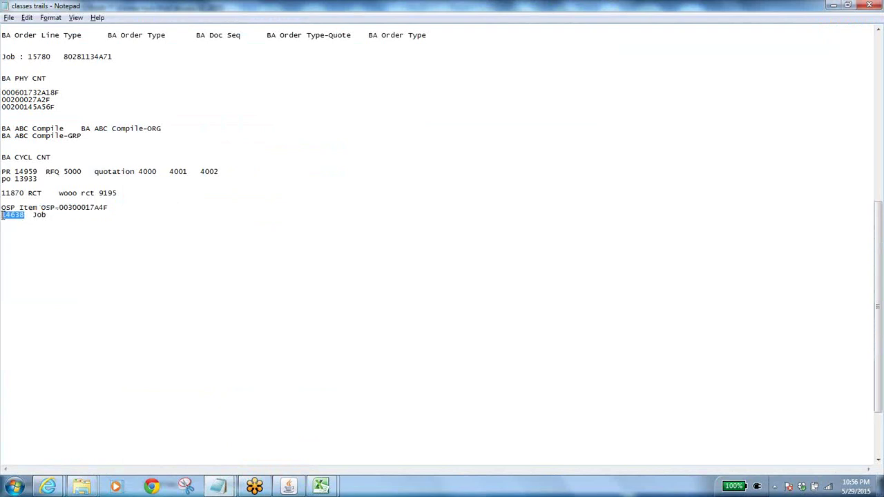
pyautogui.hotkey('ctrl', 'c')
pyautogui.hotkey('alt', 'Tab')
pyautogui.hotkey('ctrl', 'v')
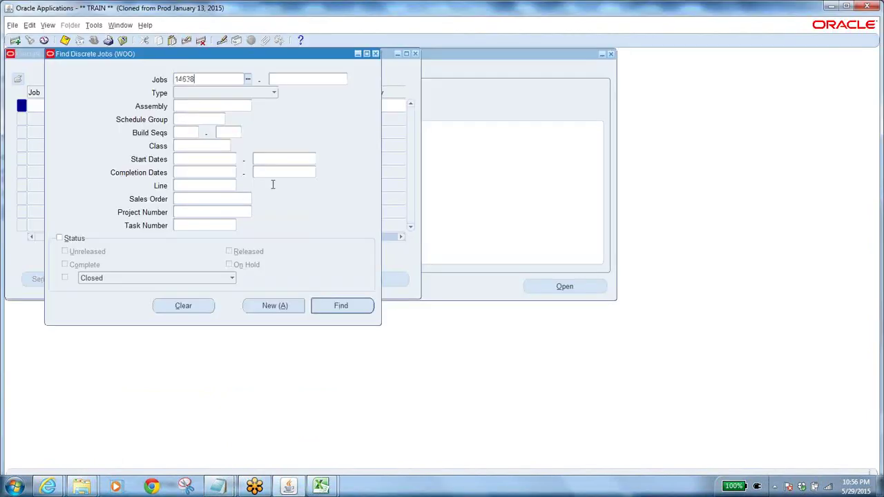
pyautogui.click(340, 306)
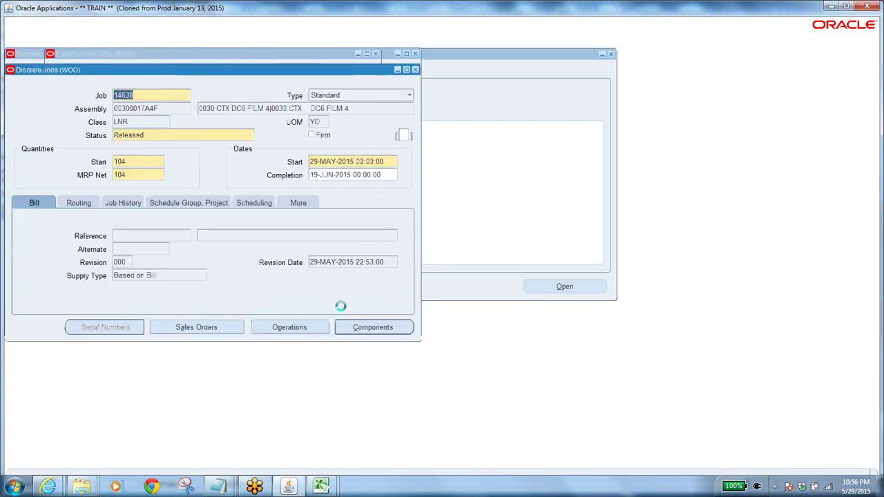
# Review the job's component list, including the OSP item, and close the job forms.
pyautogui.click(373, 327)
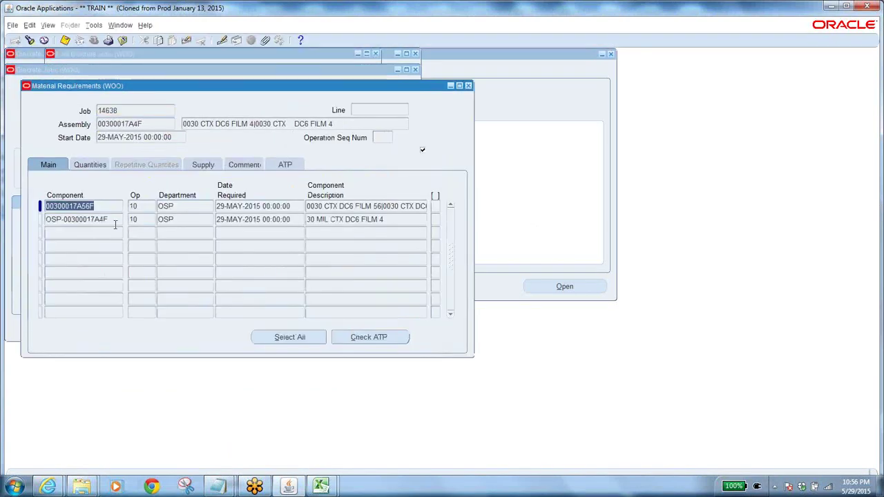
pyautogui.doubleClick(114, 219)
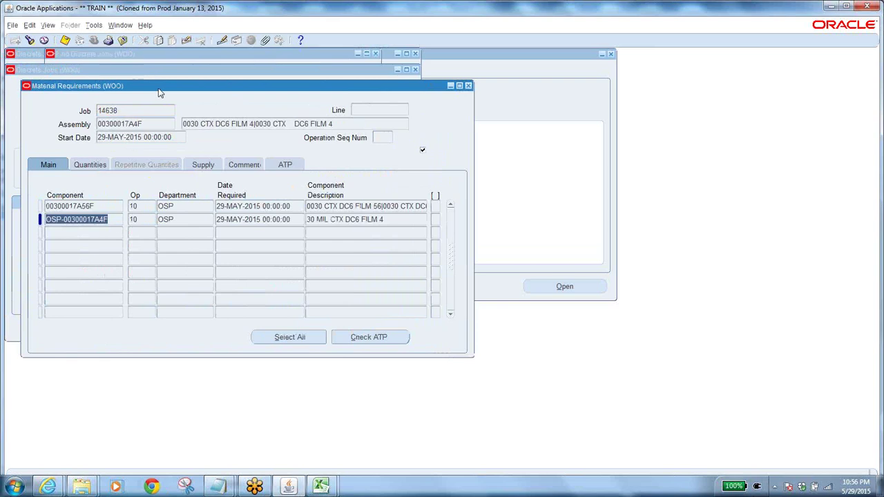
pyautogui.click(123, 41)
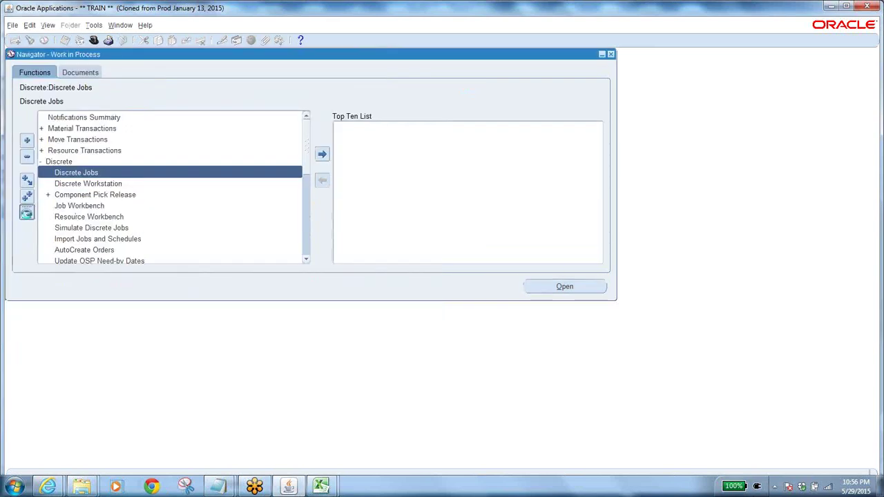
# Collapse the function list, open Move Transactions and enter job 14638.
pyautogui.click(27, 212)
pyautogui.click(65, 162)
pyautogui.doubleClick(68, 140)
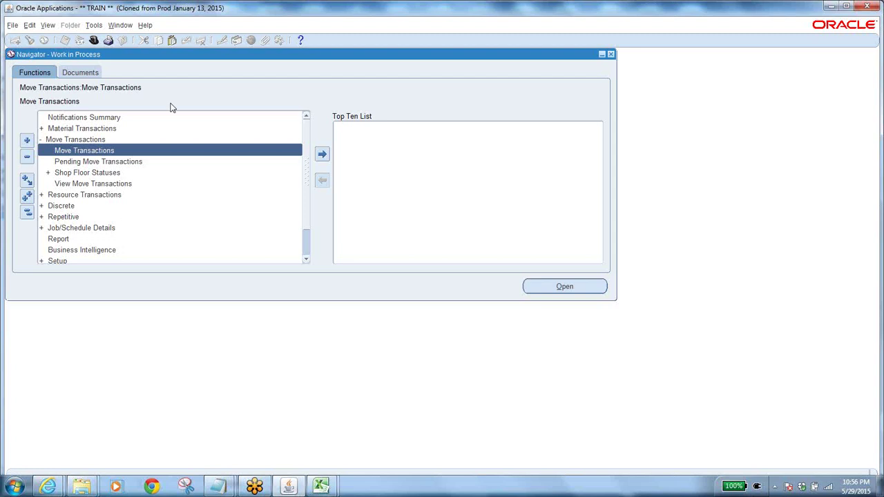
pyautogui.doubleClick(84, 151)
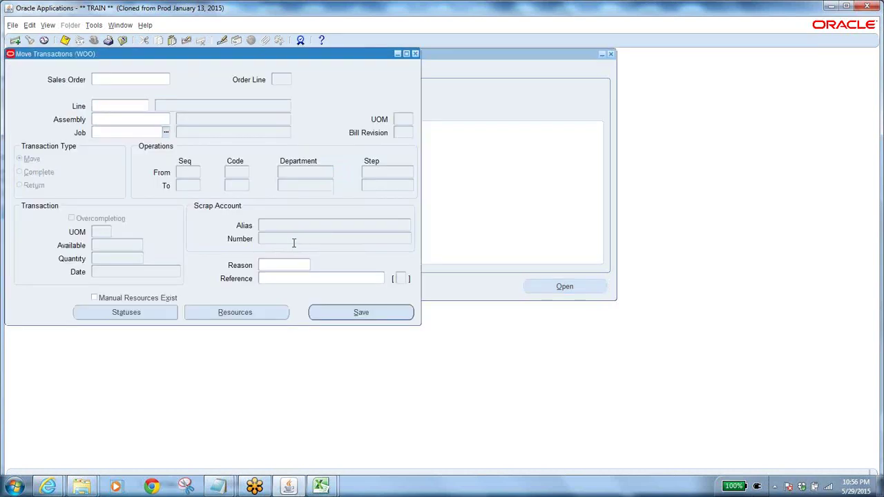
pyautogui.write('14638')
pyautogui.click(188, 173)
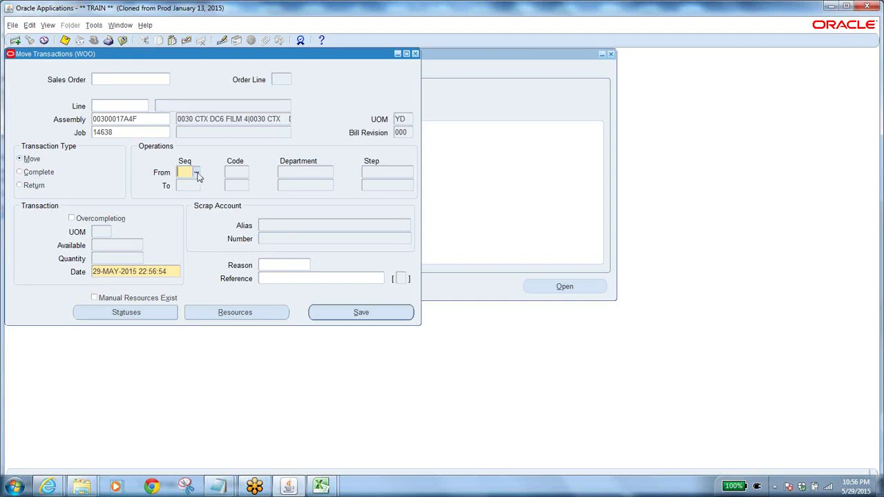
# Set the move from operation 10 Queue to operation 10 To move.
pyautogui.click(197, 172)
pyautogui.click(190, 173)
pyautogui.click(189, 185)
pyautogui.press('Tab')
pyautogui.click(411, 185)
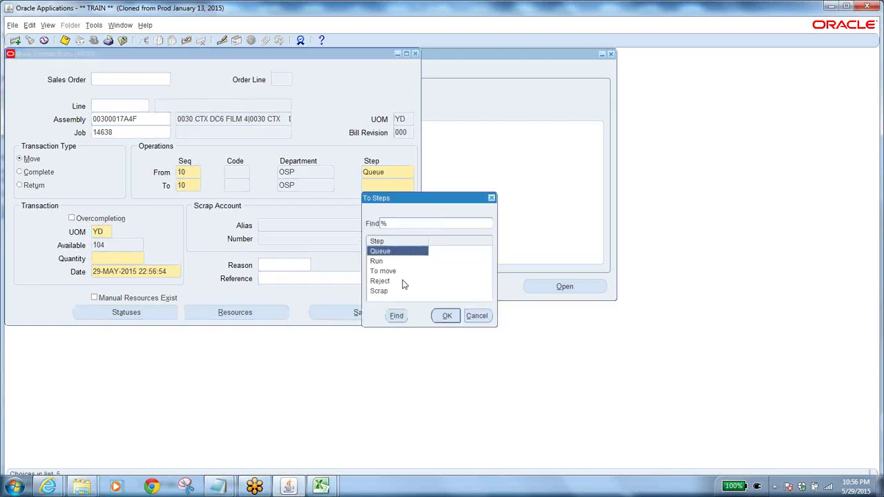
pyautogui.click(387, 270)
pyautogui.click(447, 316)
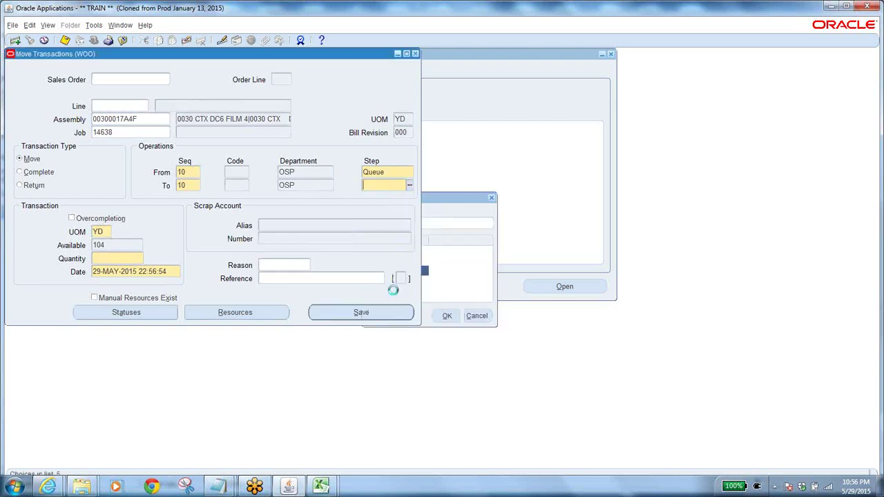
# Set the move transaction quantity to 50 YD and save the transaction.
pyautogui.click(104, 257)
pyautogui.write('104')
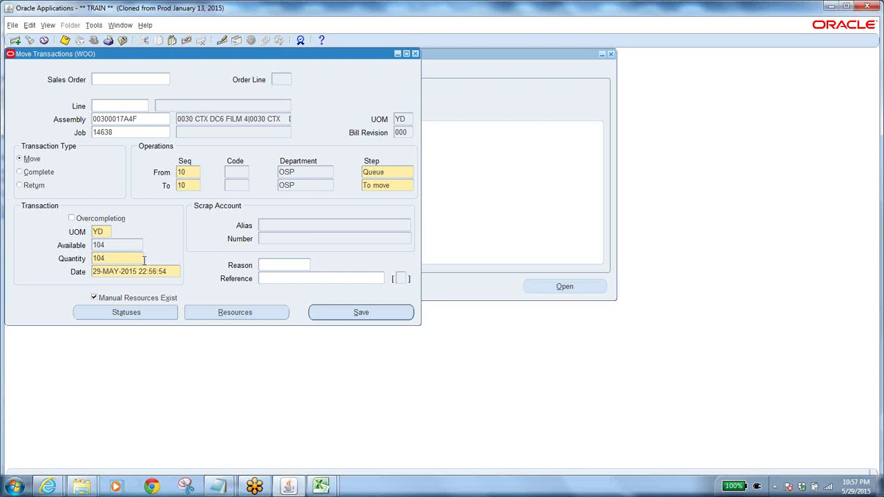
pyautogui.press('BackSpace')
pyautogui.press('BackSpace')
pyautogui.press('BackSpace')
pyautogui.write('50')
pyautogui.press('Tab')
pyautogui.click(64, 40)
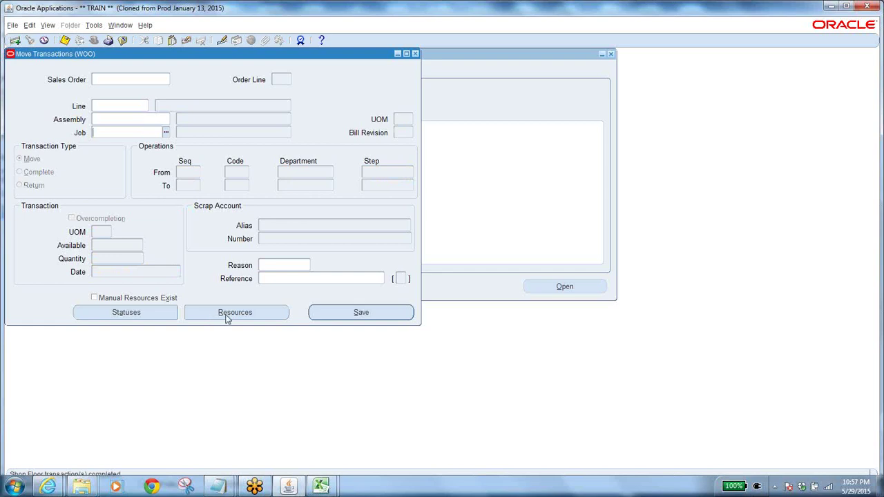
# List all concurrent requests and examine the Requisition Import request and its parameters.
pyautogui.click(47, 25)
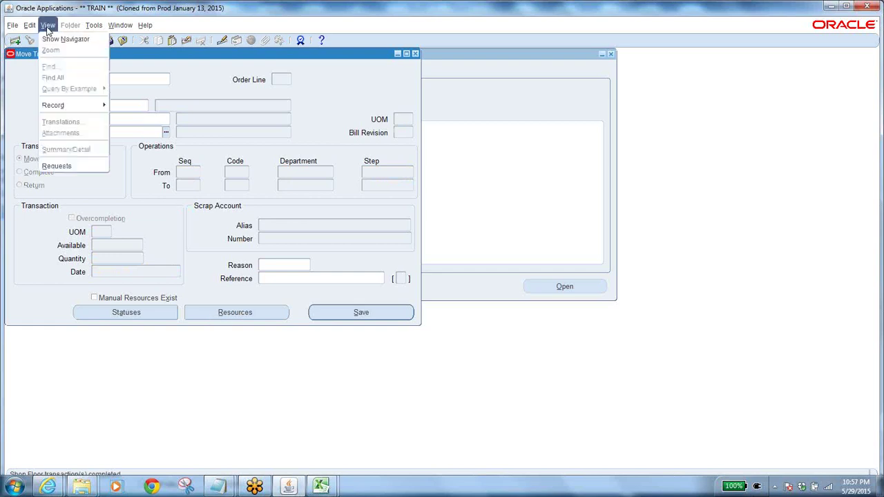
pyautogui.click(69, 165)
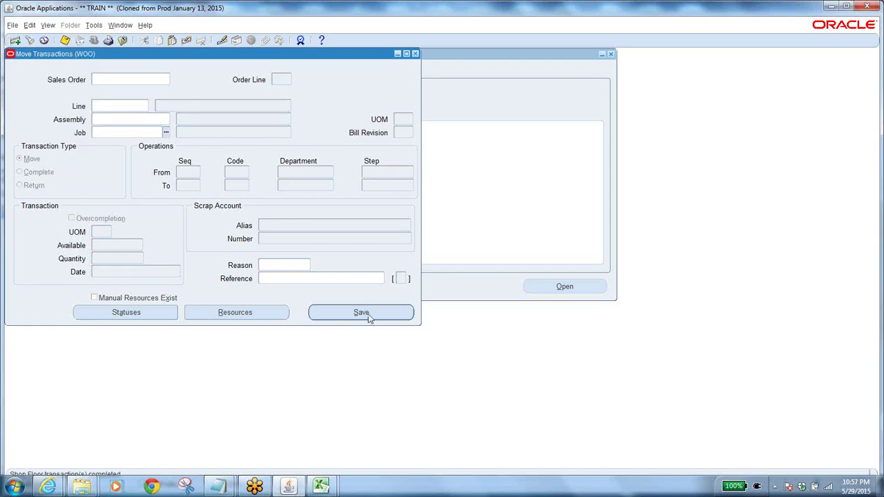
pyautogui.click(351, 293)
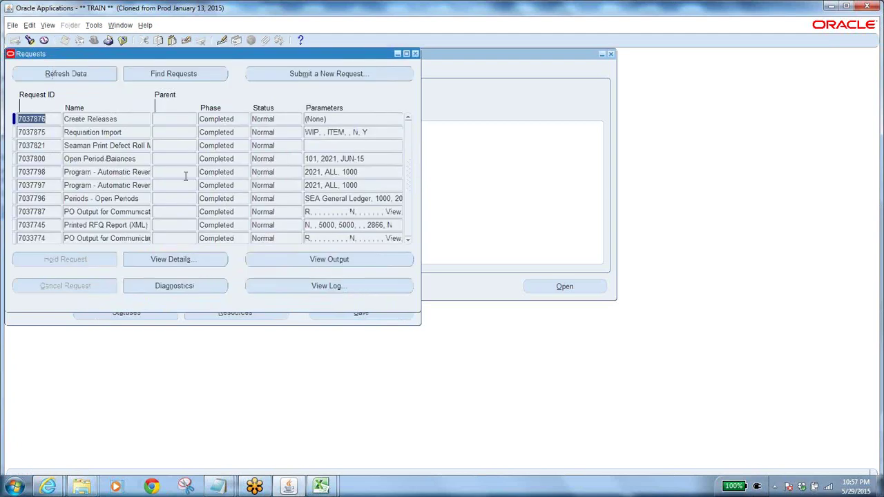
pyautogui.click(126, 133)
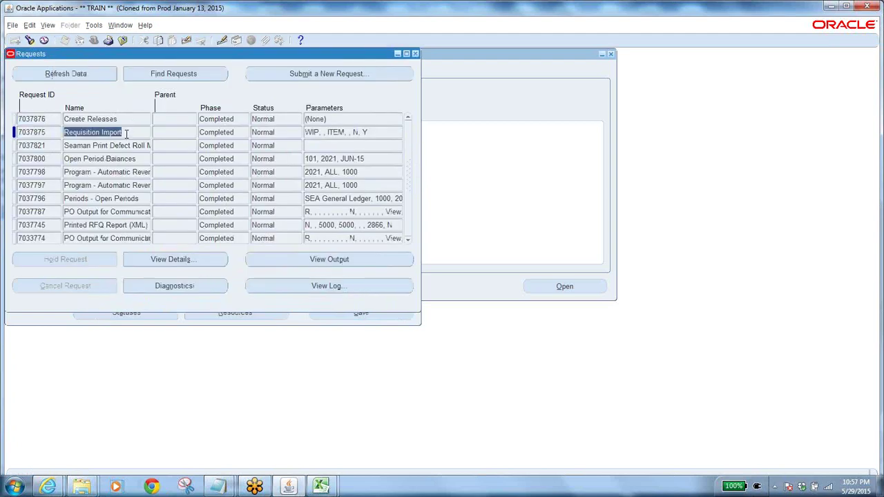
pyautogui.click(349, 132)
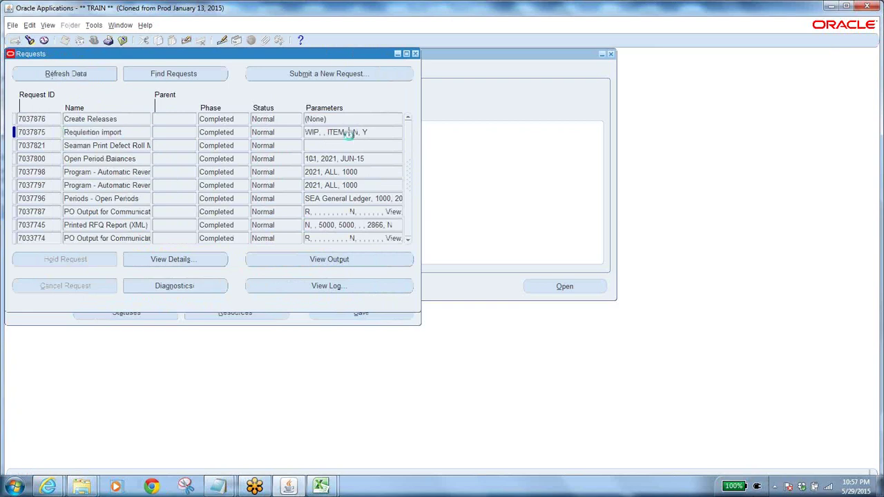
# Try to view the output of the Create Releases request.
pyautogui.click(121, 133)
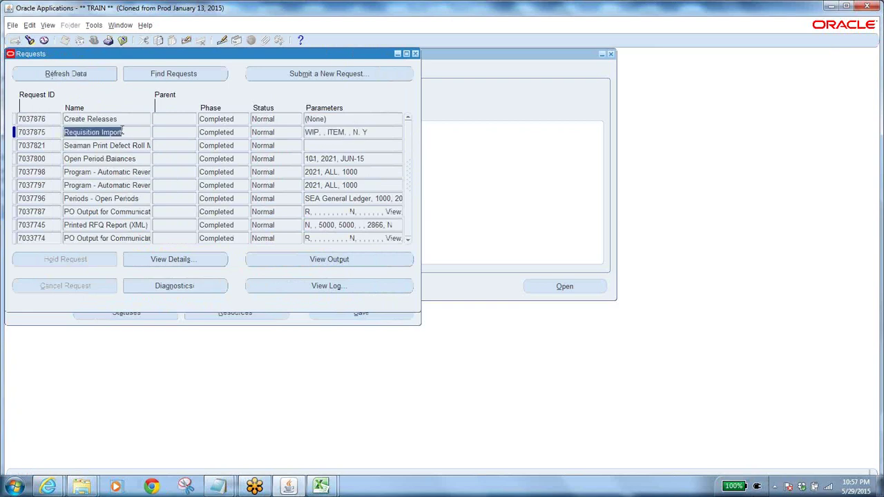
pyautogui.click(123, 120)
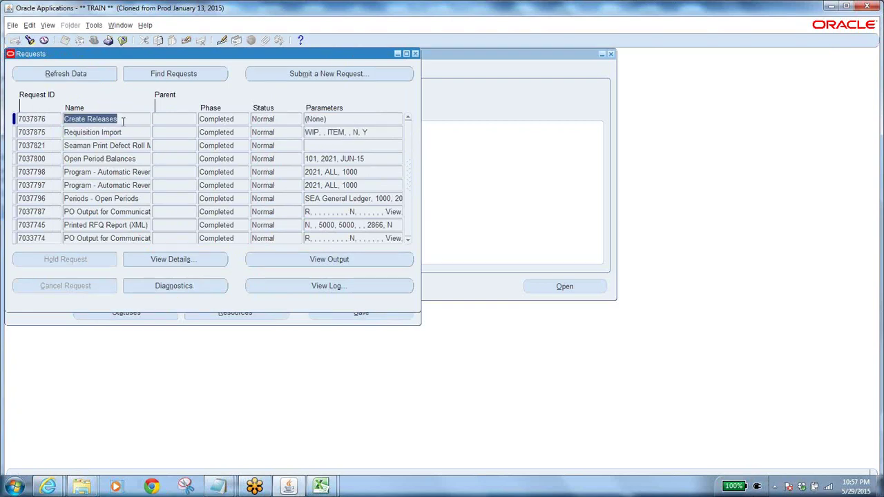
pyautogui.click(315, 262)
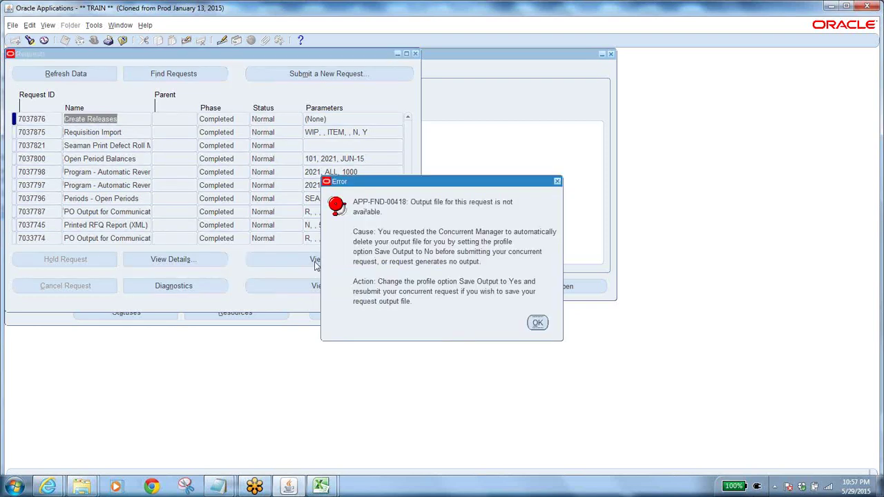
pyautogui.click(537, 323)
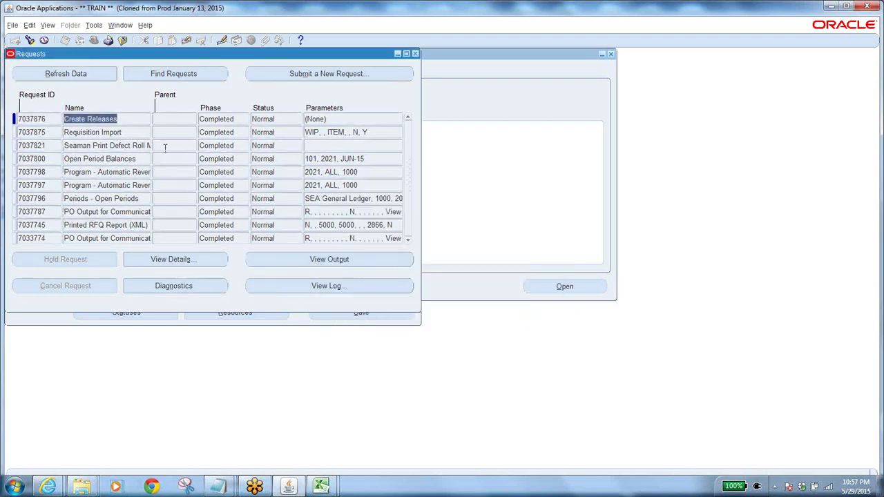
# View the output report of the Requisition Import request, close it, and compare the Requisition Import and Create Releases entries.
pyautogui.click(143, 134)
pyautogui.click(325, 260)
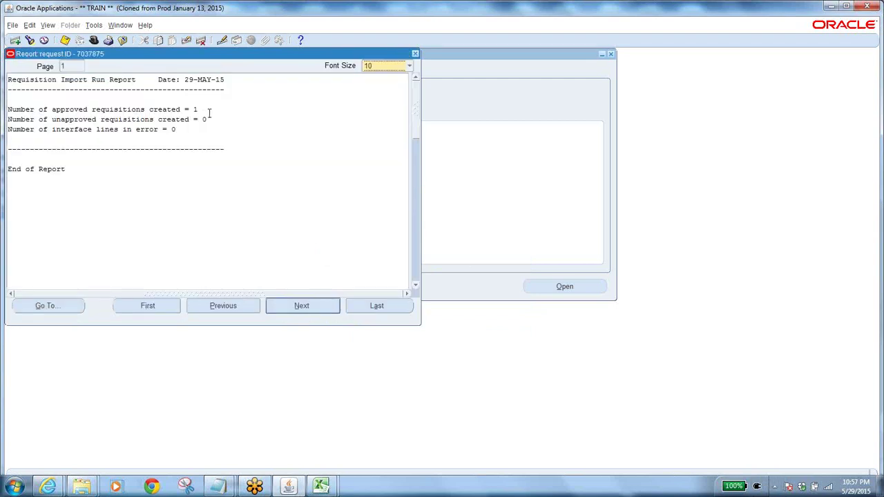
pyautogui.click(200, 111)
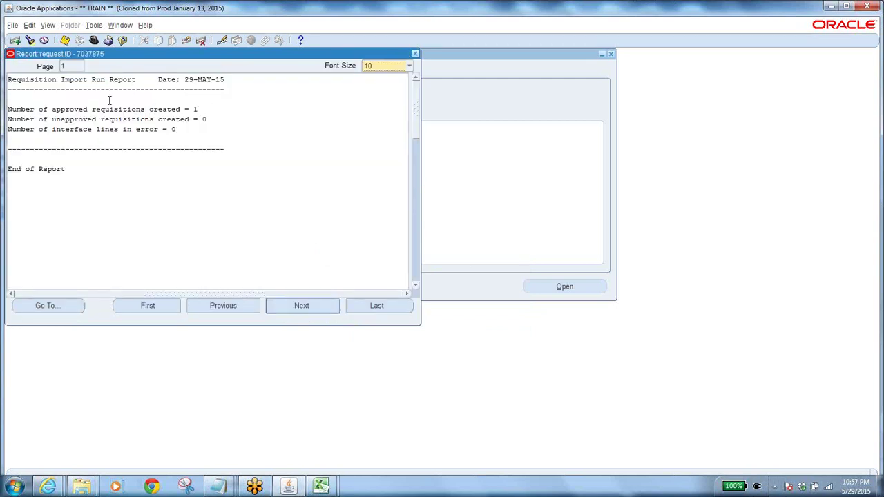
pyautogui.click(415, 54)
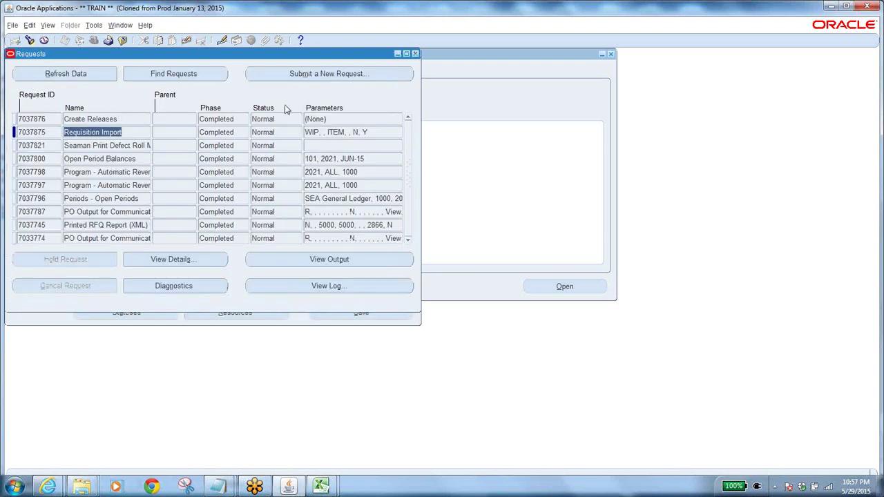
pyautogui.click(129, 132)
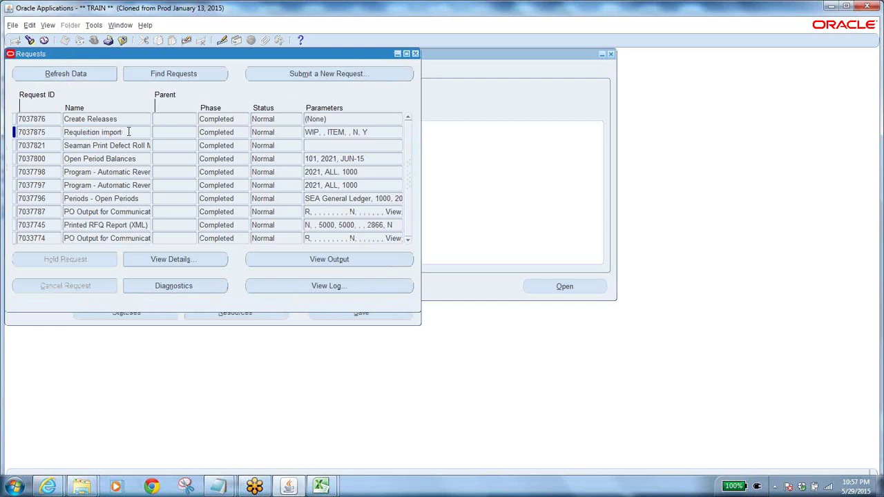
pyautogui.moveTo(129, 131); pyautogui.dragTo(53, 132)
pyautogui.click(131, 119)
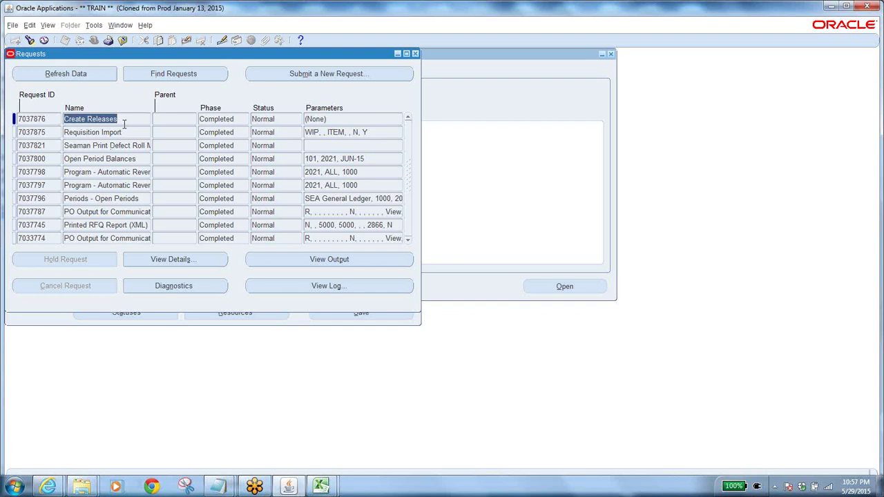
# Close the Requests and Move Transactions windows, collapse the function list and switch the responsibility to SEA Purchasing Super User.
pyautogui.click(123, 40)
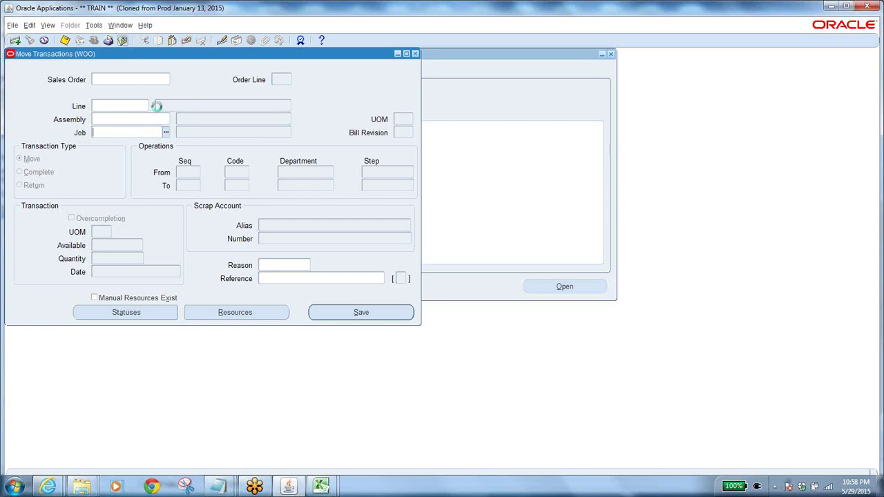
pyautogui.click(449, 287)
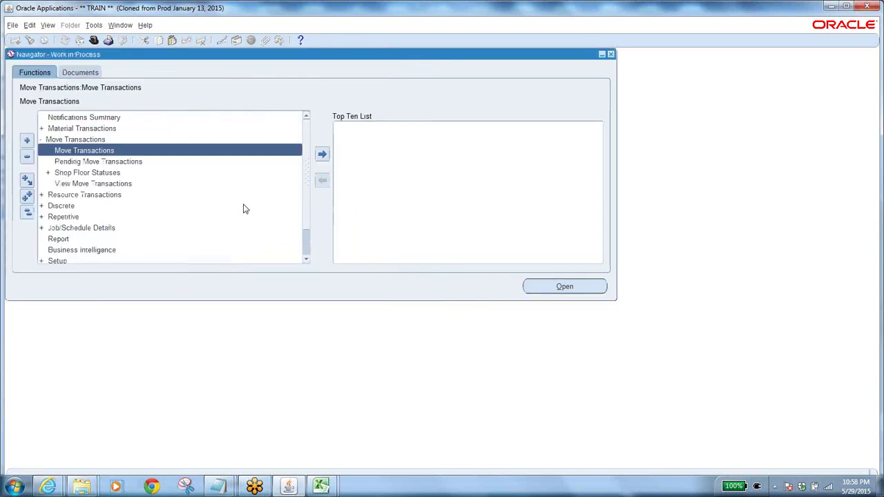
pyautogui.click(27, 212)
pyautogui.click(93, 40)
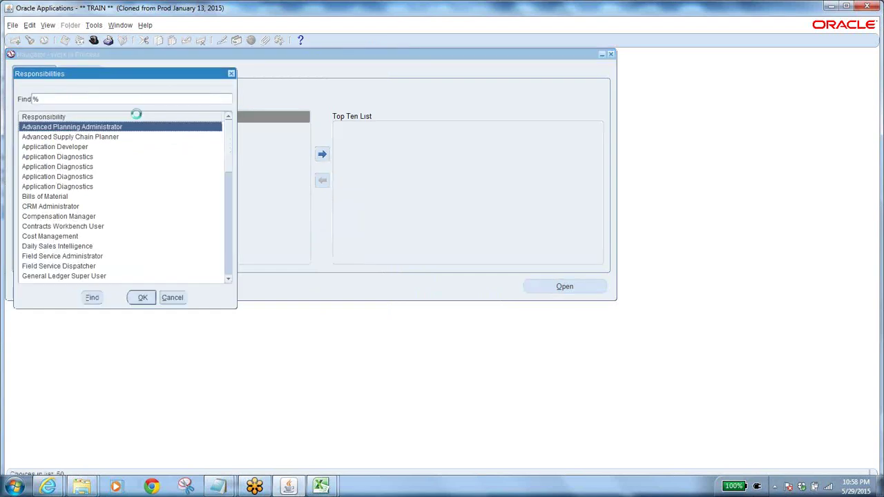
pyautogui.write('s')
pyautogui.click(94, 217)
pyautogui.click(143, 298)
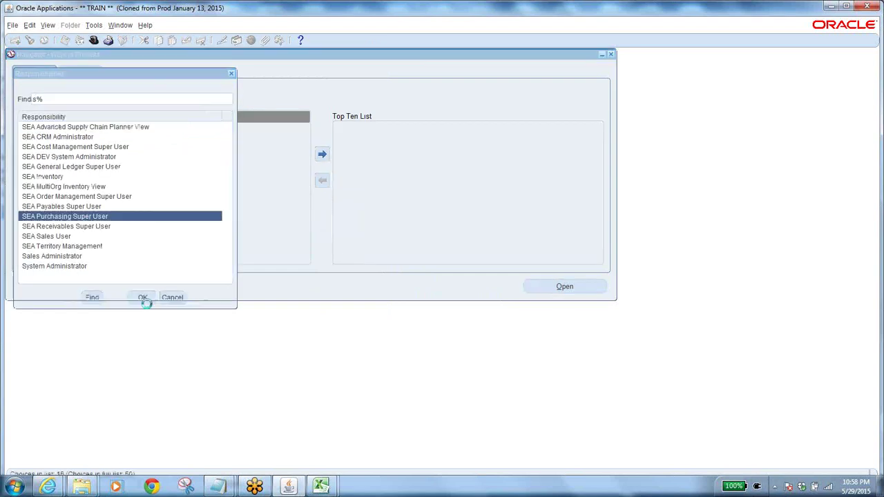
# Open the Requisition Summary and find requisition headers with the import source WIP.
pyautogui.doubleClick(70, 150)
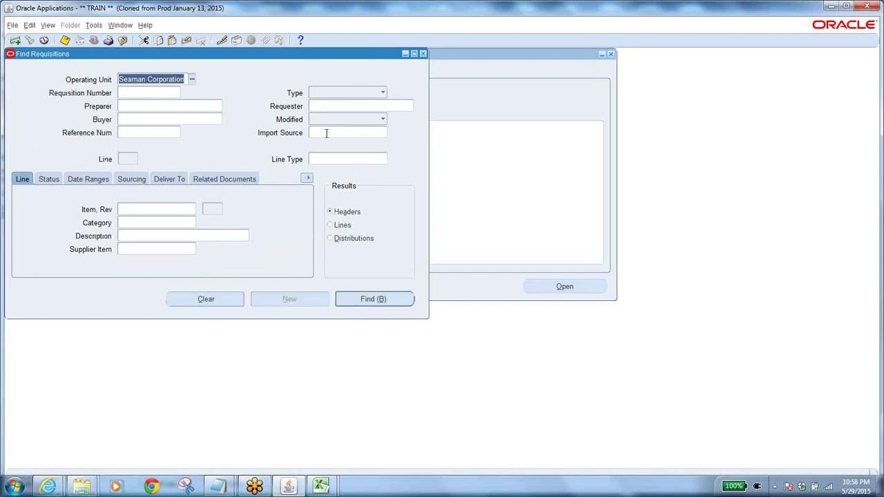
pyautogui.click(327, 132)
pyautogui.click(384, 133)
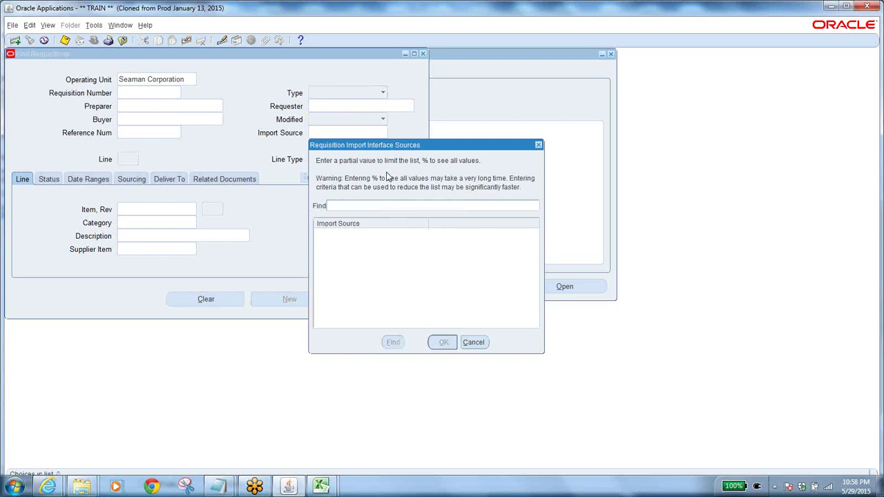
pyautogui.write('%')
pyautogui.press('Return')
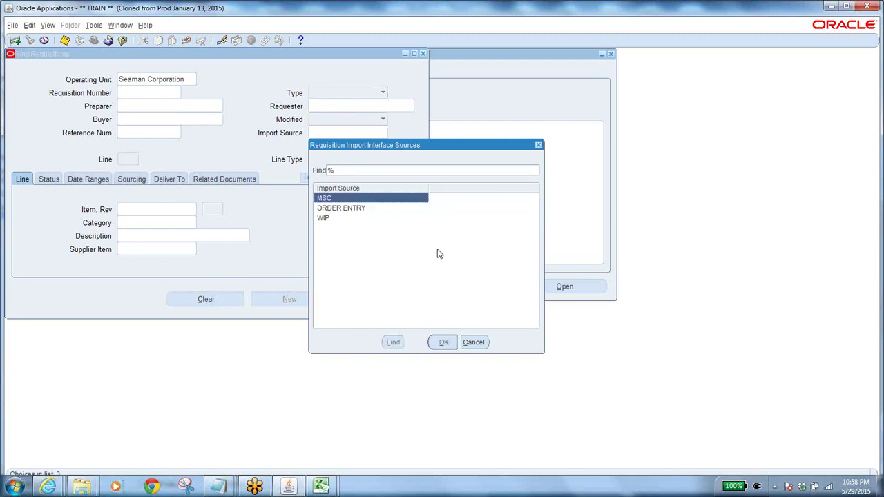
pyautogui.click(334, 218)
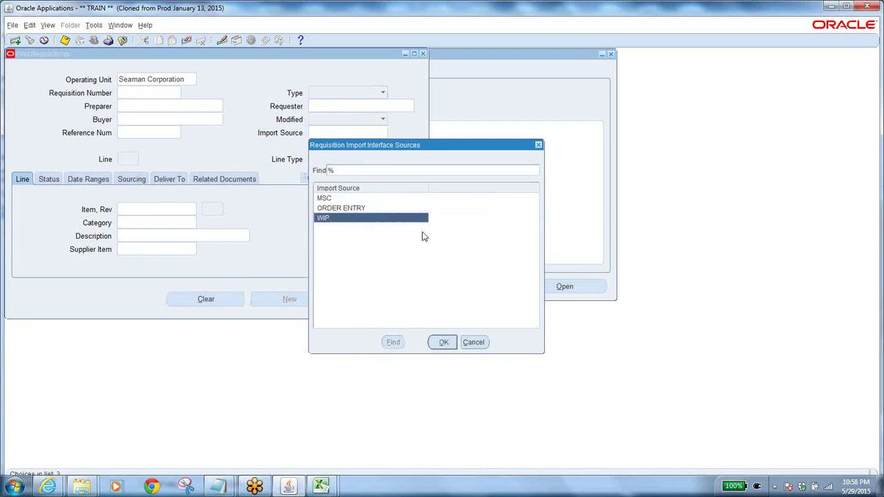
pyautogui.click(441, 342)
pyautogui.click(369, 302)
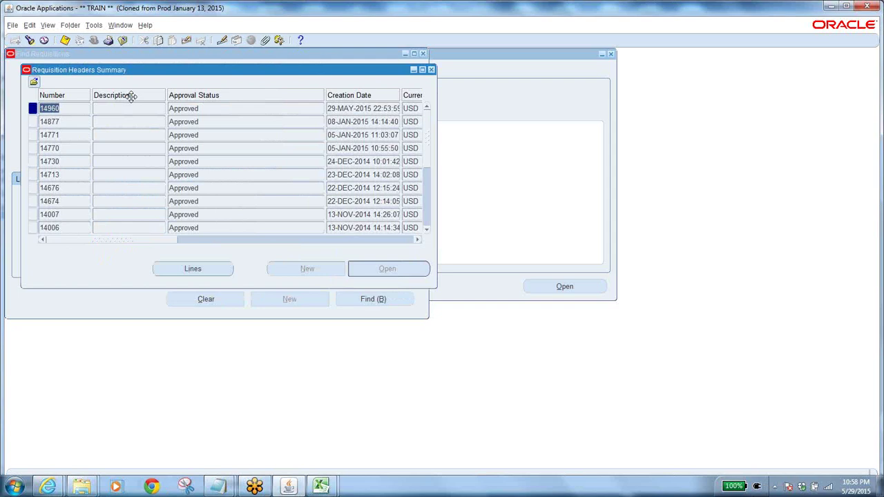
# Examine the creation date, number and approval status of the newest WIP requisition.
pyautogui.click(358, 108)
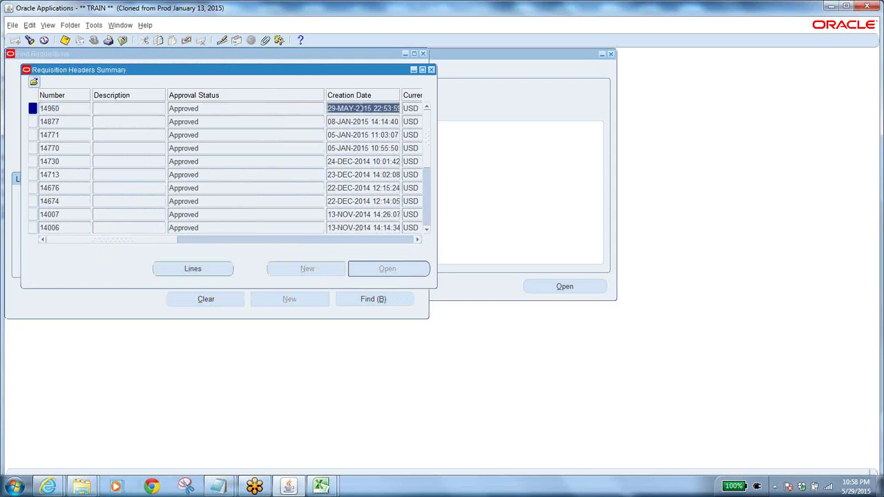
pyautogui.click(72, 109)
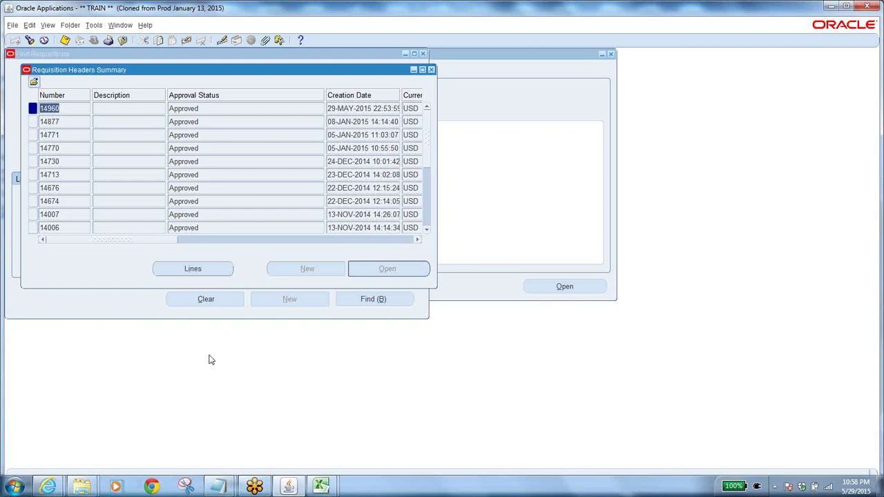
pyautogui.click(209, 109)
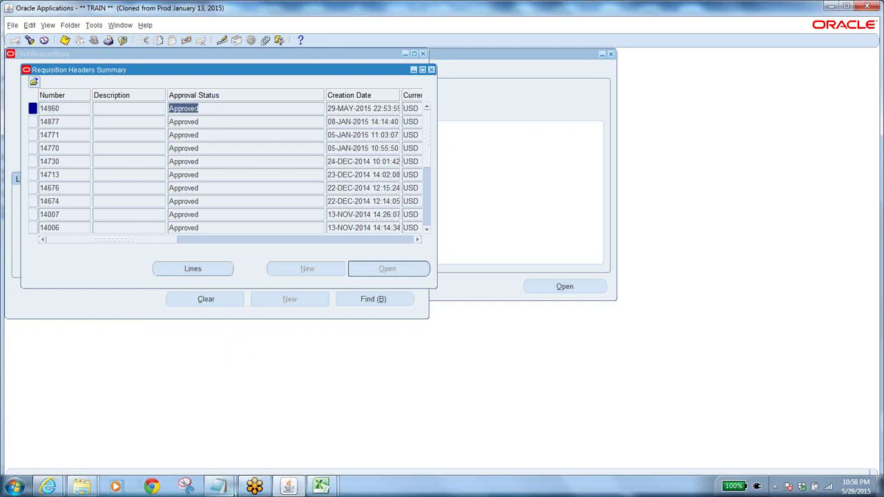
# Switch to the Notepad notes, record "PR 14960" beside job 14638, and return to Oracle Applications.
pyautogui.moveTo(219, 487)
pyautogui.click(286, 426)
pyautogui.click(83, 214)
pyautogui.write('PR 14960')
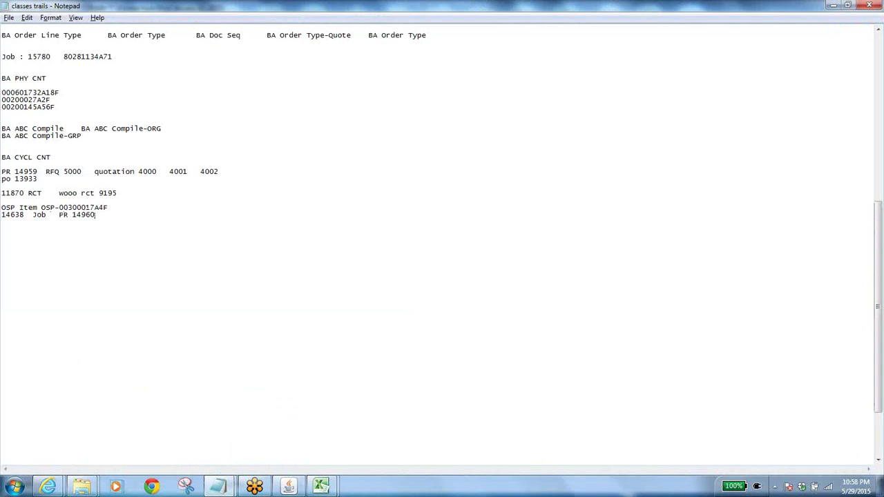
pyautogui.hotkey('alt', 'Tab')
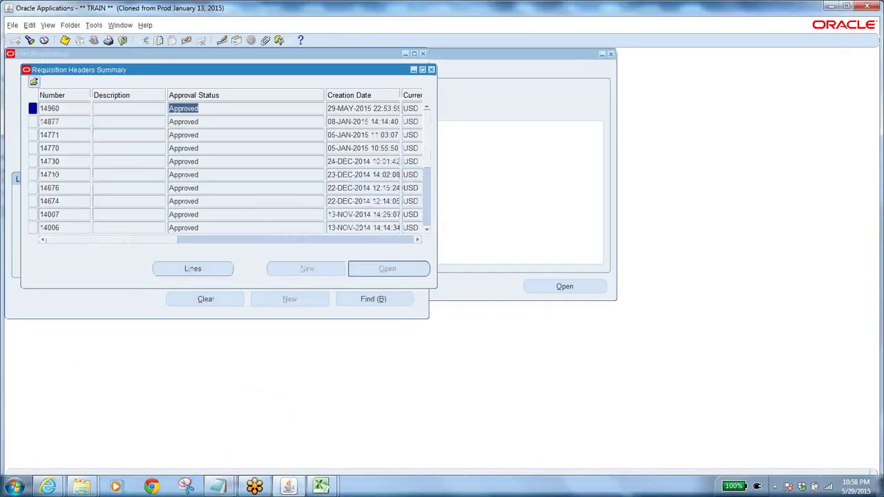
# Close the requisition windows, open AutoCreate, clear the default search criteria and find the lines of requisition 14960.
pyautogui.click(123, 41)
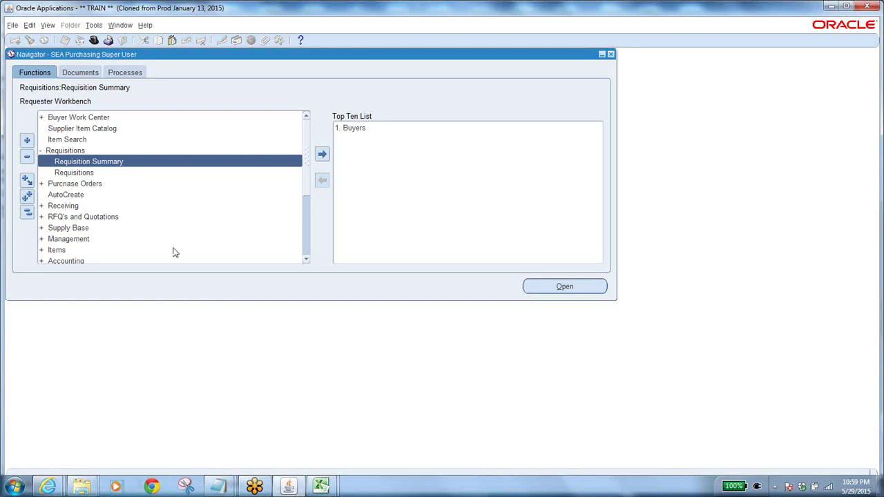
pyautogui.doubleClick(89, 185)
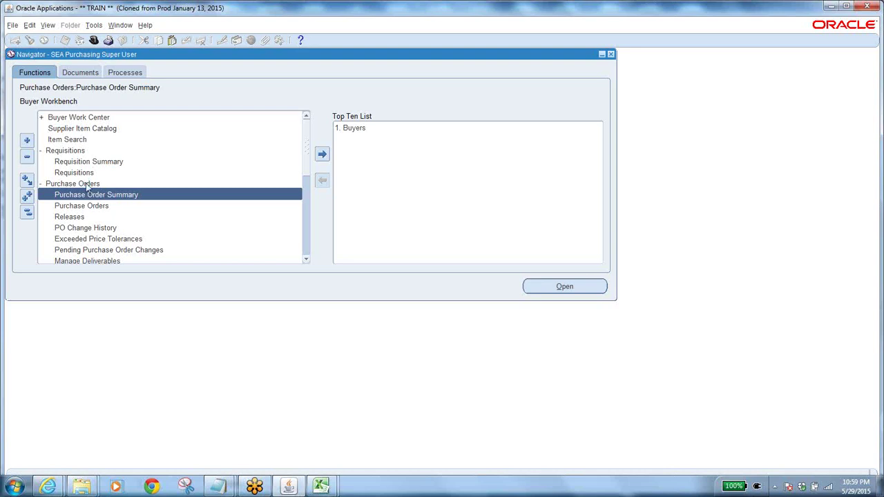
pyautogui.click(27, 212)
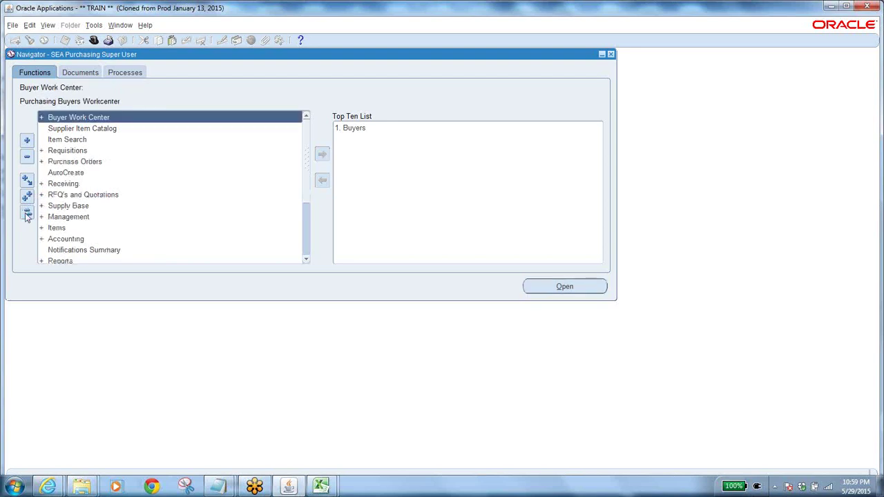
pyautogui.doubleClick(73, 172)
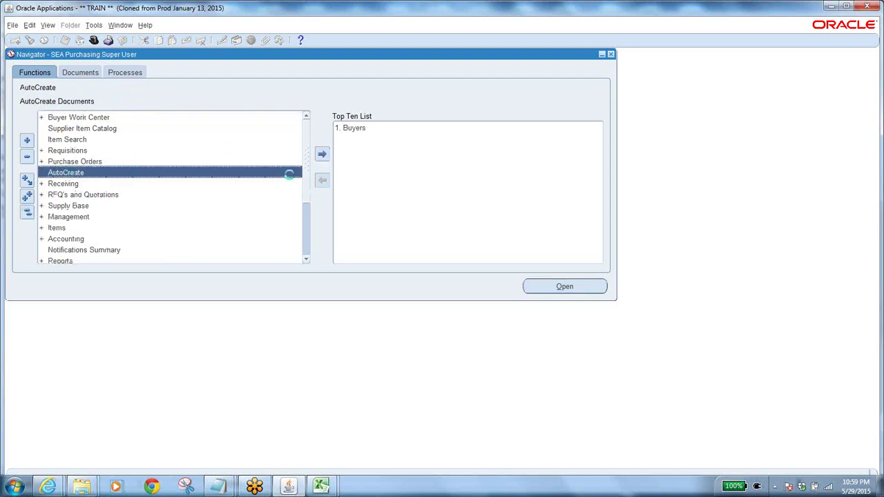
pyautogui.click(236, 324)
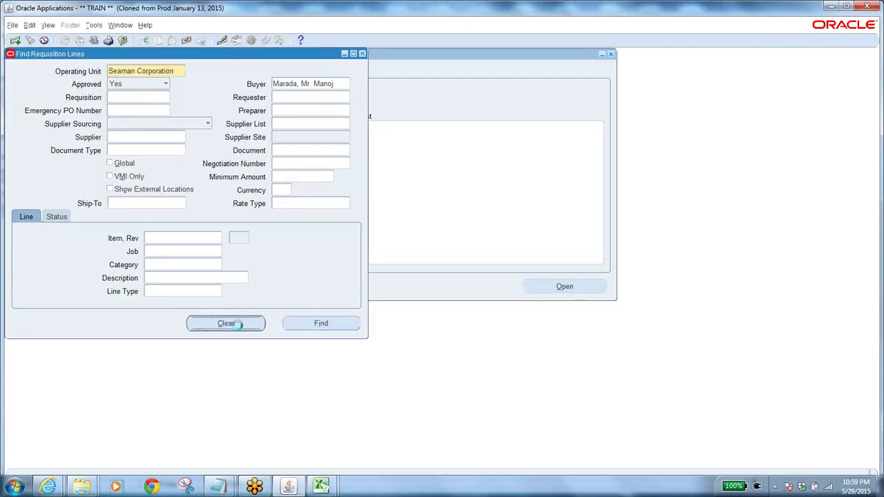
pyautogui.click(132, 100)
pyautogui.write('14960')
pyautogui.press('Tab')
pyautogui.click(330, 325)
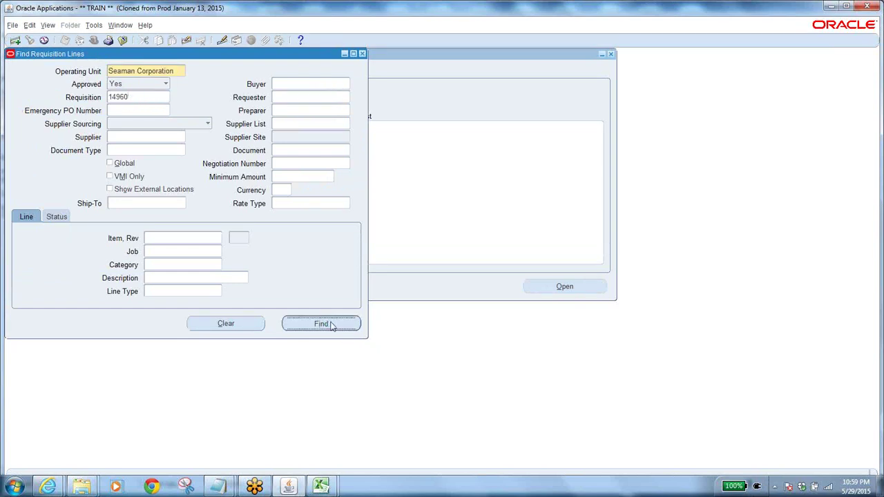
# Select the line of requisition 14960, start automatic creation of a standard PO and cancel the new document.
pyautogui.click(15, 123)
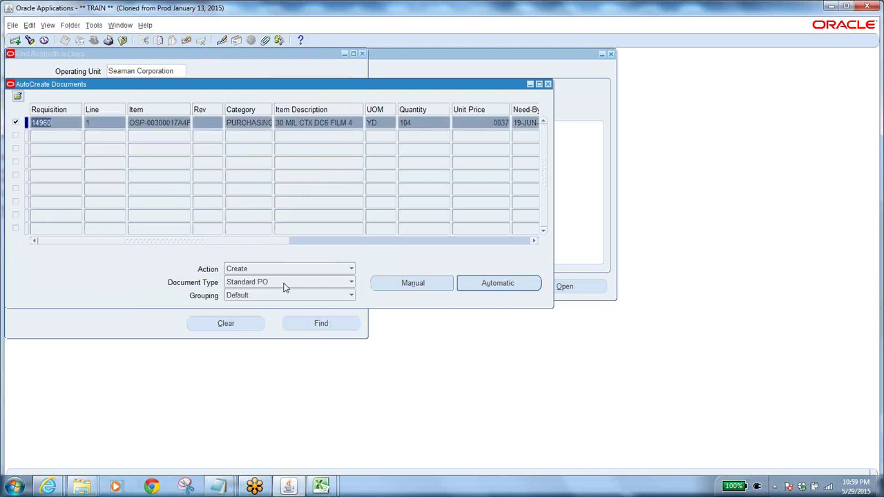
pyautogui.click(518, 288)
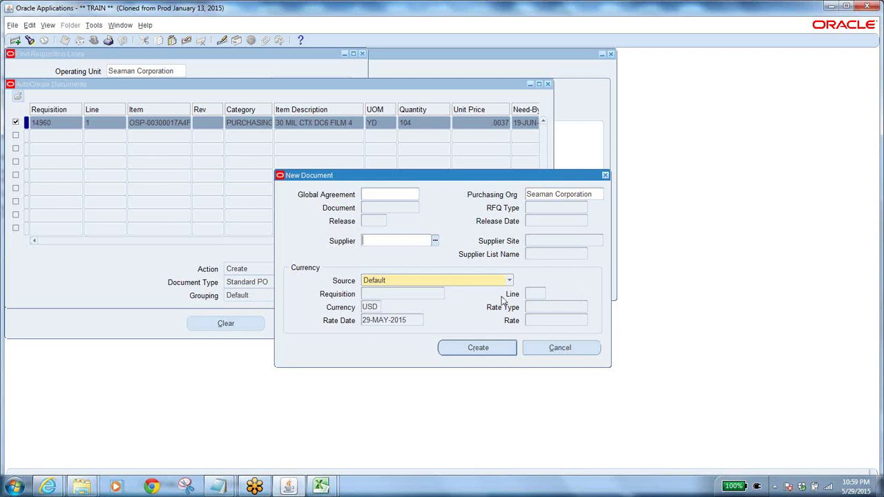
pyautogui.click(558, 348)
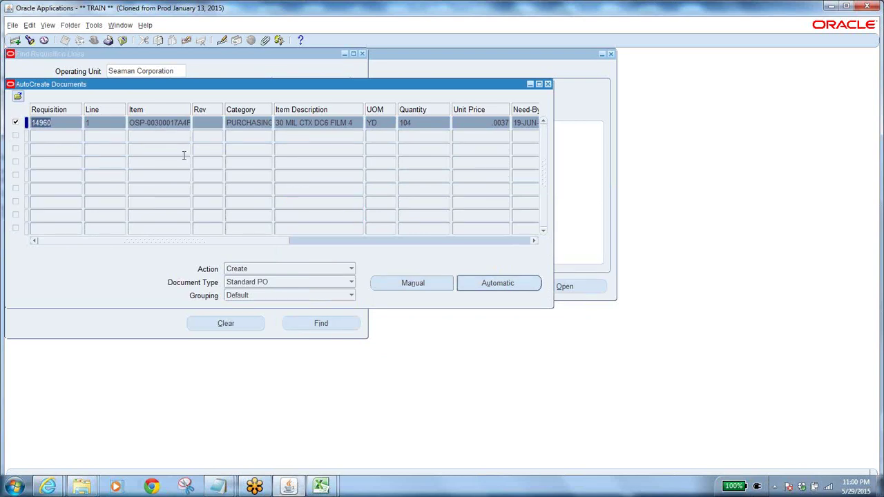
# Close the AutoCreate windows and expand the Purchase Orders functions in the Navigator.
pyautogui.click(123, 41)
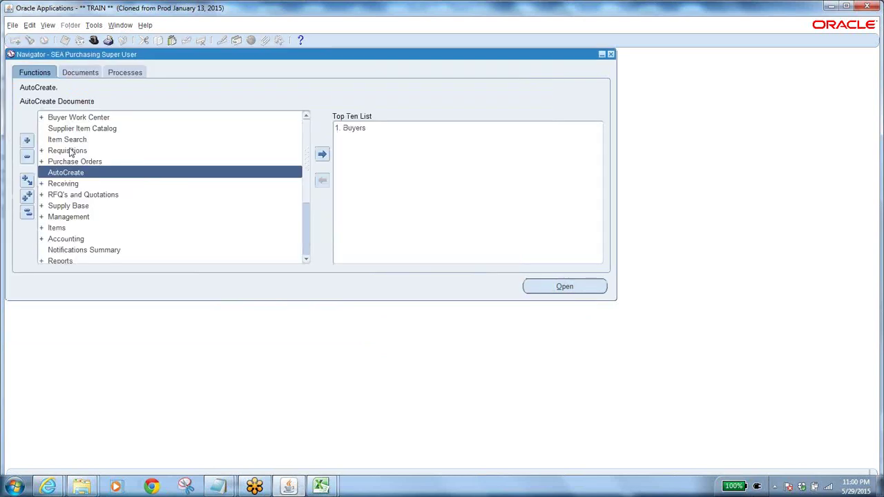
pyautogui.click(25, 216)
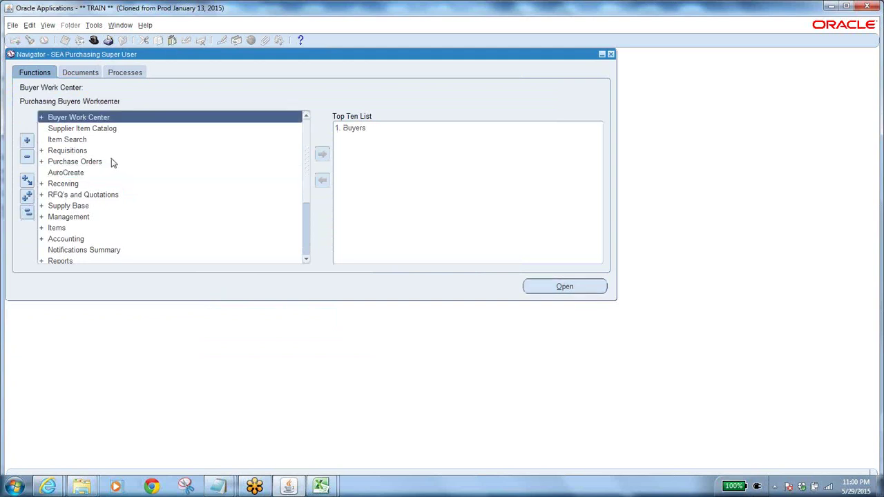
pyautogui.doubleClick(74, 161)
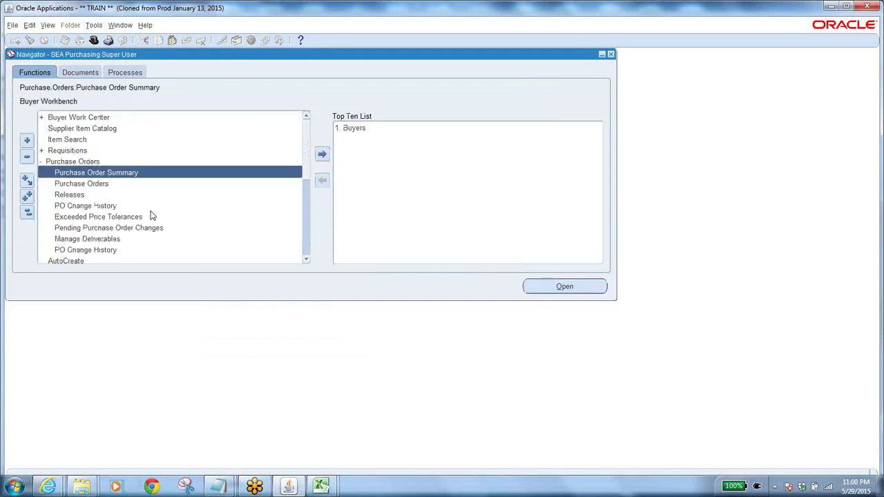
pyautogui.click(96, 195)
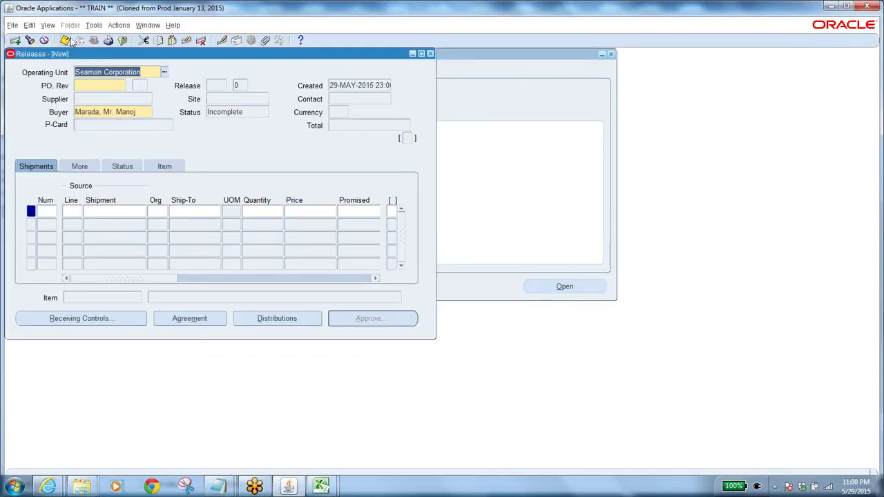
pyautogui.click(52, 26)
pyautogui.click(50, 66)
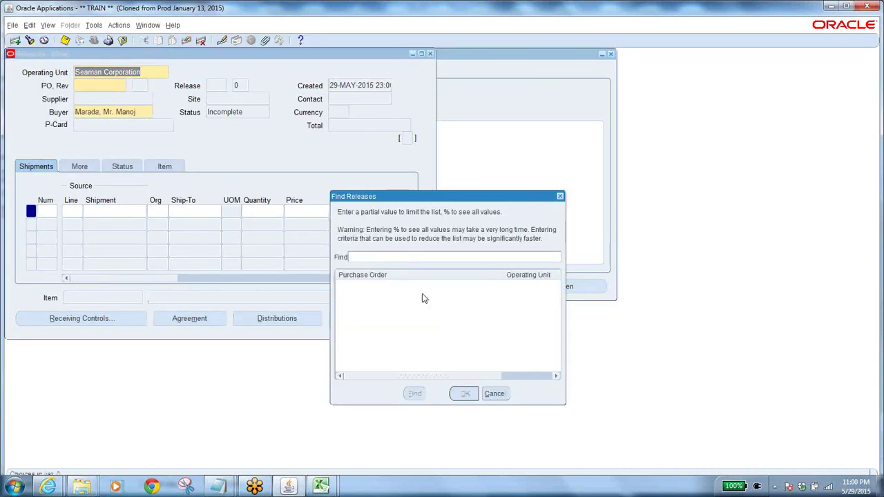
pyautogui.click(495, 394)
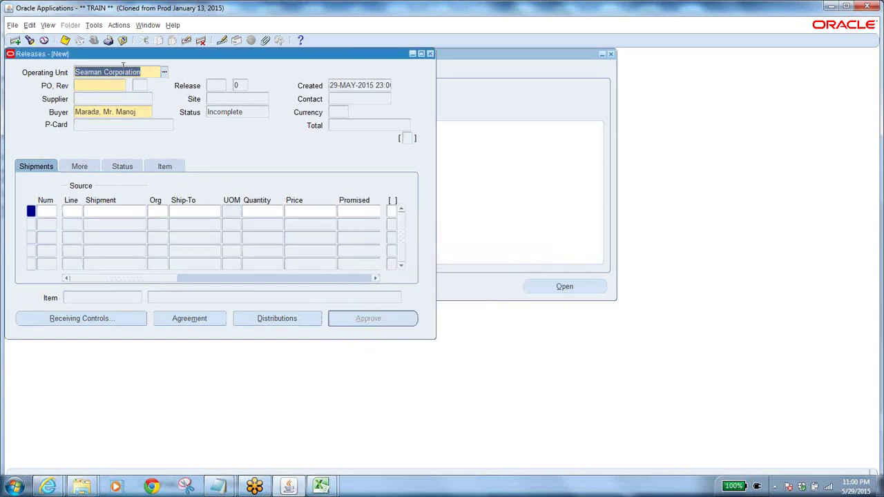
pyautogui.click(122, 41)
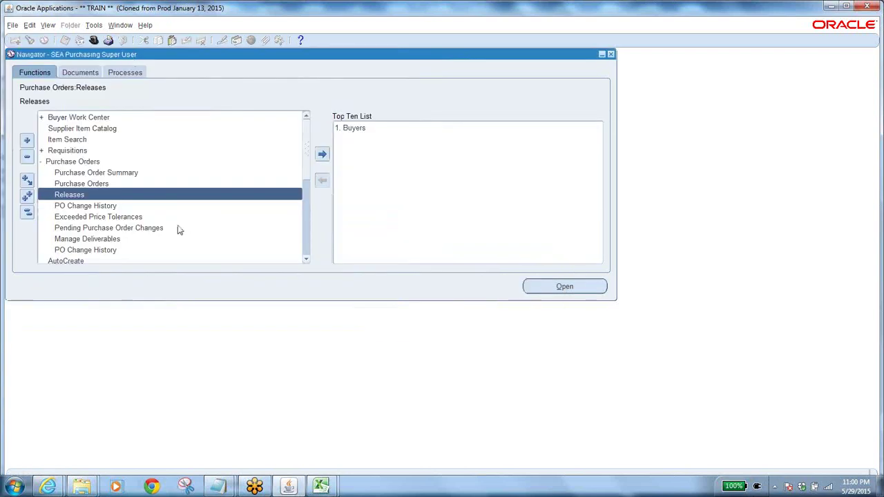
# Open the Purchase Order Summary and search for purchase order distributions related to requisition 14960.
pyautogui.click(84, 173)
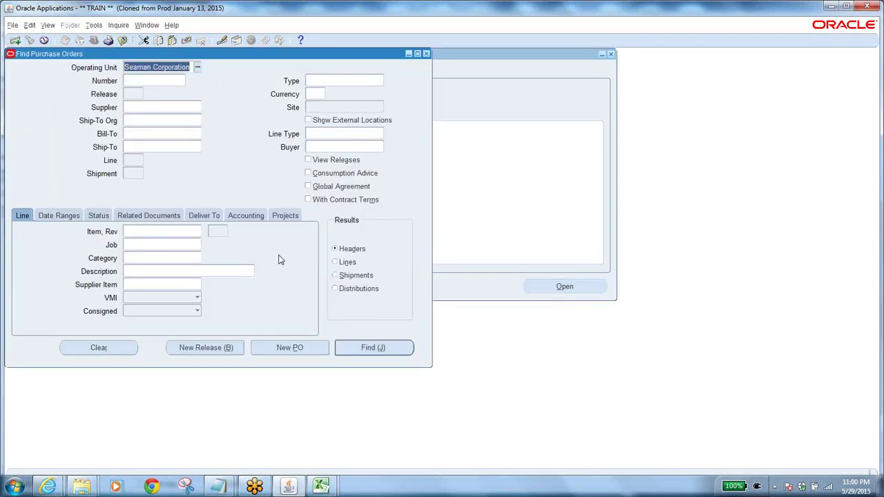
pyautogui.click(145, 217)
pyautogui.click(126, 287)
pyautogui.write('14960')
pyautogui.press('Tab')
pyautogui.click(375, 348)
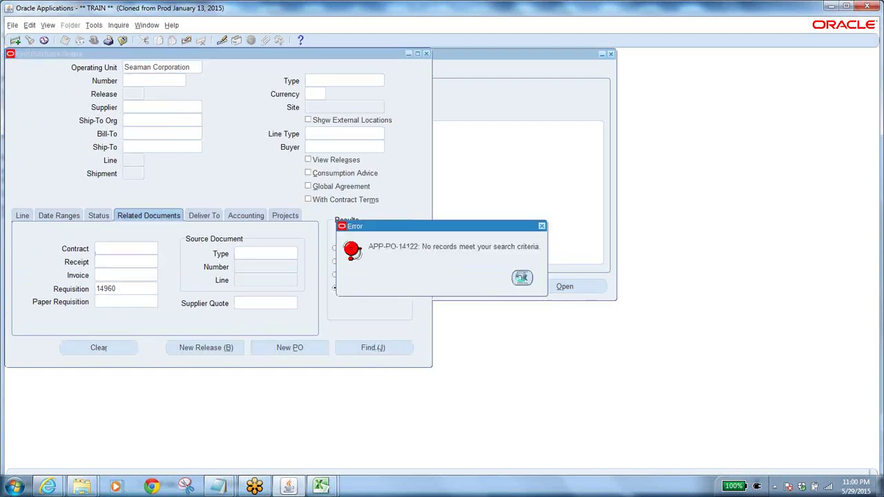
pyautogui.click(523, 279)
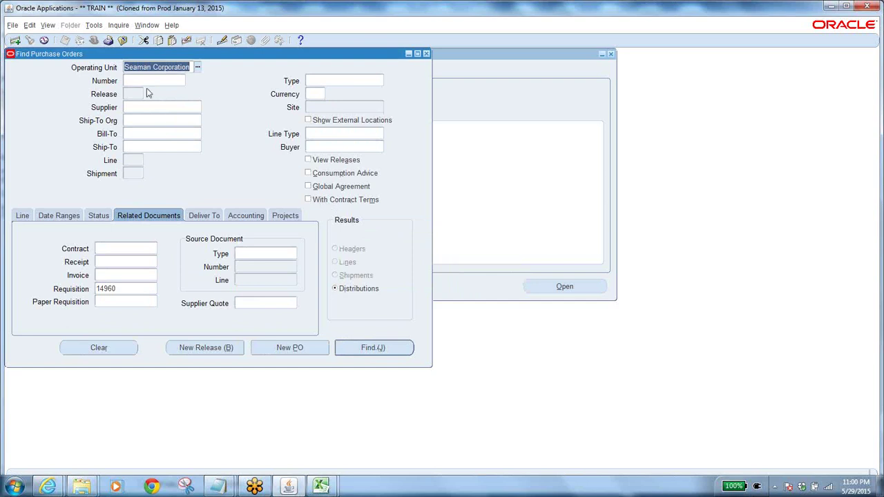
# Reopen the Purchase Order Summary search form and repeat the related-documents search for requisition 14960.
pyautogui.click(122, 40)
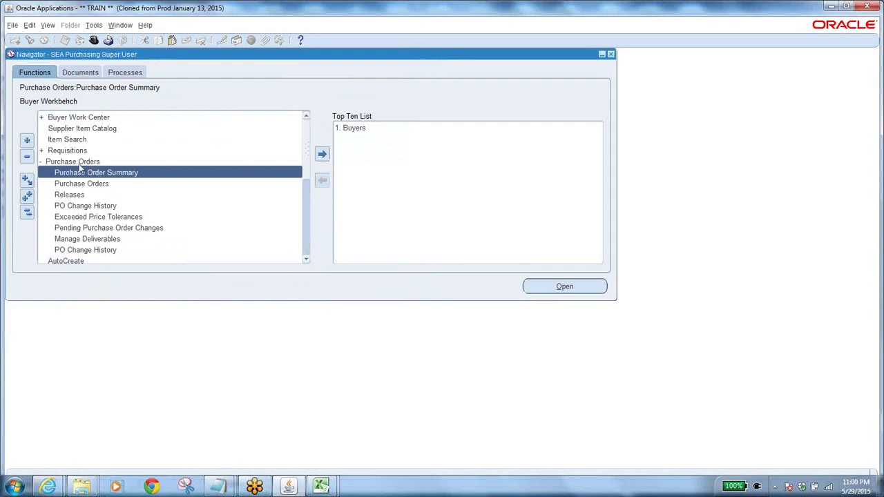
pyautogui.doubleClick(108, 173)
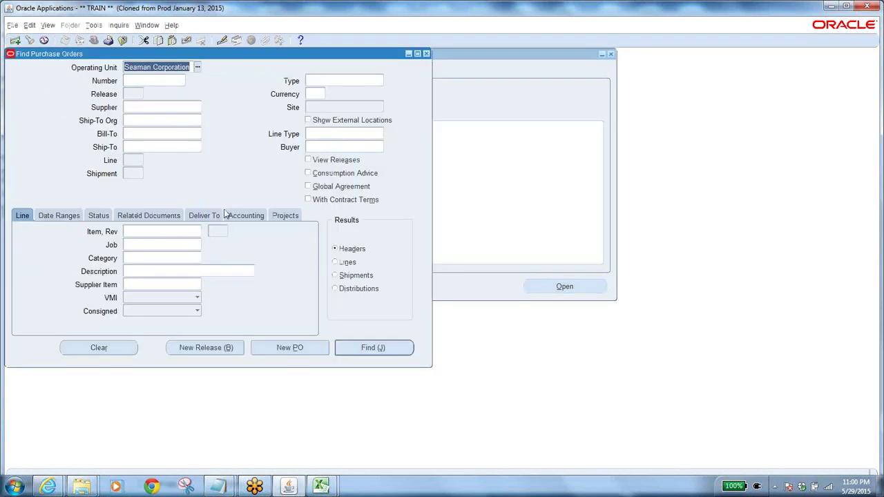
pyautogui.click(148, 216)
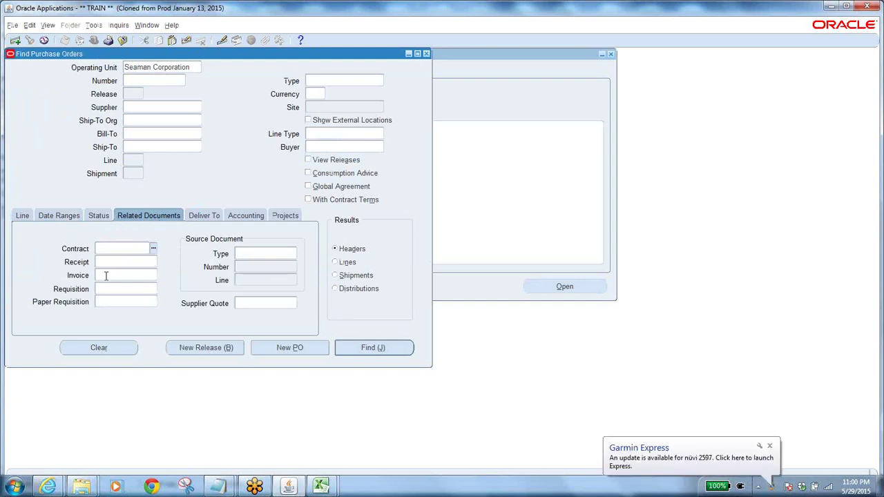
pyautogui.click(105, 288)
pyautogui.write('14960')
pyautogui.press('Tab')
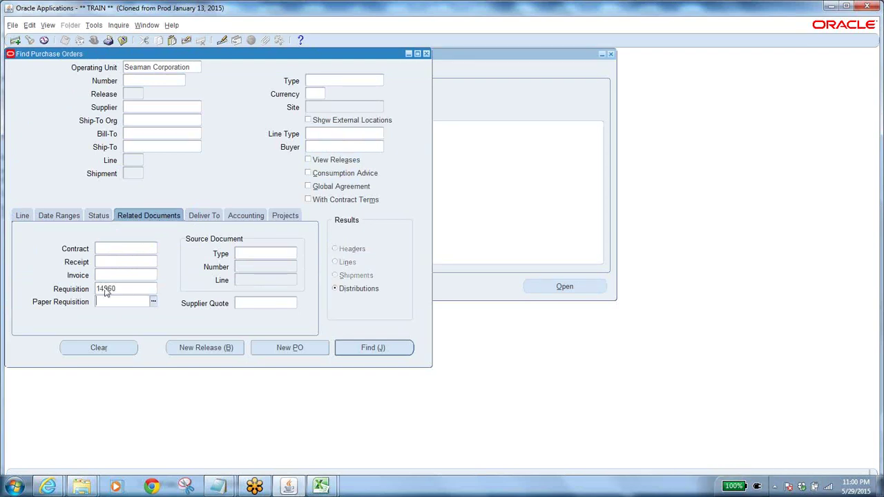
pyautogui.click(364, 351)
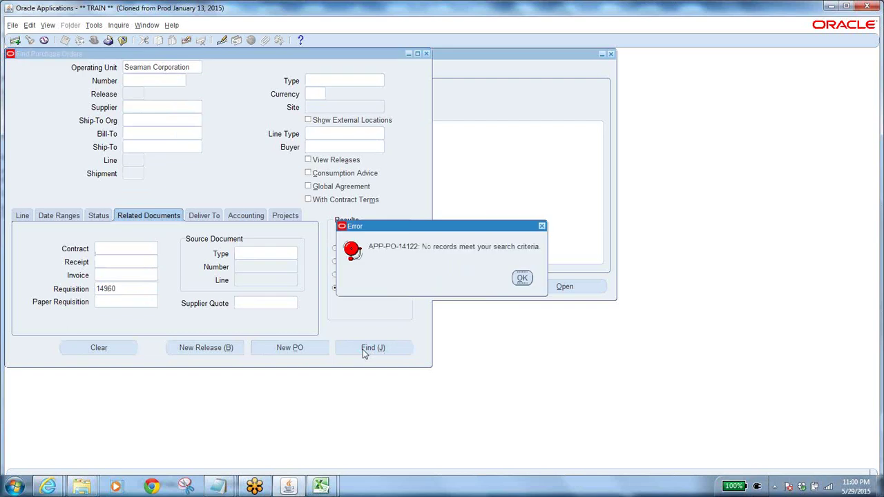
pyautogui.click(522, 279)
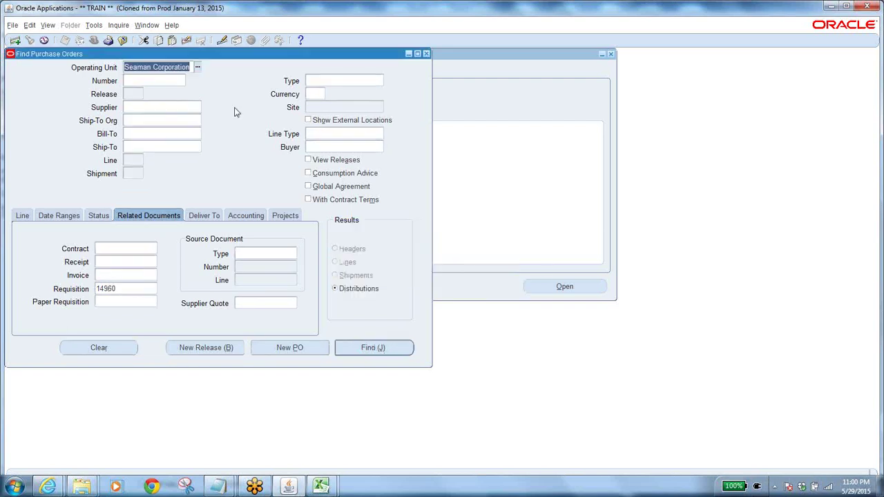
# Close the purchase order search, copy item OSP-00300017A4F from the "classes trails" Notepad notes and return to Oracle Applications.
pyautogui.click(123, 40)
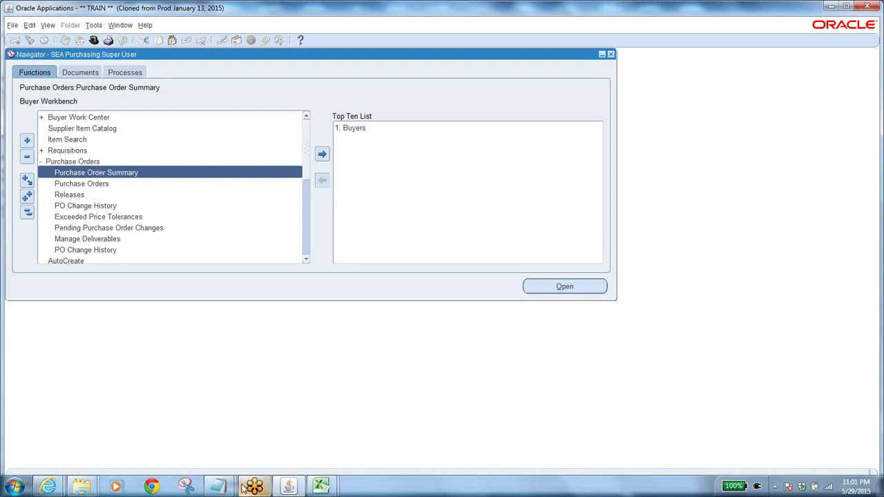
pyautogui.moveTo(217, 487)
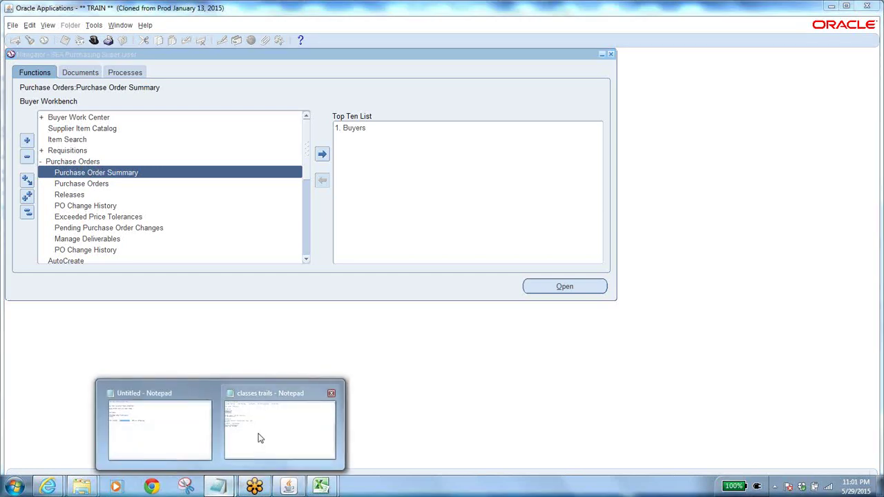
pyautogui.click(258, 435)
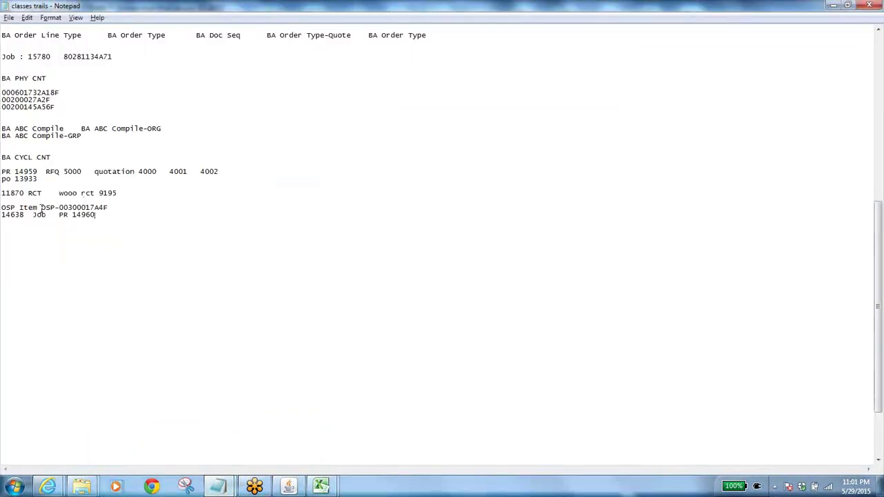
pyautogui.moveTo(41, 207); pyautogui.dragTo(105, 206)
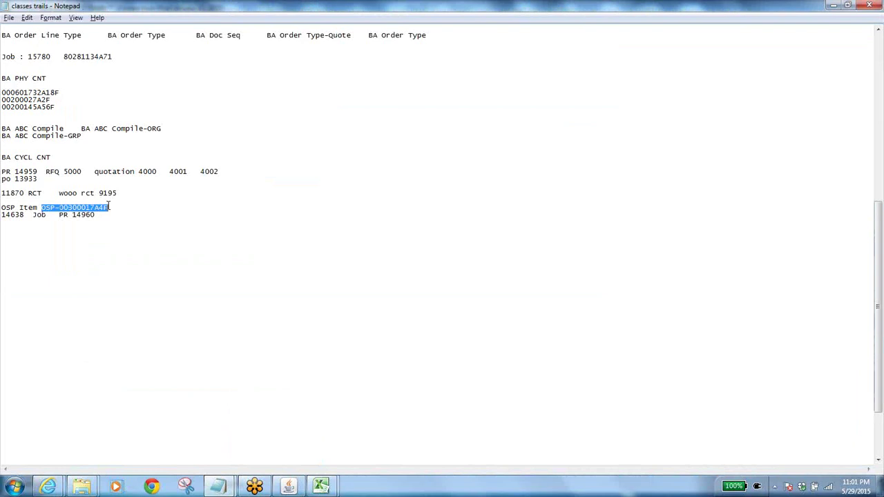
pyautogui.hotkey('alt', 'Tab')
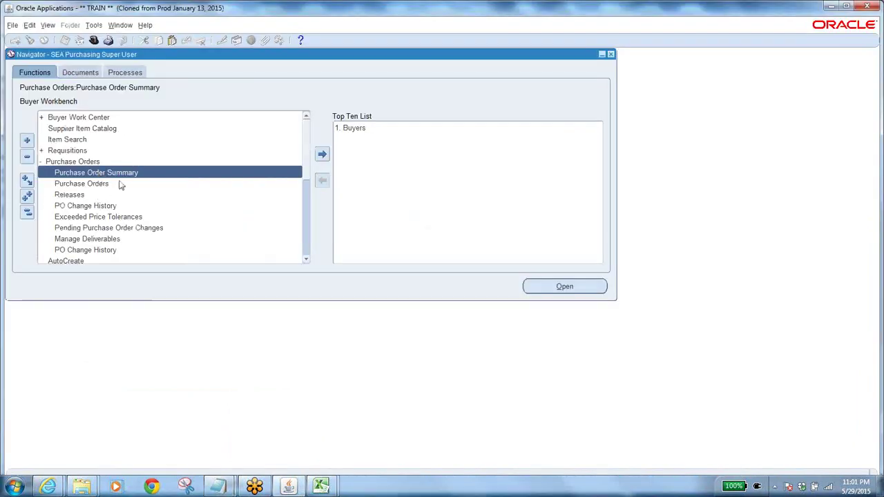
pyautogui.click(69, 194)
pyautogui.doubleClick(69, 195)
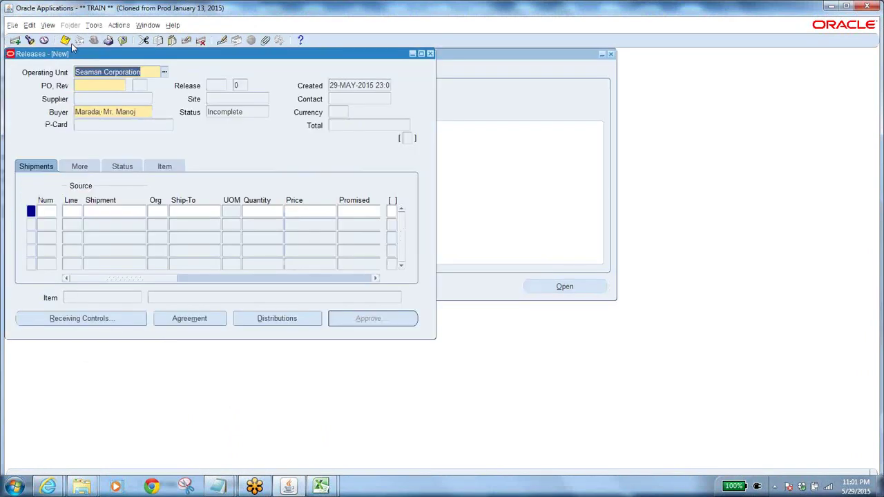
pyautogui.click(48, 25)
pyautogui.click(49, 62)
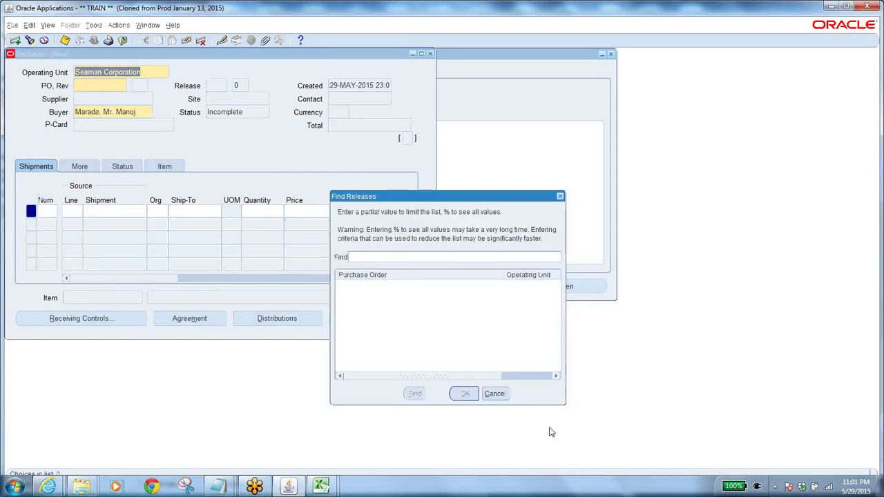
pyautogui.click(493, 394)
pyautogui.click(124, 41)
# Open the Purchase Order Summary search form and enter item OSP-00300017A4F as the line criterion.
pyautogui.click(107, 174)
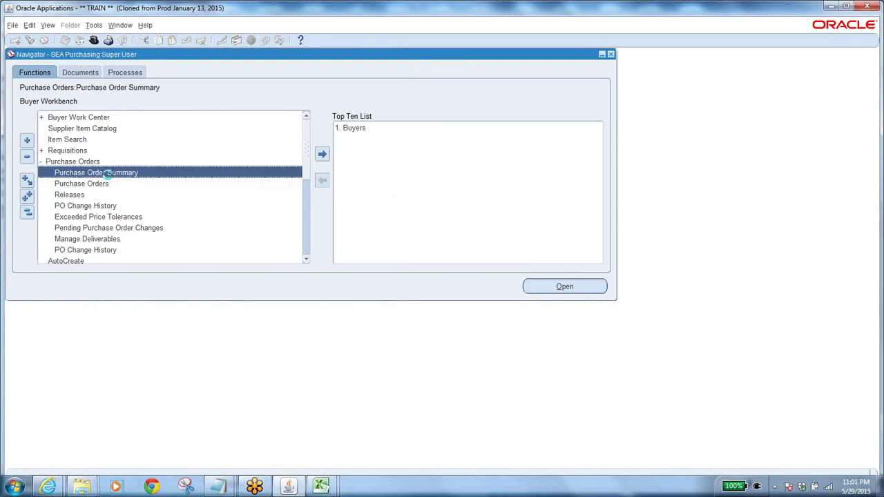
pyautogui.click(124, 348)
pyautogui.click(151, 232)
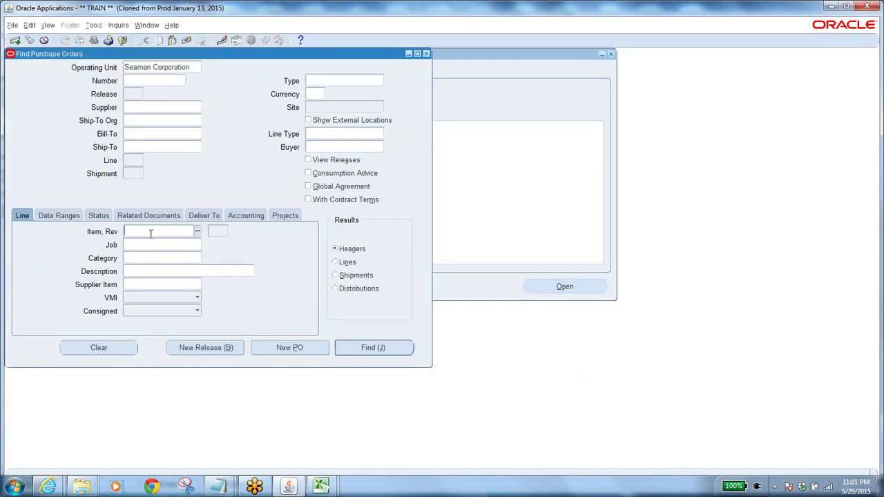
pyautogui.write('OSP-00300017A4F')
pyautogui.press('Tab')
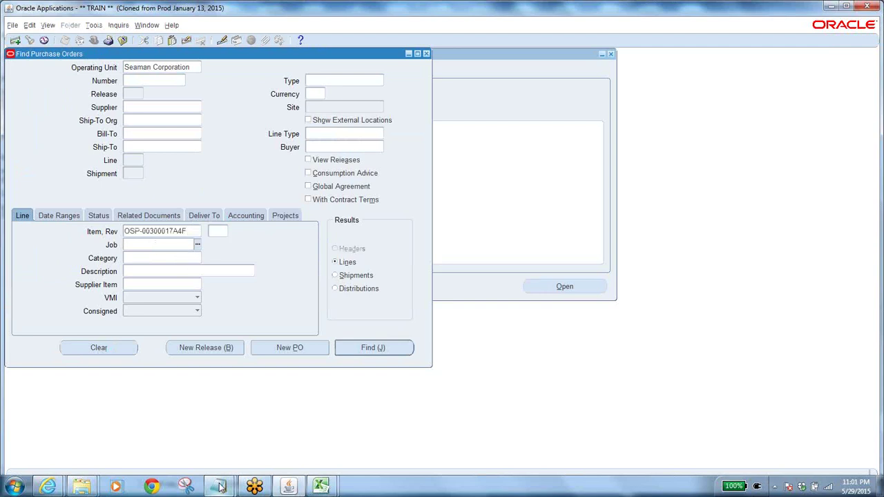
# Copy job number 14638 from the Notepad notes, try it as the job criterion in Oracle Applications, and close the search form.
pyautogui.moveTo(218, 486)
pyautogui.click(263, 423)
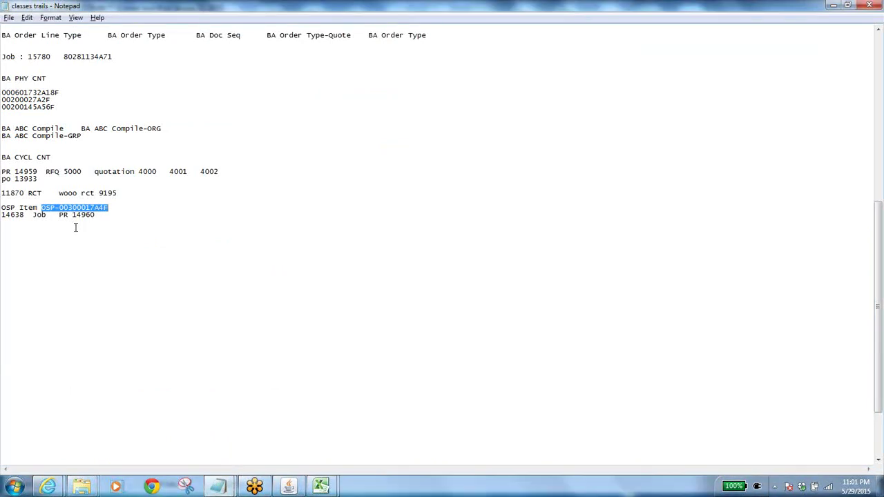
pyautogui.moveTo(24, 214); pyautogui.dragTo(2, 215)
pyautogui.hotkey('ctrl', 'c')
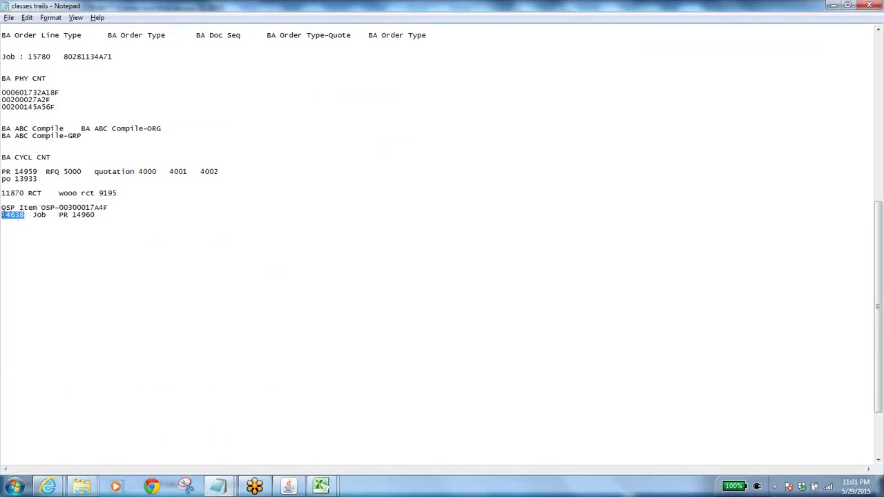
pyautogui.hotkey('alt', 'Tab')
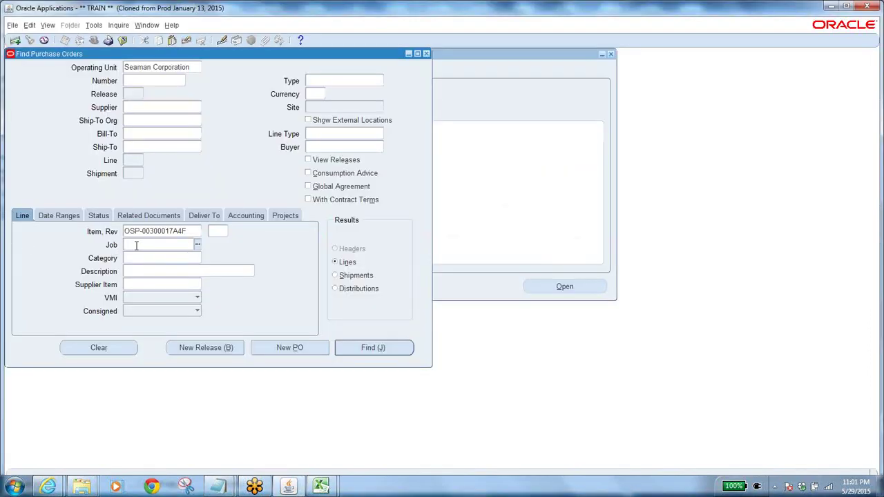
pyautogui.hotkey('ctrl', 'v')
pyautogui.press('Tab')
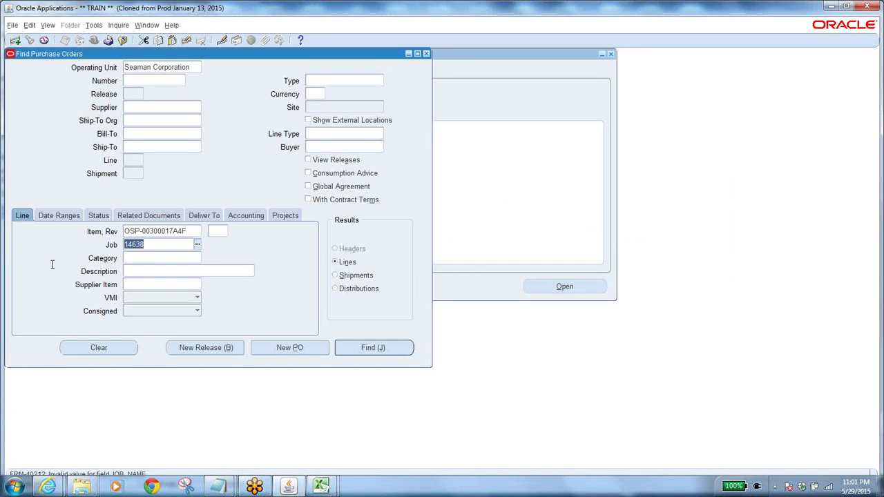
pyautogui.click(122, 41)
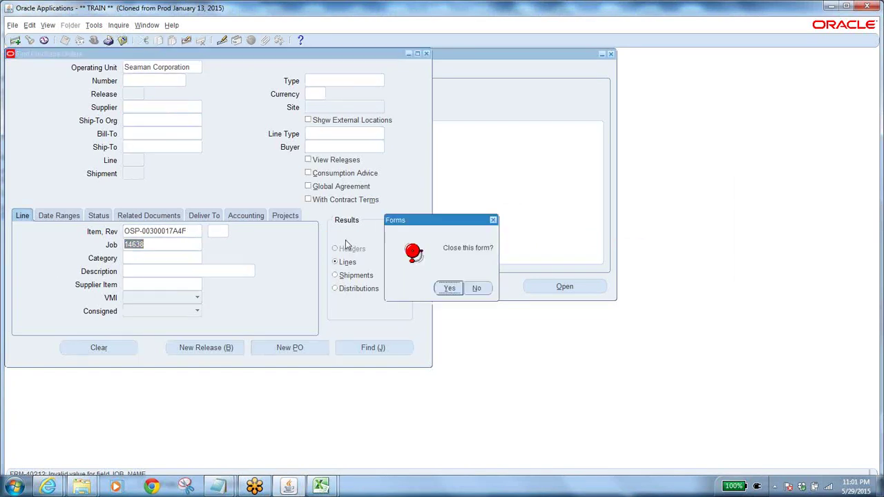
pyautogui.click(449, 288)
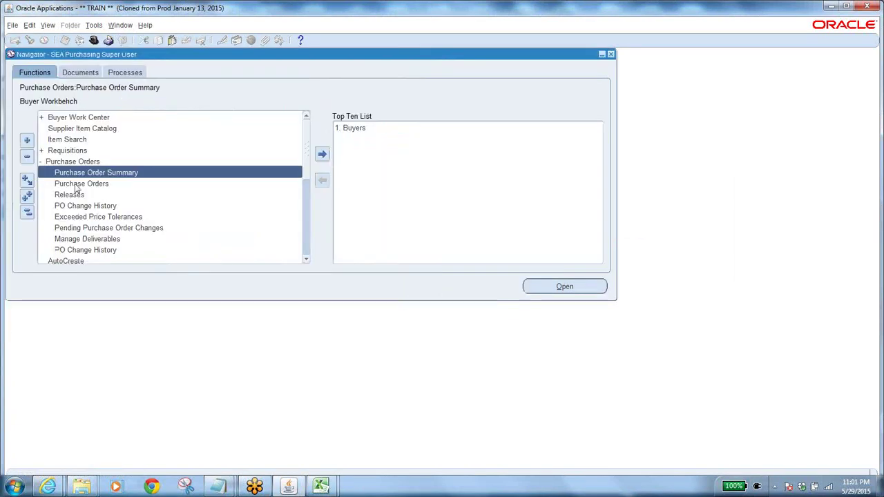
# Collapse the function list, open AutoCreate and clear the default criteria in the Find Requisition Lines form.
pyautogui.click(26, 212)
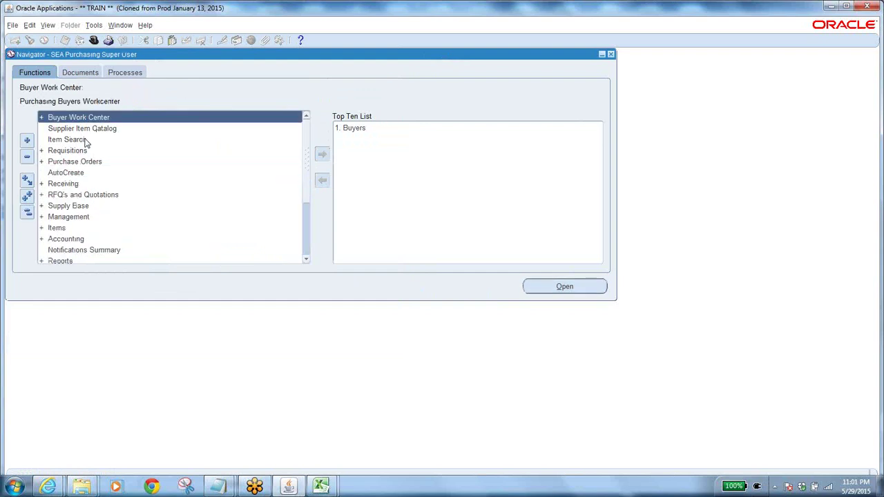
pyautogui.click(71, 173)
pyautogui.doubleClick(71, 172)
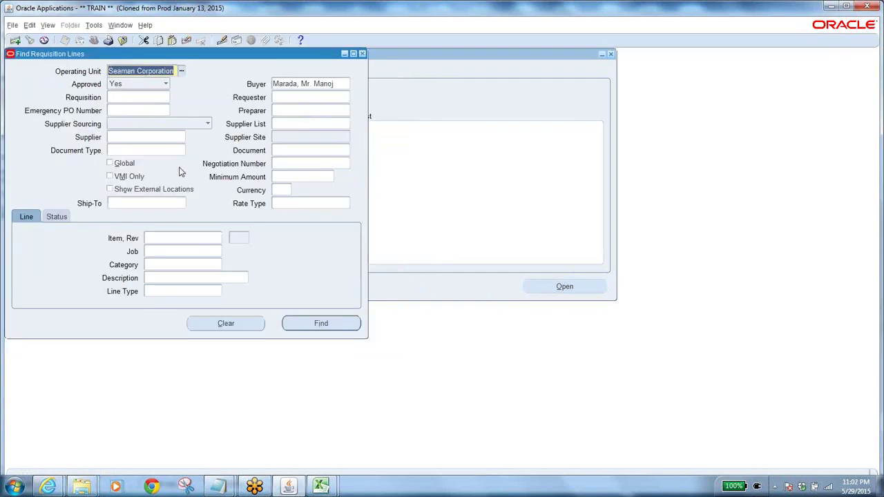
pyautogui.click(227, 323)
# Copy requisition number 14960 from the "classes trails" Notepad notes and return to Oracle Applications.
pyautogui.moveTo(218, 489)
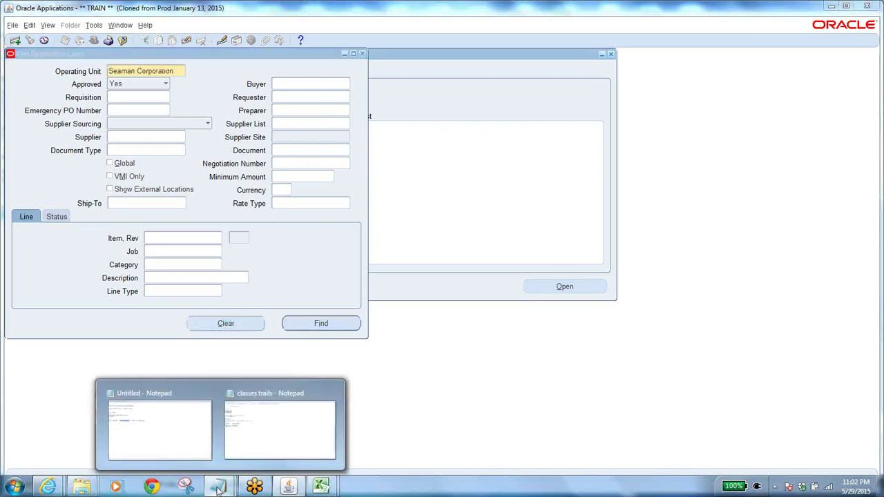
pyautogui.click(263, 417)
pyautogui.click(73, 216)
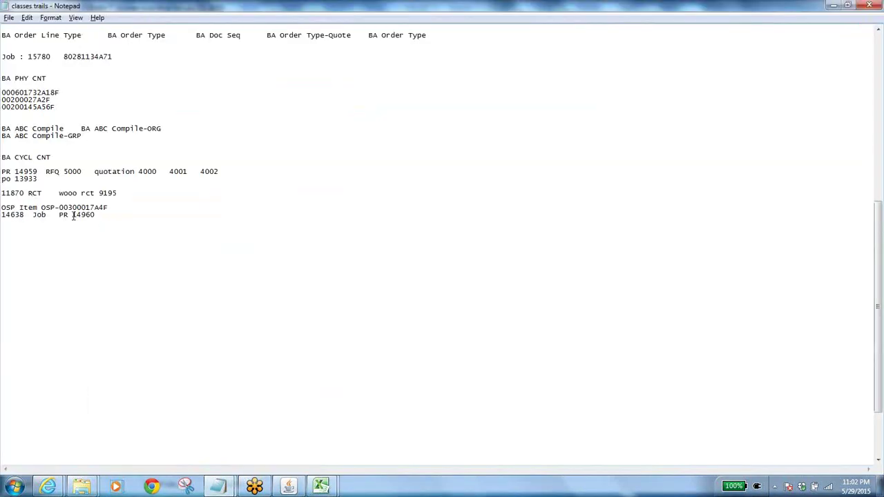
pyautogui.moveTo(80, 216); pyautogui.dragTo(96, 216)
pyautogui.hotkey('ctrl', 'c')
pyautogui.hotkey('alt', 'Tab')
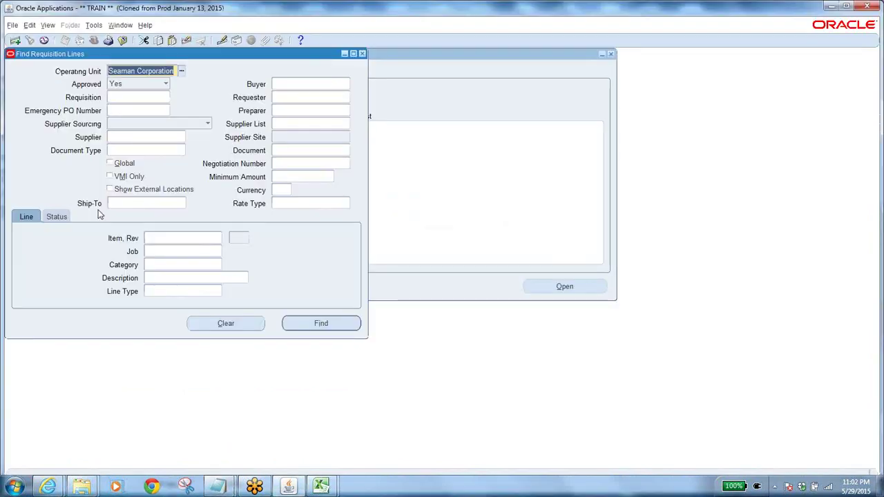
# Find the lines of requisition 14960, select line 1 and check its item and quantity.
pyautogui.click(124, 99)
pyautogui.hotkey('ctrl', 'v')
pyautogui.press('Tab')
pyautogui.click(340, 323)
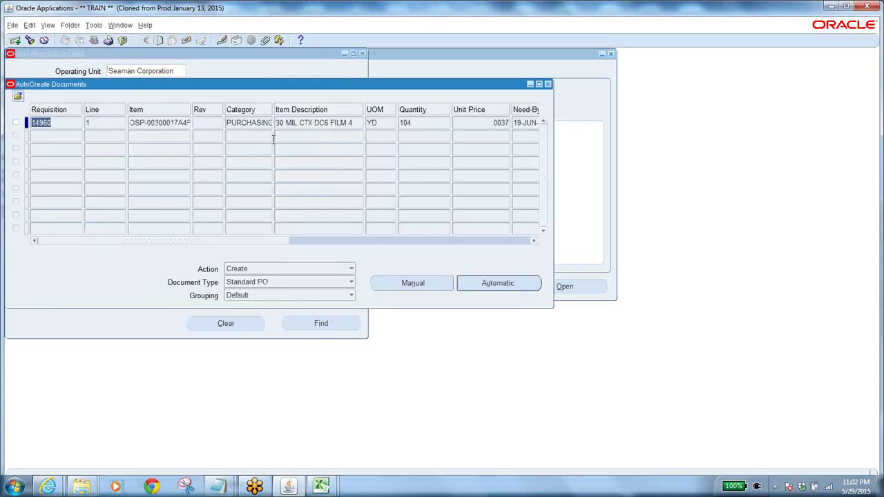
pyautogui.click(15, 122)
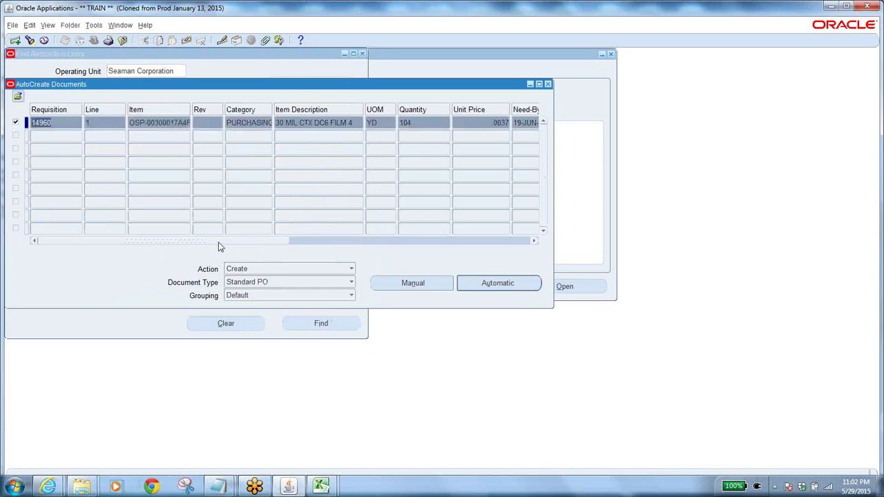
pyautogui.click(178, 124)
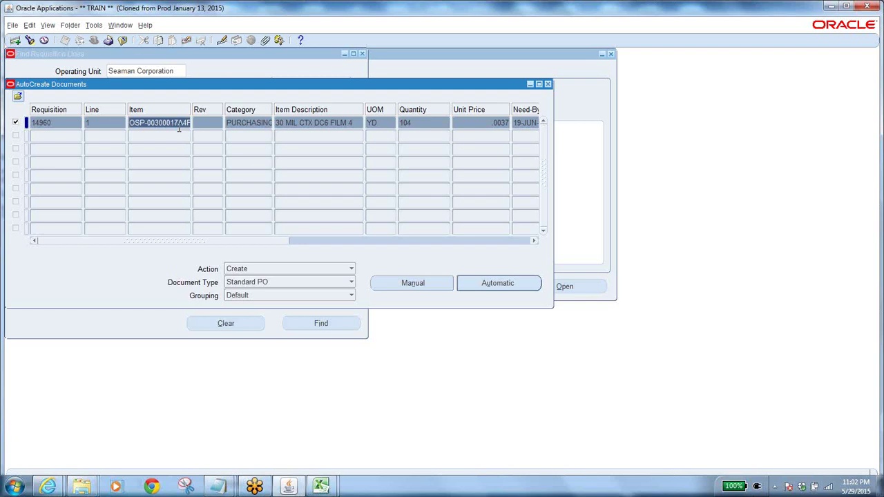
pyautogui.click(428, 121)
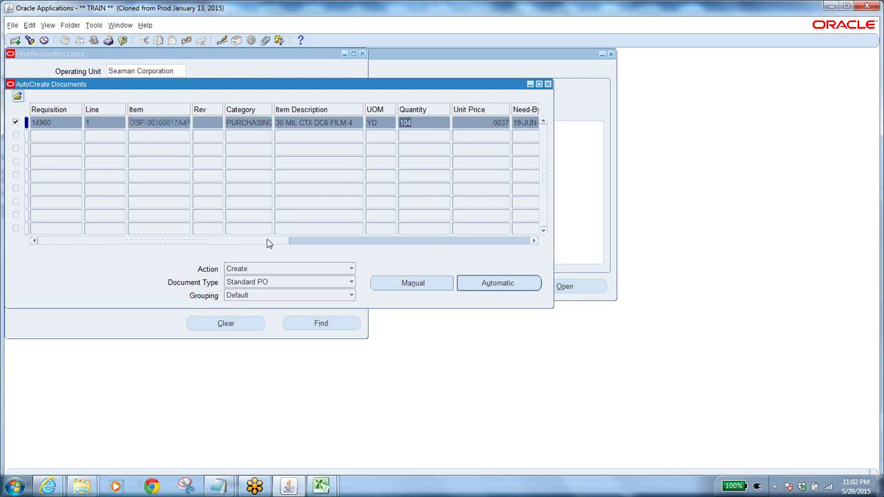
pyautogui.moveTo(269, 244); pyautogui.dragTo(178, 187)
# Automatically create a standard purchase order from the selected line with supplier 068 HAJOCA KINGSPORT at its default site.
pyautogui.click(497, 285)
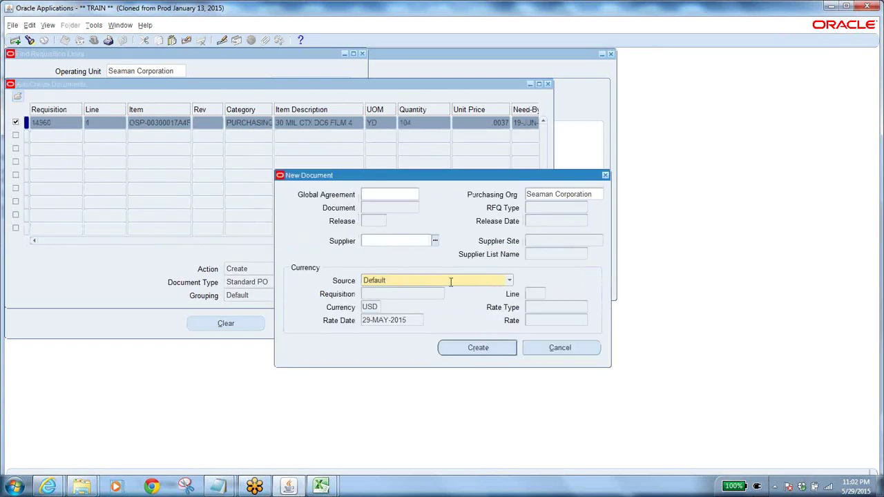
pyautogui.click(435, 240)
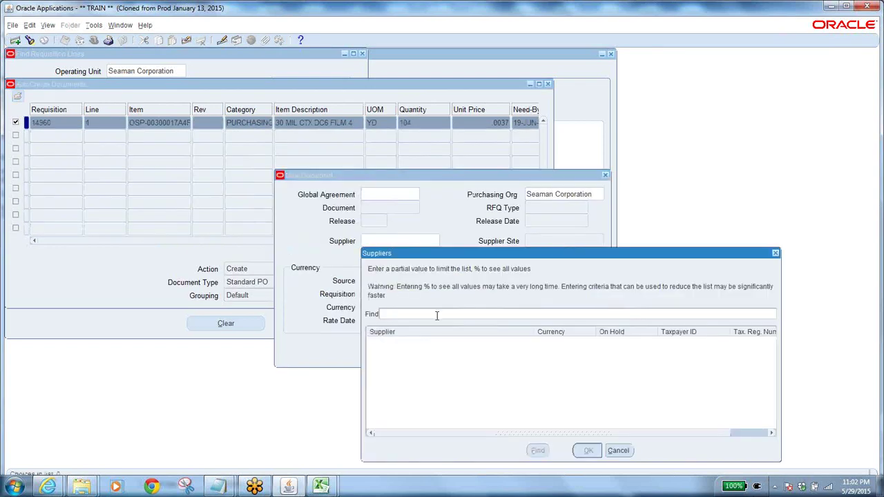
pyautogui.write('%')
pyautogui.press('Return')
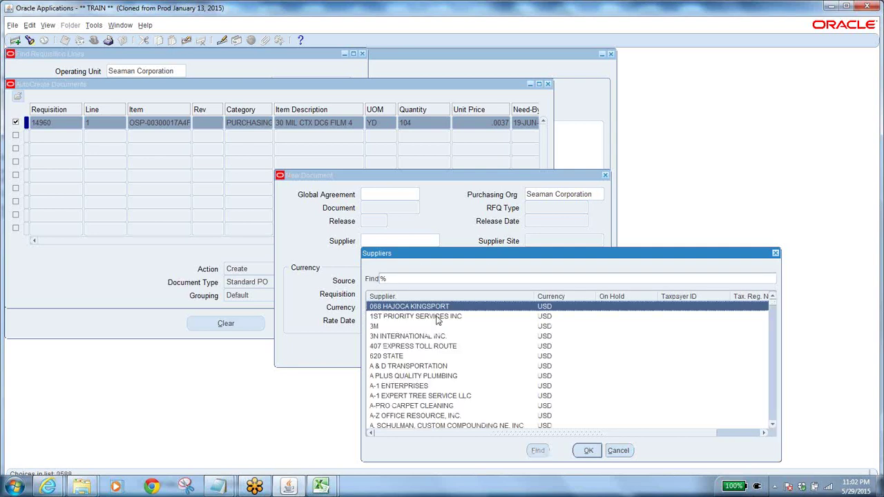
pyautogui.click(588, 451)
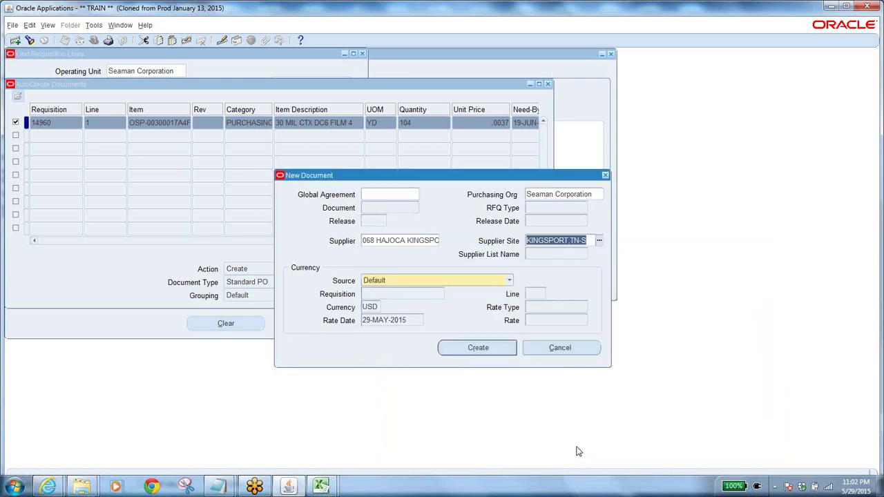
pyautogui.click(483, 349)
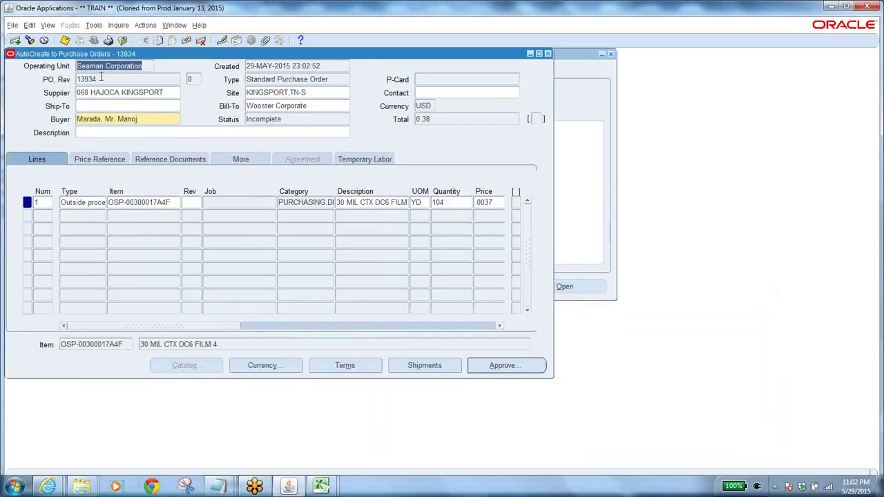
# Record the new purchase order number after PR 14960 in the "classes trails" Notepad notes and return to Oracle Applications.
pyautogui.click(101, 78)
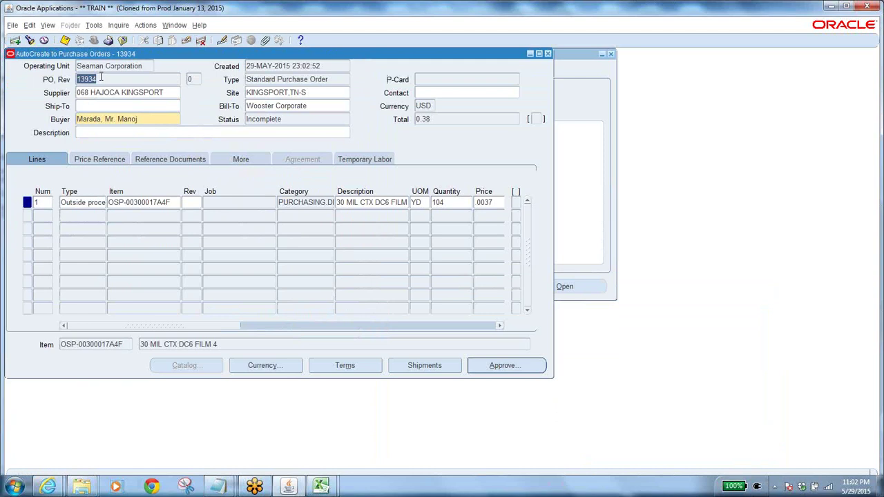
pyautogui.hotkey('alt', 'Tab')
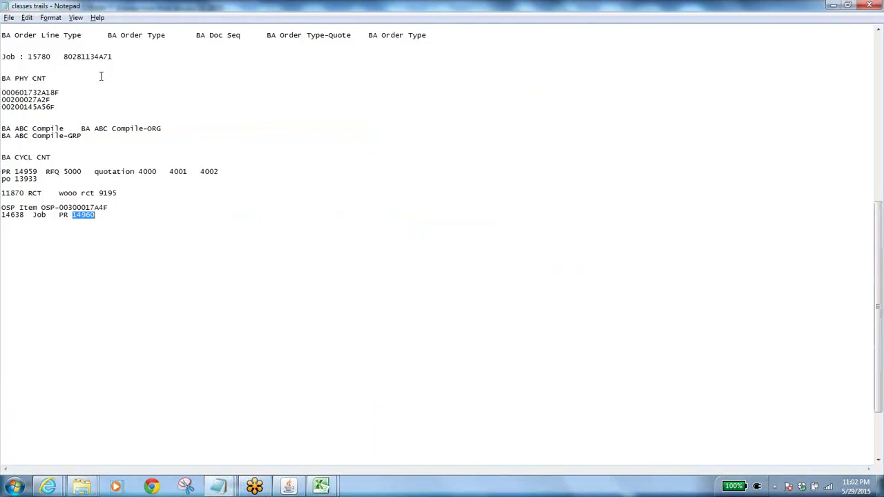
pyautogui.click(109, 218)
pyautogui.write('13934')
pyautogui.hotkey('alt', 'Tab')
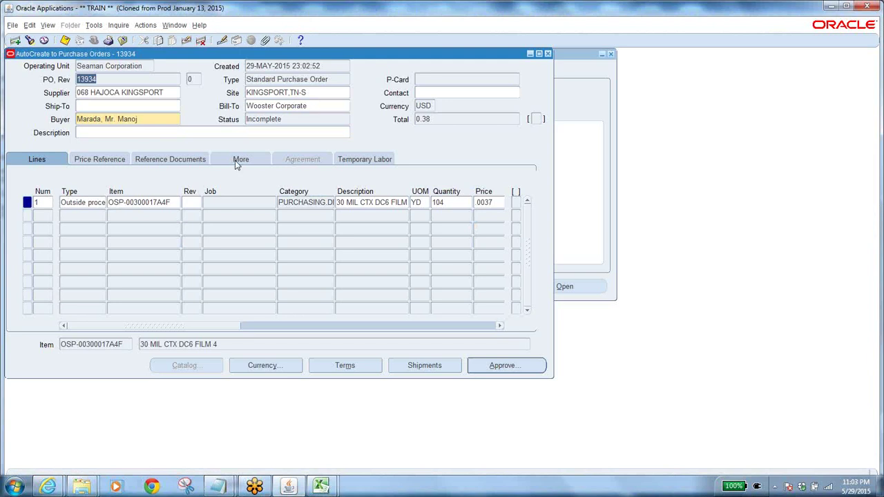
# Review the purchase order's status and line 1's item, description, quantity and price.
pyautogui.press('Tab')
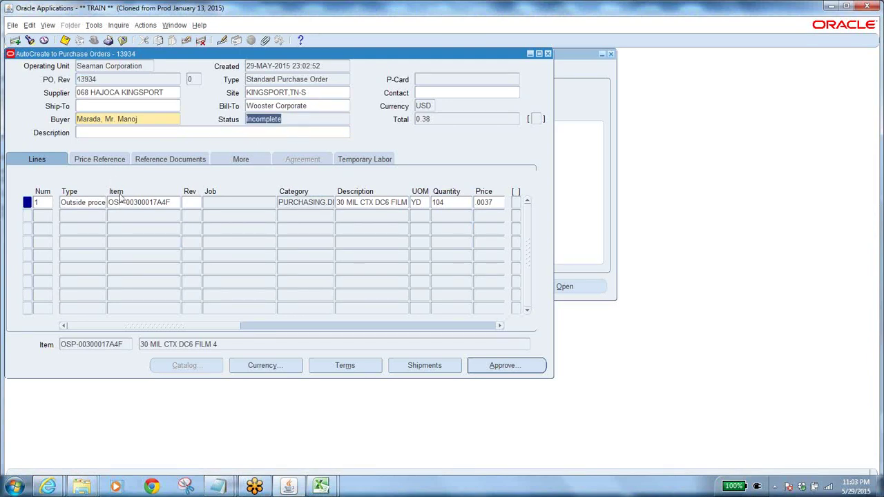
pyautogui.click(169, 202)
pyautogui.moveTo(169, 202); pyautogui.dragTo(76, 214)
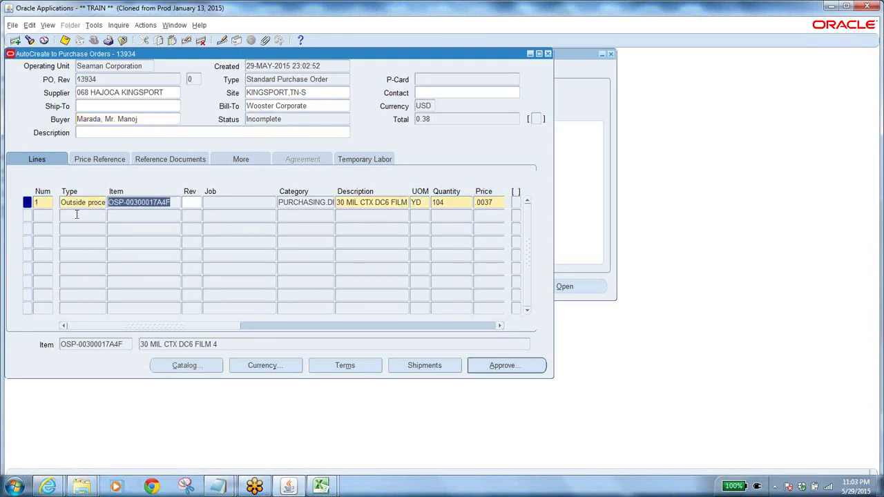
pyautogui.click(372, 201)
pyautogui.click(437, 201)
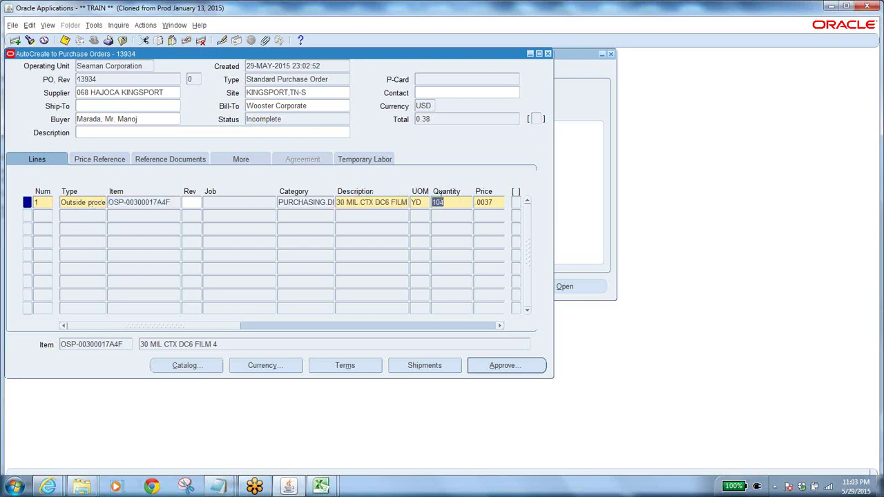
pyautogui.click(491, 202)
# Inspect line 1's shipment and the PO charge account in its distribution, closing both windows when done.
pyautogui.click(415, 366)
pyautogui.click(195, 142)
pyautogui.click(137, 143)
pyautogui.click(365, 270)
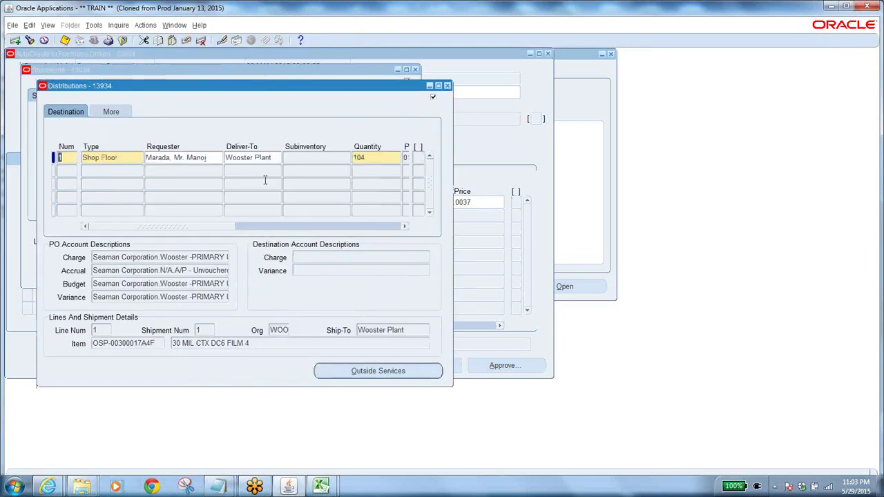
pyautogui.moveTo(196, 226); pyautogui.dragTo(275, 228)
pyautogui.click(329, 157)
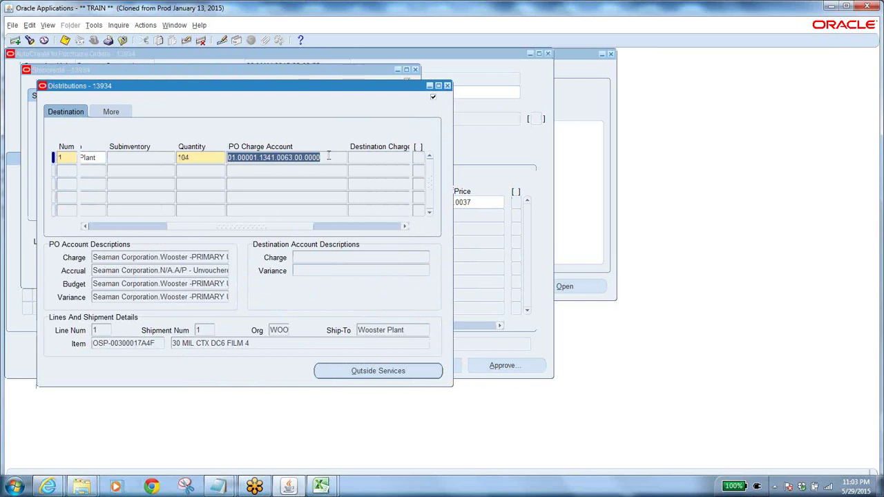
pyautogui.moveTo(324, 157); pyautogui.dragTo(222, 160)
pyautogui.click(447, 86)
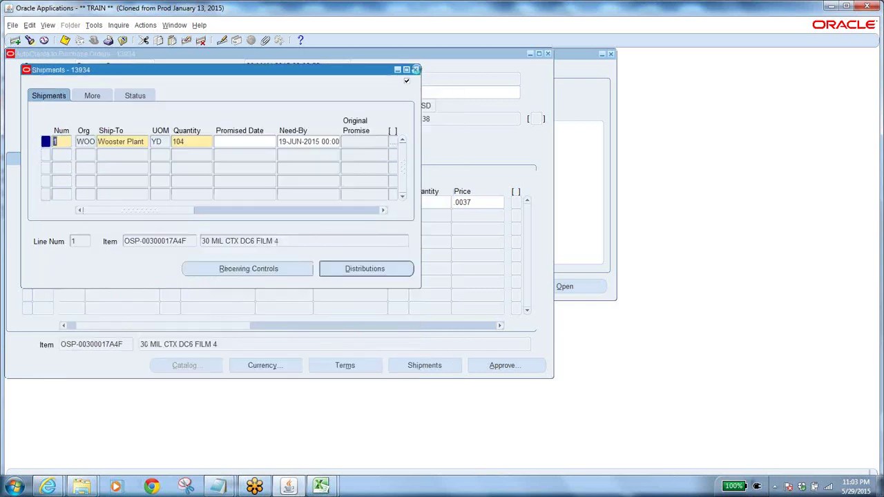
pyautogui.click(415, 70)
# Try to approve the purchase order without a header ship-to location and examine the shipment's additional details.
pyautogui.click(507, 367)
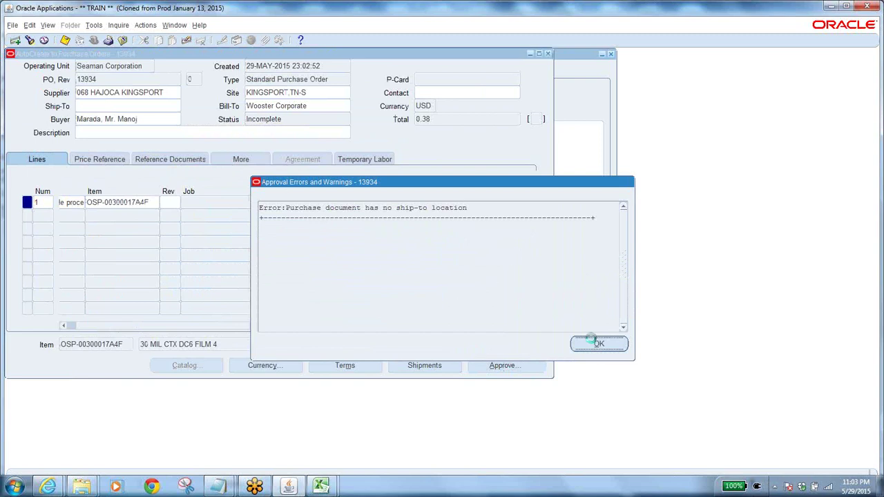
pyautogui.click(598, 344)
pyautogui.click(422, 364)
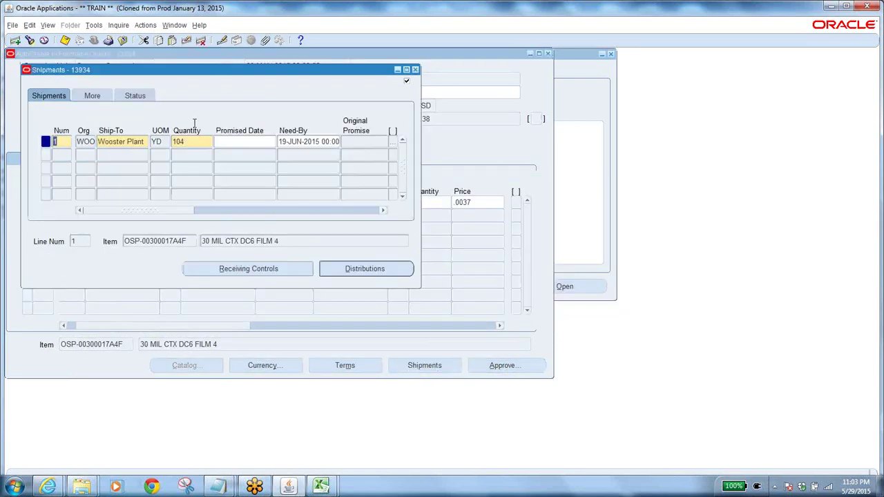
pyautogui.moveTo(185, 210); pyautogui.dragTo(292, 201)
pyautogui.click(102, 101)
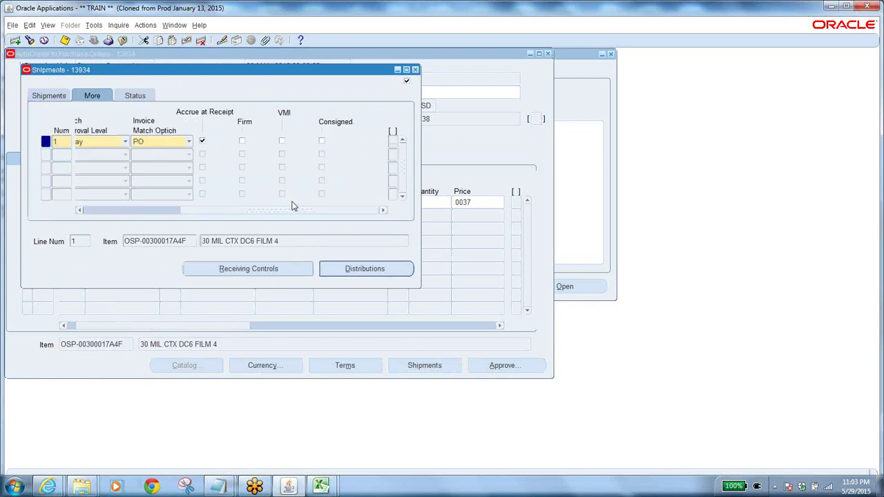
pyautogui.click(415, 70)
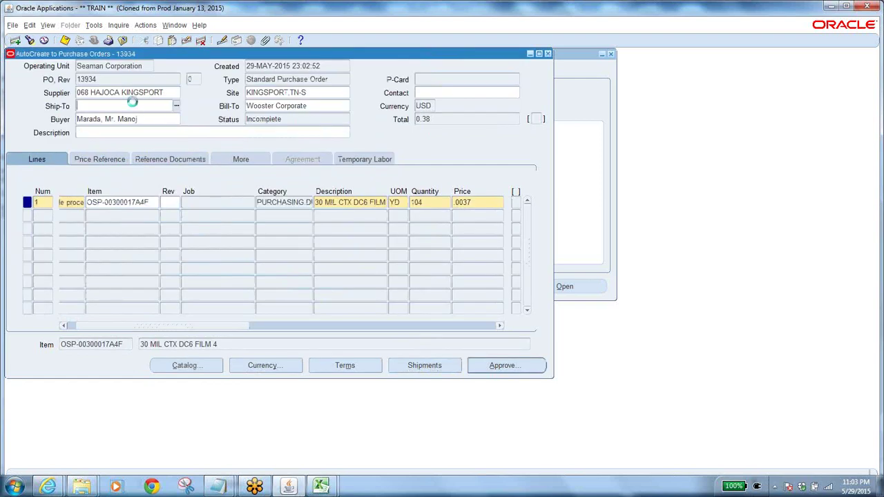
# Set the purchase order header's ship-to location to Wooster Plant.
pyautogui.click(138, 119)
pyautogui.click(177, 105)
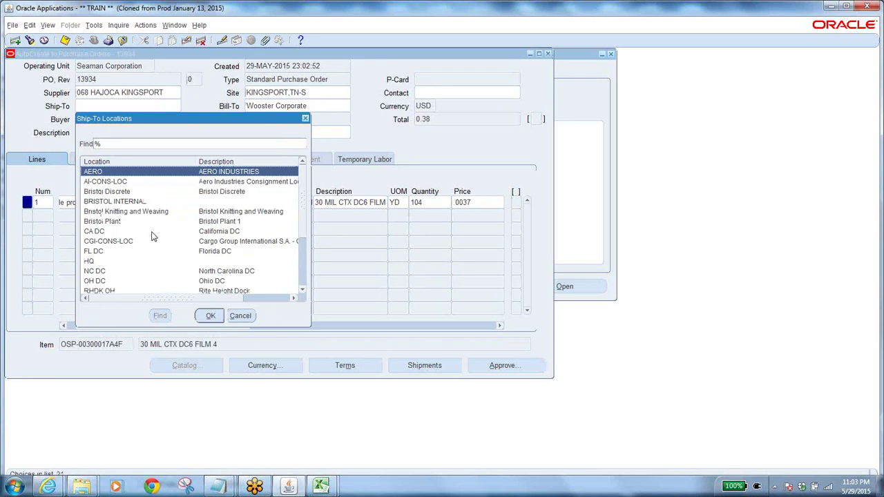
pyautogui.write('wooster')
pyautogui.click(140, 192)
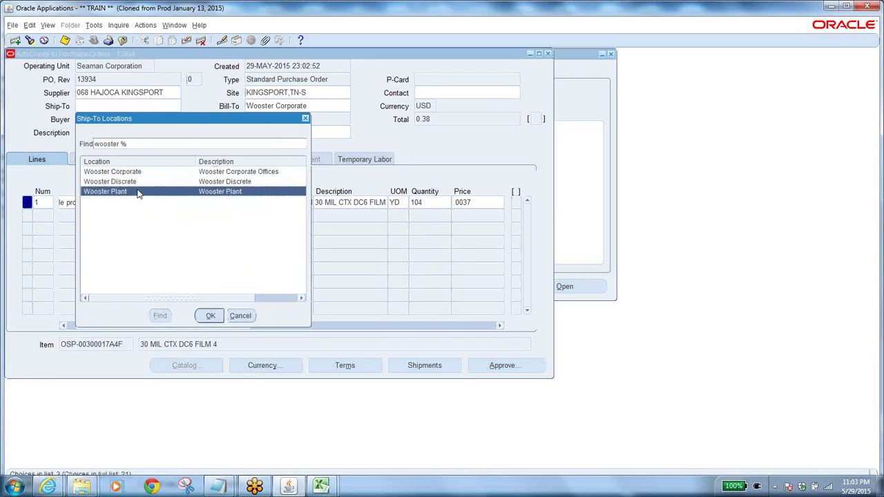
pyautogui.click(213, 317)
# Save the purchase order and submit it for approval.
pyautogui.click(65, 41)
pyautogui.click(514, 371)
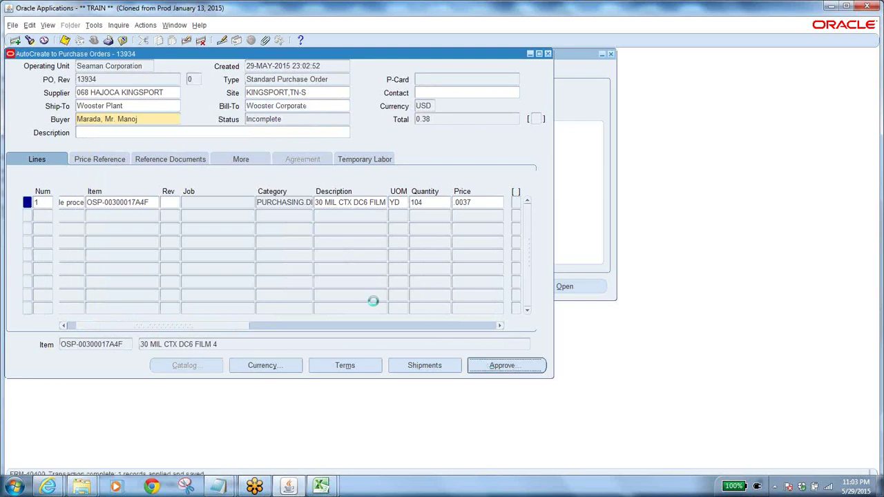
pyautogui.click(288, 338)
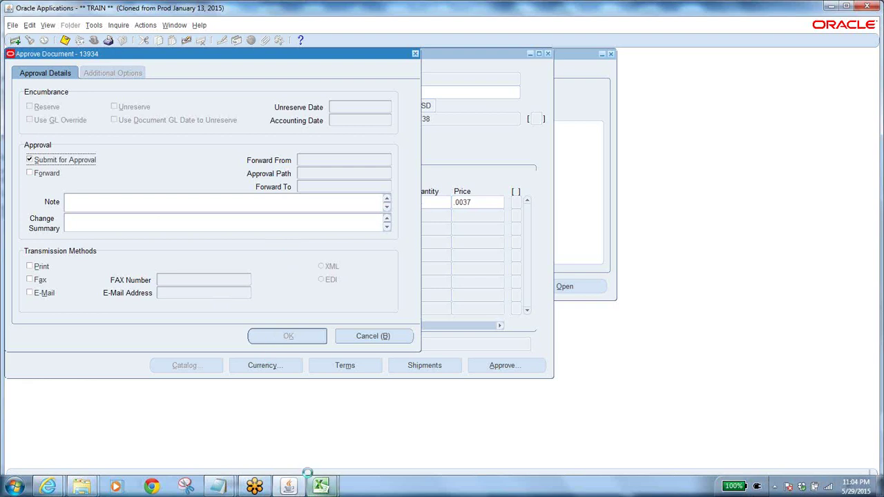
# Look up the purchase order number in the "classes trails" Notepad notes and return to Oracle Applications.
pyautogui.moveTo(289, 486)
pyautogui.click(306, 438)
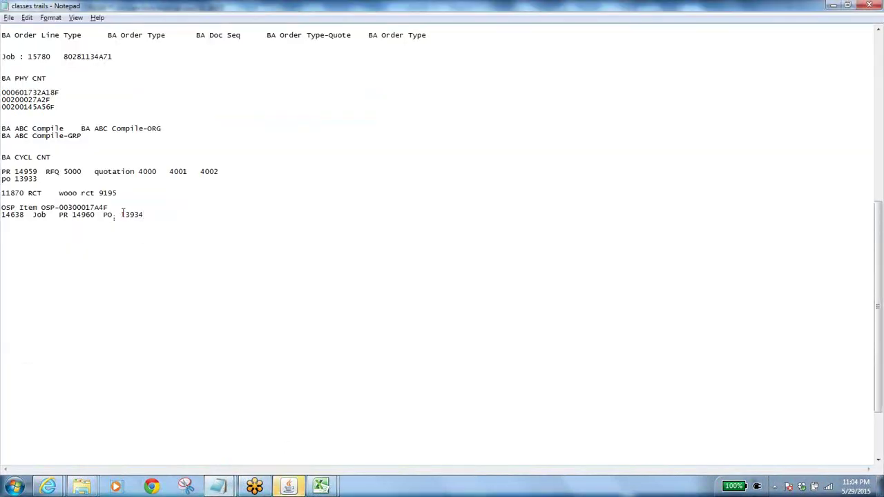
pyautogui.moveTo(123, 212); pyautogui.dragTo(141, 215)
pyautogui.click(287, 485)
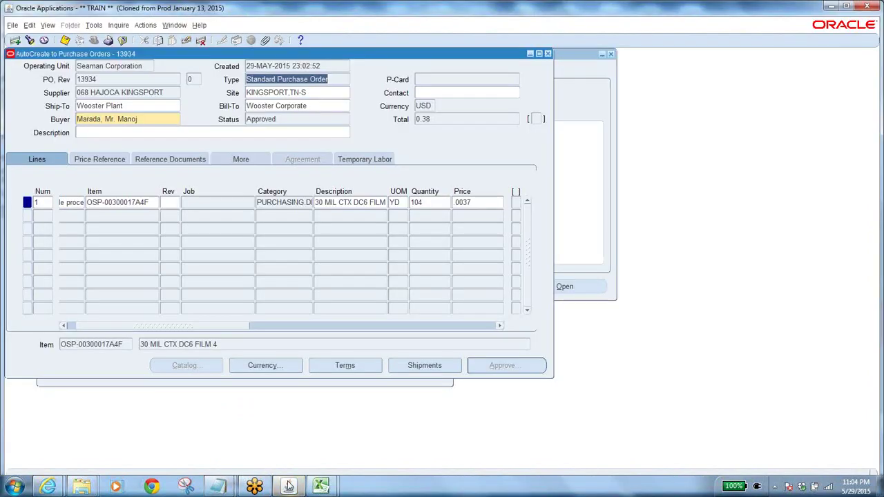
# Check the purchase order's approval status and copy its number from the header.
pyautogui.doubleClick(285, 120)
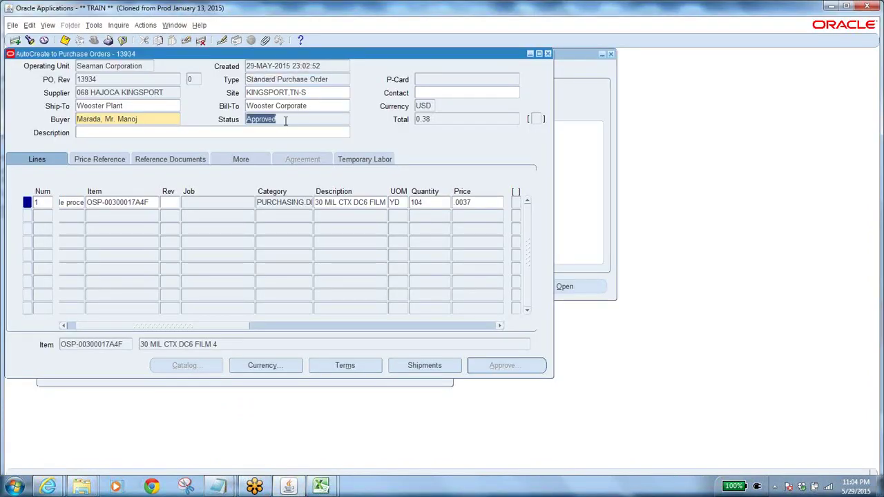
pyautogui.doubleClick(116, 79)
pyautogui.hotkey('ctrl', 'c')
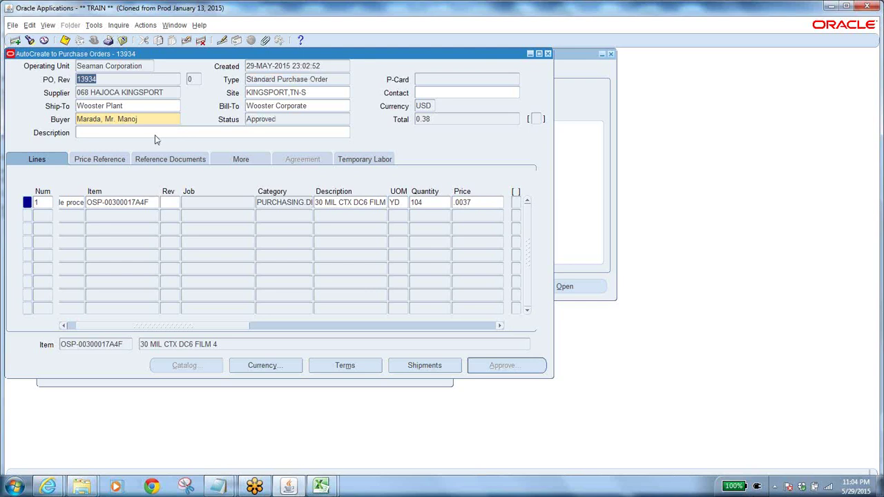
# Review the purchase order shipment's match approval level and invoice match option, and close the purchasing forms.
pyautogui.click(419, 365)
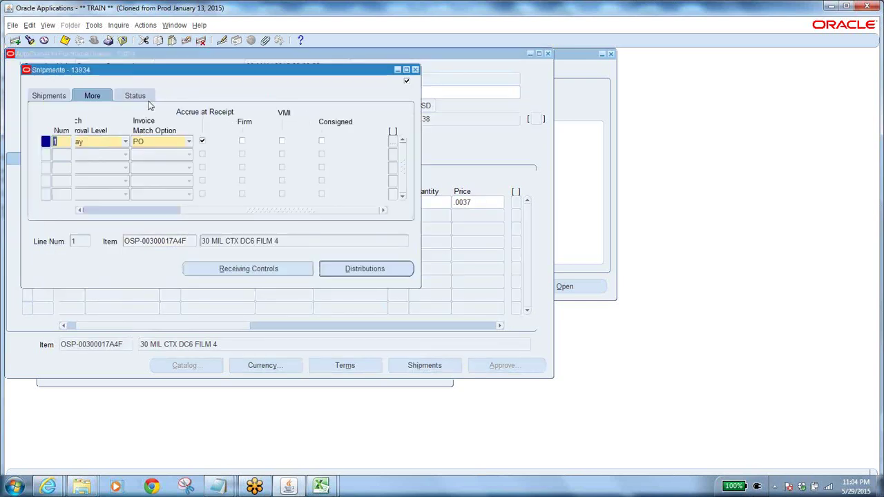
pyautogui.moveTo(204, 218); pyautogui.dragTo(123, 217)
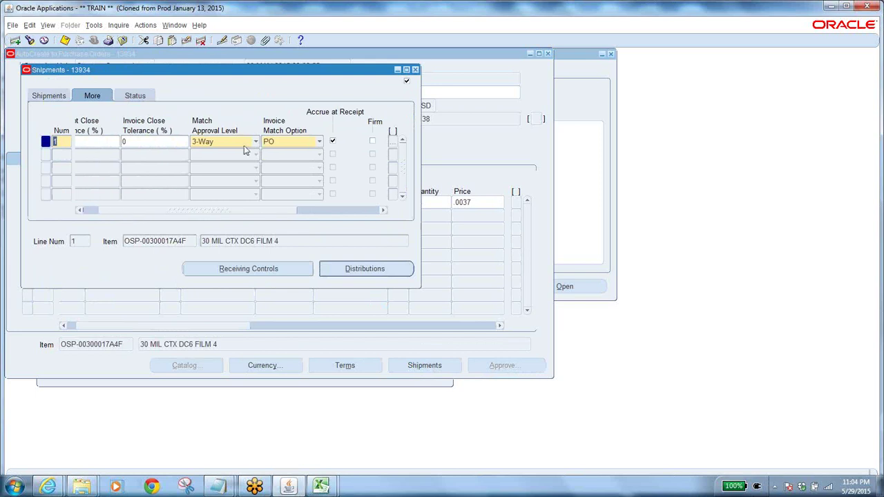
pyautogui.click(122, 40)
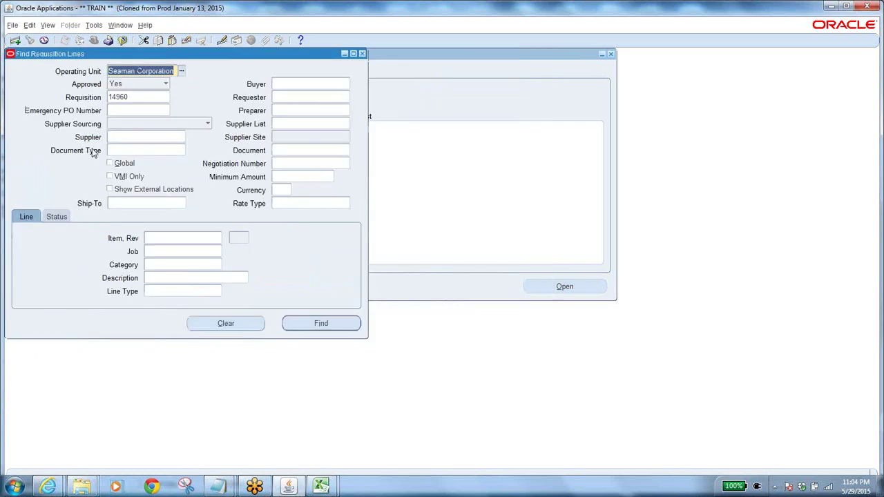
pyautogui.click(122, 41)
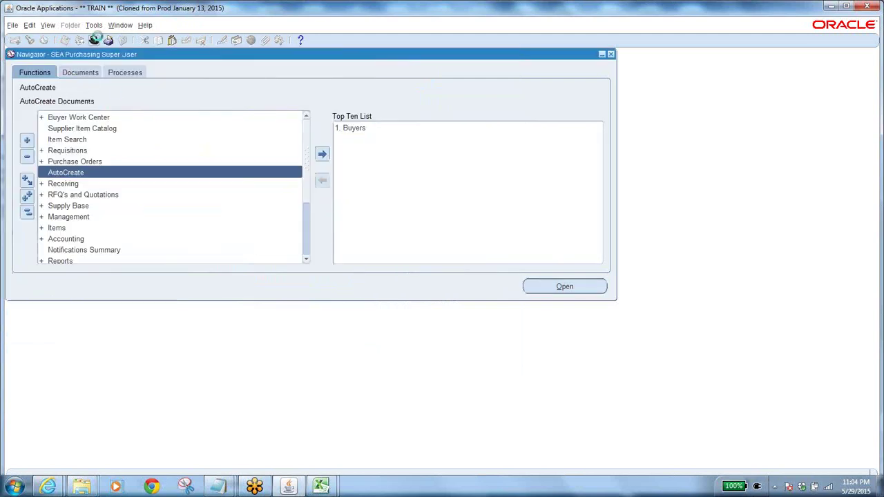
# Switch to the SEA Inventory responsibility.
pyautogui.click(93, 39)
pyautogui.write('s')
pyautogui.click(66, 178)
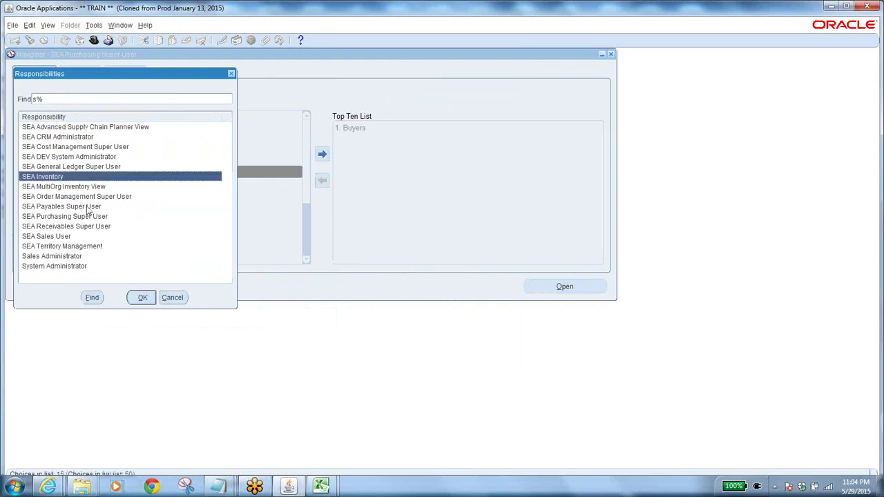
pyautogui.click(142, 297)
# Open the receiving Receipts form for the WOO Wooster Discrete organization.
pyautogui.doubleClick(67, 118)
pyautogui.doubleClick(86, 128)
pyautogui.doubleClick(89, 142)
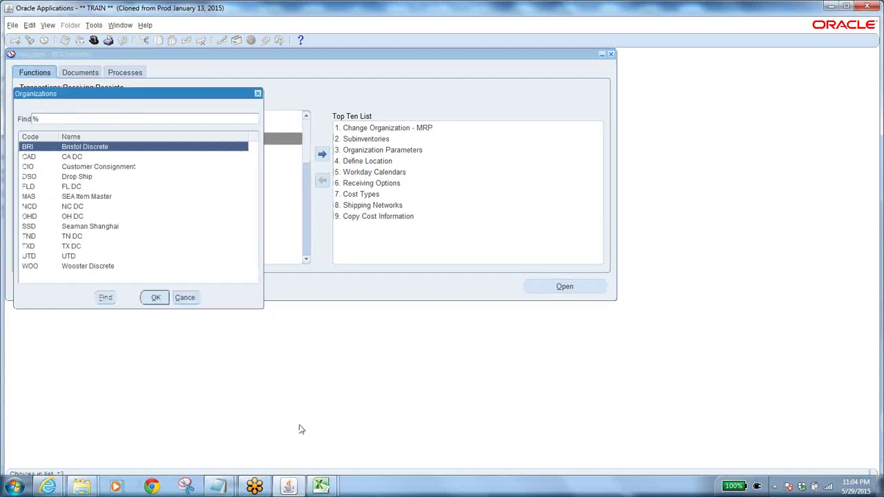
pyautogui.click(100, 270)
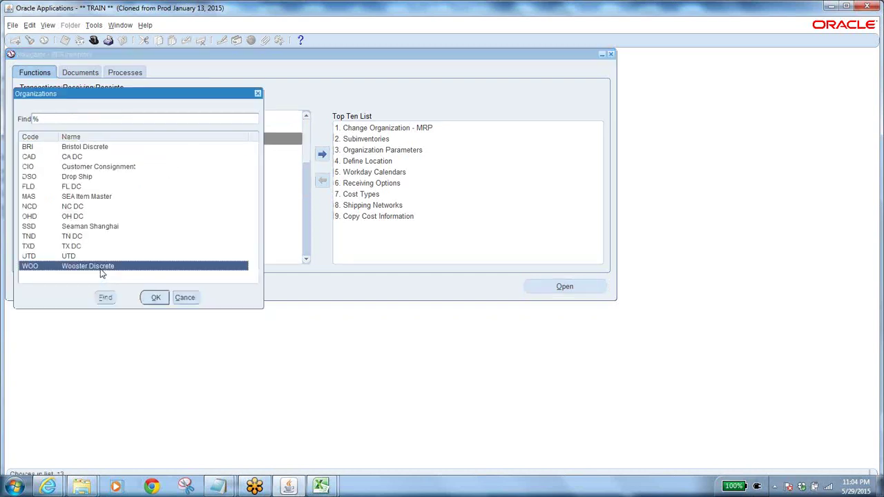
pyautogui.click(156, 298)
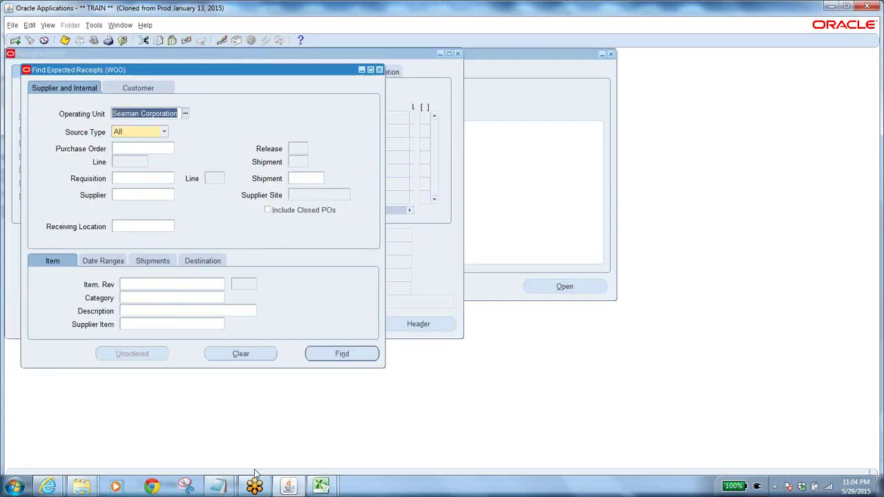
# Find the expected receipts for the purchase order number noted in the "classes trails" Notepad file.
pyautogui.click(216, 487)
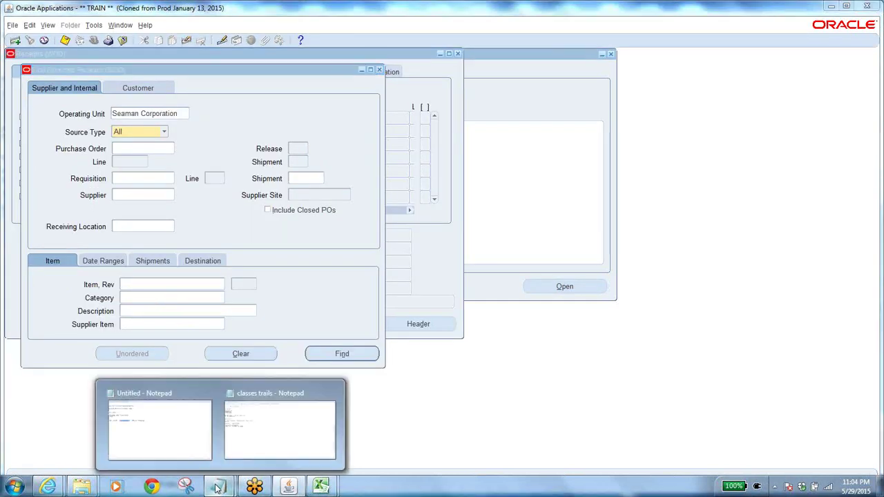
pyautogui.click(269, 425)
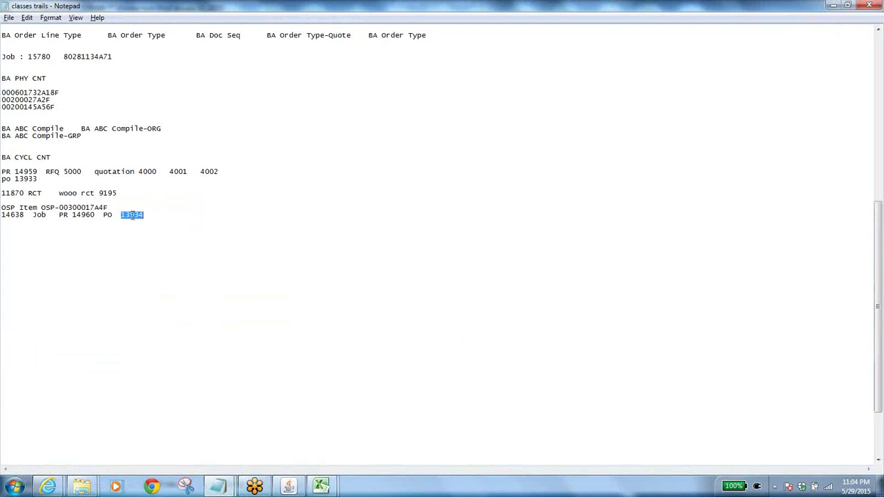
pyautogui.hotkey('alt', 'Tab')
pyautogui.click(129, 148)
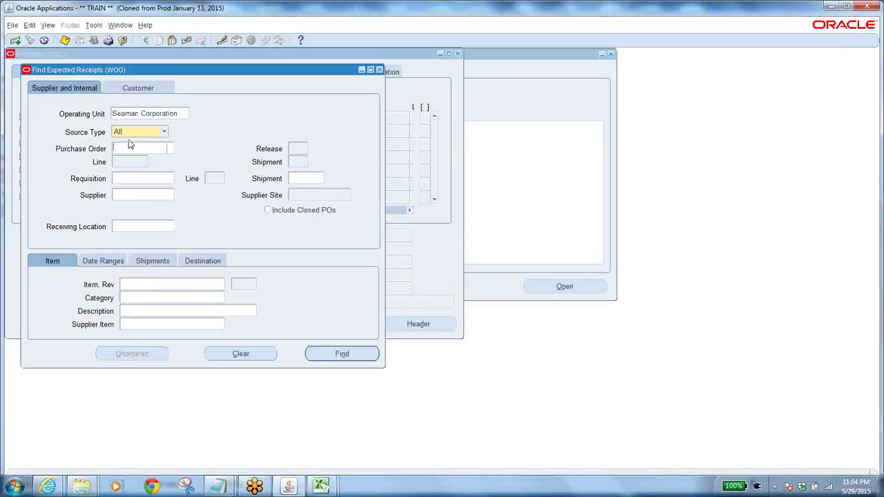
pyautogui.hotkey('ctrl', 'v')
pyautogui.press('Tab')
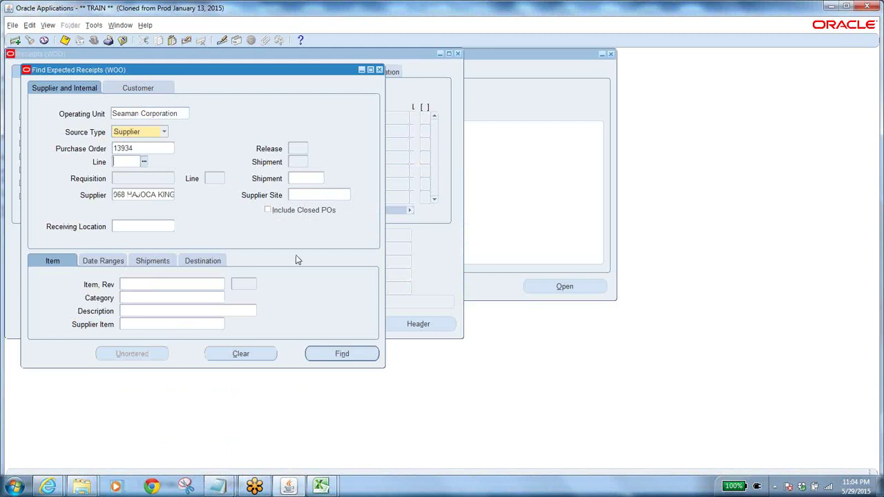
pyautogui.click(341, 355)
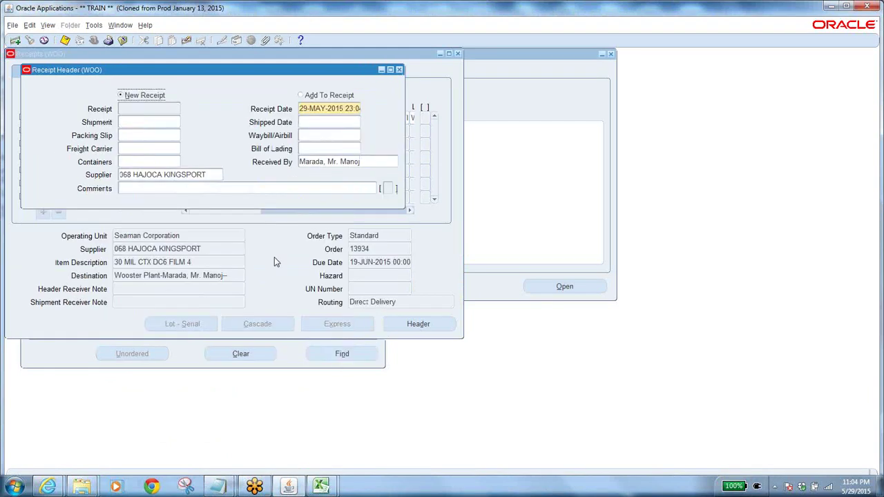
# Receive the OSP-00300017A4F shop floor line on a new receipt, save it and close the receipt forms.
pyautogui.click(259, 246)
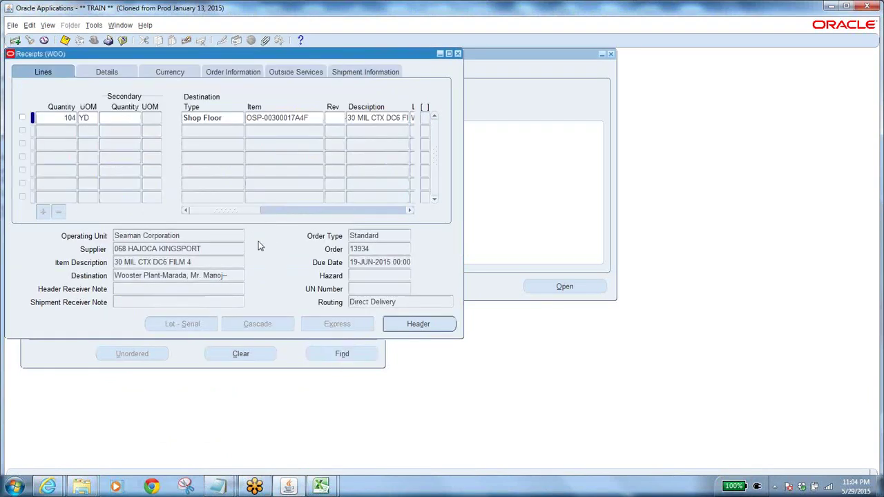
pyautogui.click(23, 118)
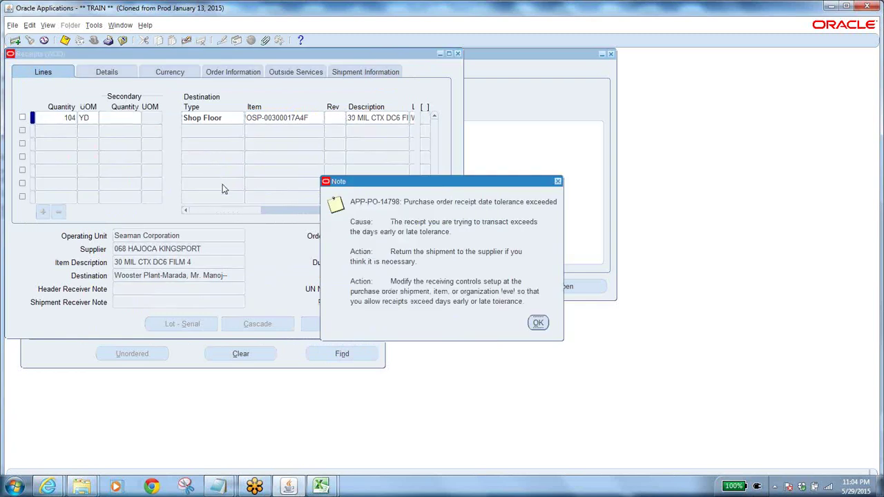
pyautogui.click(538, 324)
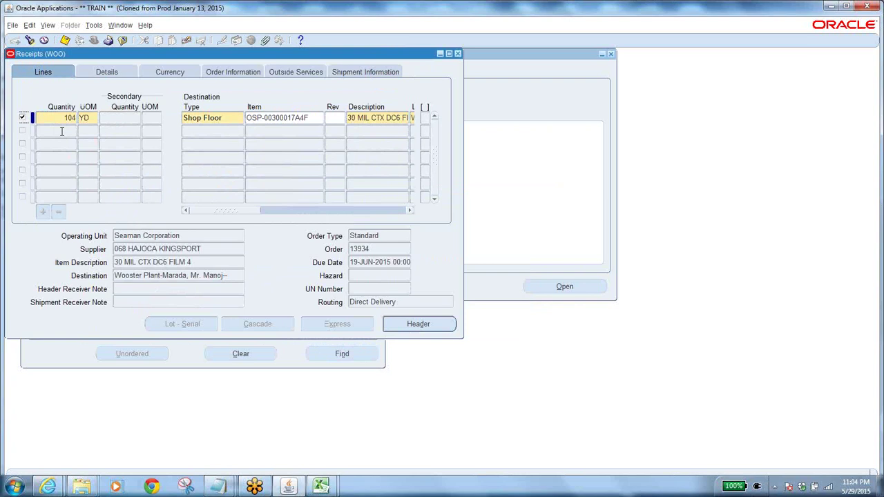
pyautogui.moveTo(213, 212); pyautogui.dragTo(360, 212)
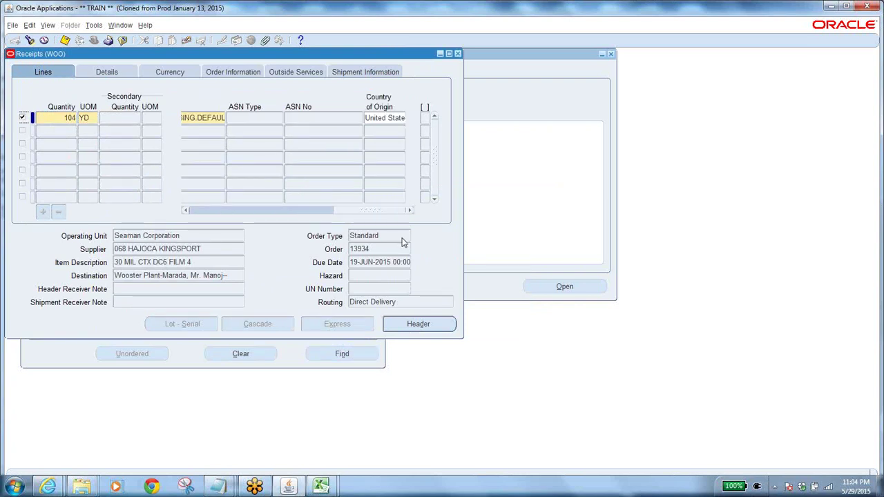
pyautogui.click(65, 40)
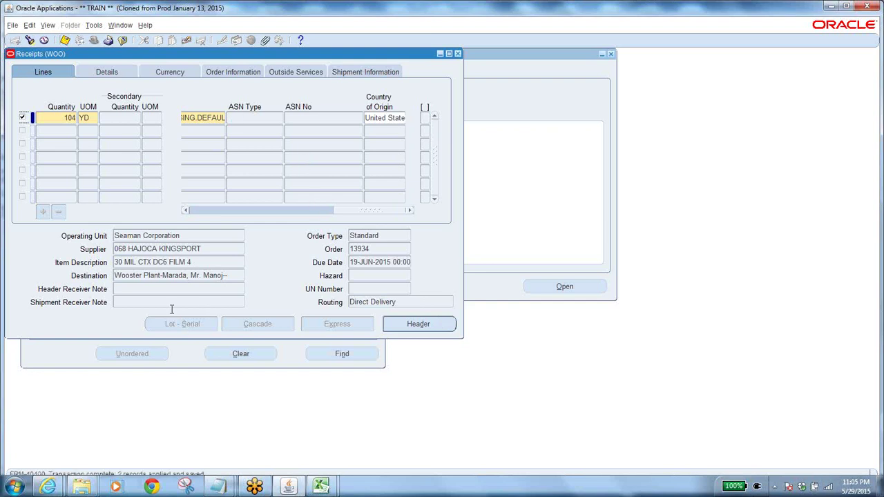
pyautogui.click(29, 40)
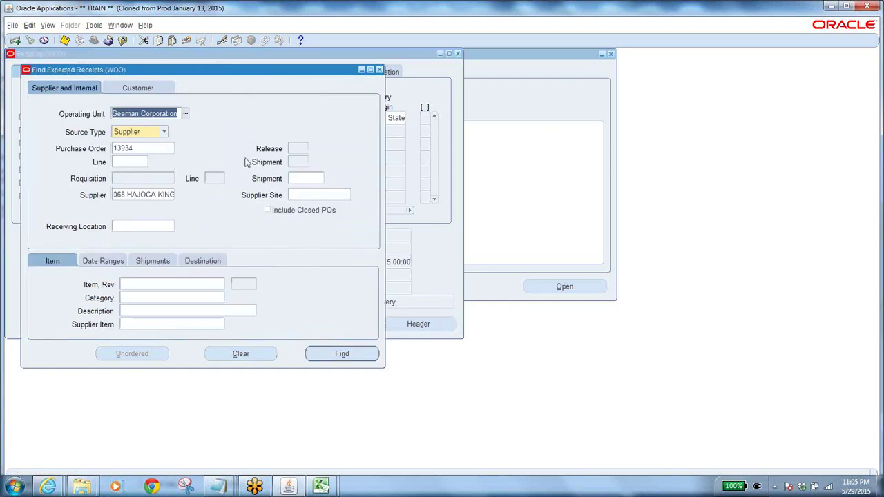
pyautogui.click(122, 40)
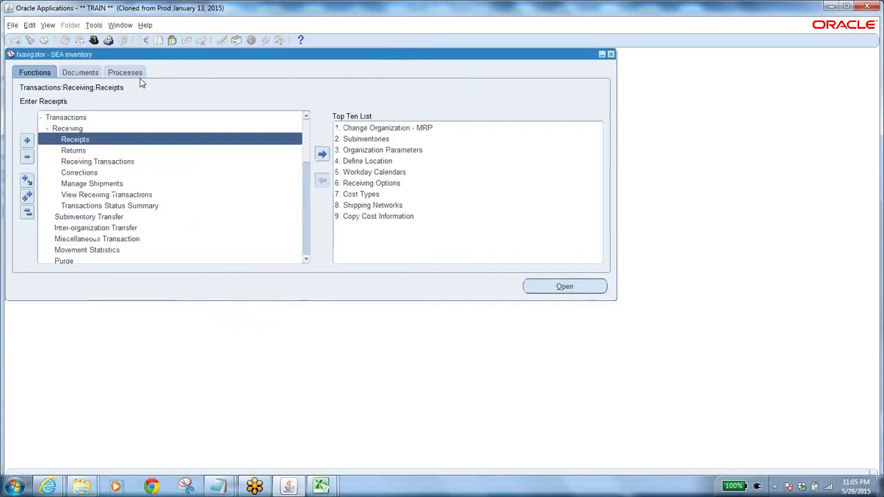
# Search Receiving Transactions in WOO by the purchase order number and close the search form.
pyautogui.doubleClick(99, 161)
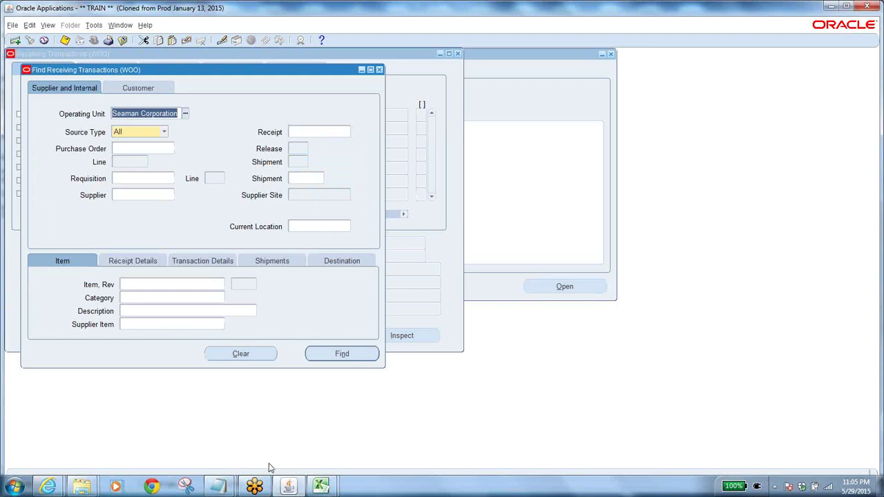
pyautogui.click(134, 148)
pyautogui.write('13934')
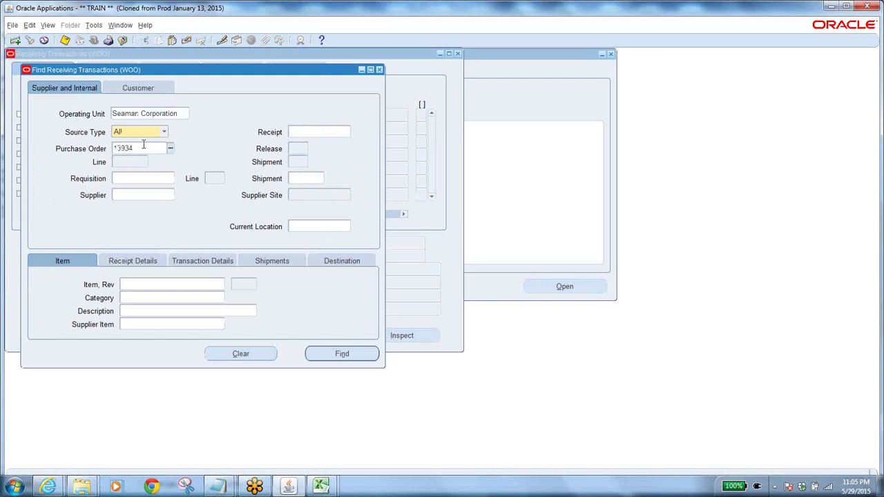
pyautogui.click(326, 354)
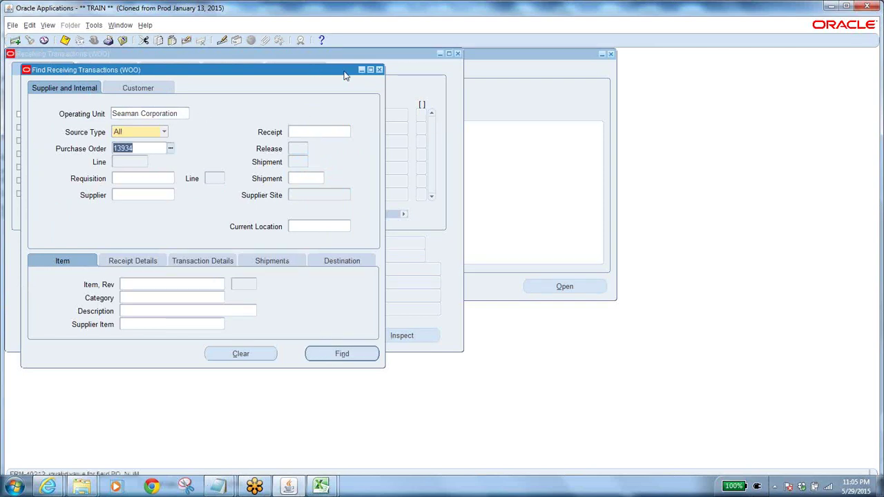
pyautogui.click(380, 71)
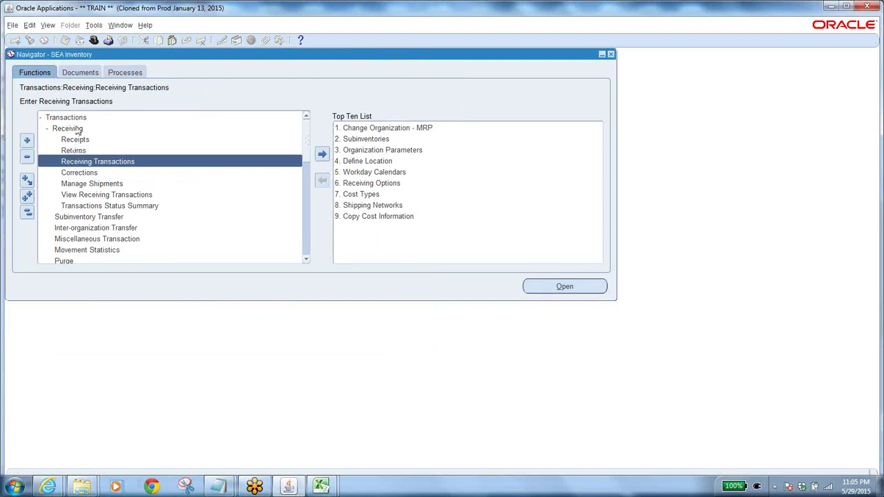
# Switch to the SEA Purchasing Super User responsibility and open the Purchase Order Summary search.
pyautogui.click(28, 213)
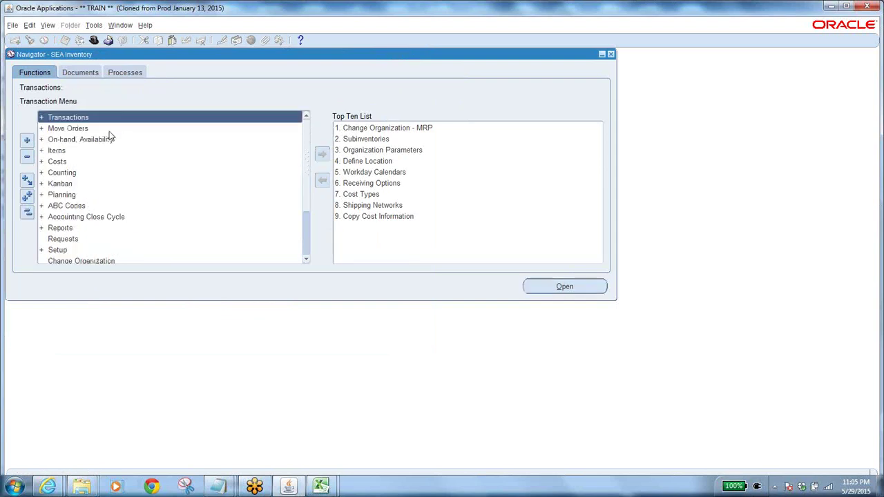
pyautogui.click(95, 40)
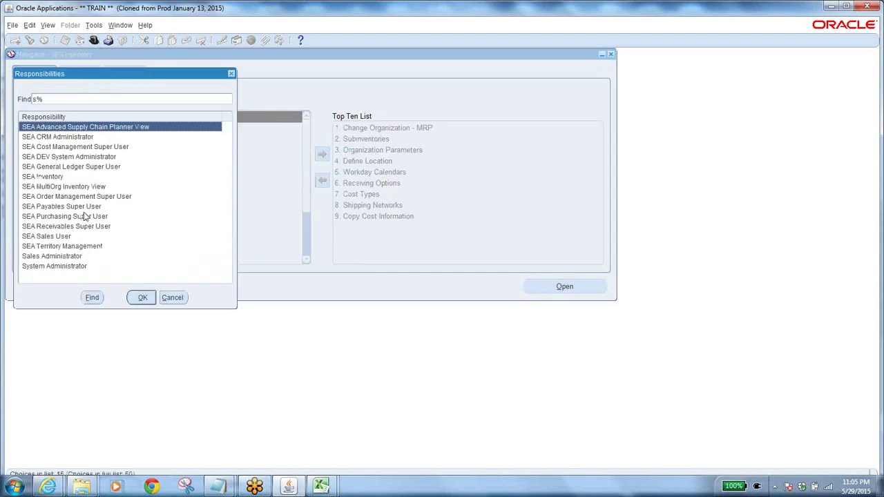
pyautogui.click(85, 216)
pyautogui.click(140, 298)
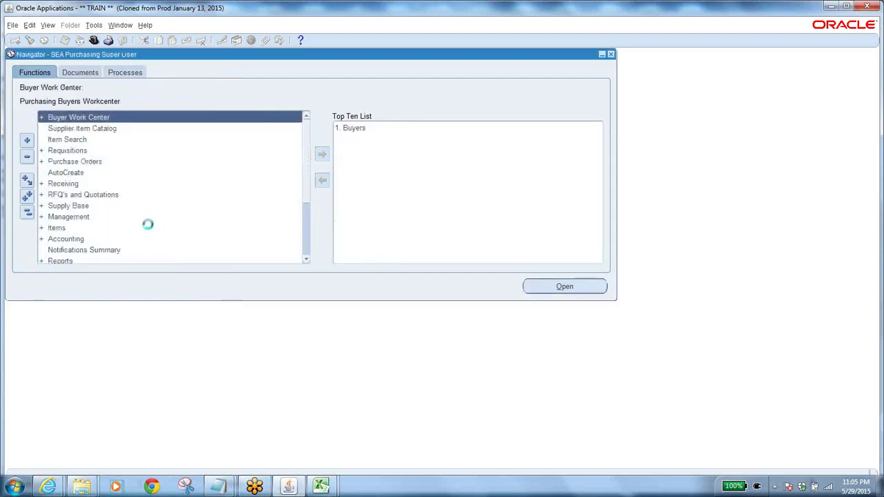
pyautogui.doubleClick(82, 161)
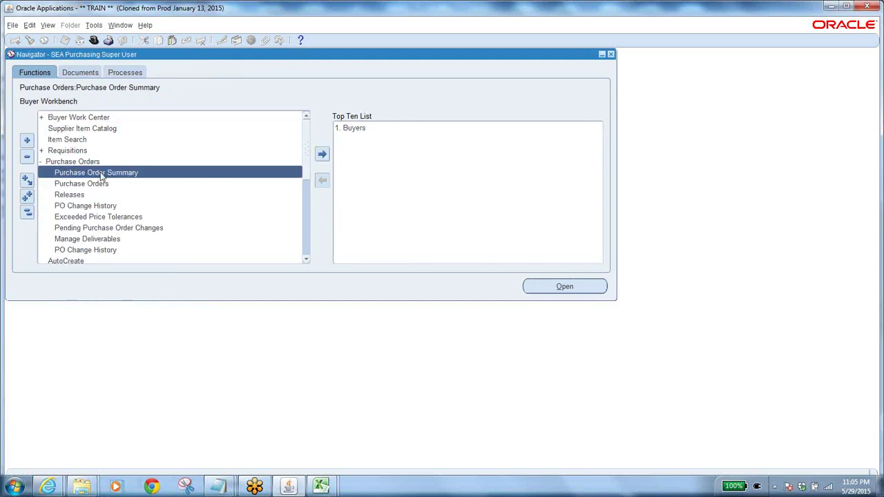
pyautogui.doubleClick(108, 174)
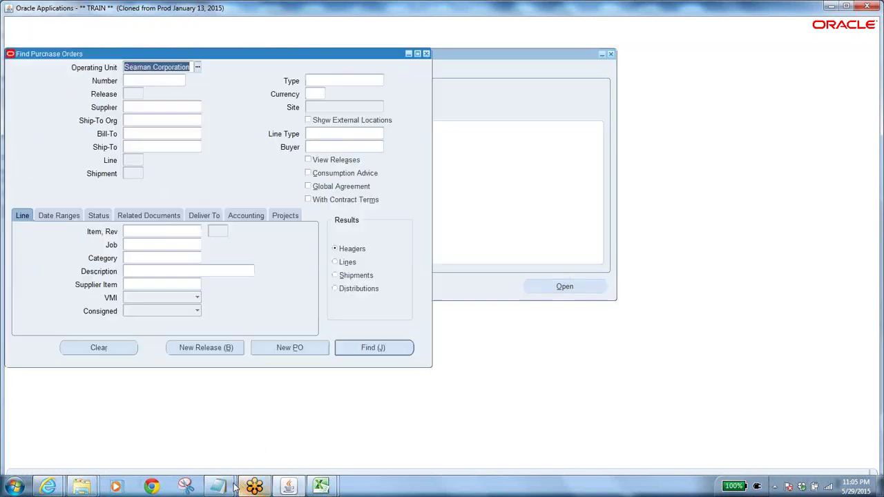
# Copy the purchase order number from the "classes trails" Notepad notes and return to Oracle Applications.
pyautogui.moveTo(232, 489)
pyautogui.click(277, 431)
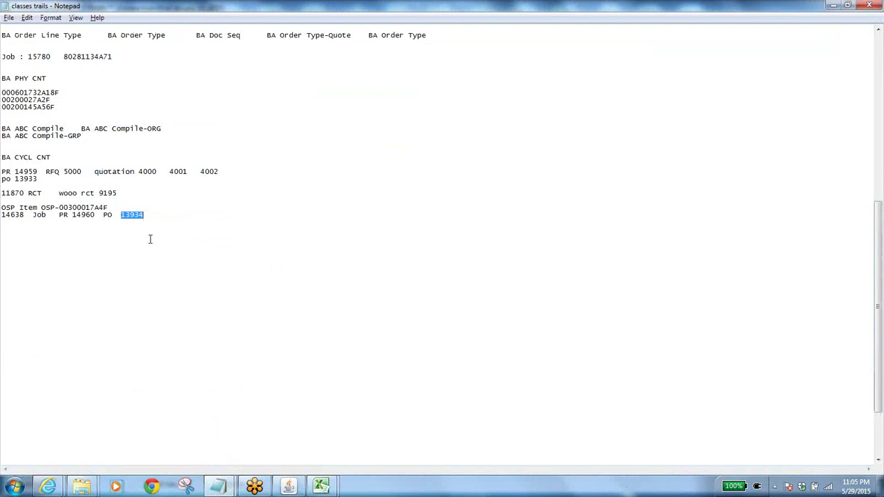
pyautogui.rightClick(125, 211)
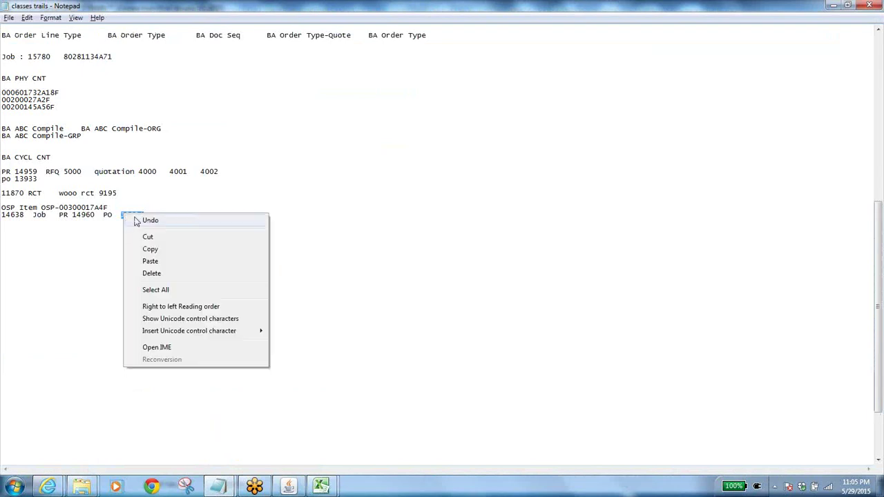
pyautogui.click(148, 251)
pyautogui.click(290, 485)
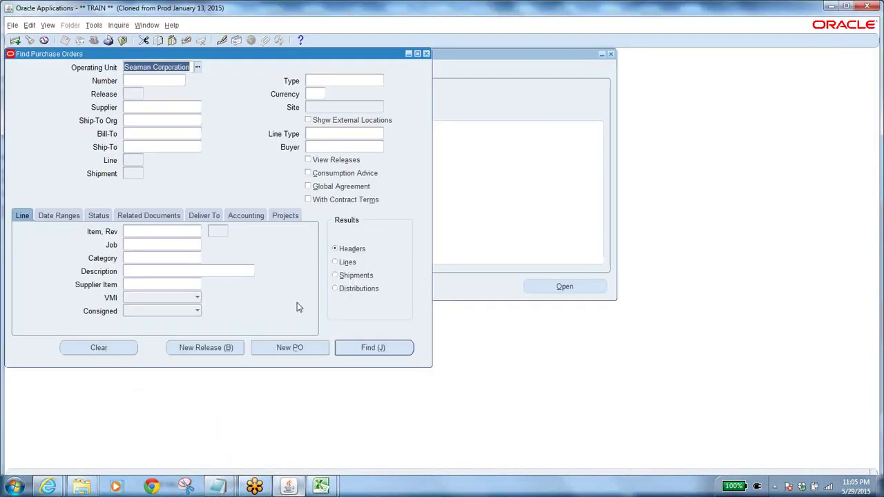
# Clear the search criteria, find the purchase order by its copied number and open its lines.
pyautogui.click(90, 349)
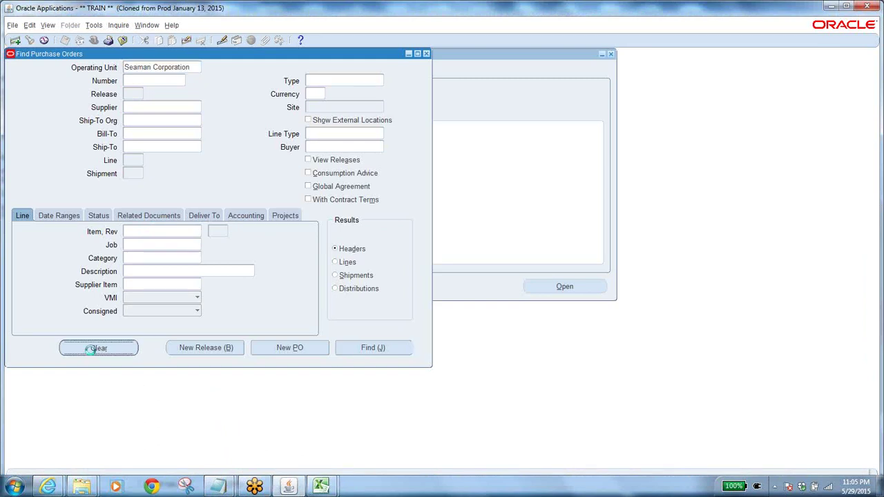
pyautogui.click(159, 81)
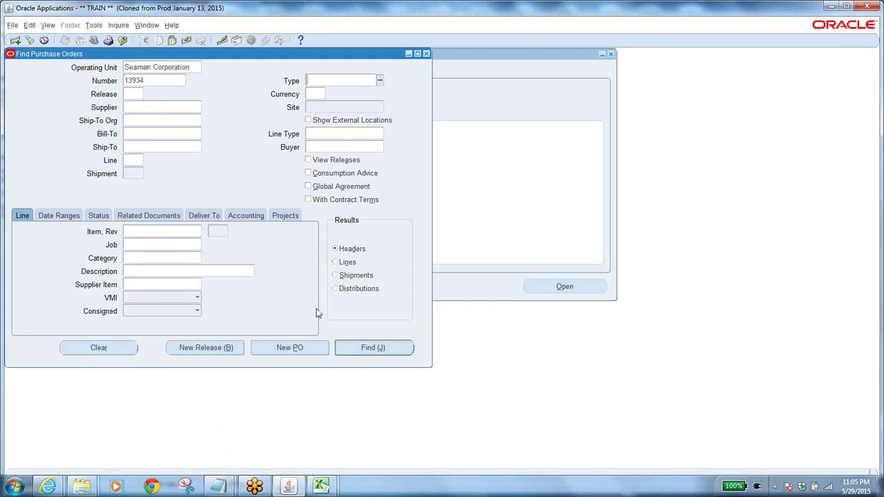
pyautogui.click(373, 348)
pyautogui.click(112, 269)
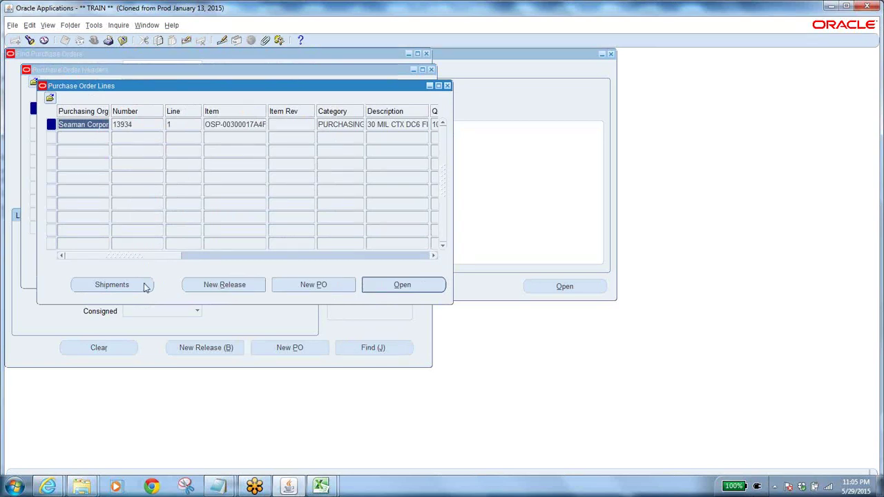
# Review the ordered, due, received and billed quantities in the purchase order line's shipments, and close the purchase order forms.
pyautogui.click(133, 284)
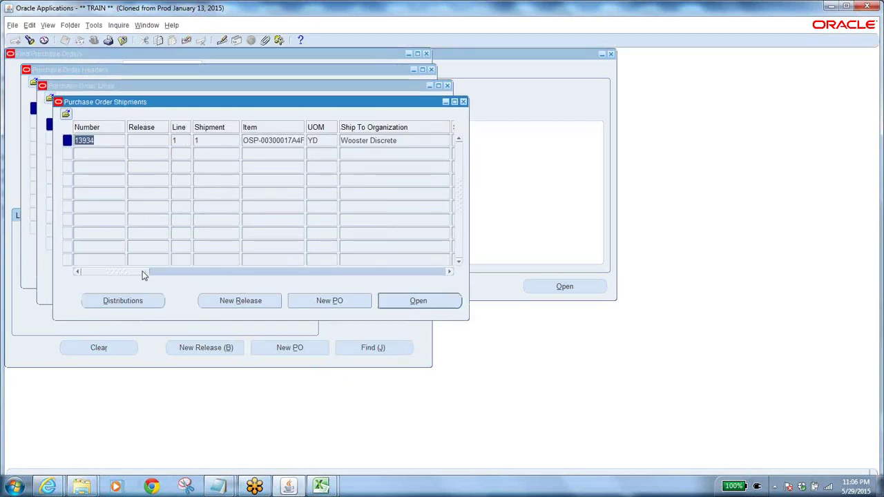
pyautogui.moveTo(141, 271); pyautogui.dragTo(238, 272)
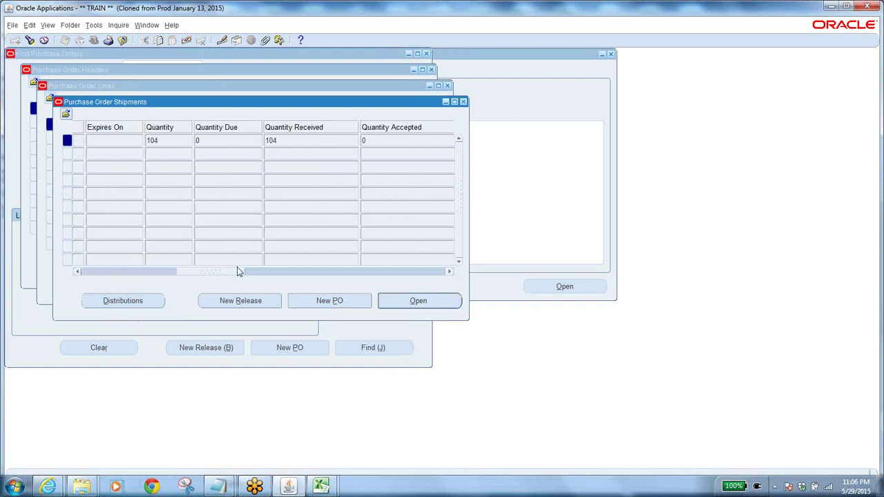
pyautogui.doubleClick(216, 140)
pyautogui.doubleClick(301, 137)
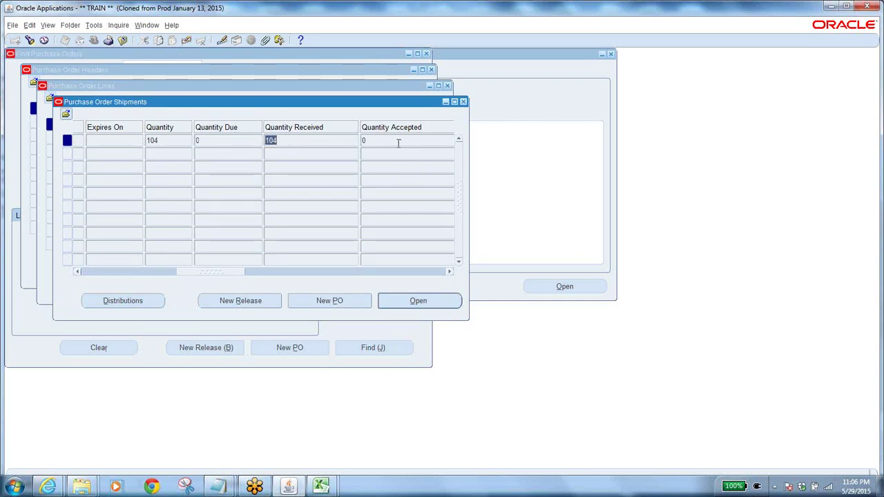
pyautogui.moveTo(213, 274); pyautogui.dragTo(265, 274)
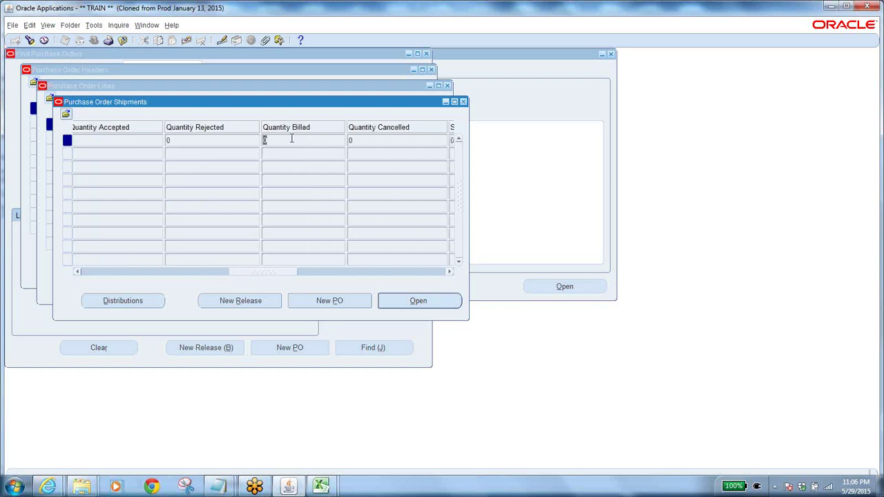
pyautogui.click(463, 102)
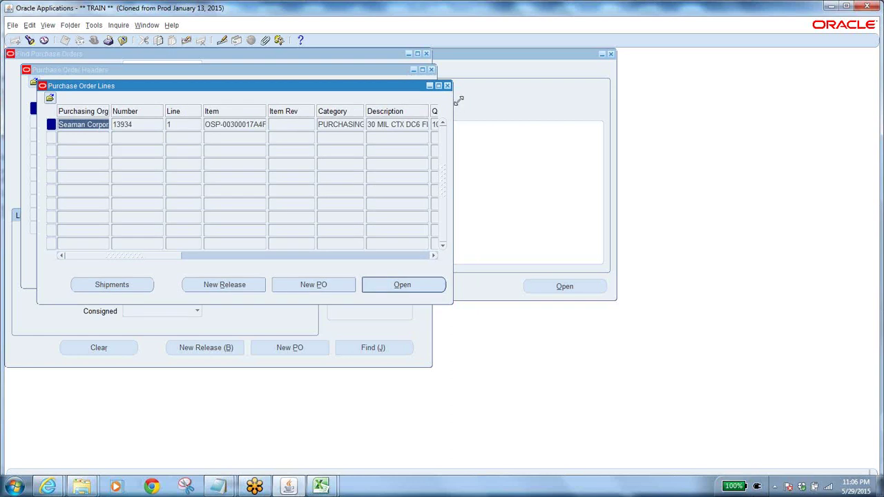
pyautogui.click(446, 85)
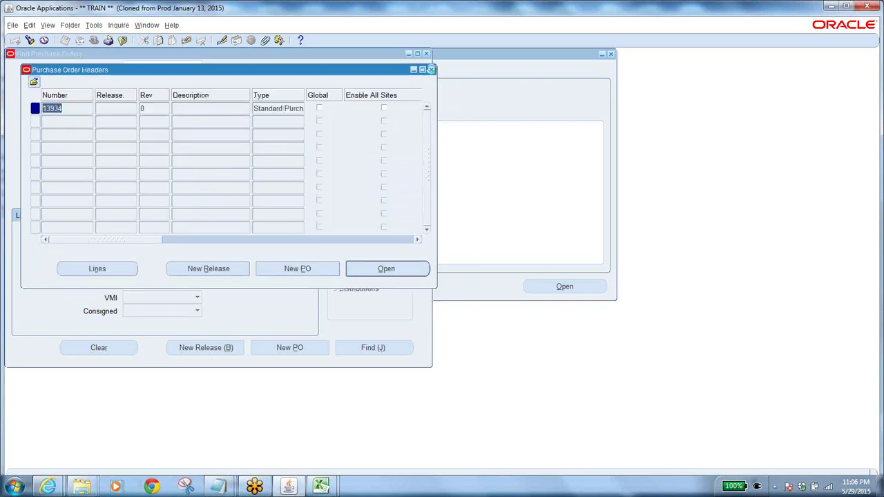
pyautogui.click(431, 70)
pyautogui.click(426, 54)
# Collapse the navigator list and switch to the Work in Process responsibility.
pyautogui.click(27, 212)
pyautogui.click(94, 42)
pyautogui.write('w%')
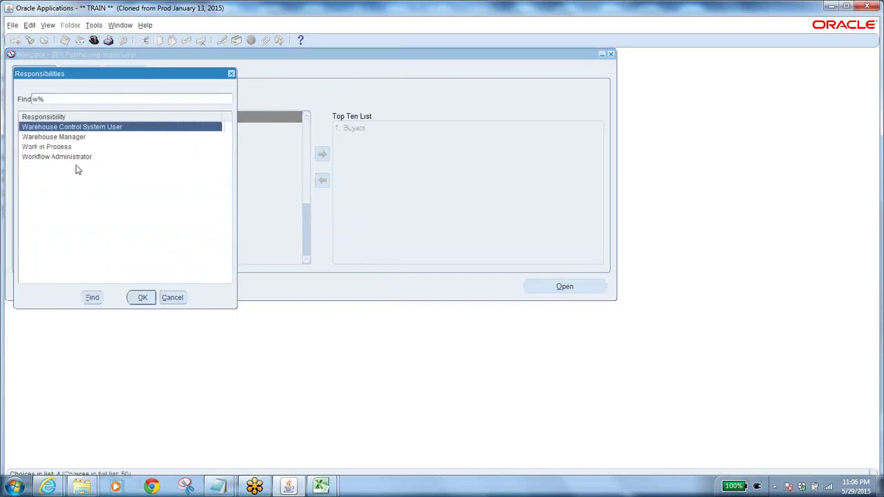
pyautogui.click(79, 147)
pyautogui.click(142, 301)
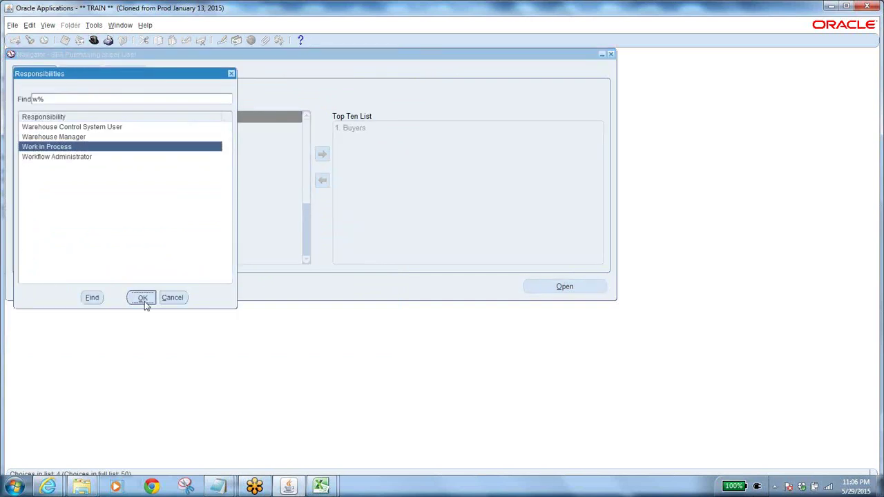
# Copy job number 14638 from the "classes trails" Notepad notes and return to Oracle Applications.
pyautogui.moveTo(218, 486)
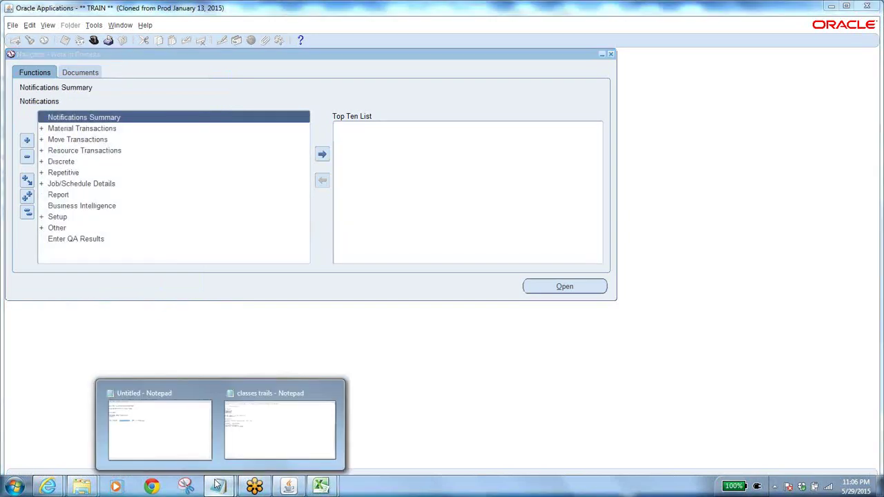
pyautogui.click(274, 422)
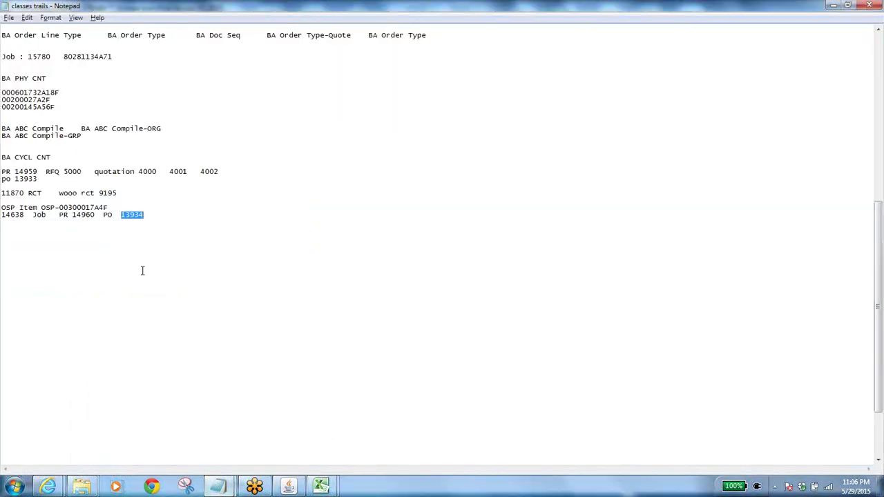
pyautogui.click(2, 215)
pyautogui.moveTo(14, 215); pyautogui.dragTo(24, 217)
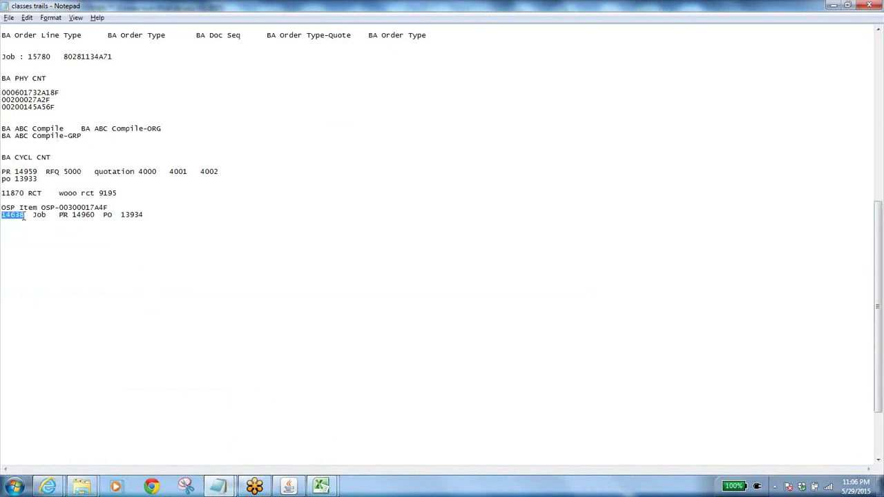
pyautogui.hotkey('alt', 'Tab')
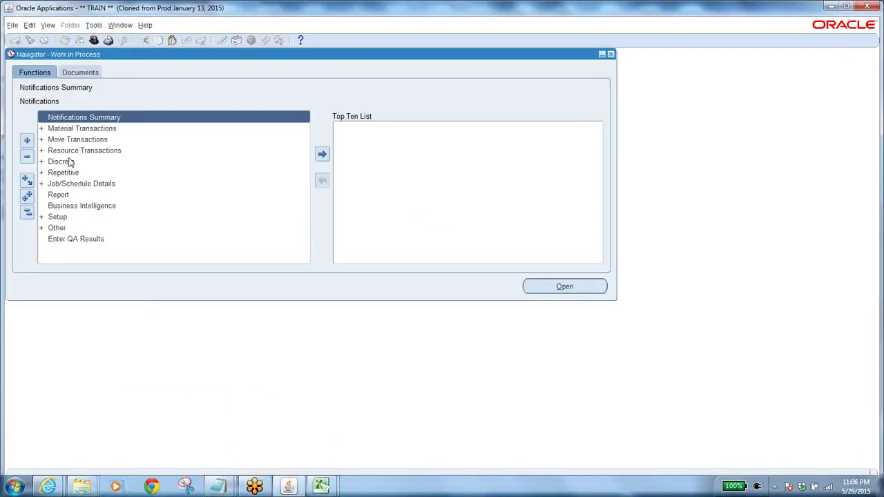
# Open Discrete Jobs for the WOO (Wooster Discrete) organization and find job 14638.
pyautogui.doubleClick(74, 184)
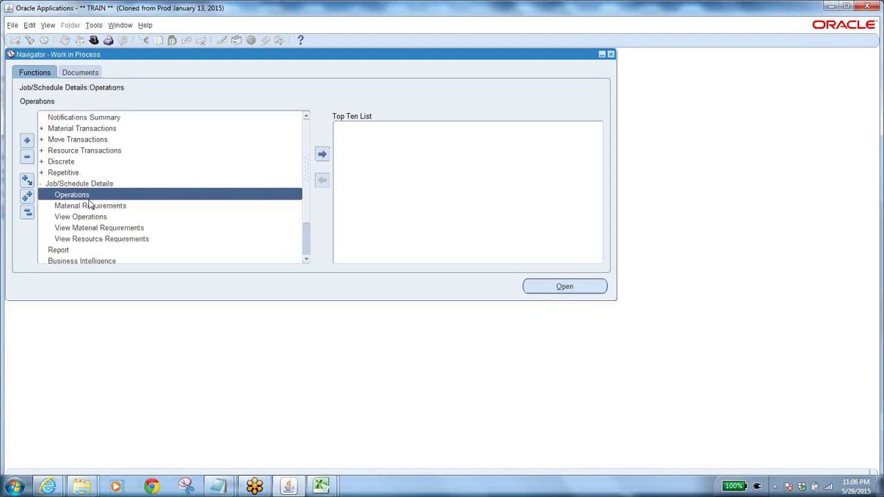
pyautogui.doubleClick(66, 163)
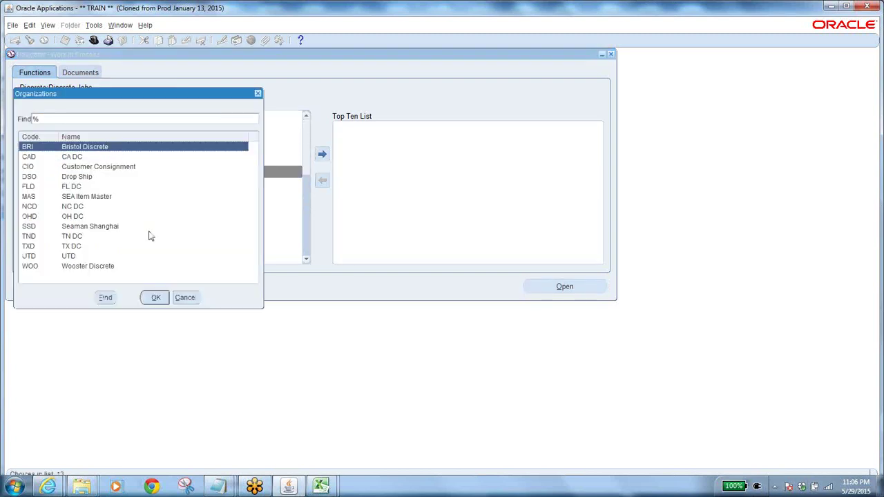
pyautogui.click(88, 268)
pyautogui.click(155, 298)
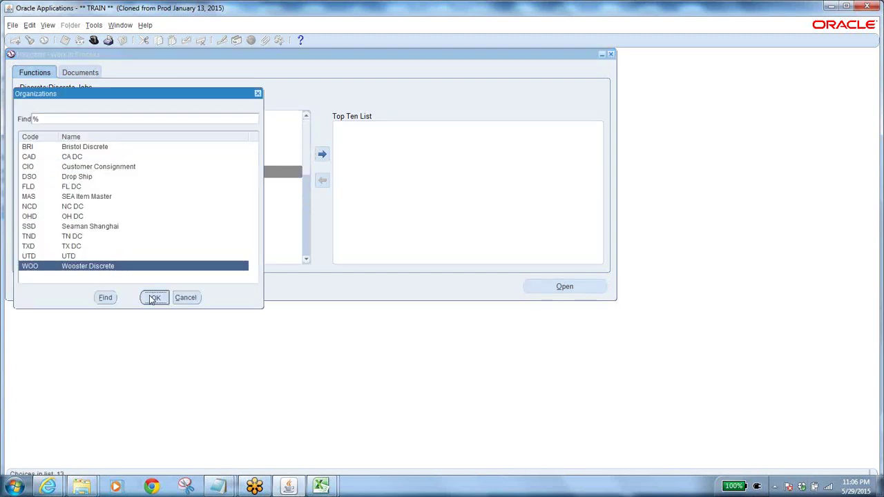
pyautogui.write('14638')
pyautogui.click(333, 308)
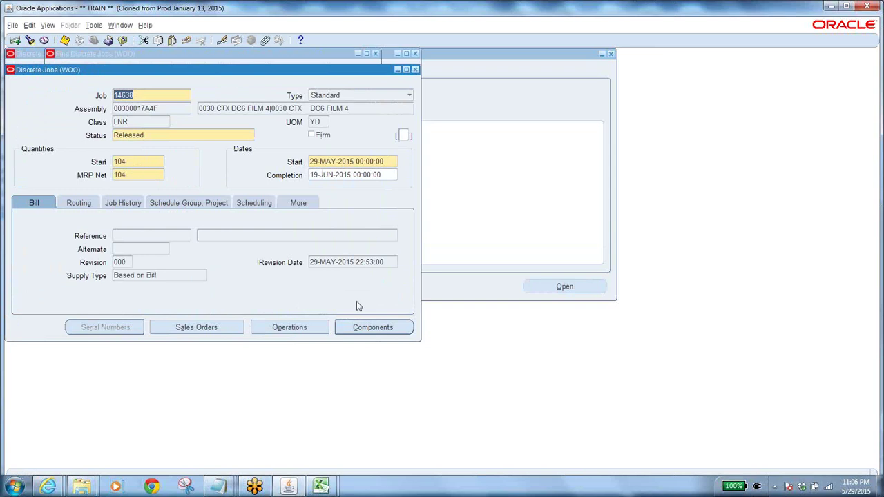
# Review the job's components and their quantities in Material Requirements, including OSP-00300017A4F, and close that form.
pyautogui.click(355, 329)
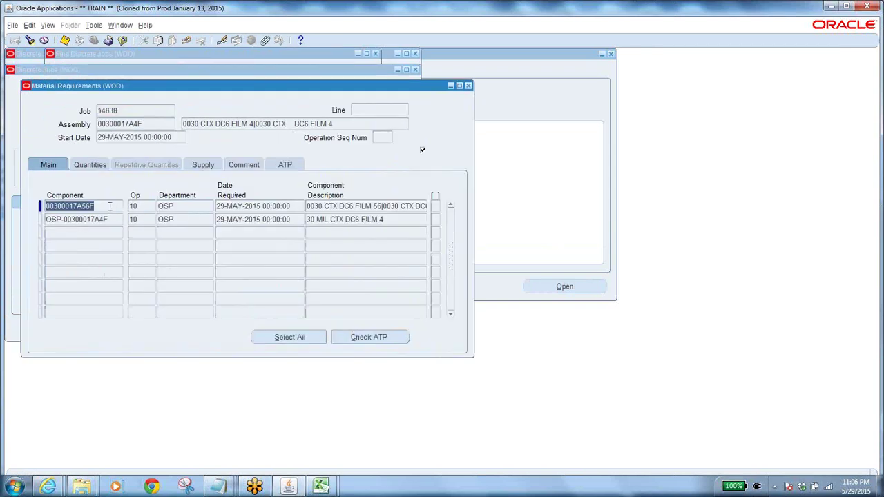
pyautogui.click(108, 219)
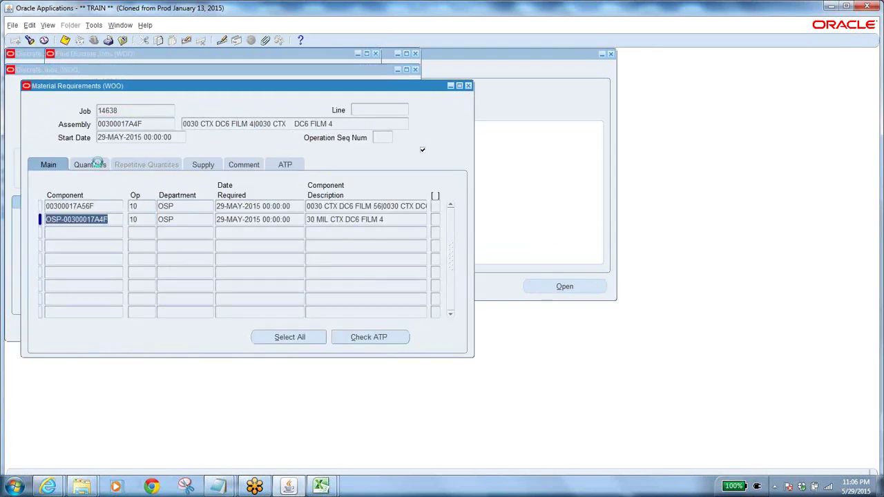
pyautogui.click(98, 163)
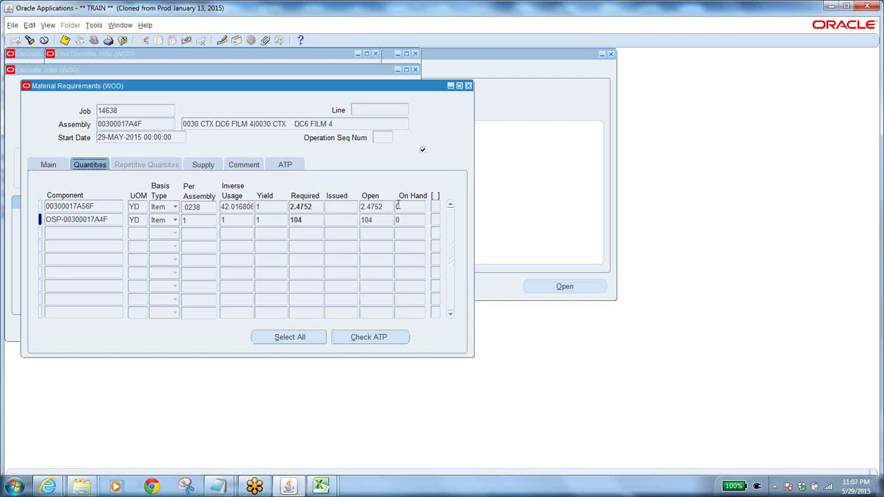
pyautogui.click(469, 86)
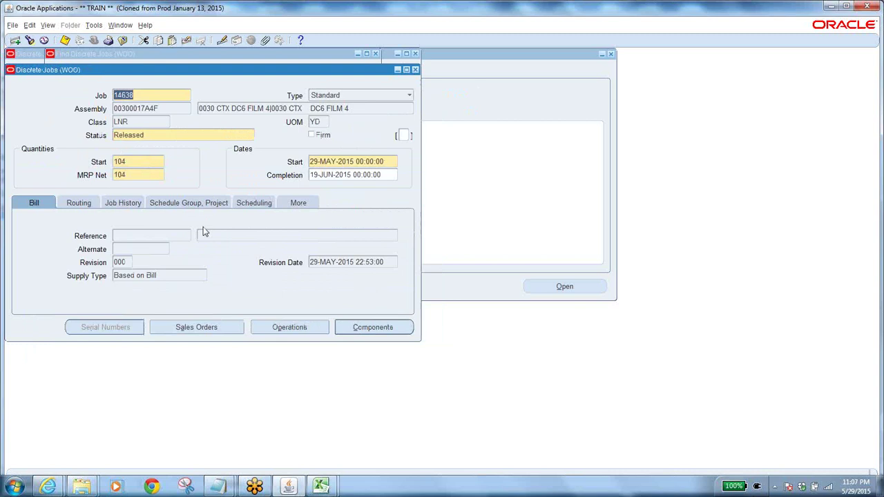
# Check the job's history quantities and its OSP operation, and close the discrete job forms.
pyautogui.click(130, 205)
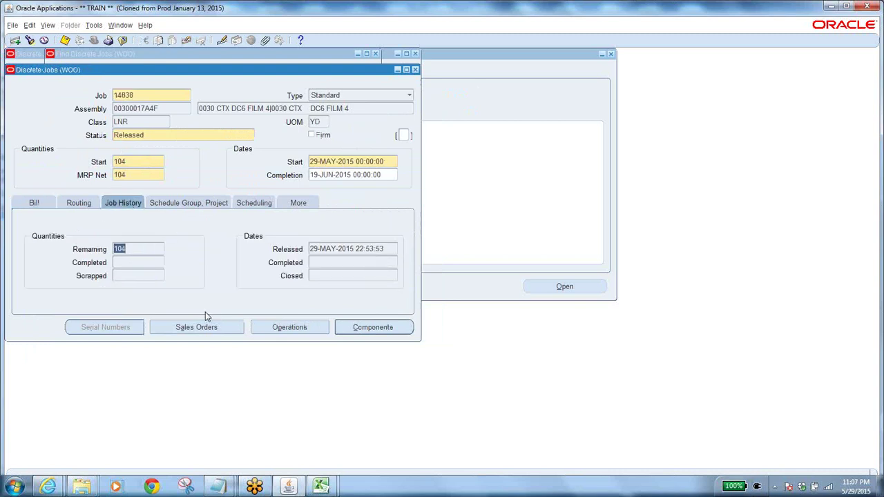
pyautogui.click(301, 328)
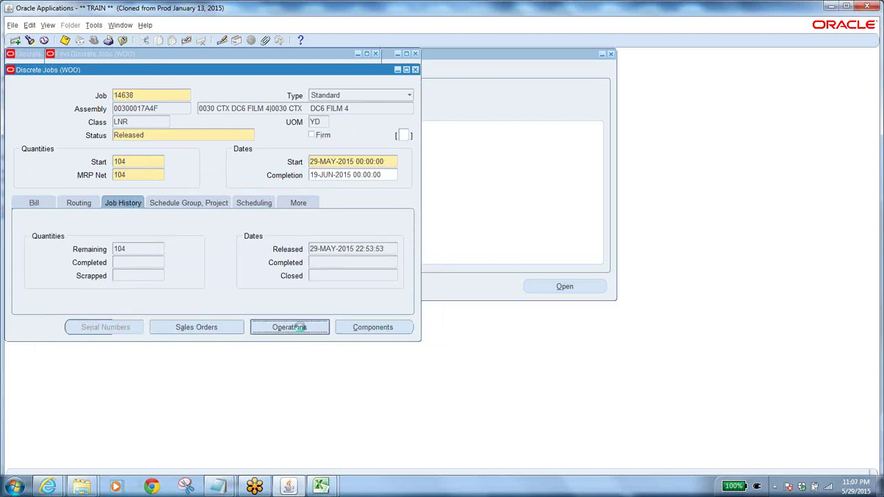
pyautogui.click(128, 231)
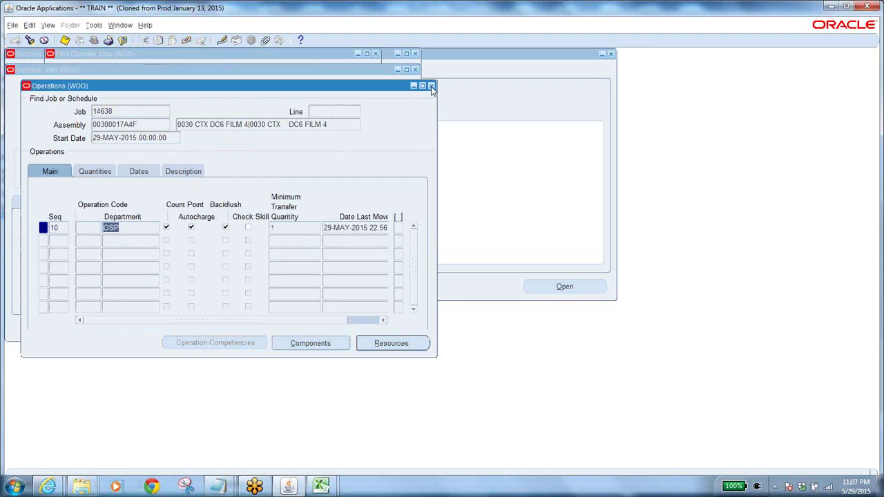
pyautogui.click(432, 87)
pyautogui.click(415, 70)
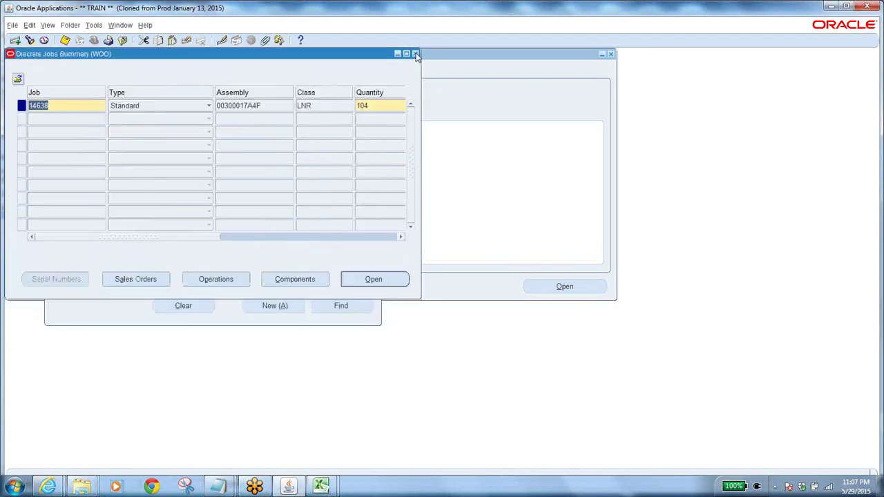
pyautogui.click(415, 54)
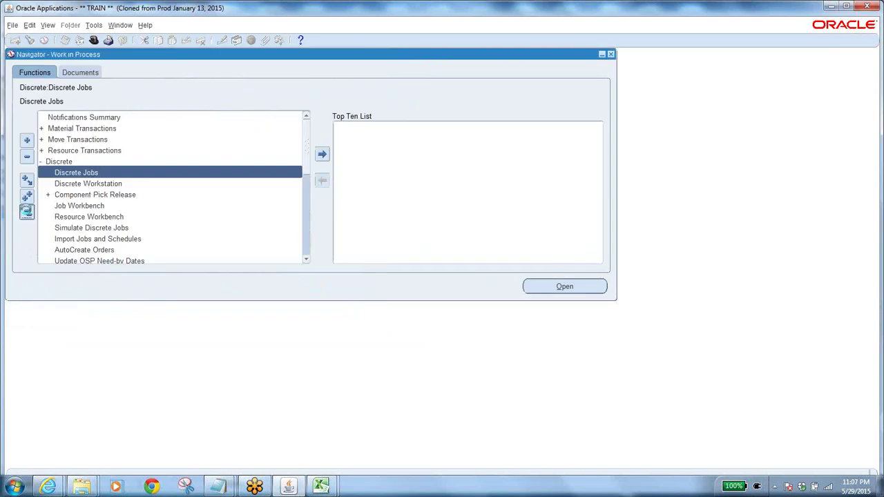
# Open the Move Transactions form and load job 14638.
pyautogui.click(27, 212)
pyautogui.doubleClick(69, 140)
pyautogui.doubleClick(97, 152)
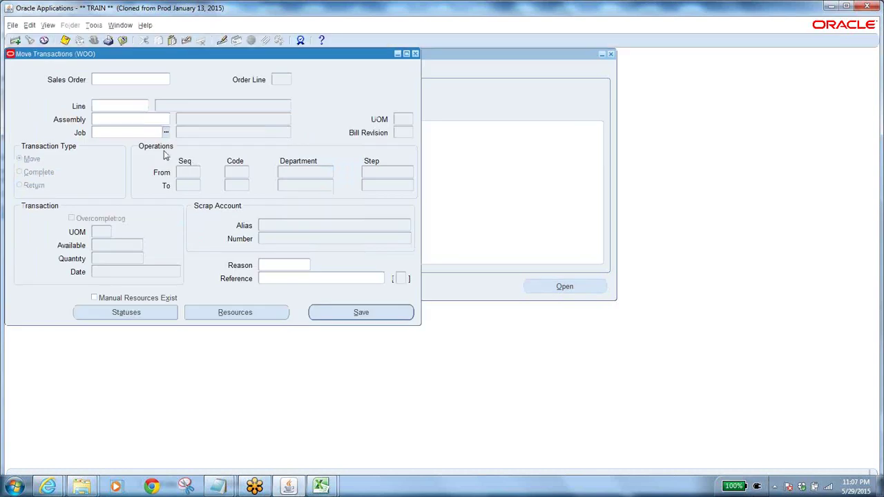
pyautogui.write('14638')
pyautogui.press('Tab')
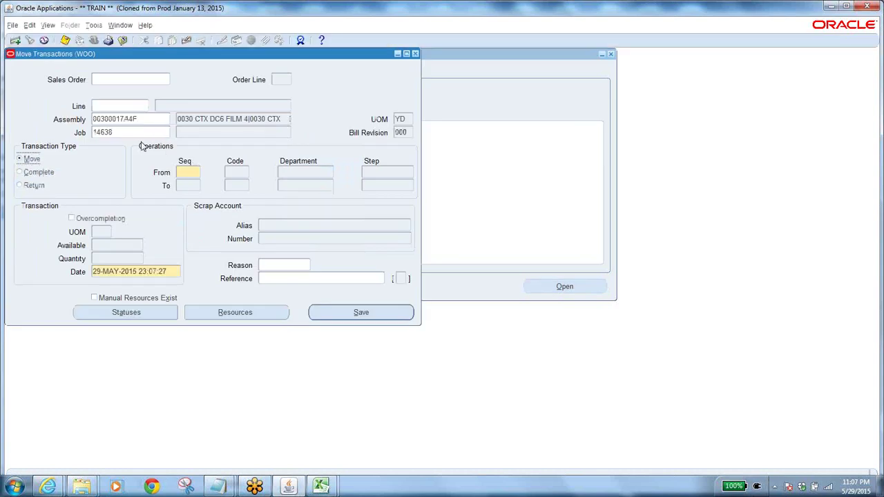
# Set the move's from operation to sequence 10 at the Queue step.
pyautogui.write('10')
pyautogui.press('Tab')
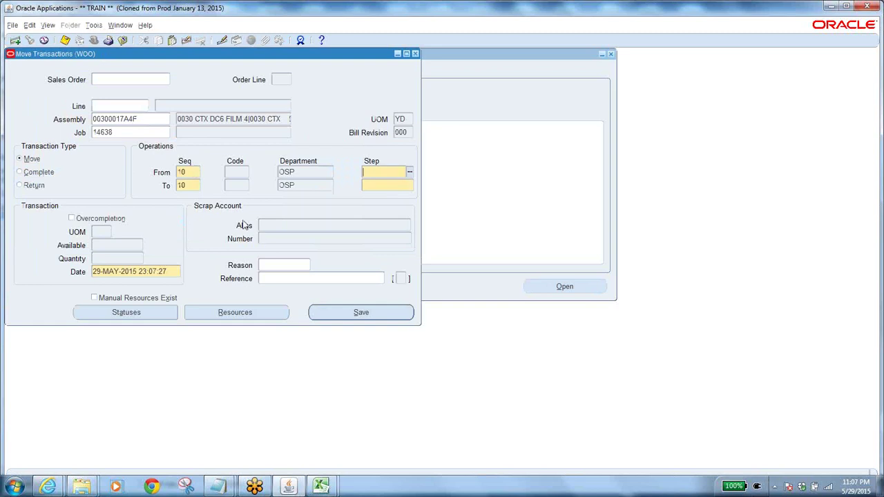
pyautogui.click(409, 172)
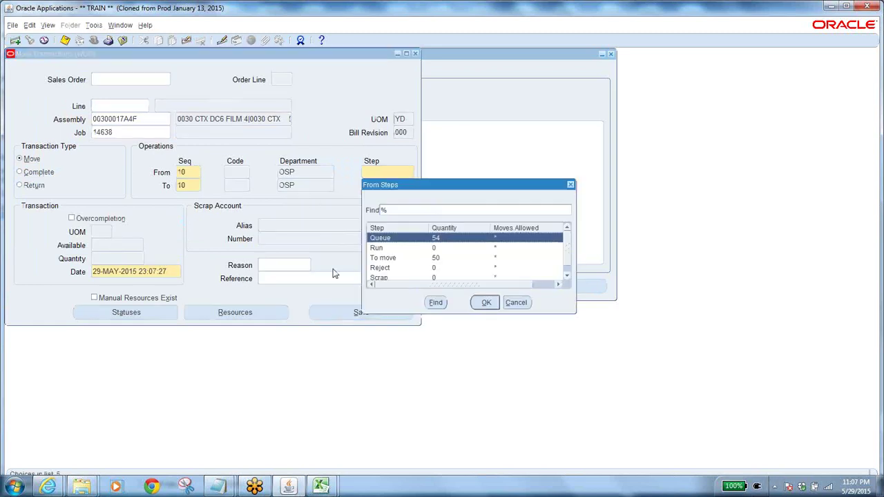
pyautogui.click(438, 259)
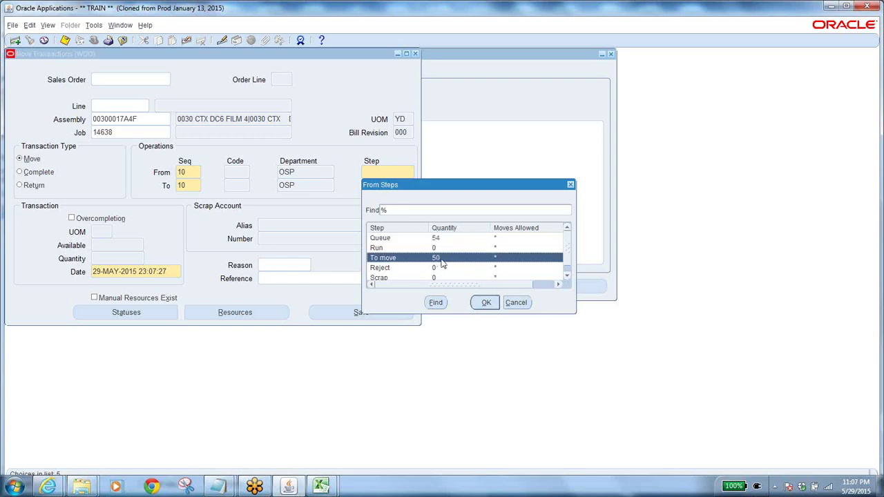
pyautogui.click(435, 239)
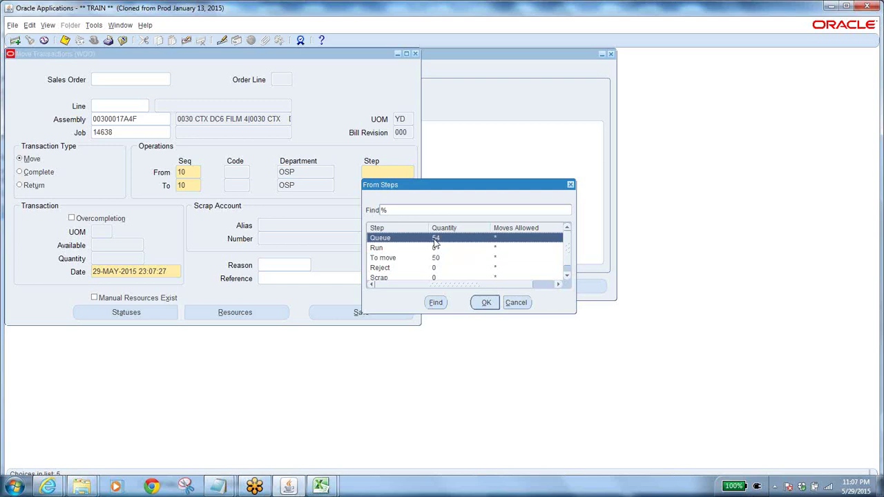
pyautogui.click(486, 305)
# Set the move's destination to the To move step of operation sequence 10.
pyautogui.click(366, 185)
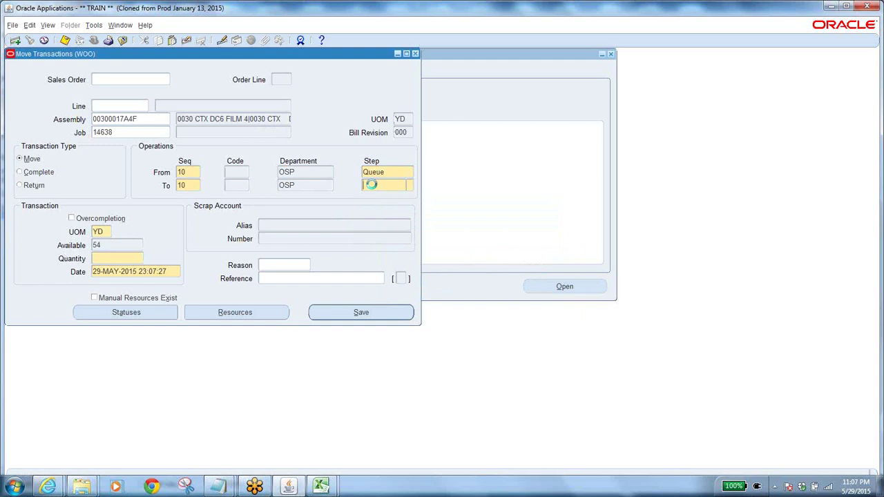
pyautogui.click(409, 185)
pyautogui.click(406, 281)
pyautogui.click(404, 271)
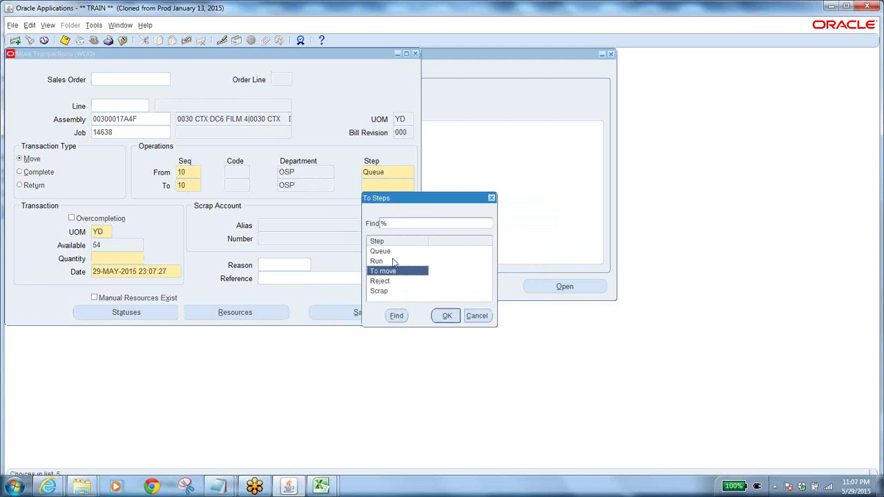
pyautogui.click(383, 293)
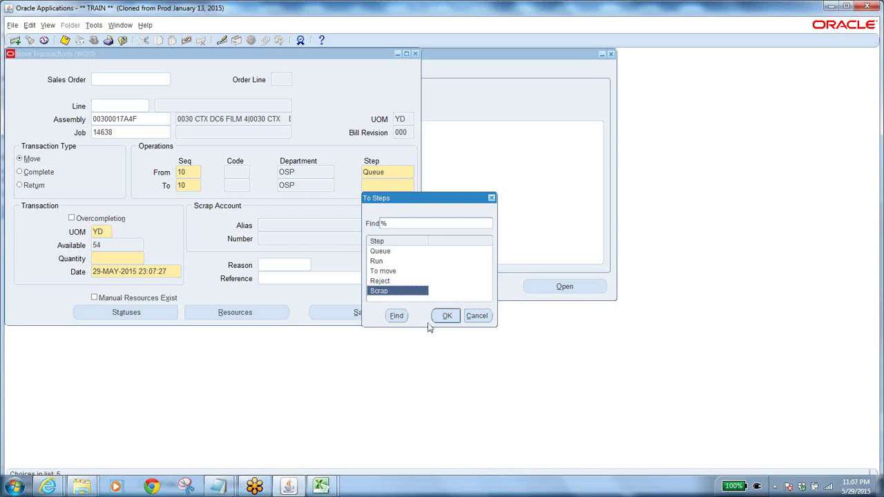
pyautogui.click(382, 270)
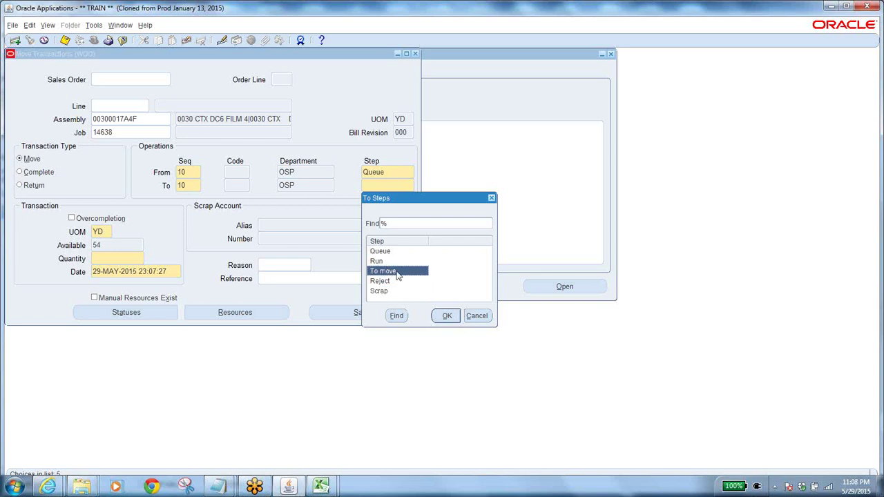
pyautogui.click(447, 316)
# Enter a move quantity of 54 and save the move transaction.
pyautogui.click(123, 258)
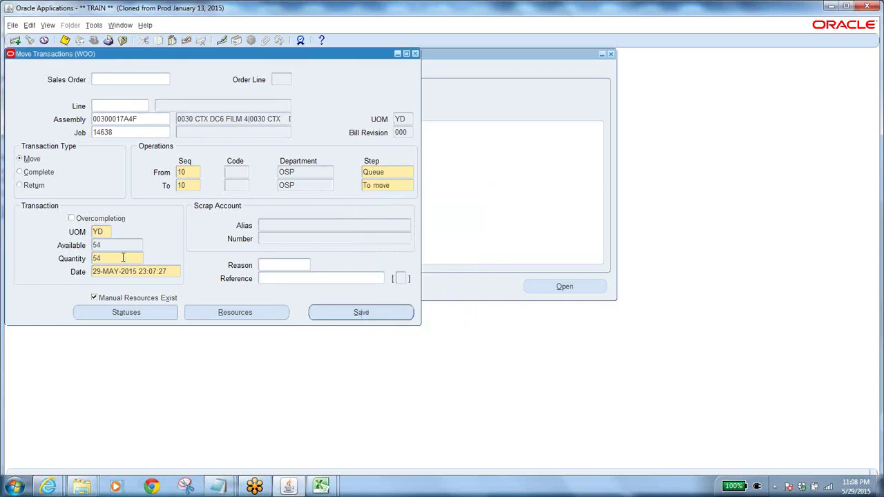
pyautogui.press('Tab')
pyautogui.click(349, 314)
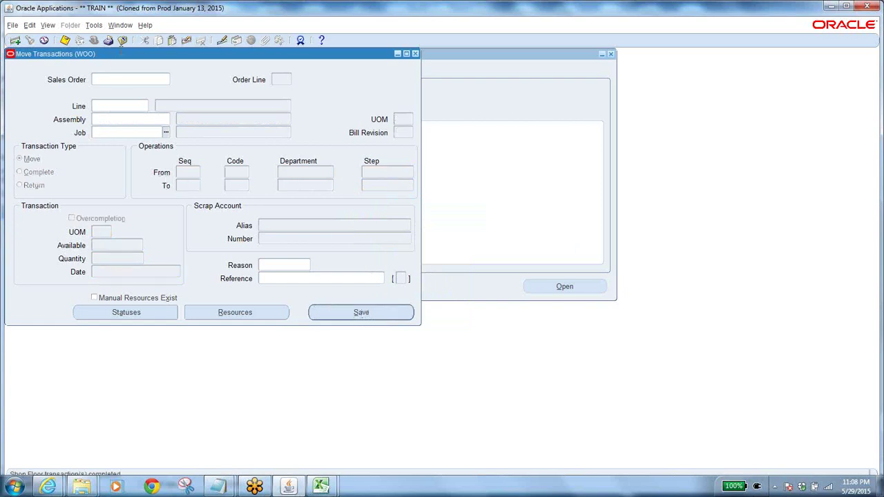
# Load job 14638 again in Move Transactions to check the quantity available at the To move step.
pyautogui.click(121, 131)
pyautogui.write('*4638')
pyautogui.press('Tab')
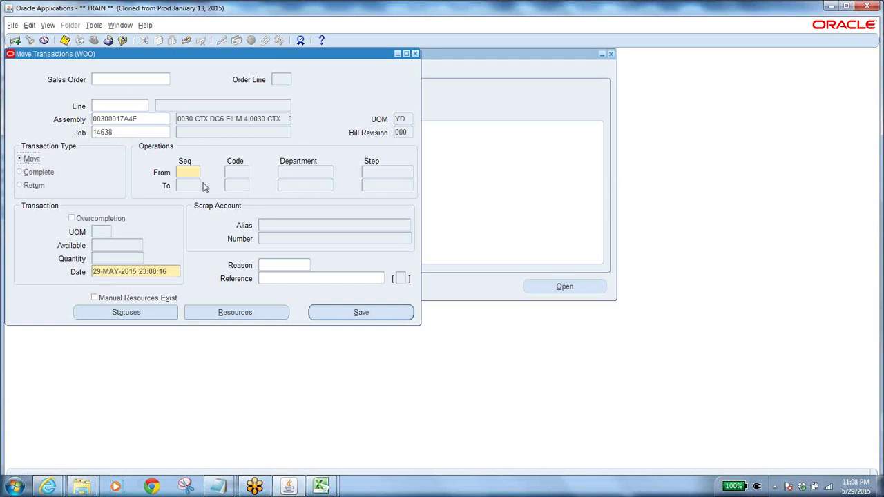
pyautogui.press('Tab')
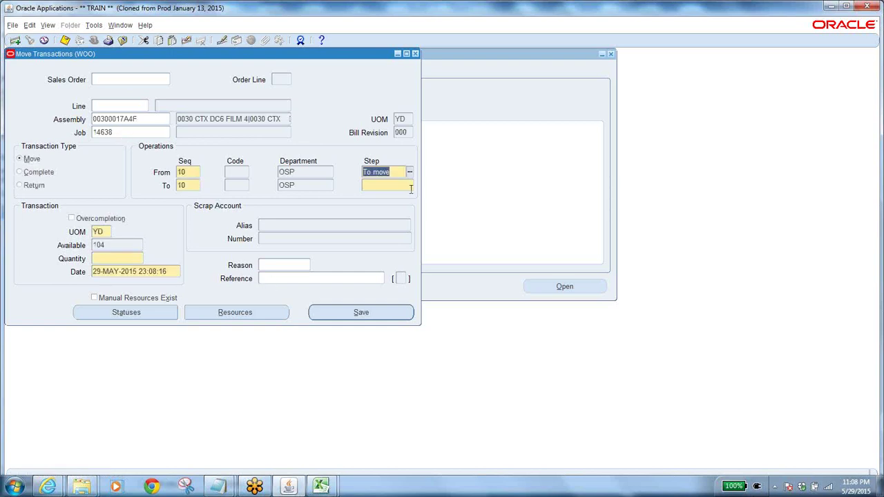
# Try to set To move as the destination step of the same operation, and close the Move Transactions form without saving.
pyautogui.click(412, 188)
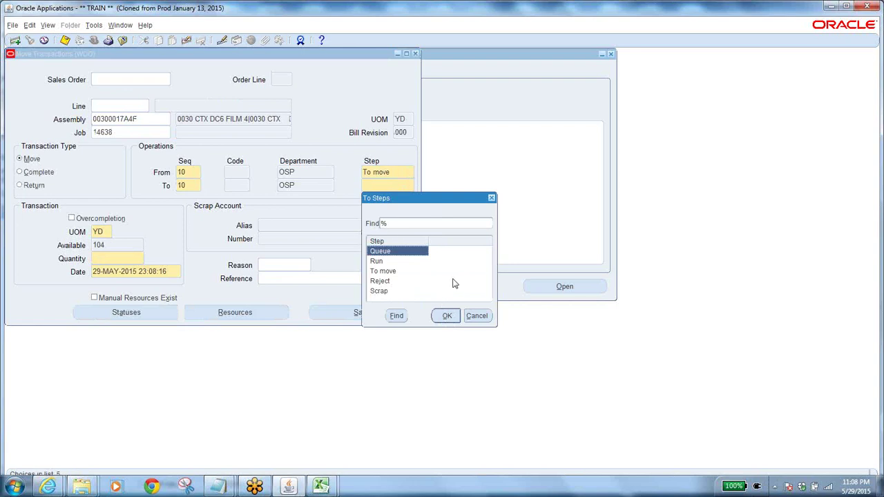
pyautogui.click(401, 272)
pyautogui.click(449, 317)
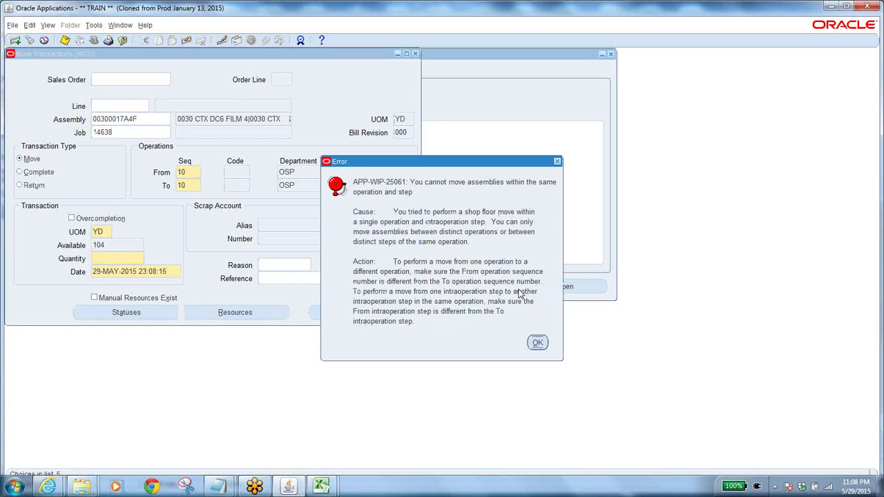
pyautogui.click(537, 342)
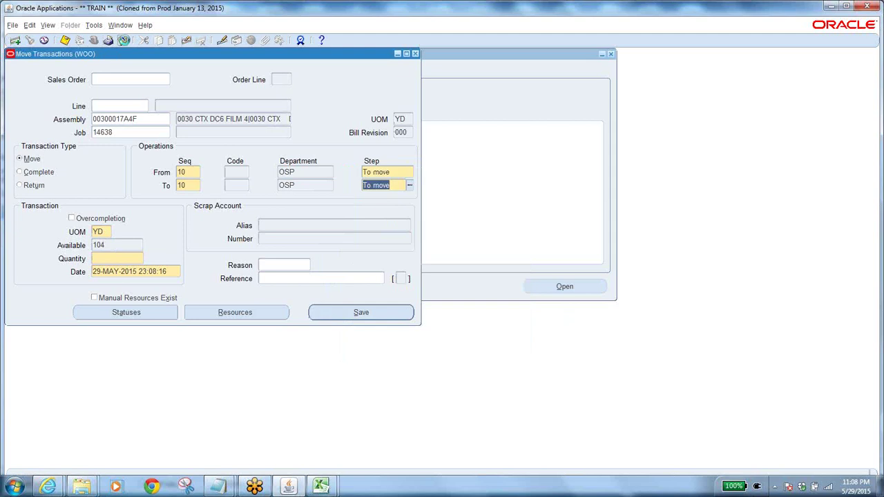
pyautogui.click(123, 42)
pyautogui.click(538, 342)
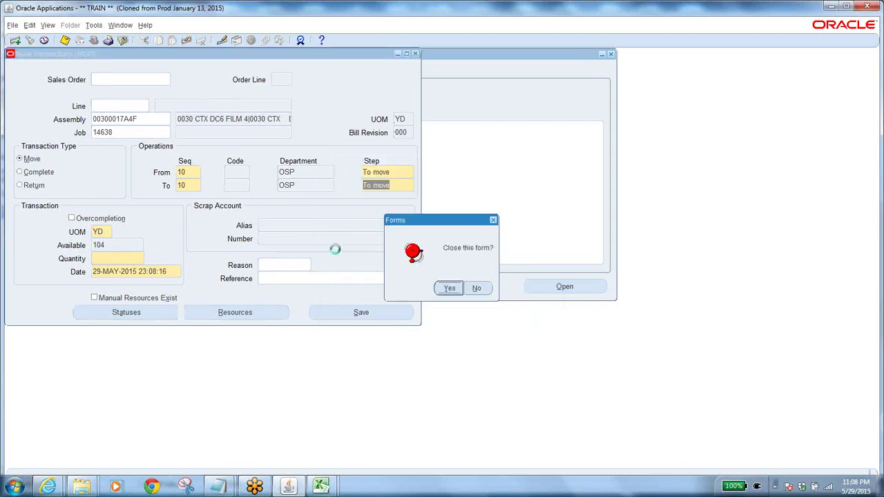
pyautogui.click(455, 296)
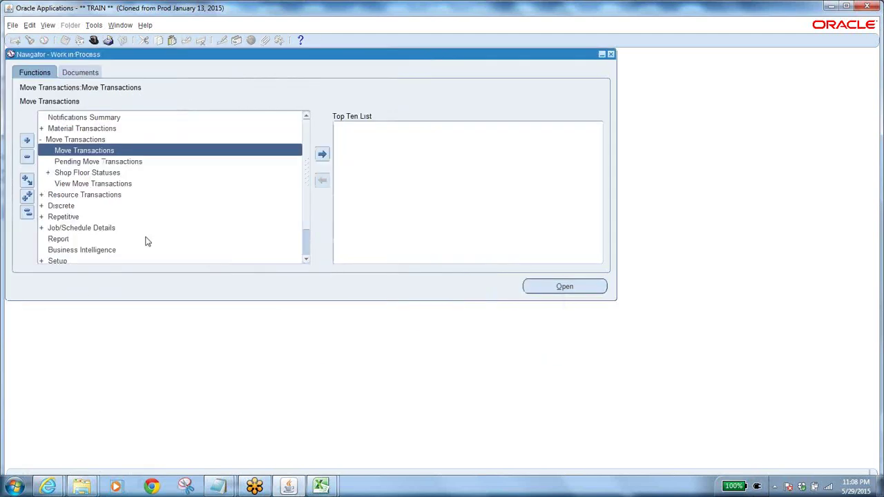
# Open the Completion Transactions form under Material Transactions and load job 14638.
pyautogui.click(27, 211)
pyautogui.doubleClick(92, 131)
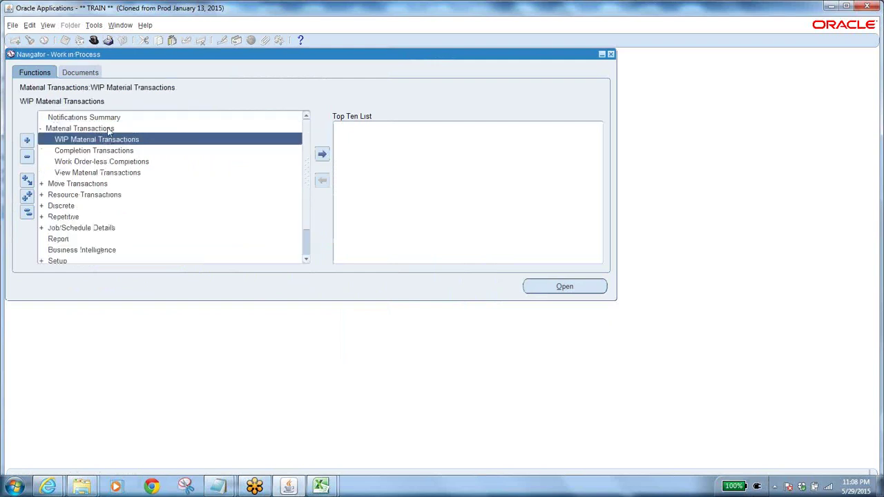
pyautogui.doubleClick(123, 151)
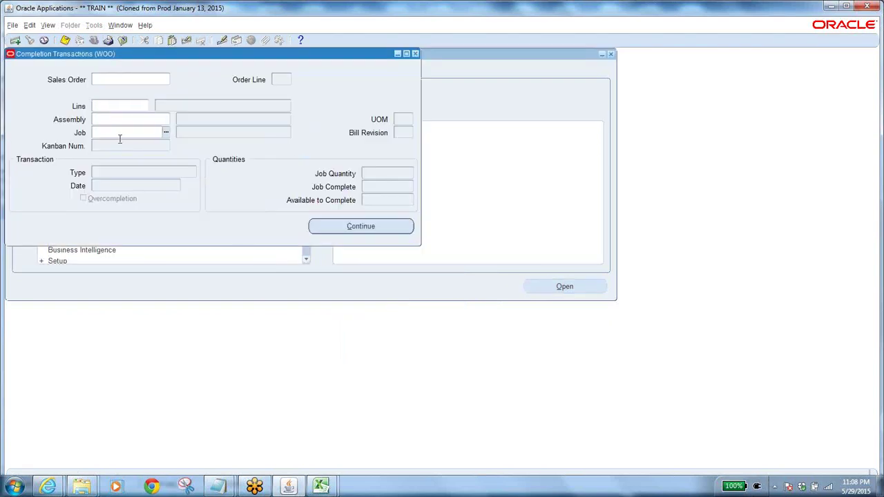
pyautogui.write('14638')
pyautogui.press('Tab')
# Look at the WIP completion details, cancel them, and review the job's total, completed and available quantities.
pyautogui.click(361, 226)
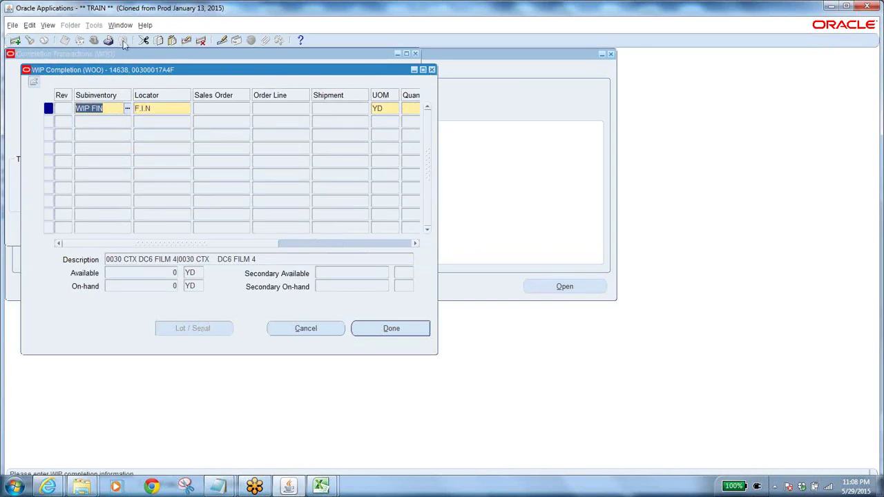
pyautogui.click(306, 328)
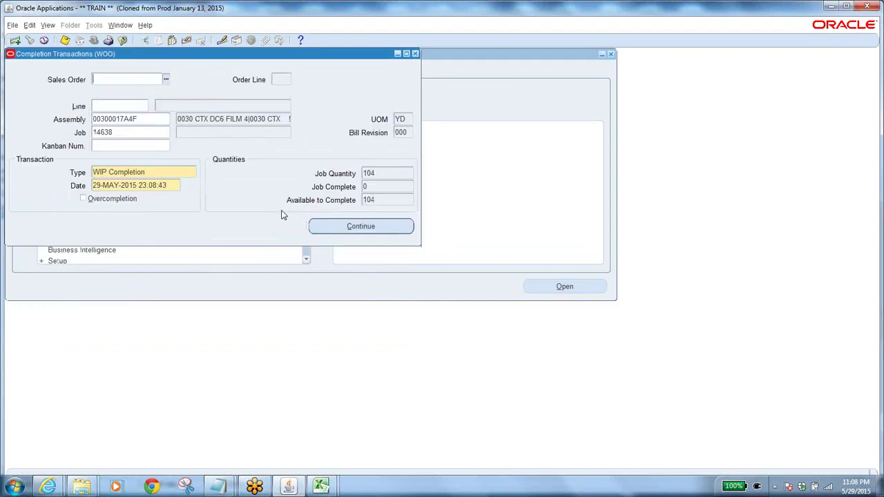
pyautogui.doubleClick(118, 132)
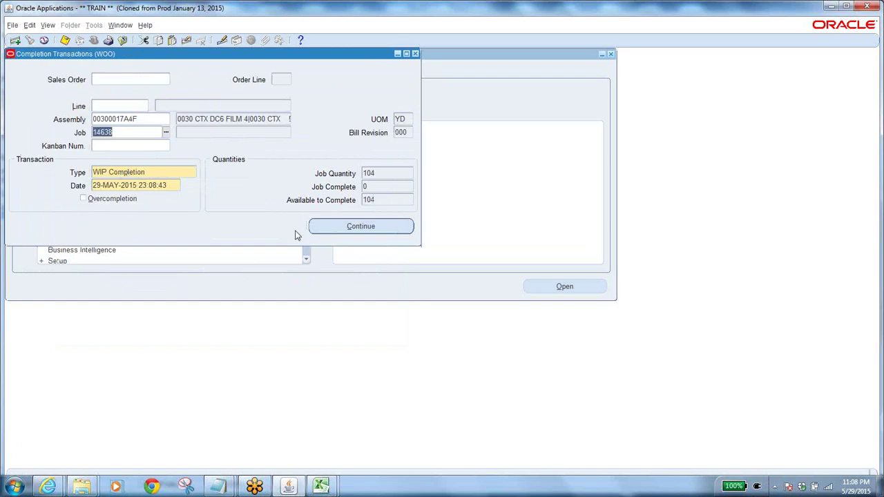
pyautogui.doubleClick(377, 199)
pyautogui.doubleClick(378, 173)
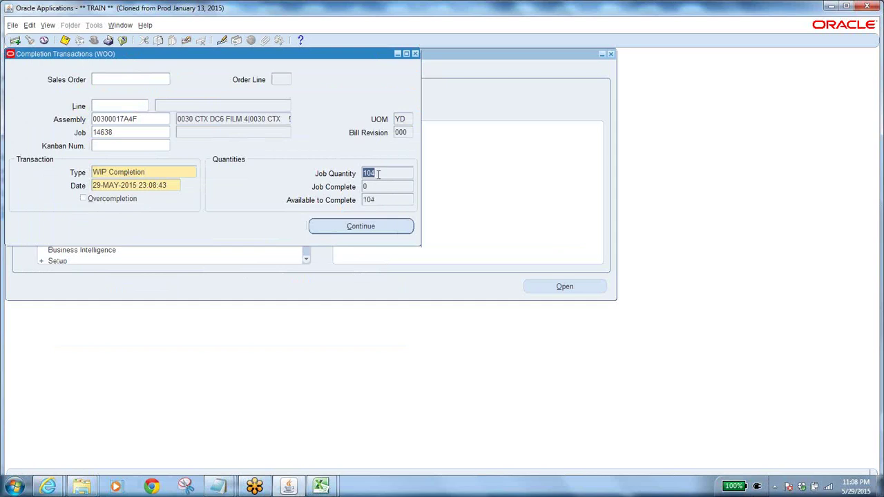
pyautogui.doubleClick(376, 185)
# Complete quantity 104 of the job into subinventory WIP FIN, locator F.I.N, marked as final completion.
pyautogui.click(360, 227)
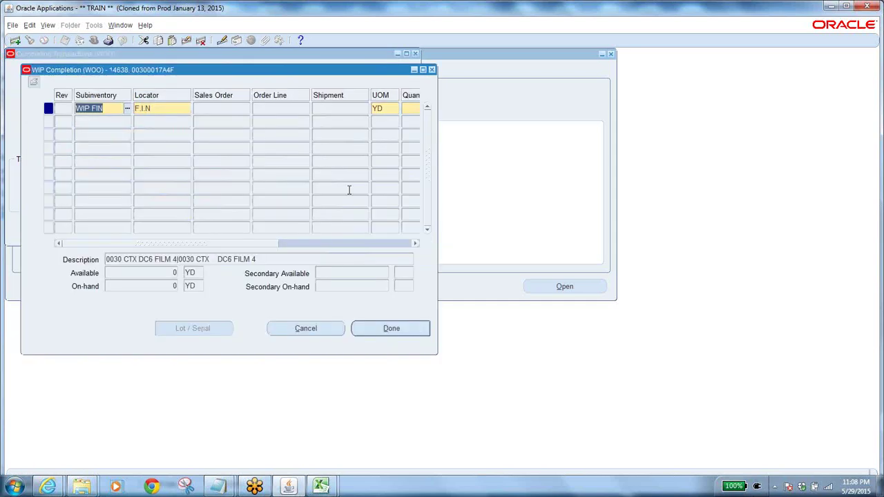
pyautogui.moveTo(139, 243); pyautogui.dragTo(222, 244)
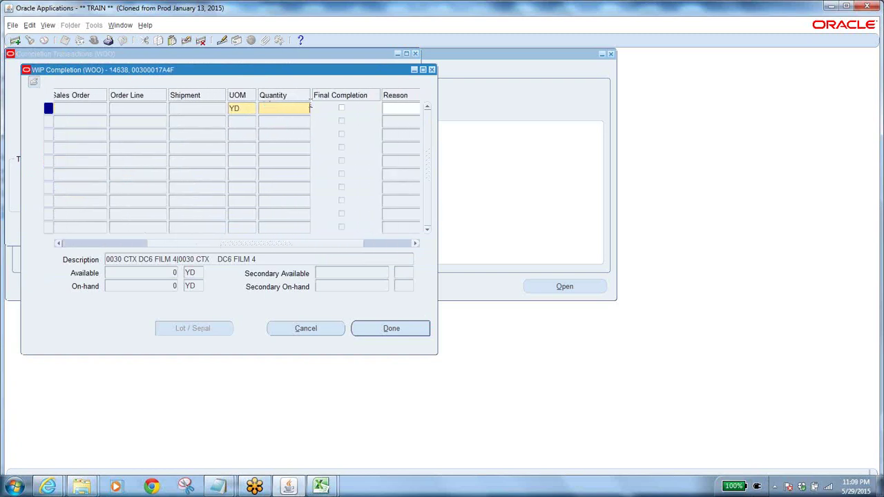
pyautogui.write('4')
pyautogui.click(341, 108)
pyautogui.moveTo(259, 249); pyautogui.dragTo(406, 255)
pyautogui.click(391, 328)
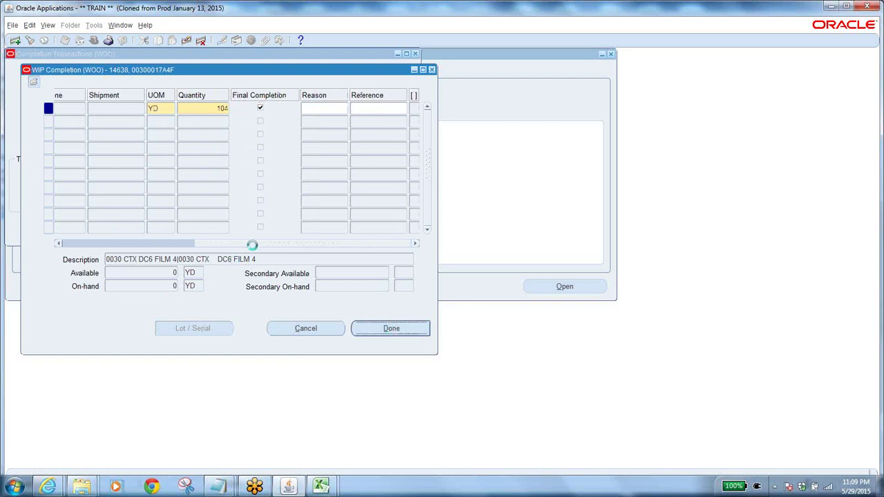
# Reload job 14638 and record its assembly 00300017A4F as Parent on the job's line in the classes trails Notepad file.
pyautogui.write("'4638")
pyautogui.press('Tab')
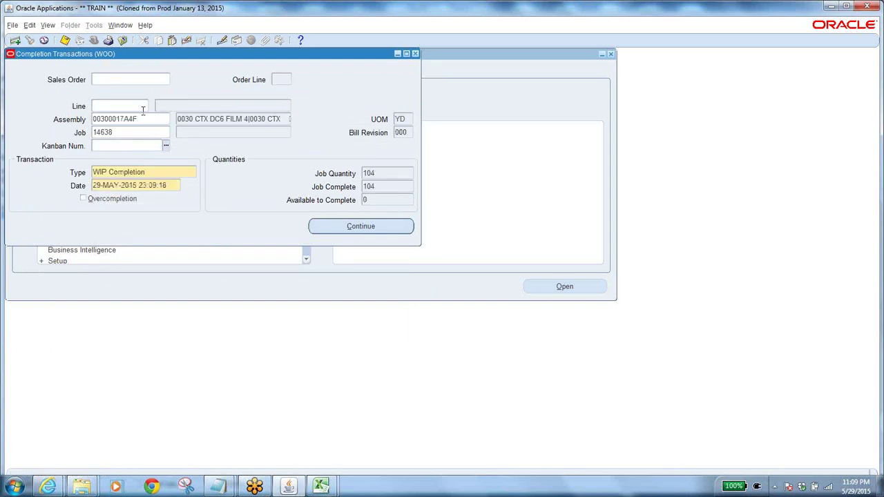
pyautogui.click(140, 119)
pyautogui.hotkey('ctrl', 'c')
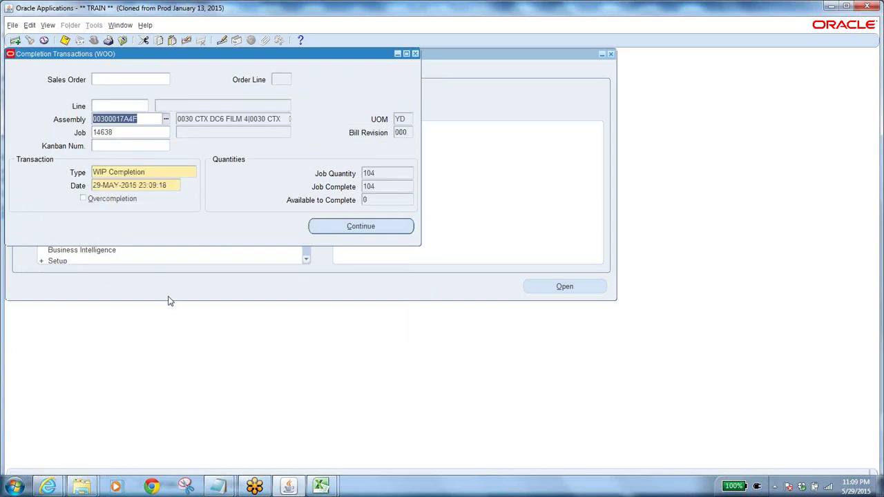
pyautogui.click(218, 486)
pyautogui.click(236, 423)
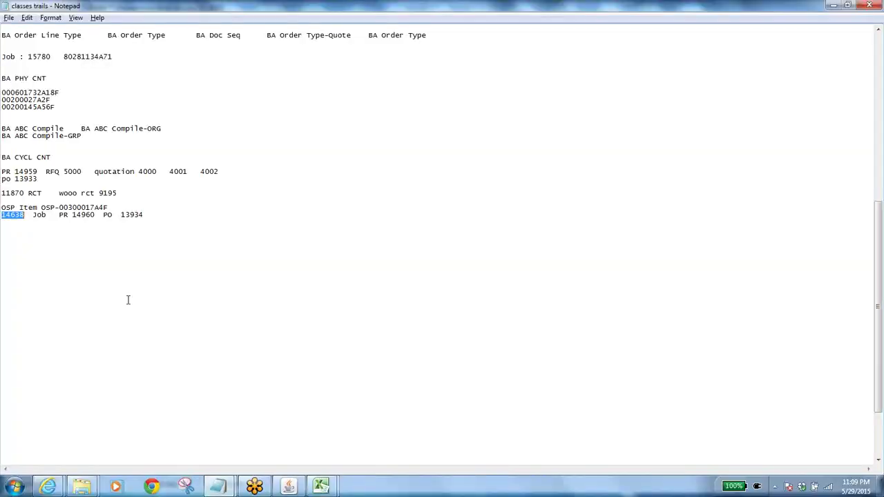
pyautogui.click(190, 214)
pyautogui.hotkey('ctrl', 'v')
pyautogui.hotkey('alt', 'Tab')
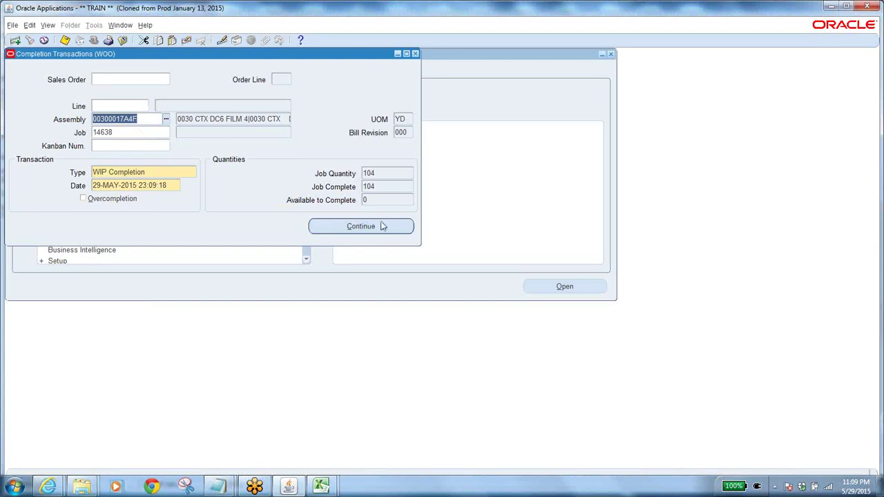
# Check the job's completed quantity and assembly, and close the Completion Transactions form.
pyautogui.doubleClick(383, 190)
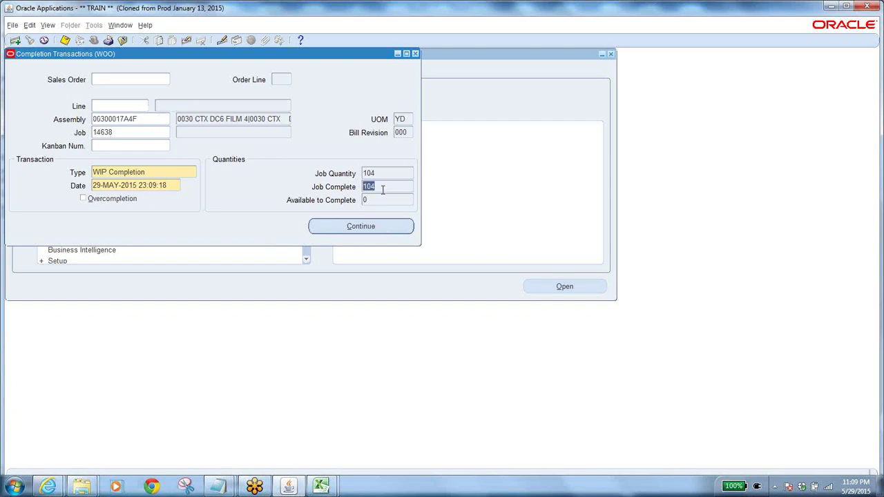
pyautogui.doubleClick(138, 118)
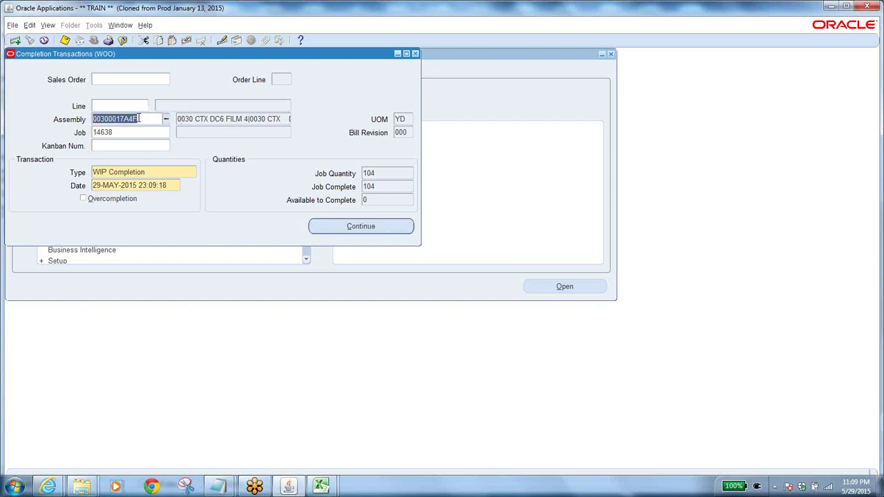
pyautogui.click(122, 40)
pyautogui.click(27, 213)
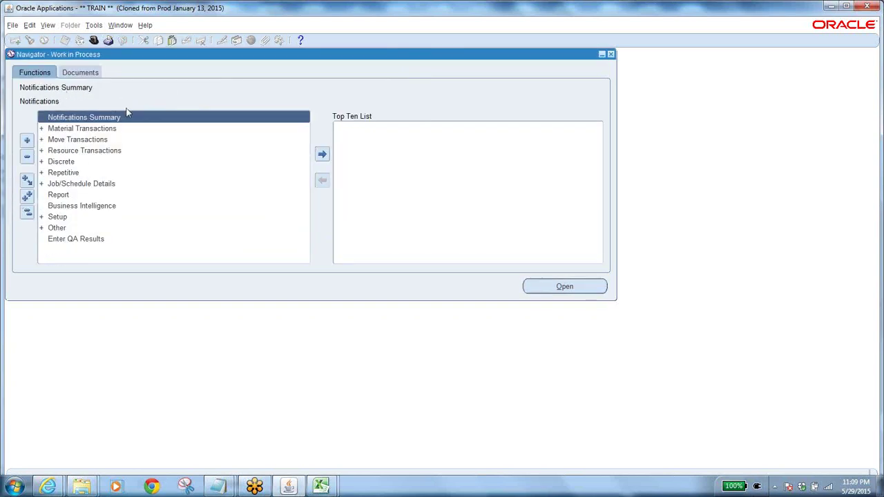
# Switch the responsibility to SEA Inventory.
pyautogui.click(94, 40)
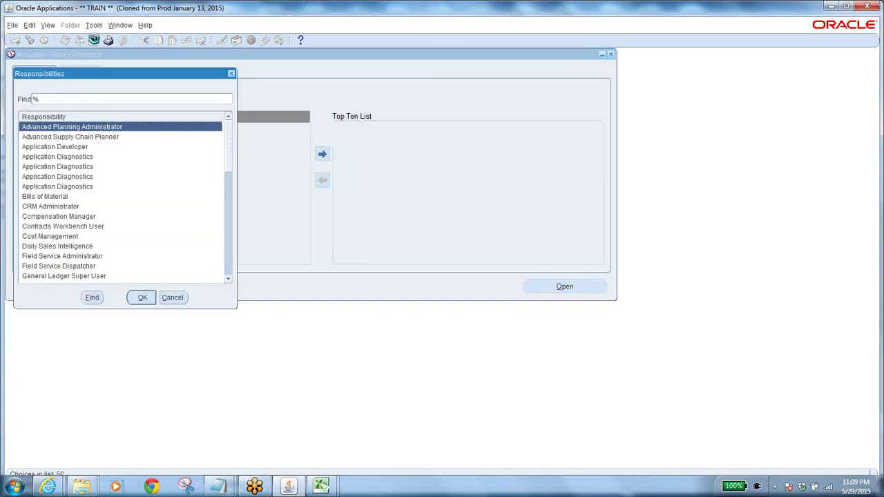
pyautogui.write('s')
pyautogui.click(72, 177)
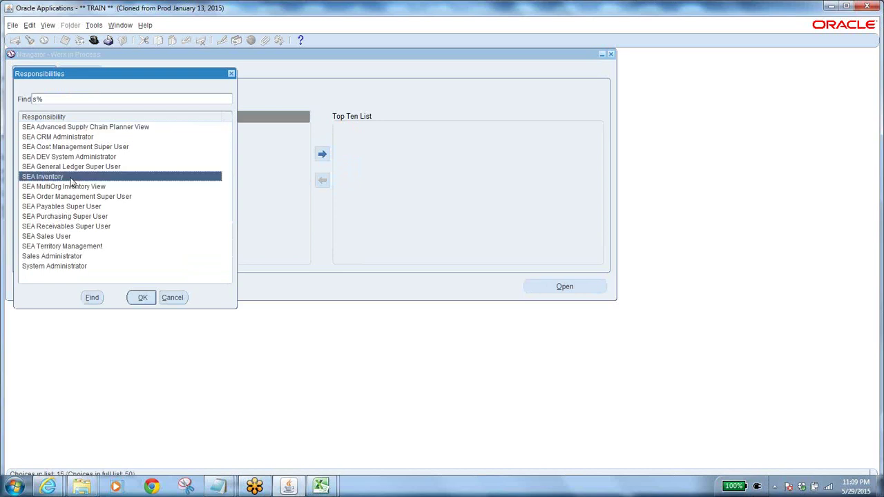
pyautogui.click(143, 297)
# Open the On-hand Quantity query under On-hand, Availability for organization WOO (Wooster Discrete).
pyautogui.doubleClick(104, 139)
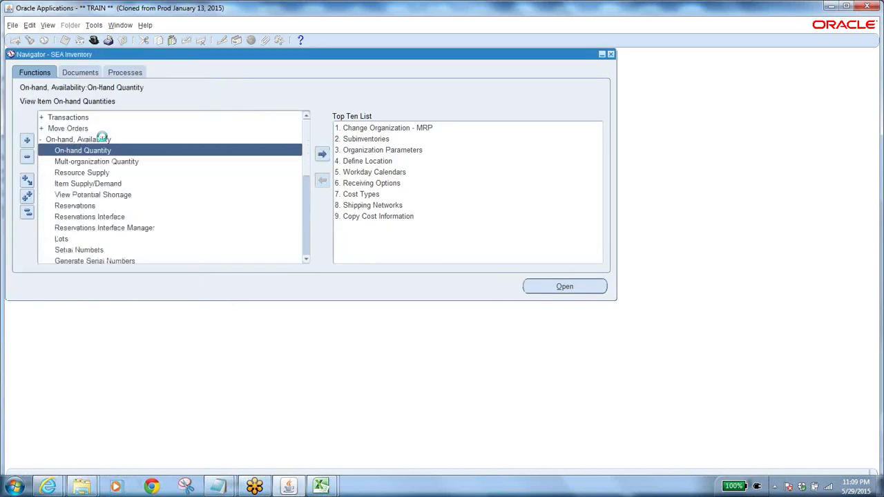
pyautogui.doubleClick(100, 151)
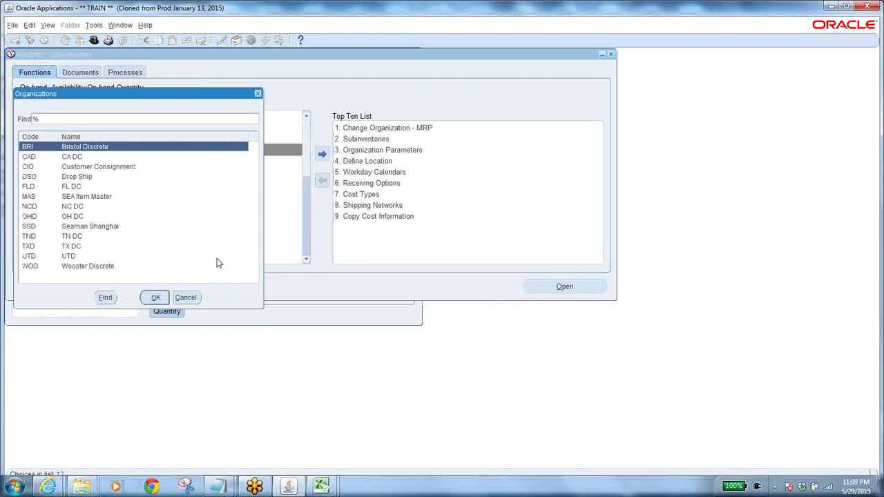
pyautogui.click(90, 267)
pyautogui.click(154, 298)
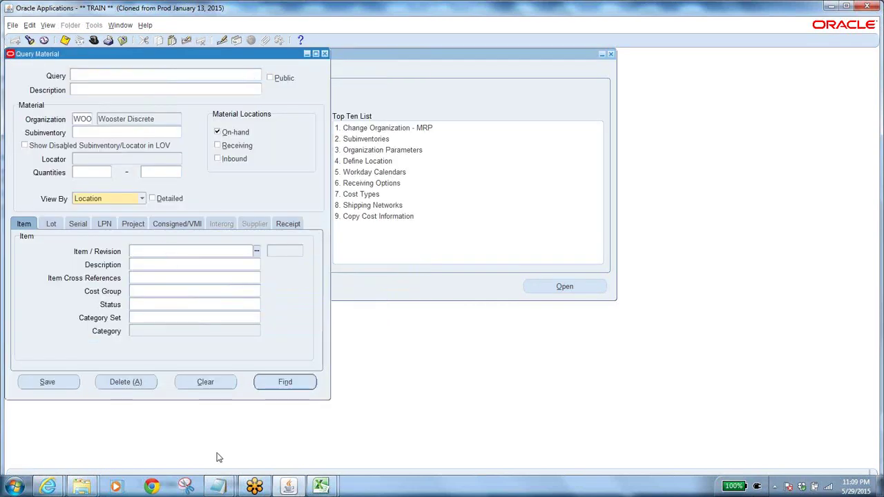
# Copy parent assembly number 00300017A4F from the classes trails Notepad file into the item field of the material query.
pyautogui.click(219, 487)
pyautogui.click(276, 418)
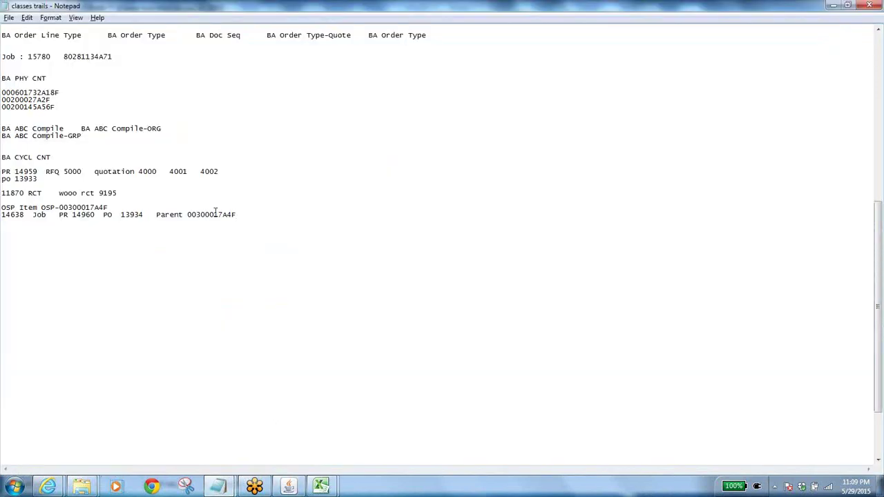
pyautogui.moveTo(188, 215); pyautogui.dragTo(237, 213)
pyautogui.hotkey('ctrl', 'c')
pyautogui.hotkey('alt', 'Tab')
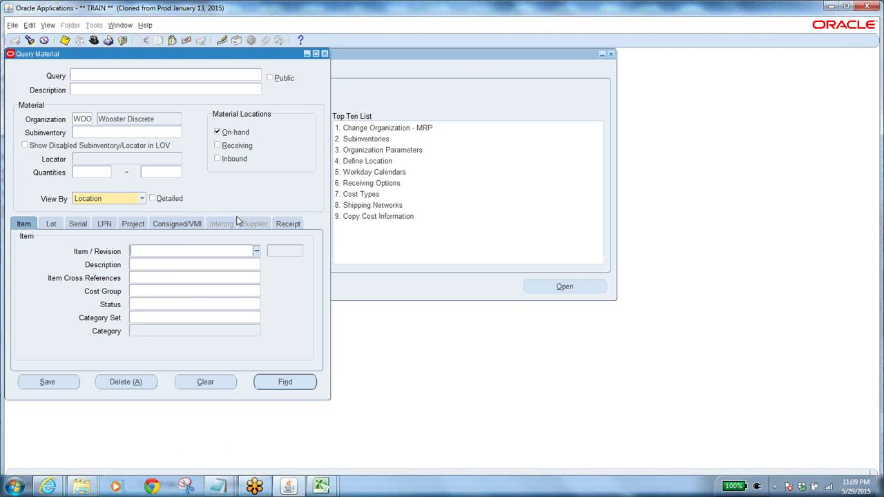
pyautogui.hotkey('ctrl', 'v')
pyautogui.press('Tab')
# Run the on-hand query, check the item's availability quantities, and close the query windows.
pyautogui.click(276, 383)
pyautogui.click(357, 287)
pyautogui.click(86, 244)
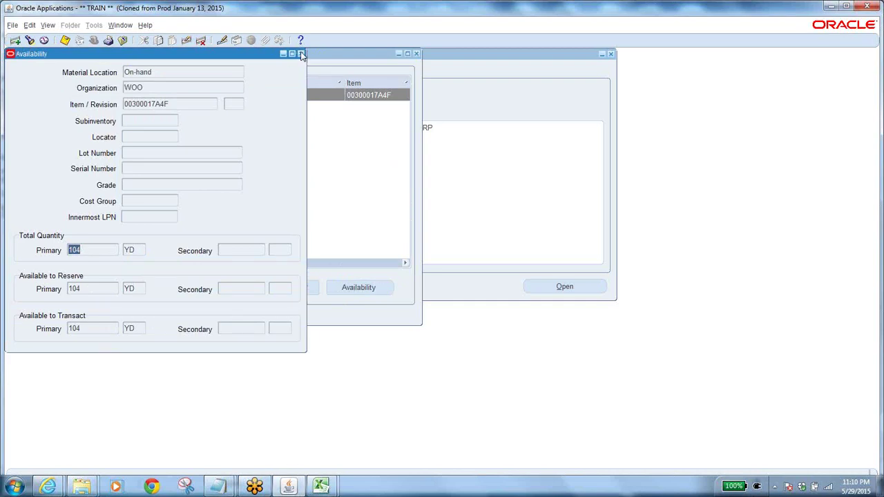
pyautogui.click(302, 54)
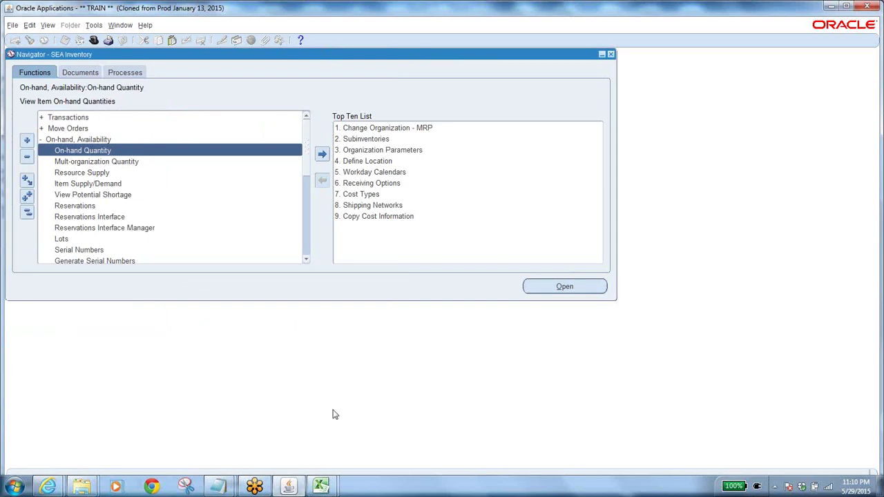
# Collapse the function list and switch the responsibility to Work in Process.
pyautogui.click(292, 488)
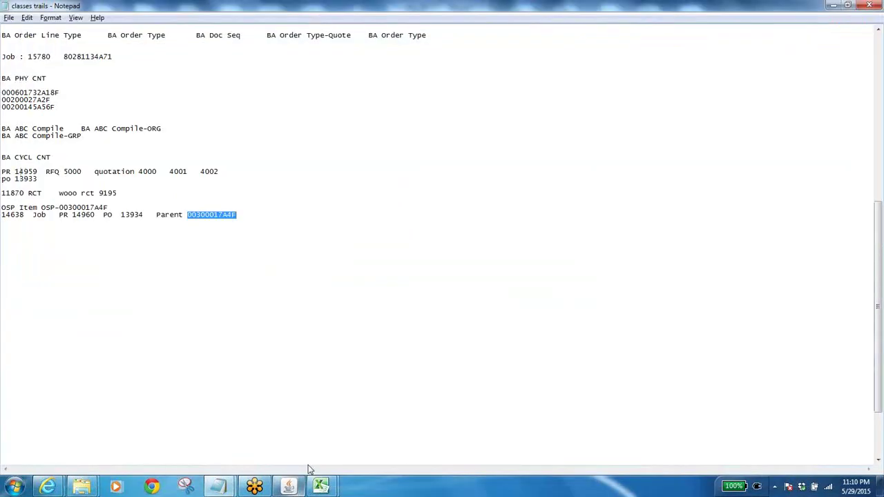
pyautogui.click(291, 487)
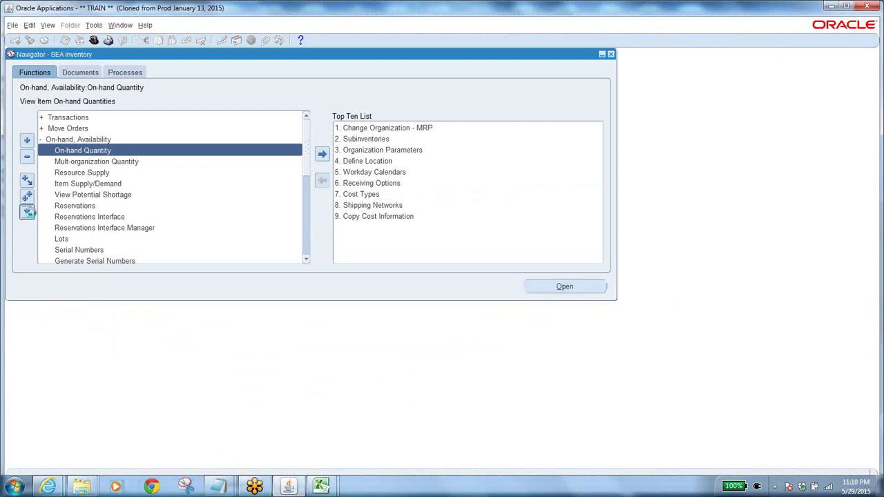
pyautogui.click(27, 212)
pyautogui.click(94, 40)
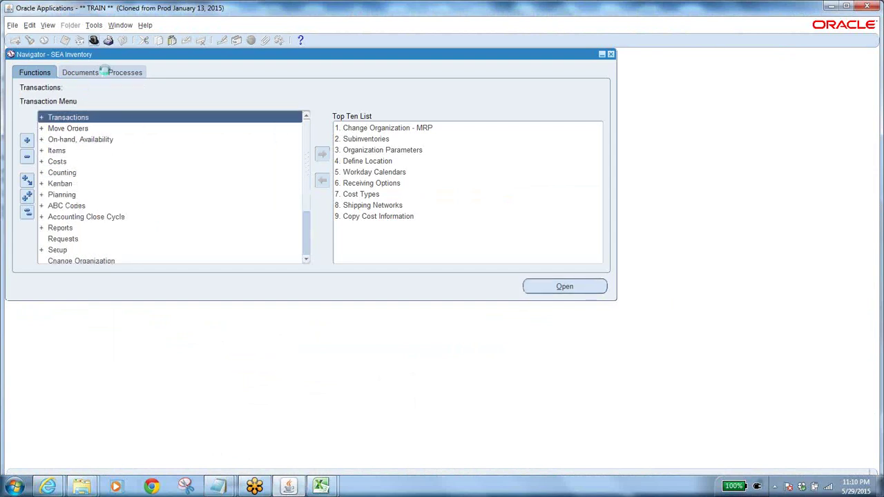
pyautogui.write('w%')
pyautogui.click(72, 147)
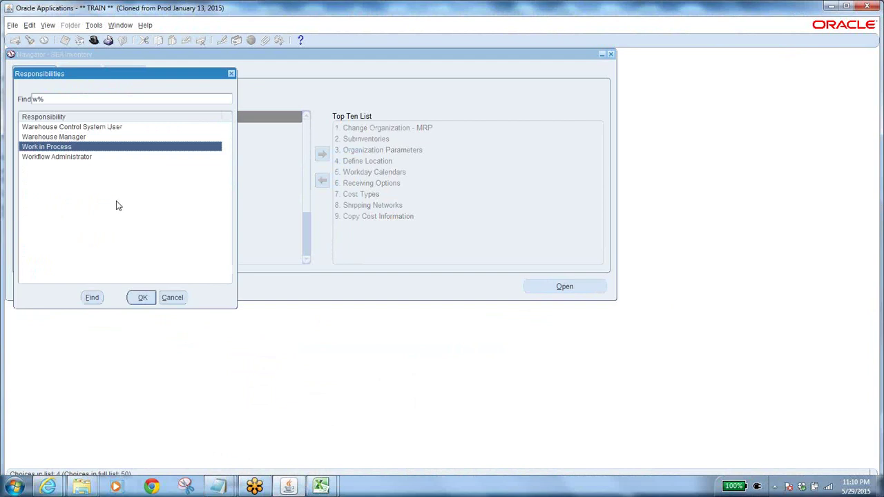
pyautogui.click(143, 297)
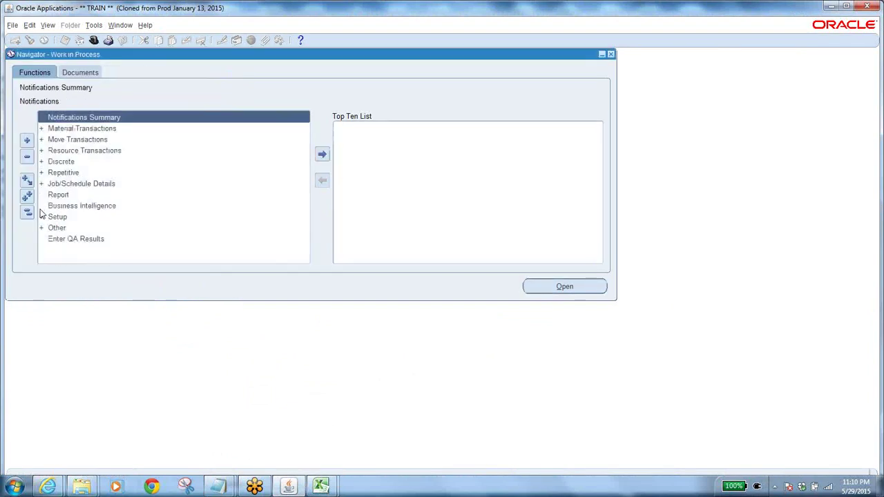
pyautogui.doubleClick(69, 161)
pyautogui.doubleClick(103, 172)
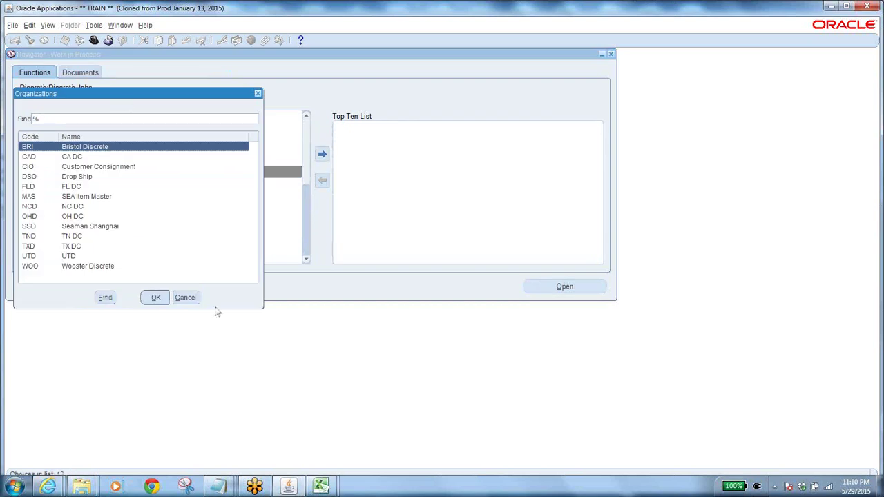
pyautogui.click(156, 297)
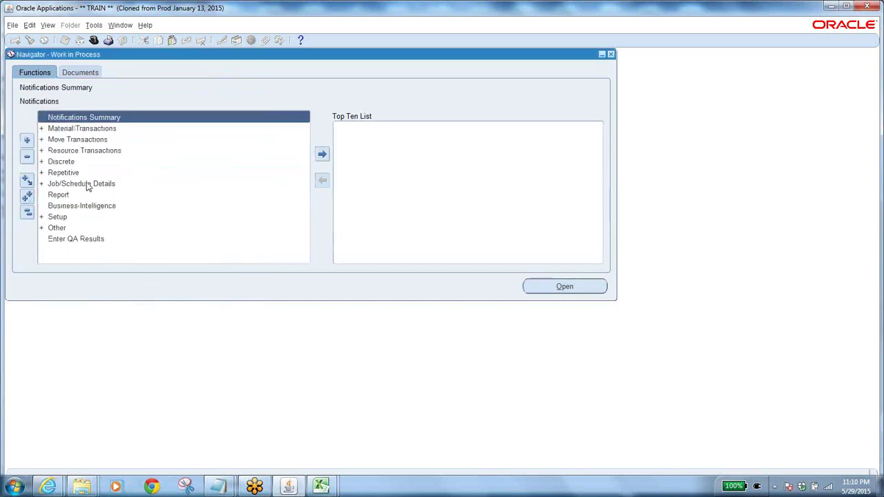
# Open the Close Discrete Jobs form under Discrete for organization WOO (Wooster Discrete).
pyautogui.doubleClick(73, 161)
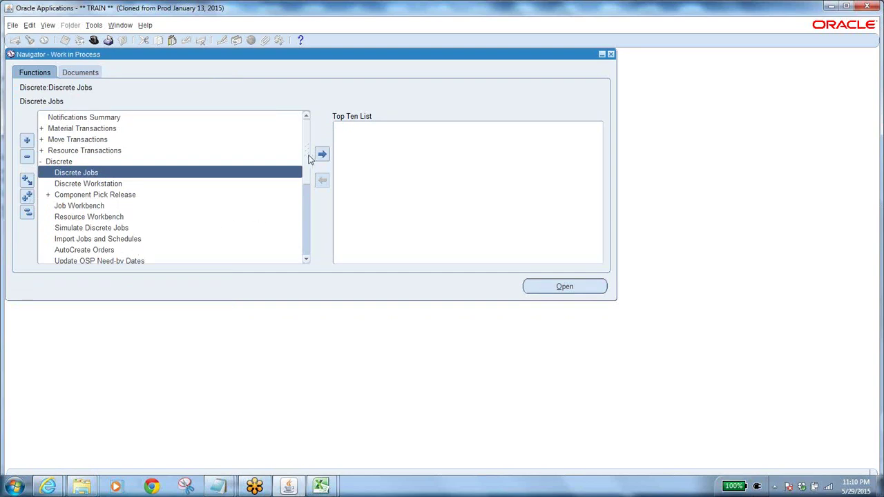
pyautogui.scroll(-2, 308, 200)
pyautogui.doubleClick(79, 205)
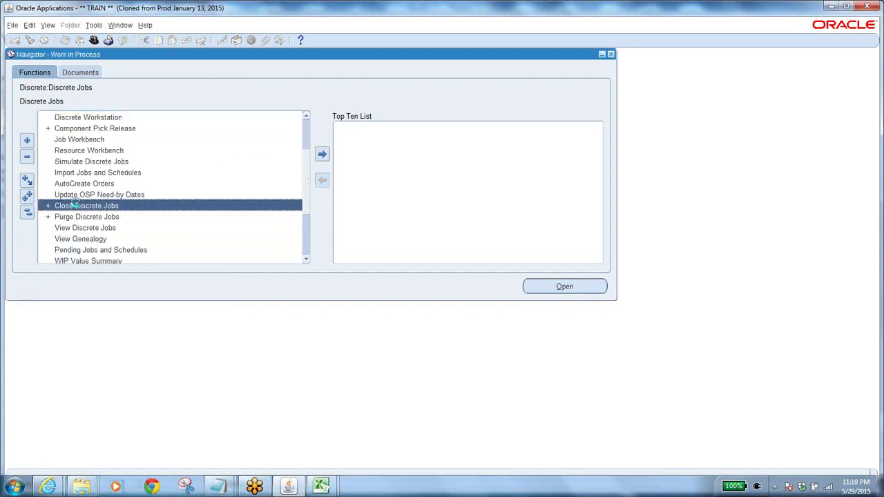
pyautogui.doubleClick(98, 252)
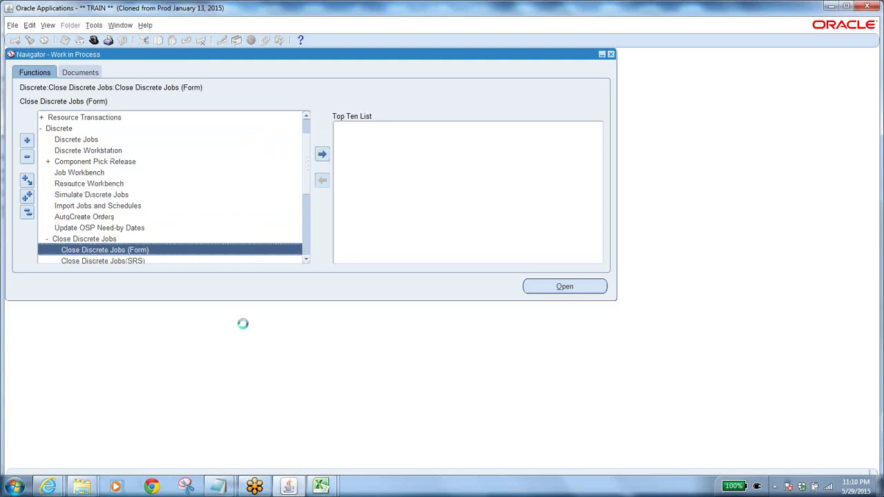
pyautogui.click(77, 265)
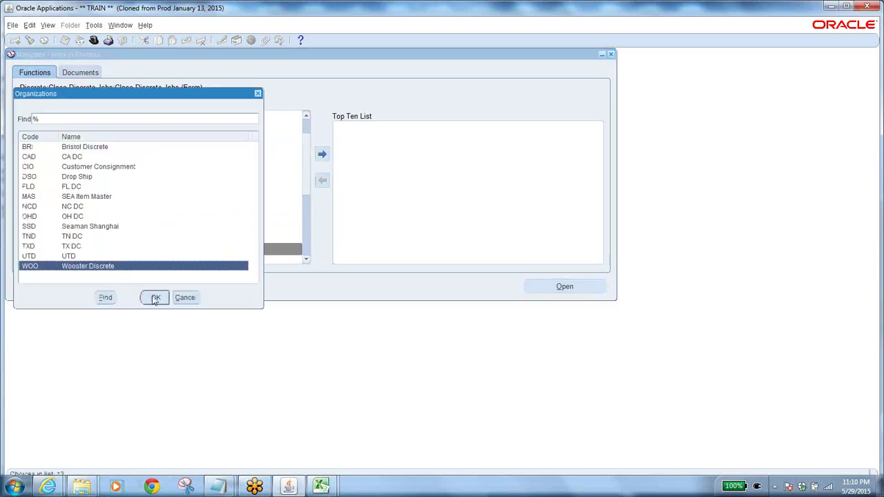
pyautogui.click(156, 298)
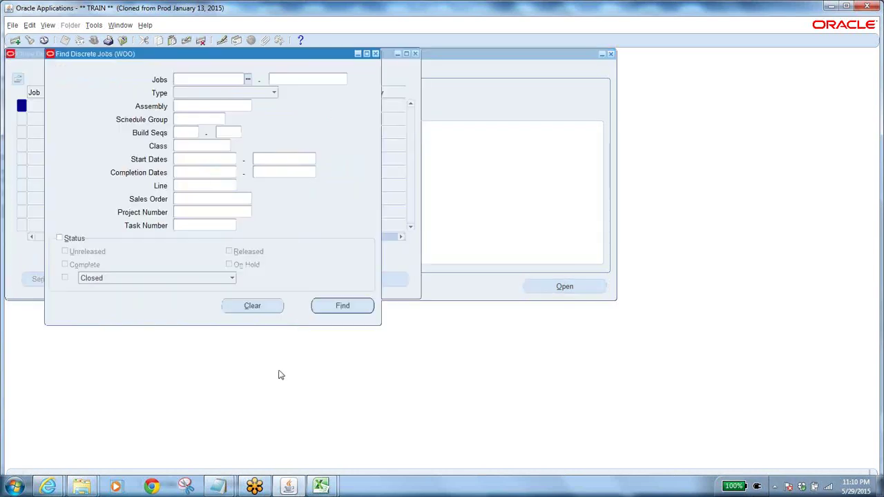
# Find job 14638 for closing, using the job number from the classes trails Notepad file.
pyautogui.moveTo(232, 478)
pyautogui.click(235, 418)
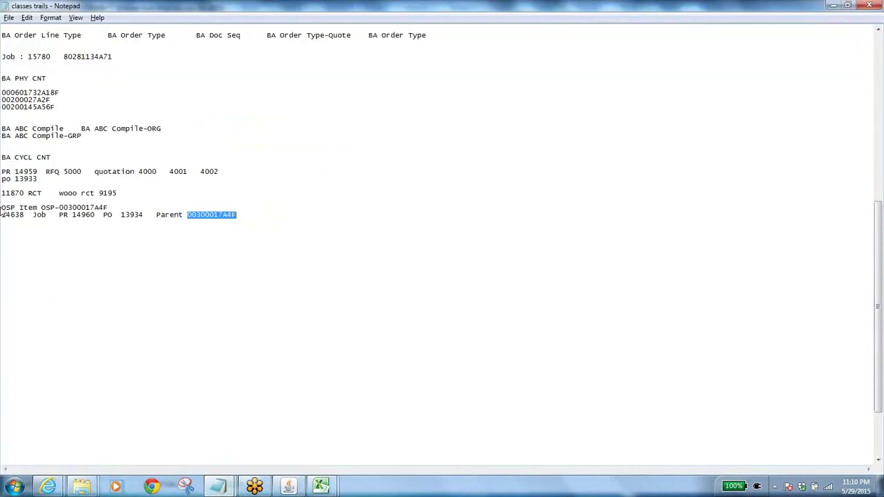
pyautogui.moveTo(24, 215); pyautogui.dragTo(2, 215)
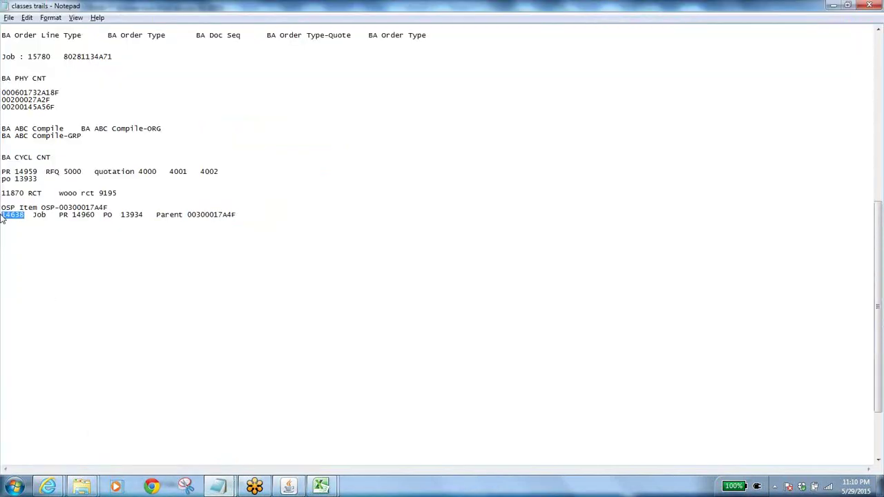
pyautogui.hotkey('alt', 'Tab')
pyautogui.hotkey('ctrl', 'v')
pyautogui.press('Tab')
pyautogui.click(337, 310)
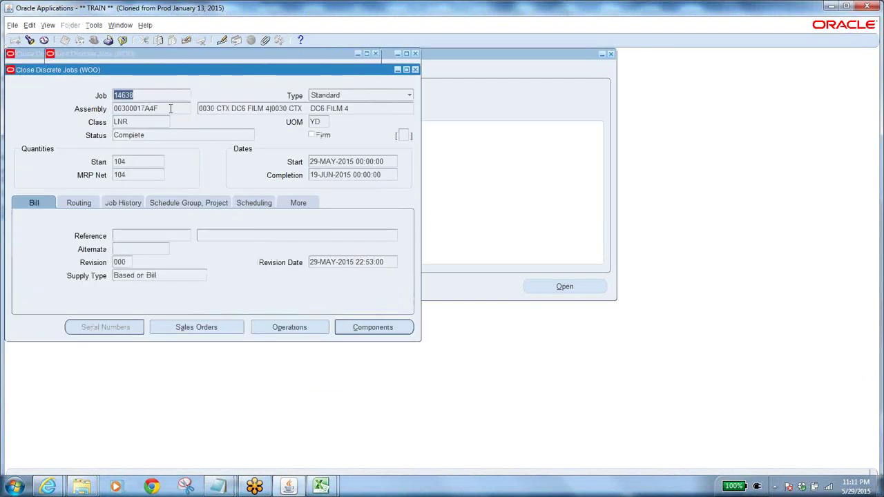
# Submit a close request for job 14638 with the report type Detail Using Actual Completion Quantity.
pyautogui.click(150, 102)
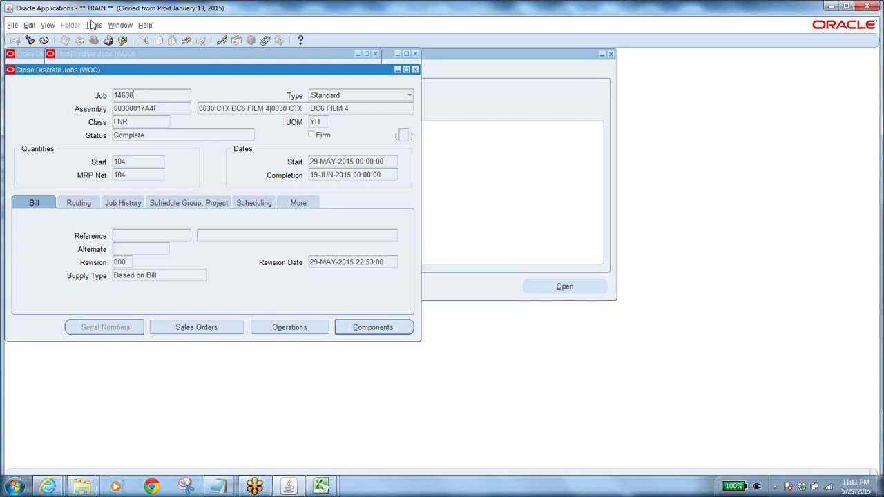
pyautogui.click(91, 25)
pyautogui.click(105, 38)
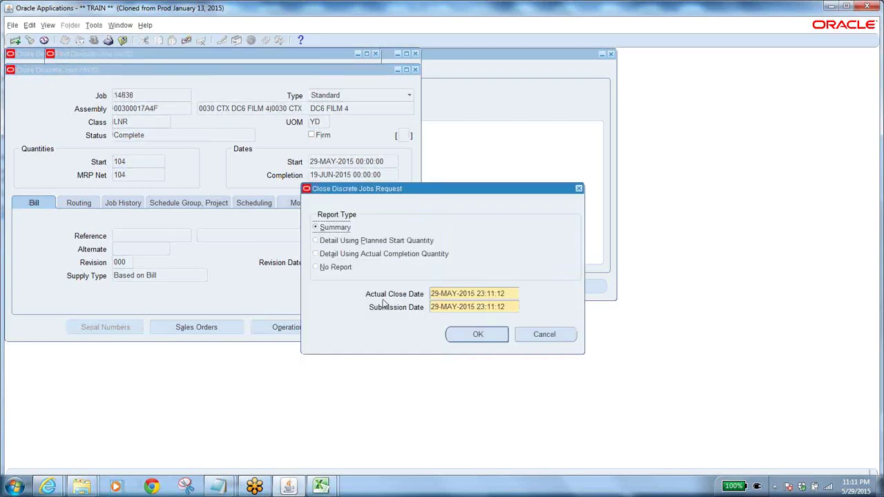
pyautogui.click(318, 254)
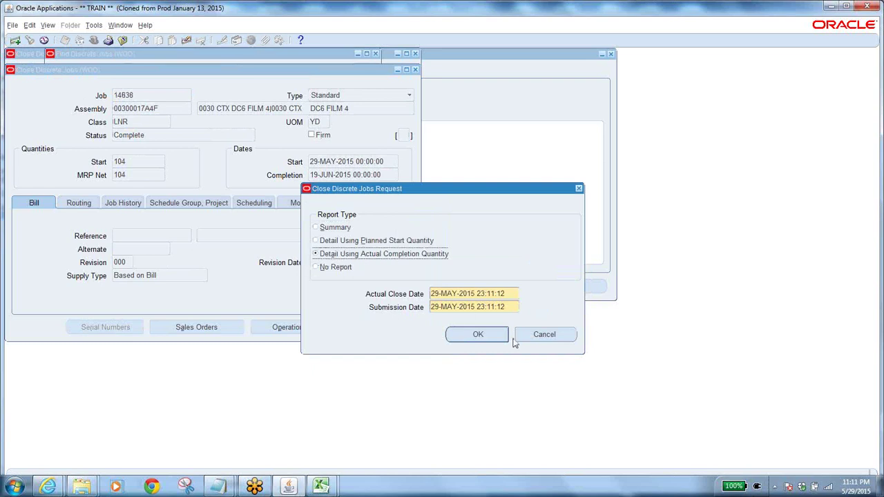
pyautogui.click(484, 335)
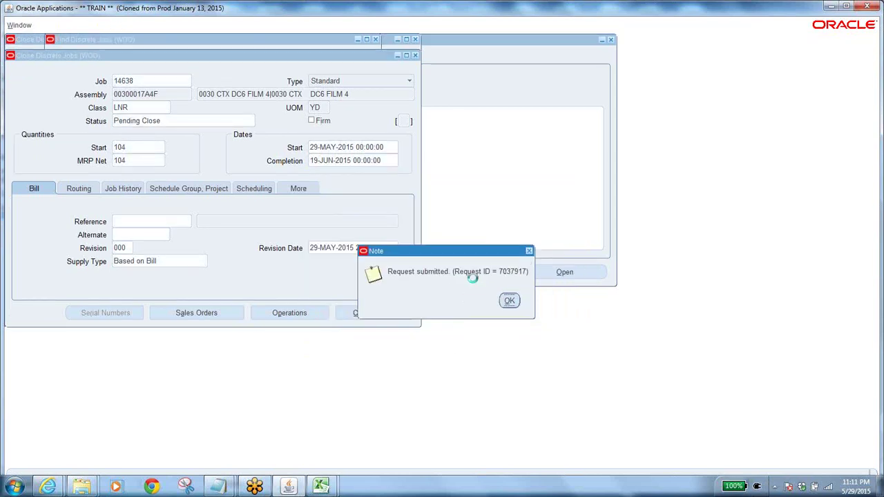
pyautogui.click(509, 301)
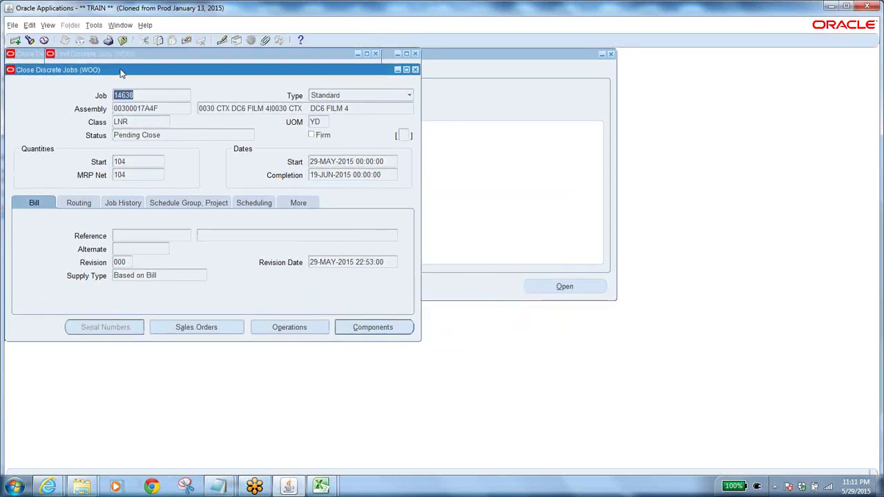
# List all concurrent requests and refresh the status of the Close Discrete Jobs request.
pyautogui.click(49, 25)
pyautogui.click(57, 165)
pyautogui.click(333, 293)
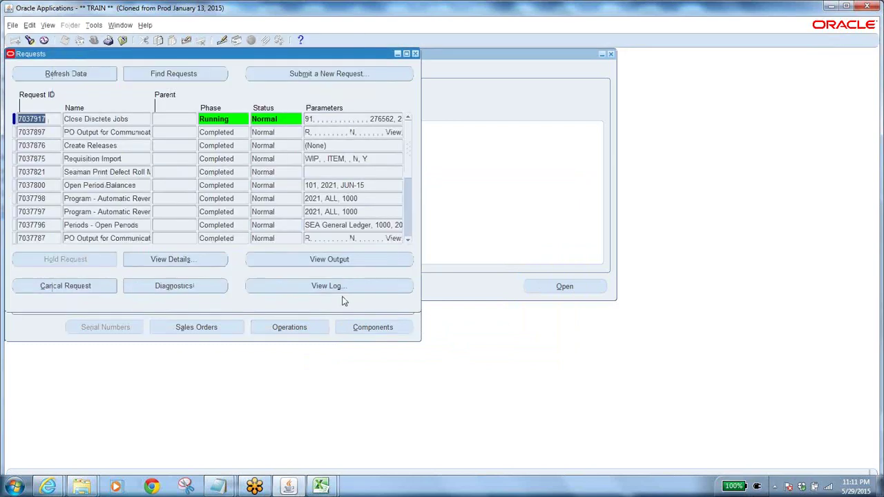
pyautogui.click(78, 80)
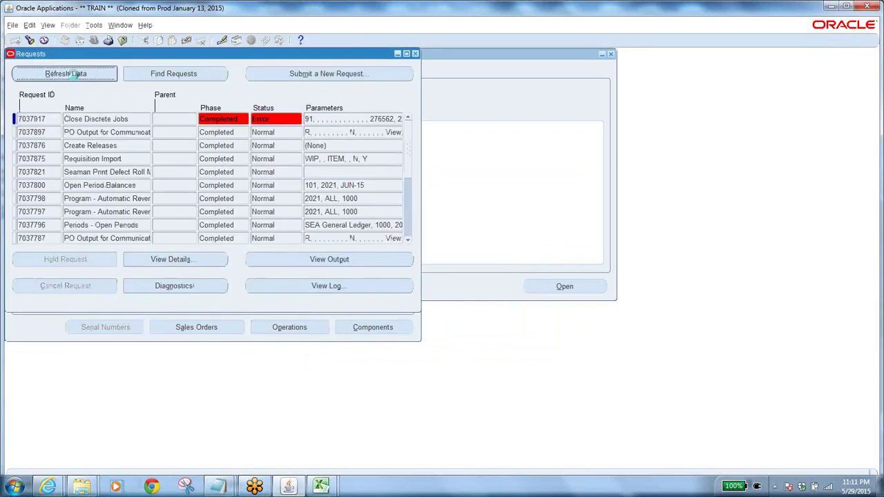
# Examine the log file of the Close Discrete Jobs request, and close the log and the requests list.
pyautogui.click(242, 119)
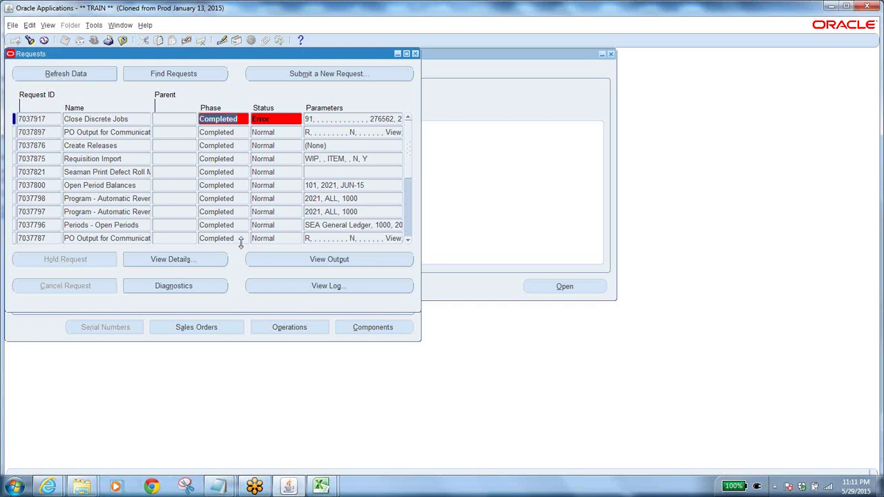
pyautogui.click(321, 286)
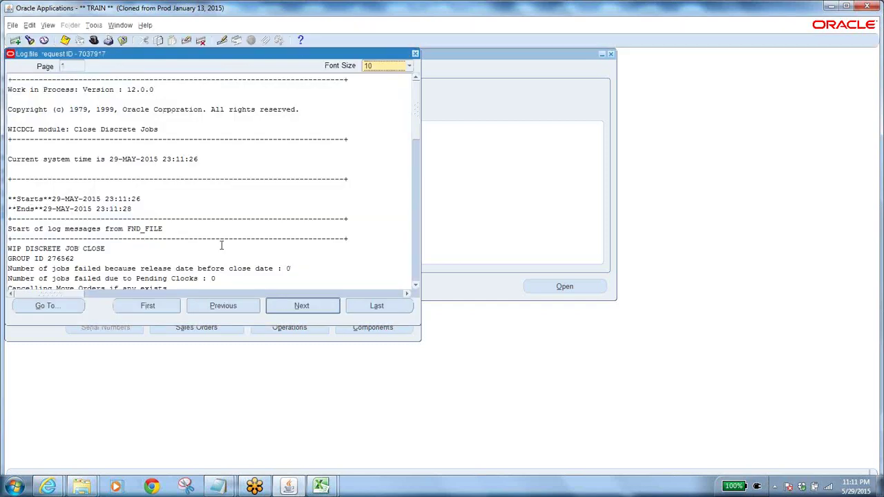
pyautogui.moveTo(417, 116); pyautogui.dragTo(432, 205)
pyautogui.click(122, 40)
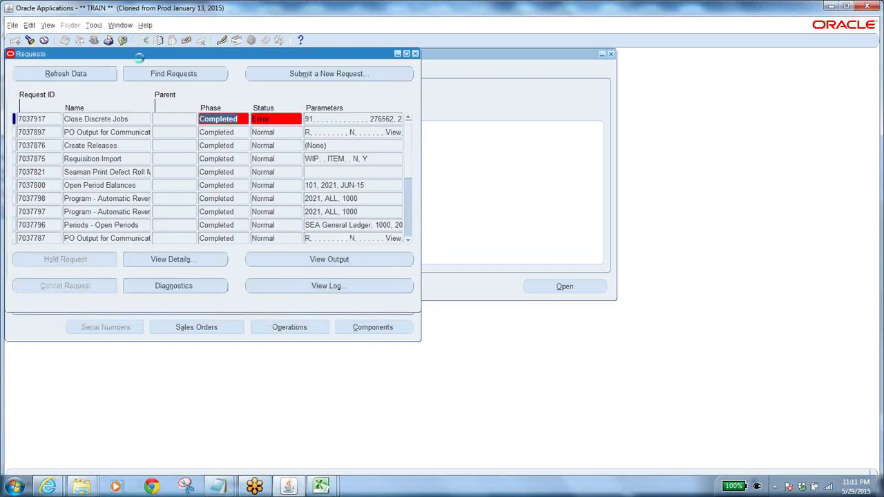
pyautogui.click(123, 40)
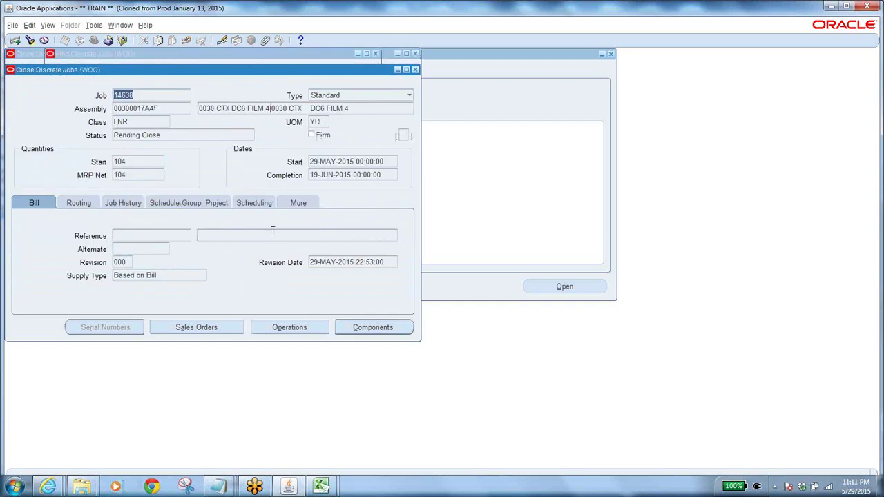
# Check the supply types of job 14638's components in Material Requirements, and return to the Navigator.
pyautogui.click(362, 326)
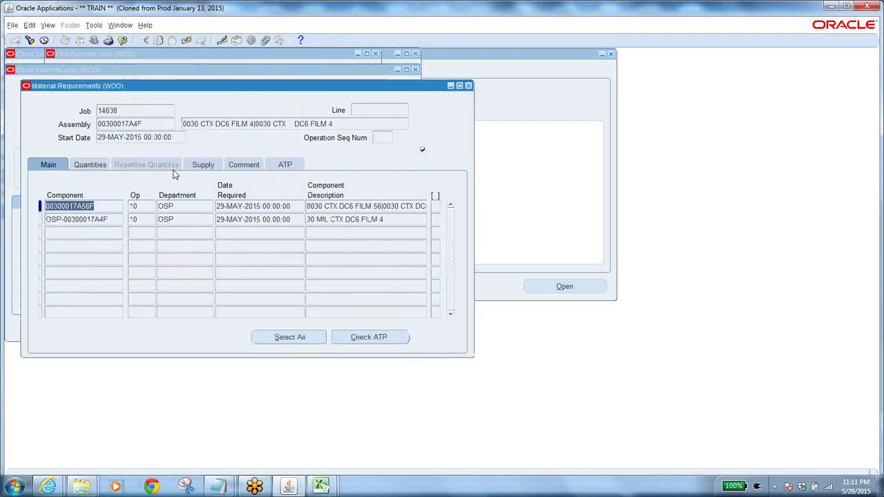
pyautogui.click(200, 163)
pyautogui.click(153, 206)
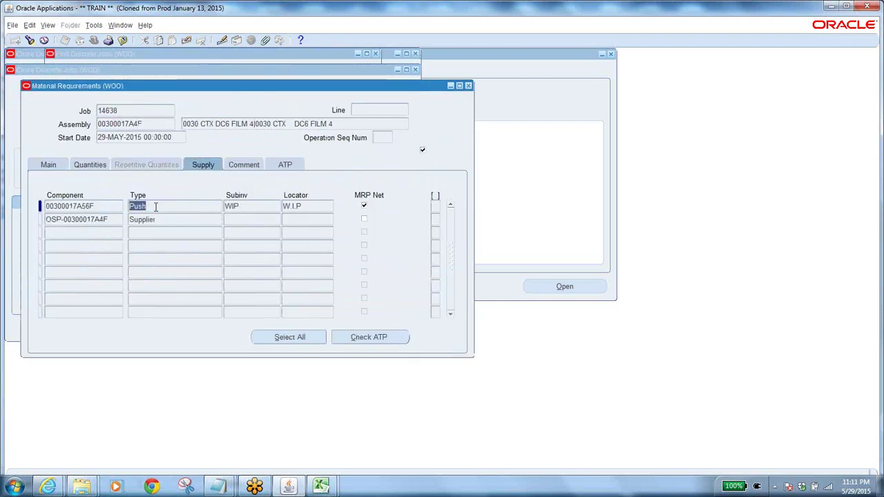
pyautogui.click(122, 41)
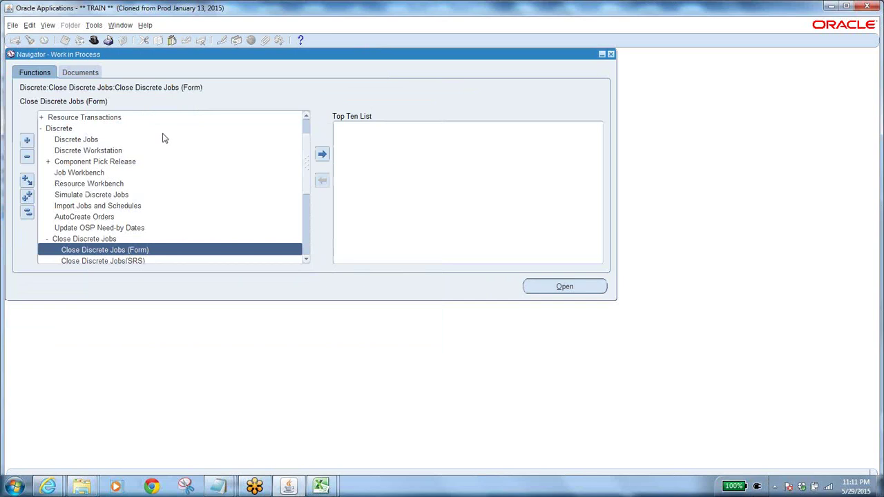
# Try to load job 14638 in the WIP Material Transactions form, close the form, and collapse the function list.
pyautogui.click(27, 212)
pyautogui.doubleClick(81, 130)
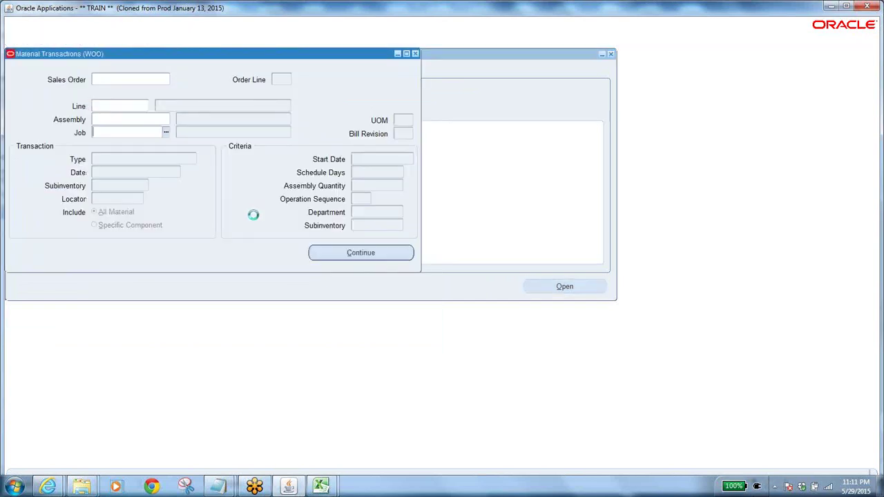
pyautogui.write('14638')
pyautogui.press('Tab')
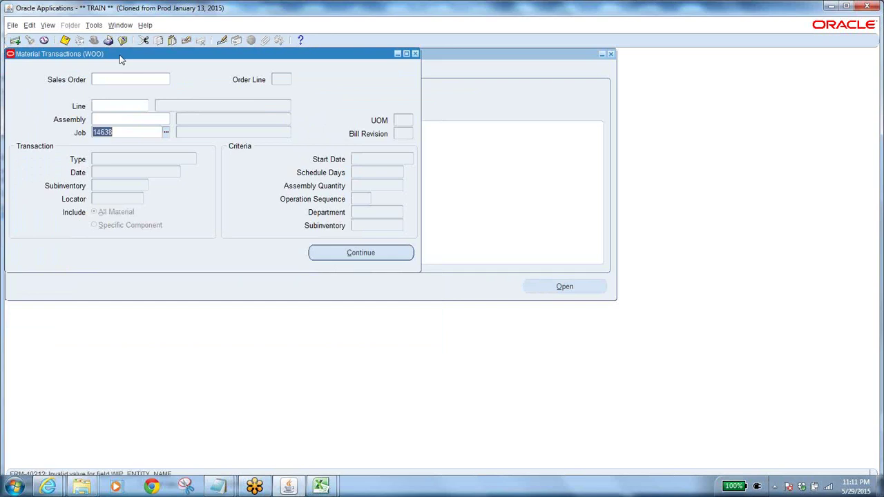
pyautogui.click(123, 40)
pyautogui.click(452, 290)
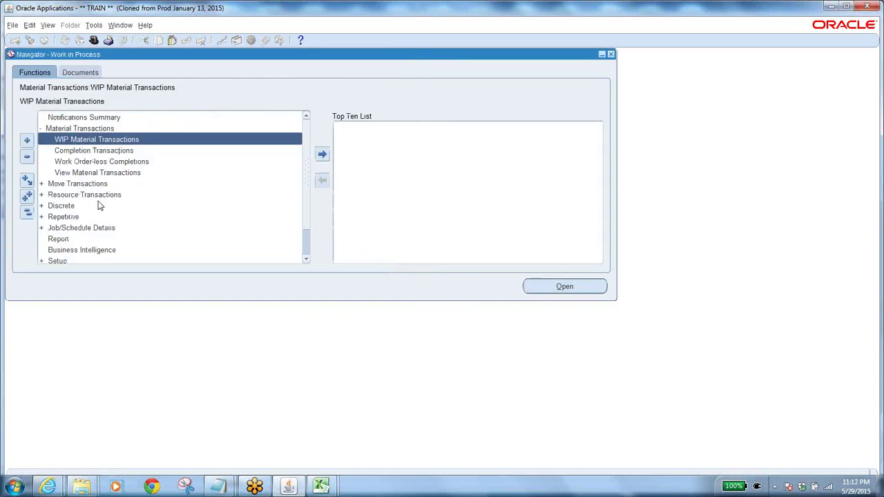
pyautogui.click(27, 215)
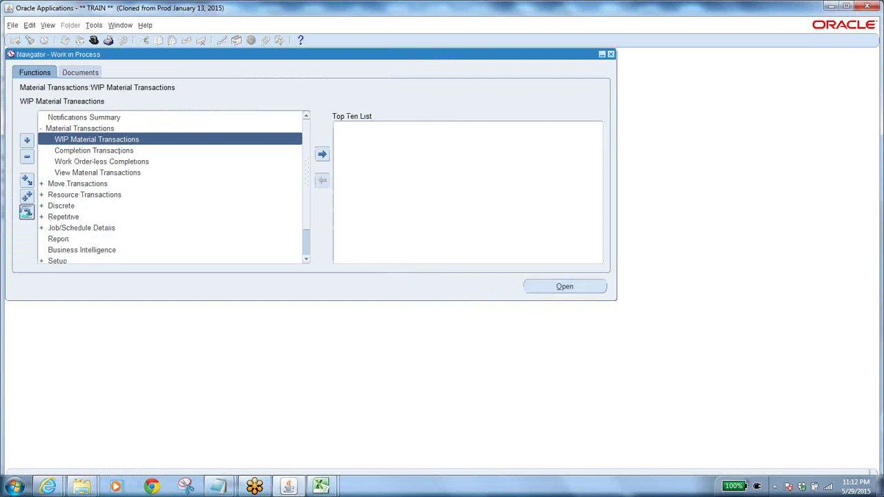